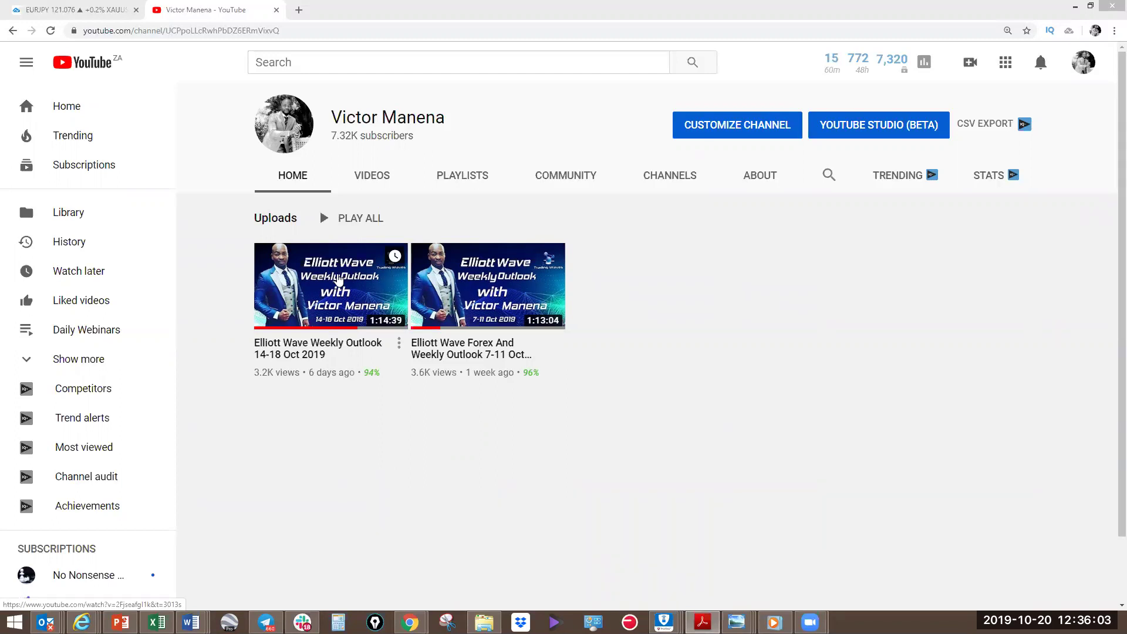
Open the 14-18 Oct 2019 weekly outlook video and review the trade recap and outlook timestamps in its expanded description
{"action": "left_click", "coordinate": [338, 279]}
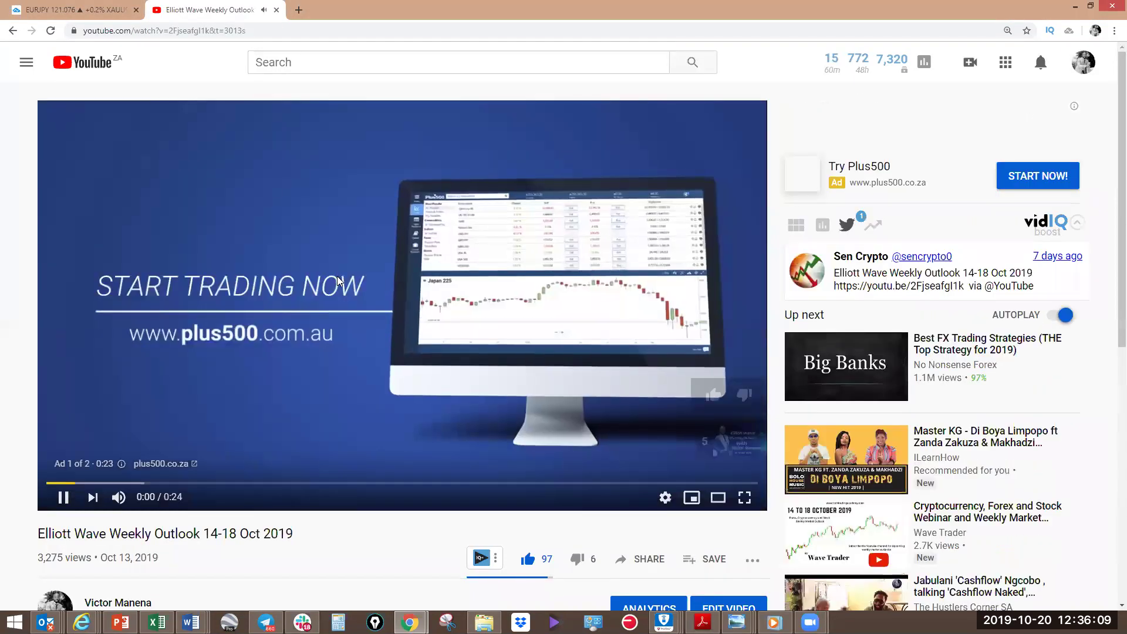
{"action": "scroll", "coordinate": [339, 288], "scroll_direction": "down", "scroll_amount": 4}
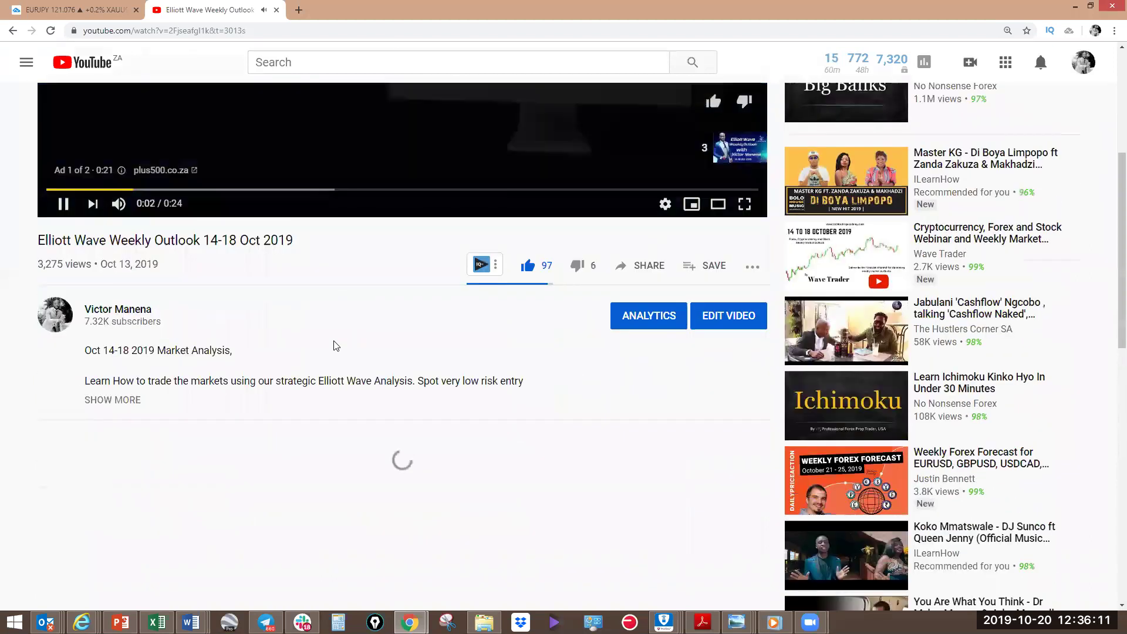
{"action": "left_click", "coordinate": [135, 404]}
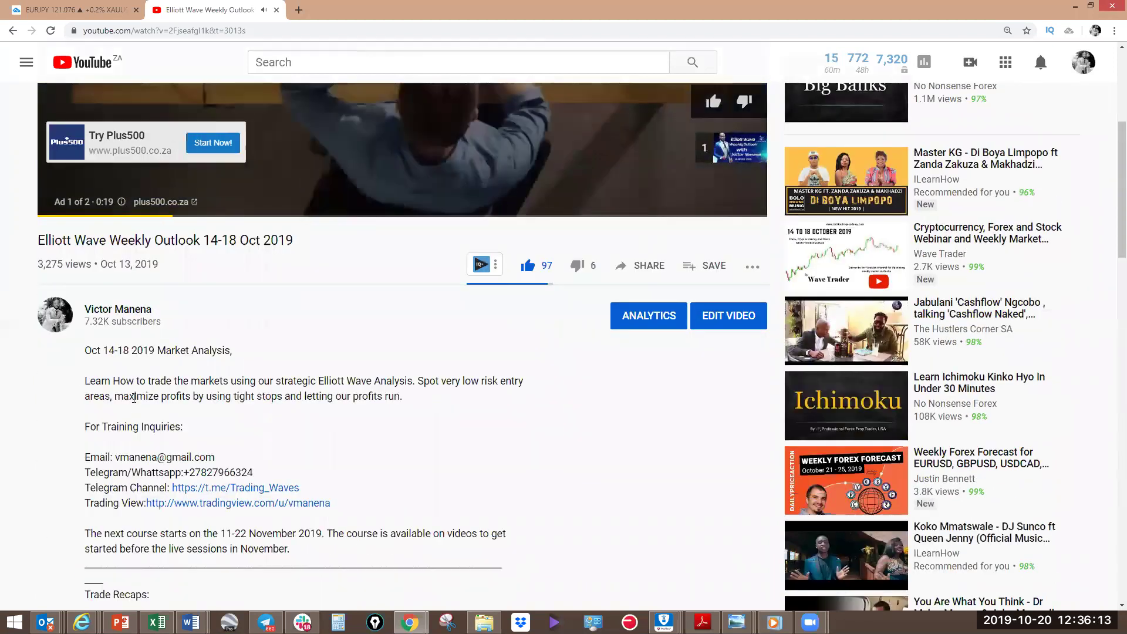
{"action": "scroll", "coordinate": [269, 487], "scroll_direction": "down", "scroll_amount": 5}
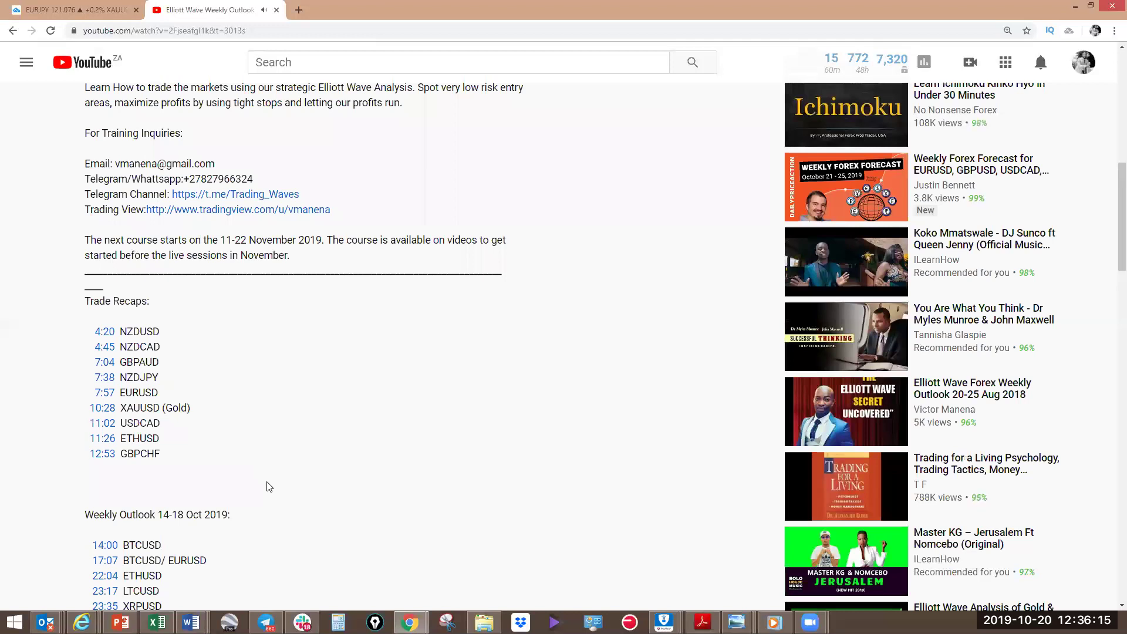
{"action": "scroll", "coordinate": [268, 485], "scroll_direction": "down", "scroll_amount": 4}
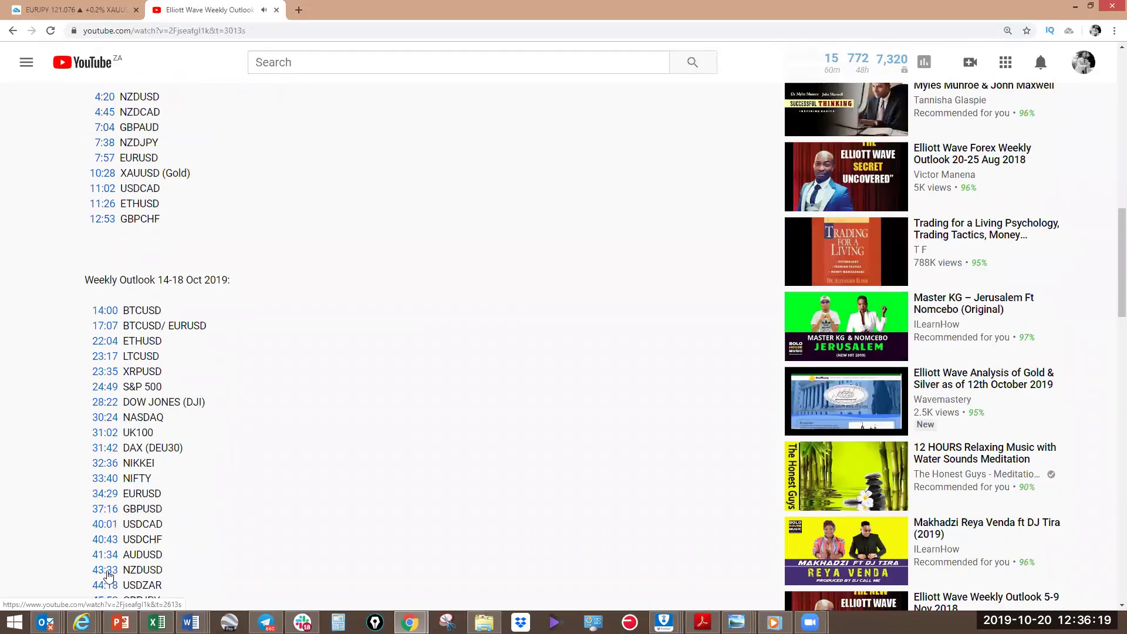
{"action": "scroll", "coordinate": [105, 546], "scroll_direction": "down", "scroll_amount": 1}
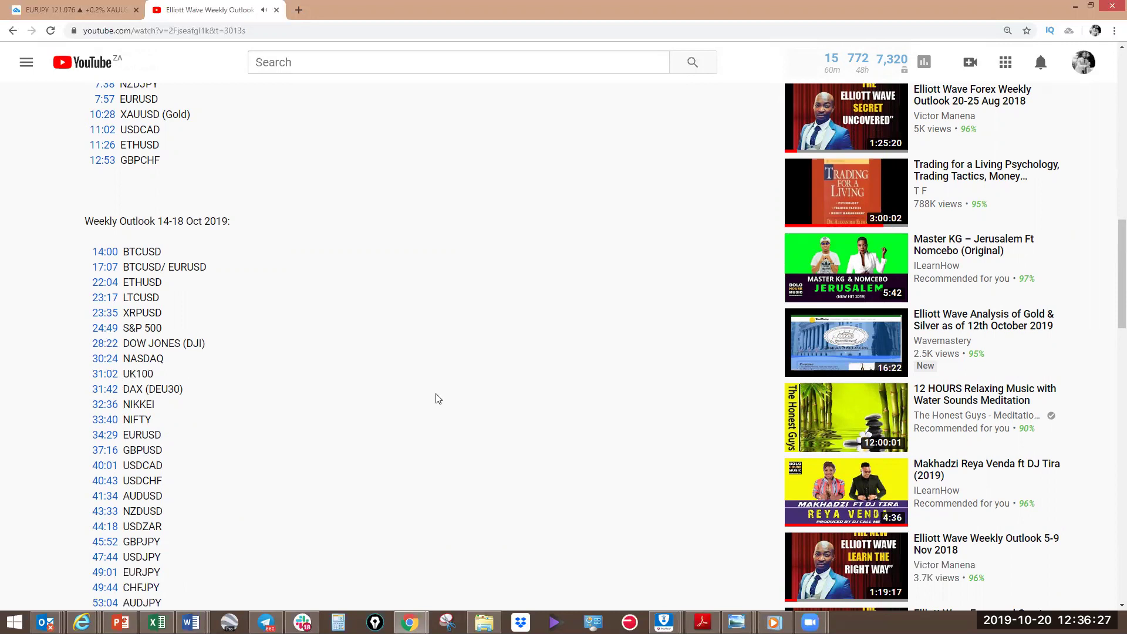
{"action": "scroll", "coordinate": [436, 399], "scroll_direction": "up", "scroll_amount": 5}
{"action": "scroll", "coordinate": [436, 408], "scroll_direction": "up", "scroll_amount": 4}
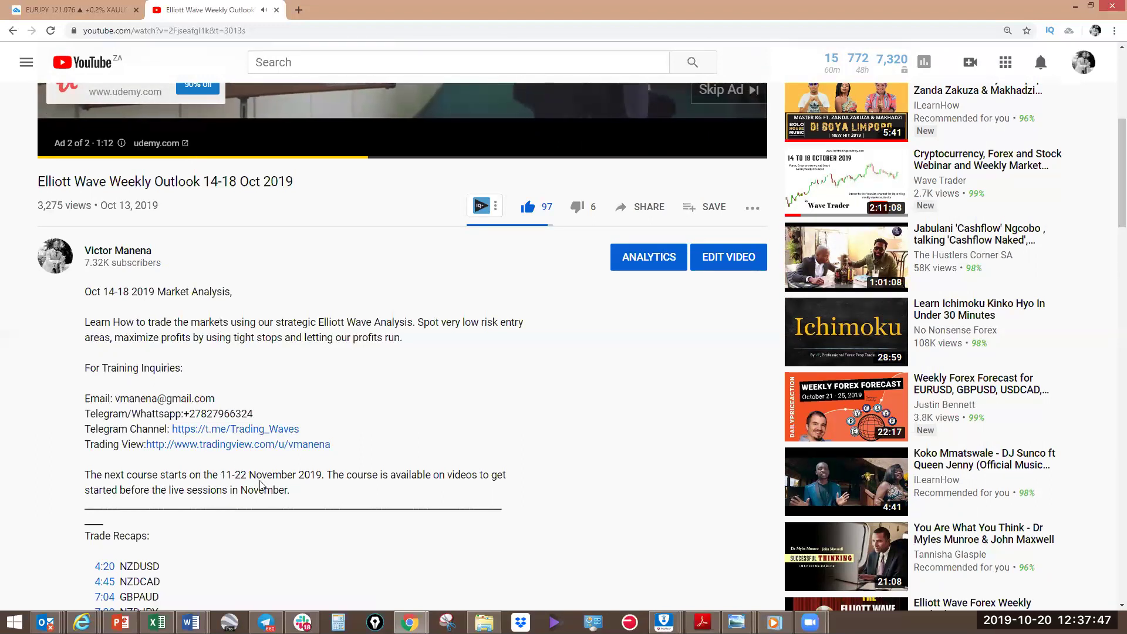
{"action": "scroll", "coordinate": [264, 491], "scroll_direction": "down", "scroll_amount": 5}
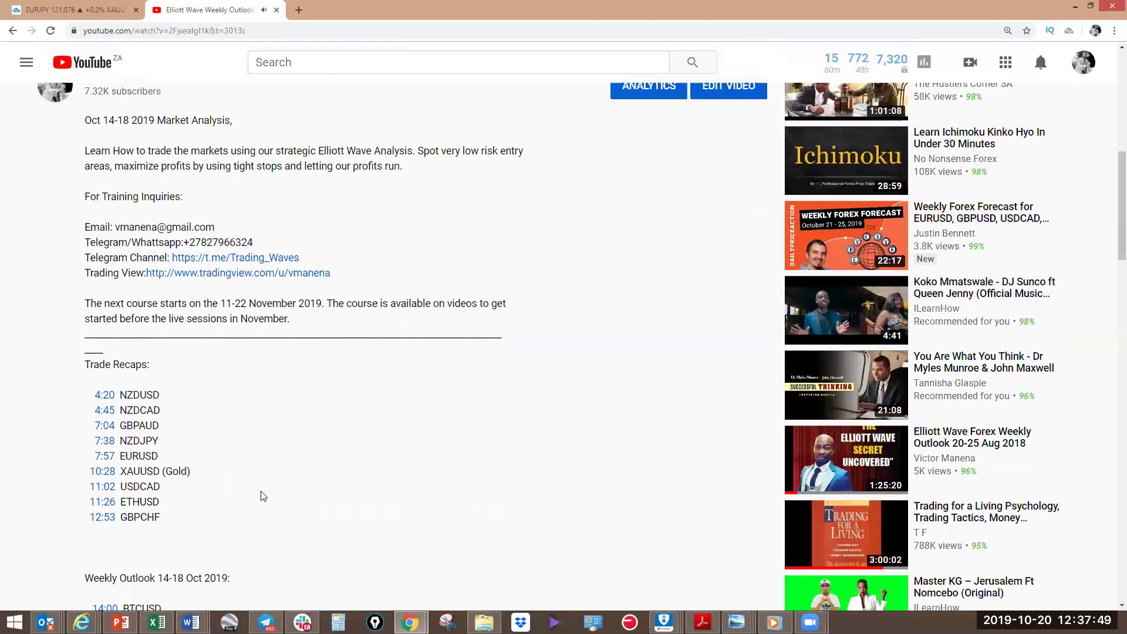
Switch to the TradingView chart and browse the watchlist down to the index and crypto symbols
{"action": "left_click", "coordinate": [32, 14]}
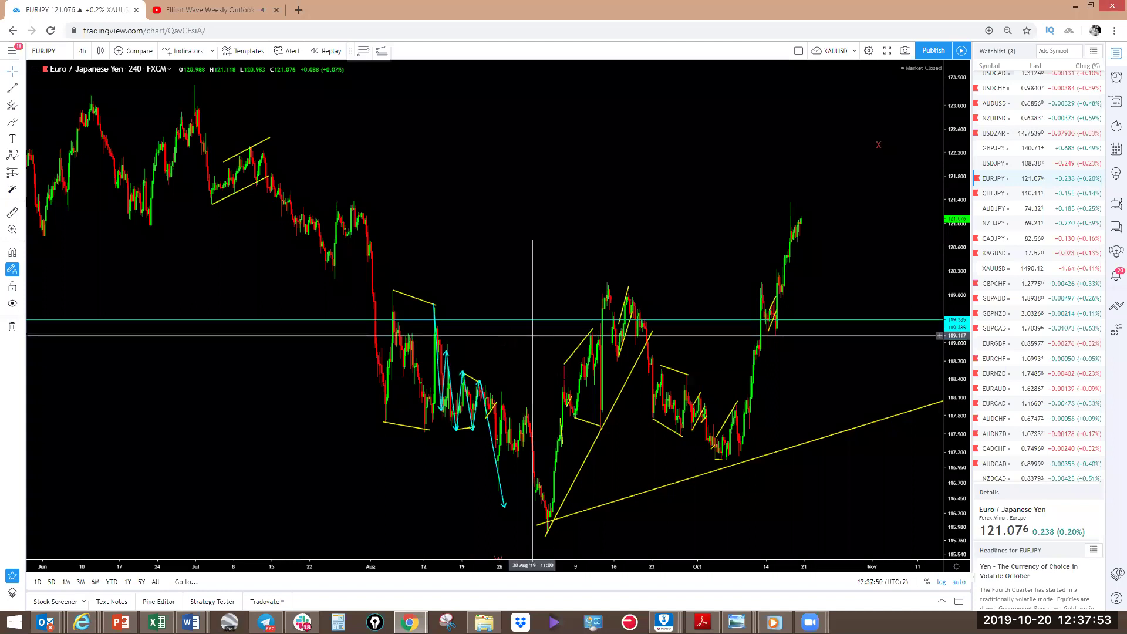
{"action": "scroll", "coordinate": [1005, 408], "scroll_direction": "down", "scroll_amount": 1}
{"action": "scroll", "coordinate": [1005, 408], "scroll_direction": "down", "scroll_amount": 5}
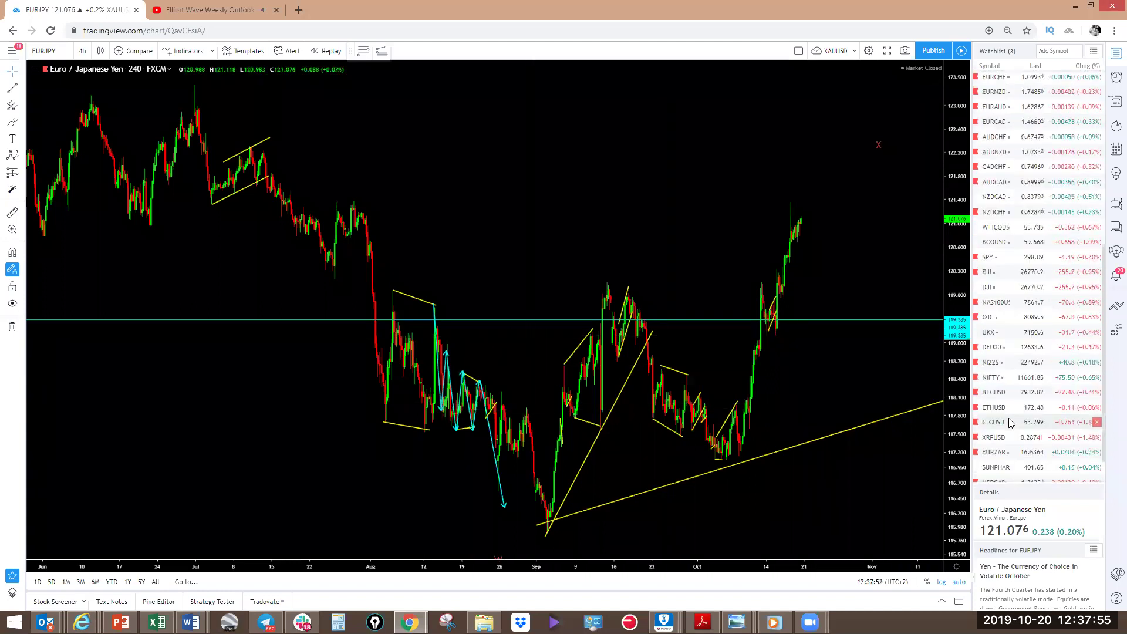
Switch to Slack and enlarge its window showing the EURUSD trade setup image to full screen
{"action": "mouse_move", "coordinate": [302, 621]}
{"action": "left_click", "coordinate": [328, 554]}
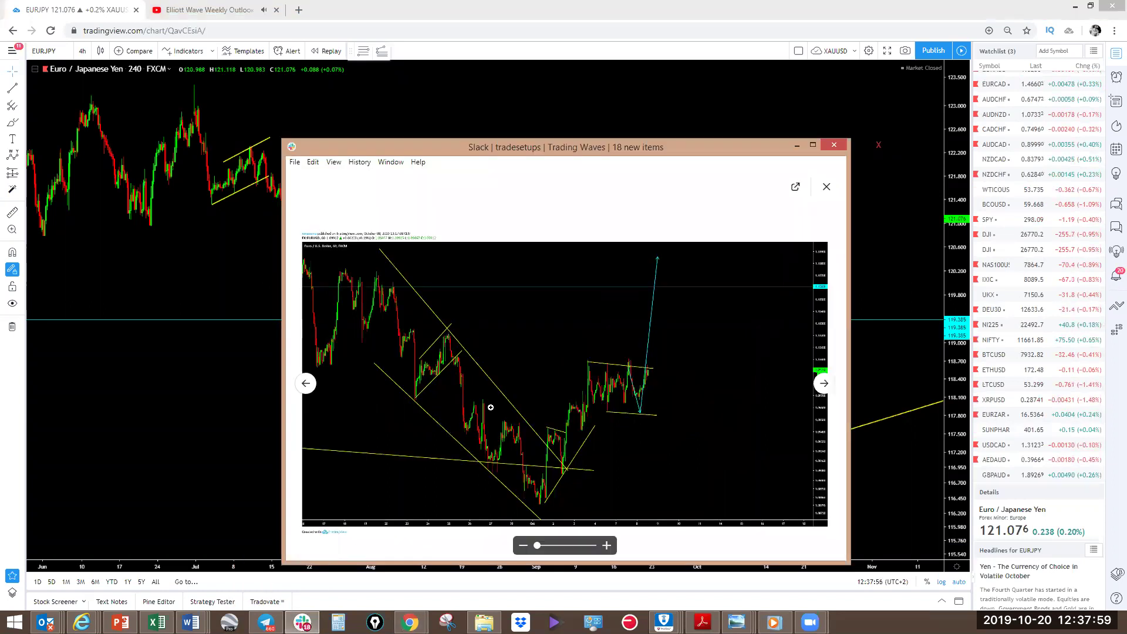
{"action": "left_click", "coordinate": [814, 145]}
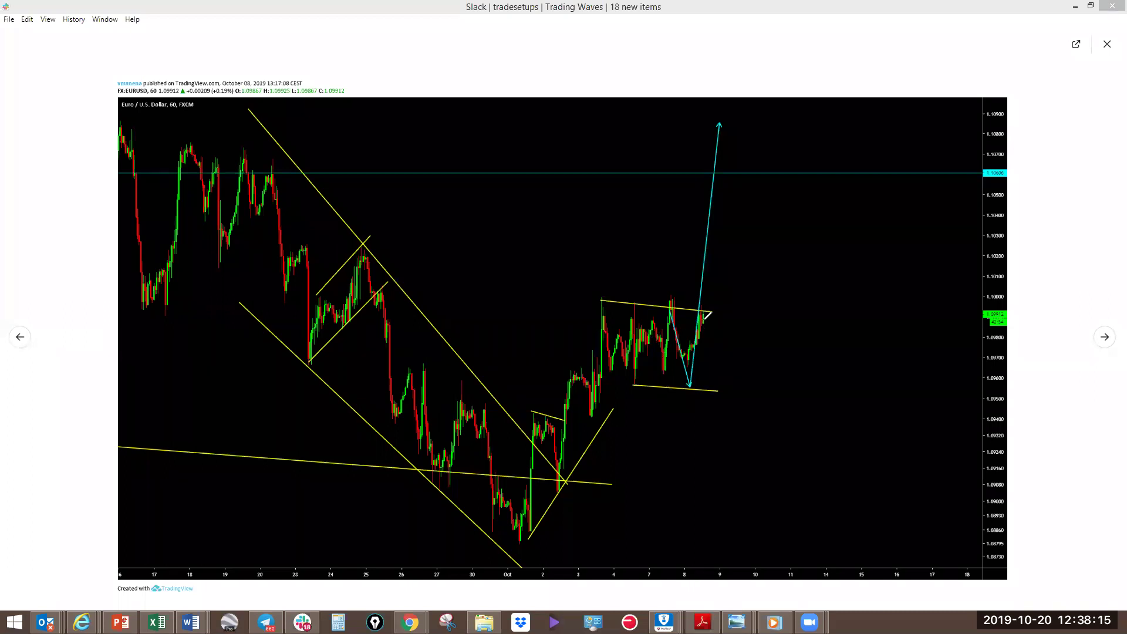
Sketch a drop and stepped rally from the EURUSD range with two horizontal target lines, then minimize Slack
{"action": "mouse_move", "coordinate": [701, 314]}
{"action": "left_mouse_down"}
{"action": "mouse_move", "coordinate": [725, 389]}
{"action": "mouse_move", "coordinate": [757, 205]}
{"action": "left_mouse_up"}
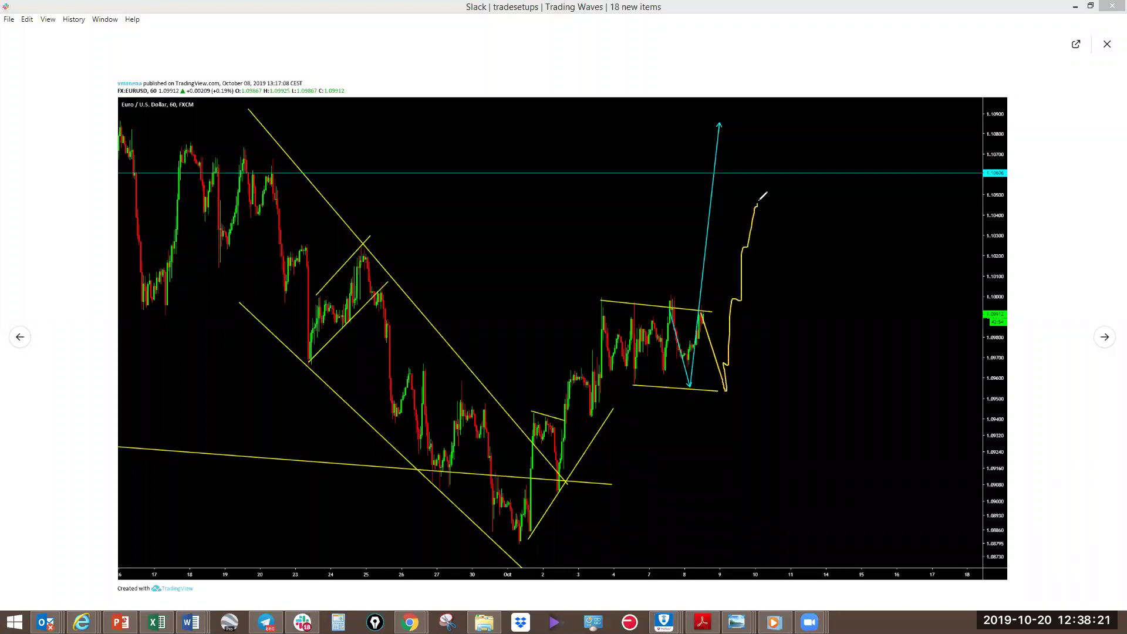
{"action": "left_click_drag", "start_coordinate": [681, 197], "coordinate": [787, 200]}
{"action": "left_click_drag", "start_coordinate": [718, 123], "coordinate": [839, 120]}
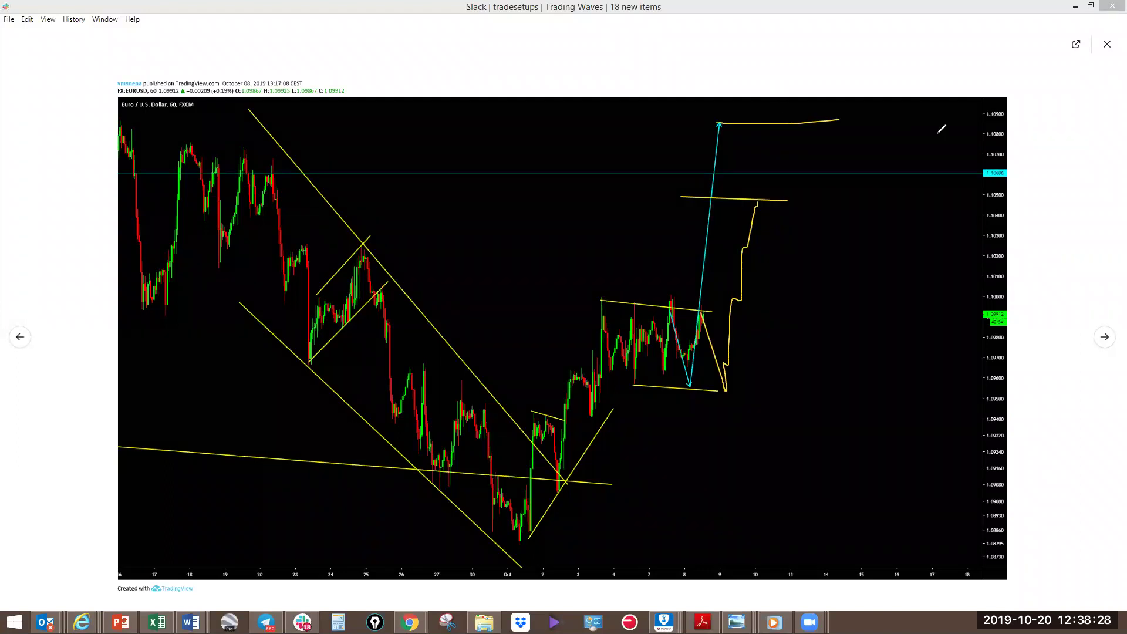
{"action": "left_click", "coordinate": [1074, 7]}
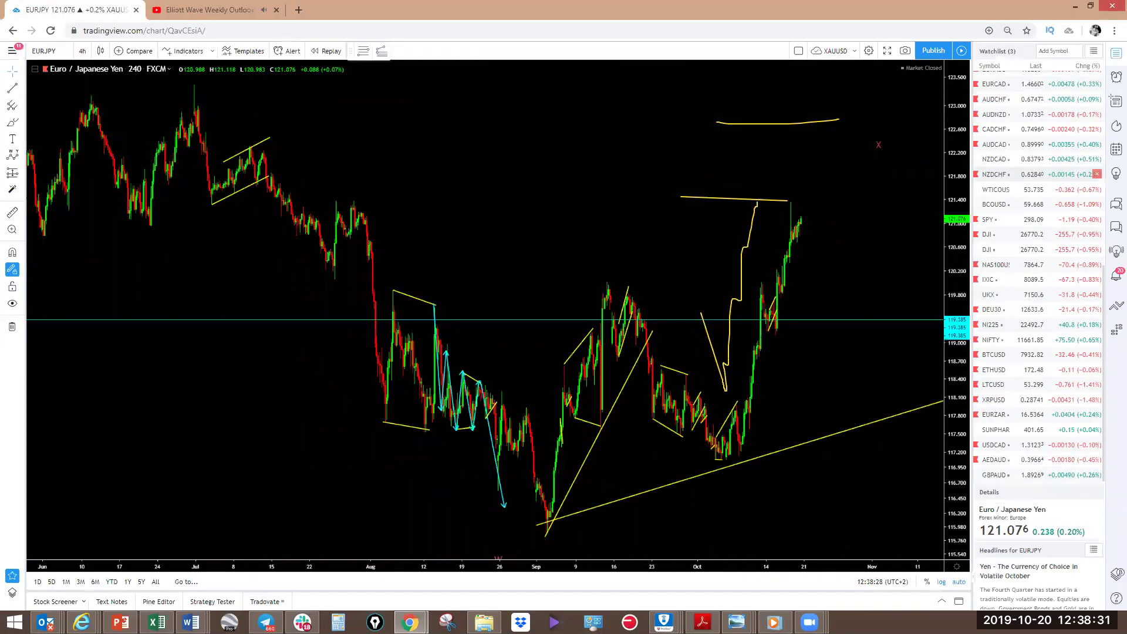
Load the EURUSD chart from the start of the watchlist
{"action": "scroll", "coordinate": [998, 176], "scroll_direction": "up", "scroll_amount": 5}
{"action": "scroll", "coordinate": [1012, 176], "scroll_direction": "up", "scroll_amount": 4}
{"action": "left_click", "coordinate": [1012, 97]}
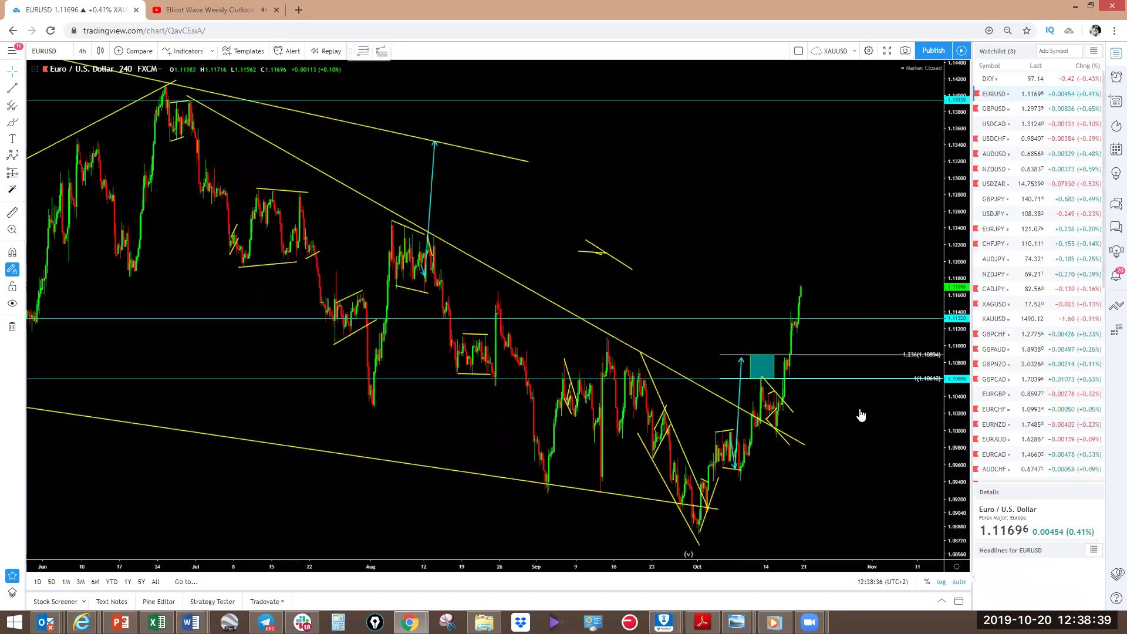
Clear the earlier annotations and highlight EURUSD's October zigzag correction and the steep rally following it with freehand strokes
{"action": "left_click_drag", "start_coordinate": [847, 355], "coordinate": [817, 333]}
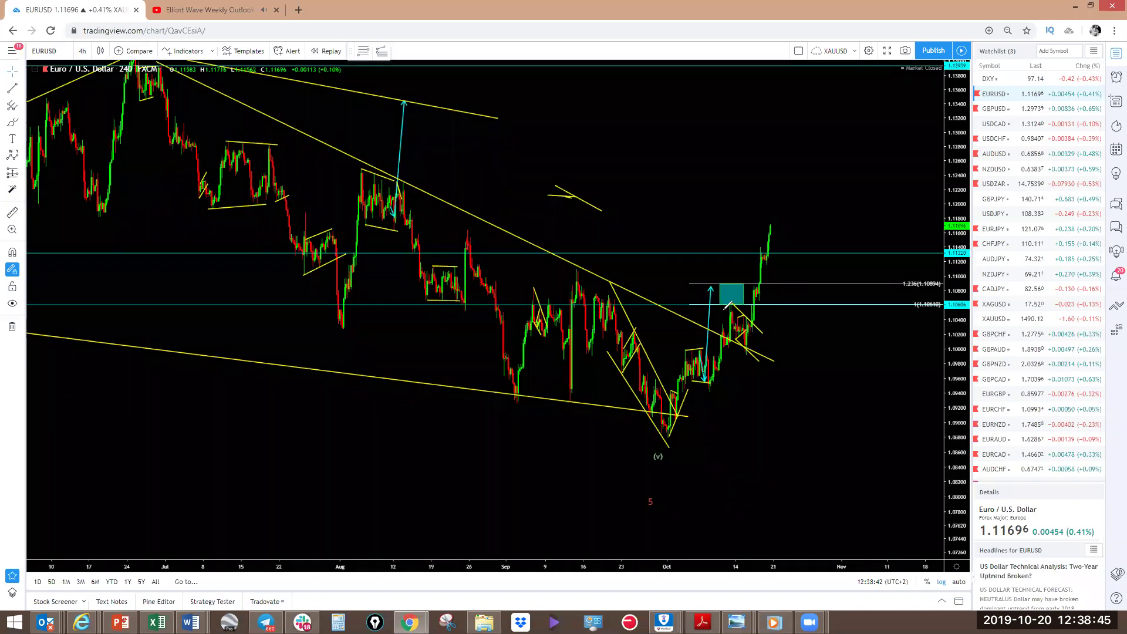
{"action": "left_click_drag", "start_coordinate": [729, 301], "coordinate": [760, 358]}
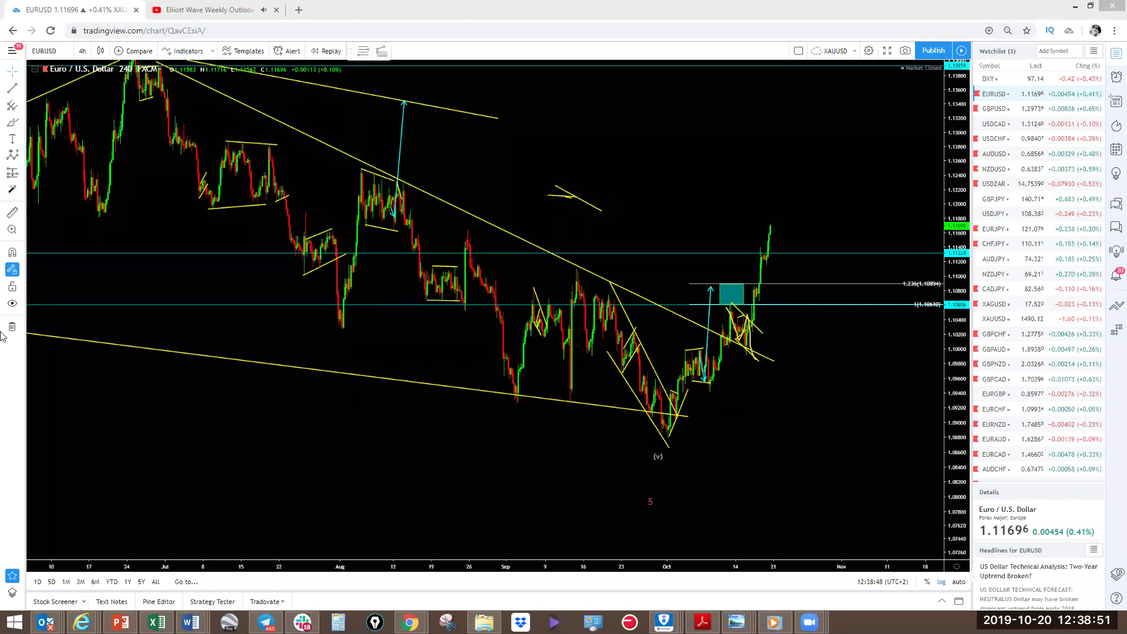
{"action": "left_click_drag", "start_coordinate": [697, 287], "coordinate": [738, 280]}
{"action": "key", "text": "e"}
{"action": "mouse_move", "coordinate": [728, 303]}
{"action": "left_mouse_down"}
{"action": "mouse_move", "coordinate": [754, 365]}
{"action": "mouse_move", "coordinate": [763, 223]}
{"action": "left_mouse_up"}
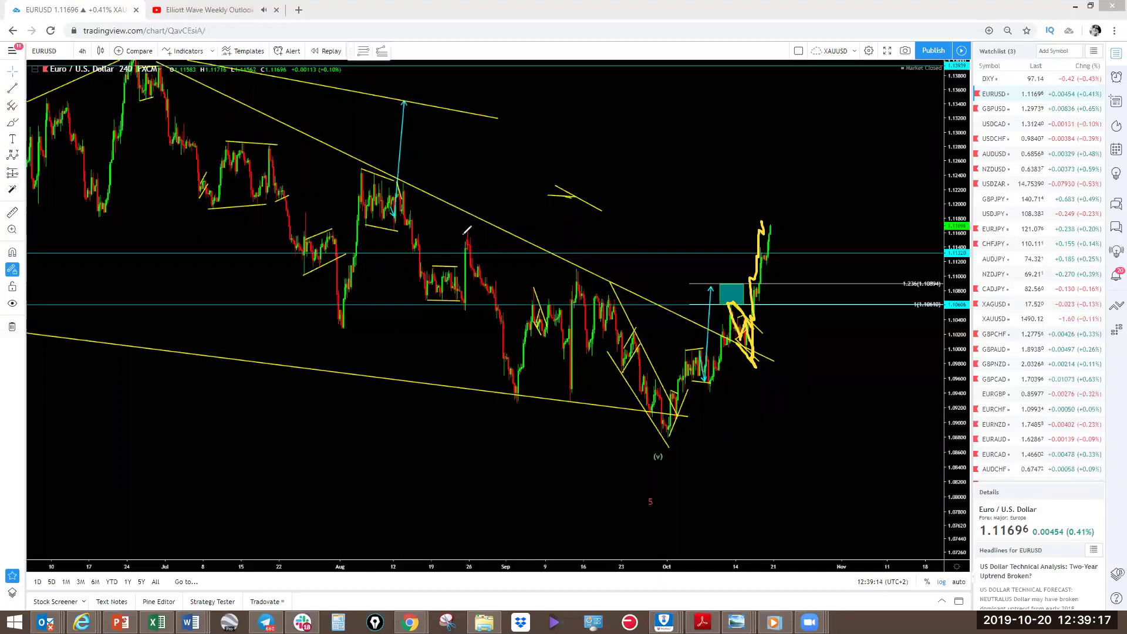
{"action": "left_click_drag", "start_coordinate": [761, 283], "coordinate": [764, 203]}
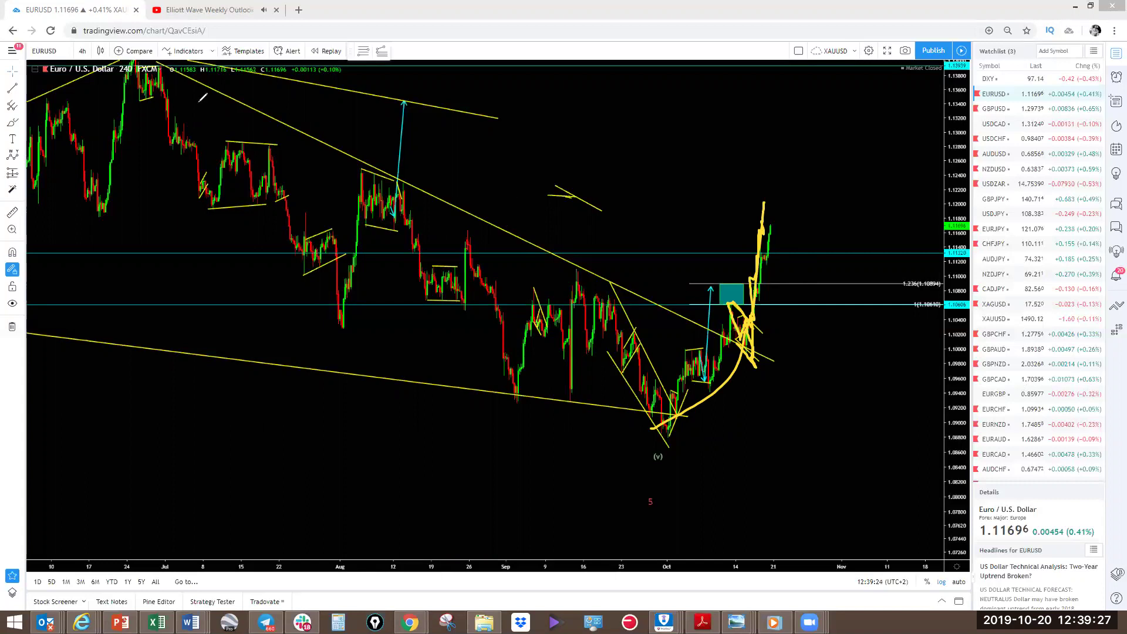
Set the EURUSD chart to the 1 day interval, compress its price scale and clear the freehand annotations
{"action": "left_click", "coordinate": [82, 59]}
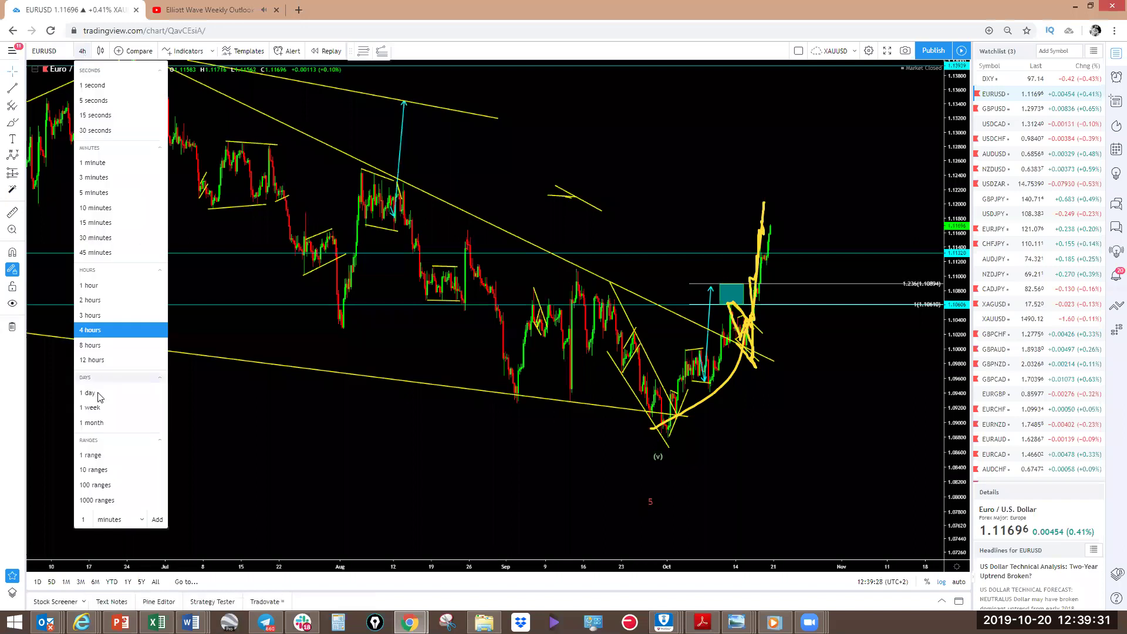
{"action": "left_click", "coordinate": [132, 394]}
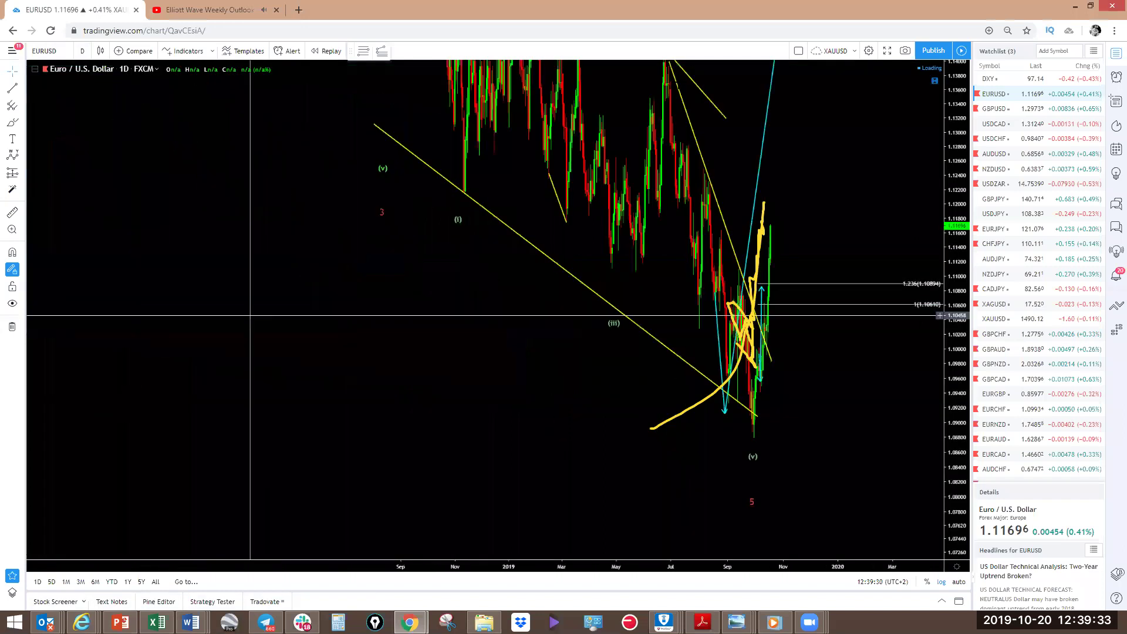
{"action": "left_click_drag", "start_coordinate": [963, 221], "coordinate": [963, 506]}
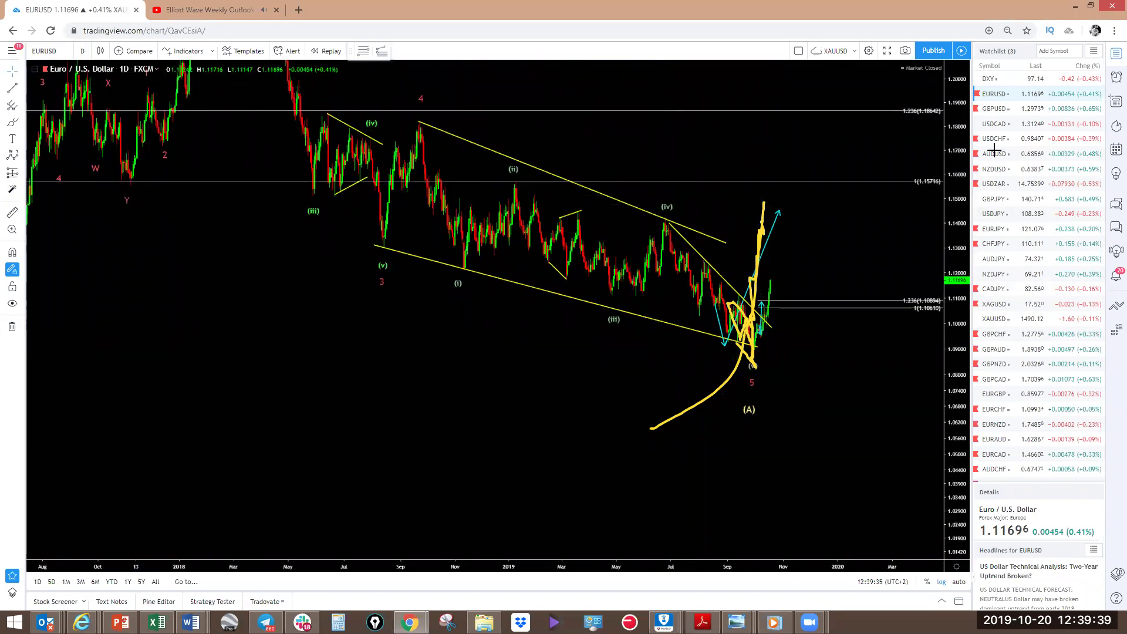
{"action": "left_click", "coordinate": [149, 76]}
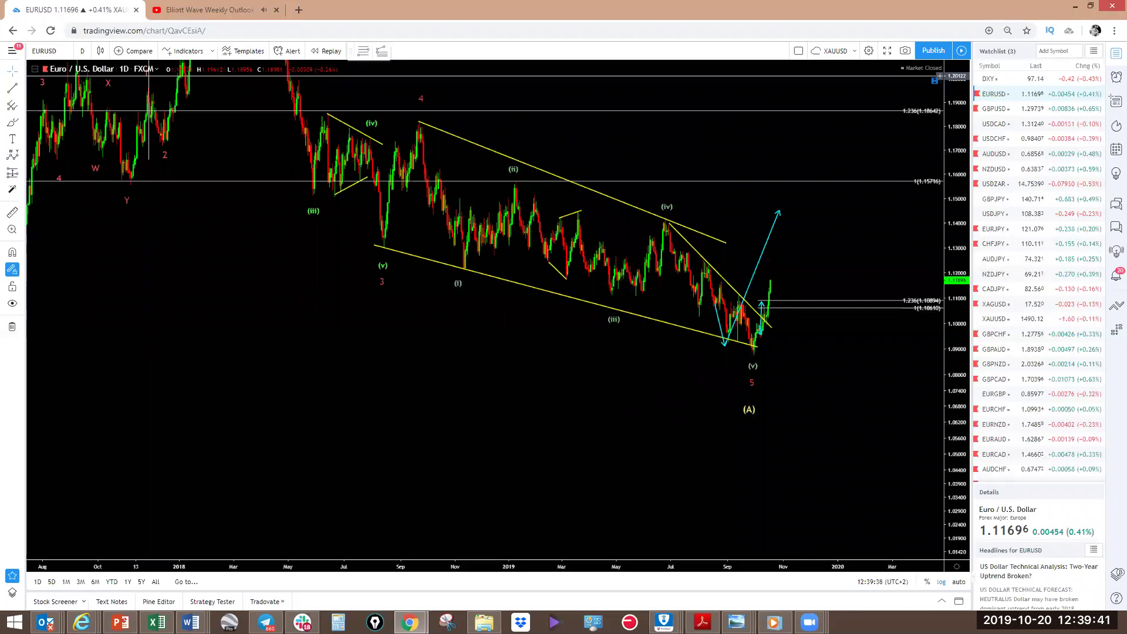
Undo a trial path from the wave (v) low and sketch a projected rally to a target line between 1.19 and 1.20
{"action": "mouse_move", "coordinate": [752, 353]}
{"action": "left_mouse_down"}
{"action": "mouse_move", "coordinate": [811, 298]}
{"action": "mouse_move", "coordinate": [829, 195]}
{"action": "left_mouse_up"}
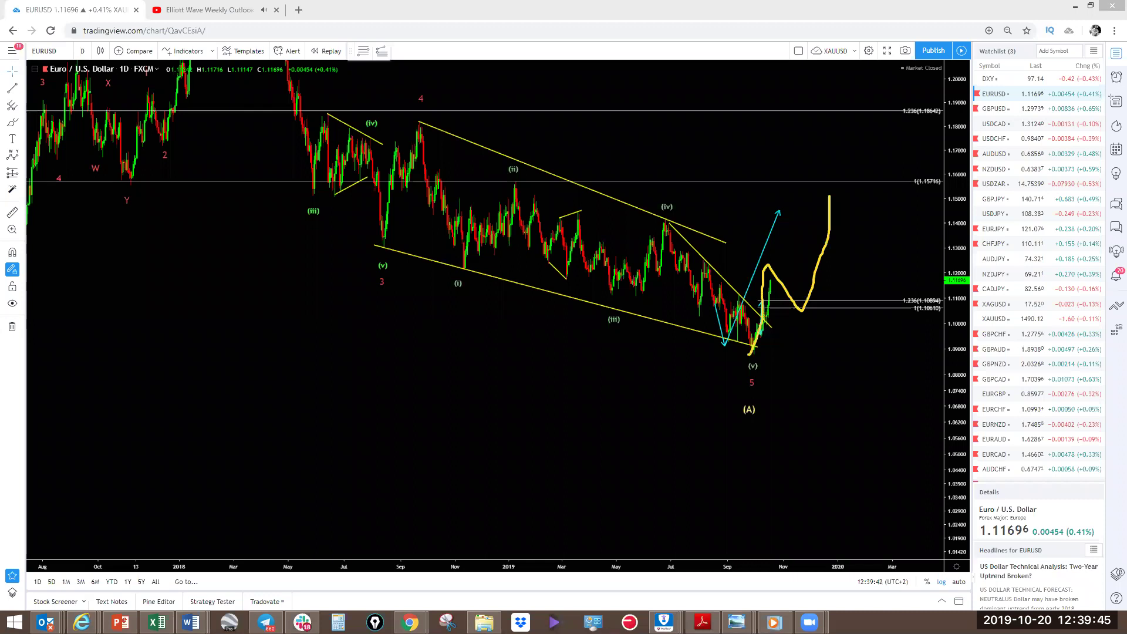
{"action": "key", "text": "ctrl+z"}
{"action": "scroll", "coordinate": [857, 188], "scroll_direction": "down", "scroll_amount": 3}
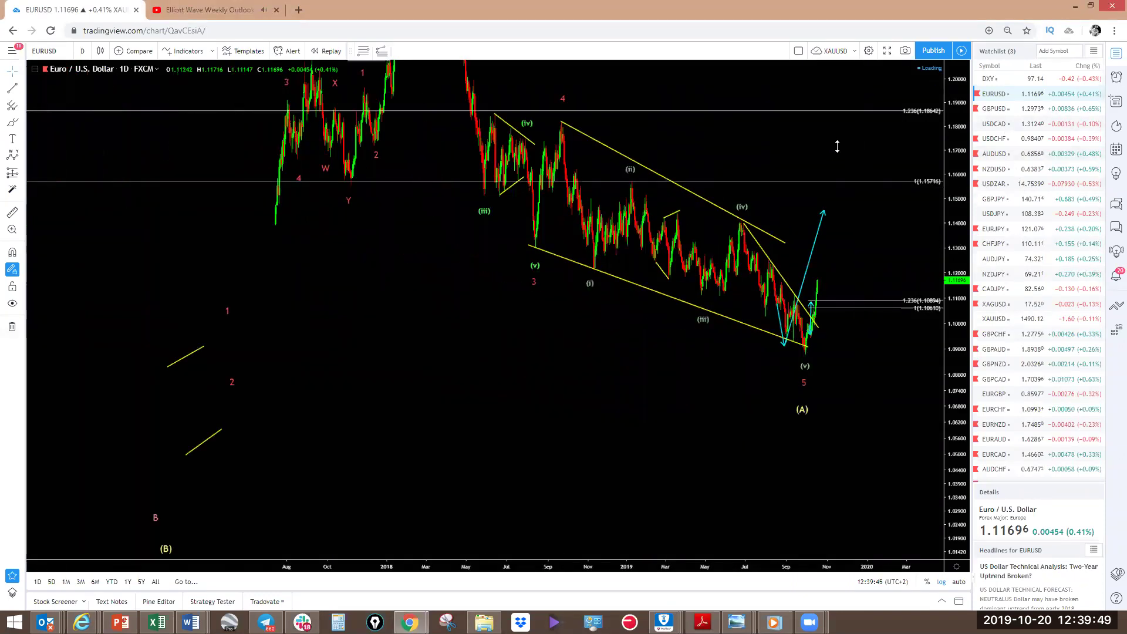
{"action": "left_click_drag", "start_coordinate": [956, 169], "coordinate": [957, 264]}
{"action": "left_click_drag", "start_coordinate": [825, 169], "coordinate": [696, 282]}
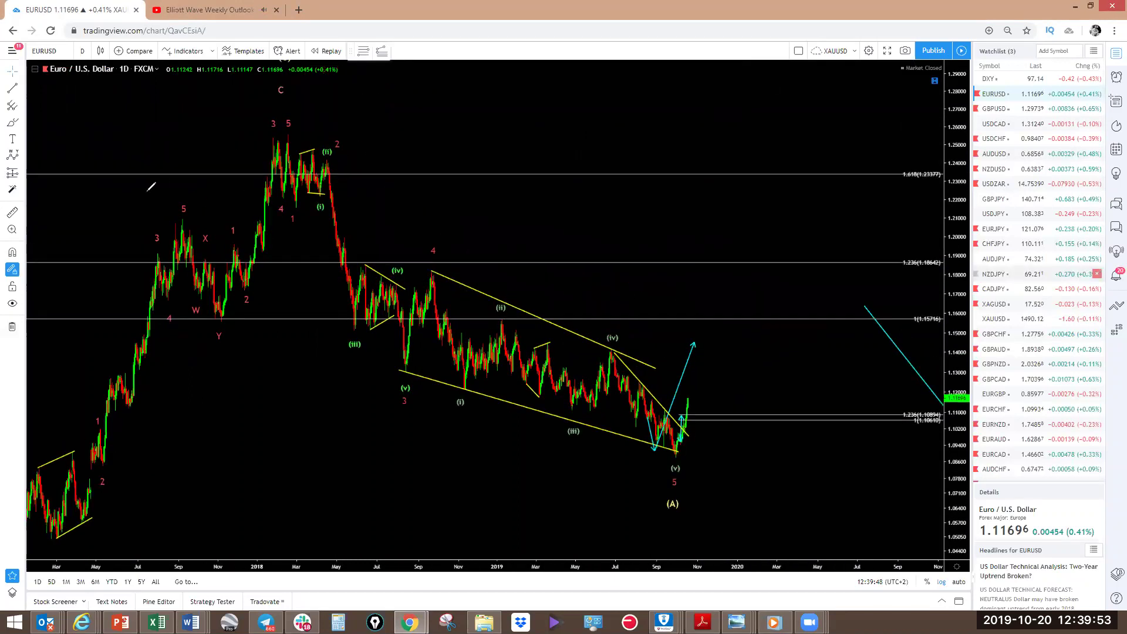
{"action": "mouse_move", "coordinate": [689, 404]}
{"action": "left_mouse_down"}
{"action": "mouse_move", "coordinate": [717, 245]}
{"action": "mouse_move", "coordinate": [787, 239]}
{"action": "left_mouse_up"}
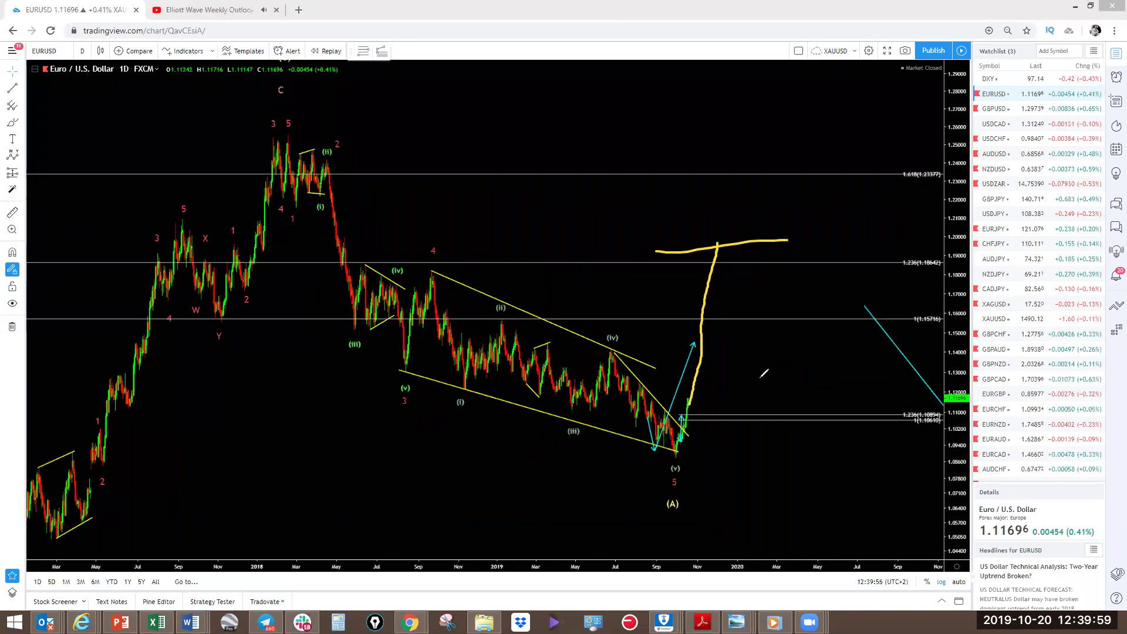
{"action": "left_click", "coordinate": [911, 425]}
Sketch a short consolidation at the current EURUSD price followed by a rally toward the upper 1.236 level, then clear the annotations
{"action": "mouse_move", "coordinate": [693, 392]}
{"action": "left_mouse_down"}
{"action": "mouse_move", "coordinate": [703, 396]}
{"action": "mouse_move", "coordinate": [695, 403]}
{"action": "mouse_move", "coordinate": [720, 352]}
{"action": "mouse_move", "coordinate": [722, 267]}
{"action": "left_mouse_up"}
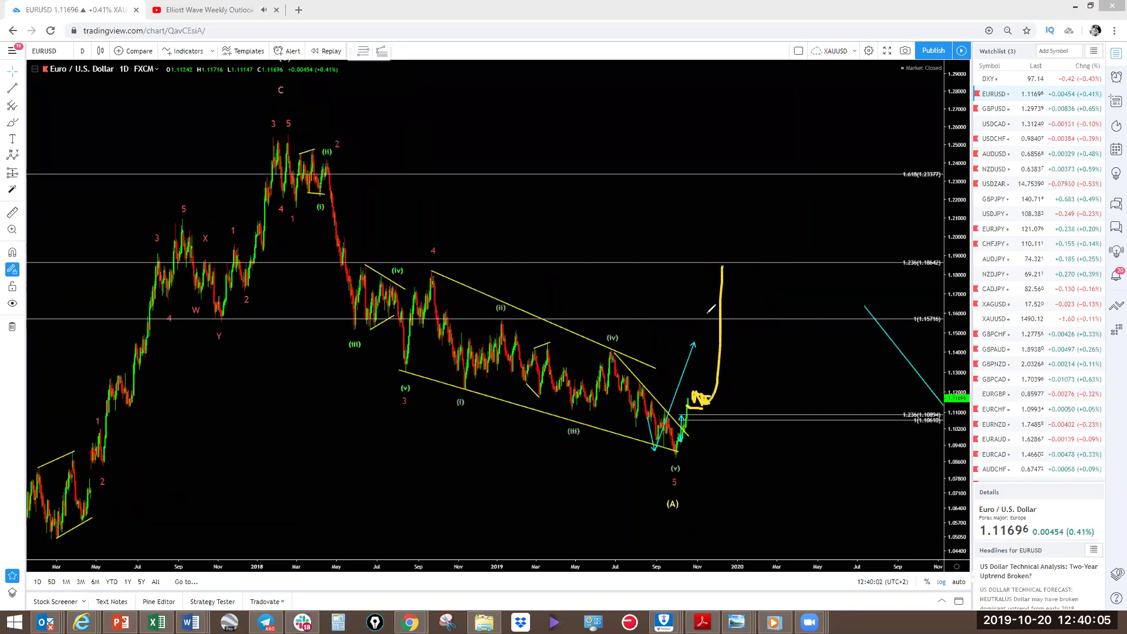
{"action": "left_click_drag", "start_coordinate": [660, 367], "coordinate": [716, 391]}
{"action": "left_click", "coordinate": [948, 494]}
{"action": "left_click", "coordinate": [430, 518]}
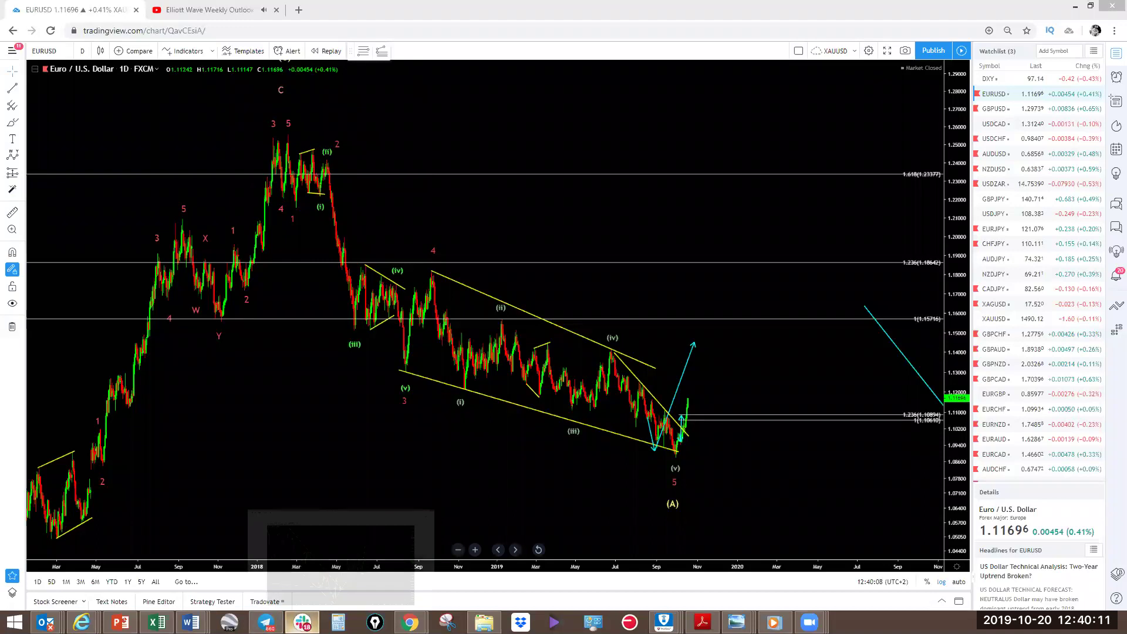
Open the October 8 USDJPY setup image in Slack's tradesetups channel and trace its swings with a projected rise to about 108.6
{"action": "left_click", "coordinate": [302, 623]}
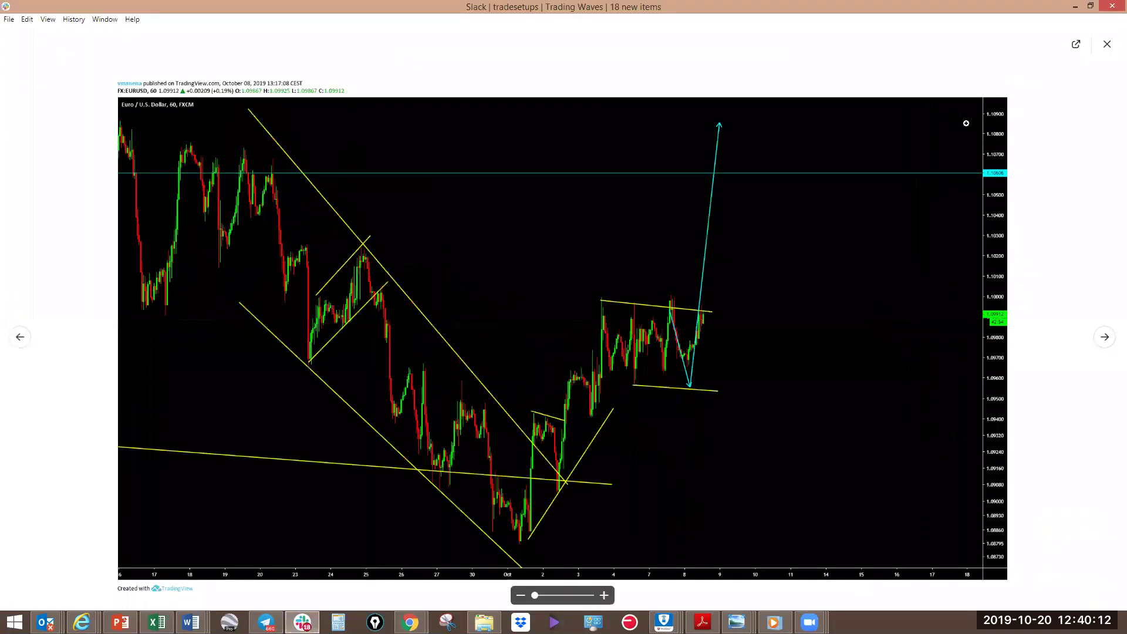
{"action": "left_click", "coordinate": [1106, 47]}
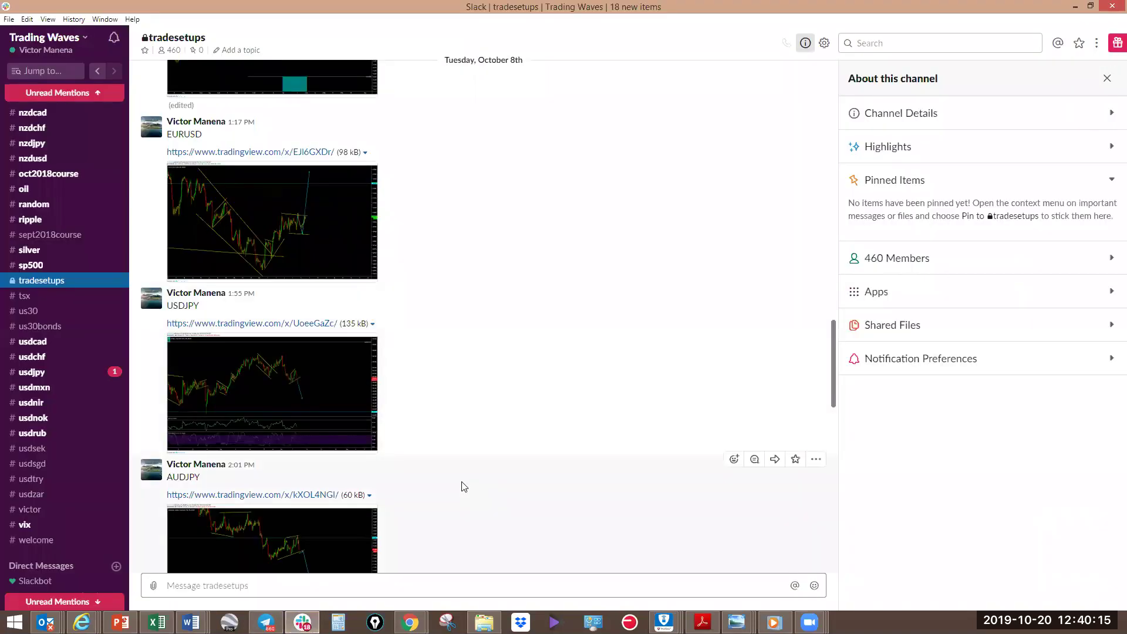
{"action": "scroll", "coordinate": [461, 486], "scroll_direction": "down", "scroll_amount": 1}
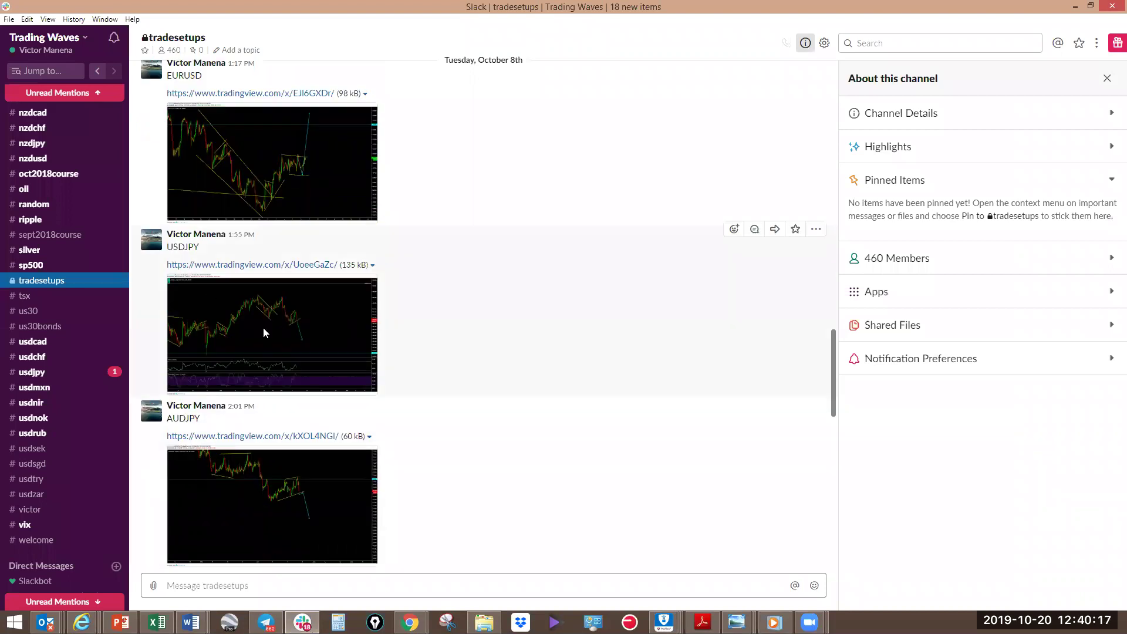
{"action": "left_click", "coordinate": [263, 332]}
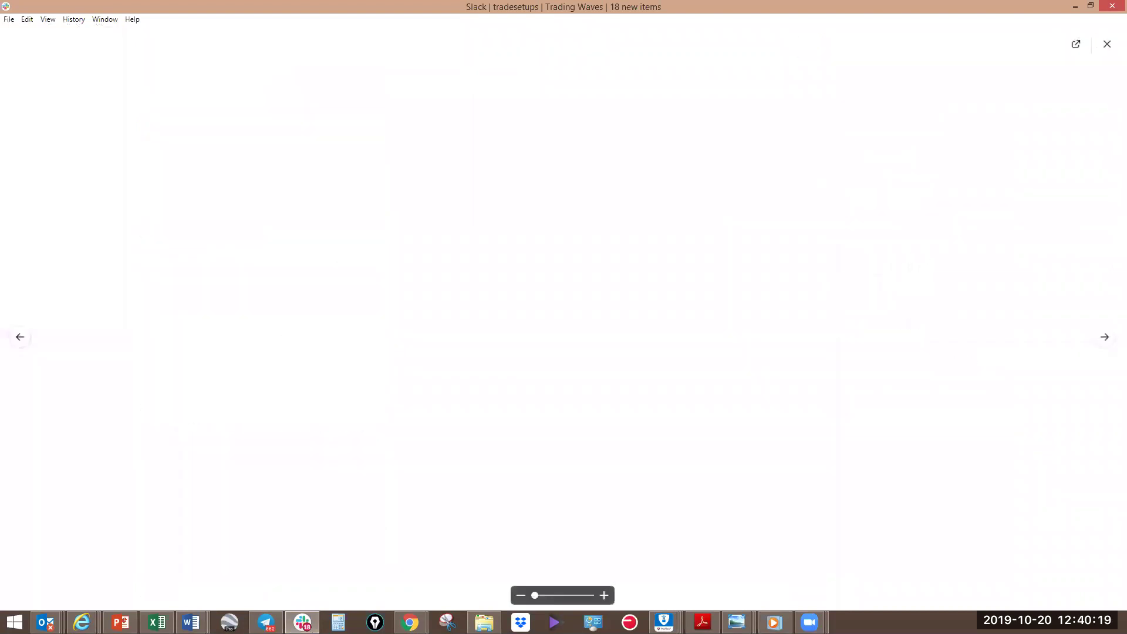
{"action": "mouse_move", "coordinate": [292, 416]}
{"action": "left_mouse_down"}
{"action": "mouse_move", "coordinate": [473, 234]}
{"action": "mouse_move", "coordinate": [499, 172]}
{"action": "mouse_move", "coordinate": [549, 263]}
{"action": "mouse_move", "coordinate": [625, 208]}
{"action": "mouse_move", "coordinate": [642, 281]}
{"action": "mouse_move", "coordinate": [671, 267]}
{"action": "mouse_move", "coordinate": [670, 306]}
{"action": "mouse_move", "coordinate": [690, 353]}
{"action": "mouse_move", "coordinate": [785, 166]}
{"action": "left_mouse_up"}
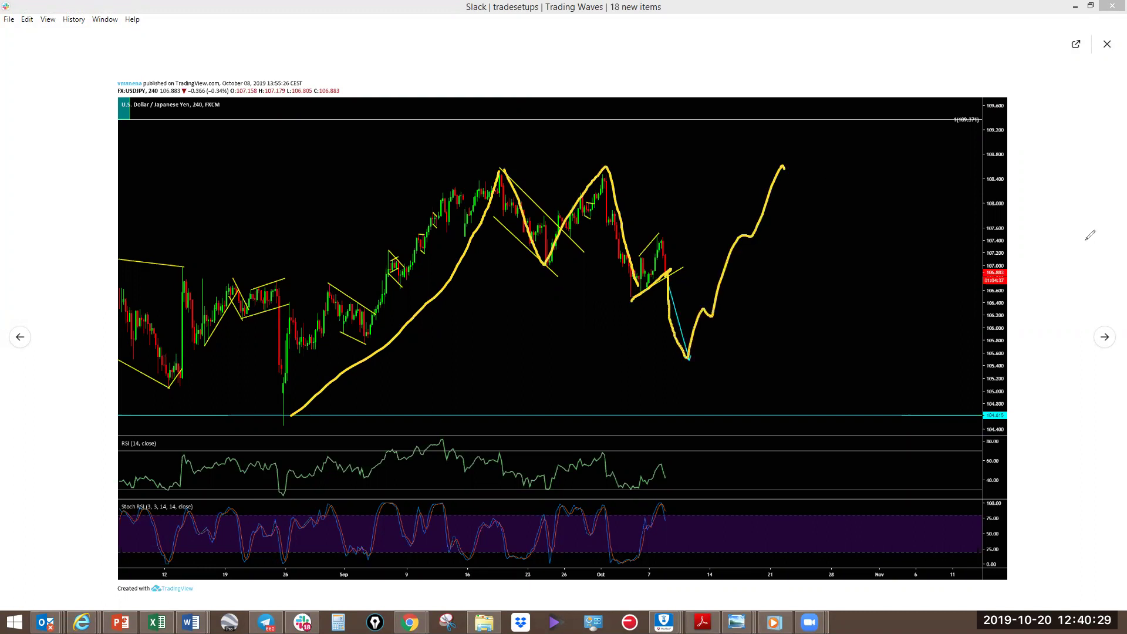
On the USDJPY image, replace the deep-dip path with two rally paths toward the 109.371 line and outline the preceding correction
{"action": "key", "text": "ctrl+z"}
{"action": "left_click_drag", "start_coordinate": [637, 296], "coordinate": [765, 121]}
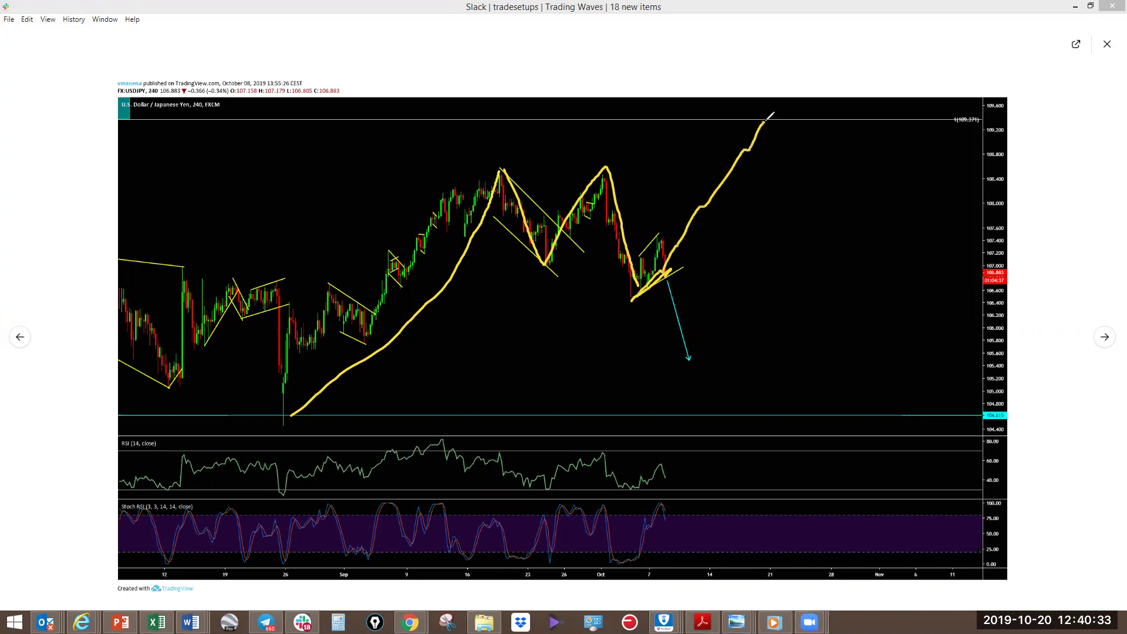
{"action": "left_click_drag", "start_coordinate": [500, 171], "coordinate": [605, 169]}
{"action": "left_click_drag", "start_coordinate": [540, 266], "coordinate": [643, 288]}
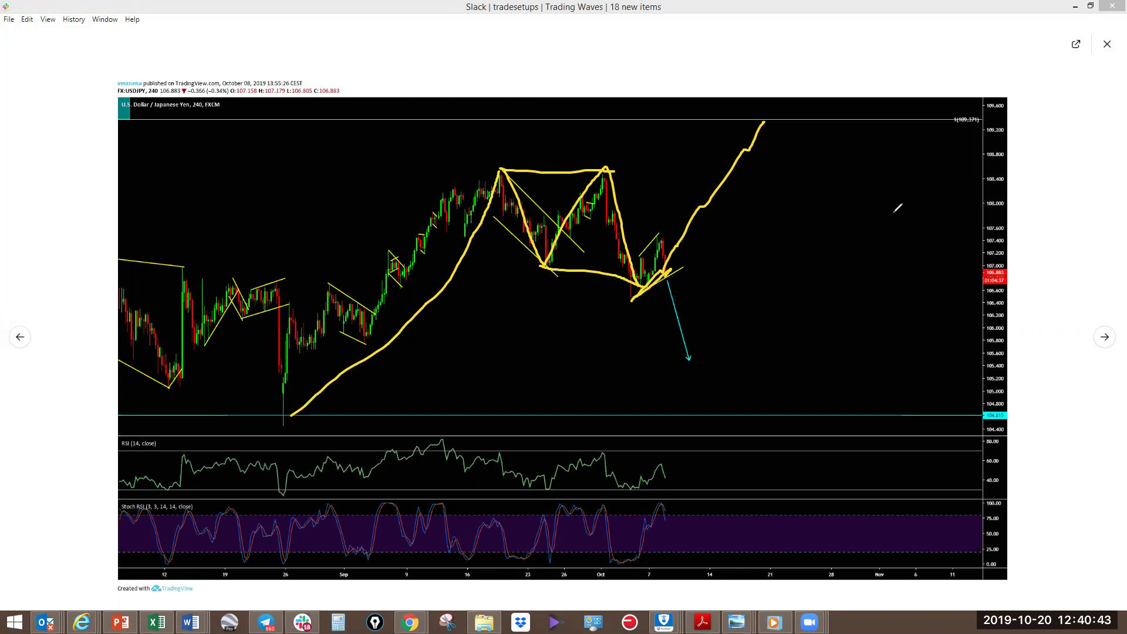
{"action": "mouse_move", "coordinate": [666, 276]}
{"action": "left_mouse_down"}
{"action": "mouse_move", "coordinate": [682, 322]}
{"action": "mouse_move", "coordinate": [804, 114]}
{"action": "left_mouse_up"}
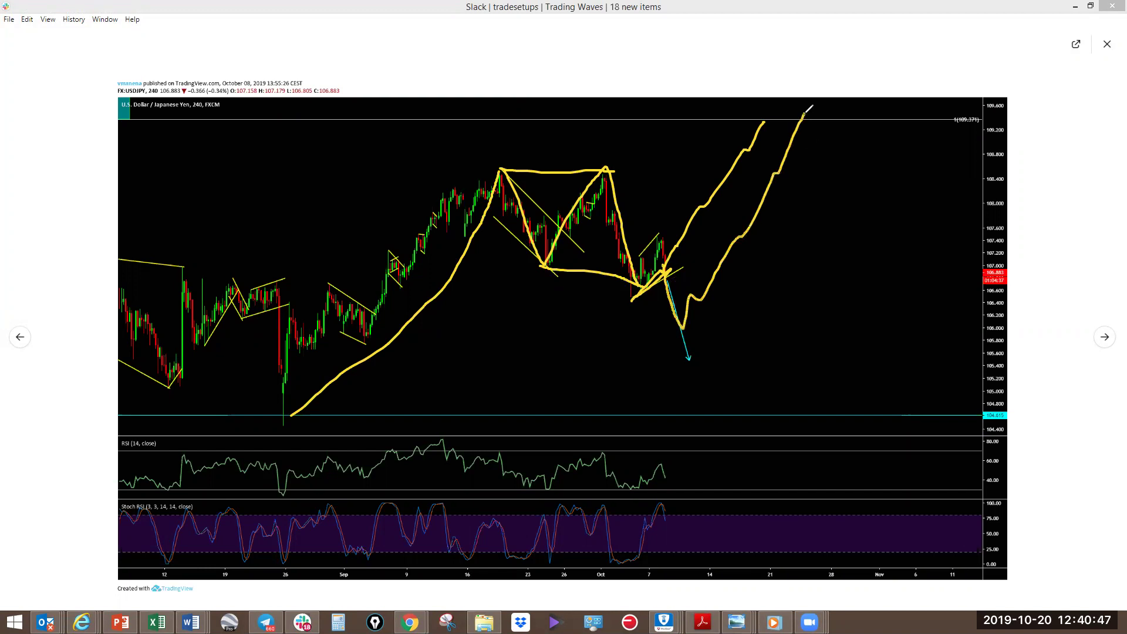
{"action": "left_click", "coordinate": [1108, 47]}
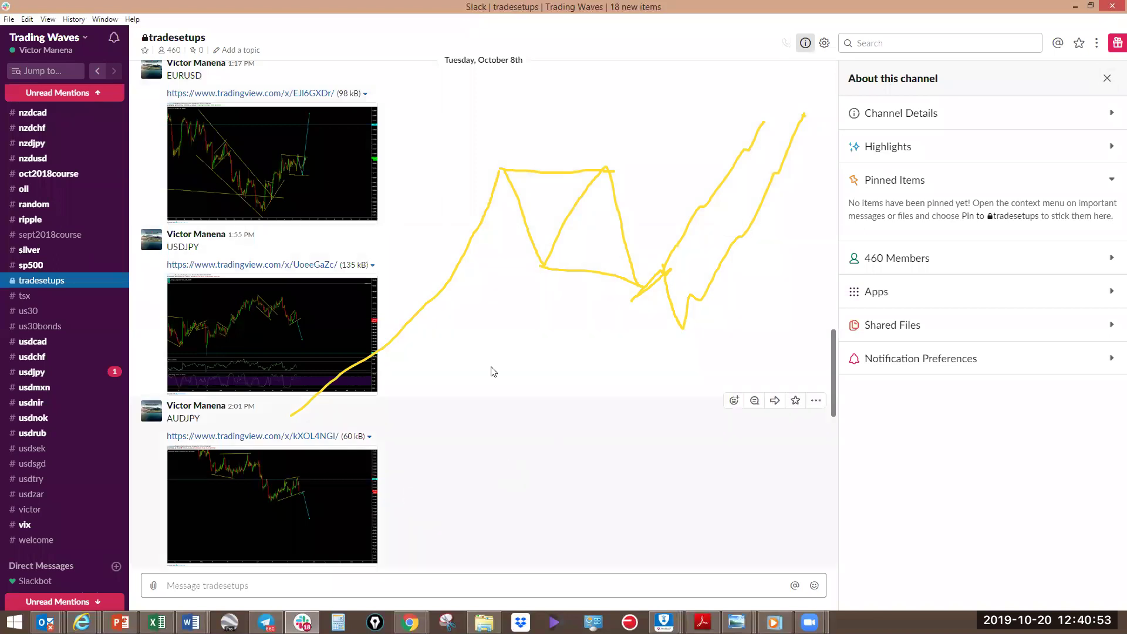
Open the October 7 Ethereum setup image in the tradesetups channel and clear the leftover freehand annotations
{"action": "scroll", "coordinate": [492, 371], "scroll_direction": "up", "scroll_amount": 5}
{"action": "scroll", "coordinate": [492, 371], "scroll_direction": "up", "scroll_amount": 1}
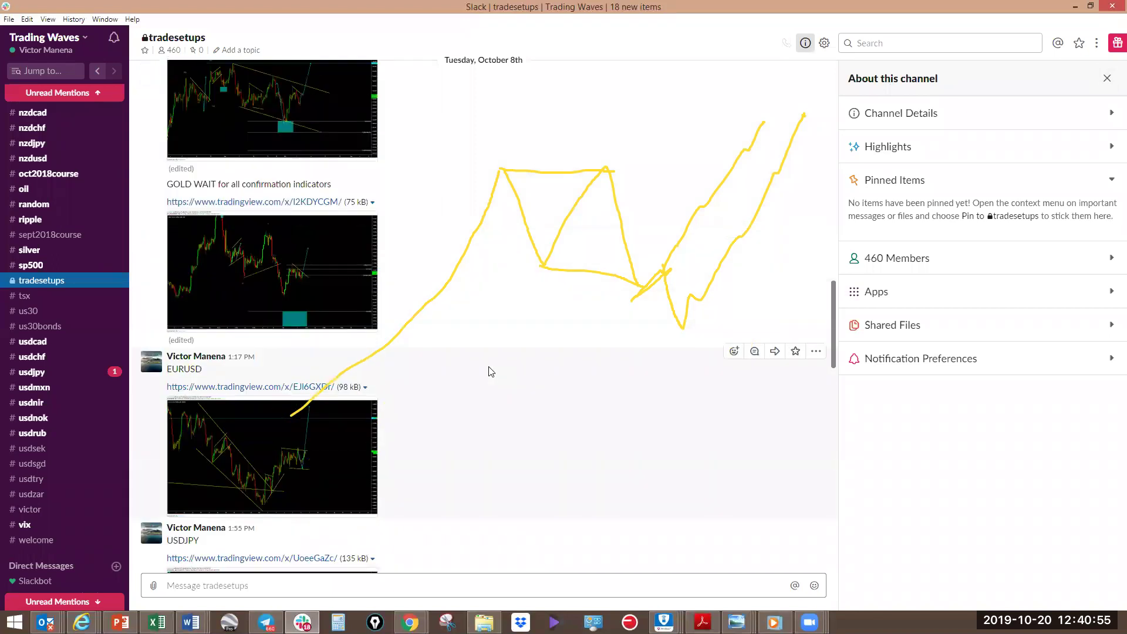
{"action": "scroll", "coordinate": [492, 371], "scroll_direction": "up", "scroll_amount": 7}
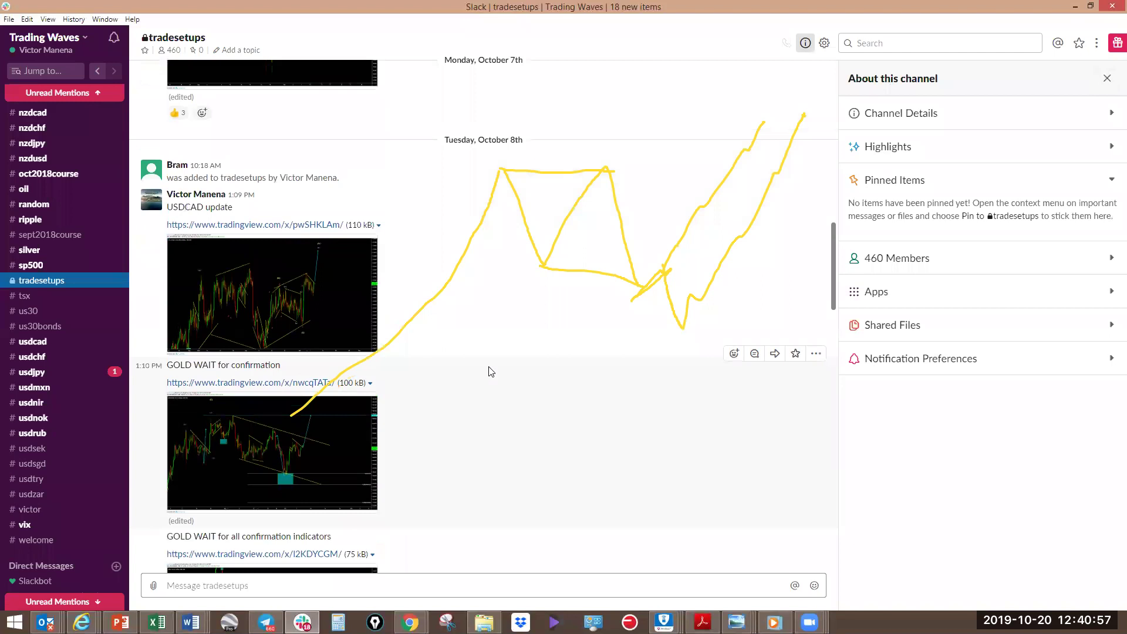
{"action": "scroll", "coordinate": [491, 371], "scroll_direction": "up", "scroll_amount": 4}
{"action": "left_click", "coordinate": [305, 295]}
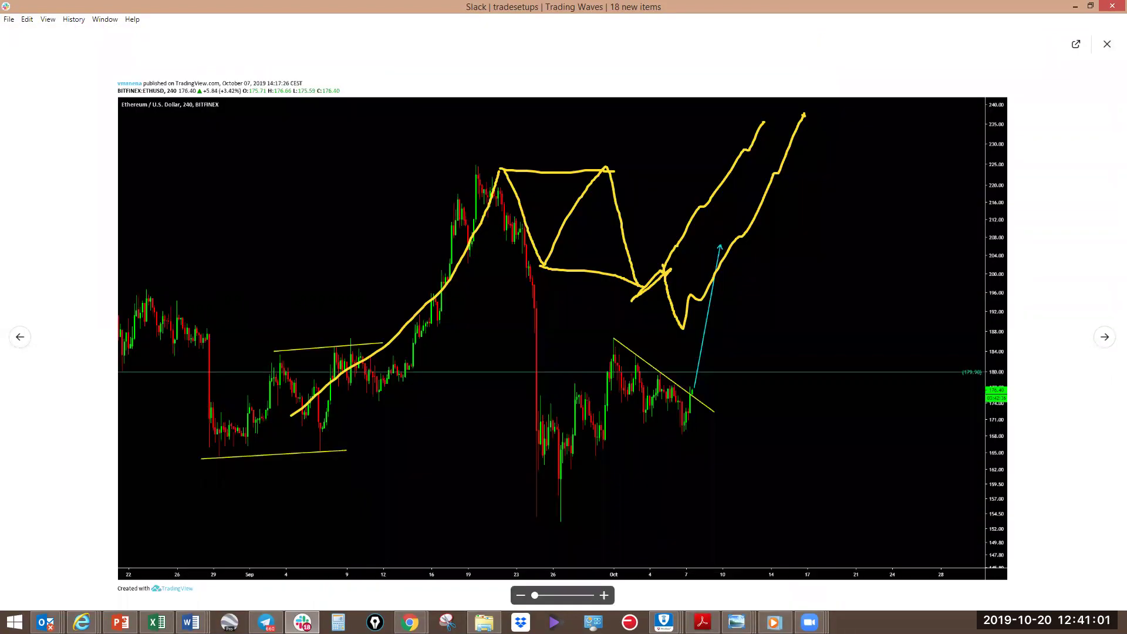
{"action": "key", "text": "ctrl+shift+7"}
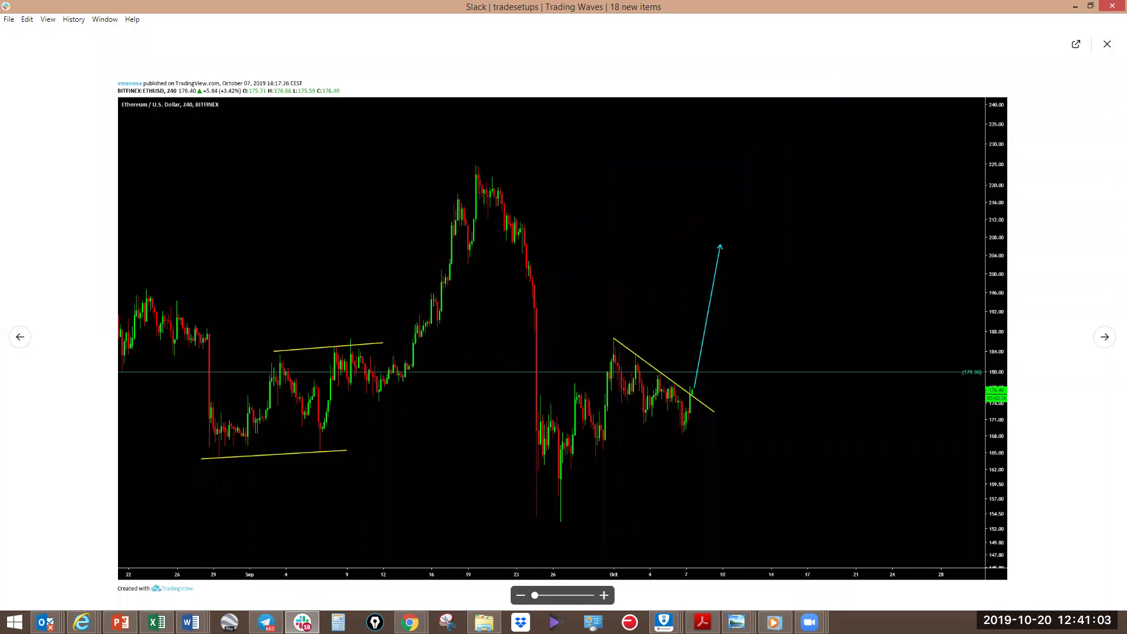
Trace the late-September Ethereum rise and pullback with a projected push to about 200 and subsequent decline, then clear the sketch and close the image
{"action": "mouse_move", "coordinate": [555, 522]}
{"action": "left_mouse_down"}
{"action": "mouse_move", "coordinate": [618, 349]}
{"action": "mouse_move", "coordinate": [681, 431]}
{"action": "left_mouse_up"}
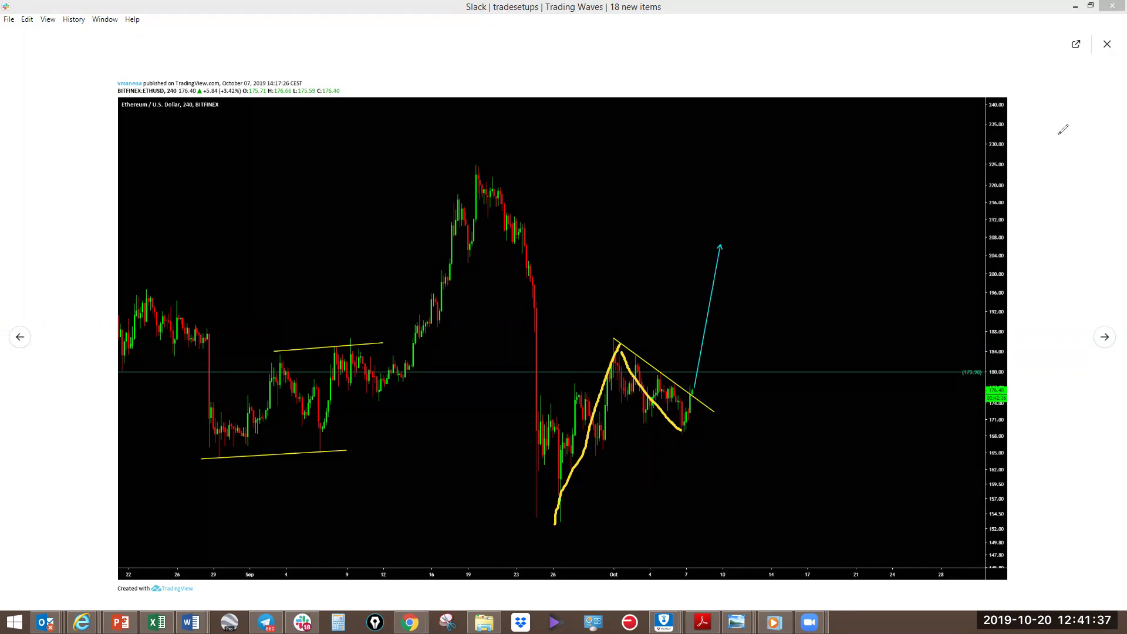
{"action": "mouse_move", "coordinate": [696, 393]}
{"action": "left_mouse_down"}
{"action": "mouse_move", "coordinate": [715, 274]}
{"action": "mouse_move", "coordinate": [734, 385]}
{"action": "mouse_move", "coordinate": [749, 403]}
{"action": "mouse_move", "coordinate": [771, 376]}
{"action": "mouse_move", "coordinate": [739, 385]}
{"action": "mouse_move", "coordinate": [766, 411]}
{"action": "mouse_move", "coordinate": [778, 462]}
{"action": "mouse_move", "coordinate": [803, 449]}
{"action": "mouse_move", "coordinate": [792, 443]}
{"action": "mouse_move", "coordinate": [804, 451]}
{"action": "left_mouse_up"}
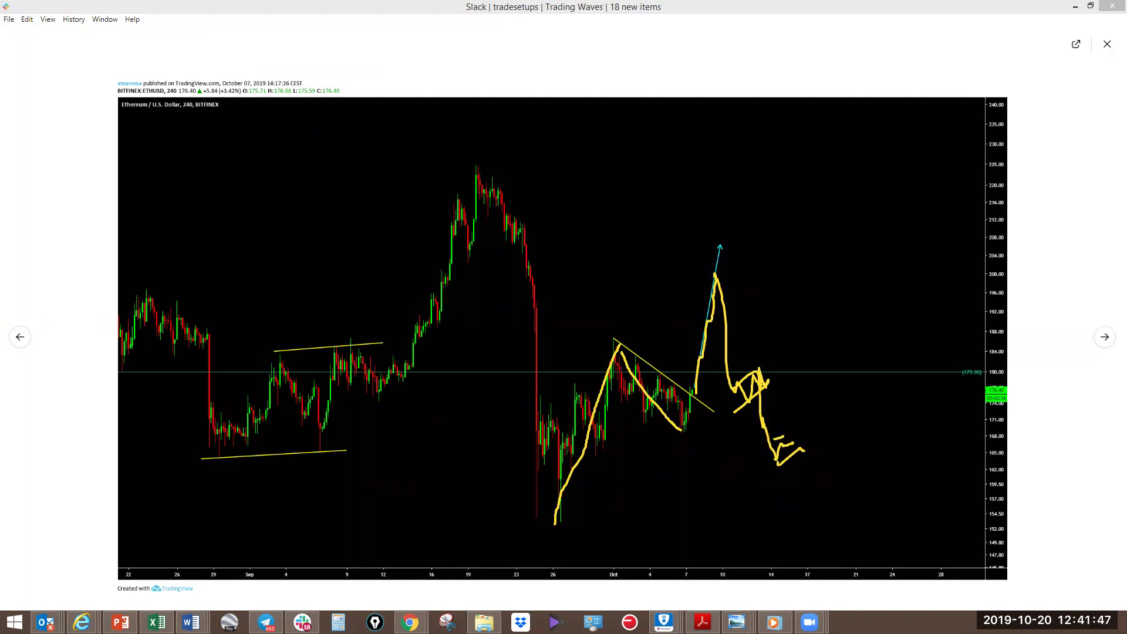
{"action": "left_click", "coordinate": [830, 132]}
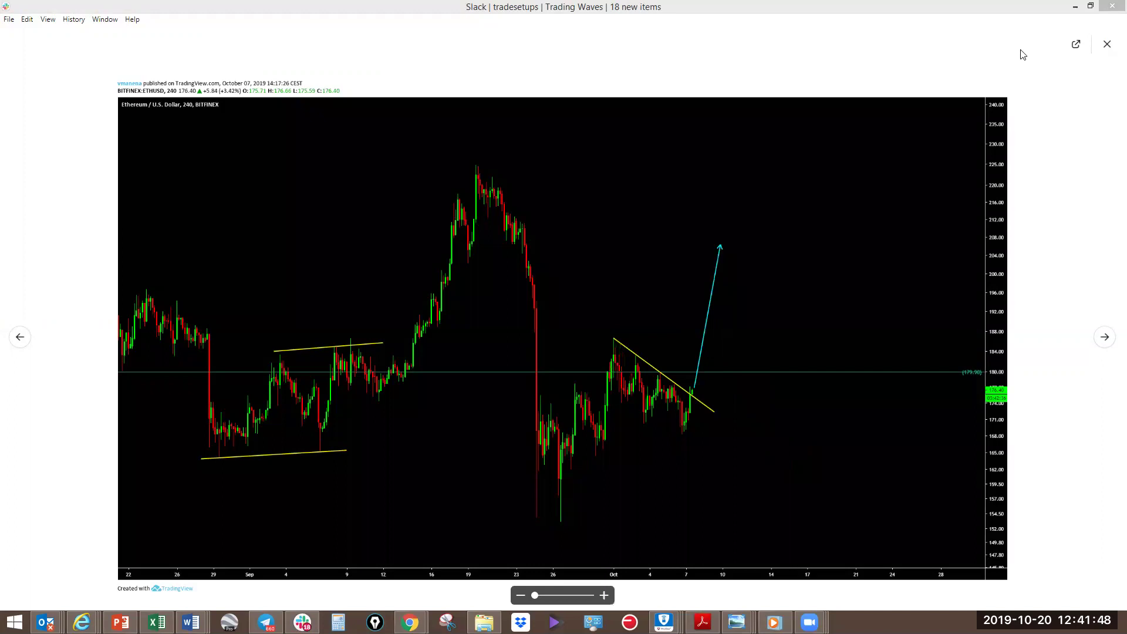
{"action": "left_click", "coordinate": [1107, 46]}
Open the October 4 GBPCHF setup image posted in the tradesetups channel
{"action": "scroll", "coordinate": [491, 366], "scroll_direction": "up", "scroll_amount": 5}
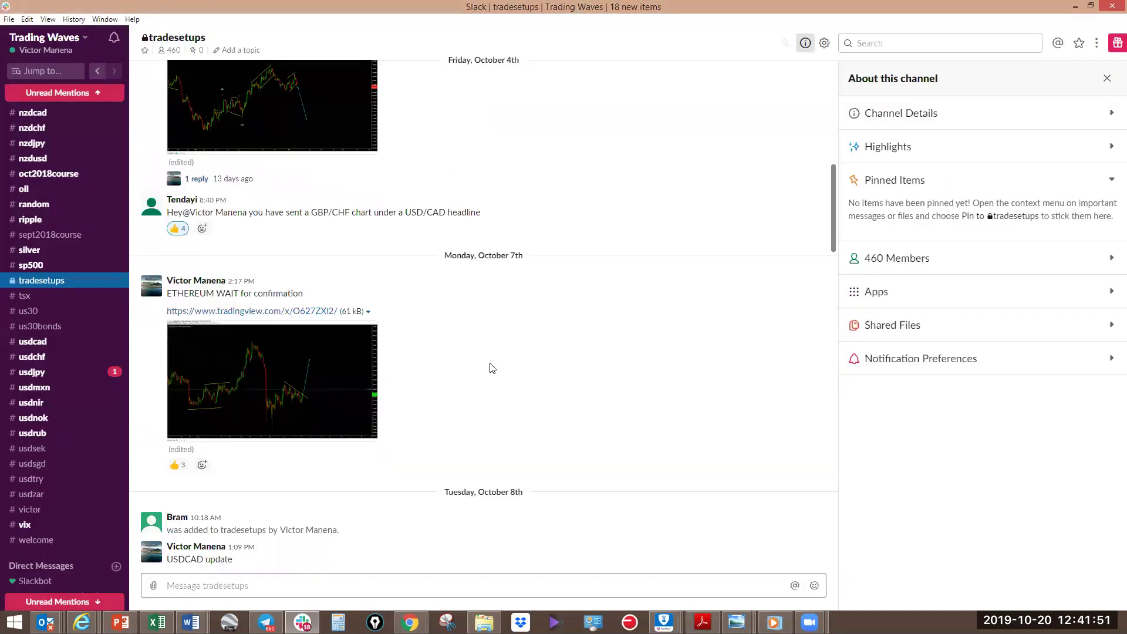
{"action": "scroll", "coordinate": [720, 346], "scroll_direction": "up", "scroll_amount": 1}
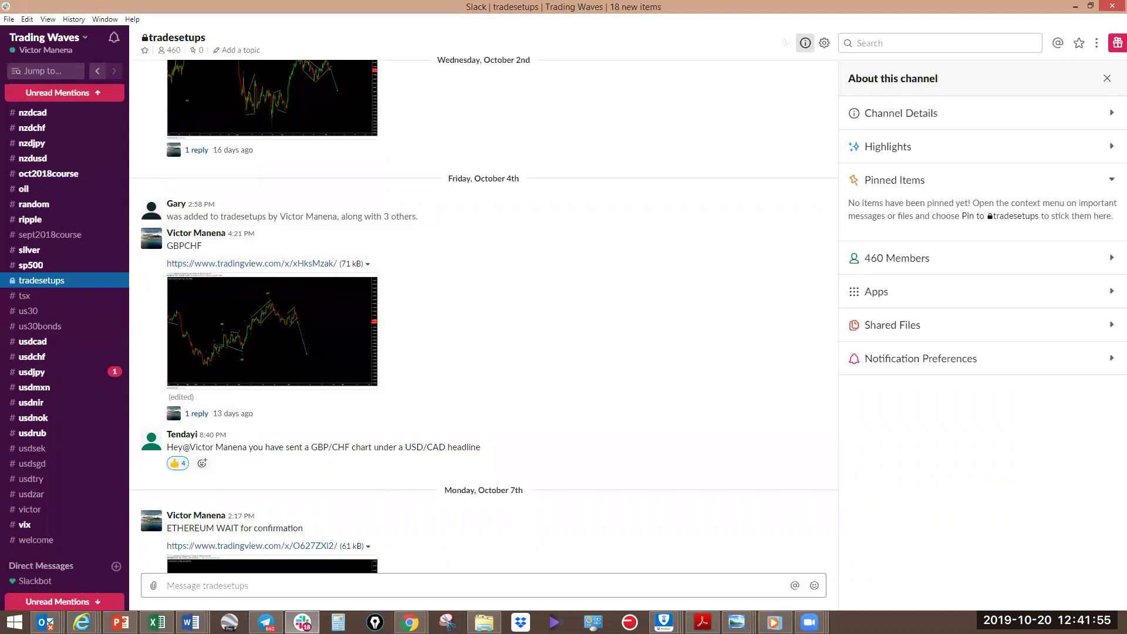
{"action": "left_click", "coordinate": [302, 324]}
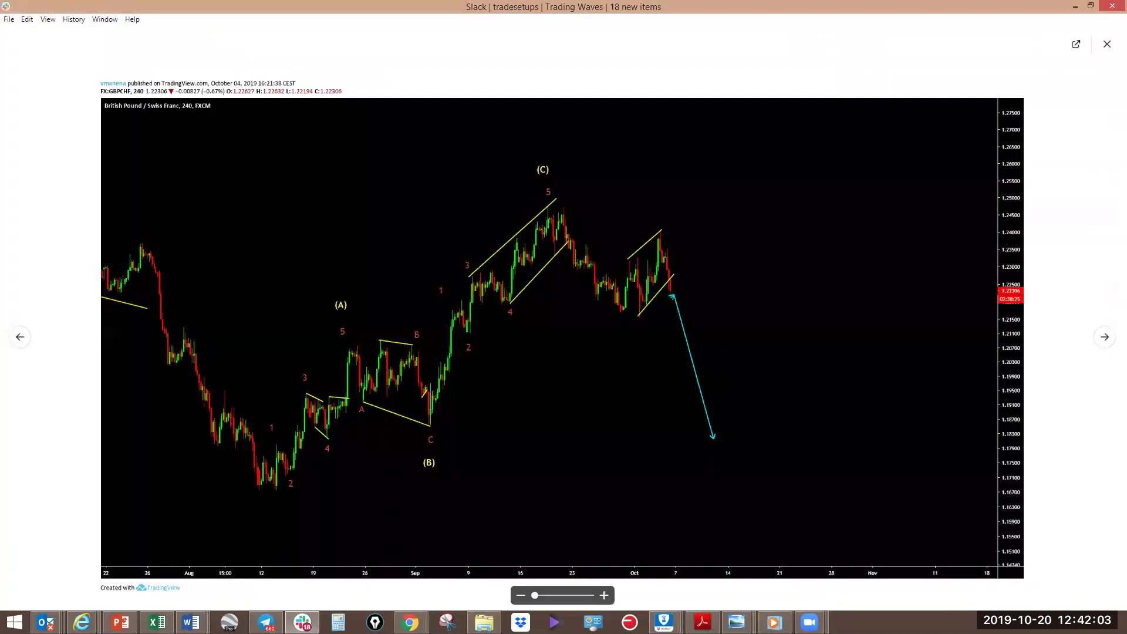
Trace the GBPCHF decline to about 1.20, underline the blue arrow's target and sketch a rally from the low to about 1.255
{"action": "left_click_drag", "start_coordinate": [673, 286], "coordinate": [691, 327]}
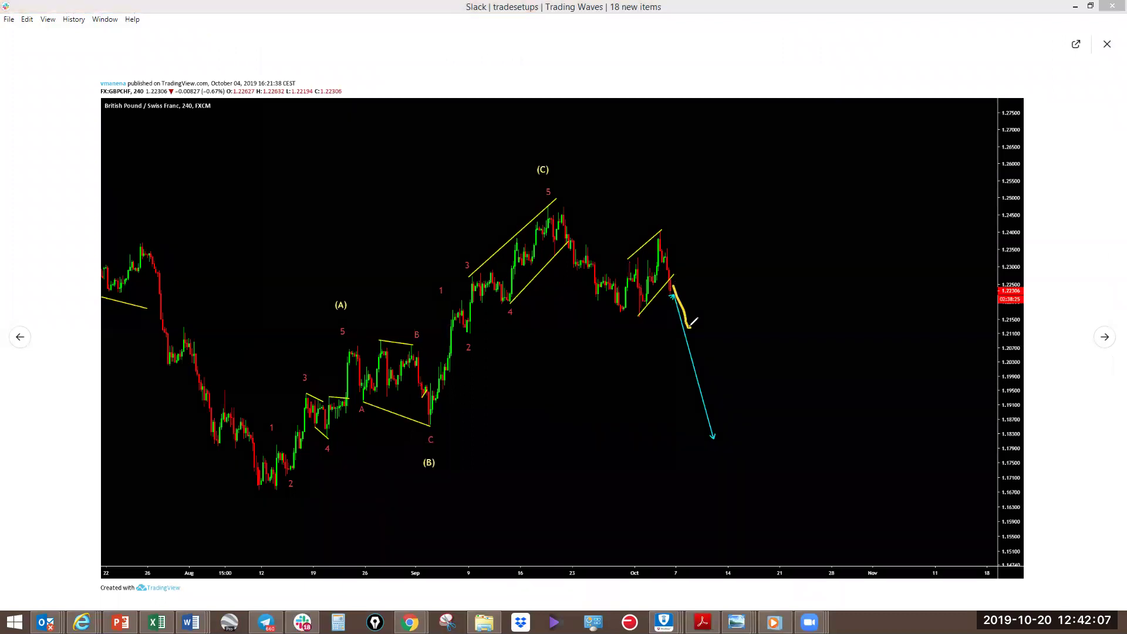
{"action": "left_click_drag", "start_coordinate": [670, 272], "coordinate": [694, 354]}
{"action": "mouse_move", "coordinate": [567, 223]}
{"action": "left_mouse_down"}
{"action": "mouse_move", "coordinate": [619, 311]}
{"action": "mouse_move", "coordinate": [662, 237]}
{"action": "mouse_move", "coordinate": [698, 356]}
{"action": "left_mouse_up"}
{"action": "left_click_drag", "start_coordinate": [697, 441], "coordinate": [756, 441]}
{"action": "left_click_drag", "start_coordinate": [704, 356], "coordinate": [787, 181]}
Bound the GBPCHF correction with two trend lines and sketch a consolidation near 1.24 leading to a rise to about 1.27
{"action": "left_click_drag", "start_coordinate": [550, 209], "coordinate": [695, 251]}
{"action": "left_click_drag", "start_coordinate": [620, 321], "coordinate": [753, 372]}
{"action": "mouse_move", "coordinate": [762, 244]}
{"action": "left_mouse_down"}
{"action": "mouse_move", "coordinate": [786, 217]}
{"action": "mouse_move", "coordinate": [803, 241]}
{"action": "mouse_move", "coordinate": [814, 229]}
{"action": "left_mouse_up"}
{"action": "mouse_move", "coordinate": [760, 249]}
{"action": "left_mouse_down"}
{"action": "mouse_move", "coordinate": [784, 254]}
{"action": "mouse_move", "coordinate": [832, 192]}
{"action": "mouse_move", "coordinate": [865, 118]}
{"action": "left_mouse_up"}
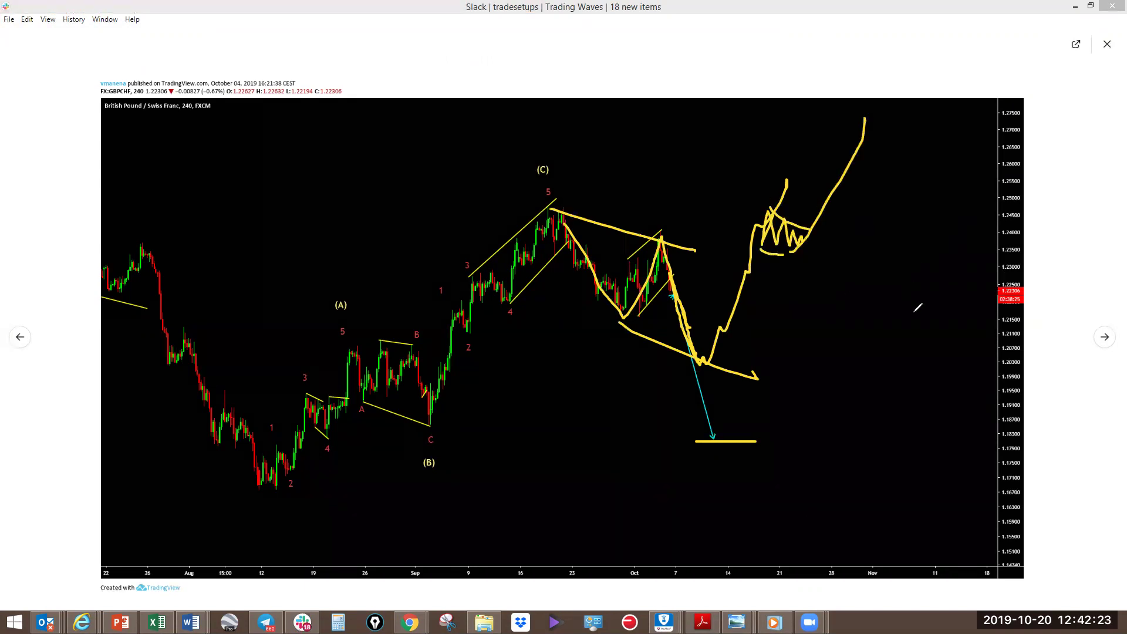
{"action": "left_click", "coordinate": [1107, 44]}
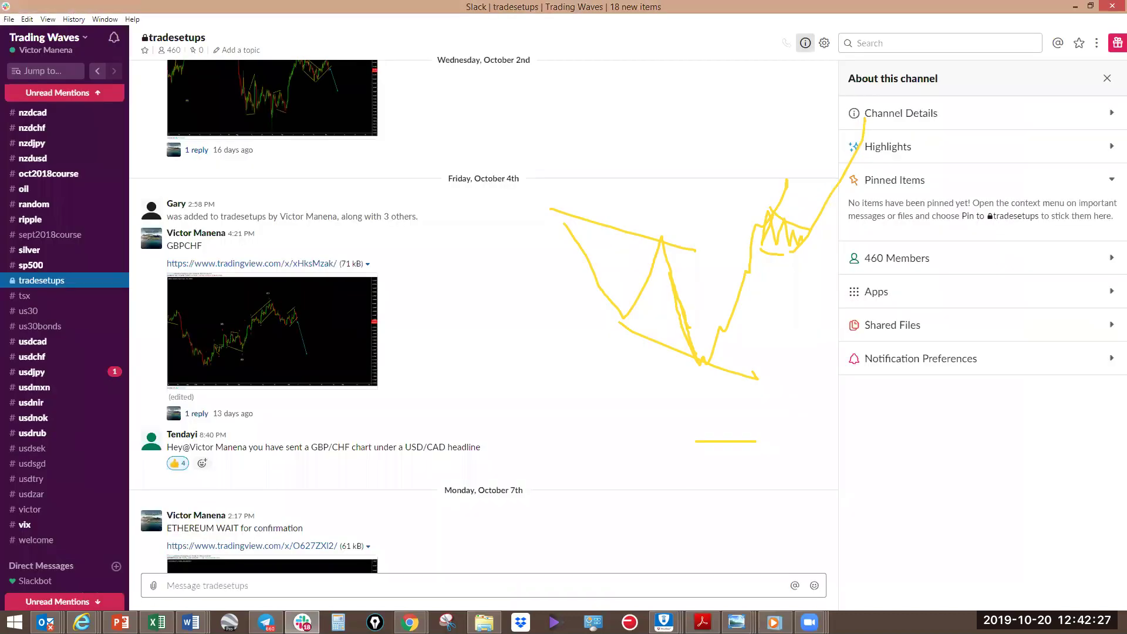
Open the October 2 CADJPY setup image and sketch the drop along the blue arrow to a target line near 80.2
{"action": "scroll", "coordinate": [556, 299], "scroll_direction": "up", "scroll_amount": 4}
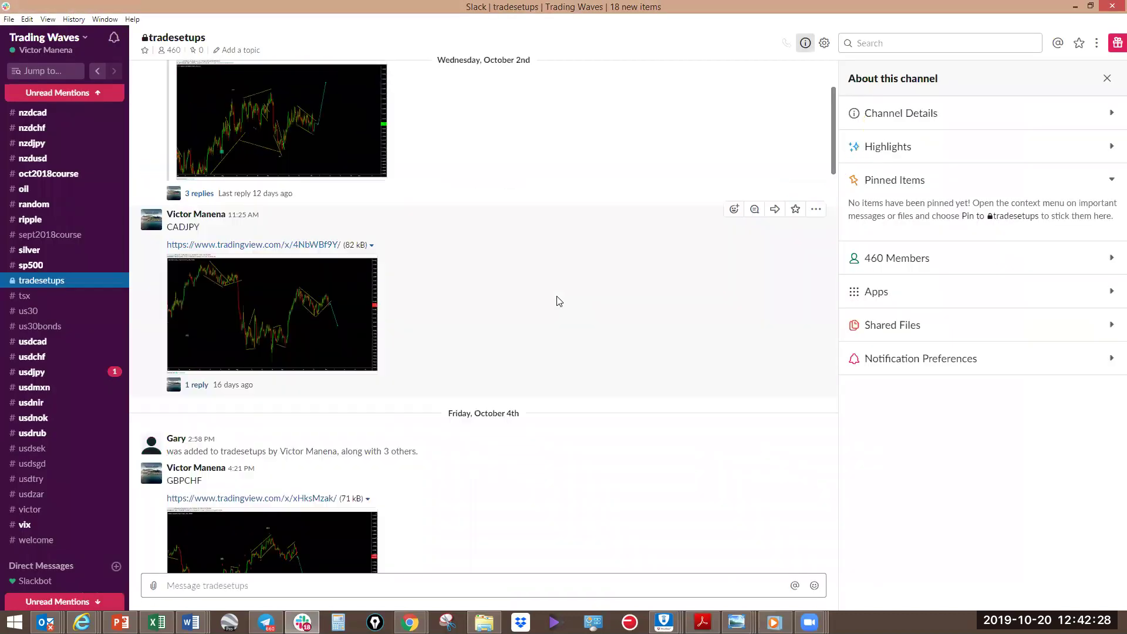
{"action": "left_click", "coordinate": [269, 290]}
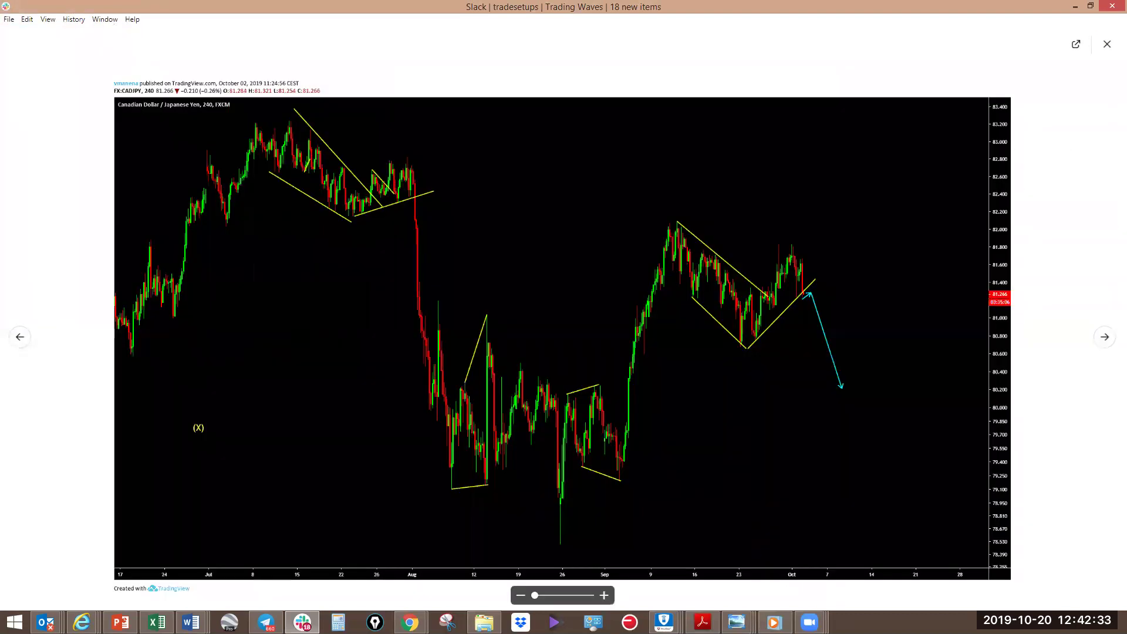
{"action": "left_click_drag", "start_coordinate": [803, 291], "coordinate": [803, 303]}
{"action": "mouse_move", "coordinate": [805, 286]}
{"action": "left_mouse_down"}
{"action": "mouse_move", "coordinate": [845, 400]}
{"action": "mouse_move", "coordinate": [860, 391]}
{"action": "left_mouse_up"}
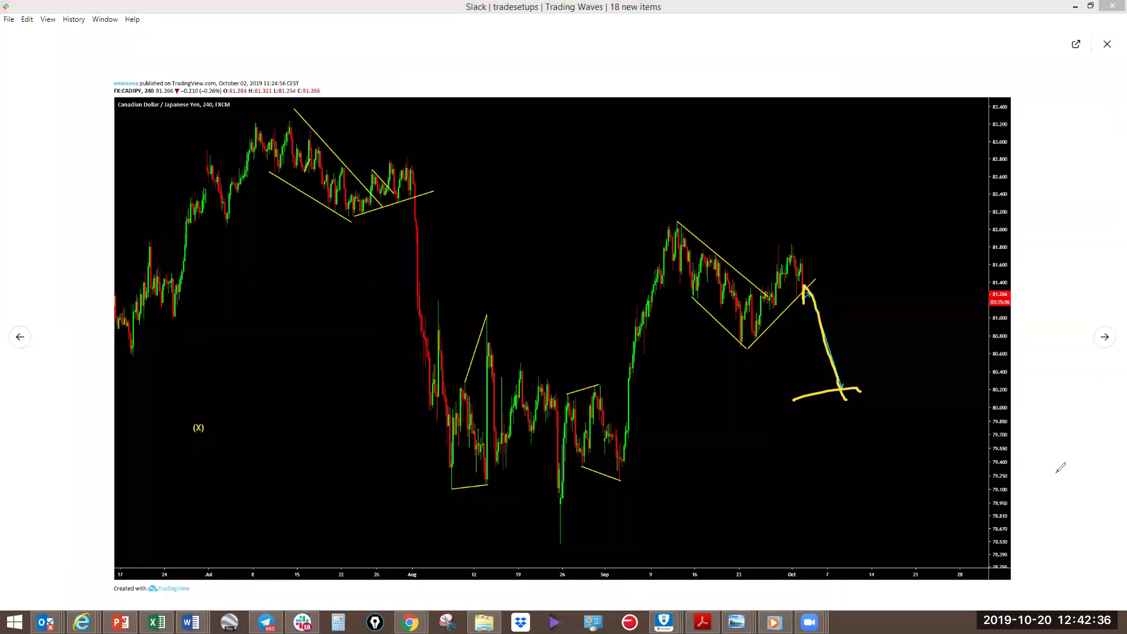
{"action": "left_click", "coordinate": [1107, 44]}
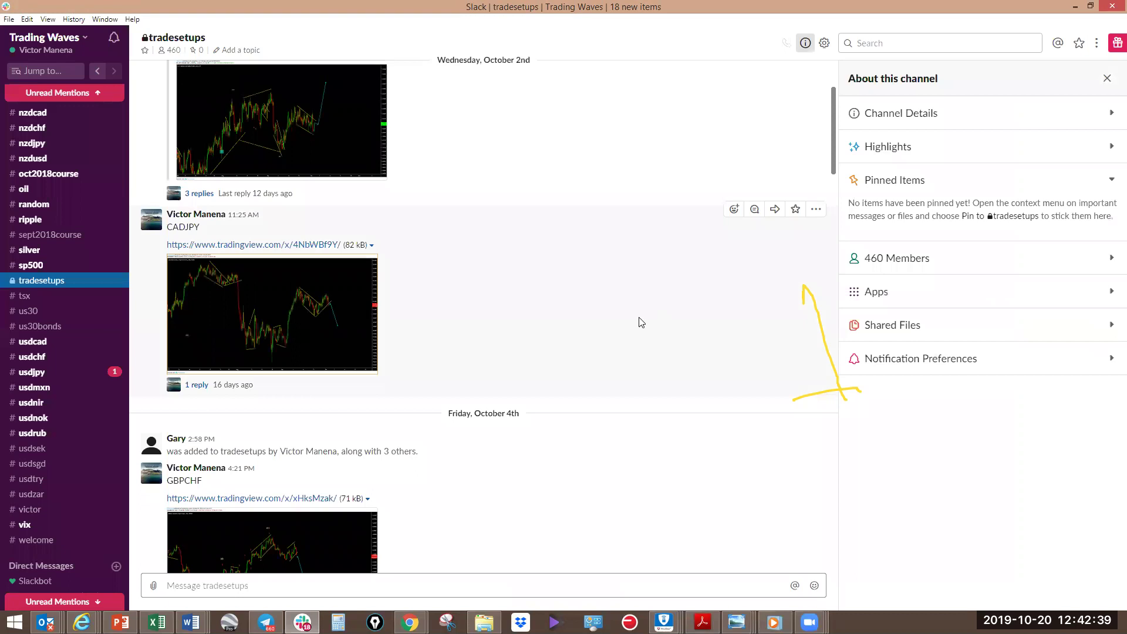
Open the October 2 USDCAD setup image and mark a level near 1.335 with a decline sketched from it
{"action": "scroll", "coordinate": [643, 320], "scroll_direction": "up", "scroll_amount": 3}
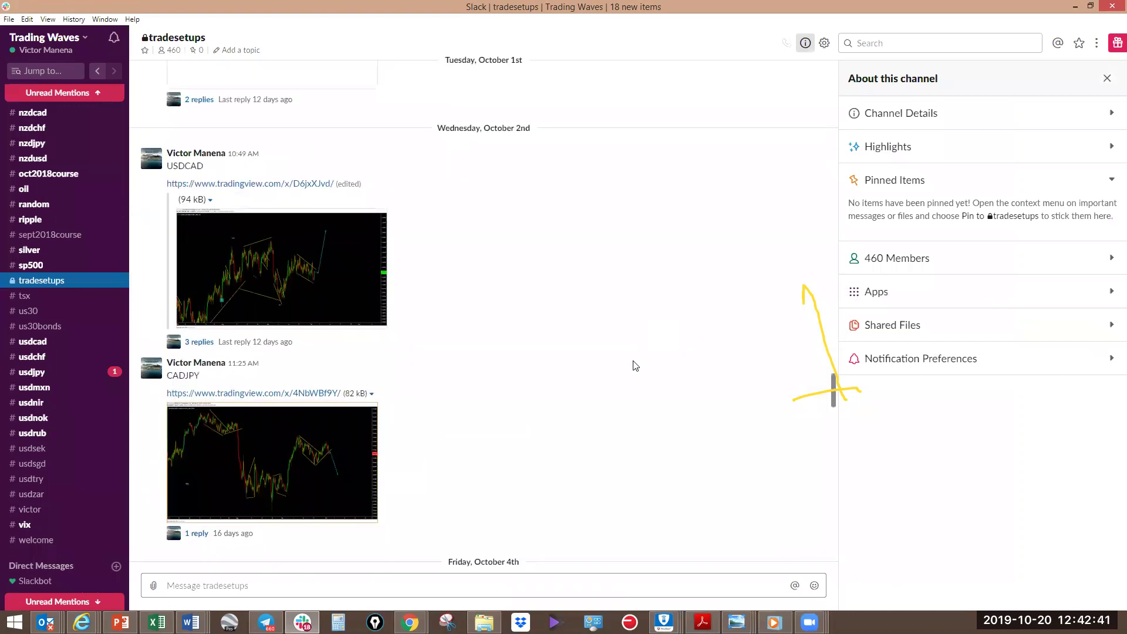
{"action": "left_click", "coordinate": [234, 359]}
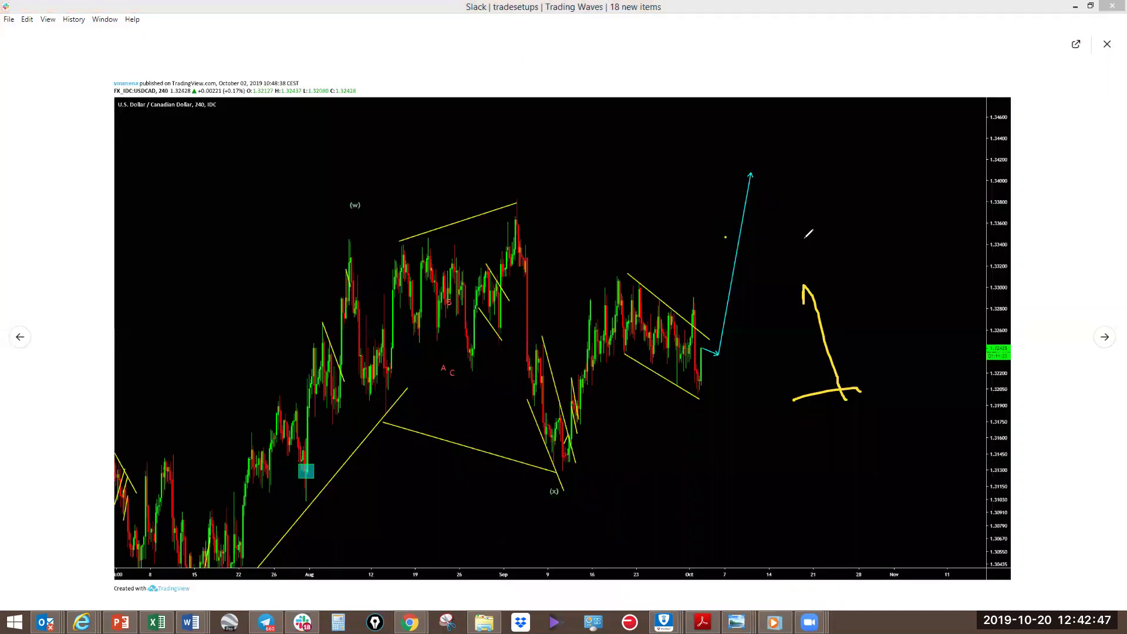
{"action": "left_click_drag", "start_coordinate": [805, 238], "coordinate": [726, 237]}
{"action": "left_click_drag", "start_coordinate": [738, 238], "coordinate": [784, 380]}
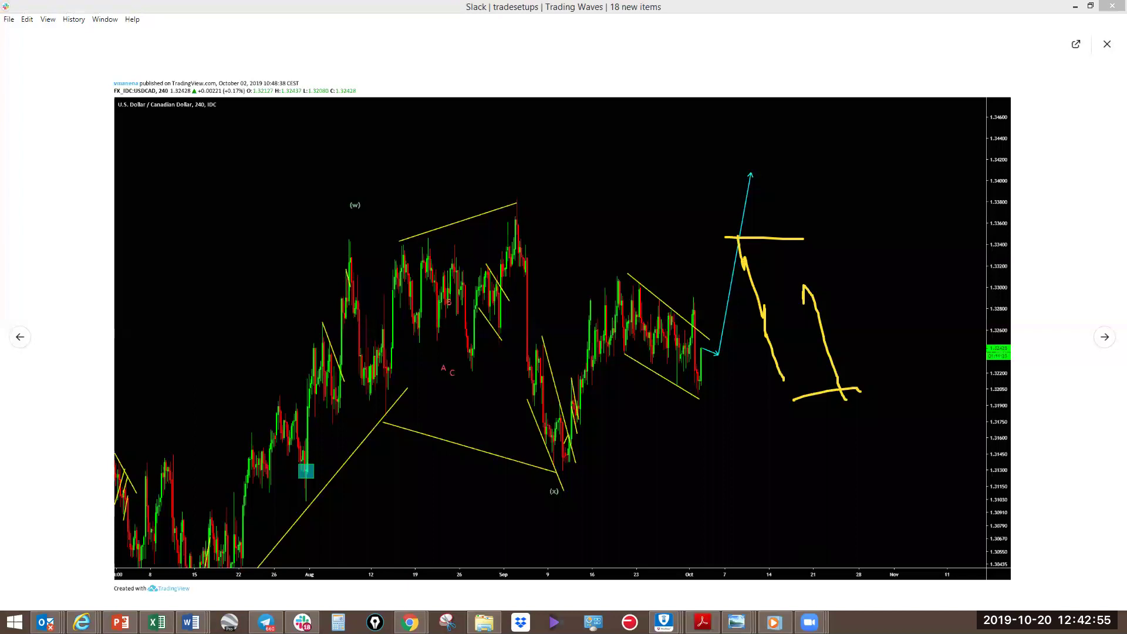
Trace the USDCAD swings with a projected high near 1.336 and a drop below a line from the (x) low, then clear the annotations
{"action": "left_click", "coordinate": [519, 212]}
{"action": "mouse_move", "coordinate": [513, 207]}
{"action": "left_mouse_down"}
{"action": "mouse_move", "coordinate": [568, 461]}
{"action": "mouse_move", "coordinate": [615, 293]}
{"action": "mouse_move", "coordinate": [701, 378]}
{"action": "mouse_move", "coordinate": [750, 227]}
{"action": "mouse_move", "coordinate": [768, 399]}
{"action": "mouse_move", "coordinate": [800, 374]}
{"action": "mouse_move", "coordinate": [769, 388]}
{"action": "mouse_move", "coordinate": [796, 372]}
{"action": "mouse_move", "coordinate": [802, 480]}
{"action": "left_mouse_up"}
{"action": "mouse_move", "coordinate": [557, 471]}
{"action": "left_mouse_down"}
{"action": "mouse_move", "coordinate": [821, 489]}
{"action": "mouse_move", "coordinate": [826, 546]}
{"action": "left_mouse_up"}
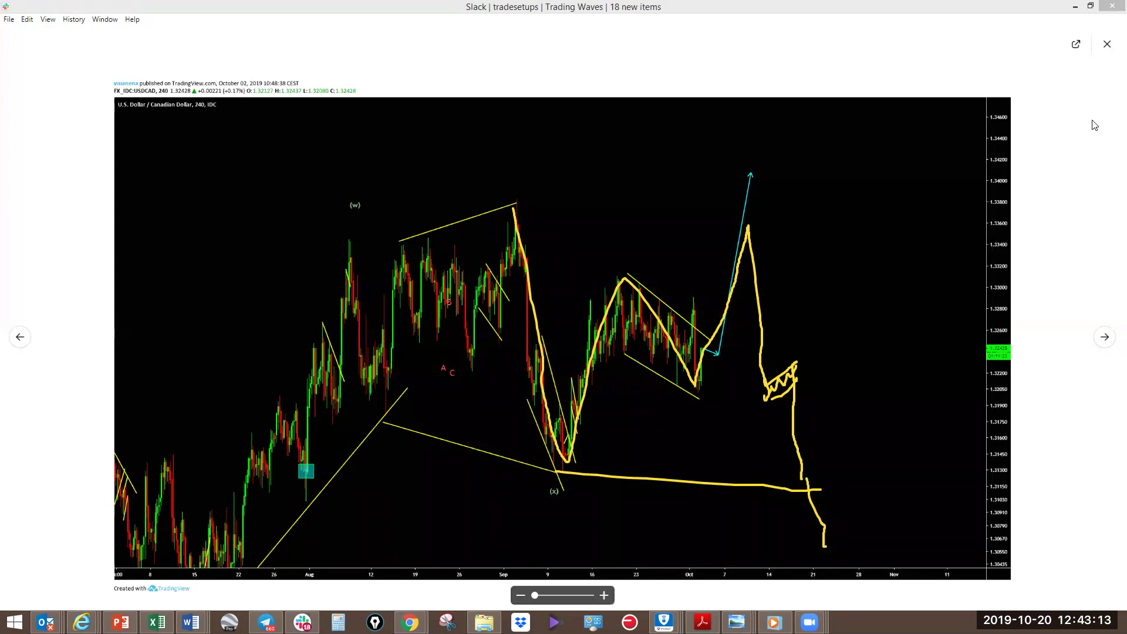
{"action": "left_click", "coordinate": [1107, 46]}
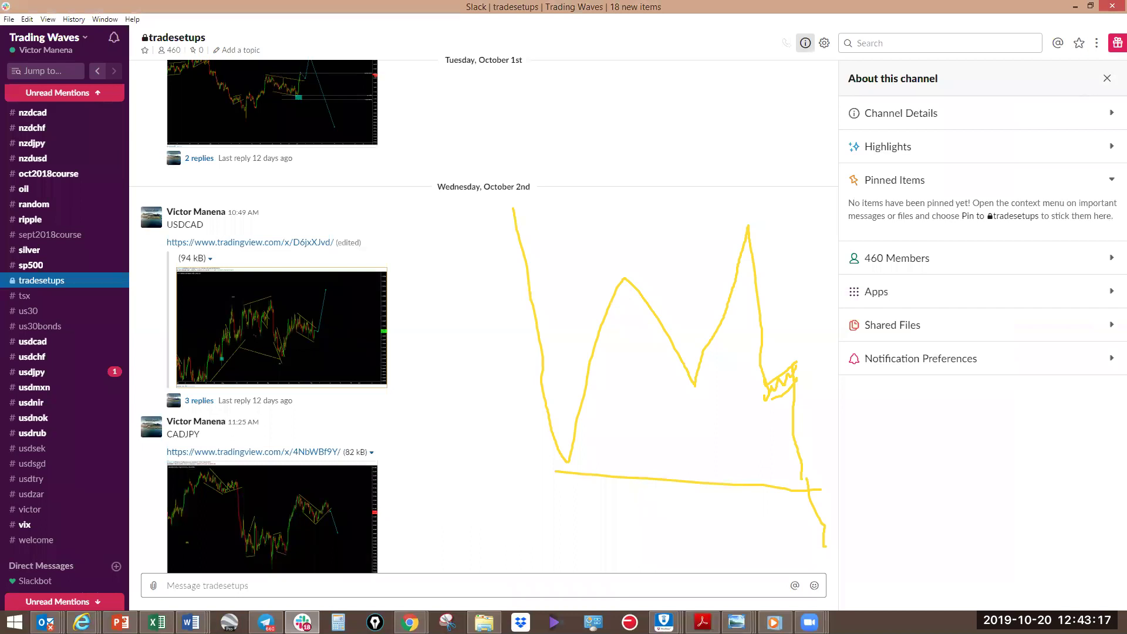
{"action": "left_click", "coordinate": [889, 189]}
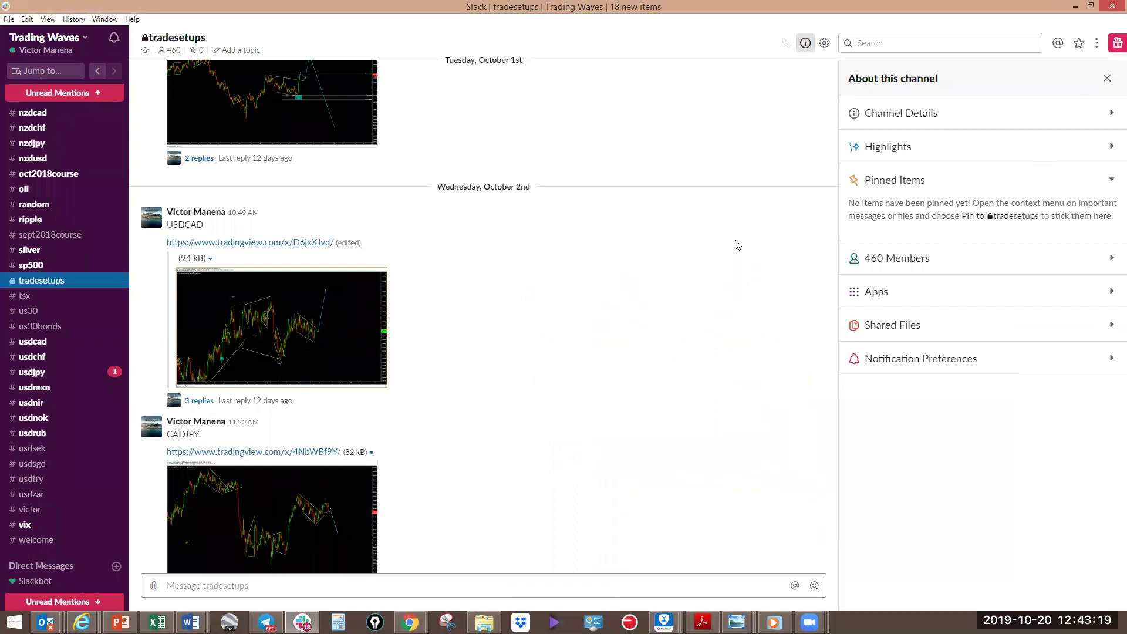
Open the October 10 NZDCAD setup image posted in the tradesetups channel
{"action": "scroll", "coordinate": [551, 404], "scroll_direction": "down", "scroll_amount": 15}
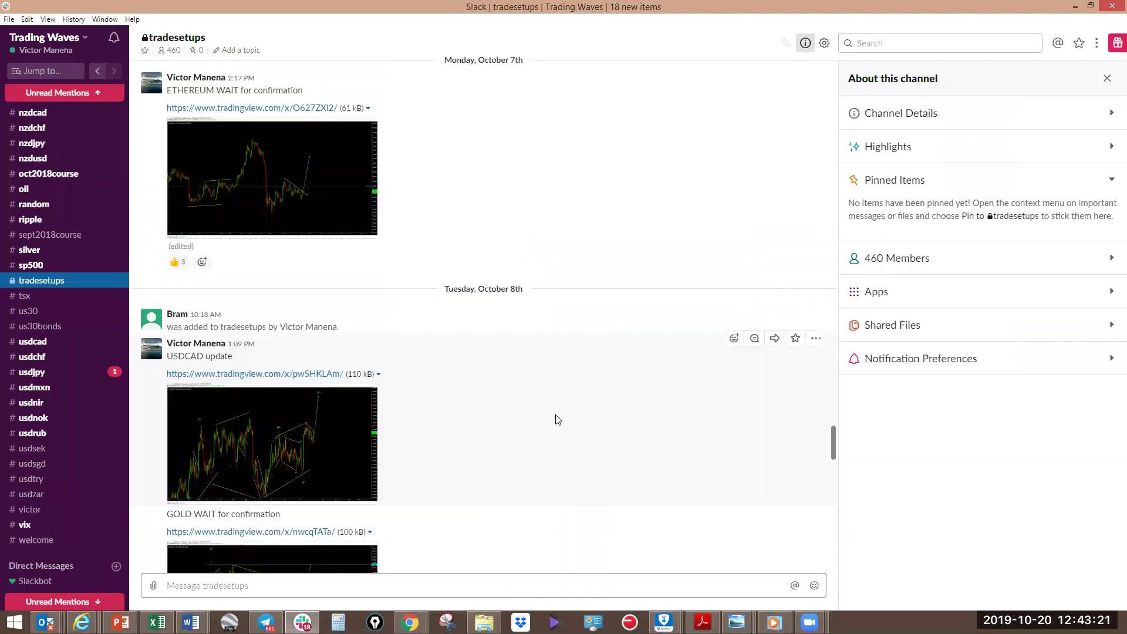
{"action": "scroll", "coordinate": [551, 424], "scroll_direction": "down", "scroll_amount": 10}
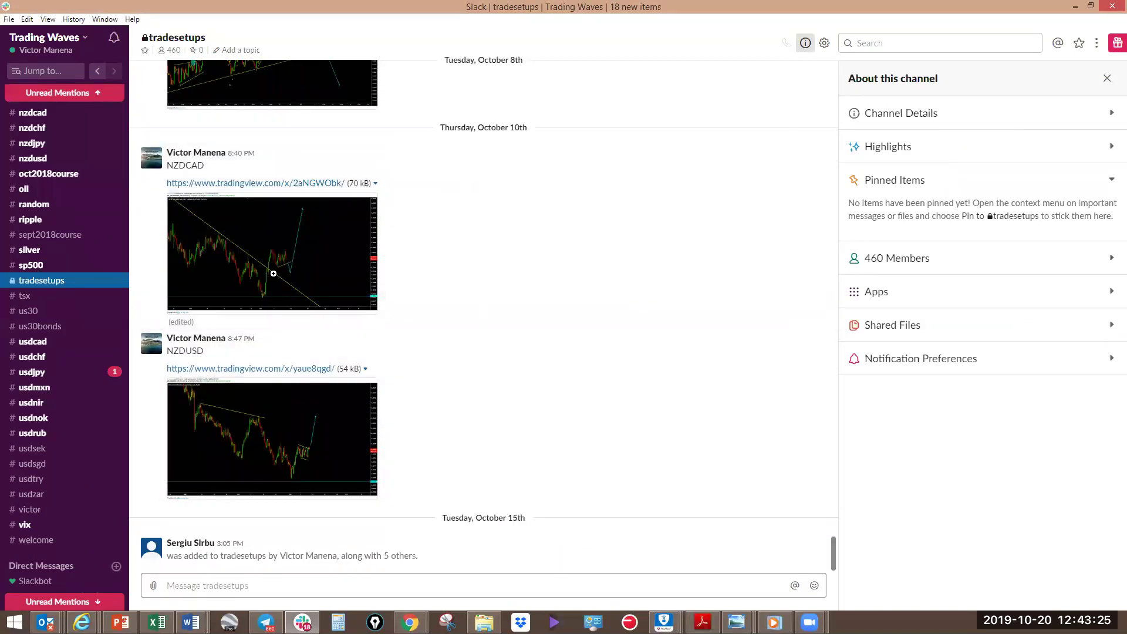
{"action": "scroll", "coordinate": [277, 260], "scroll_direction": "up", "scroll_amount": 2}
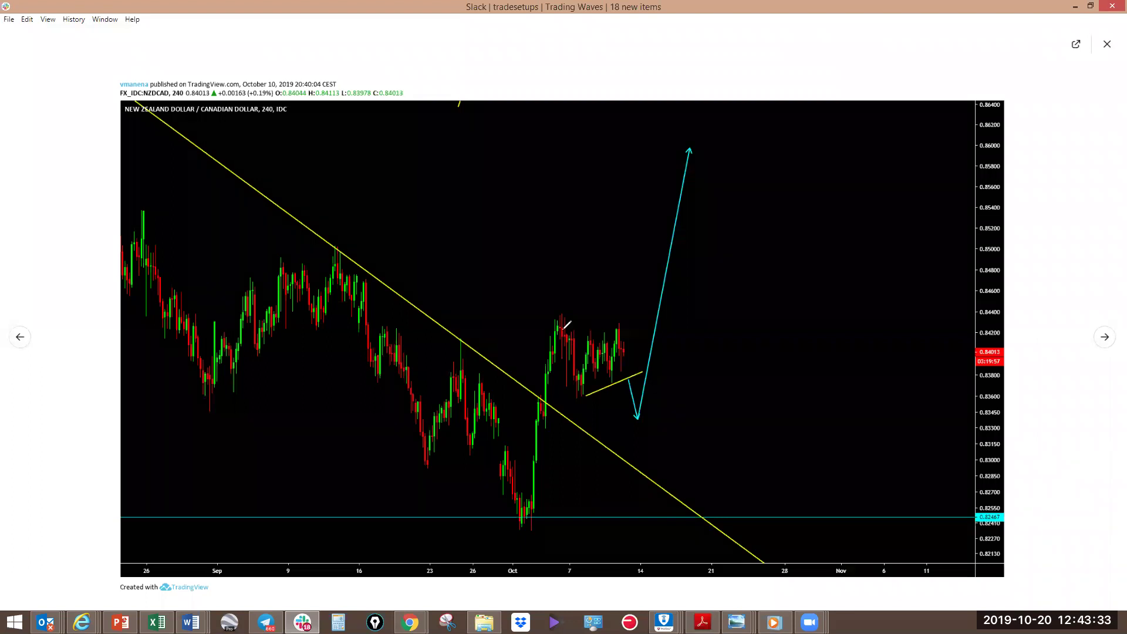
Sketch the NZDCAD path dipping to about 0.83, then rallying through a consolidation near 0.84 to about 0.85, and close the image
{"action": "mouse_move", "coordinate": [558, 319]}
{"action": "left_mouse_down"}
{"action": "mouse_move", "coordinate": [586, 387]}
{"action": "mouse_move", "coordinate": [625, 327]}
{"action": "mouse_move", "coordinate": [627, 353]}
{"action": "left_mouse_up"}
{"action": "mouse_move", "coordinate": [639, 403]}
{"action": "left_mouse_down"}
{"action": "mouse_move", "coordinate": [655, 461]}
{"action": "mouse_move", "coordinate": [667, 422]}
{"action": "left_mouse_up"}
{"action": "left_click_drag", "start_coordinate": [681, 366], "coordinate": [700, 253]}
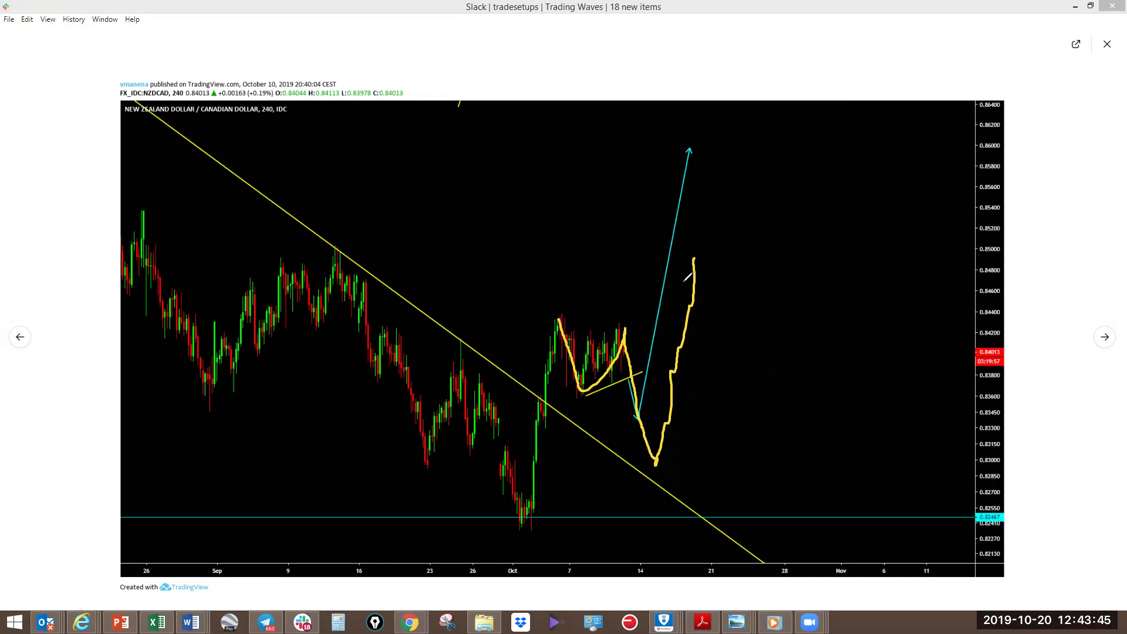
{"action": "mouse_move", "coordinate": [676, 360]}
{"action": "left_mouse_down"}
{"action": "mouse_move", "coordinate": [692, 358]}
{"action": "mouse_move", "coordinate": [687, 370]}
{"action": "mouse_move", "coordinate": [704, 242]}
{"action": "left_mouse_up"}
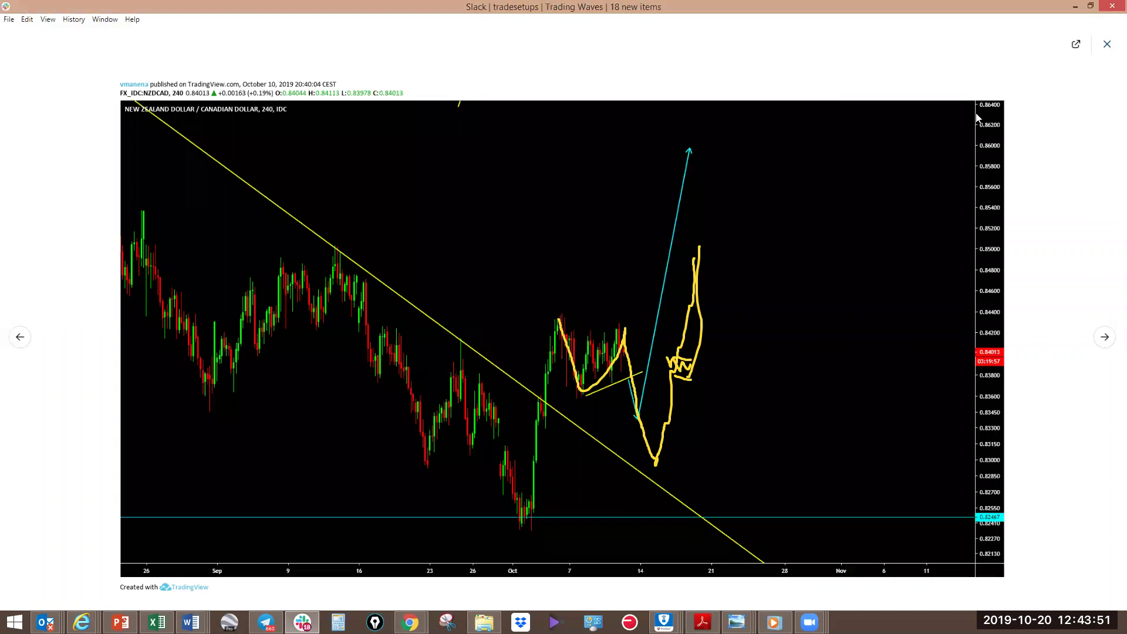
{"action": "key", "text": "Escape"}
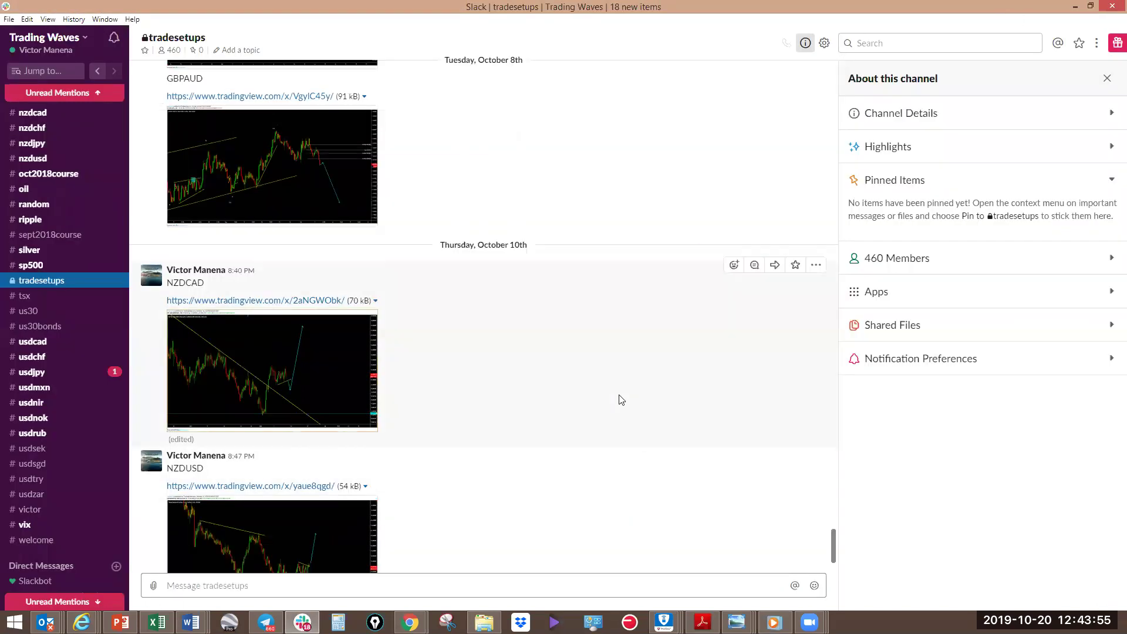
Open the October 10 NZDUSD setup image, sketch a dip to about 0.628 and a rally to about 0.6445, and clear the sketch
{"action": "scroll", "coordinate": [596, 431], "scroll_direction": "down", "scroll_amount": 3}
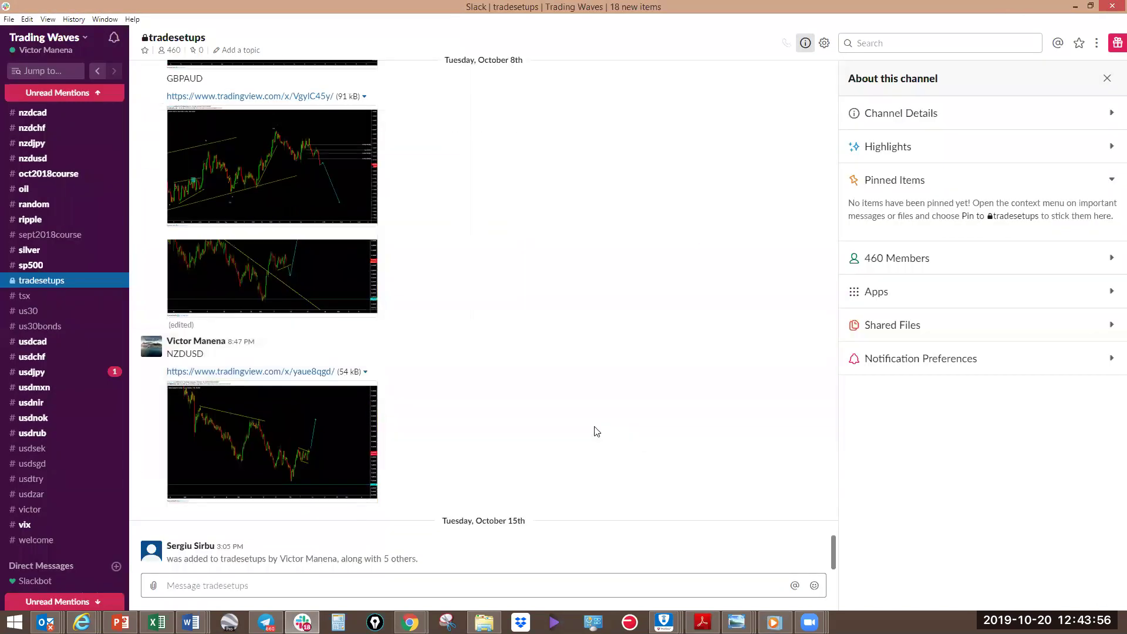
{"action": "left_click", "coordinate": [277, 446]}
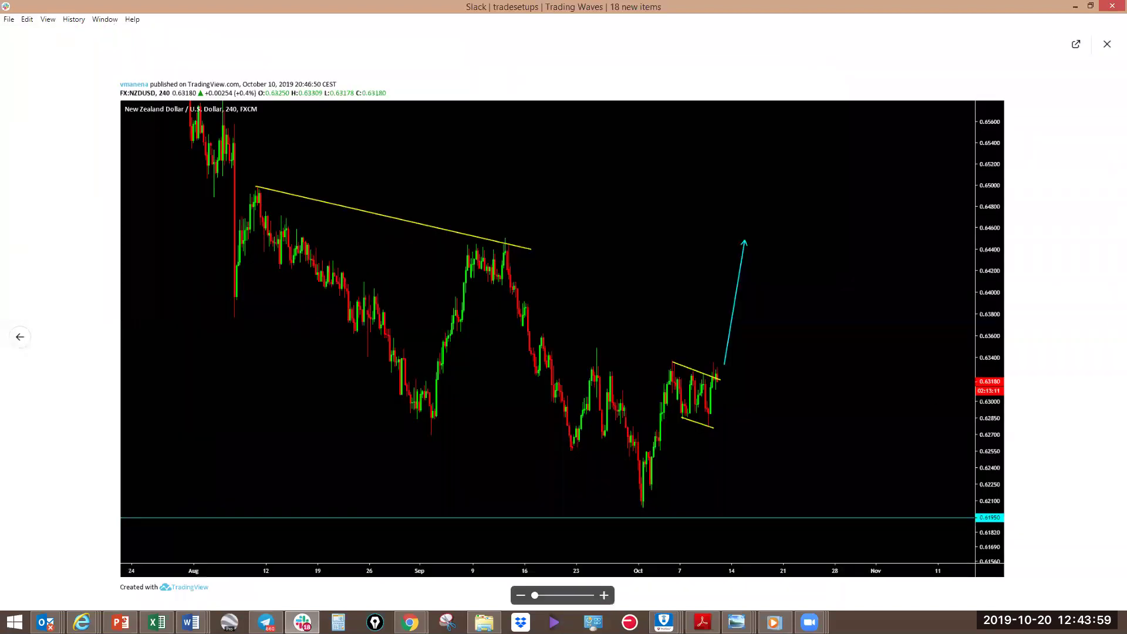
{"action": "mouse_move", "coordinate": [672, 367]}
{"action": "left_mouse_down"}
{"action": "mouse_move", "coordinate": [711, 428]}
{"action": "mouse_move", "coordinate": [739, 259]}
{"action": "mouse_move", "coordinate": [771, 238]}
{"action": "left_mouse_up"}
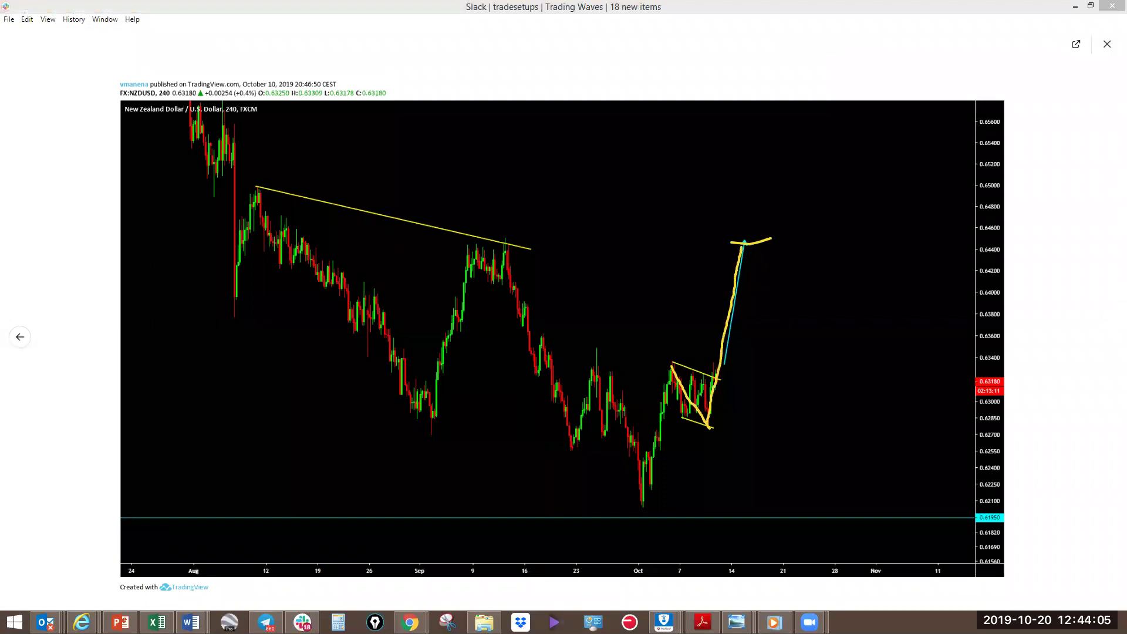
{"action": "key", "text": "ctrl+z"}
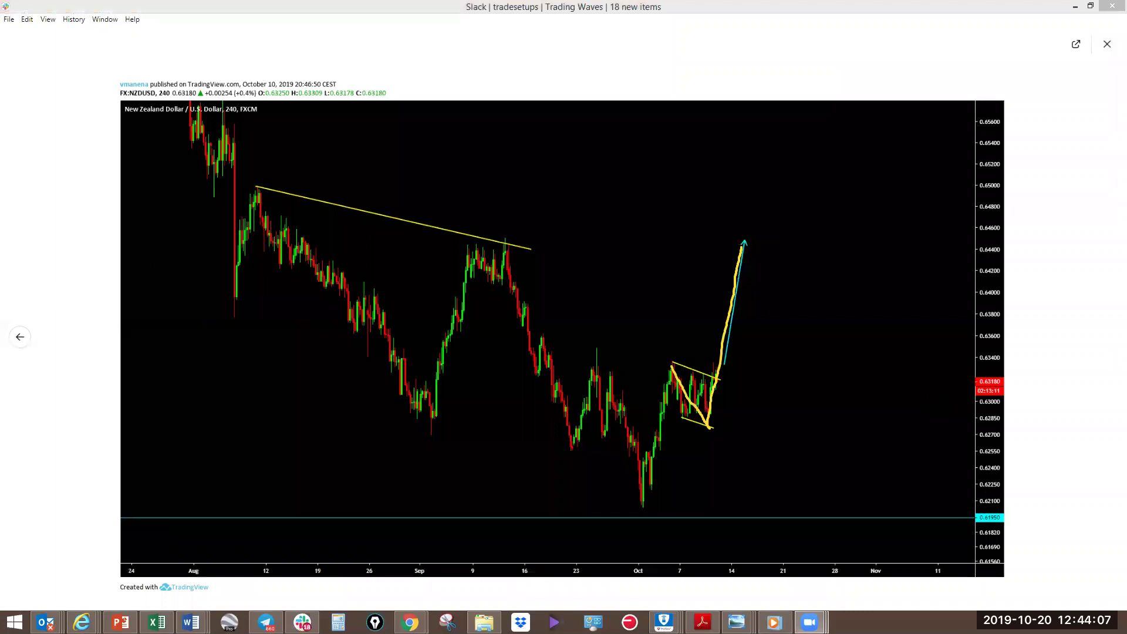
{"action": "key", "text": "ctrl+z"}
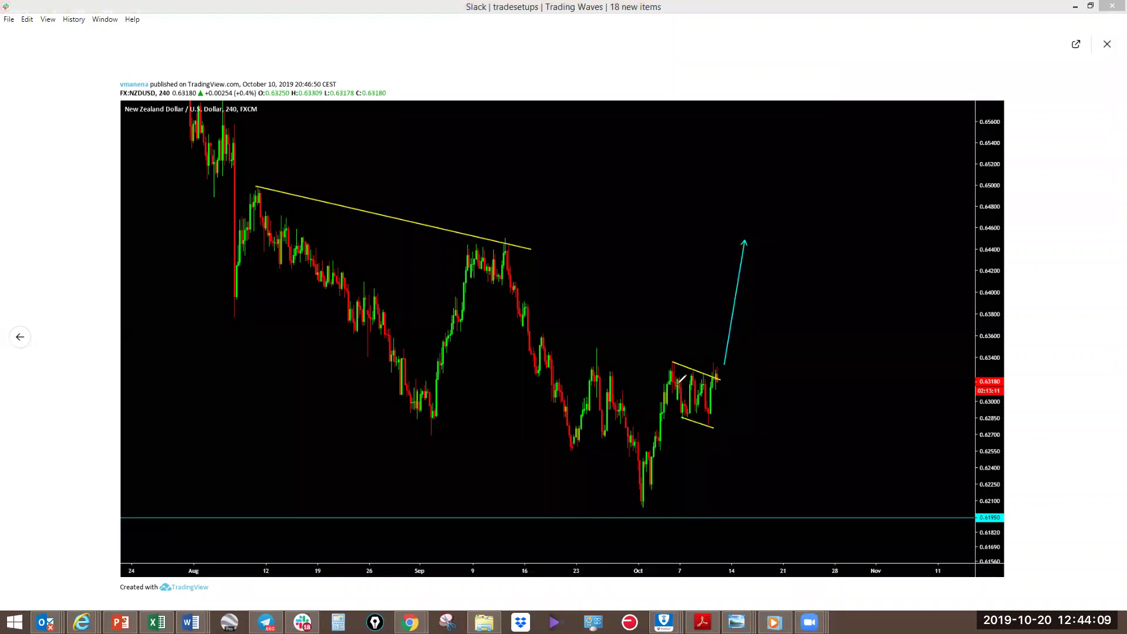
Sketch the NZDUSD path dipping to about 0.626 and rallying to about 0.639, line its highs and lows, and close the image
{"action": "mouse_move", "coordinate": [665, 364]}
{"action": "left_mouse_down"}
{"action": "mouse_move", "coordinate": [685, 424]}
{"action": "mouse_move", "coordinate": [726, 360]}
{"action": "mouse_move", "coordinate": [744, 426]}
{"action": "mouse_move", "coordinate": [759, 421]}
{"action": "mouse_move", "coordinate": [782, 347]}
{"action": "mouse_move", "coordinate": [790, 376]}
{"action": "mouse_move", "coordinate": [801, 303]}
{"action": "left_mouse_up"}
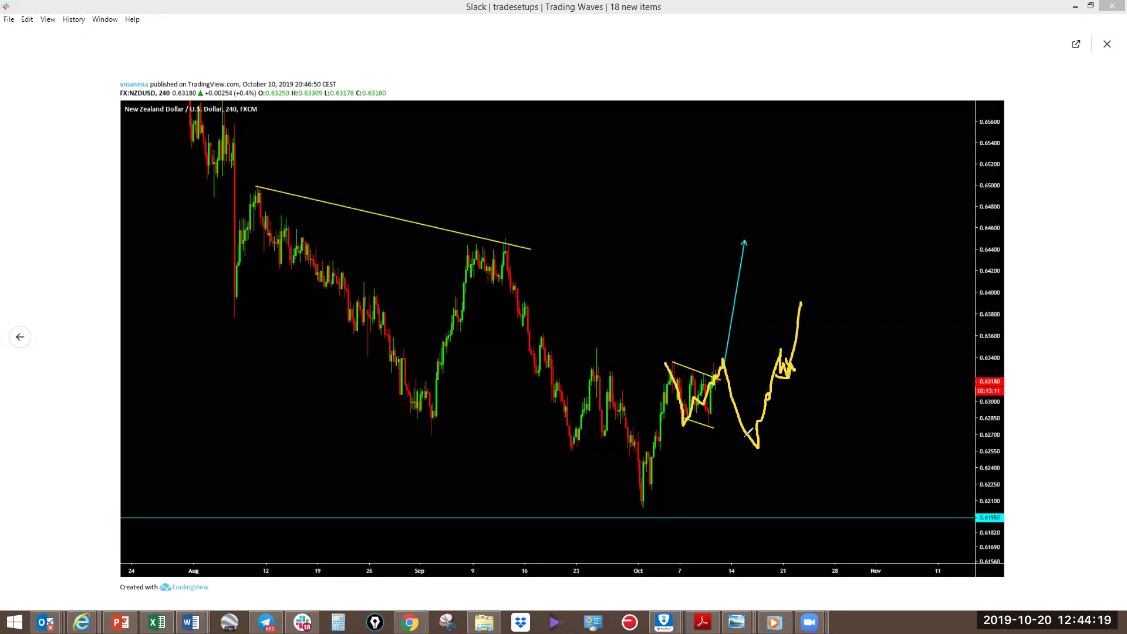
{"action": "left_click_drag", "start_coordinate": [681, 426], "coordinate": [754, 441]}
{"action": "left_click_drag", "start_coordinate": [667, 367], "coordinate": [710, 364]}
{"action": "left_click", "coordinate": [1107, 44]}
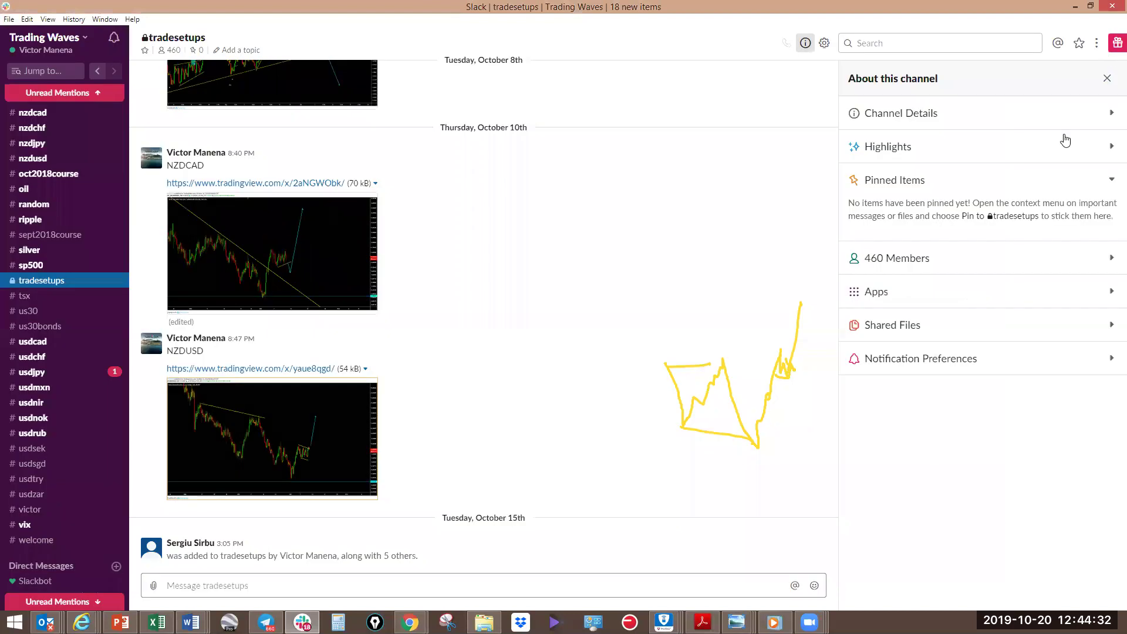
Switch to the TradingView charts, clear the leftover sketch, and load the Brent Crude Oil (BCOUSD) chart
{"action": "left_click", "coordinate": [1077, 7]}
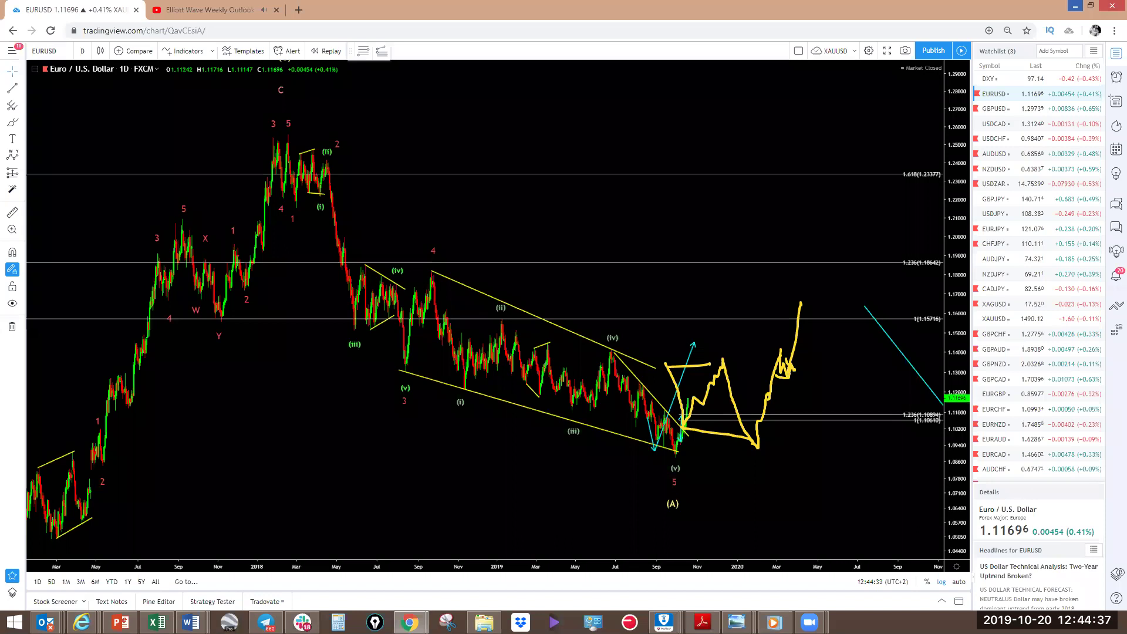
{"action": "key", "text": "Escape"}
{"action": "scroll", "coordinate": [1033, 360], "scroll_direction": "down", "scroll_amount": 1}
{"action": "scroll", "coordinate": [991, 377], "scroll_direction": "down", "scroll_amount": 5}
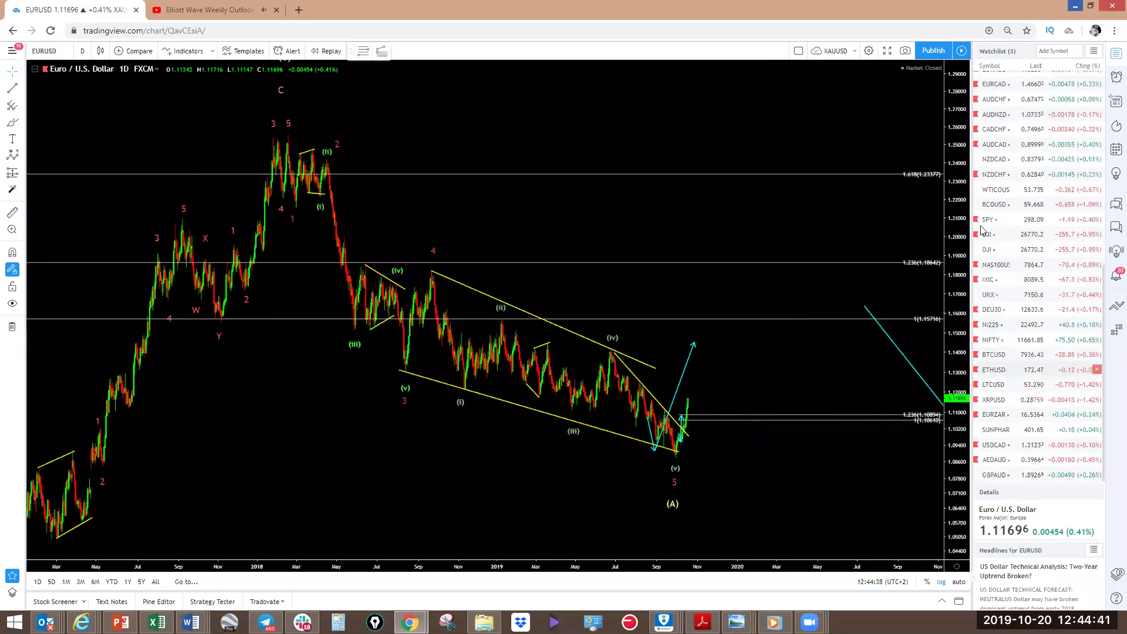
{"action": "left_click", "coordinate": [991, 210]}
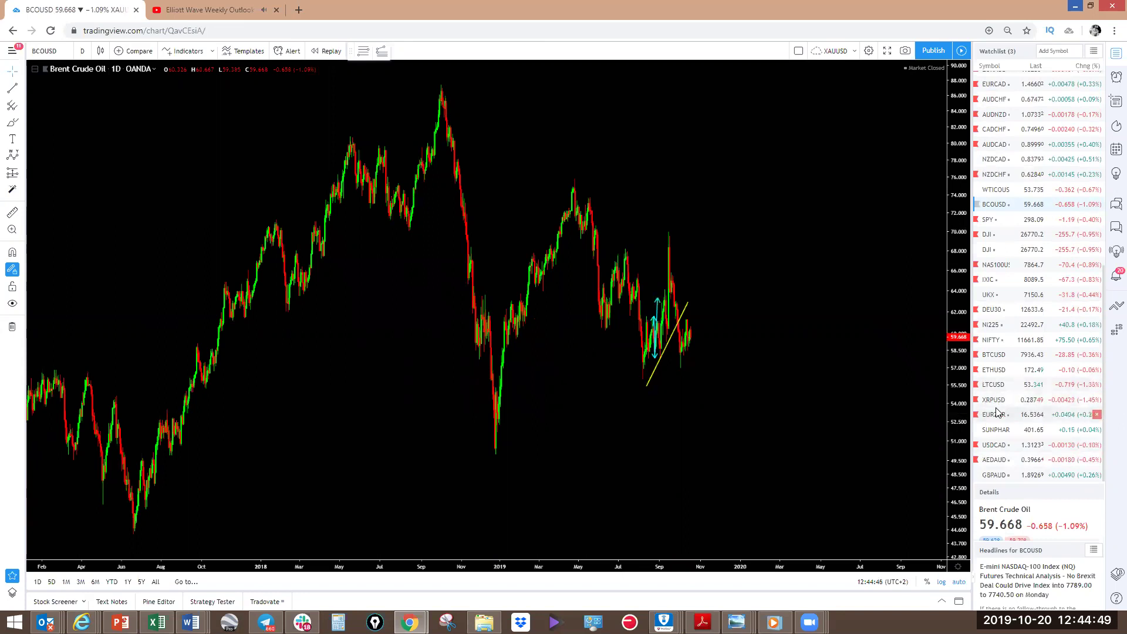
Load the BTCUSD chart and sketch the move from the second (A) low up and down into the teal target box, then clear it
{"action": "left_click", "coordinate": [988, 359]}
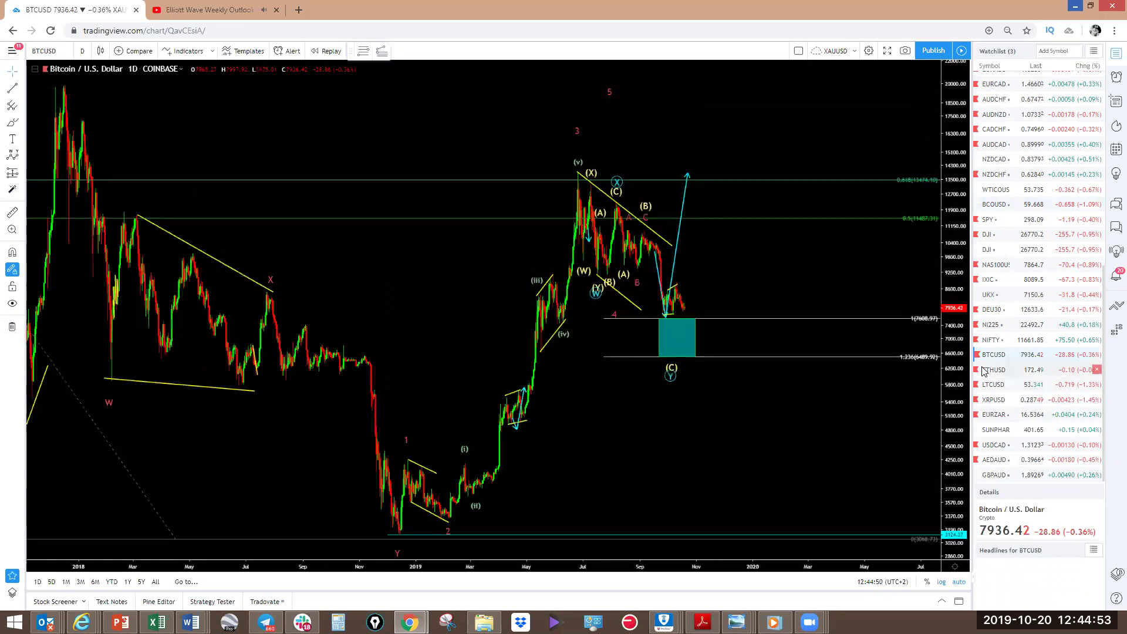
{"action": "scroll", "coordinate": [779, 394], "scroll_direction": "up", "scroll_amount": 4}
{"action": "left_click_drag", "start_coordinate": [954, 380], "coordinate": [954, 394]}
{"action": "left_click_drag", "start_coordinate": [759, 422], "coordinate": [665, 436]}
{"action": "scroll", "coordinate": [805, 423], "scroll_direction": "up", "scroll_amount": 5}
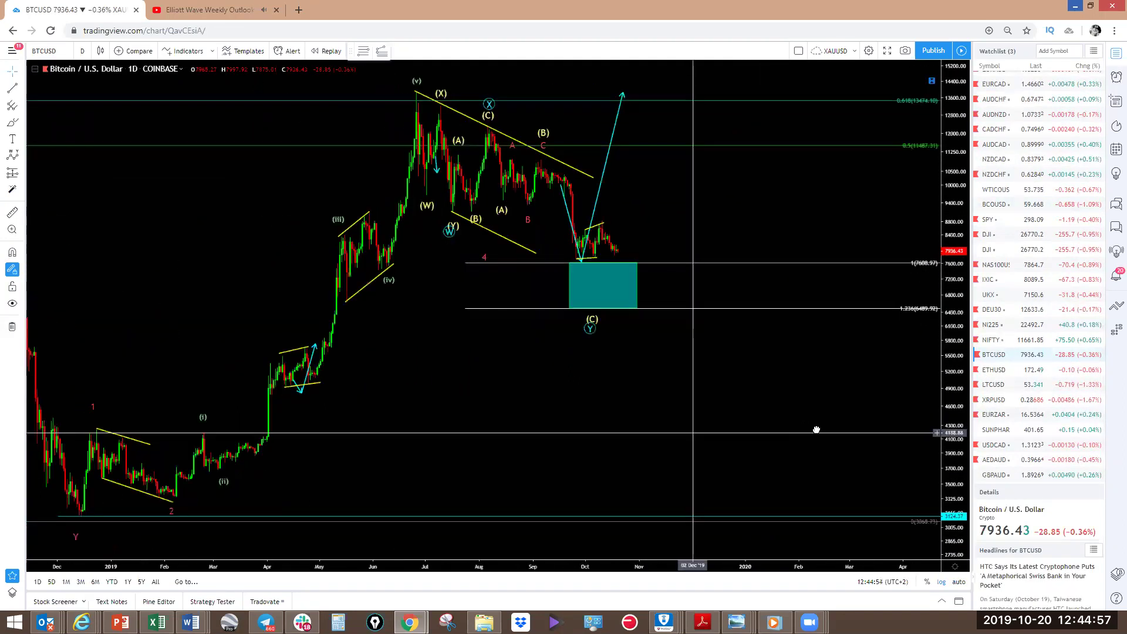
{"action": "scroll", "coordinate": [783, 428], "scroll_direction": "down", "scroll_amount": 4}
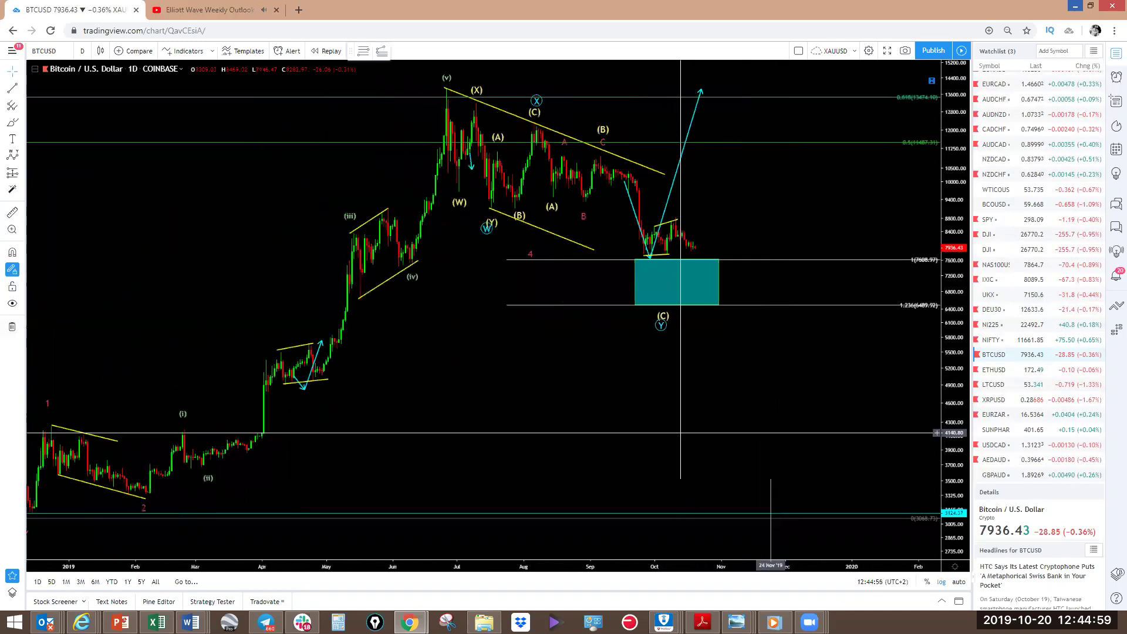
{"action": "left_click_drag", "start_coordinate": [952, 401], "coordinate": [952, 394]}
{"action": "left_click_drag", "start_coordinate": [841, 392], "coordinate": [844, 433]}
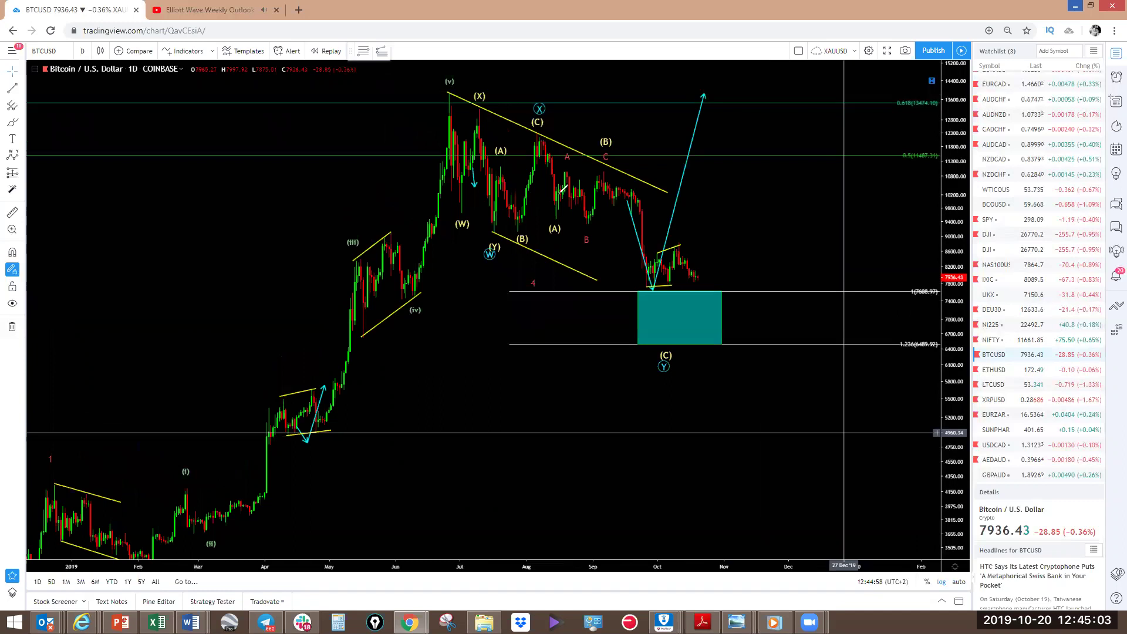
{"action": "mouse_move", "coordinate": [556, 222]}
{"action": "left_mouse_down"}
{"action": "mouse_move", "coordinate": [581, 173]}
{"action": "mouse_move", "coordinate": [585, 190]}
{"action": "mouse_move", "coordinate": [591, 179]}
{"action": "mouse_move", "coordinate": [574, 212]}
{"action": "mouse_move", "coordinate": [592, 194]}
{"action": "mouse_move", "coordinate": [662, 308]}
{"action": "left_mouse_up"}
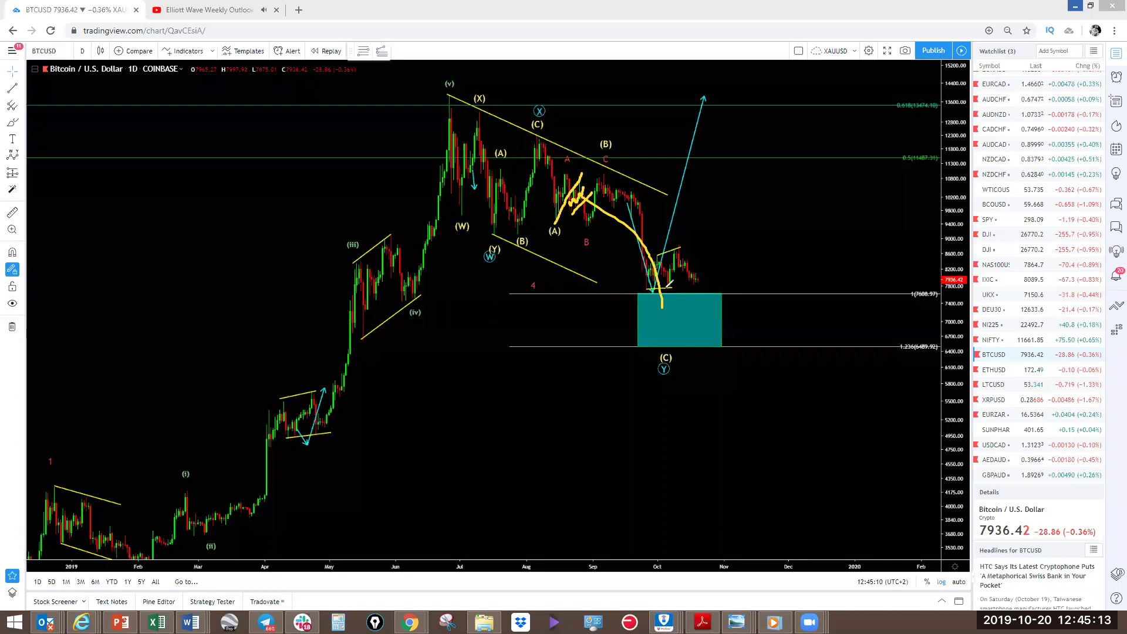
{"action": "key", "text": "ctrl+shift+7"}
Sketch BTCUSD's October correction with a dip into the teal box and two alternative rebounds toward about 10,000, then clear the annotations
{"action": "mouse_move", "coordinate": [682, 279]}
{"action": "left_mouse_down"}
{"action": "mouse_move", "coordinate": [668, 265]}
{"action": "mouse_move", "coordinate": [683, 243]}
{"action": "left_mouse_up"}
{"action": "mouse_move", "coordinate": [650, 287]}
{"action": "left_mouse_down"}
{"action": "mouse_move", "coordinate": [655, 256]}
{"action": "mouse_move", "coordinate": [678, 251]}
{"action": "left_mouse_up"}
{"action": "mouse_move", "coordinate": [642, 297]}
{"action": "left_mouse_down"}
{"action": "mouse_move", "coordinate": [699, 284]}
{"action": "mouse_move", "coordinate": [722, 328]}
{"action": "left_mouse_up"}
{"action": "mouse_move", "coordinate": [646, 295]}
{"action": "left_mouse_down"}
{"action": "mouse_move", "coordinate": [708, 324]}
{"action": "mouse_move", "coordinate": [728, 261]}
{"action": "mouse_move", "coordinate": [798, 207]}
{"action": "left_mouse_up"}
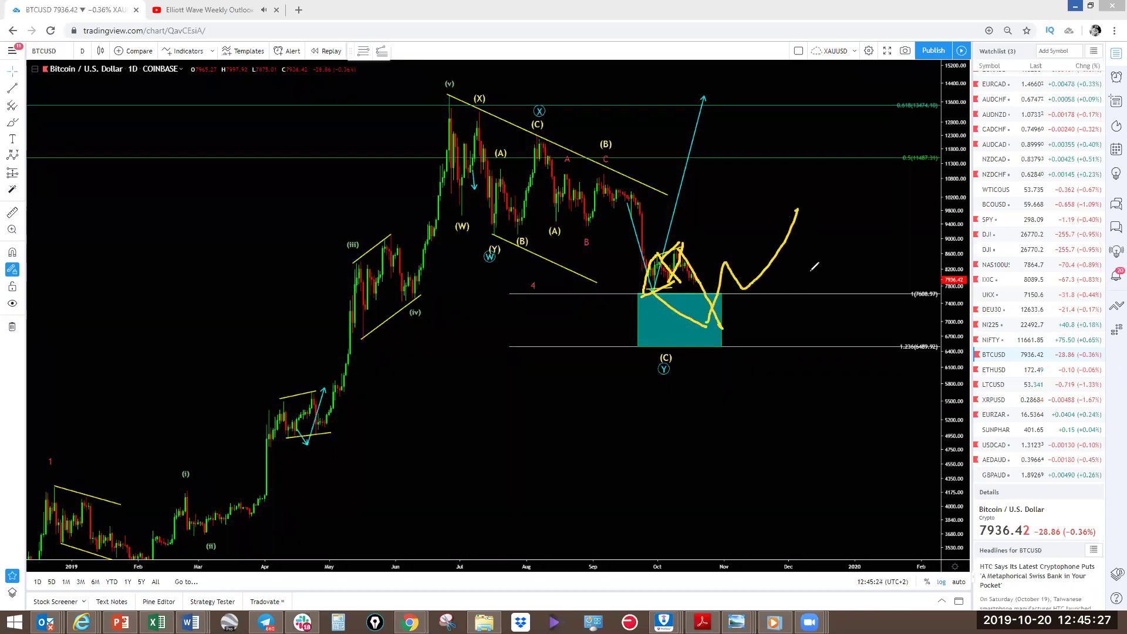
{"action": "mouse_move", "coordinate": [700, 281]}
{"action": "left_mouse_down"}
{"action": "mouse_move", "coordinate": [710, 318]}
{"action": "mouse_move", "coordinate": [724, 186]}
{"action": "left_mouse_up"}
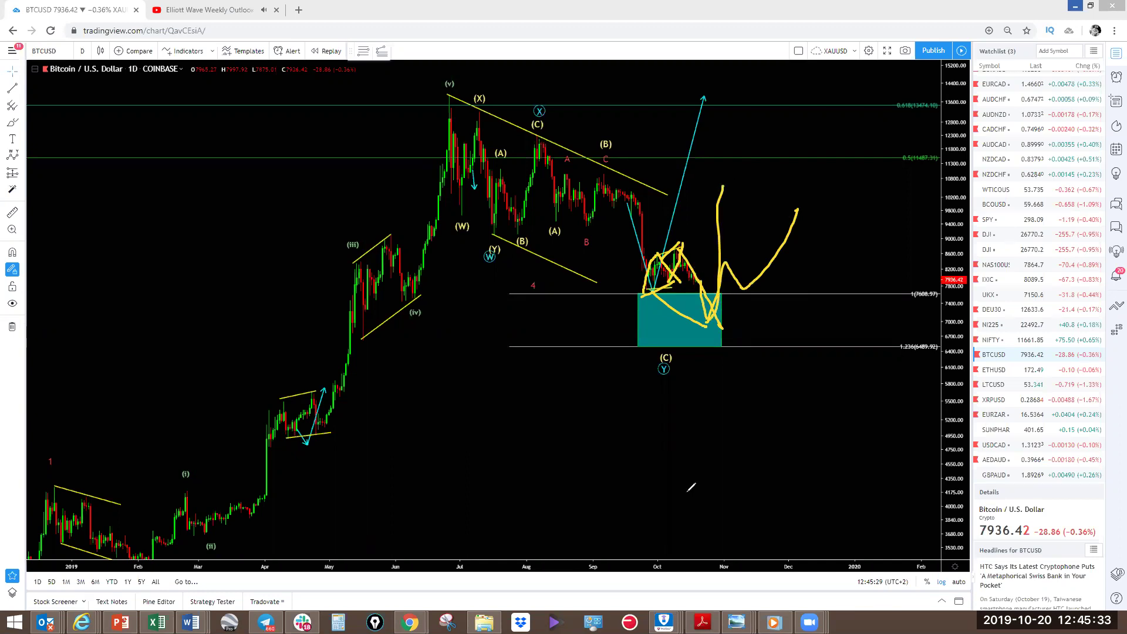
{"action": "key", "text": "Escape"}
Switch to Slack and open the September 16 BITCOIN setup image posted in the tradesetups channel
{"action": "mouse_move", "coordinate": [302, 622]}
{"action": "left_click", "coordinate": [292, 583]}
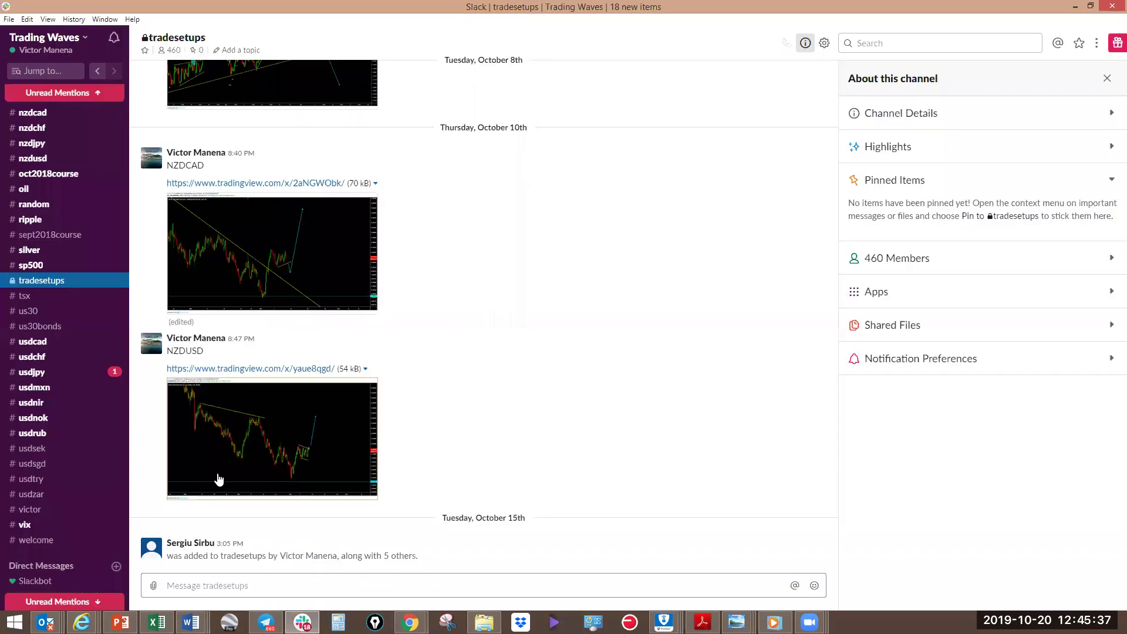
{"action": "scroll", "coordinate": [540, 361], "scroll_direction": "up", "scroll_amount": 10}
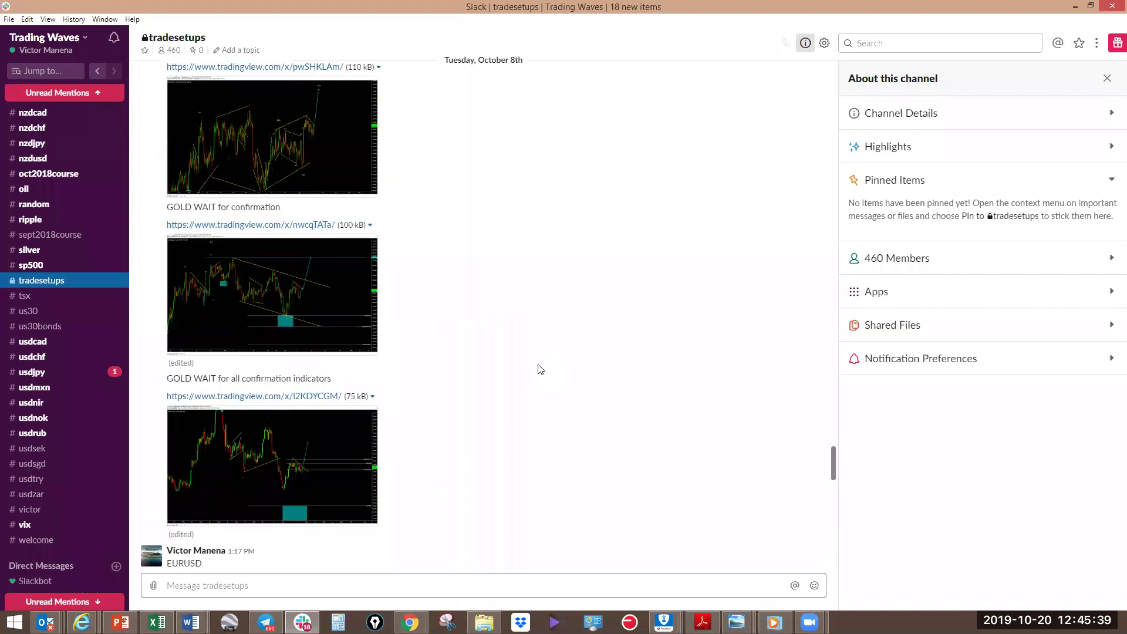
{"action": "scroll", "coordinate": [540, 369], "scroll_direction": "up", "scroll_amount": 15}
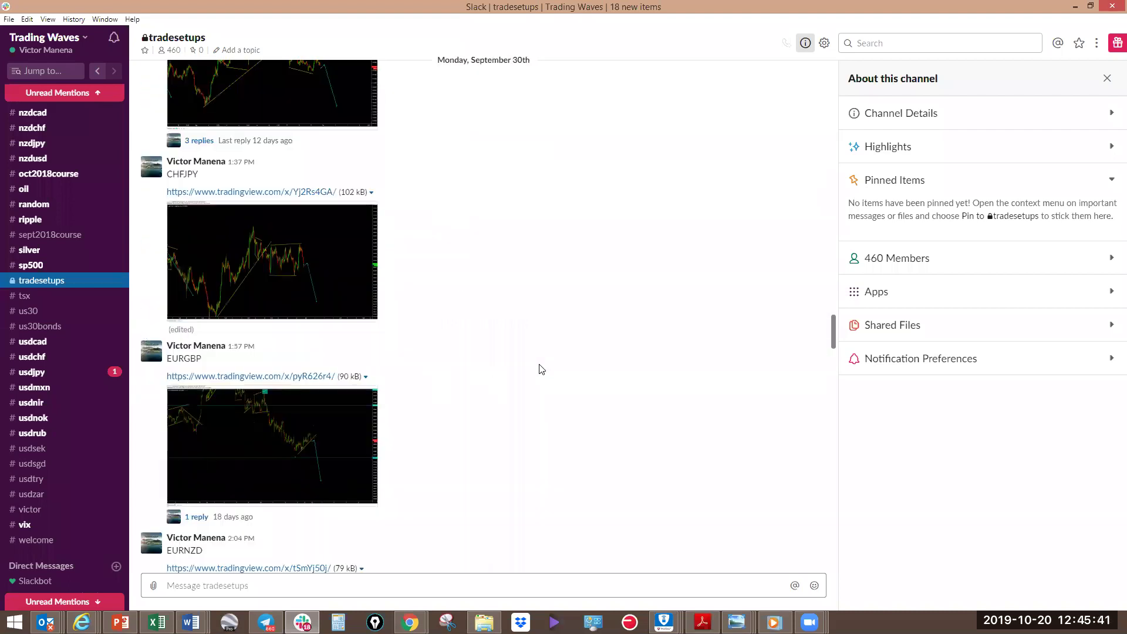
{"action": "scroll", "coordinate": [540, 369], "scroll_direction": "up", "scroll_amount": 15}
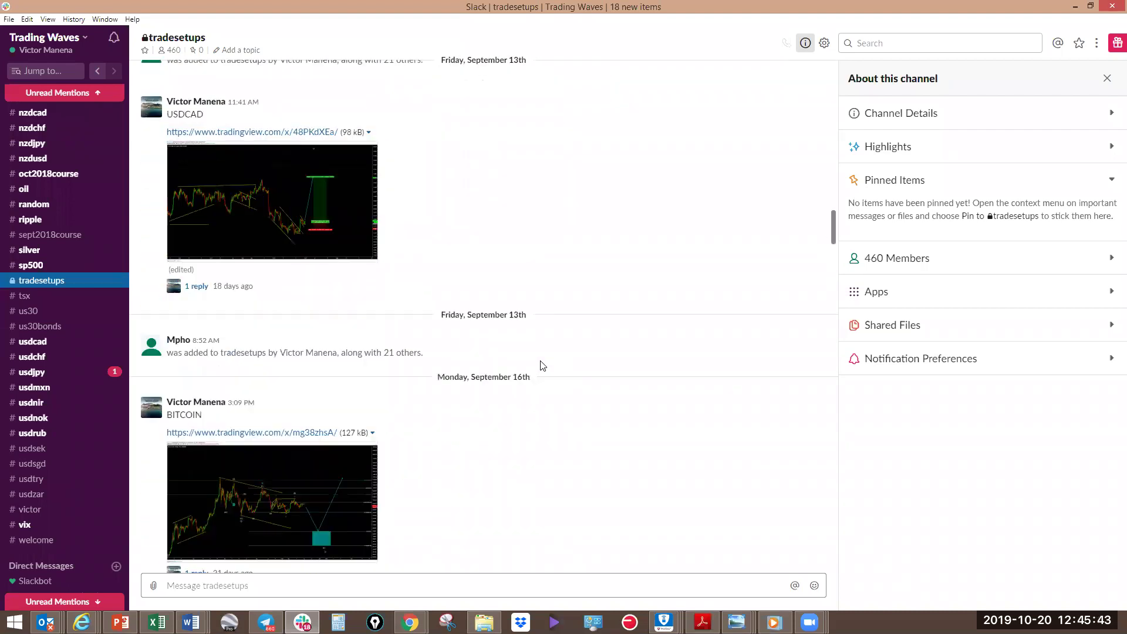
{"action": "scroll", "coordinate": [261, 460], "scroll_direction": "down", "scroll_amount": 3}
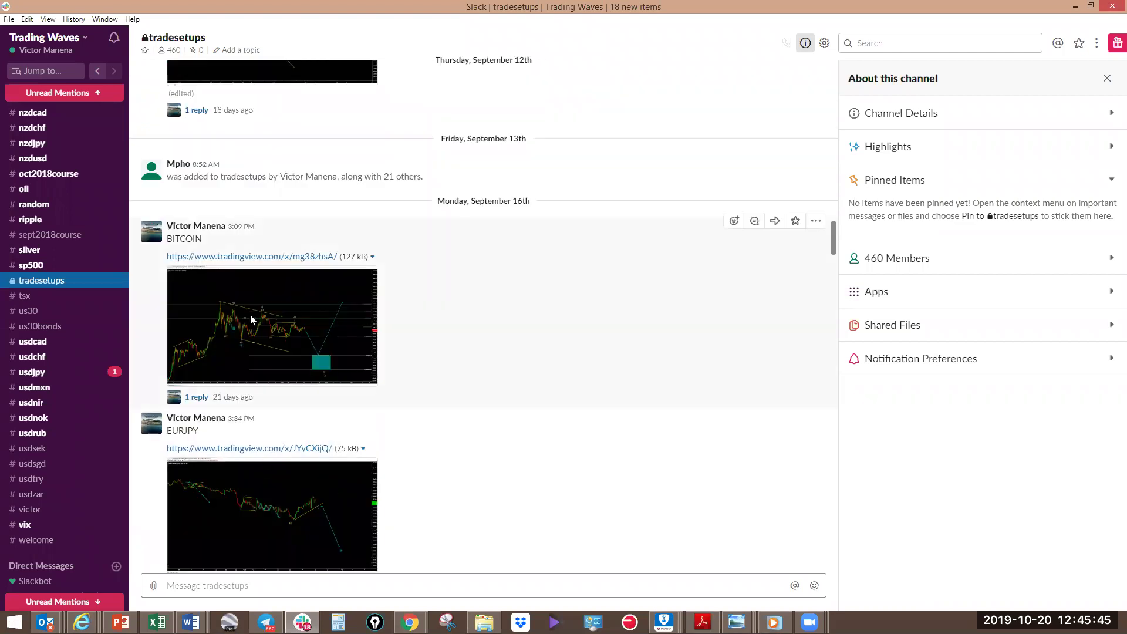
{"action": "left_click", "coordinate": [251, 320]}
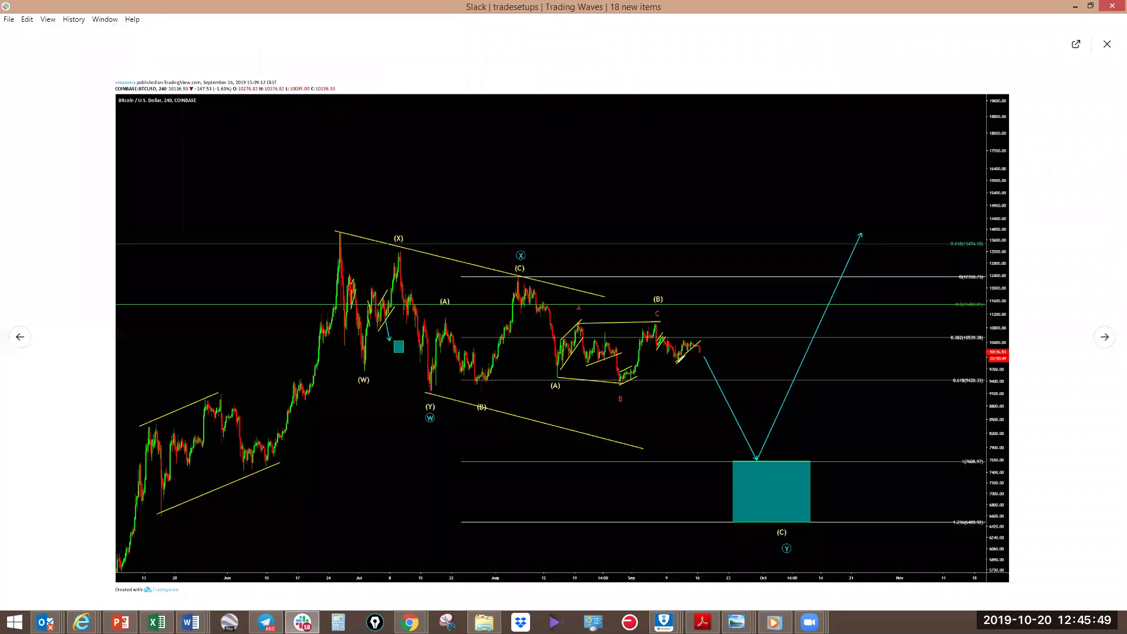
Sketch the September Bitcoin bounces followed by a decline into the teal target box, then clear the sketch and close the image
{"action": "mouse_move", "coordinate": [677, 364]}
{"action": "left_mouse_down"}
{"action": "mouse_move", "coordinate": [701, 343]}
{"action": "mouse_move", "coordinate": [687, 334]}
{"action": "mouse_move", "coordinate": [710, 361]}
{"action": "mouse_move", "coordinate": [727, 336]}
{"action": "left_mouse_up"}
{"action": "left_click_drag", "start_coordinate": [729, 327], "coordinate": [802, 495]}
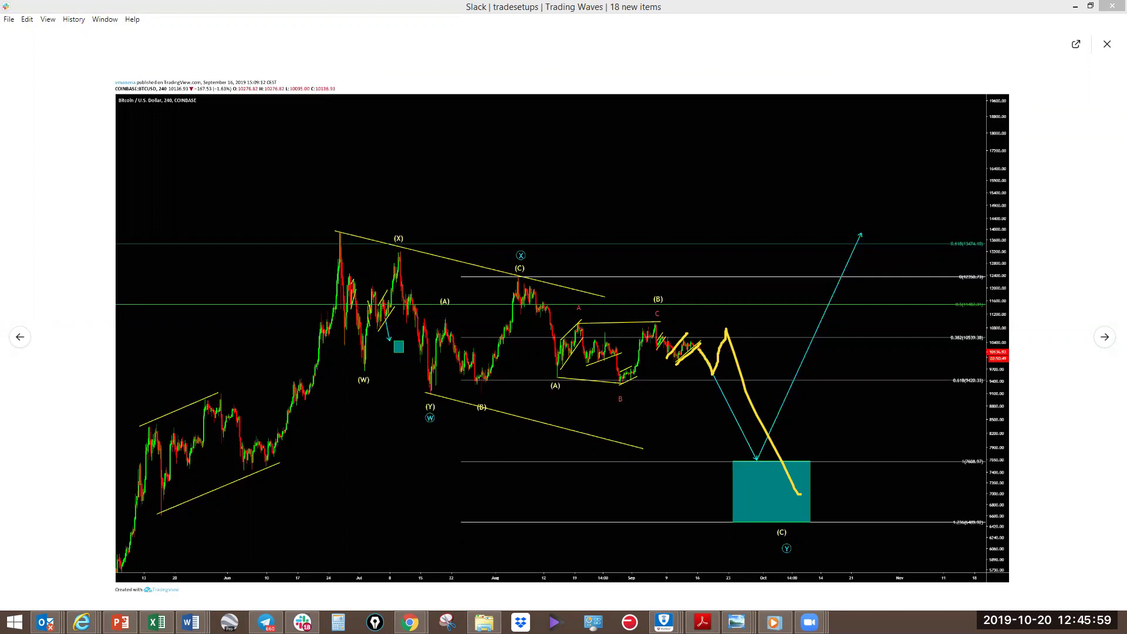
{"action": "left_click", "coordinate": [763, 499]}
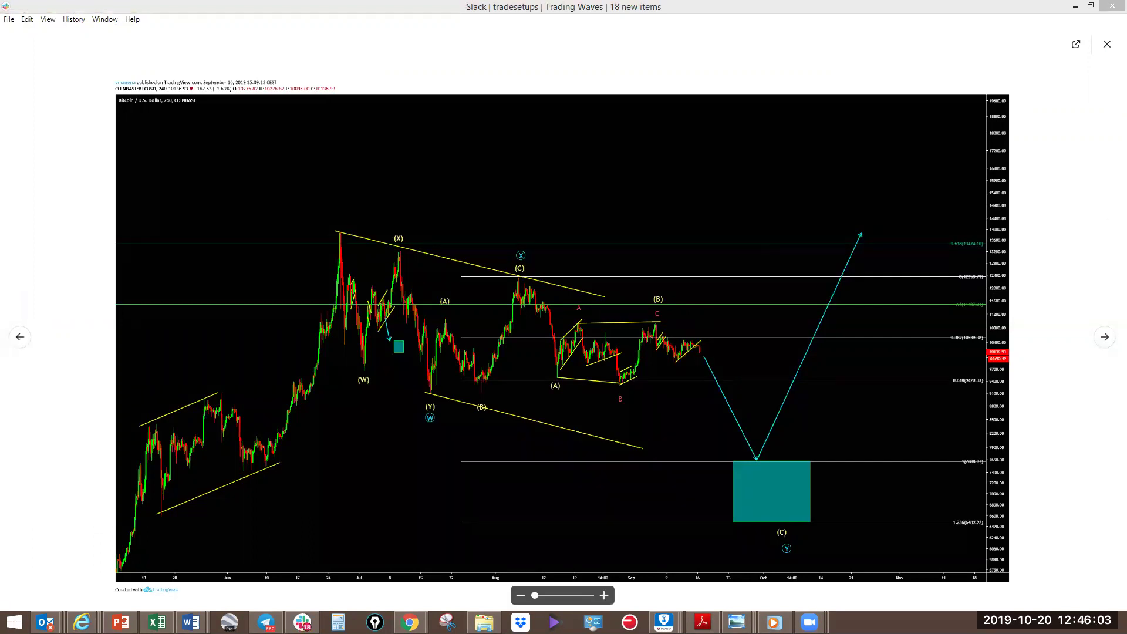
{"action": "left_click", "coordinate": [1107, 47]}
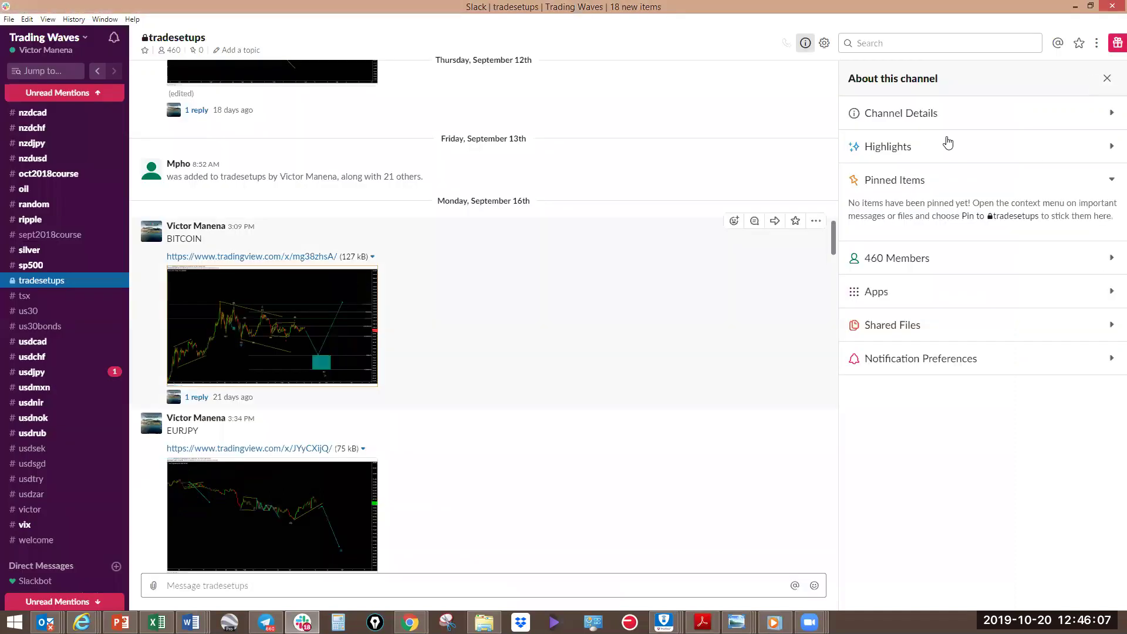
Return to the TradingView BTCUSD chart and hide all its drawings, leaving room beyond the latest candles
{"action": "left_click", "coordinate": [1076, 7]}
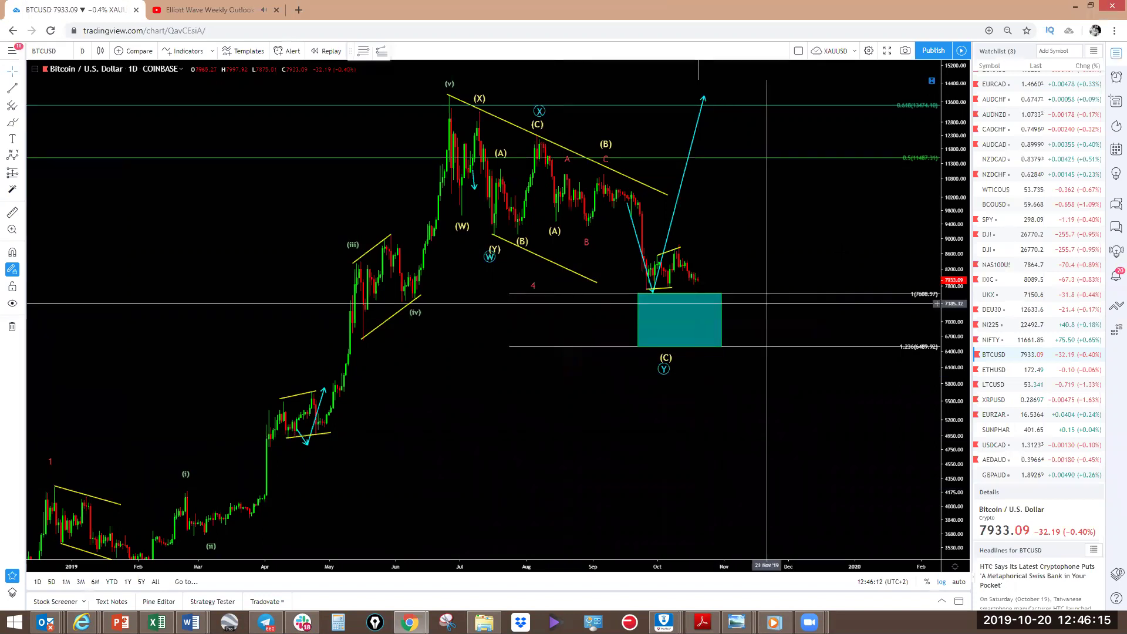
{"action": "scroll", "coordinate": [809, 260], "scroll_direction": "up", "scroll_amount": 3}
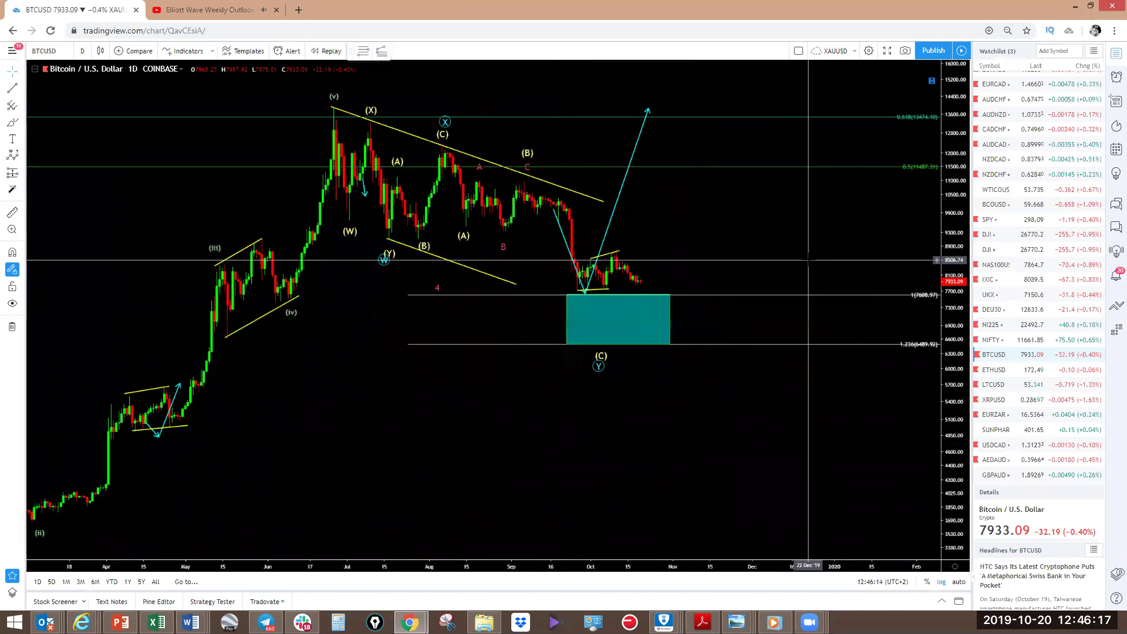
{"action": "left_click", "coordinate": [12, 303]}
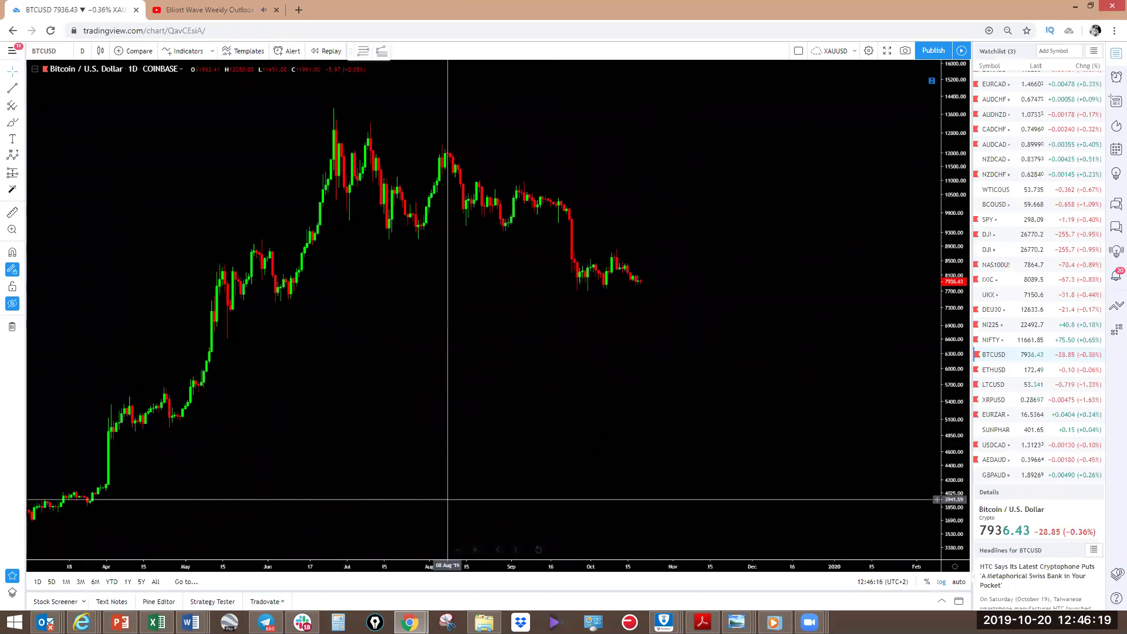
{"action": "left_click_drag", "start_coordinate": [786, 389], "coordinate": [639, 413]}
{"action": "scroll", "coordinate": [648, 407], "scroll_direction": "down", "scroll_amount": 1}
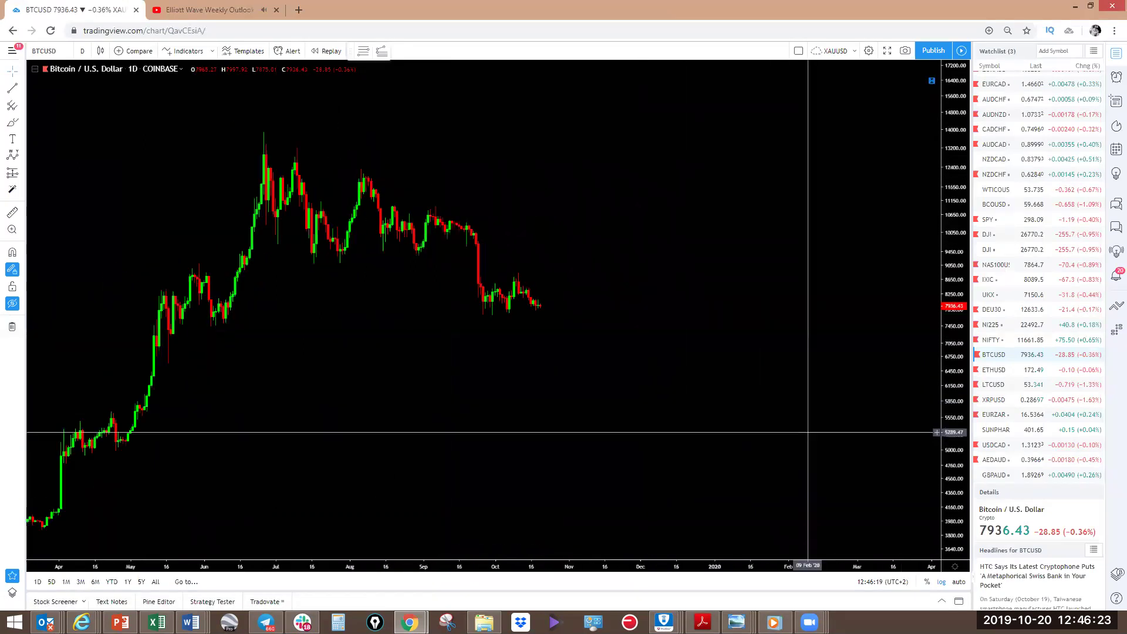
Trace the BTCUSD swings from the late June high in yellow, red and purple, ending in a red correction and drop to about 7,150
{"action": "mouse_move", "coordinate": [261, 133]}
{"action": "left_mouse_down"}
{"action": "mouse_move", "coordinate": [276, 250]}
{"action": "mouse_move", "coordinate": [287, 167]}
{"action": "mouse_move", "coordinate": [299, 157]}
{"action": "mouse_move", "coordinate": [317, 276]}
{"action": "left_mouse_up"}
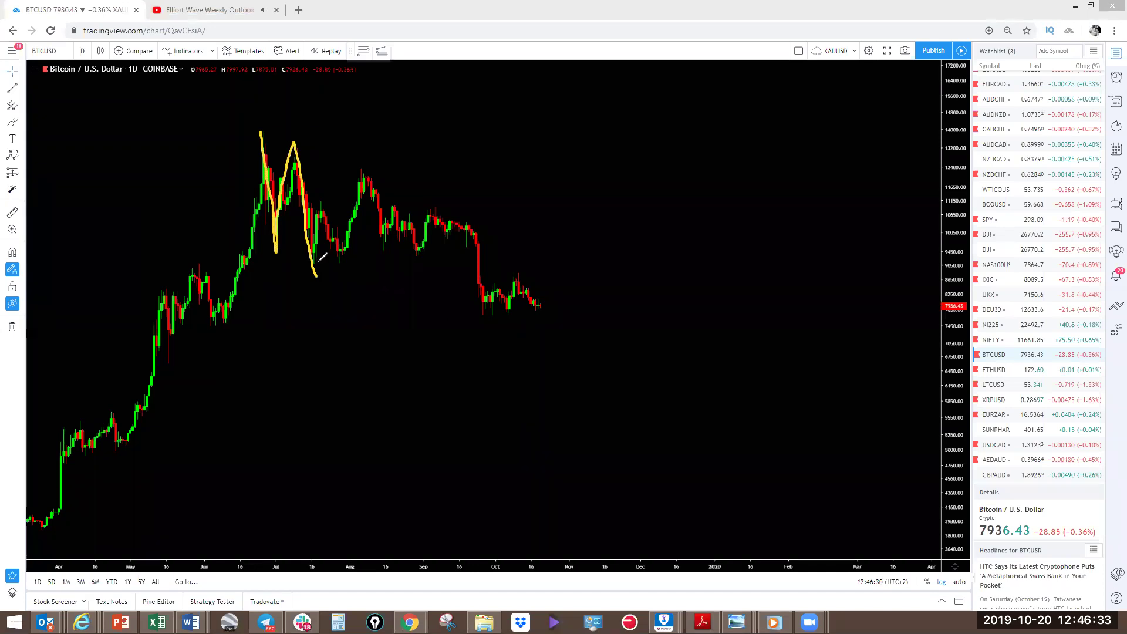
{"action": "left_click_drag", "start_coordinate": [309, 270], "coordinate": [368, 173]}
{"action": "mouse_move", "coordinate": [360, 176]}
{"action": "left_mouse_down"}
{"action": "mouse_move", "coordinate": [392, 251]}
{"action": "mouse_move", "coordinate": [430, 208]}
{"action": "left_mouse_up"}
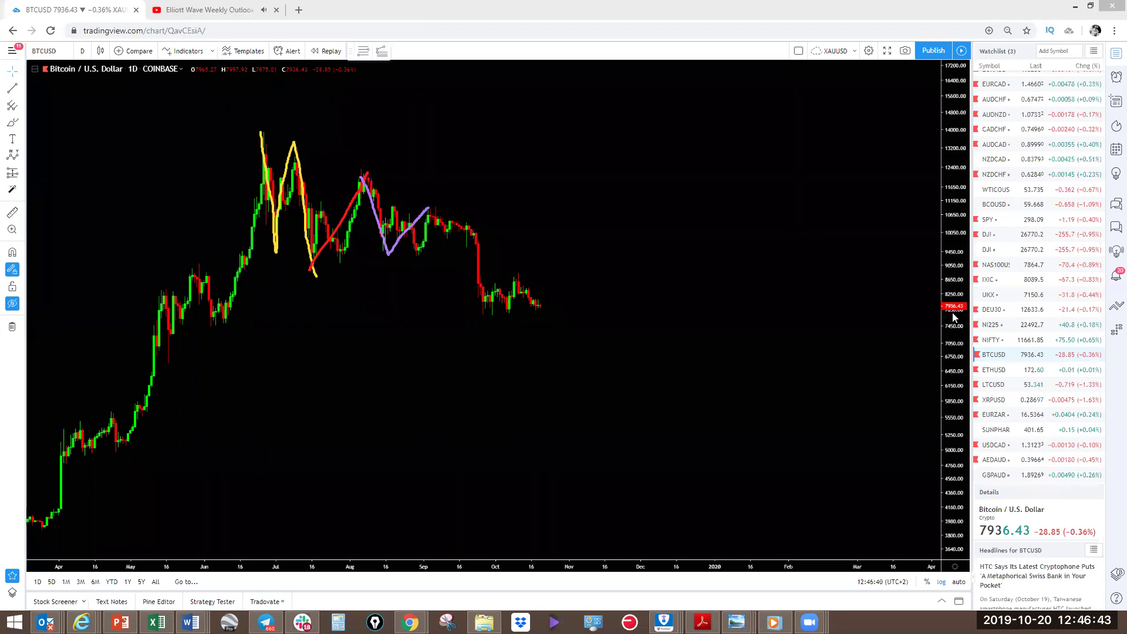
{"action": "mouse_move", "coordinate": [429, 208]}
{"action": "left_mouse_down"}
{"action": "mouse_move", "coordinate": [467, 247]}
{"action": "mouse_move", "coordinate": [492, 339]}
{"action": "left_mouse_up"}
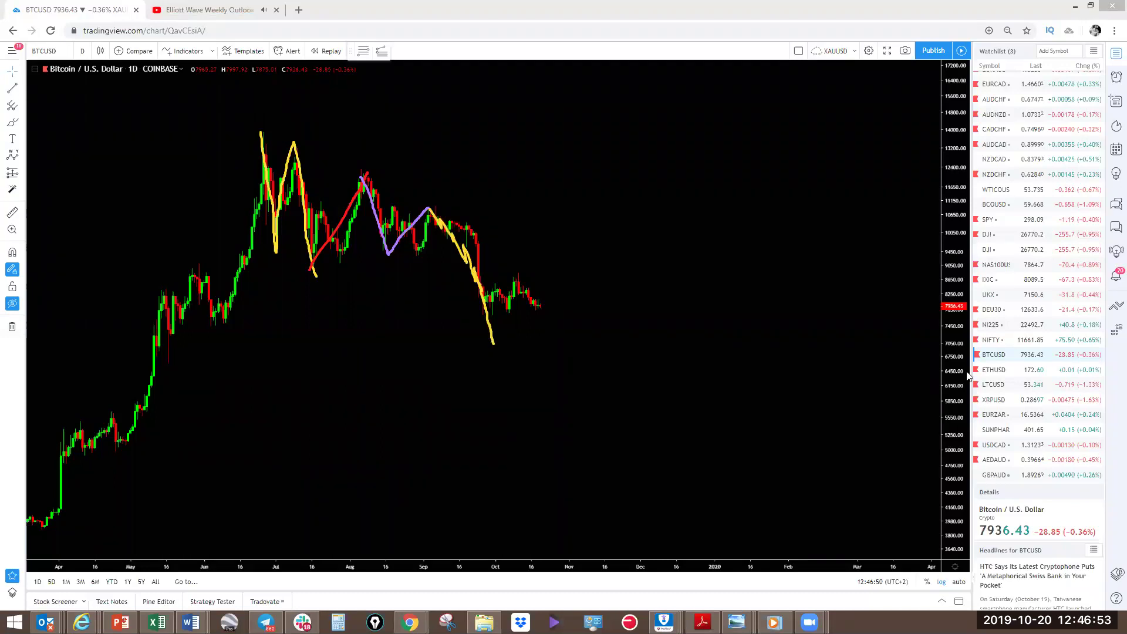
{"action": "mouse_move", "coordinate": [484, 315]}
{"action": "left_mouse_down"}
{"action": "mouse_move", "coordinate": [498, 286]}
{"action": "mouse_move", "coordinate": [520, 275]}
{"action": "mouse_move", "coordinate": [520, 301]}
{"action": "mouse_move", "coordinate": [528, 274]}
{"action": "mouse_move", "coordinate": [541, 339]}
{"action": "left_mouse_up"}
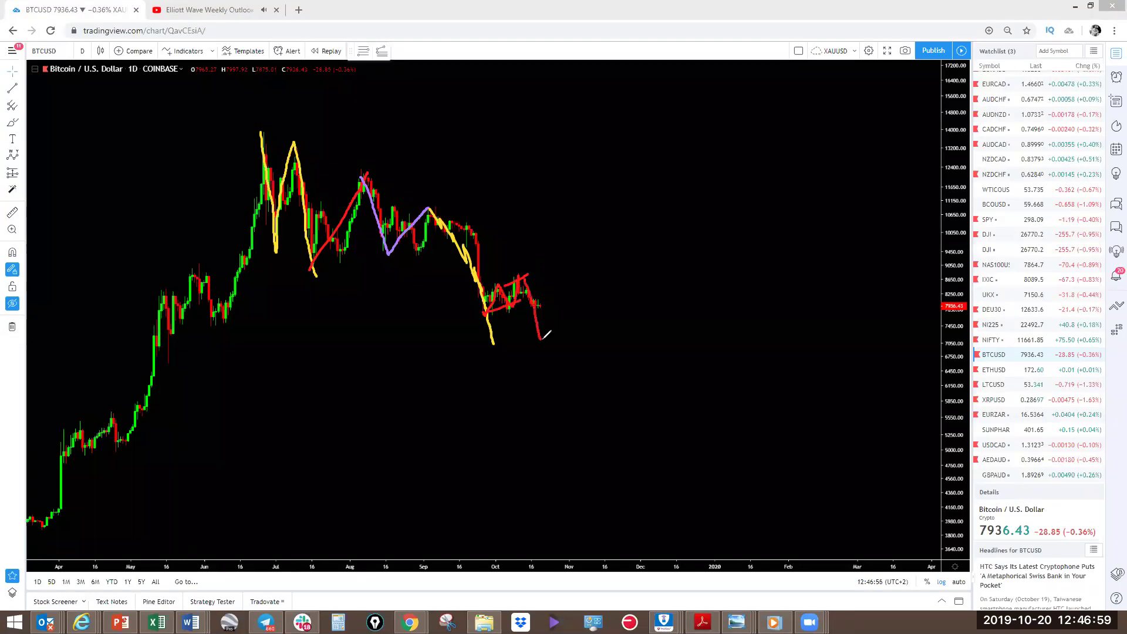
Sketch the red correction's lower line, circled low and projected BTCUSD rally to about 9,700 with a pause, then clear all sketches
{"action": "left_click_drag", "start_coordinate": [487, 311], "coordinate": [540, 338]}
{"action": "left_click_drag", "start_coordinate": [492, 550], "coordinate": [522, 513]}
{"action": "mouse_move", "coordinate": [536, 348]}
{"action": "left_mouse_down"}
{"action": "mouse_move", "coordinate": [564, 282]}
{"action": "mouse_move", "coordinate": [592, 303]}
{"action": "mouse_move", "coordinate": [608, 243]}
{"action": "left_mouse_up"}
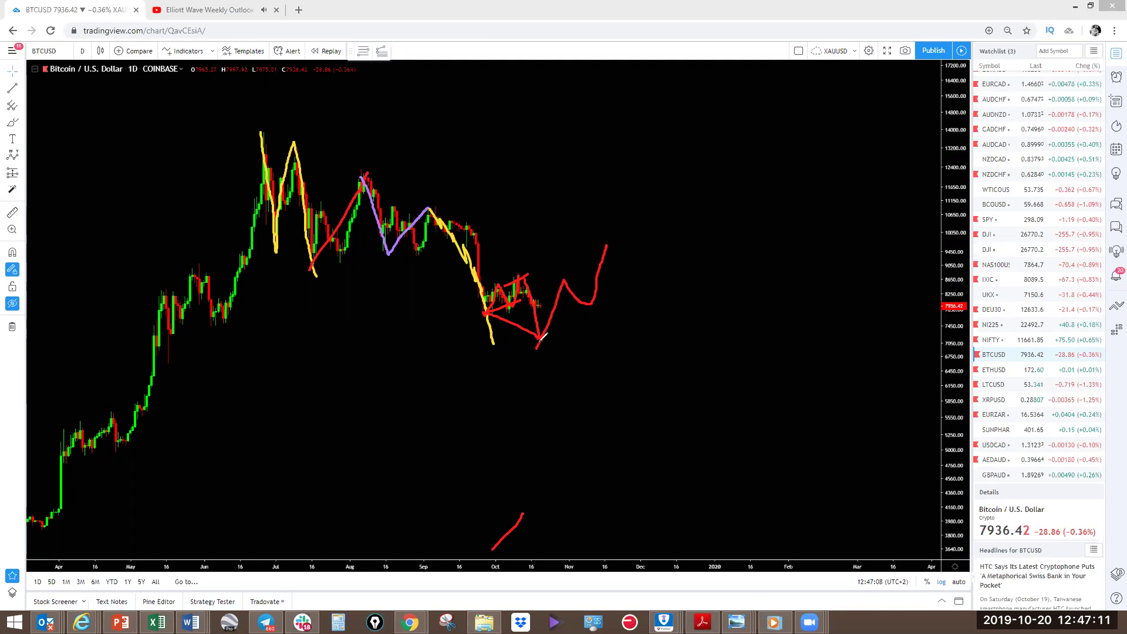
{"action": "mouse_move", "coordinate": [546, 330]}
{"action": "left_mouse_down"}
{"action": "mouse_move", "coordinate": [531, 348]}
{"action": "mouse_move", "coordinate": [553, 332]}
{"action": "mouse_move", "coordinate": [568, 281]}
{"action": "mouse_move", "coordinate": [587, 297]}
{"action": "mouse_move", "coordinate": [563, 296]}
{"action": "mouse_move", "coordinate": [592, 308]}
{"action": "mouse_move", "coordinate": [565, 271]}
{"action": "left_mouse_up"}
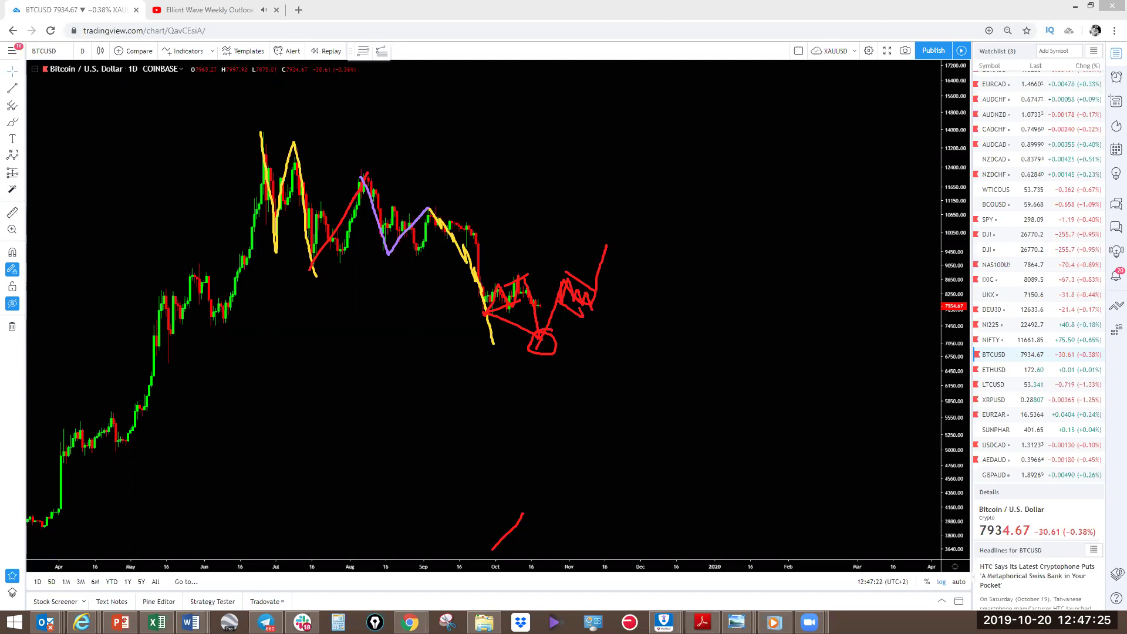
{"action": "key", "text": "Escape"}
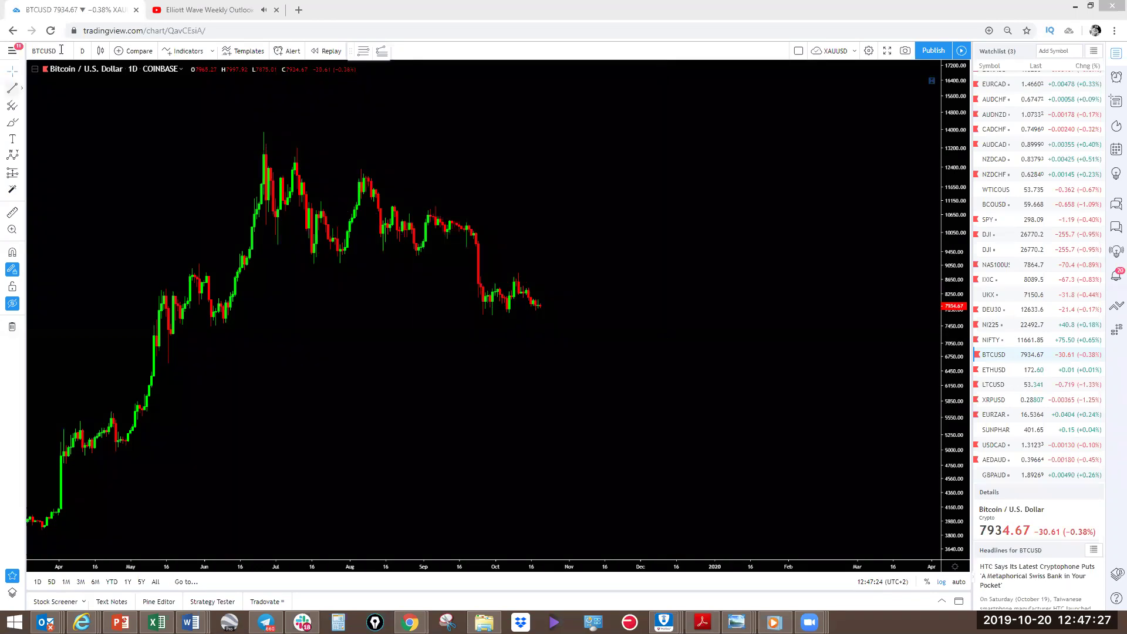
Switch the BTCUSD chart to the 4-hour interval and show its hidden drawings around the October candles
{"action": "left_click", "coordinate": [82, 51]}
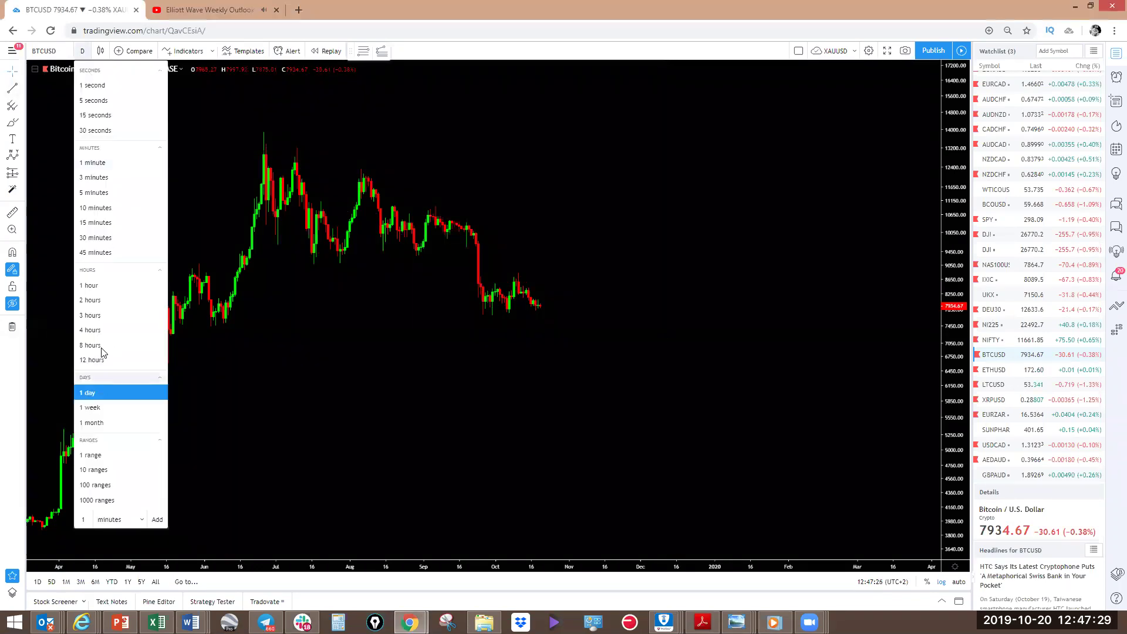
{"action": "left_click", "coordinate": [100, 330]}
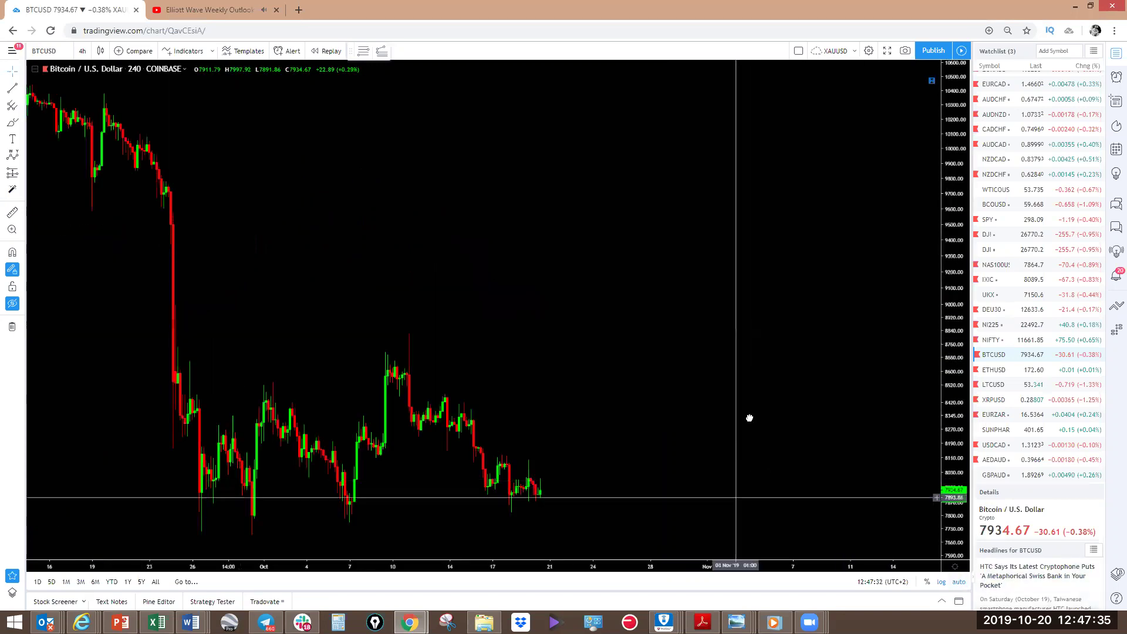
{"action": "left_click_drag", "start_coordinate": [746, 418], "coordinate": [766, 403]}
{"action": "left_click_drag", "start_coordinate": [960, 376], "coordinate": [960, 348]}
{"action": "scroll", "coordinate": [775, 264], "scroll_direction": "down", "scroll_amount": 5}
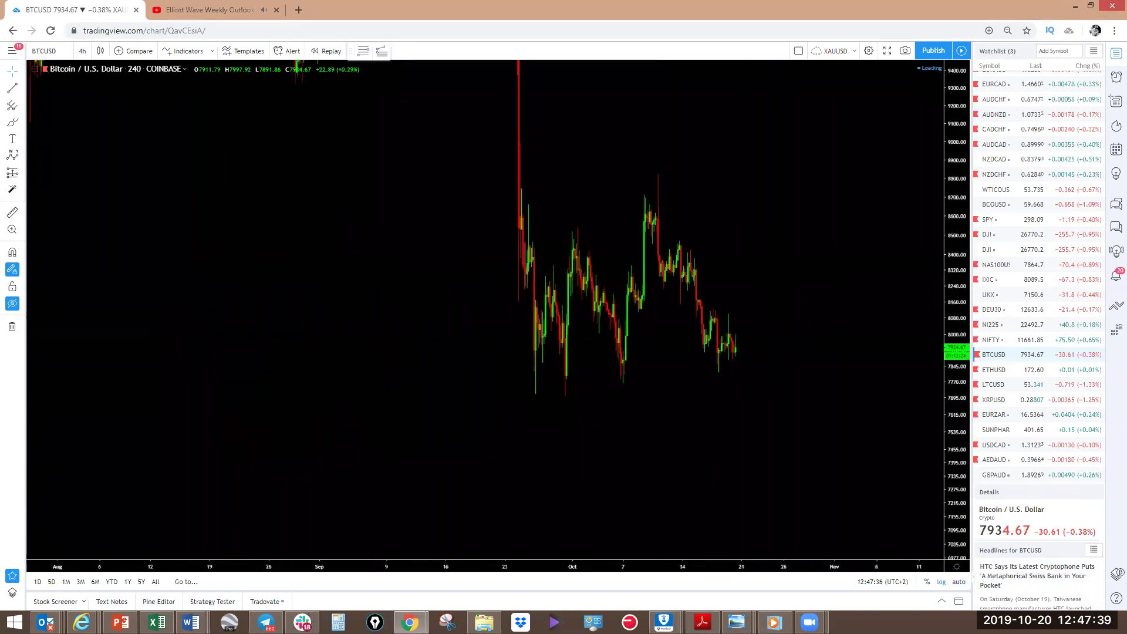
{"action": "left_click", "coordinate": [12, 303]}
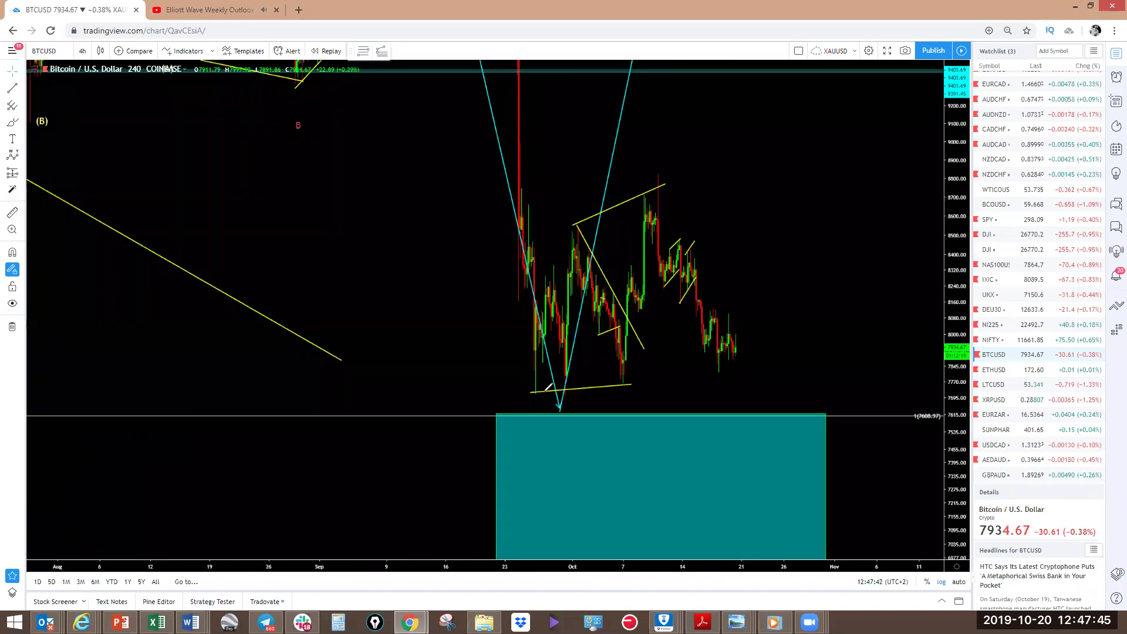
Sketch the small correction around the latest BTCUSD lows on the 4-hour chart, redraw it over the recent bounces, and clear the sketches
{"action": "mouse_move", "coordinate": [716, 370]}
{"action": "left_mouse_down"}
{"action": "mouse_move", "coordinate": [730, 312]}
{"action": "mouse_move", "coordinate": [735, 356]}
{"action": "mouse_move", "coordinate": [750, 317]}
{"action": "mouse_move", "coordinate": [715, 373]}
{"action": "left_mouse_up"}
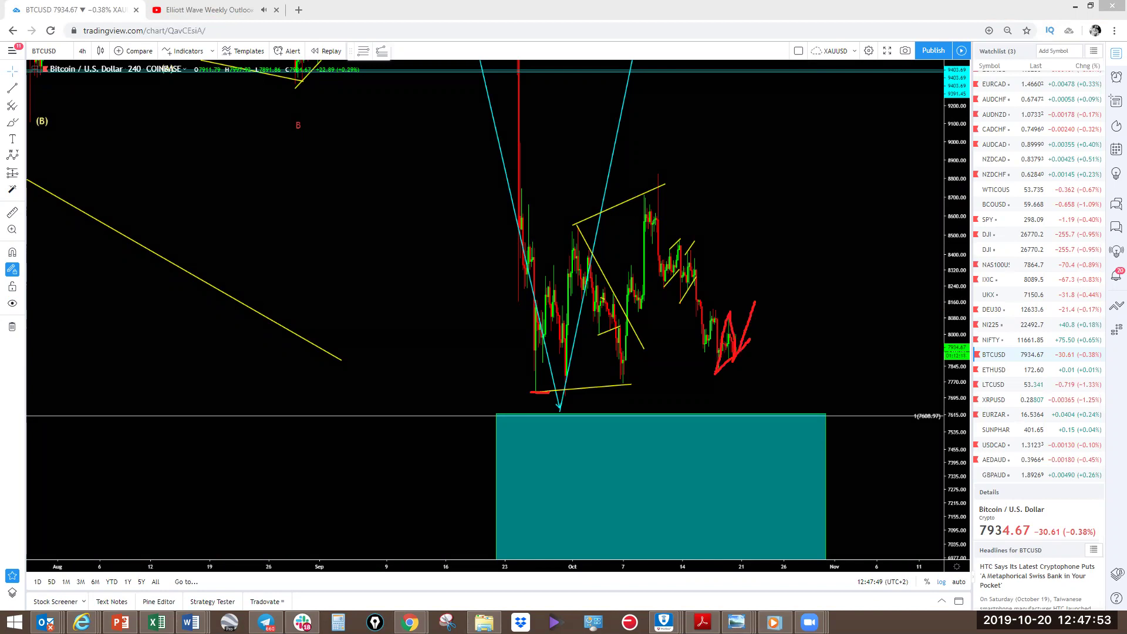
{"action": "key", "text": "e"}
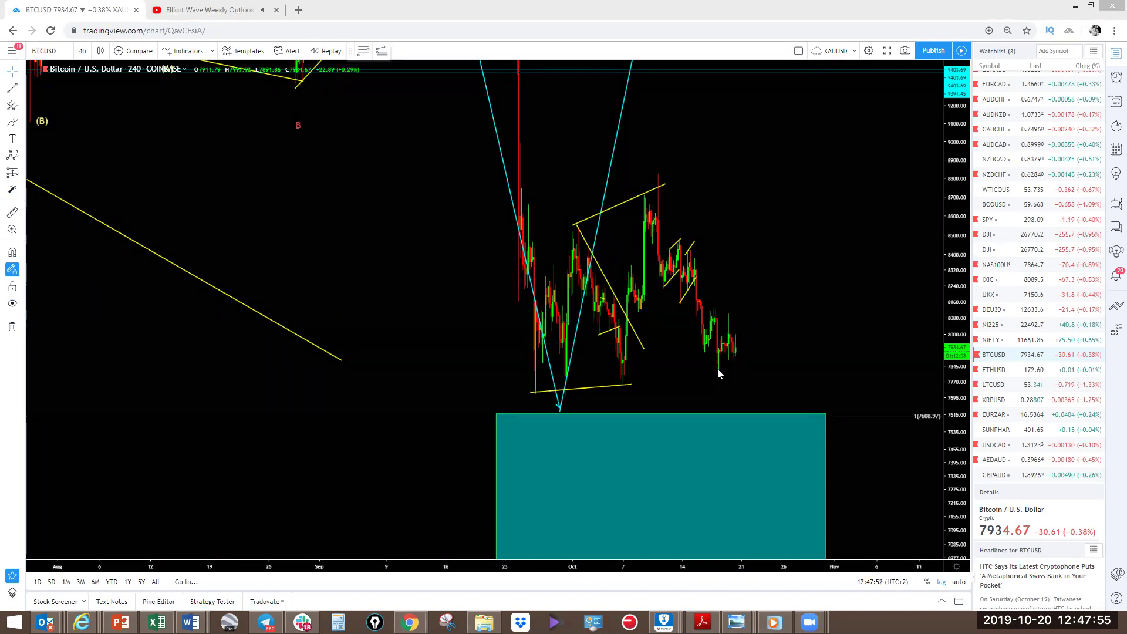
{"action": "mouse_move", "coordinate": [716, 371]}
{"action": "left_mouse_down"}
{"action": "mouse_move", "coordinate": [726, 340]}
{"action": "mouse_move", "coordinate": [732, 353]}
{"action": "mouse_move", "coordinate": [738, 309]}
{"action": "mouse_move", "coordinate": [741, 350]}
{"action": "left_mouse_up"}
{"action": "key", "text": "e"}
{"action": "mouse_move", "coordinate": [720, 332]}
{"action": "left_mouse_down"}
{"action": "mouse_move", "coordinate": [713, 371]}
{"action": "mouse_move", "coordinate": [744, 323]}
{"action": "left_mouse_up"}
{"action": "key", "text": "ctrl+z"}
{"action": "mouse_move", "coordinate": [699, 353]}
{"action": "left_mouse_down"}
{"action": "mouse_move", "coordinate": [713, 327]}
{"action": "mouse_move", "coordinate": [717, 371]}
{"action": "mouse_move", "coordinate": [730, 317]}
{"action": "left_mouse_up"}
{"action": "key", "text": "Escape"}
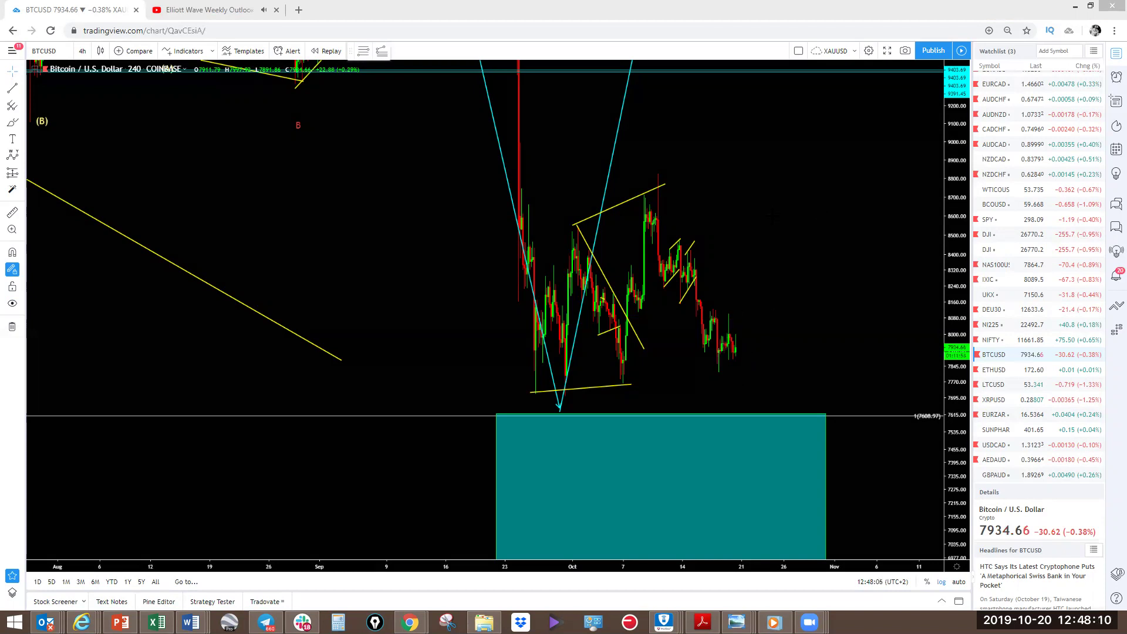
Switch the BTCUSD chart to the 1-hour interval, keeping the October swings and target box in view
{"action": "left_click", "coordinate": [82, 53]}
{"action": "left_click", "coordinate": [99, 287]}
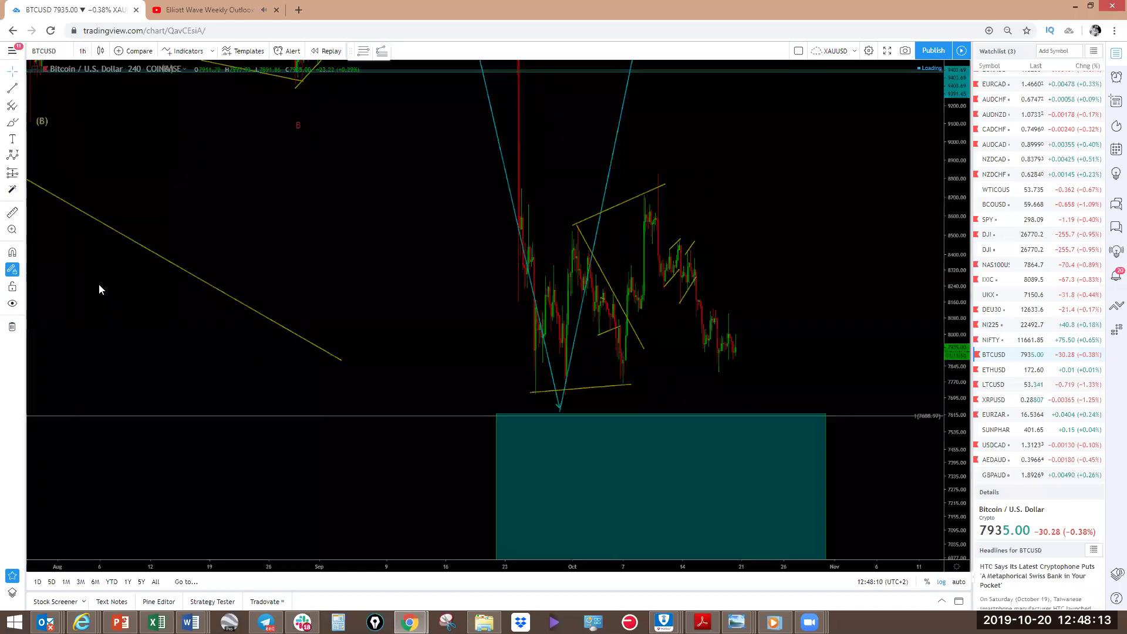
{"action": "scroll", "coordinate": [827, 264], "scroll_direction": "down", "scroll_amount": 4}
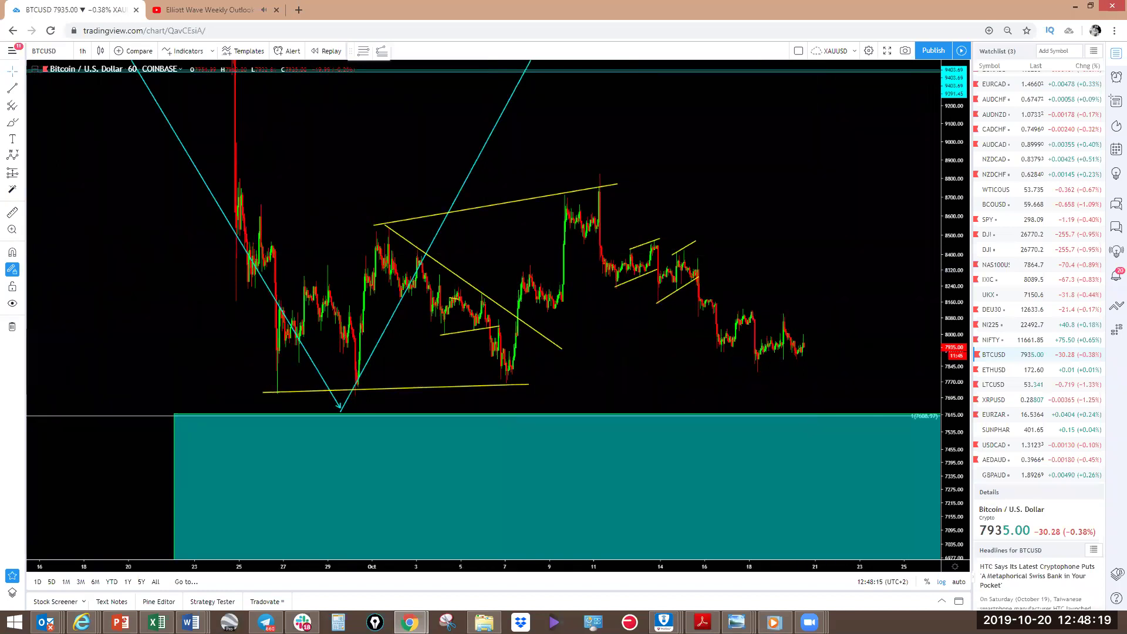
Sketch three small corrections and a drop to about 7,700 in yellow, underline them with a falling line, then clear the sketch
{"action": "mouse_move", "coordinate": [717, 348]}
{"action": "left_mouse_down"}
{"action": "mouse_move", "coordinate": [752, 312]}
{"action": "mouse_move", "coordinate": [749, 337]}
{"action": "mouse_move", "coordinate": [763, 324]}
{"action": "mouse_move", "coordinate": [762, 301]}
{"action": "left_mouse_up"}
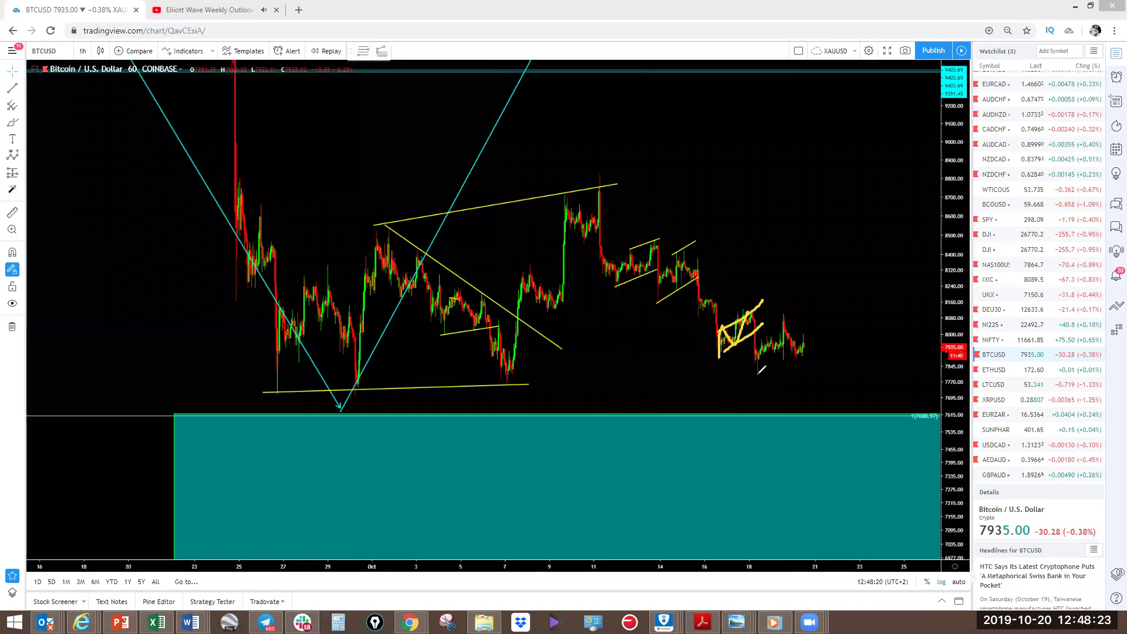
{"action": "left_click_drag", "start_coordinate": [755, 373], "coordinate": [803, 300]}
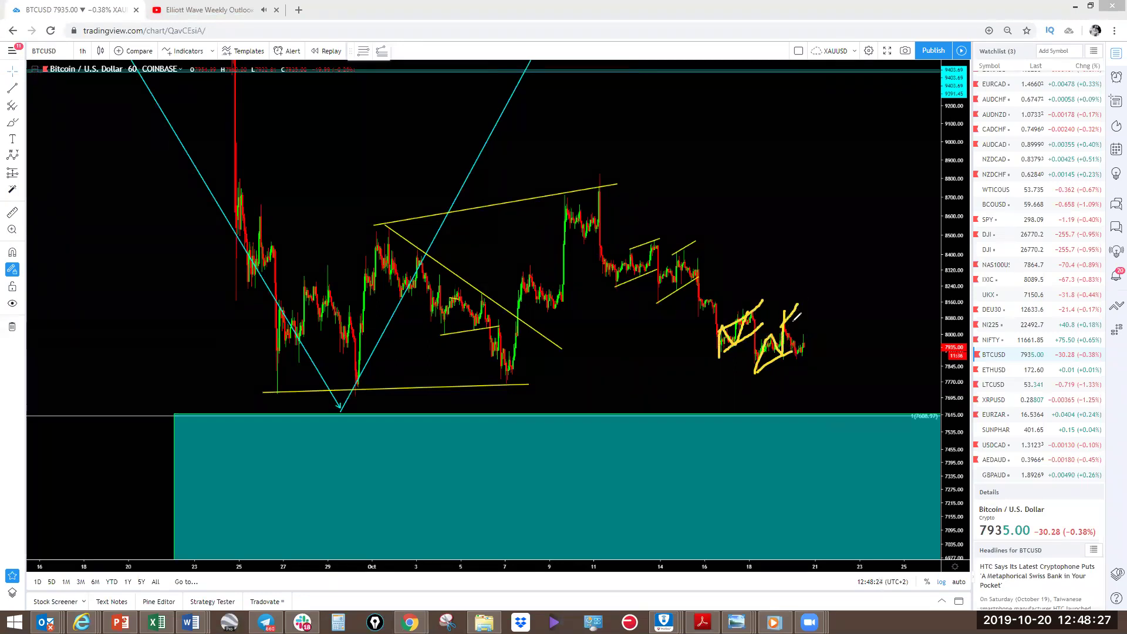
{"action": "mouse_move", "coordinate": [799, 354]}
{"action": "left_mouse_down"}
{"action": "mouse_move", "coordinate": [823, 328]}
{"action": "mouse_move", "coordinate": [832, 394]}
{"action": "left_mouse_up"}
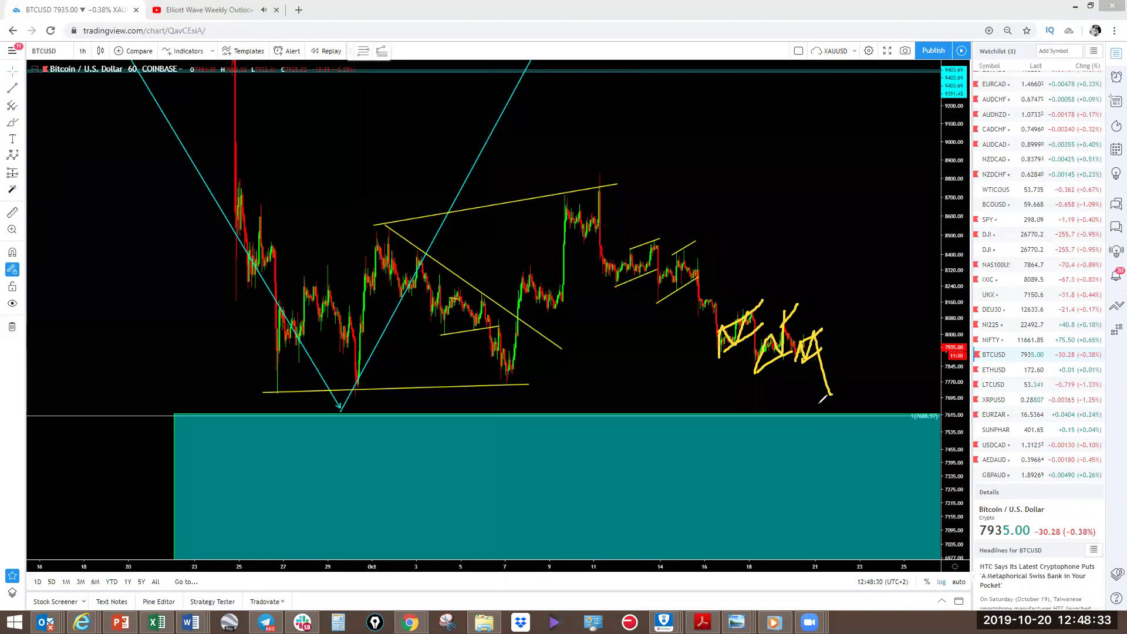
{"action": "left_click_drag", "start_coordinate": [706, 337], "coordinate": [852, 405]}
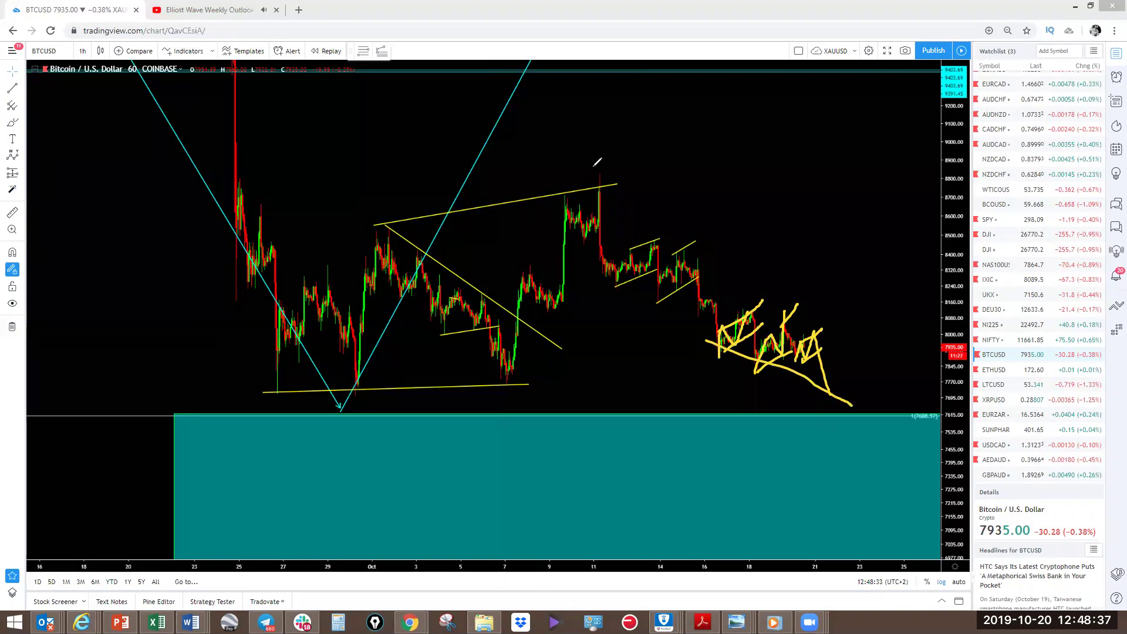
{"action": "key", "text": "ctrl+shift+7"}
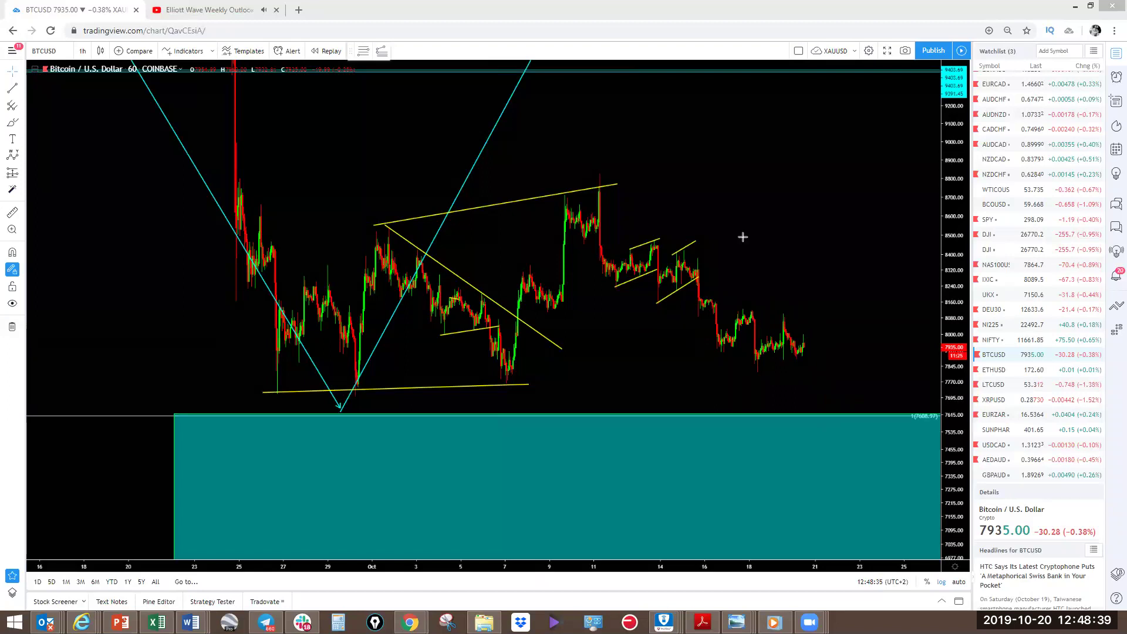
Draw a yellow descending channel from the 11 October BTCUSD high, with its upper line ending at about 7,610 and its lower at about 7,490
{"action": "mouse_move", "coordinate": [810, 268]}
{"action": "left_mouse_down"}
{"action": "mouse_move", "coordinate": [881, 343]}
{"action": "mouse_move", "coordinate": [863, 374]}
{"action": "left_mouse_up"}
{"action": "left_click", "coordinate": [871, 378]}
{"action": "left_click", "coordinate": [916, 416]}
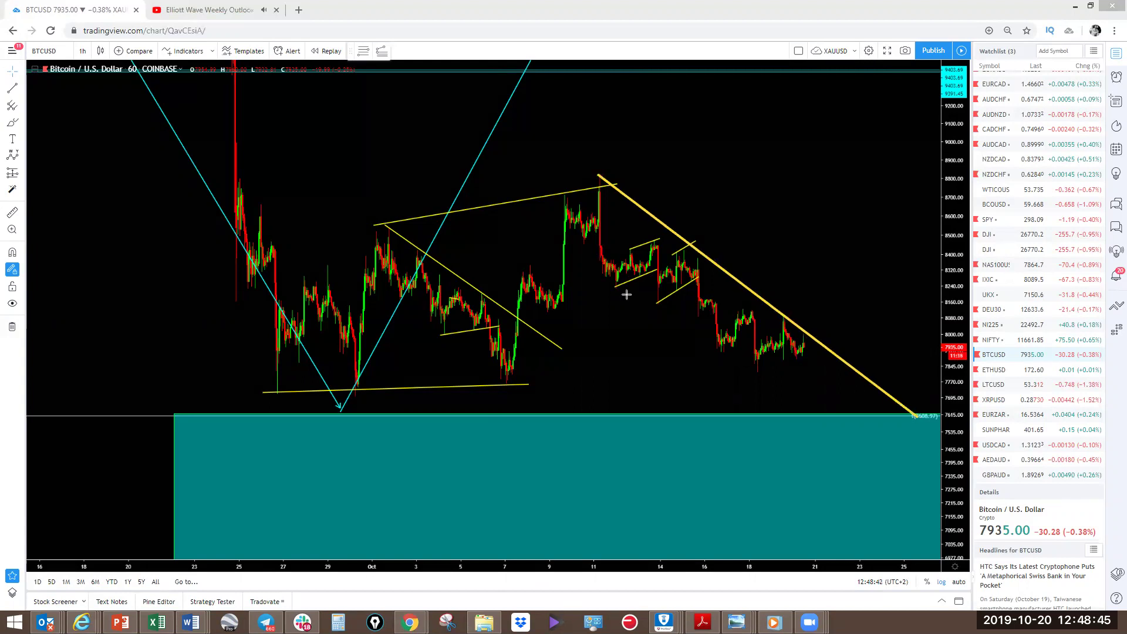
{"action": "left_click", "coordinate": [600, 270]}
{"action": "left_click", "coordinate": [841, 442]}
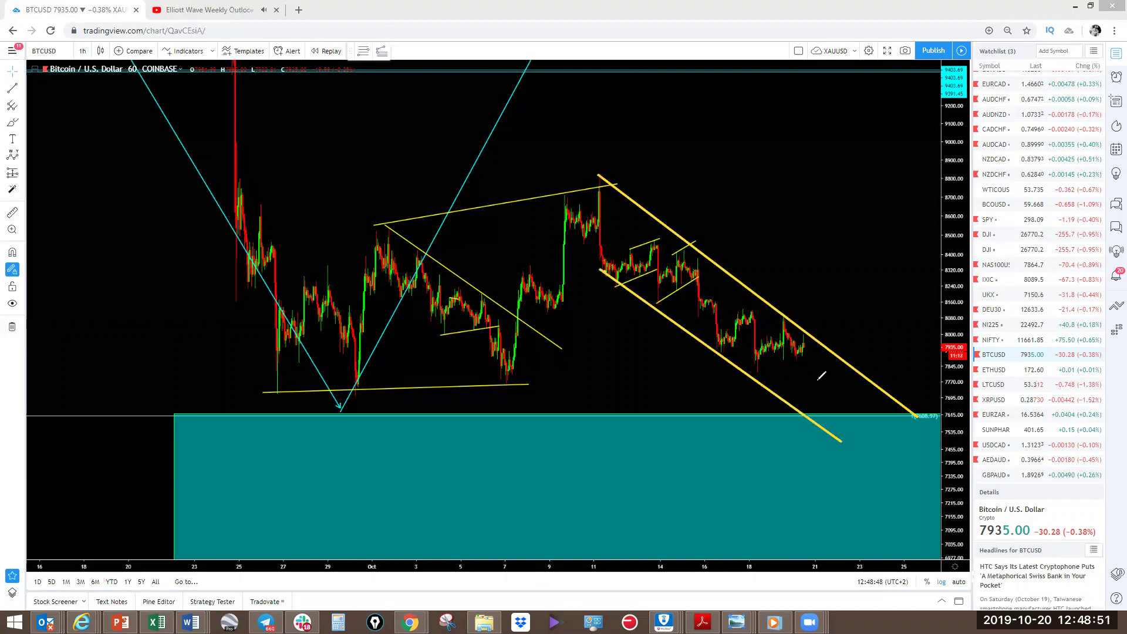
Sketch a dip to the teal box, a channel breakout with consolidation and a rally to about 8,900, then clear all sketches
{"action": "mouse_move", "coordinate": [802, 344]}
{"action": "left_mouse_down"}
{"action": "mouse_move", "coordinate": [821, 413]}
{"action": "mouse_move", "coordinate": [843, 320]}
{"action": "mouse_move", "coordinate": [881, 332]}
{"action": "mouse_move", "coordinate": [894, 350]}
{"action": "left_mouse_up"}
{"action": "left_click_drag", "start_coordinate": [851, 321], "coordinate": [893, 320]}
{"action": "left_click_drag", "start_coordinate": [831, 352], "coordinate": [890, 341]}
{"action": "mouse_move", "coordinate": [887, 364]}
{"action": "left_mouse_down"}
{"action": "mouse_move", "coordinate": [886, 254]}
{"action": "mouse_move", "coordinate": [906, 159]}
{"action": "left_mouse_up"}
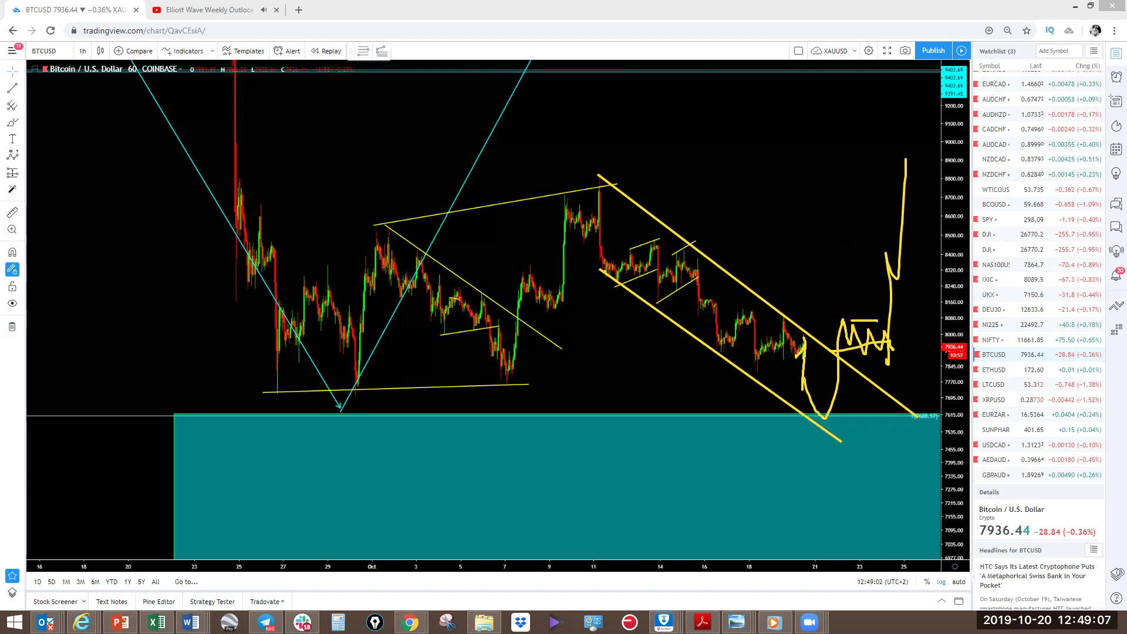
{"action": "key", "text": "Escape"}
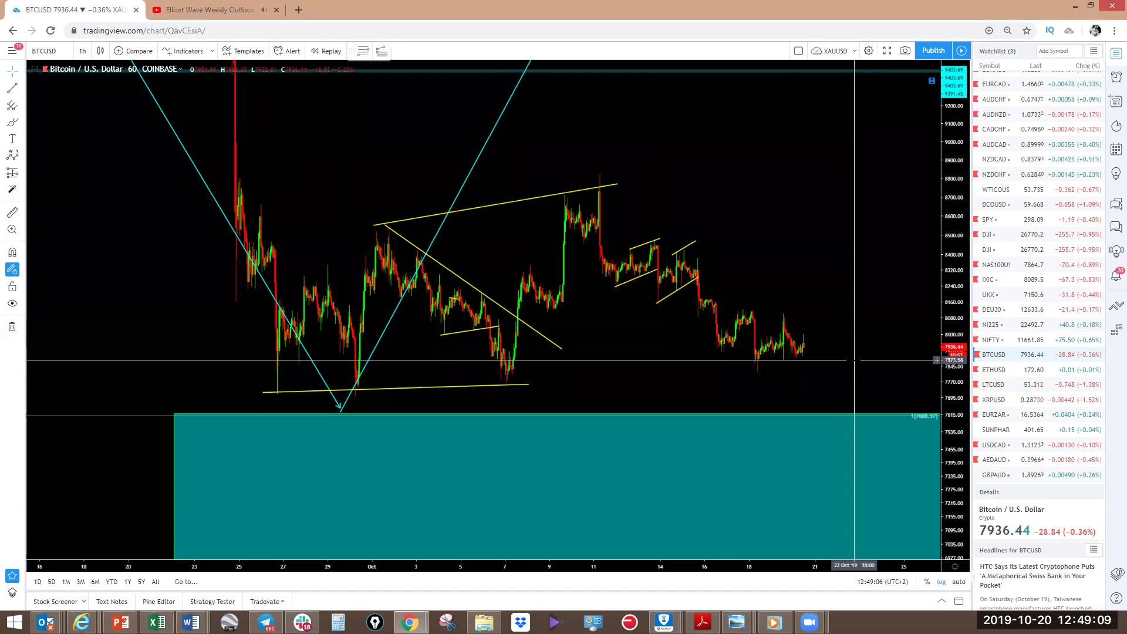
Open the ETHUSD chart from the watchlist and widen it to show price action since late August
{"action": "left_click", "coordinate": [1003, 371]}
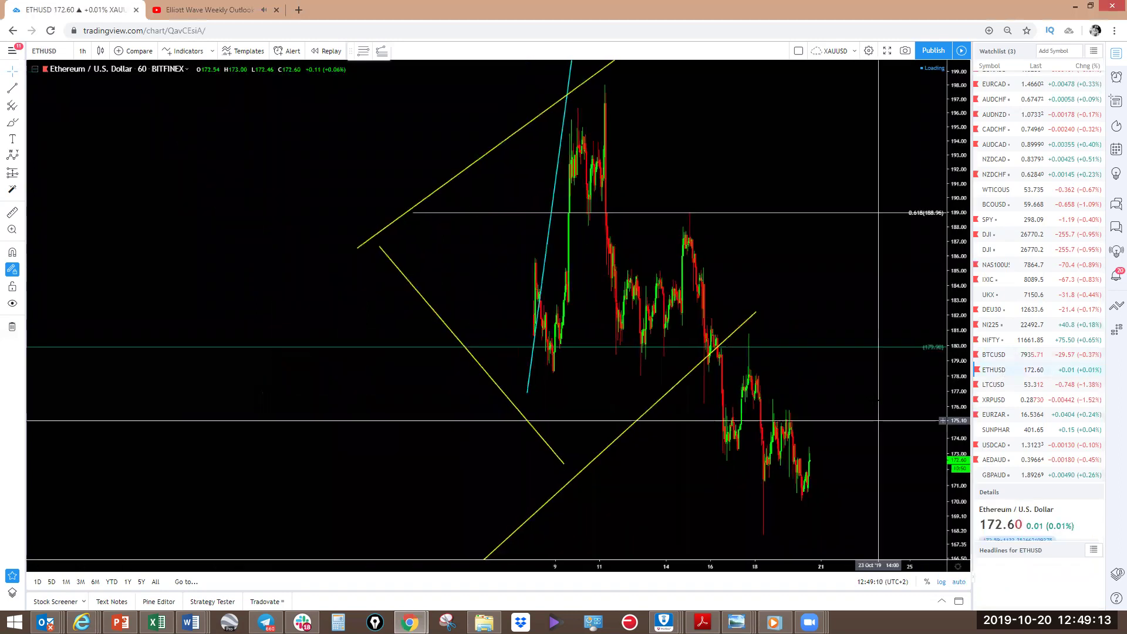
{"action": "scroll", "coordinate": [875, 399], "scroll_direction": "down", "scroll_amount": 3}
{"action": "key", "text": "Left"}
{"action": "key", "text": "Left"}
{"action": "key", "text": "Left"}
{"action": "key", "text": "Left"}
{"action": "key", "text": "Left"}
{"action": "key", "text": "Left"}
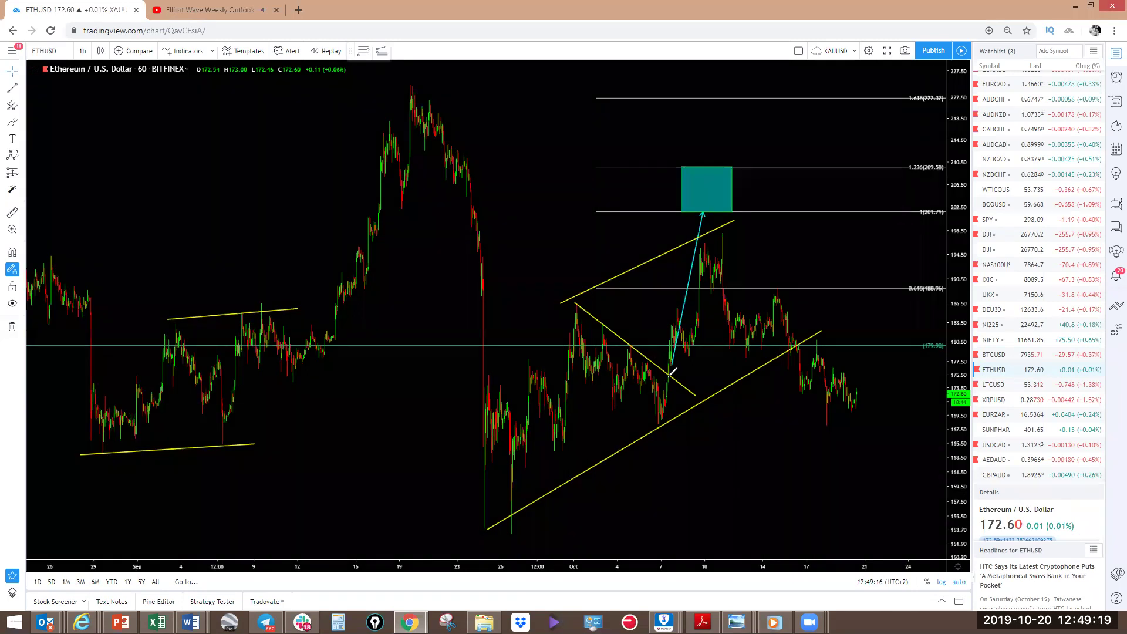
Trace the October ETHUSD swings in yellow with two upward corrections and a projected drop to about 154, then clear the sketch
{"action": "left_click_drag", "start_coordinate": [669, 374], "coordinate": [709, 234]}
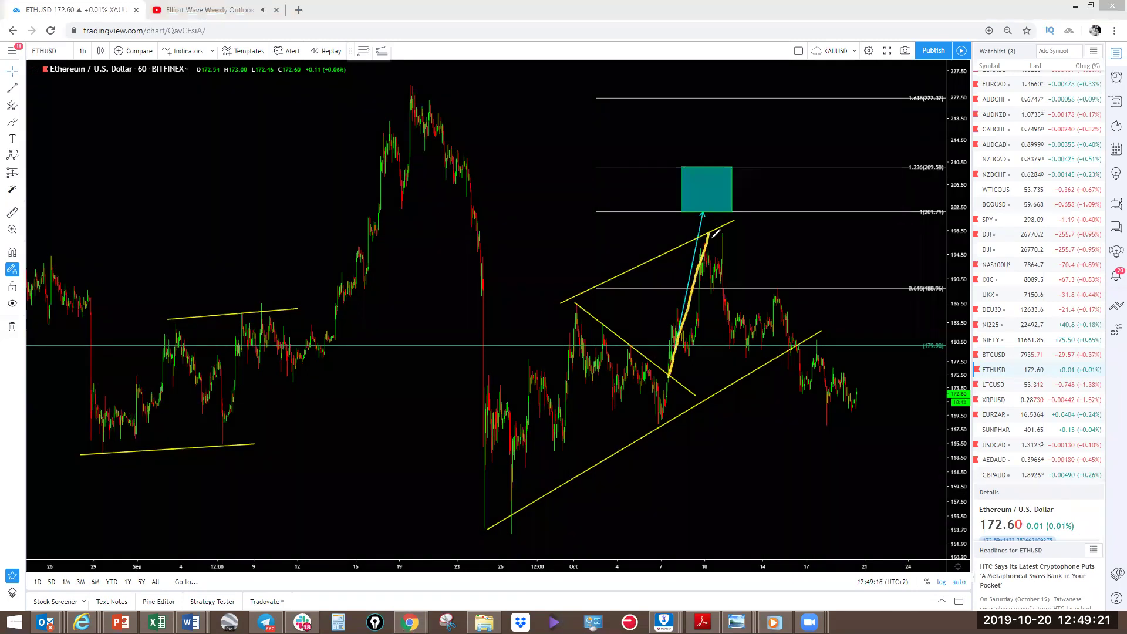
{"action": "left_click_drag", "start_coordinate": [745, 360], "coordinate": [781, 293]}
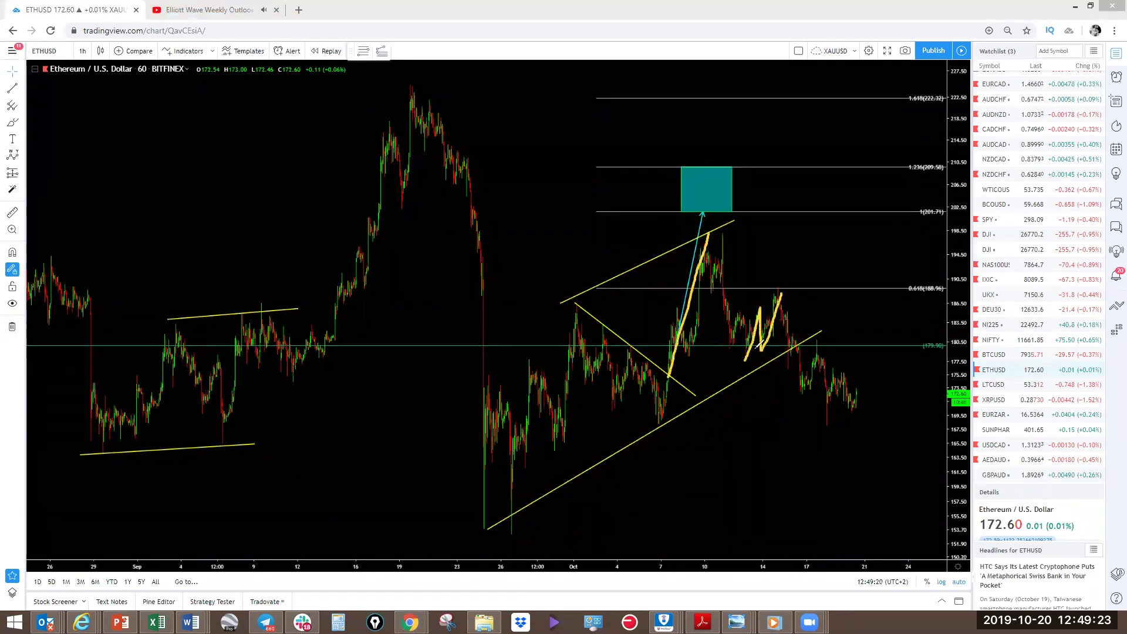
{"action": "mouse_move", "coordinate": [745, 360]}
{"action": "left_mouse_down"}
{"action": "mouse_move", "coordinate": [789, 318]}
{"action": "mouse_move", "coordinate": [788, 295]}
{"action": "left_mouse_up"}
{"action": "left_click_drag", "start_coordinate": [707, 232], "coordinate": [746, 359]}
{"action": "mouse_move", "coordinate": [792, 314]}
{"action": "left_mouse_down"}
{"action": "mouse_move", "coordinate": [820, 425]}
{"action": "mouse_move", "coordinate": [841, 369]}
{"action": "mouse_move", "coordinate": [863, 400]}
{"action": "mouse_move", "coordinate": [875, 353]}
{"action": "left_mouse_up"}
{"action": "left_click_drag", "start_coordinate": [872, 396], "coordinate": [819, 437]}
{"action": "left_click_drag", "start_coordinate": [868, 353], "coordinate": [901, 524]}
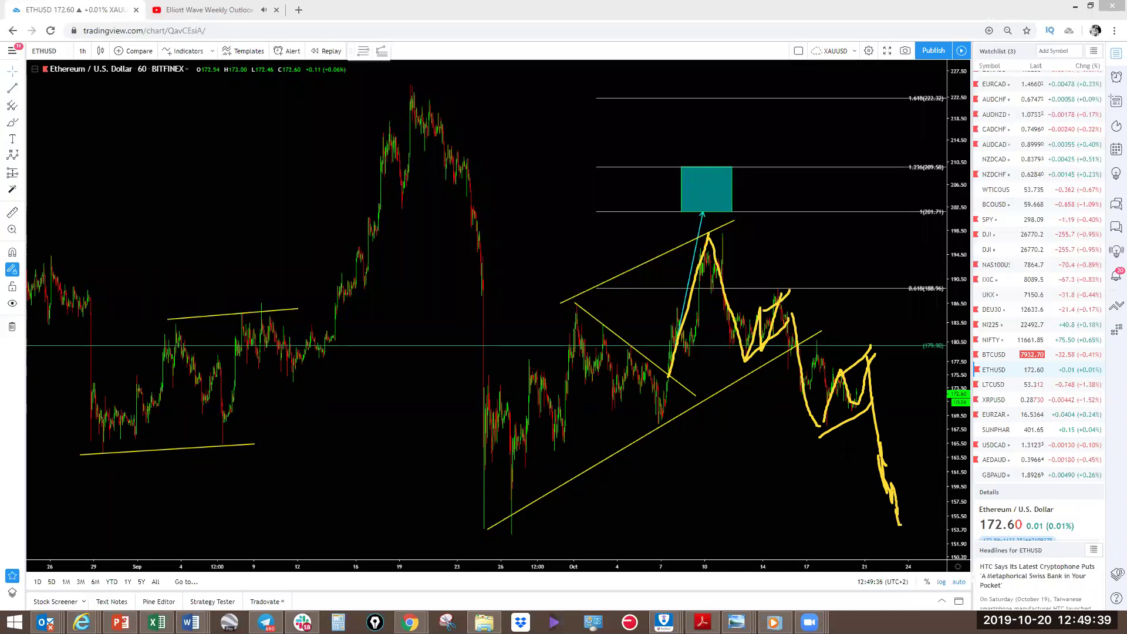
{"action": "key", "text": "Escape"}
Sketch the ETHUSD correction from the 18 October low up to about 178.5, followed by a drop to about 164
{"action": "left_click", "coordinate": [852, 450]}
{"action": "scroll", "coordinate": [852, 455], "scroll_direction": "up", "scroll_amount": 8}
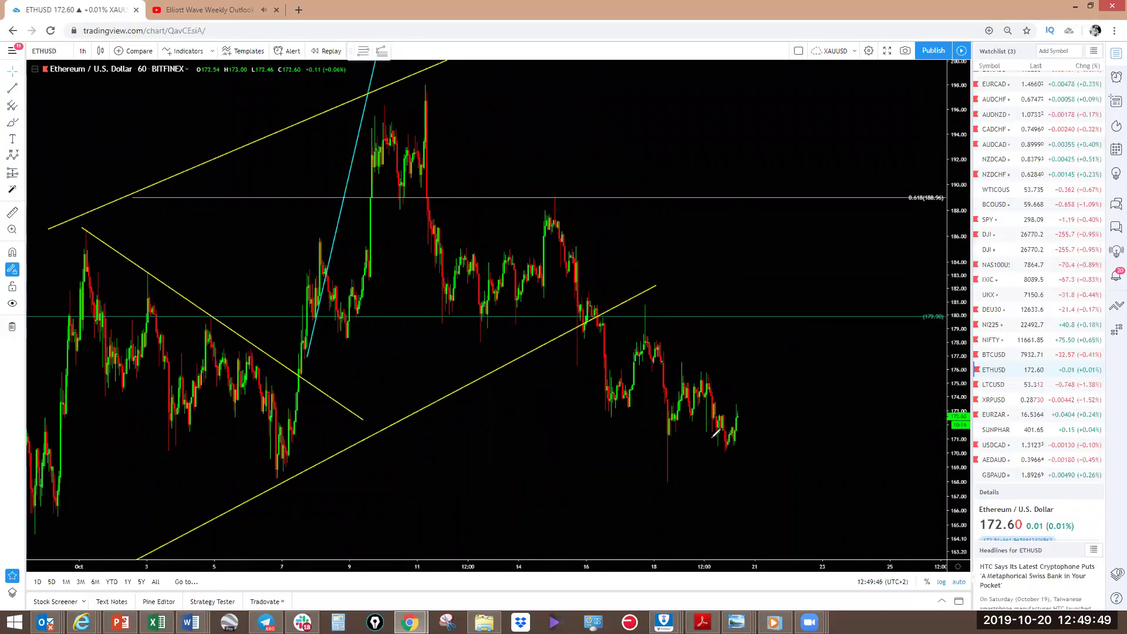
{"action": "left_click_drag", "start_coordinate": [697, 428], "coordinate": [712, 441]}
{"action": "left_click_drag", "start_coordinate": [695, 366], "coordinate": [713, 371]}
{"action": "left_click_drag", "start_coordinate": [736, 417], "coordinate": [761, 332]}
{"action": "mouse_move", "coordinate": [648, 474]}
{"action": "left_mouse_down"}
{"action": "mouse_move", "coordinate": [682, 369]}
{"action": "mouse_move", "coordinate": [695, 418]}
{"action": "mouse_move", "coordinate": [723, 429]}
{"action": "left_mouse_up"}
{"action": "left_click_drag", "start_coordinate": [763, 333], "coordinate": [787, 538]}
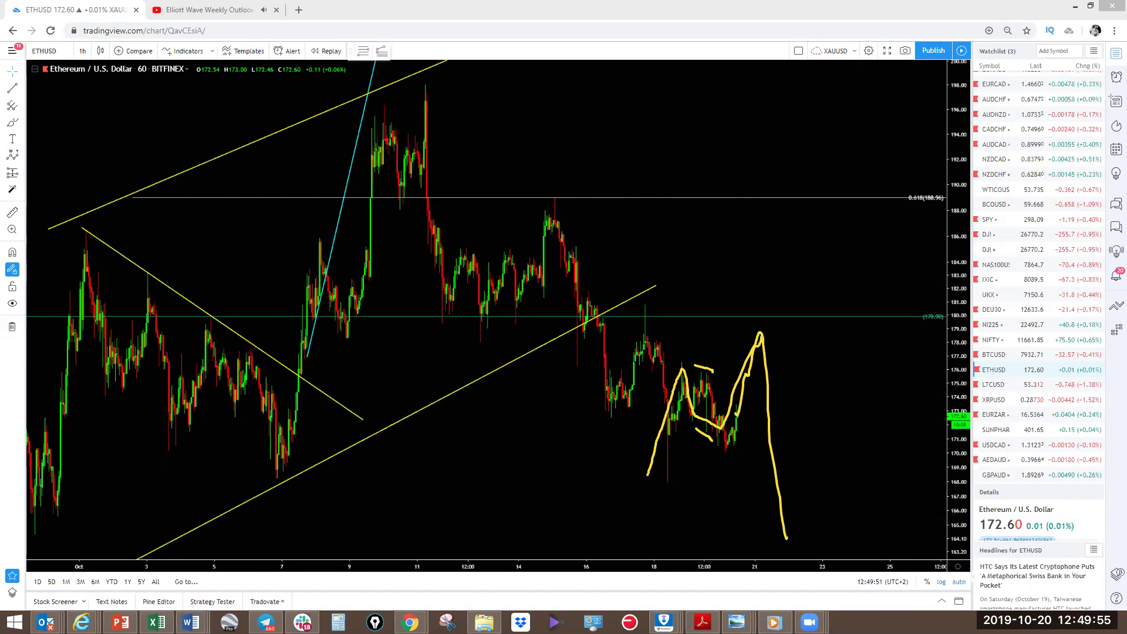
Replace the ETHUSD sketch with a direct drop from the latest candles to about 167, then clear it
{"action": "key", "text": "ctrl+shift+7"}
{"action": "mouse_move", "coordinate": [728, 453]}
{"action": "left_mouse_down"}
{"action": "mouse_move", "coordinate": [753, 424]}
{"action": "mouse_move", "coordinate": [742, 496]}
{"action": "left_mouse_up"}
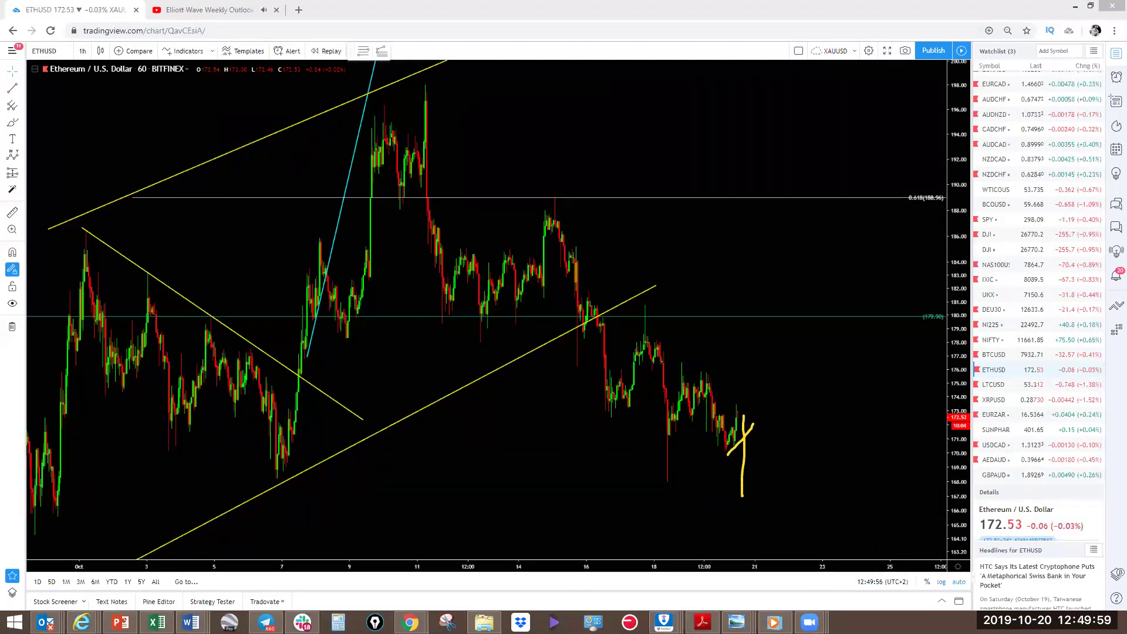
{"action": "key", "text": "ctrl+z"}
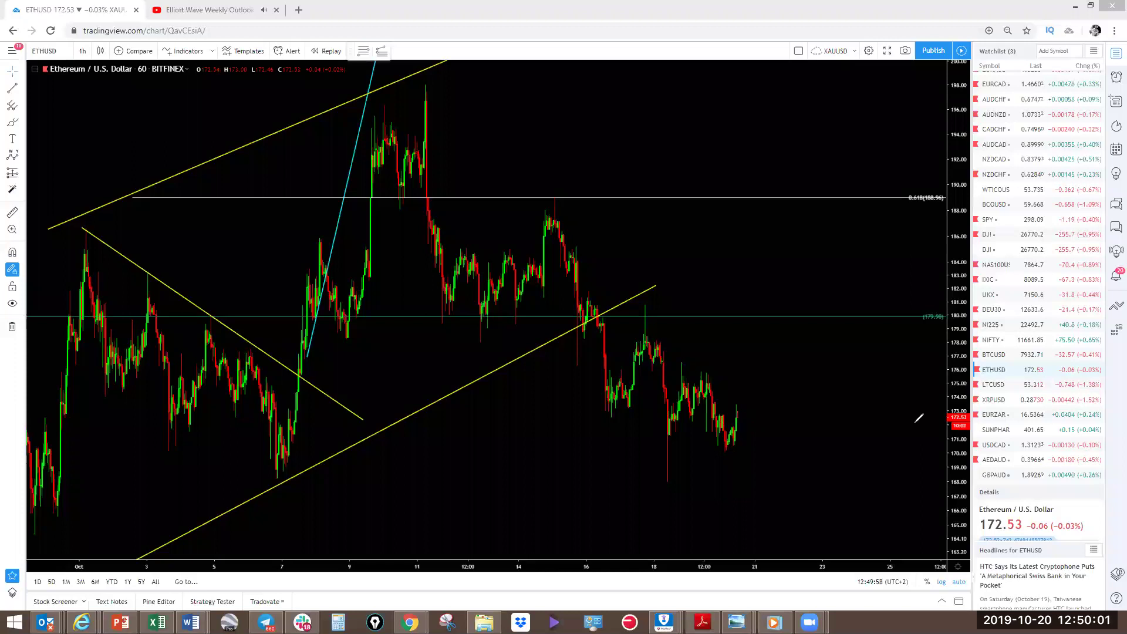
Open the LTCUSD chart and sketch the rise from the 16 October low in yellow and the following swings in red
{"action": "left_click", "coordinate": [1000, 387]}
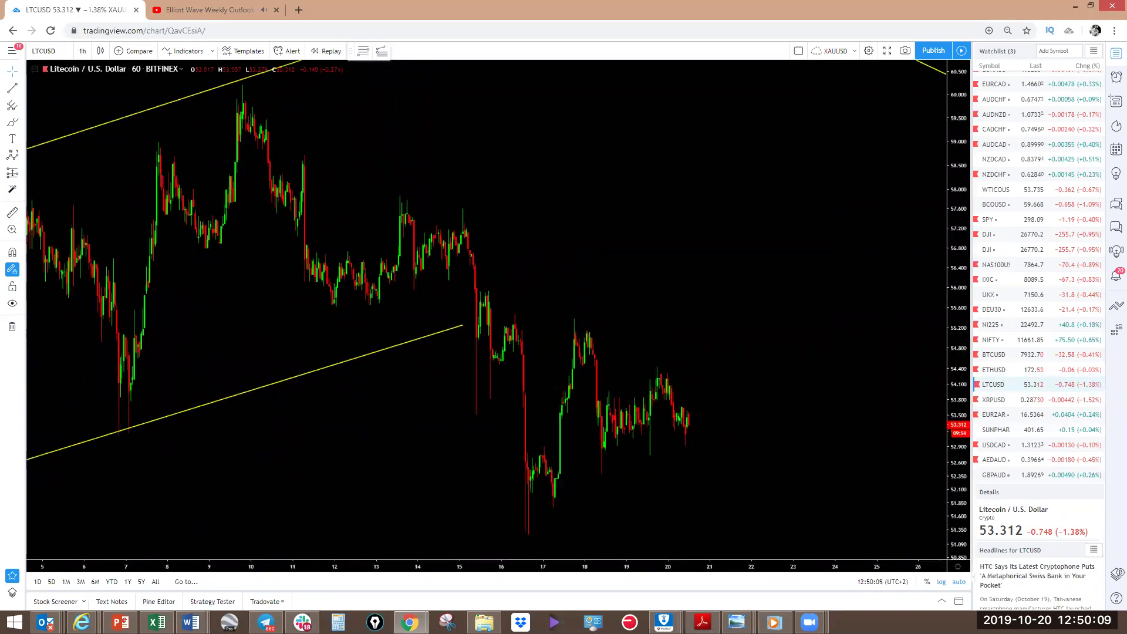
{"action": "left_click_drag", "start_coordinate": [527, 529], "coordinate": [581, 322]}
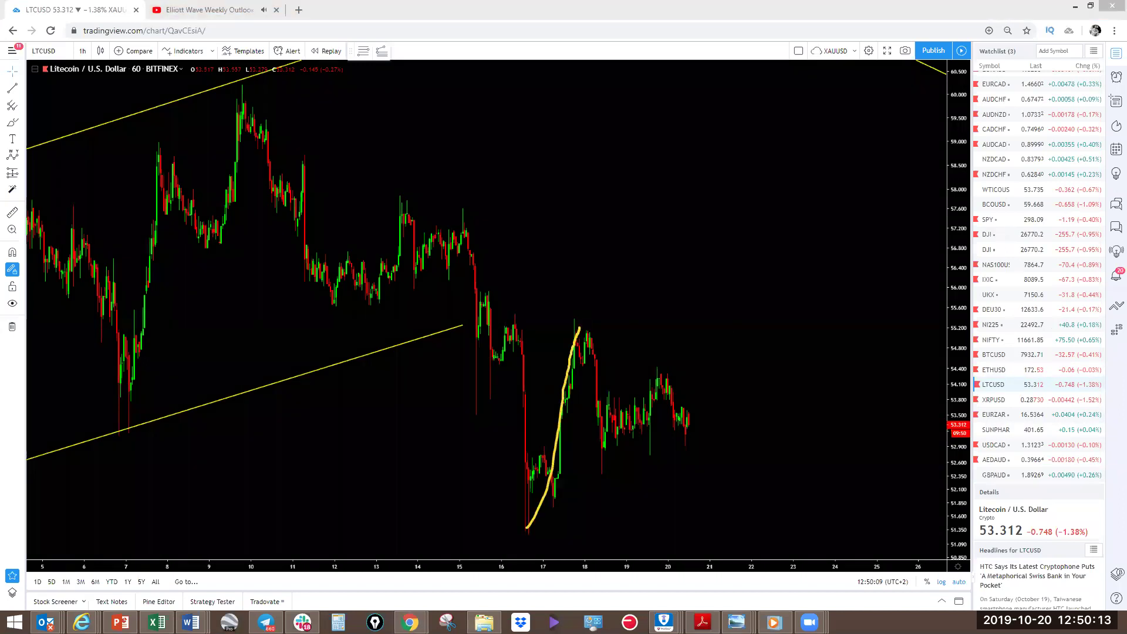
{"action": "mouse_move", "coordinate": [589, 330]}
{"action": "left_mouse_down"}
{"action": "mouse_move", "coordinate": [605, 469]}
{"action": "mouse_move", "coordinate": [645, 445]}
{"action": "mouse_move", "coordinate": [668, 359]}
{"action": "left_mouse_up"}
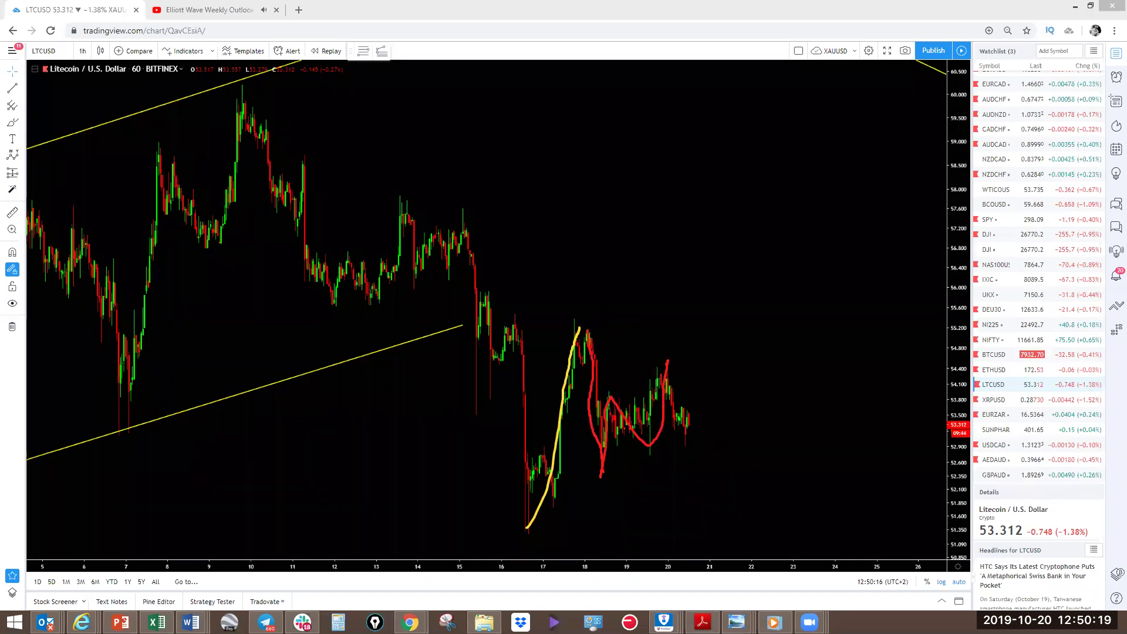
Undo the last red LTCUSD swing and sketch the 18–20 October correction in green up to about 54.4, with its channel lines
{"action": "key", "text": "ctrl+z"}
{"action": "key", "text": "ctrl+z"}
{"action": "key", "text": "ctrl+y"}
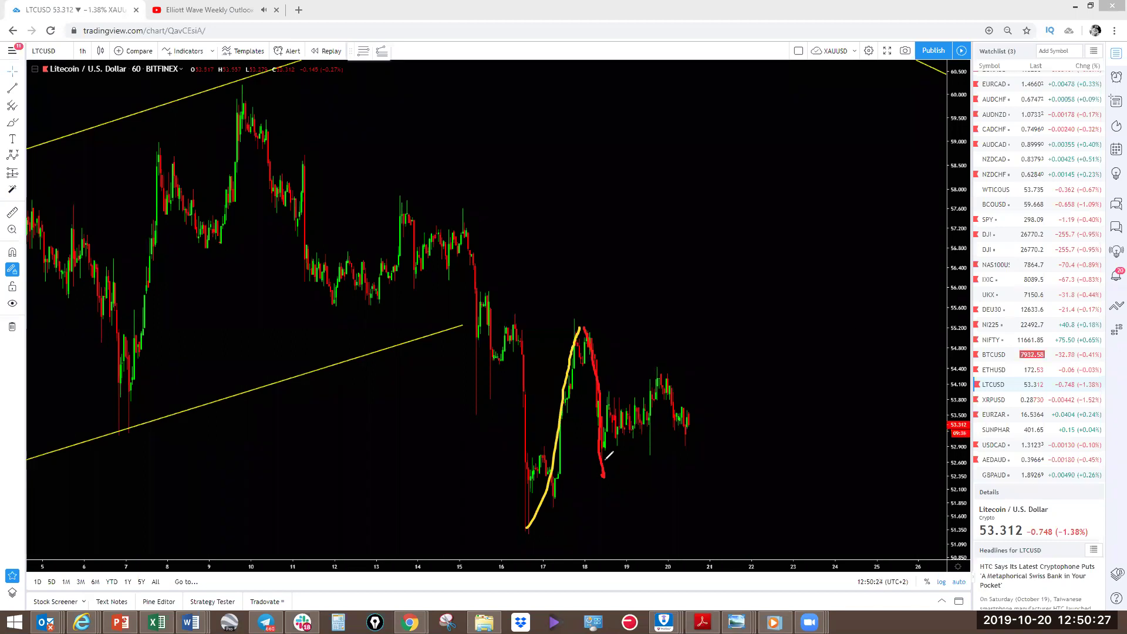
{"action": "left_click_drag", "start_coordinate": [604, 475], "coordinate": [607, 411]}
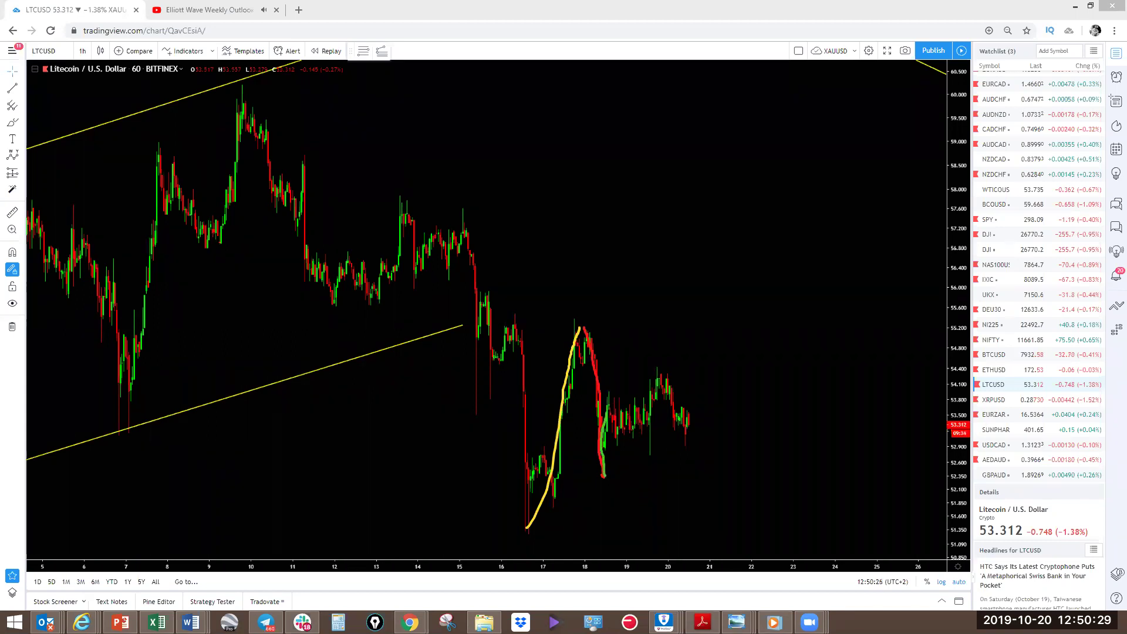
{"action": "mouse_move", "coordinate": [600, 477]}
{"action": "left_mouse_down"}
{"action": "mouse_move", "coordinate": [617, 399]}
{"action": "mouse_move", "coordinate": [645, 458]}
{"action": "mouse_move", "coordinate": [657, 367]}
{"action": "left_mouse_up"}
{"action": "left_click_drag", "start_coordinate": [613, 475], "coordinate": [648, 459]}
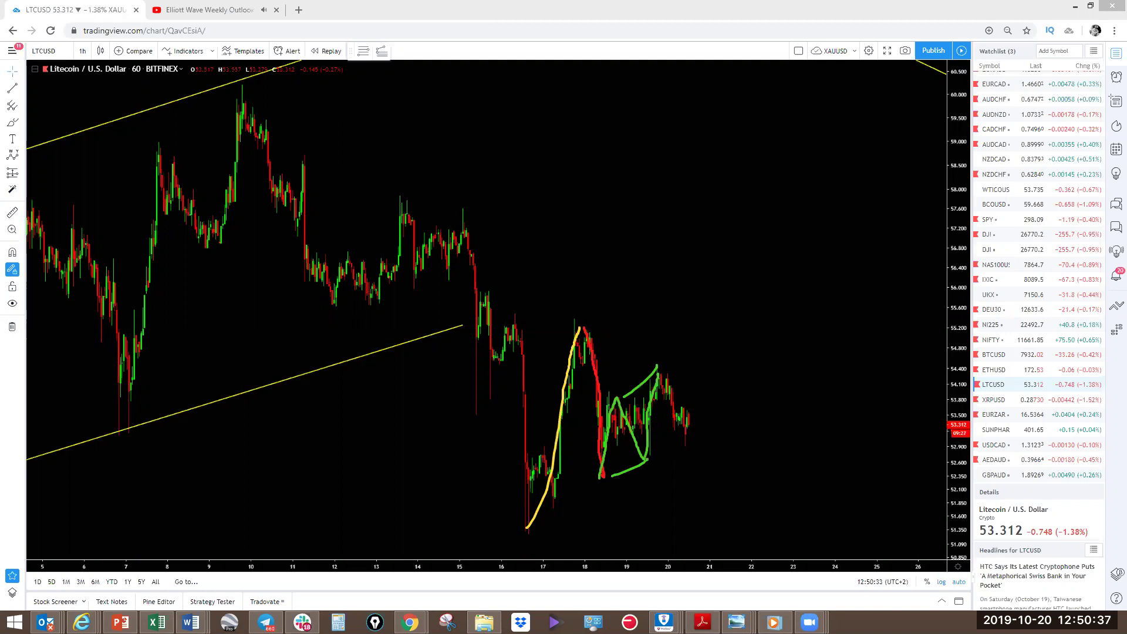
Project the LTCUSD drop in red from the end of the correction to about 51.3, then clear the sketch
{"action": "left_click_drag", "start_coordinate": [662, 380], "coordinate": [684, 487]}
{"action": "left_click_drag", "start_coordinate": [697, 531], "coordinate": [697, 532]}
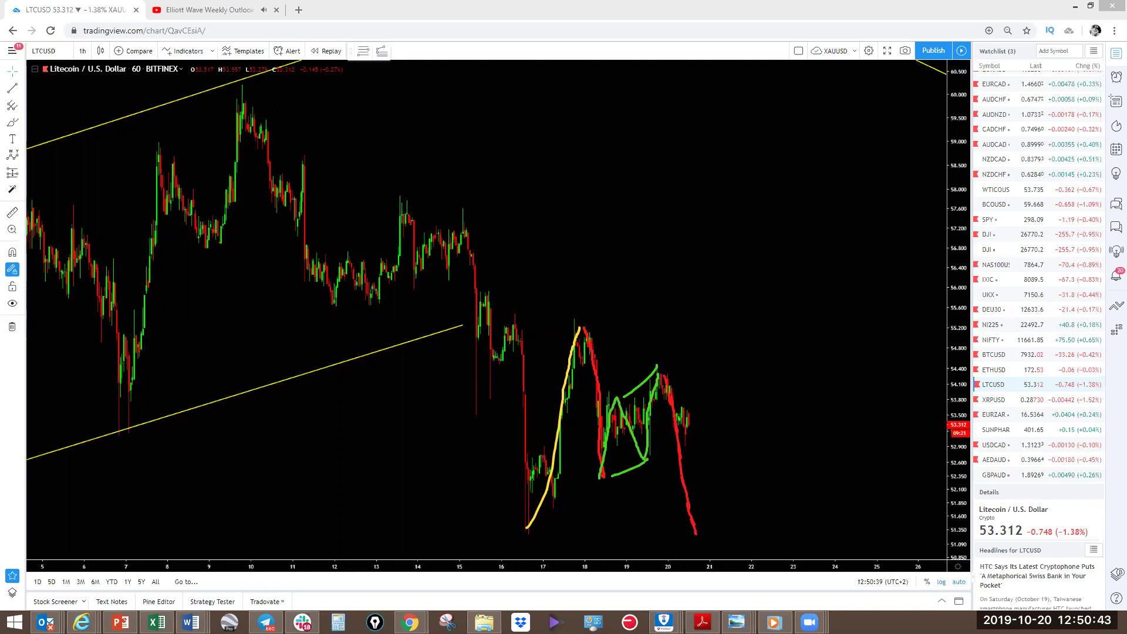
{"action": "left_click_drag", "start_coordinate": [687, 413], "coordinate": [706, 486]}
{"action": "key", "text": "ctrl+shift+7"}
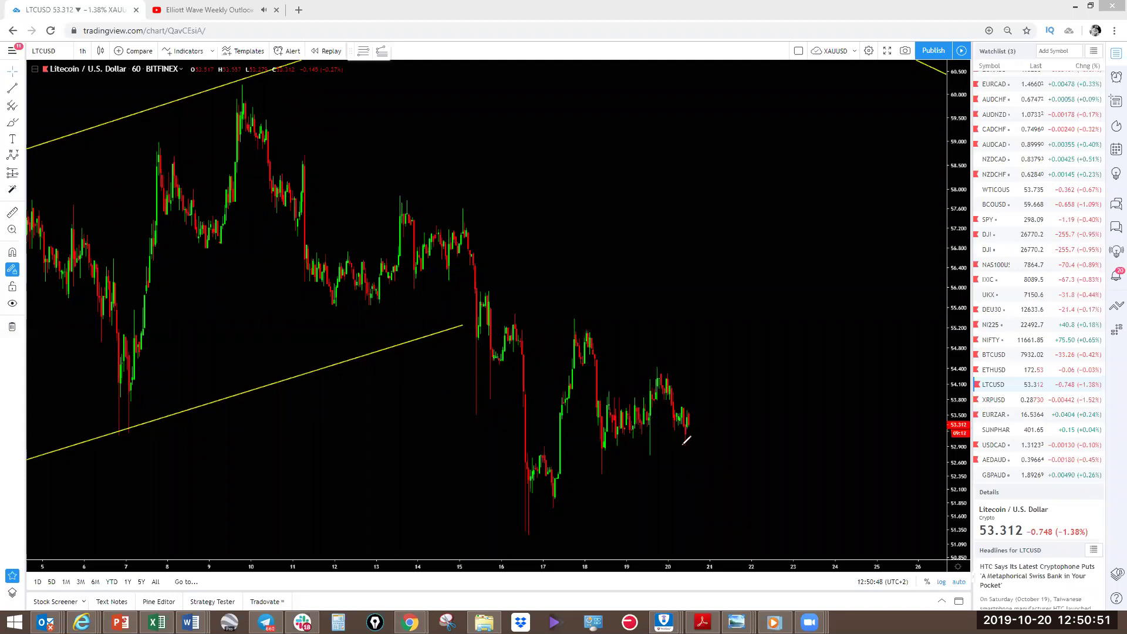
Sketch a stepped yellow drop from the latest LTCUSD candles to below 50.85, then clear it
{"action": "mouse_move", "coordinate": [676, 430]}
{"action": "left_mouse_down"}
{"action": "mouse_move", "coordinate": [692, 423]}
{"action": "mouse_move", "coordinate": [691, 407]}
{"action": "left_mouse_up"}
{"action": "mouse_move", "coordinate": [683, 442]}
{"action": "left_mouse_down"}
{"action": "mouse_move", "coordinate": [699, 413]}
{"action": "mouse_move", "coordinate": [693, 471]}
{"action": "mouse_move", "coordinate": [714, 460]}
{"action": "mouse_move", "coordinate": [721, 567]}
{"action": "left_mouse_up"}
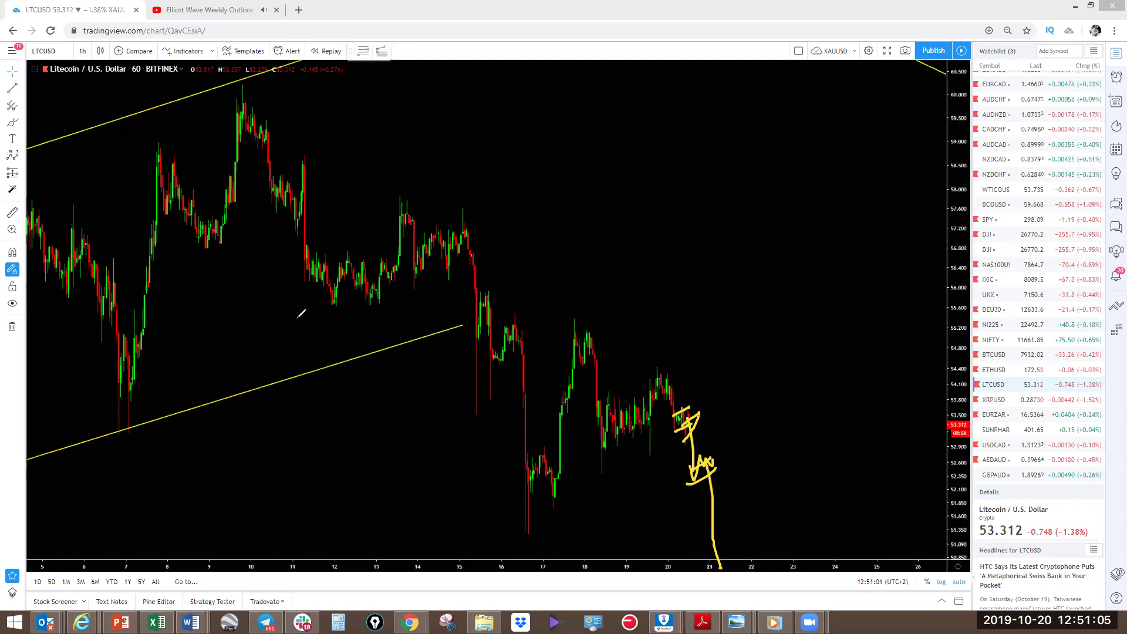
{"action": "key", "text": "Escape"}
Change the LTCUSD chart to the 4-hour interval for a wider view, then to the 1-day interval
{"action": "left_click", "coordinate": [83, 52]}
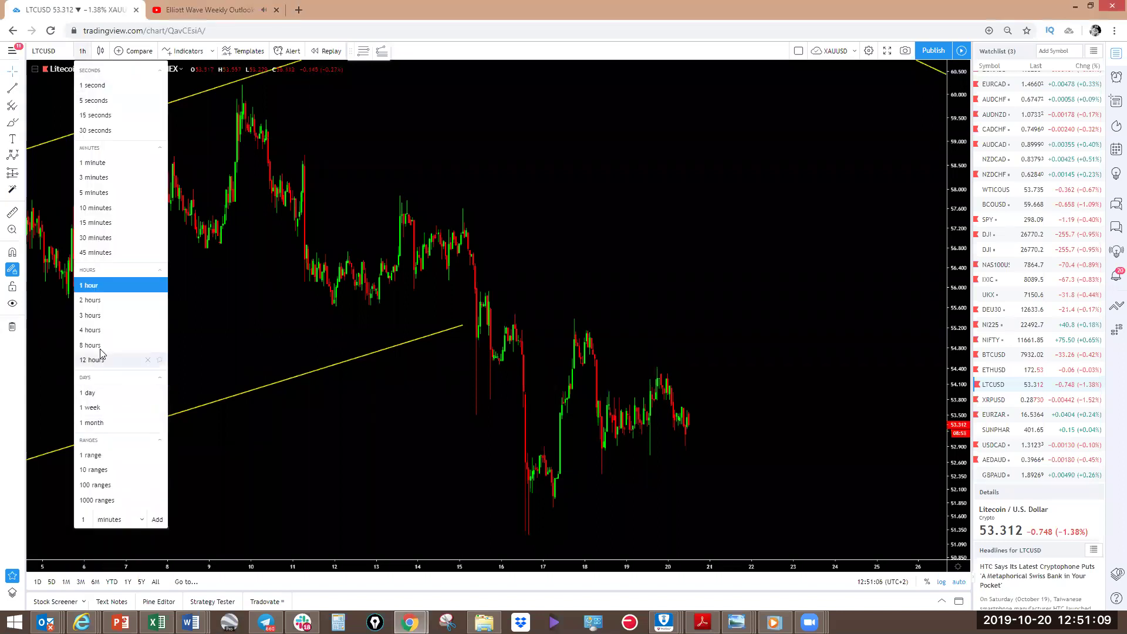
{"action": "left_click", "coordinate": [98, 330]}
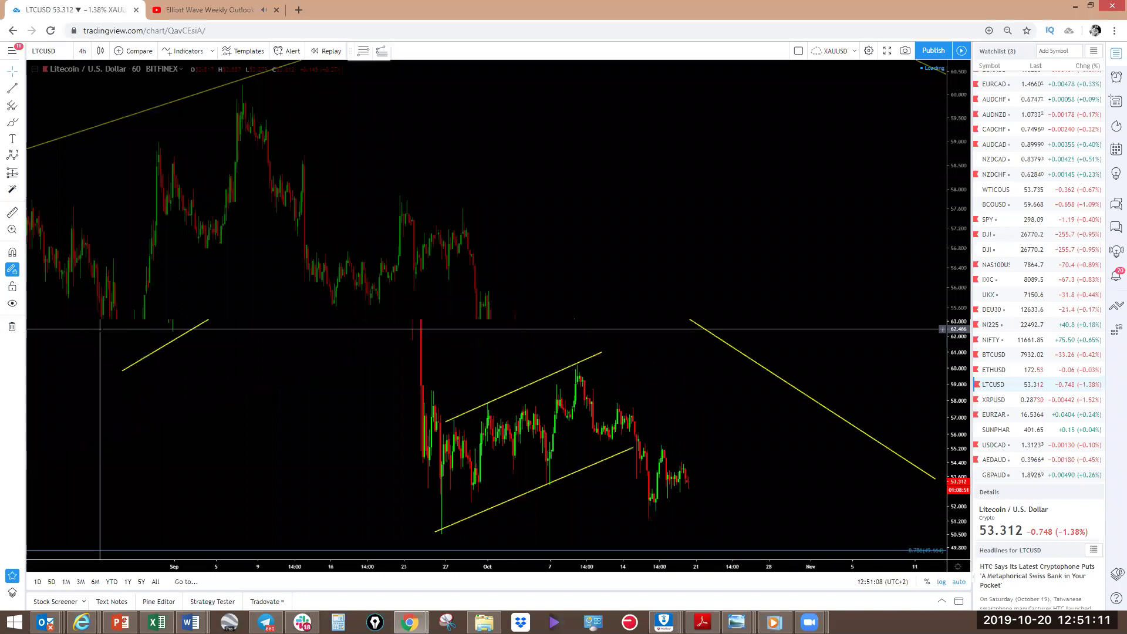
{"action": "scroll", "coordinate": [603, 371], "scroll_direction": "down", "scroll_amount": 4}
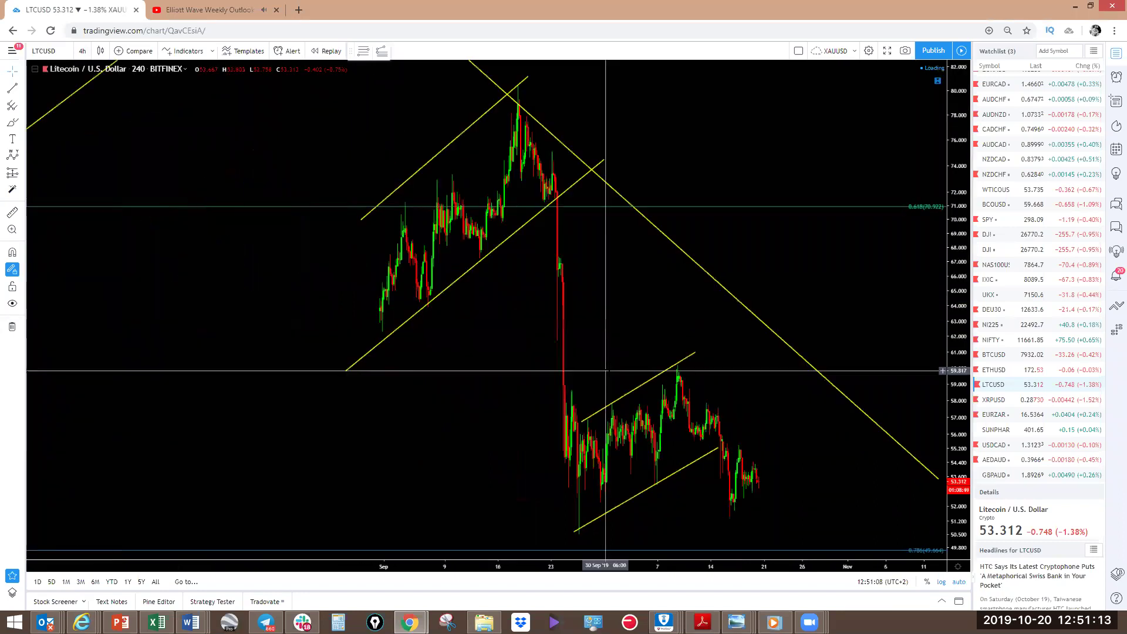
{"action": "left_click", "coordinate": [82, 51]}
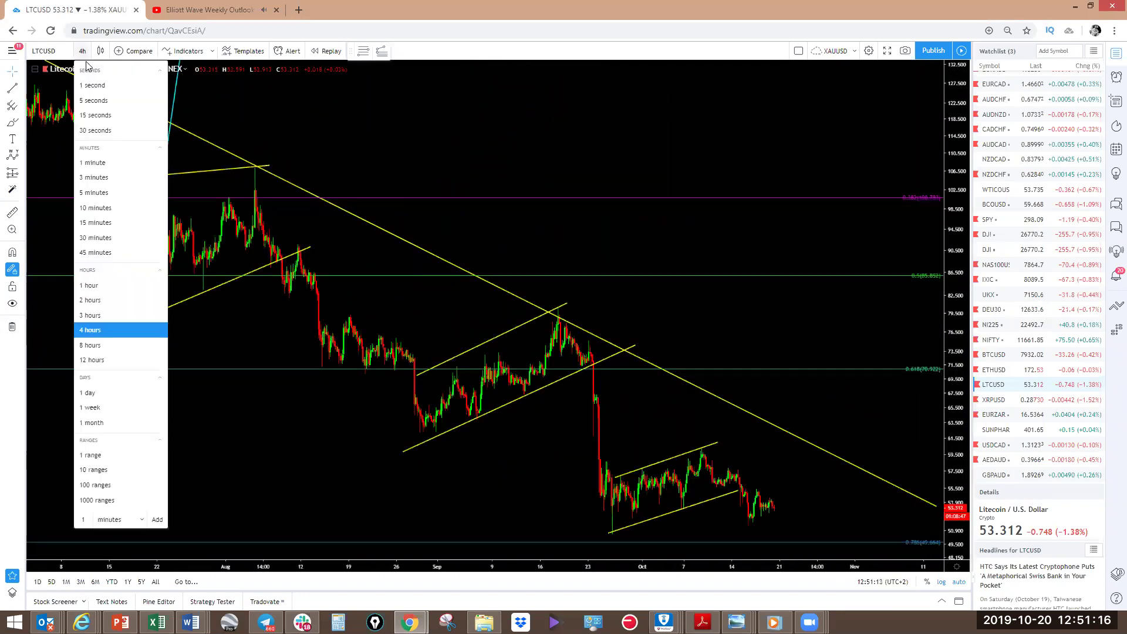
{"action": "left_click", "coordinate": [108, 392]}
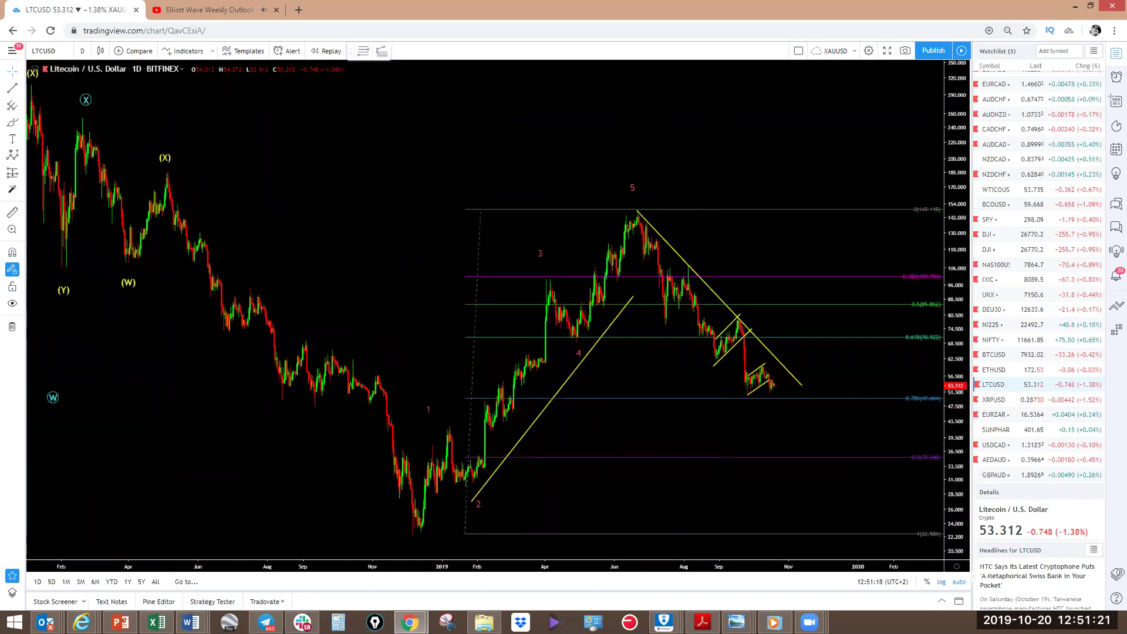
Trace the daily LTCUSD decline from the wave 5 high to about 39.5 in yellow, and sketch a choppy rebound to about 86
{"action": "mouse_move", "coordinate": [636, 218]}
{"action": "left_mouse_down"}
{"action": "mouse_move", "coordinate": [670, 336]}
{"action": "mouse_move", "coordinate": [687, 269]}
{"action": "left_mouse_up"}
{"action": "mouse_move", "coordinate": [703, 311]}
{"action": "left_mouse_down"}
{"action": "mouse_move", "coordinate": [711, 363]}
{"action": "mouse_move", "coordinate": [736, 319]}
{"action": "mouse_move", "coordinate": [763, 428]}
{"action": "mouse_move", "coordinate": [803, 439]}
{"action": "left_mouse_up"}
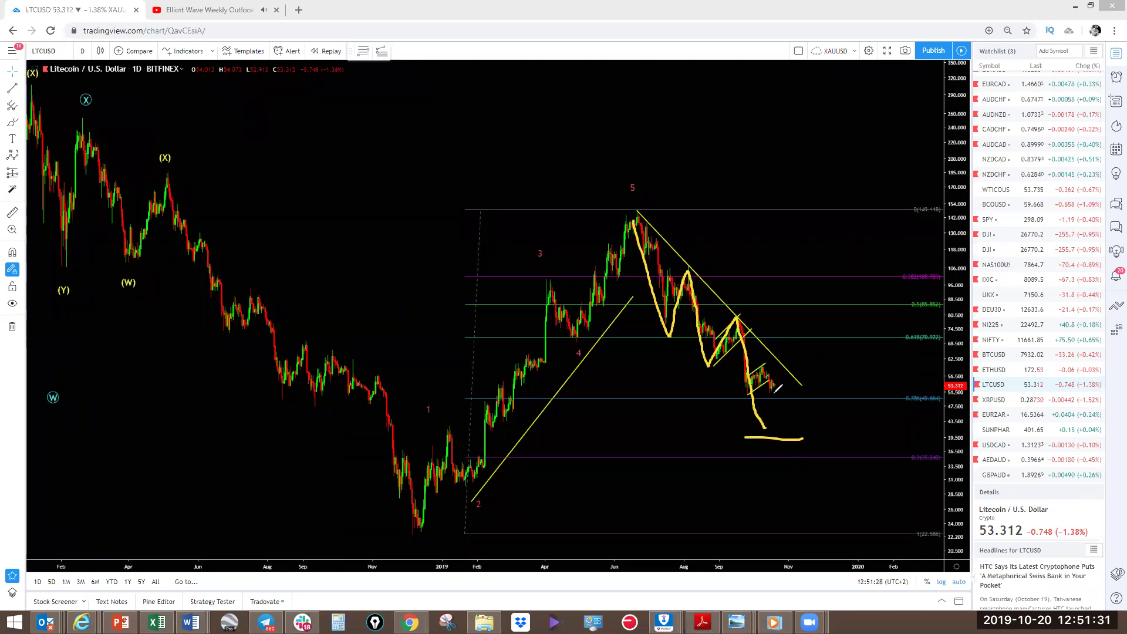
{"action": "mouse_move", "coordinate": [771, 393]}
{"action": "left_mouse_down"}
{"action": "mouse_move", "coordinate": [783, 385]}
{"action": "mouse_move", "coordinate": [788, 430]}
{"action": "mouse_move", "coordinate": [813, 356]}
{"action": "mouse_move", "coordinate": [823, 370]}
{"action": "mouse_move", "coordinate": [874, 303]}
{"action": "left_mouse_up"}
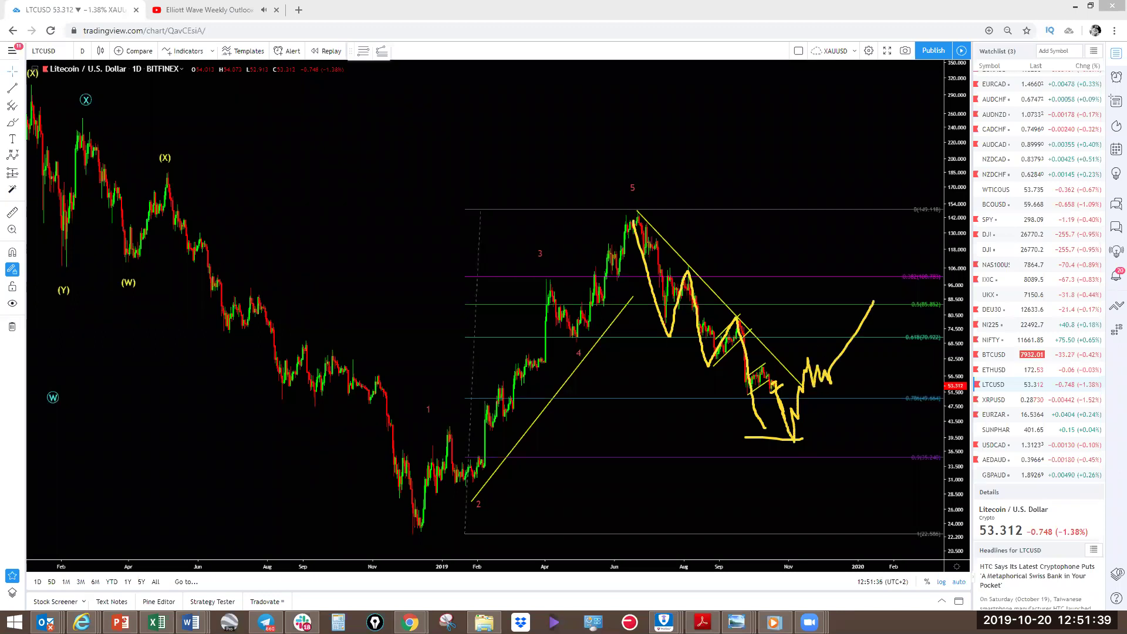
Replace the LTCUSD rebound sketch with a rise from the projected low to about 74.5, interrupted by one pullback
{"action": "key", "text": "ctrl+z"}
{"action": "mouse_move", "coordinate": [777, 443]}
{"action": "left_mouse_down"}
{"action": "mouse_move", "coordinate": [828, 376]}
{"action": "mouse_move", "coordinate": [836, 329]}
{"action": "left_mouse_up"}
{"action": "left_click_drag", "start_coordinate": [765, 427], "coordinate": [778, 442]}
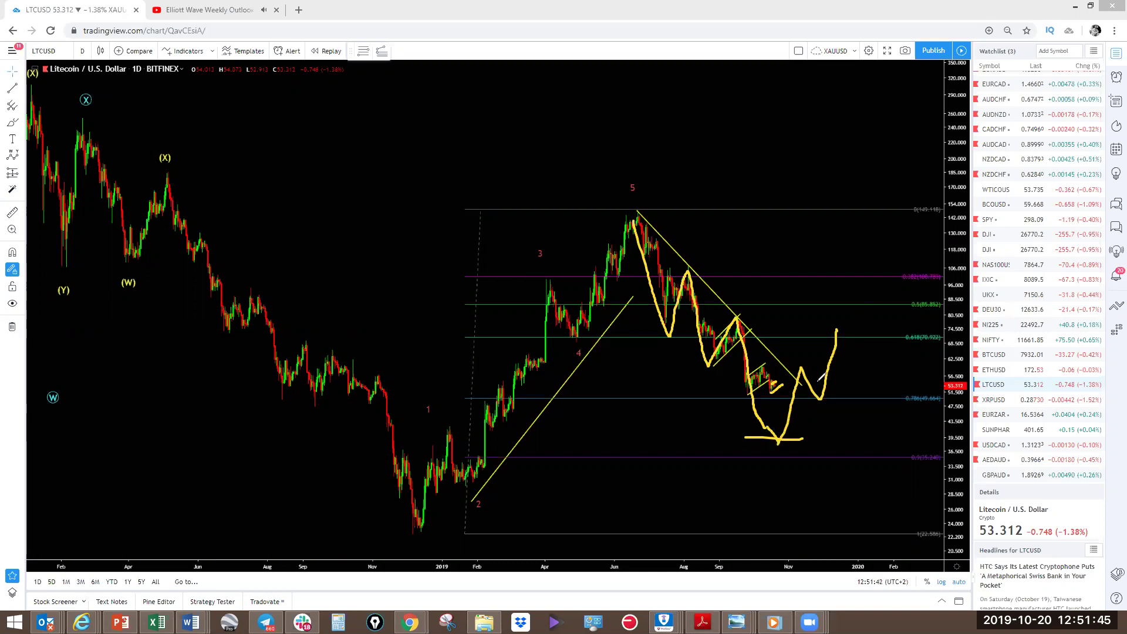
Scribble in the pullback, outline the LTCUSD rebound in red followed by a drop to about 31, then clear the sketch
{"action": "mouse_move", "coordinate": [821, 380]}
{"action": "left_mouse_down"}
{"action": "mouse_move", "coordinate": [806, 388]}
{"action": "mouse_move", "coordinate": [828, 381]}
{"action": "mouse_move", "coordinate": [826, 398]}
{"action": "left_mouse_up"}
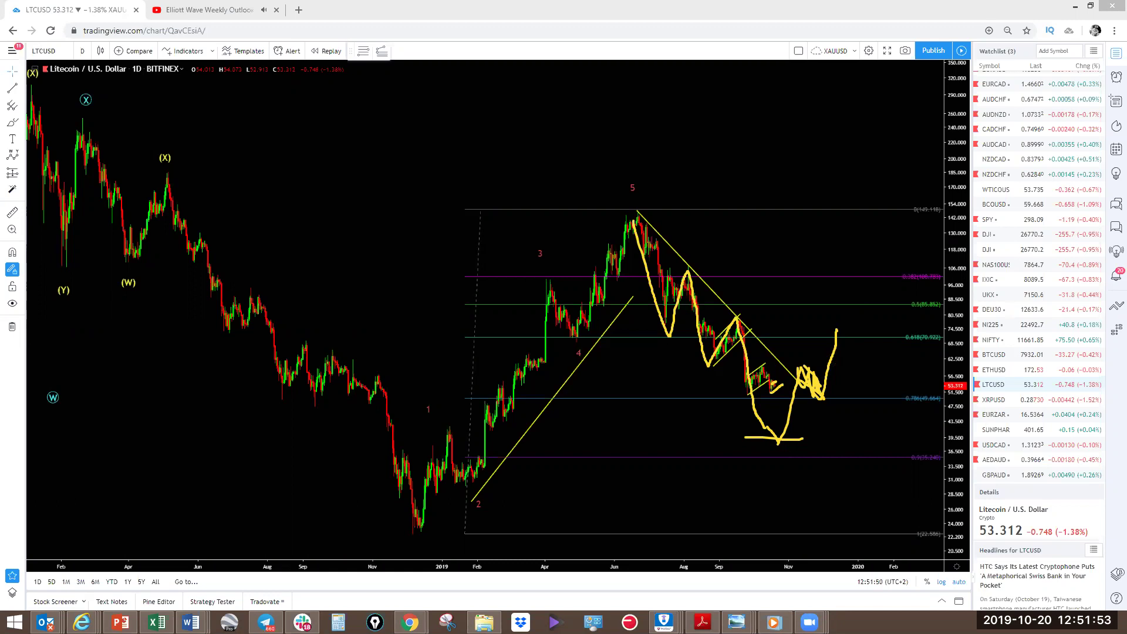
{"action": "mouse_move", "coordinate": [777, 445]}
{"action": "left_mouse_down"}
{"action": "mouse_move", "coordinate": [825, 402]}
{"action": "mouse_move", "coordinate": [852, 352]}
{"action": "mouse_move", "coordinate": [860, 475]}
{"action": "left_mouse_up"}
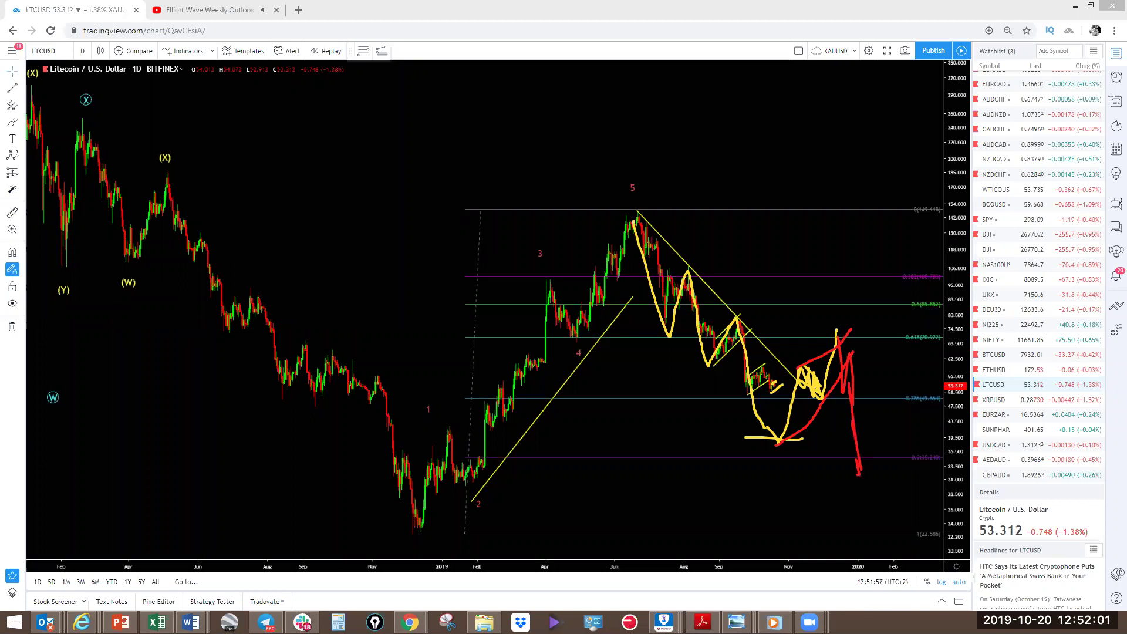
{"action": "key", "text": "Escape"}
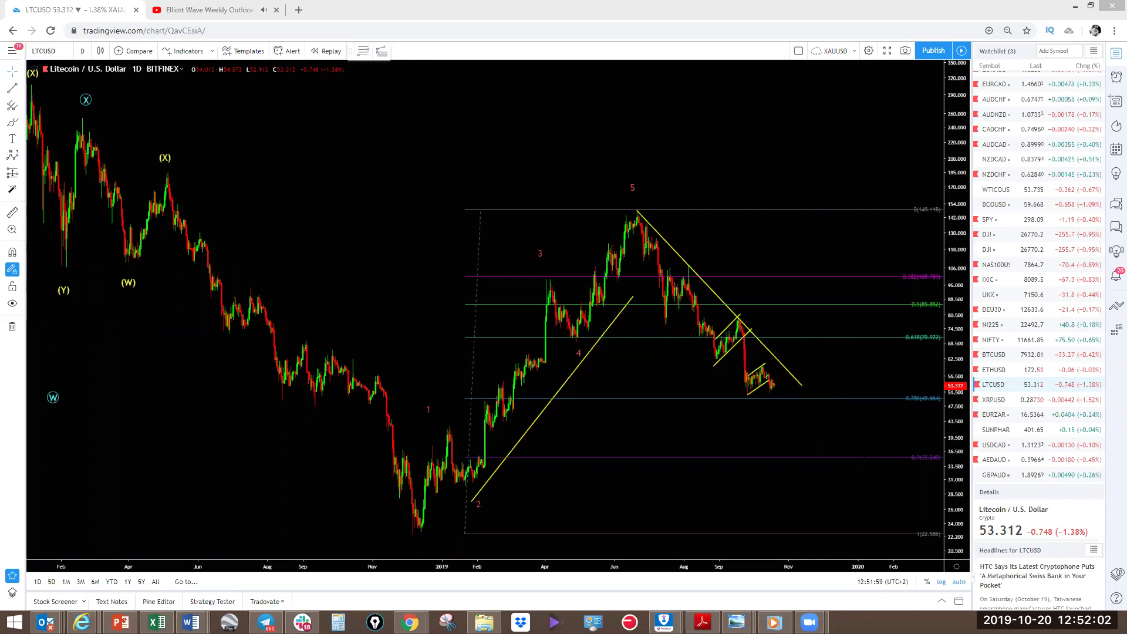
Open the XRPUSD chart, sketch a yellow rise and pullback leading to about 0.52, mark the (C) target level, then clear the sketch
{"action": "left_click", "coordinate": [1000, 401]}
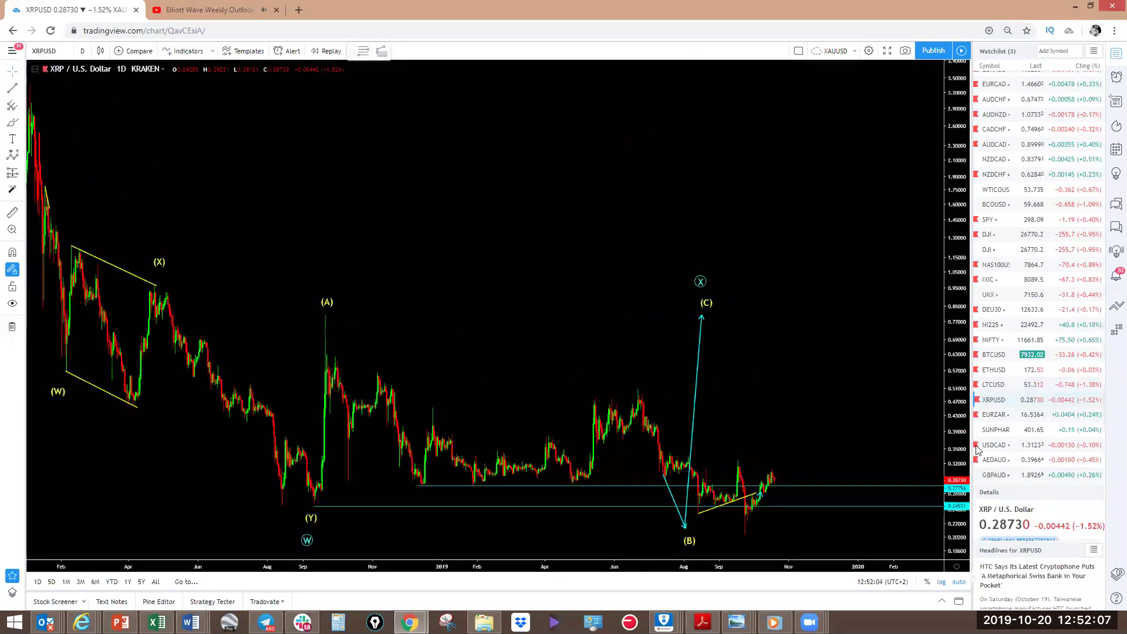
{"action": "left_click_drag", "start_coordinate": [956, 496], "coordinate": [956, 442]}
{"action": "left_click_drag", "start_coordinate": [864, 449], "coordinate": [858, 343]}
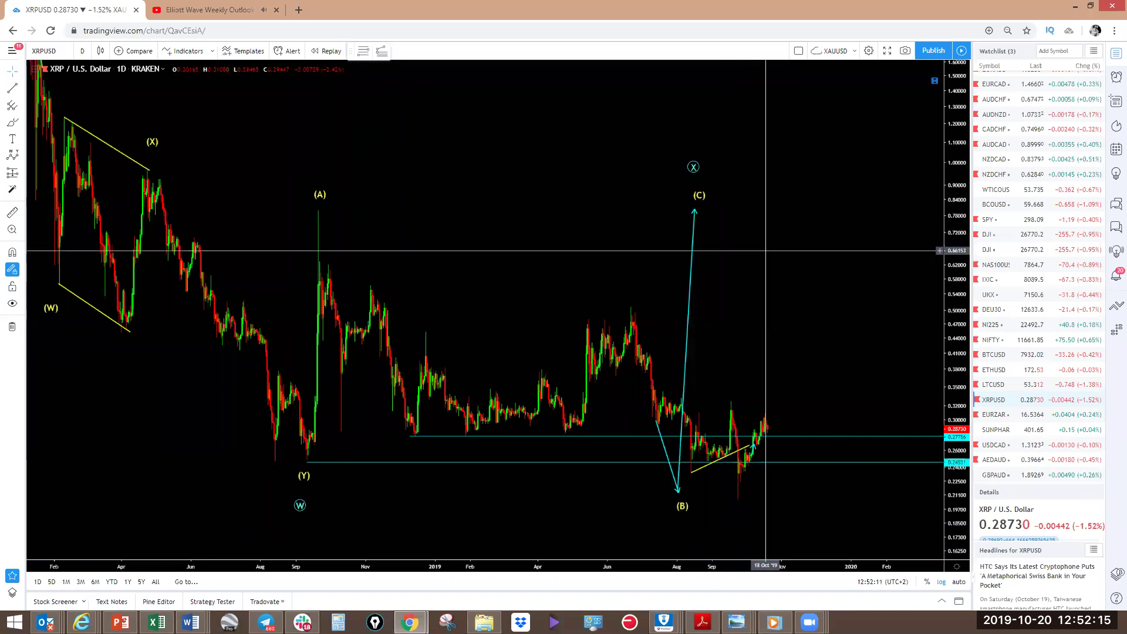
{"action": "mouse_move", "coordinate": [731, 502]}
{"action": "left_mouse_down"}
{"action": "mouse_move", "coordinate": [766, 423]}
{"action": "mouse_move", "coordinate": [788, 447]}
{"action": "mouse_move", "coordinate": [793, 432]}
{"action": "mouse_move", "coordinate": [796, 454]}
{"action": "mouse_move", "coordinate": [808, 301]}
{"action": "left_mouse_up"}
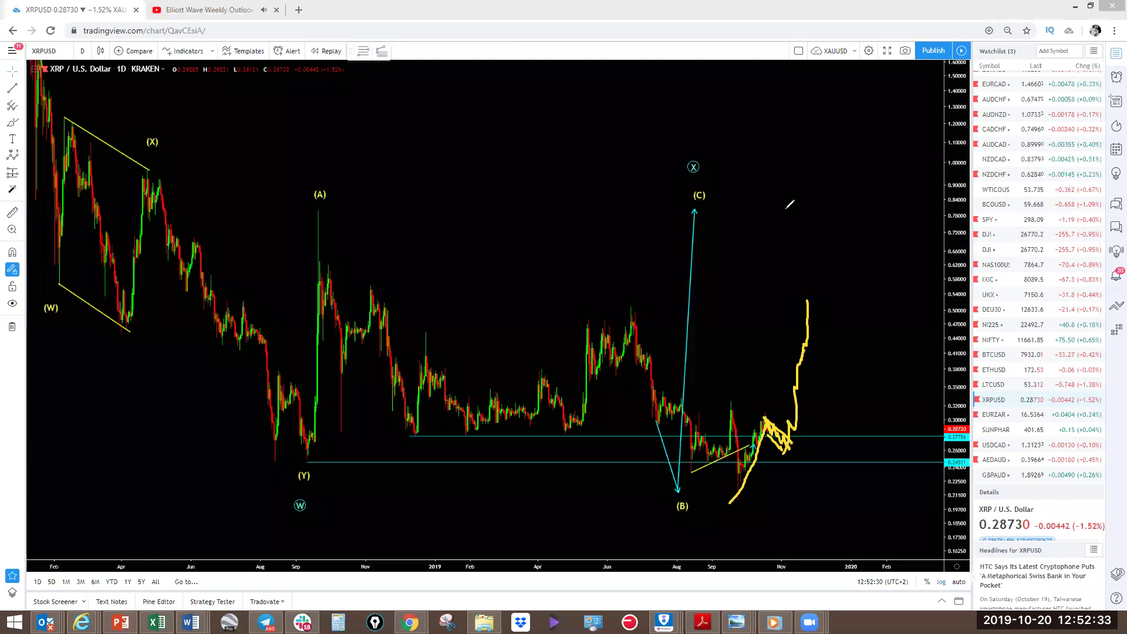
{"action": "left_click_drag", "start_coordinate": [771, 198], "coordinate": [770, 197]}
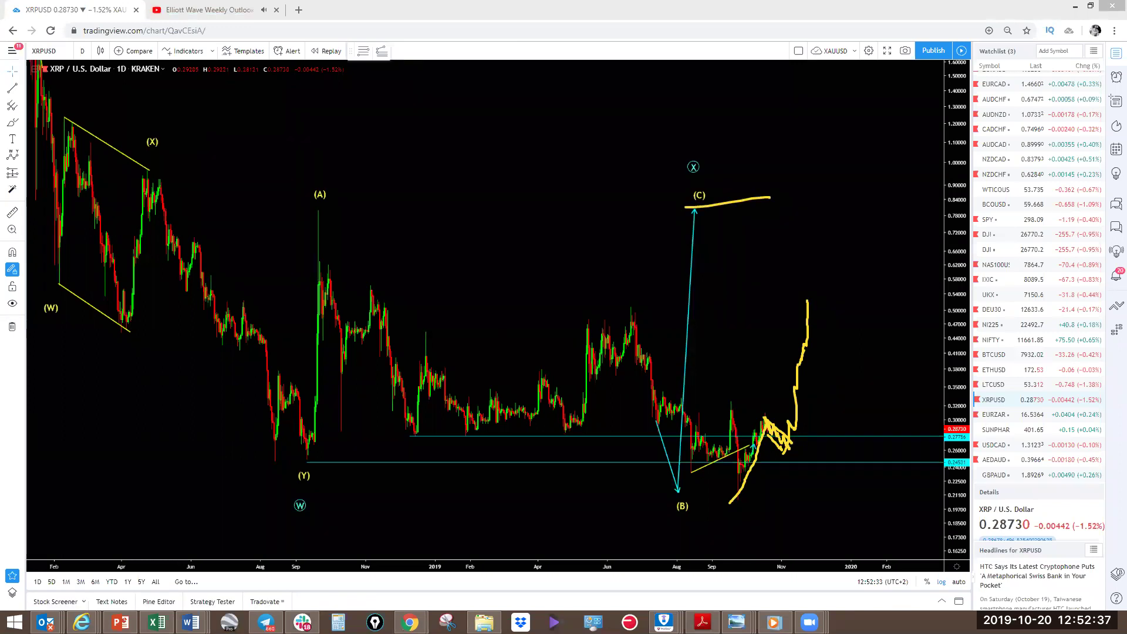
{"action": "key", "text": "ctrl+shift+7"}
Sketch an XRPUSD pullback to about 0.25 followed by a stepped rally to about 0.49, then undo both strokes
{"action": "left_click_drag", "start_coordinate": [762, 418], "coordinate": [799, 500]}
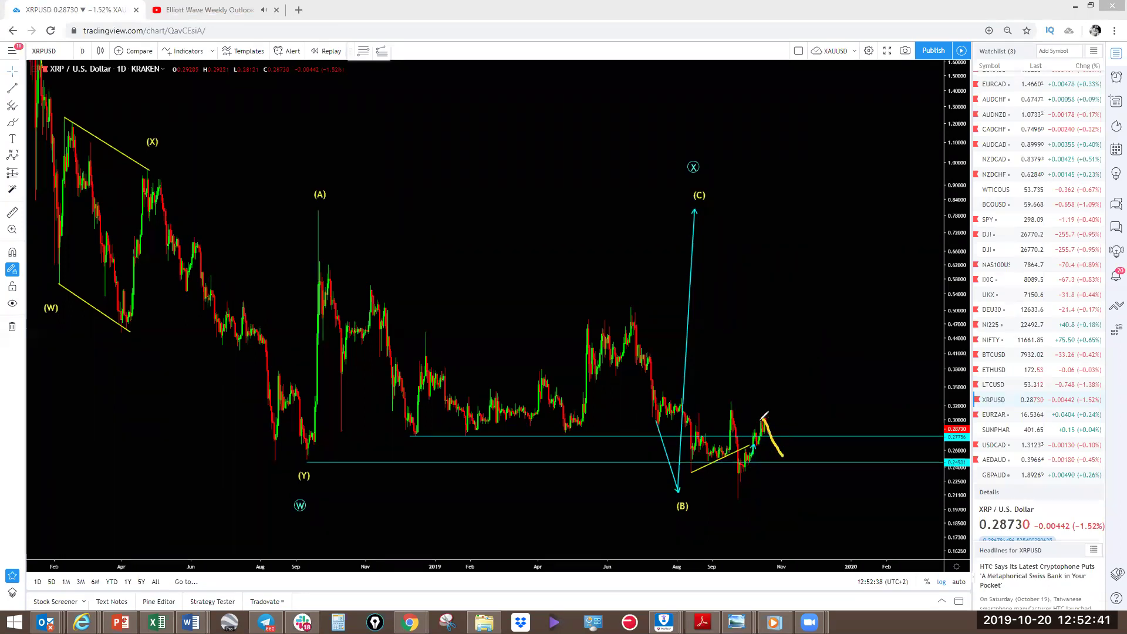
{"action": "left_click_drag", "start_coordinate": [783, 461], "coordinate": [803, 317]}
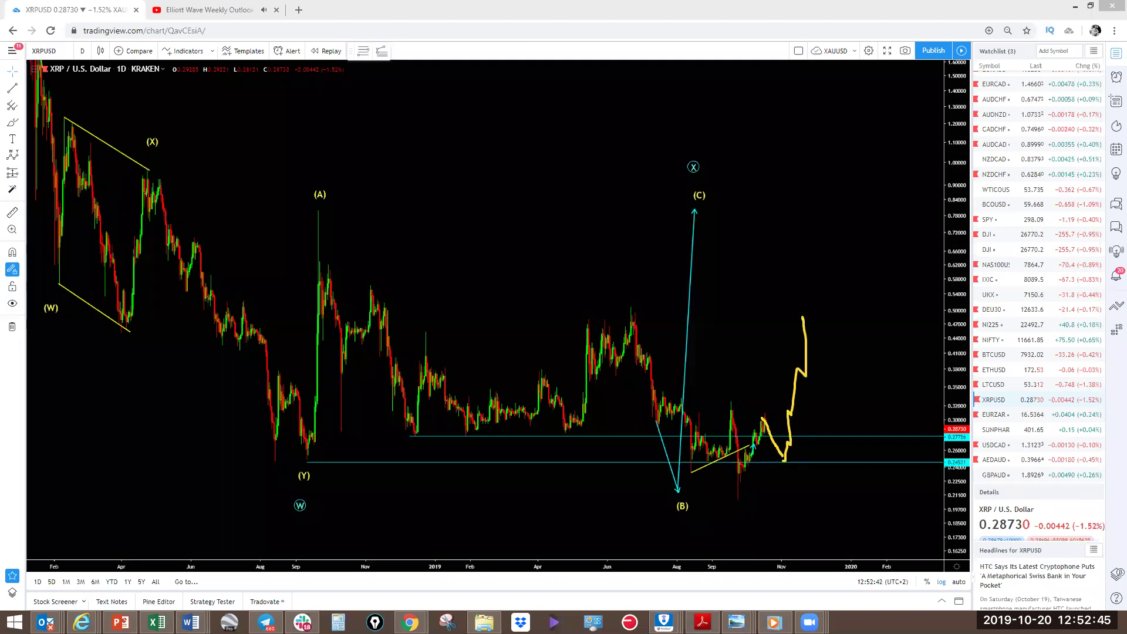
{"action": "key", "text": "ctrl+z"}
{"action": "key", "text": "ctrl+z"}
{"action": "left_click", "coordinate": [820, 312]}
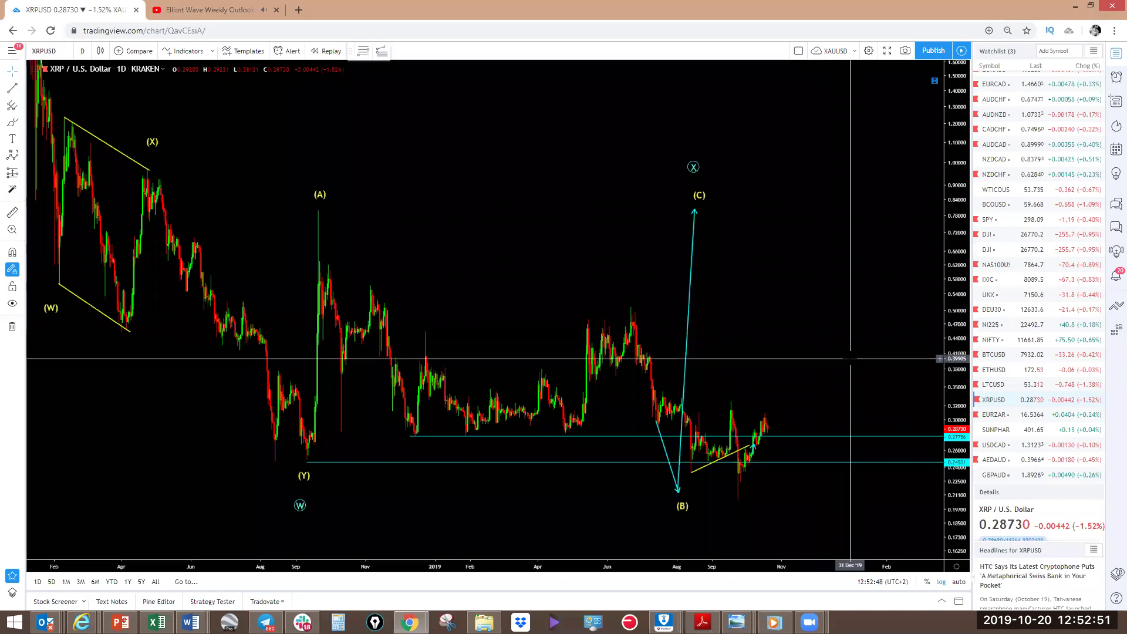
Open the daily SPY chart, sketch a short yellow rise from the latest candles to about 310, then remove it
{"action": "left_click", "coordinate": [991, 222]}
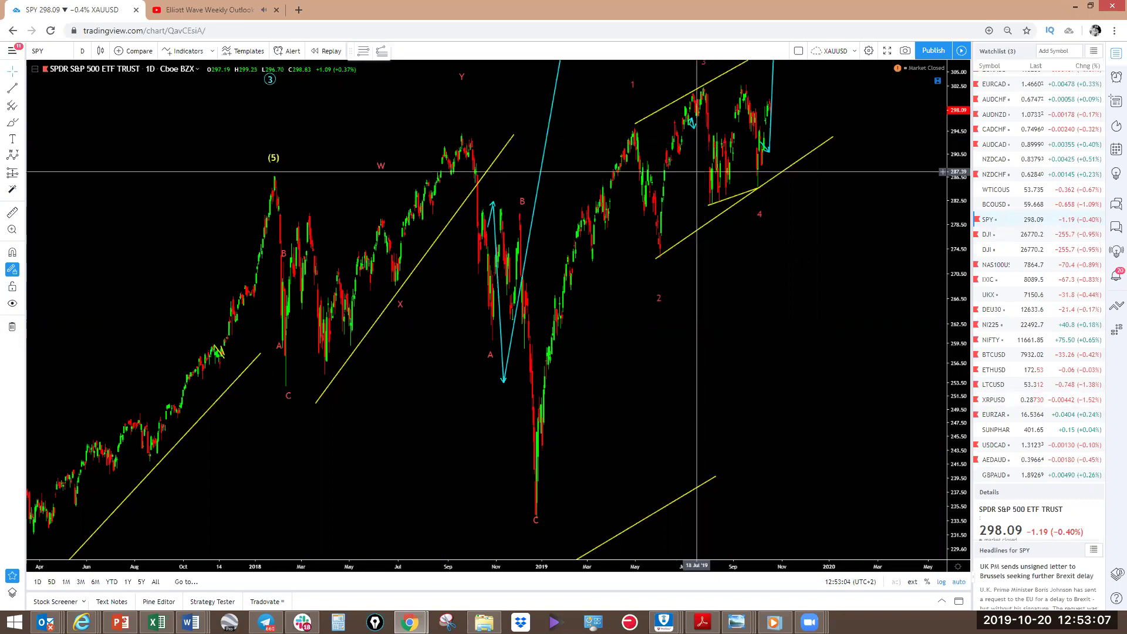
{"action": "scroll", "coordinate": [701, 259], "scroll_direction": "down", "scroll_amount": 3}
{"action": "left_click_drag", "start_coordinate": [953, 192], "coordinate": [947, 320]}
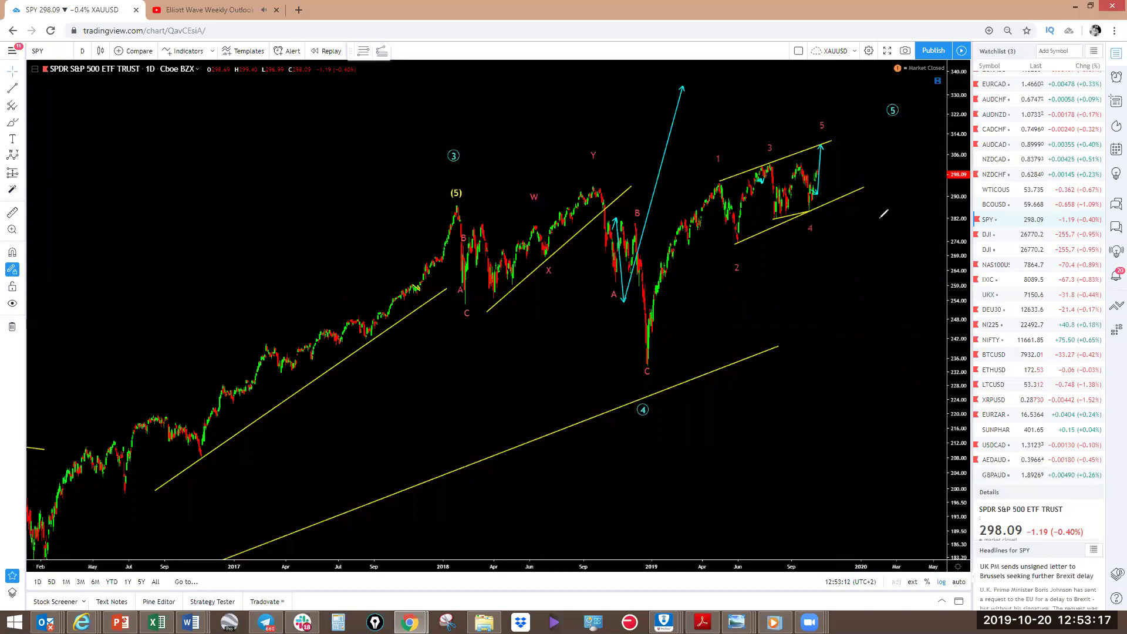
{"action": "left_click_drag", "start_coordinate": [820, 172], "coordinate": [831, 142]}
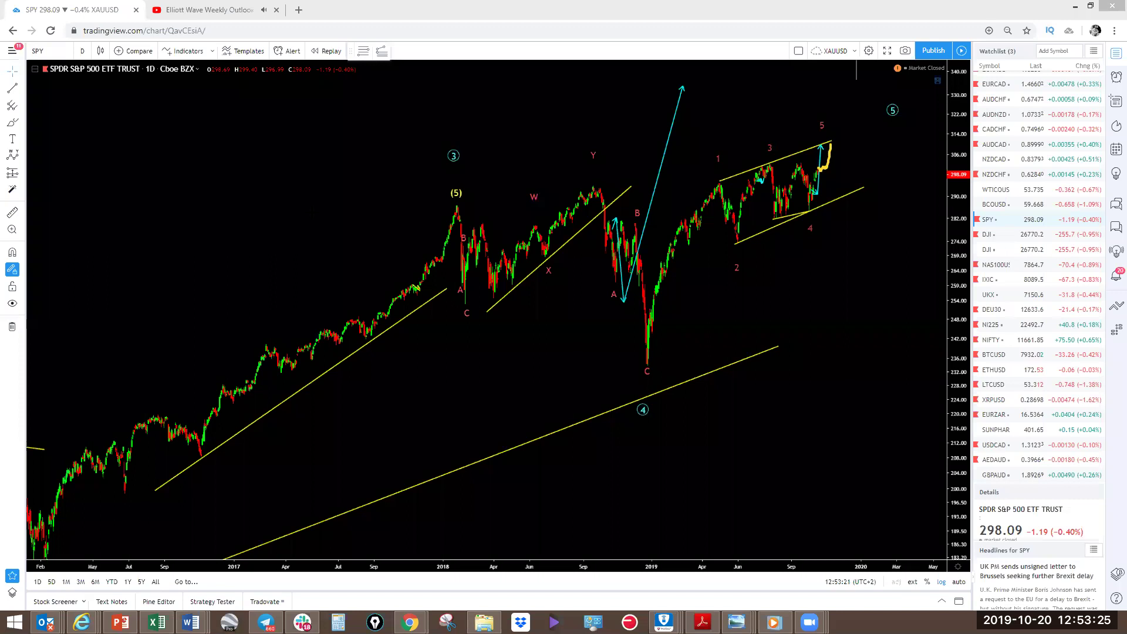
{"action": "key", "text": "ctrl+z"}
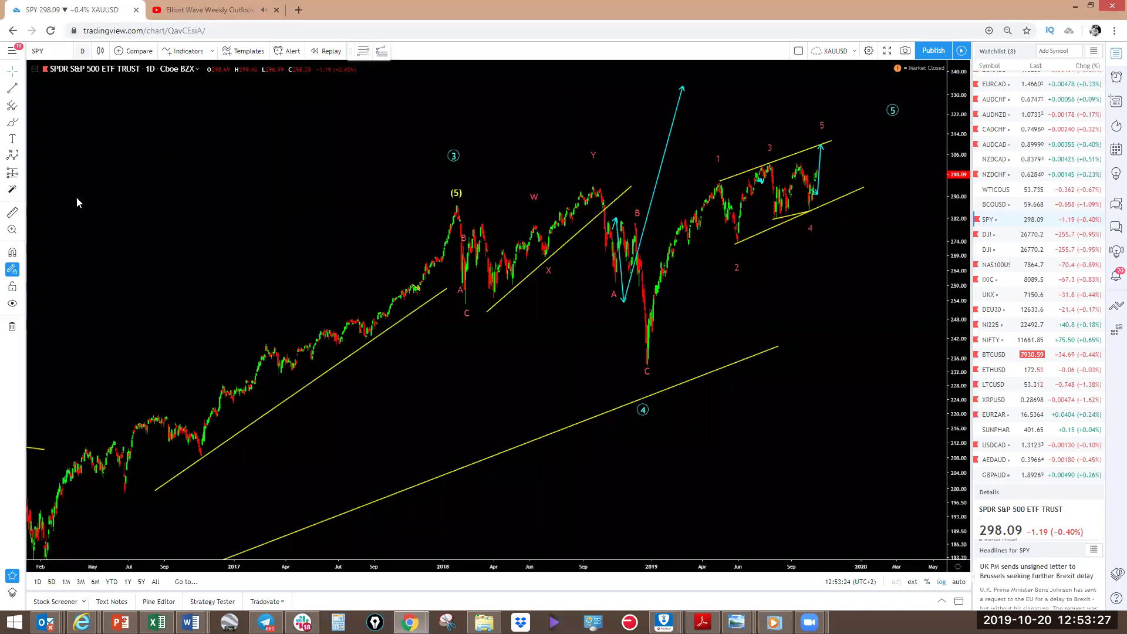
Show the indicator panes below the SPY chart and sketch the rise from the circled wave 4 low to about 315
{"action": "left_click", "coordinate": [82, 51]}
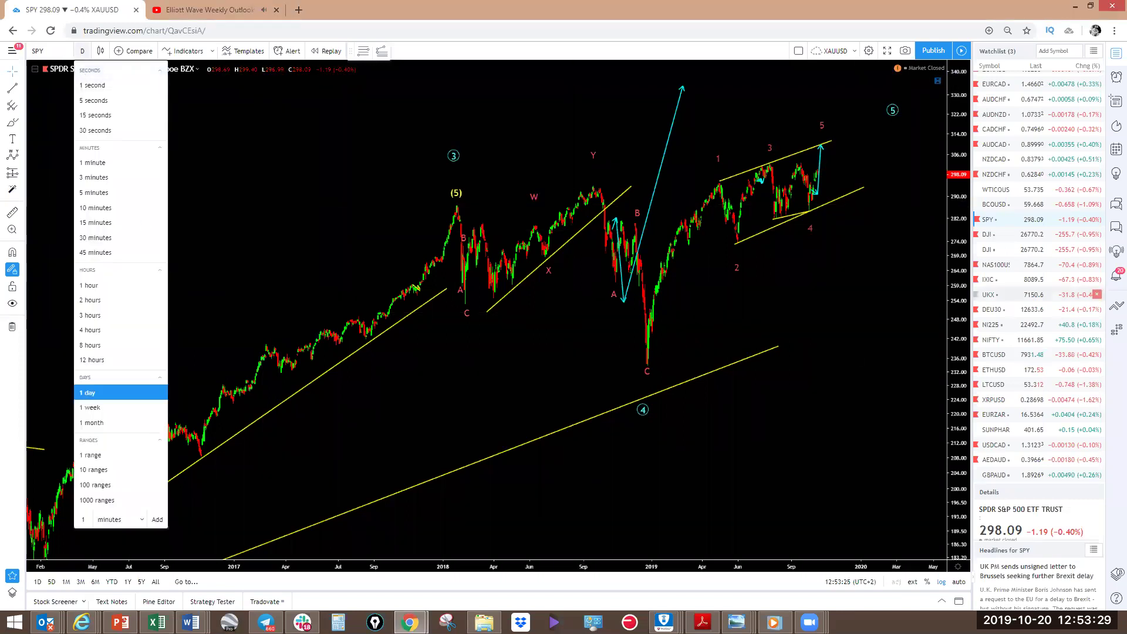
{"action": "left_click", "coordinate": [808, 280]}
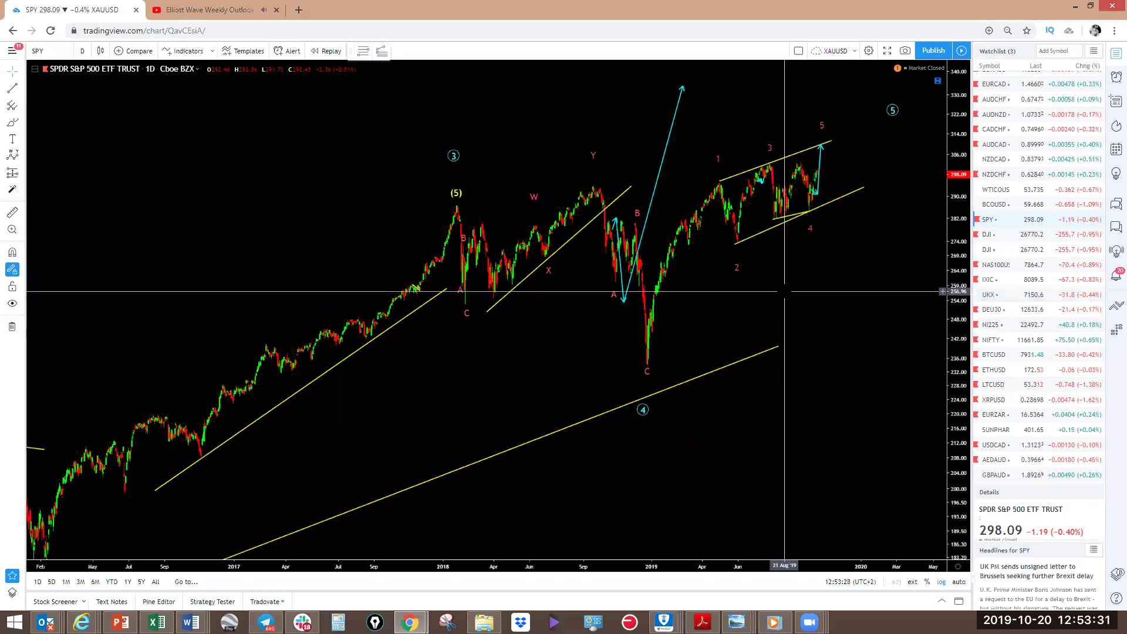
{"action": "double_click", "coordinate": [785, 291]}
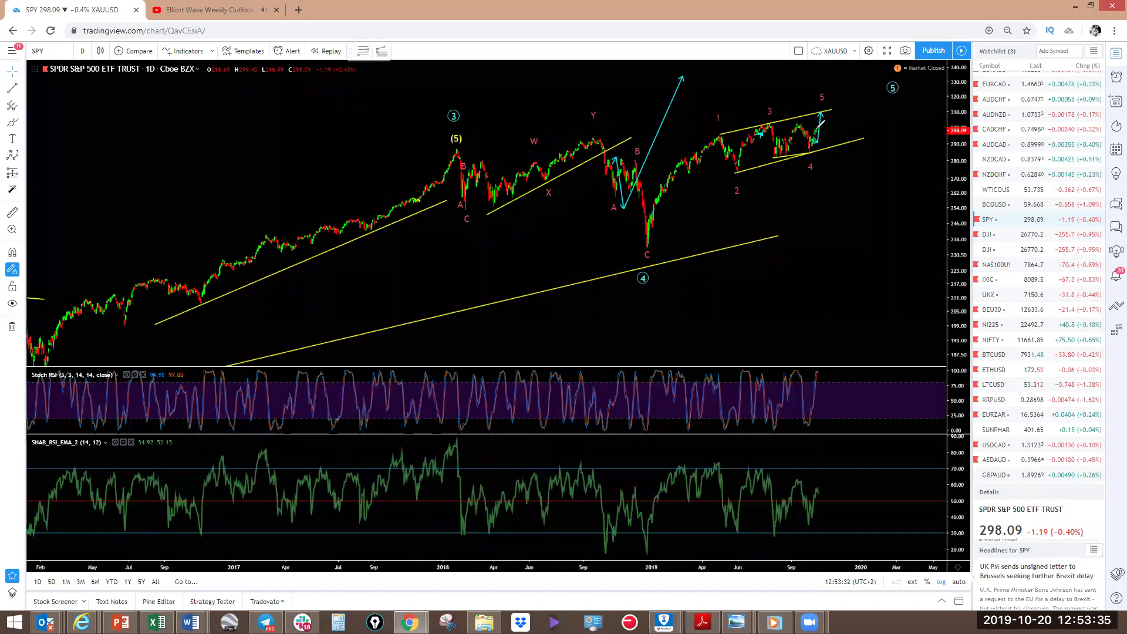
{"action": "mouse_move", "coordinate": [649, 244]}
{"action": "left_mouse_down"}
{"action": "mouse_move", "coordinate": [734, 154]}
{"action": "mouse_move", "coordinate": [816, 105]}
{"action": "left_mouse_up"}
{"action": "left_click_drag", "start_coordinate": [823, 66], "coordinate": [825, 77]}
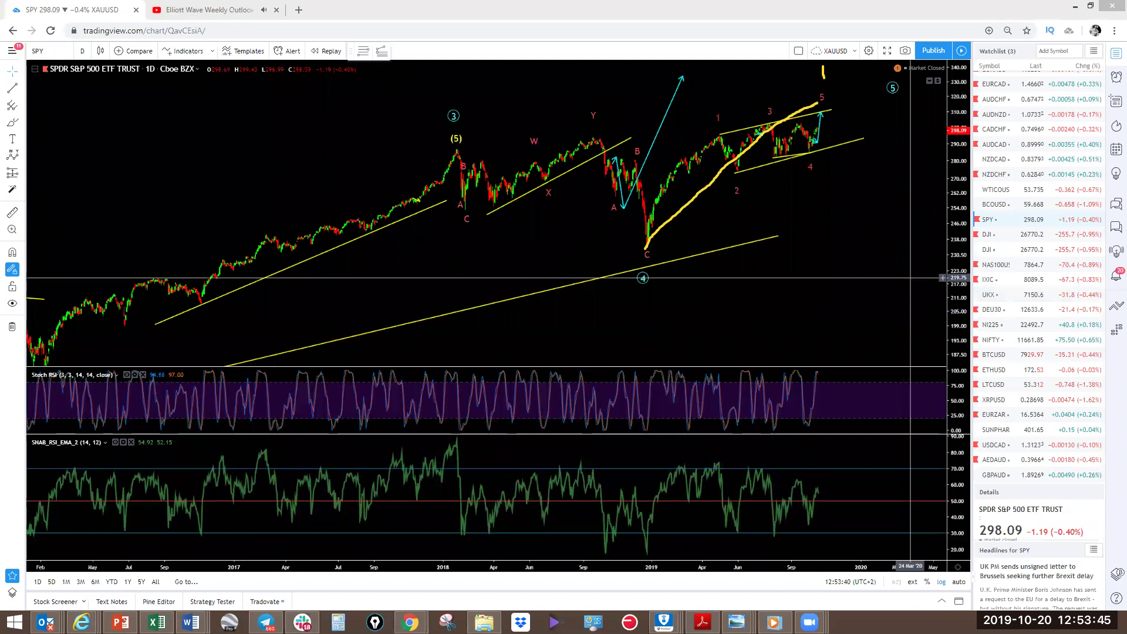
Maximize the SPY price pane and examine the daily wave count back to 2008
{"action": "double_click", "coordinate": [848, 276]}
{"action": "scroll", "coordinate": [848, 276], "scroll_direction": "down", "scroll_amount": 5}
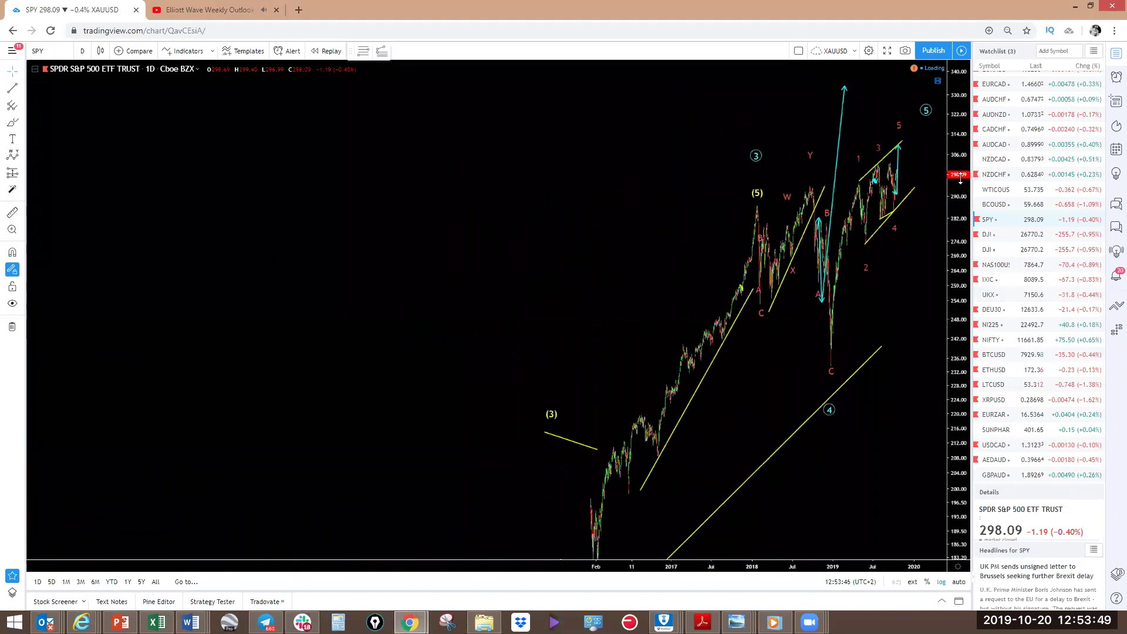
{"action": "scroll", "coordinate": [946, 388], "scroll_direction": "down", "scroll_amount": 5}
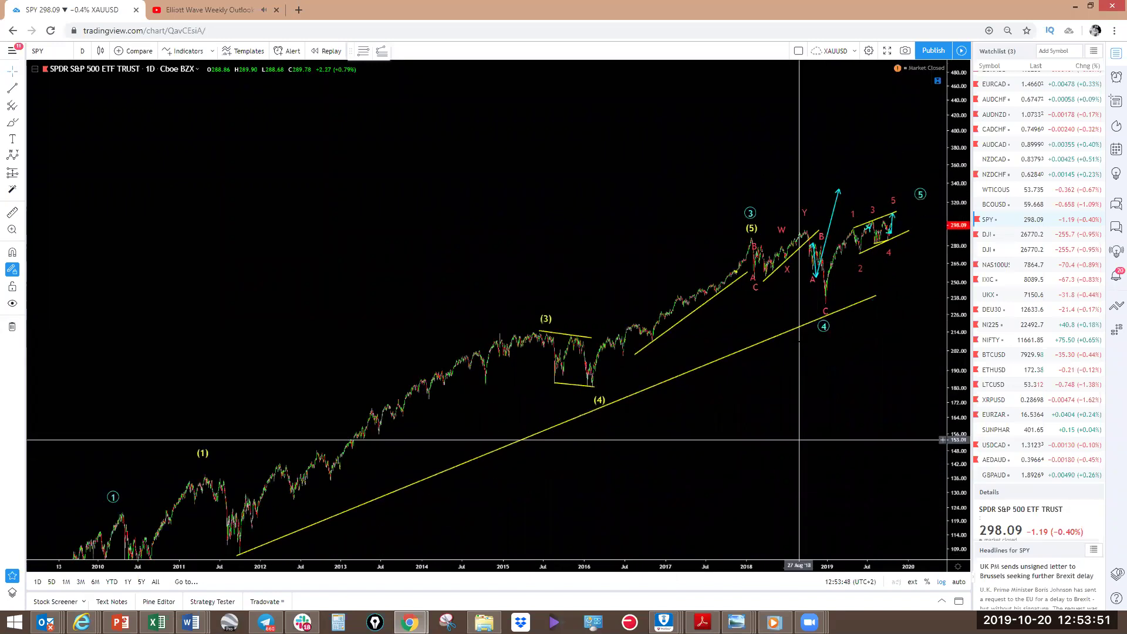
{"action": "scroll", "coordinate": [796, 329], "scroll_direction": "down", "scroll_amount": 3}
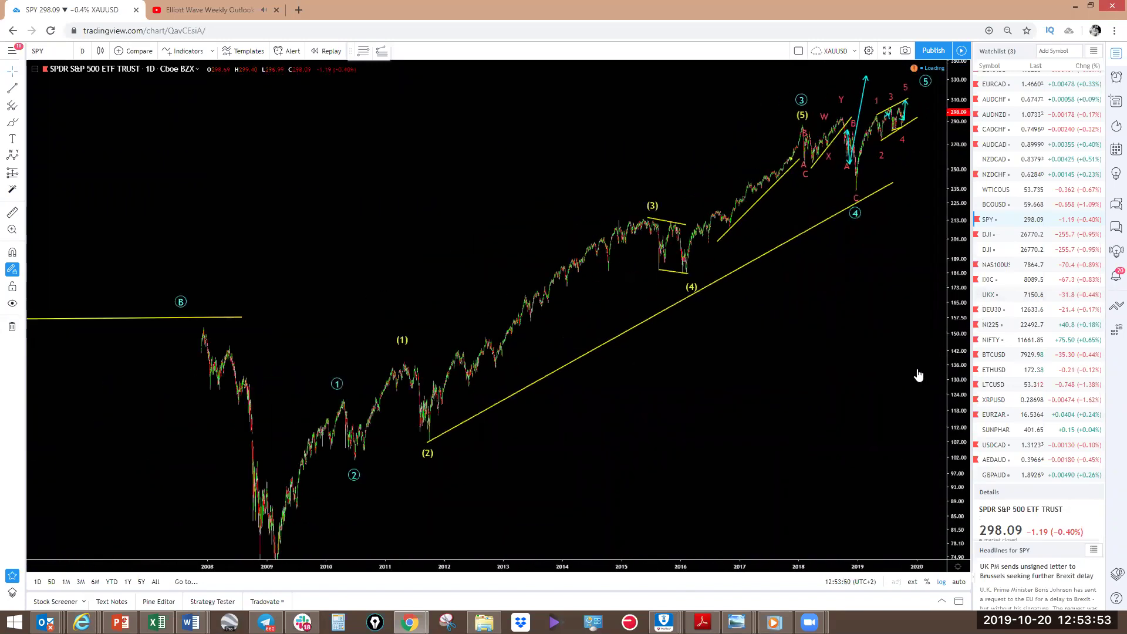
Sketch a rise from the circled wave 4 low to about 345 on the daily SPY chart, then undo it
{"action": "left_click_drag", "start_coordinate": [919, 375], "coordinate": [711, 386]}
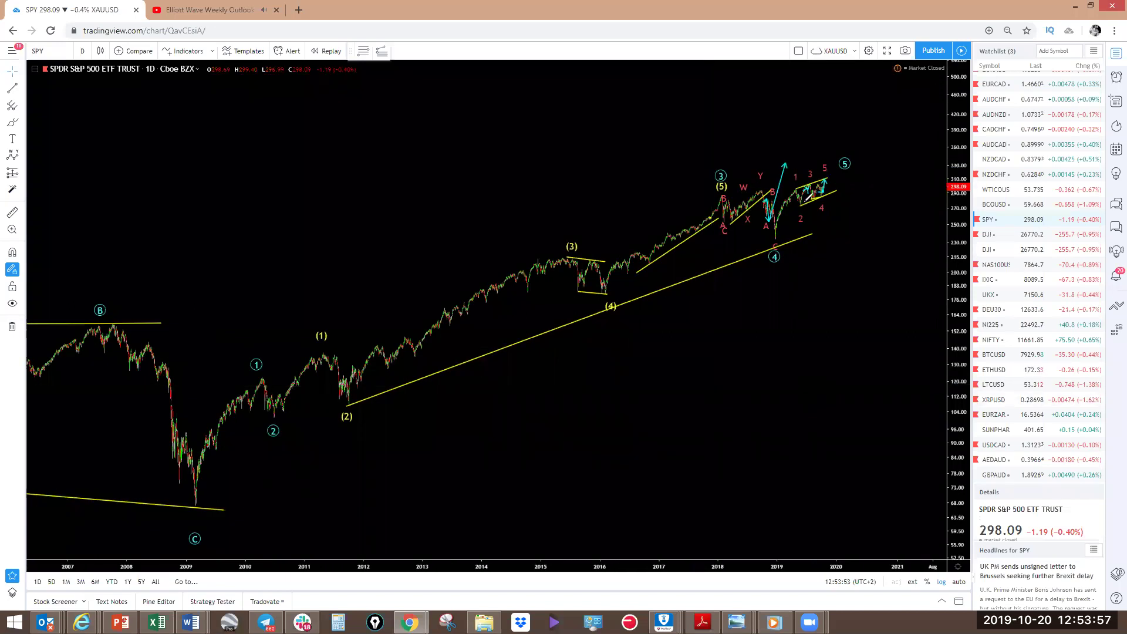
{"action": "left_click_drag", "start_coordinate": [774, 239], "coordinate": [850, 160]}
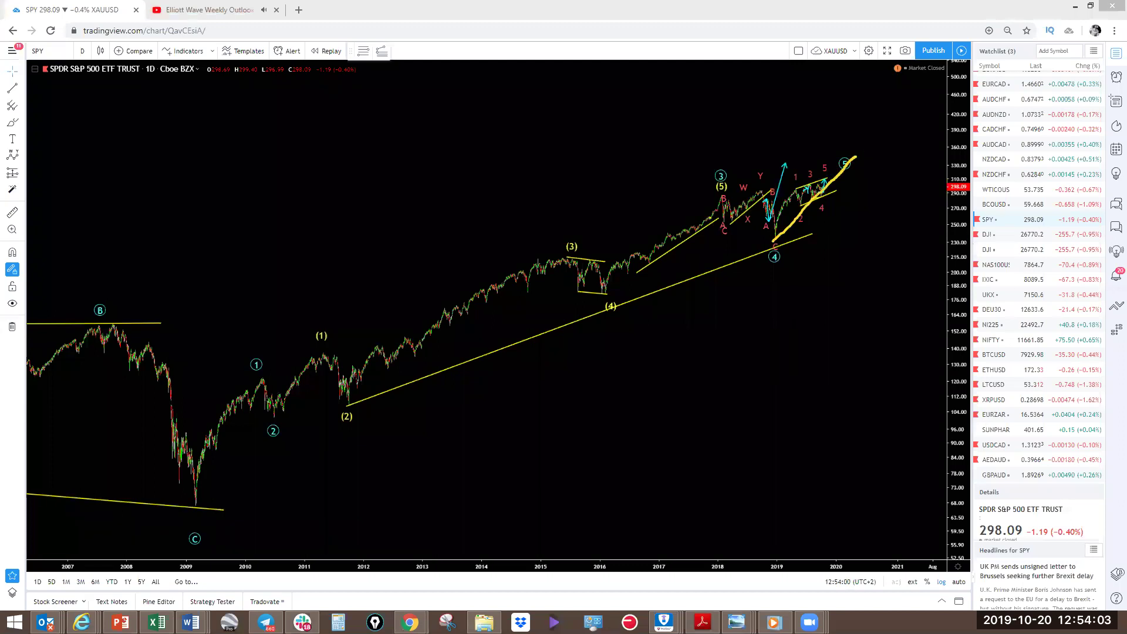
{"action": "key", "text": "ctrl+z"}
Sketch the 2009–2010 wave 1 rise and a matching rally from the circled wave 4 low to about 370, then remove the strokes
{"action": "mouse_move", "coordinate": [190, 505]}
{"action": "left_mouse_down"}
{"action": "mouse_move", "coordinate": [249, 388]}
{"action": "mouse_move", "coordinate": [269, 377]}
{"action": "left_mouse_up"}
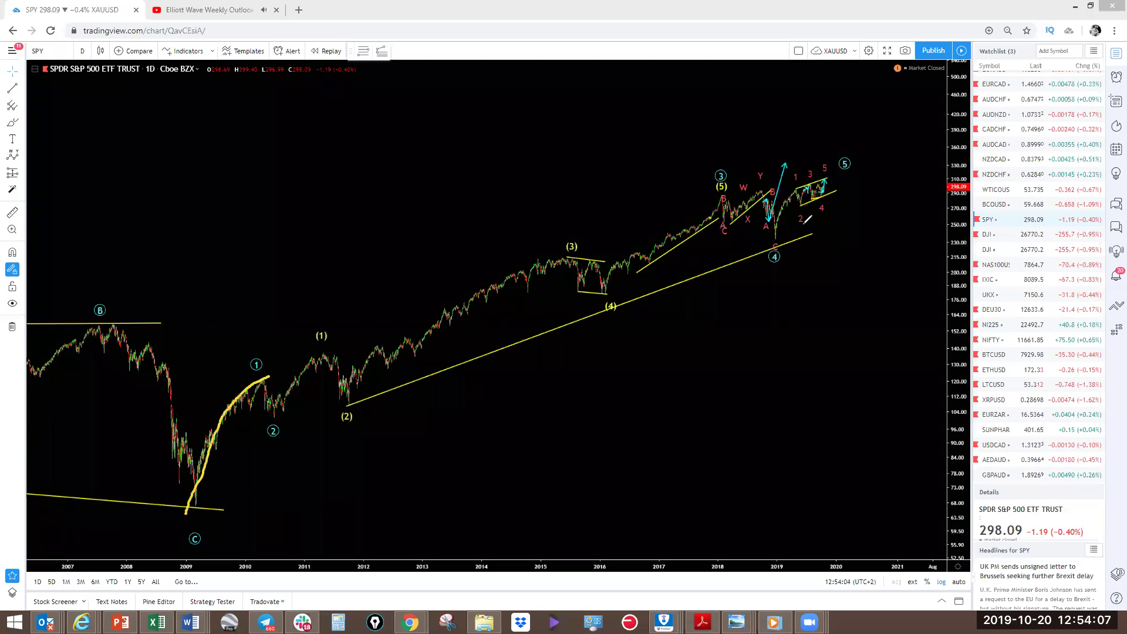
{"action": "left_click_drag", "start_coordinate": [775, 242], "coordinate": [863, 147]}
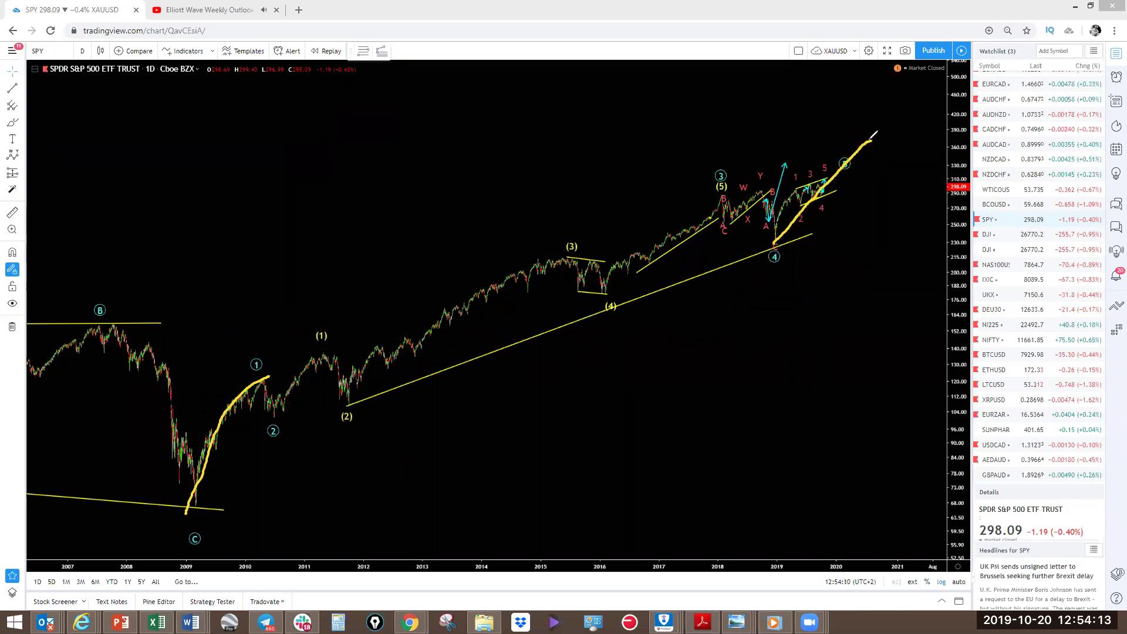
{"action": "left_click_drag", "start_coordinate": [863, 140], "coordinate": [902, 144]}
{"action": "key", "text": "ctrl+z"}
{"action": "key", "text": "ctrl+z"}
{"action": "key", "text": "Escape"}
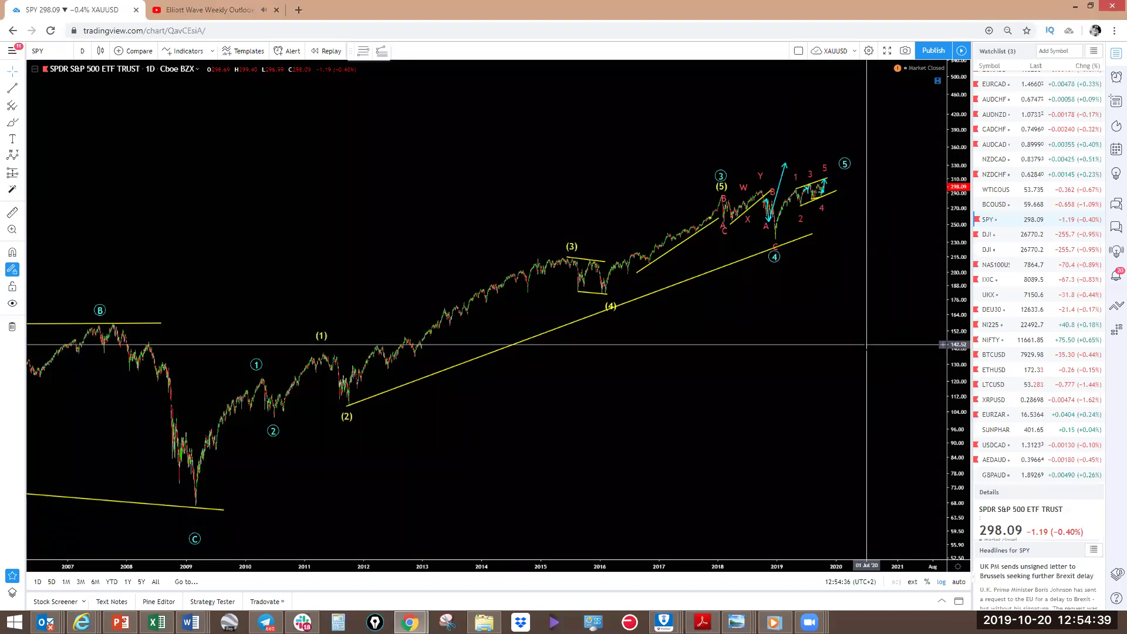
Show the indicator panes below the daily SPY chart and draw a falling line across the 2019 peaks of the lower RSI
{"action": "scroll", "coordinate": [867, 345], "scroll_direction": "up", "scroll_amount": 5}
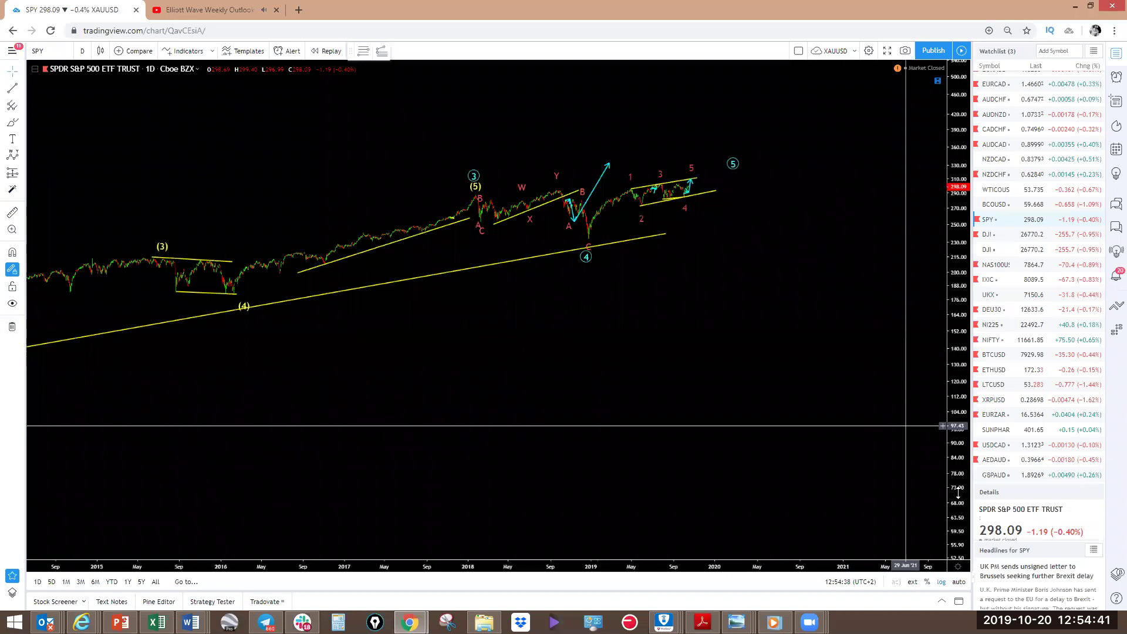
{"action": "left_click_drag", "start_coordinate": [958, 493], "coordinate": [986, 370]}
{"action": "left_click_drag", "start_coordinate": [735, 371], "coordinate": [795, 529]}
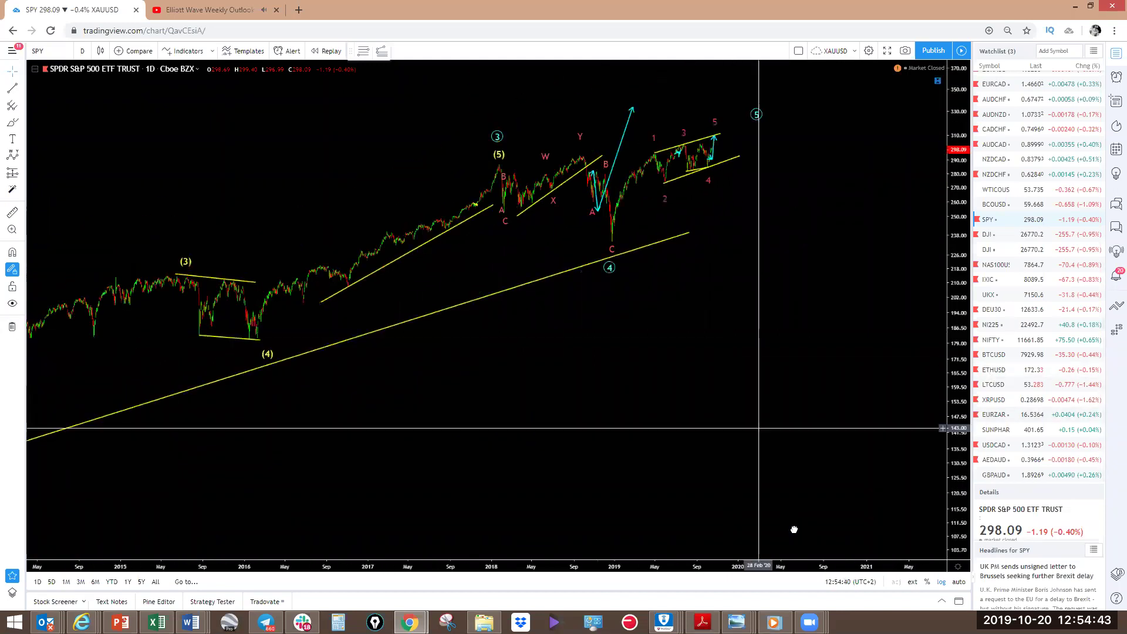
{"action": "left_click_drag", "start_coordinate": [746, 406], "coordinate": [731, 342]}
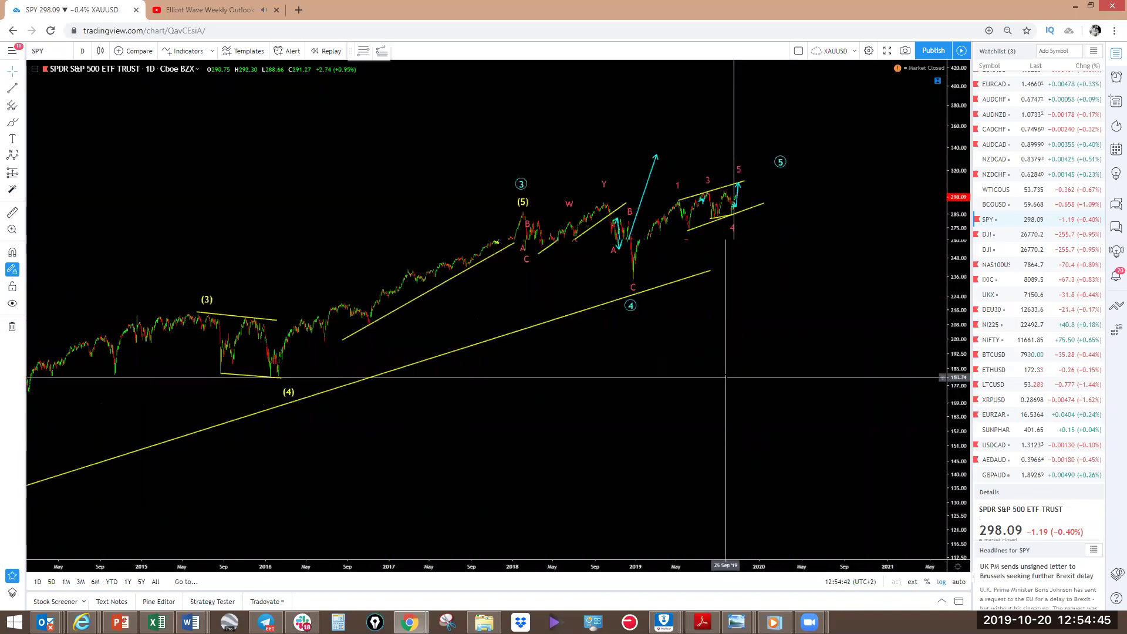
{"action": "double_click", "coordinate": [732, 371]}
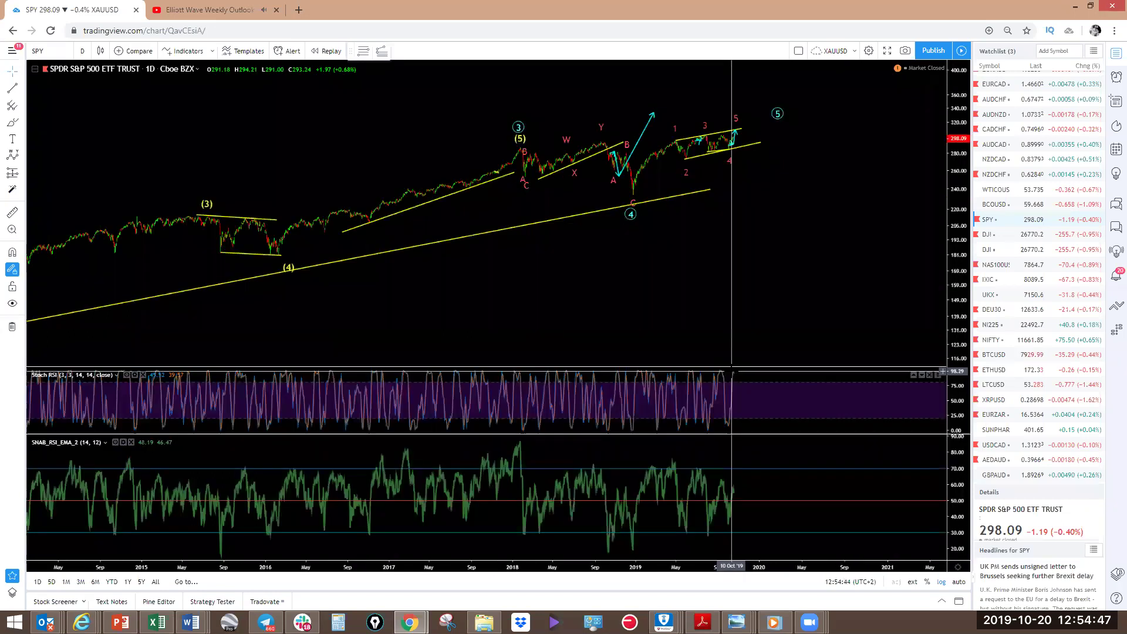
{"action": "scroll", "coordinate": [940, 428], "scroll_direction": "up", "scroll_amount": 2}
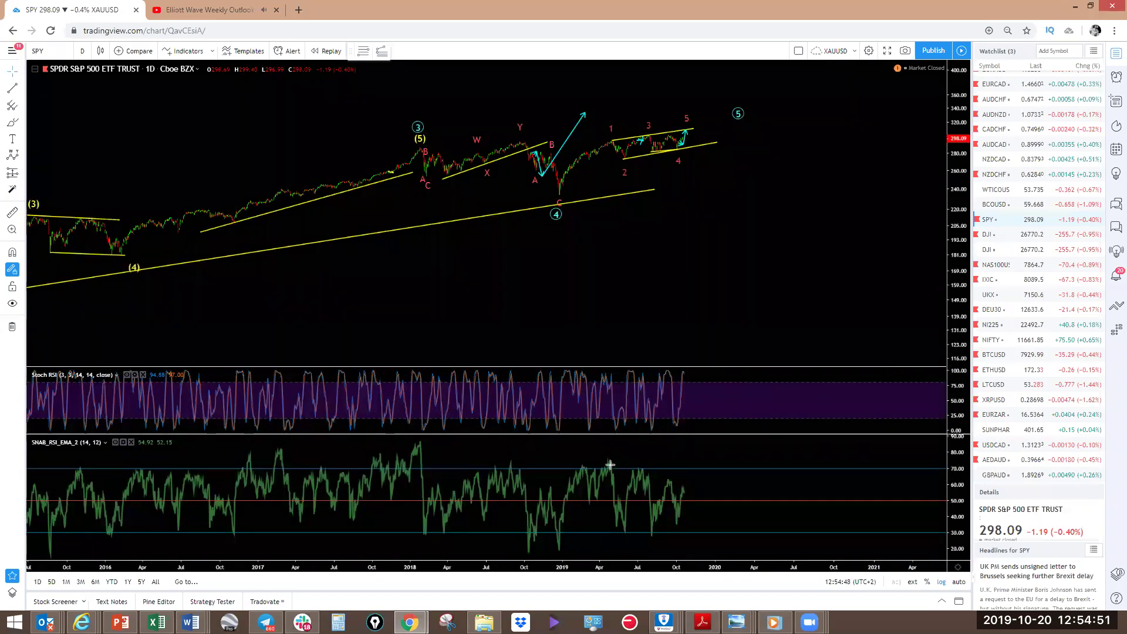
{"action": "left_click_drag", "start_coordinate": [610, 458], "coordinate": [762, 514]}
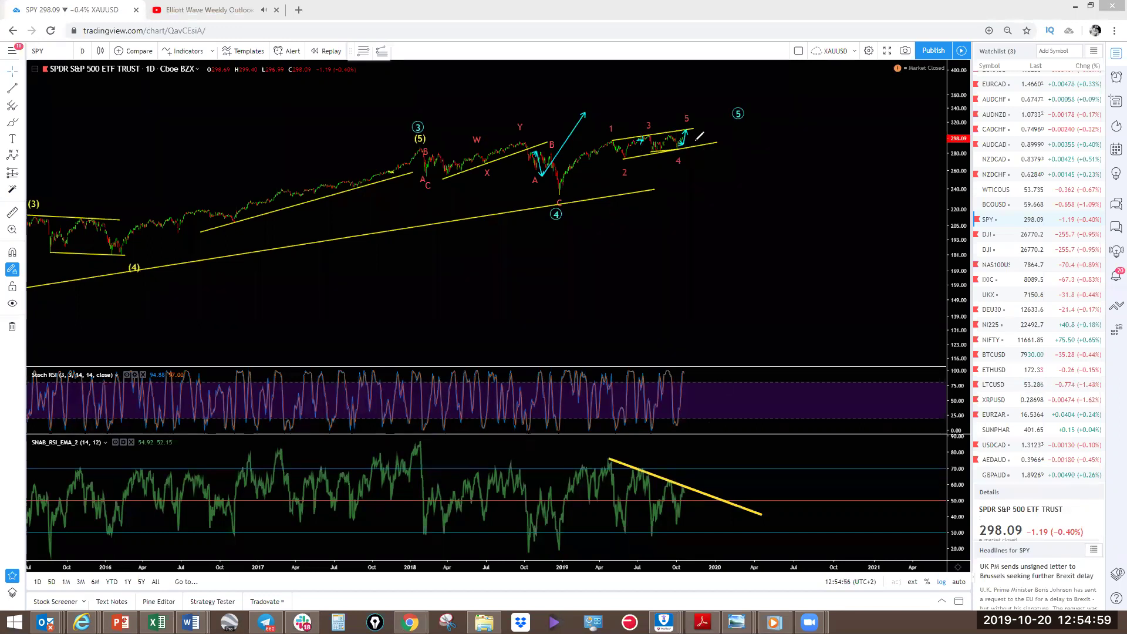
Sketch a pullback from red wave 5 and a rally to about 380 with turns labelled 1 and 2, clear it, and maximize the price pane
{"action": "left_click_drag", "start_coordinate": [691, 128], "coordinate": [738, 182]}
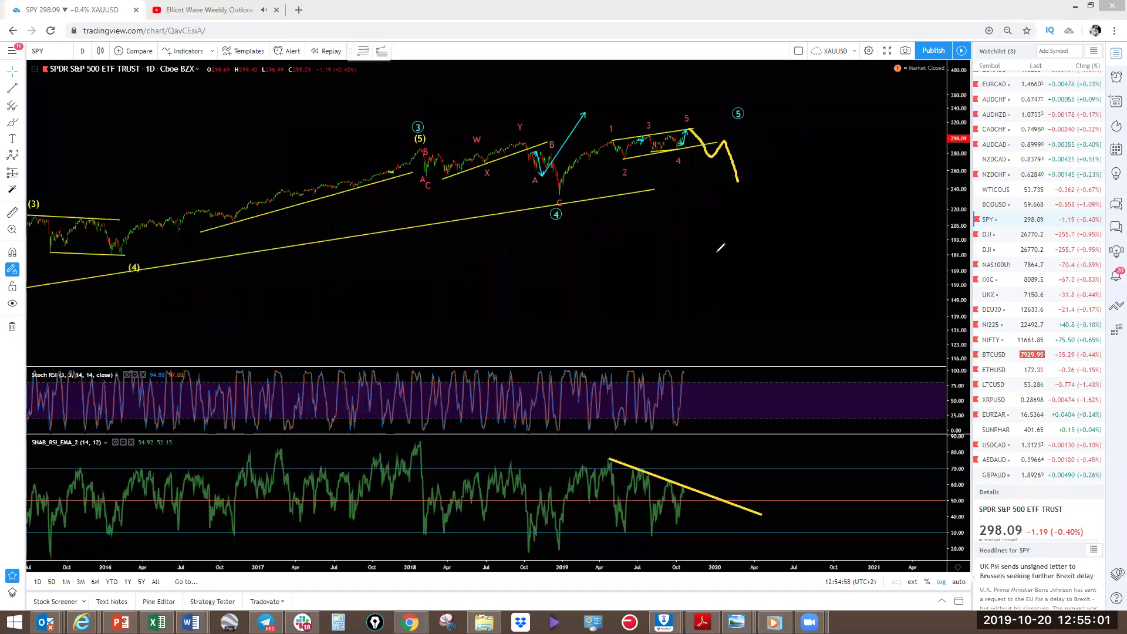
{"action": "left_click_drag", "start_coordinate": [704, 134], "coordinate": [747, 172]}
{"action": "left_click_drag", "start_coordinate": [684, 86], "coordinate": [689, 106]}
{"action": "left_click_drag", "start_coordinate": [729, 190], "coordinate": [750, 207]}
{"action": "mouse_move", "coordinate": [736, 165]}
{"action": "left_mouse_down"}
{"action": "mouse_move", "coordinate": [796, 99]}
{"action": "mouse_move", "coordinate": [851, 81]}
{"action": "left_mouse_up"}
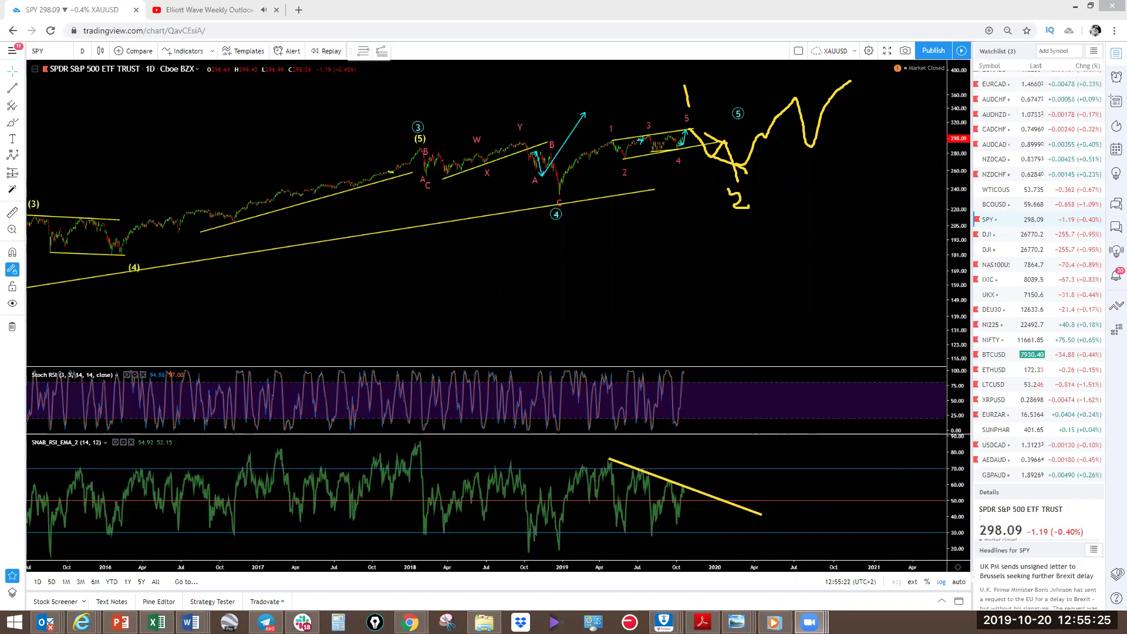
{"action": "key", "text": "Escape"}
{"action": "double_click", "coordinate": [736, 237]}
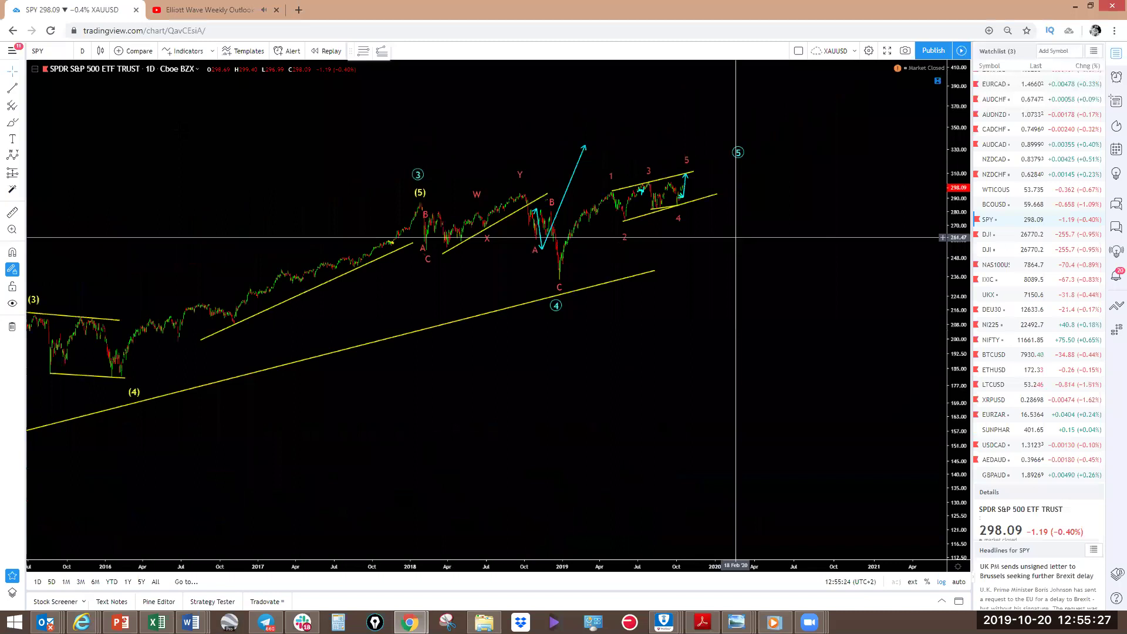
Switch the SPY chart to the 4-hour timeframe and frame the June to October candles inside the yellow channel
{"action": "left_click", "coordinate": [83, 51]}
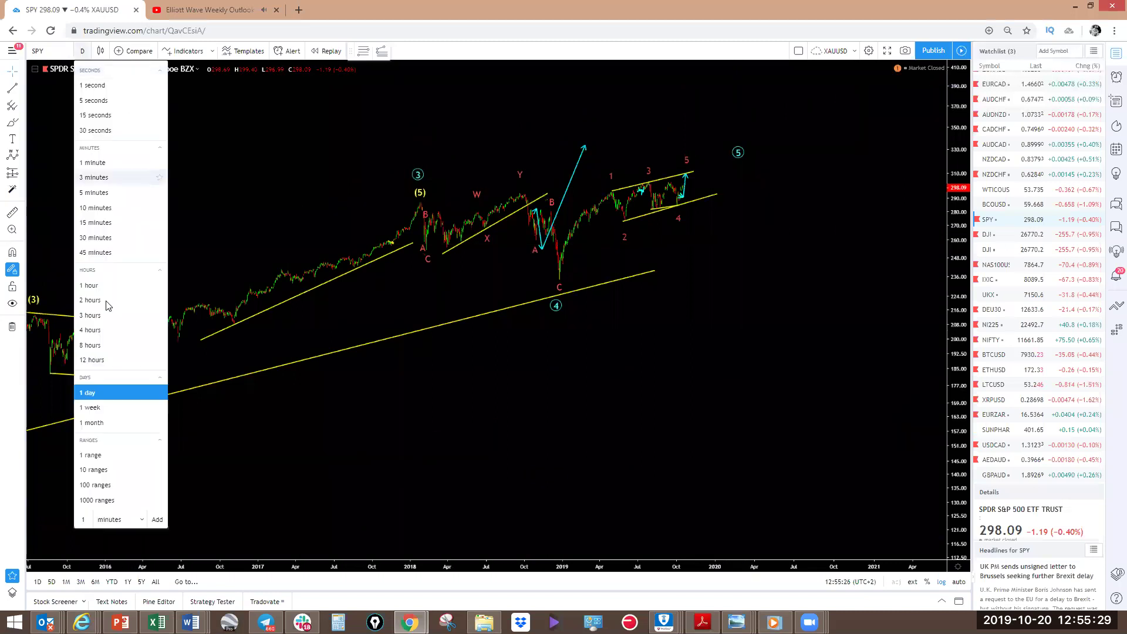
{"action": "left_click", "coordinate": [105, 332]}
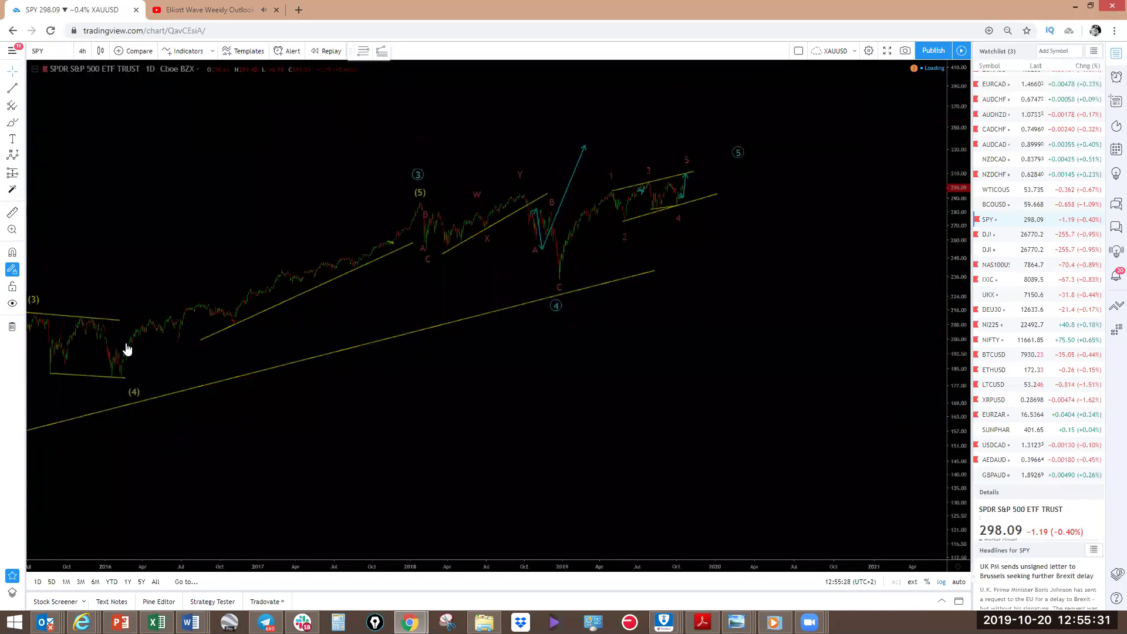
{"action": "scroll", "coordinate": [425, 413], "scroll_direction": "up", "scroll_amount": 8}
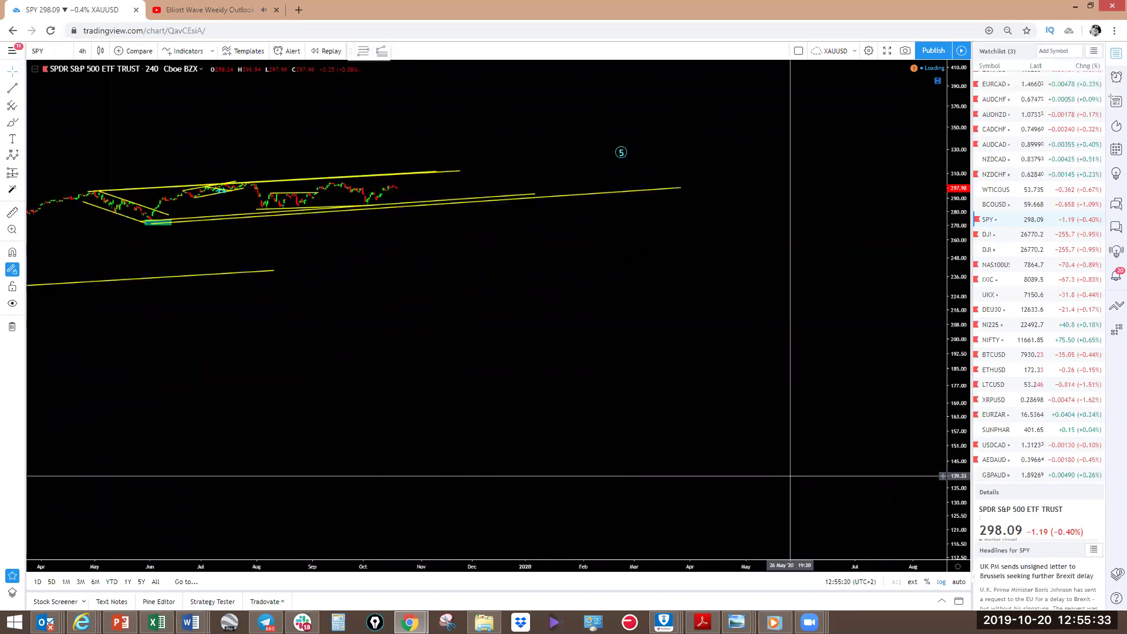
{"action": "left_click_drag", "start_coordinate": [959, 444], "coordinate": [954, 318]}
{"action": "left_click_drag", "start_coordinate": [627, 143], "coordinate": [745, 479]}
{"action": "left_click_drag", "start_coordinate": [964, 519], "coordinate": [962, 393]}
{"action": "scroll", "coordinate": [702, 350], "scroll_direction": "up", "scroll_amount": 2}
{"action": "scroll", "coordinate": [701, 350], "scroll_direction": "up", "scroll_amount": 4}
{"action": "left_click_drag", "start_coordinate": [528, 375], "coordinate": [697, 322]}
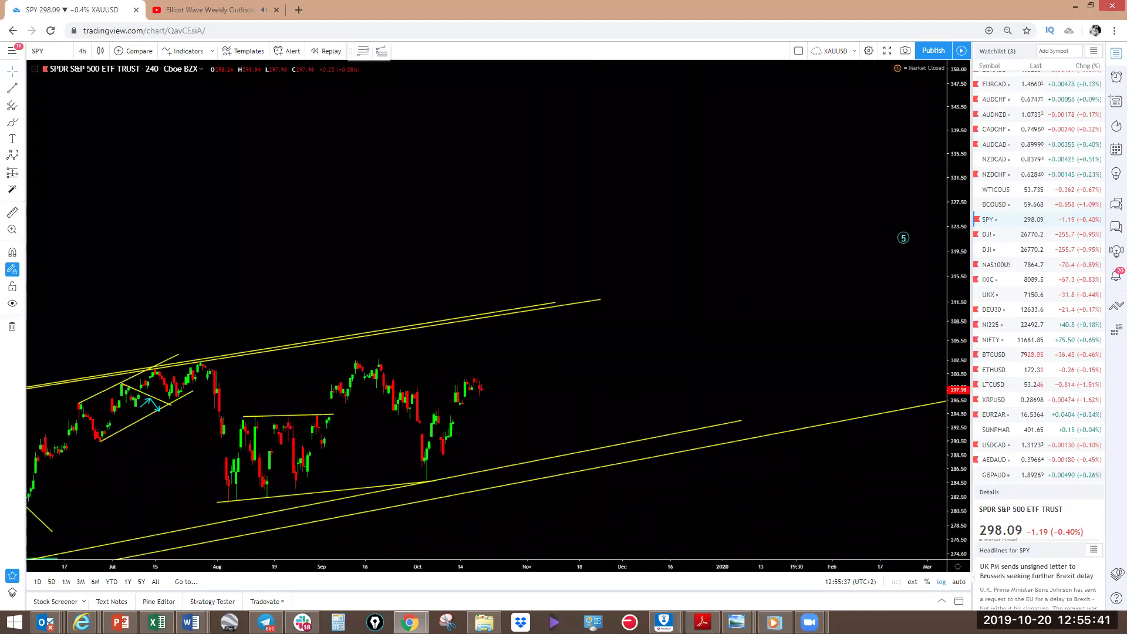
Sketch the recent SPY swings, a sideways pause and rise to about 309, and a zigzag drop to about 289, then clear them
{"action": "left_click_drag", "start_coordinate": [415, 480], "coordinate": [483, 377]}
{"action": "mouse_move", "coordinate": [364, 364]}
{"action": "left_mouse_down"}
{"action": "mouse_move", "coordinate": [411, 391]}
{"action": "mouse_move", "coordinate": [428, 463]}
{"action": "left_mouse_up"}
{"action": "mouse_move", "coordinate": [468, 383]}
{"action": "left_mouse_down"}
{"action": "mouse_move", "coordinate": [500, 389]}
{"action": "mouse_move", "coordinate": [514, 317]}
{"action": "left_mouse_up"}
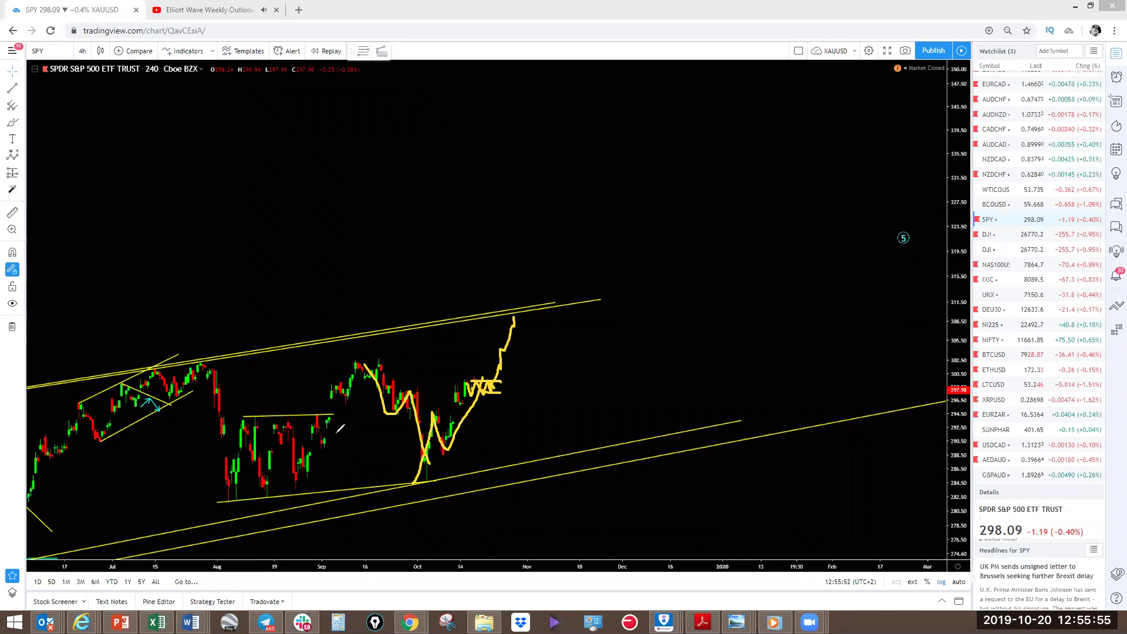
{"action": "left_click_drag", "start_coordinate": [266, 484], "coordinate": [379, 370]}
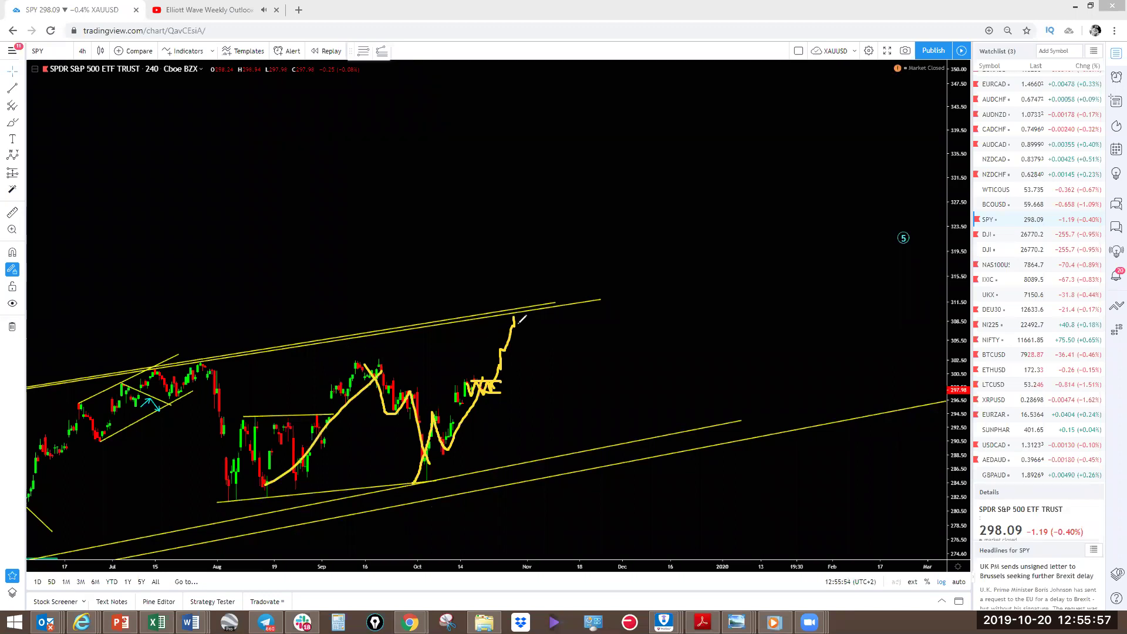
{"action": "mouse_move", "coordinate": [522, 311]}
{"action": "left_mouse_down"}
{"action": "mouse_move", "coordinate": [546, 411]}
{"action": "mouse_move", "coordinate": [578, 382]}
{"action": "mouse_move", "coordinate": [600, 450]}
{"action": "left_mouse_up"}
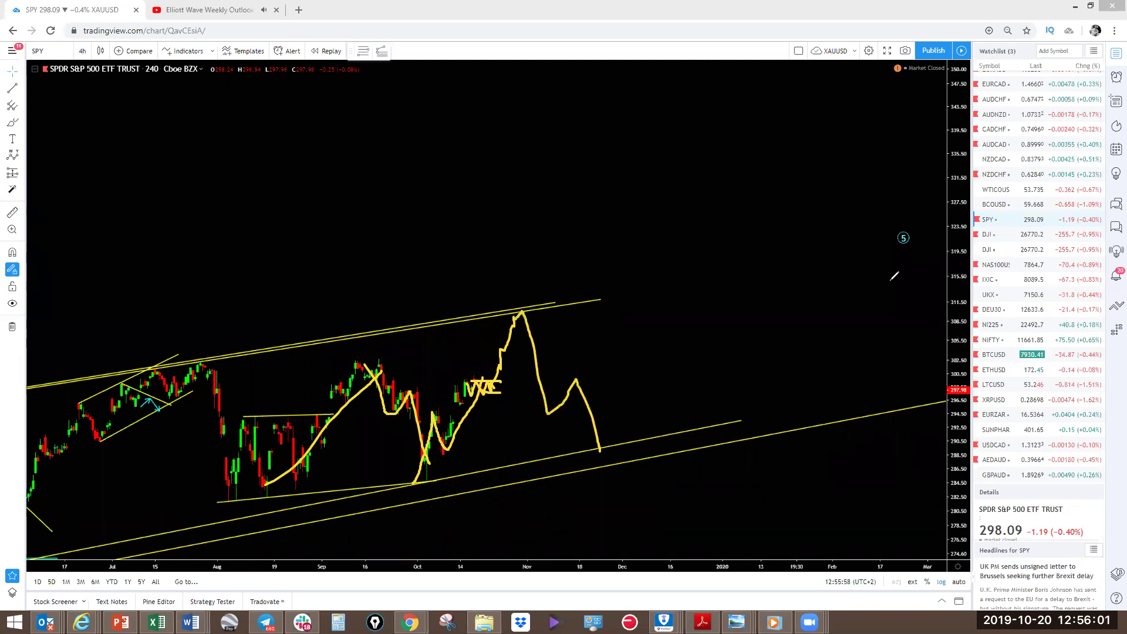
{"action": "left_click", "coordinate": [656, 197]}
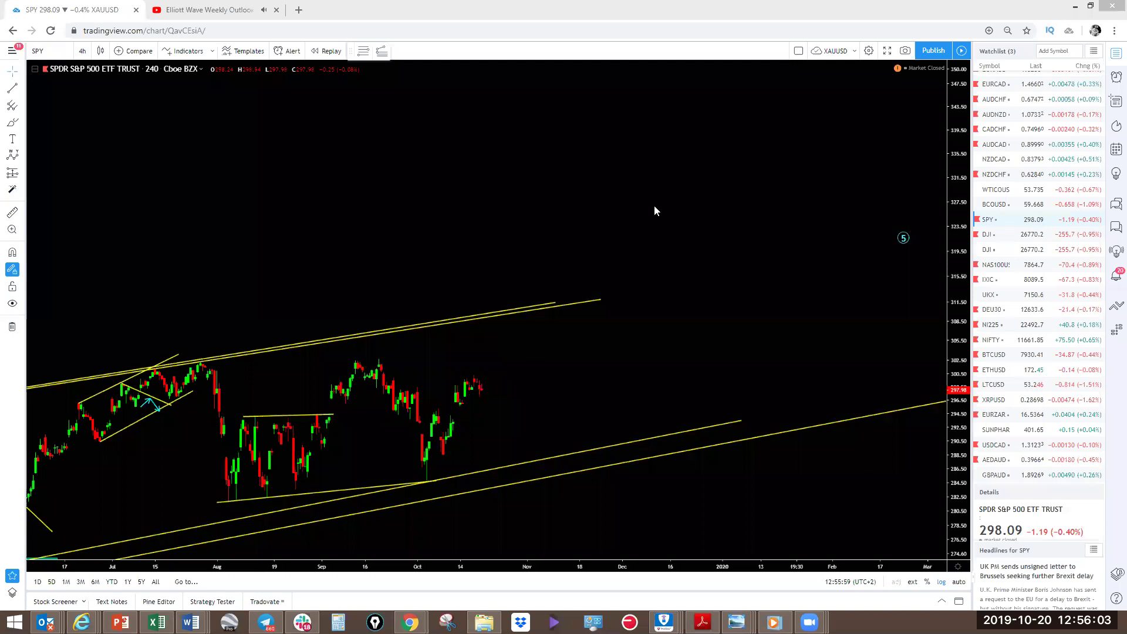
{"action": "left_click", "coordinate": [655, 204]}
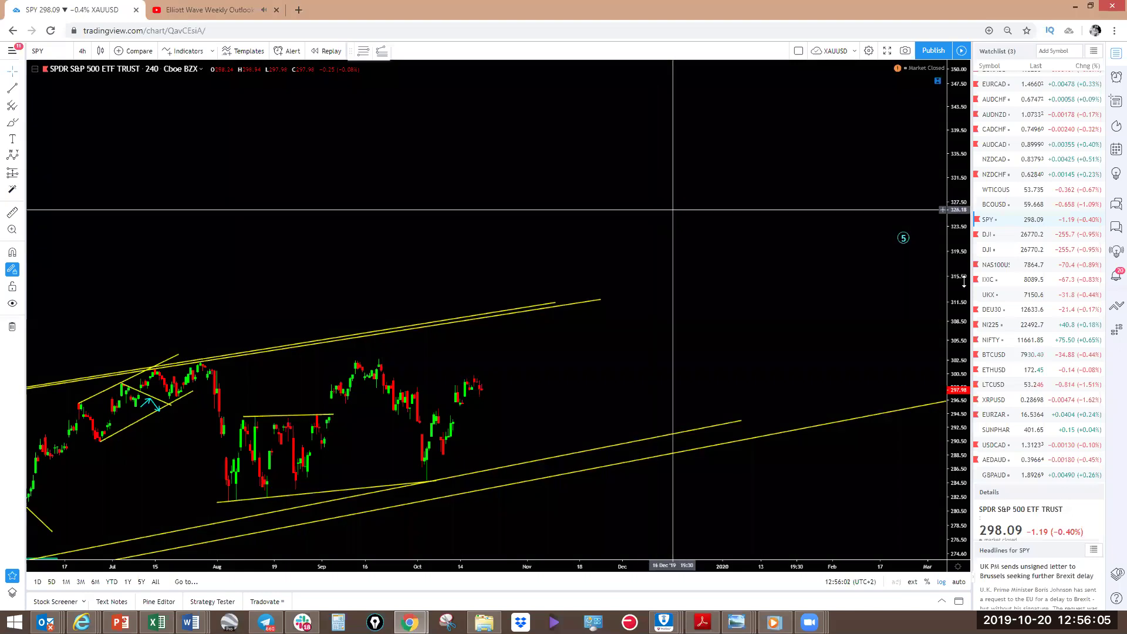
Show the indicator panes, sketch the rally from the October low with a consolidation and rise to about 309, then clear the strokes
{"action": "left_click_drag", "start_coordinate": [968, 286], "coordinate": [968, 363]}
{"action": "left_click_drag", "start_coordinate": [763, 292], "coordinate": [819, 165]}
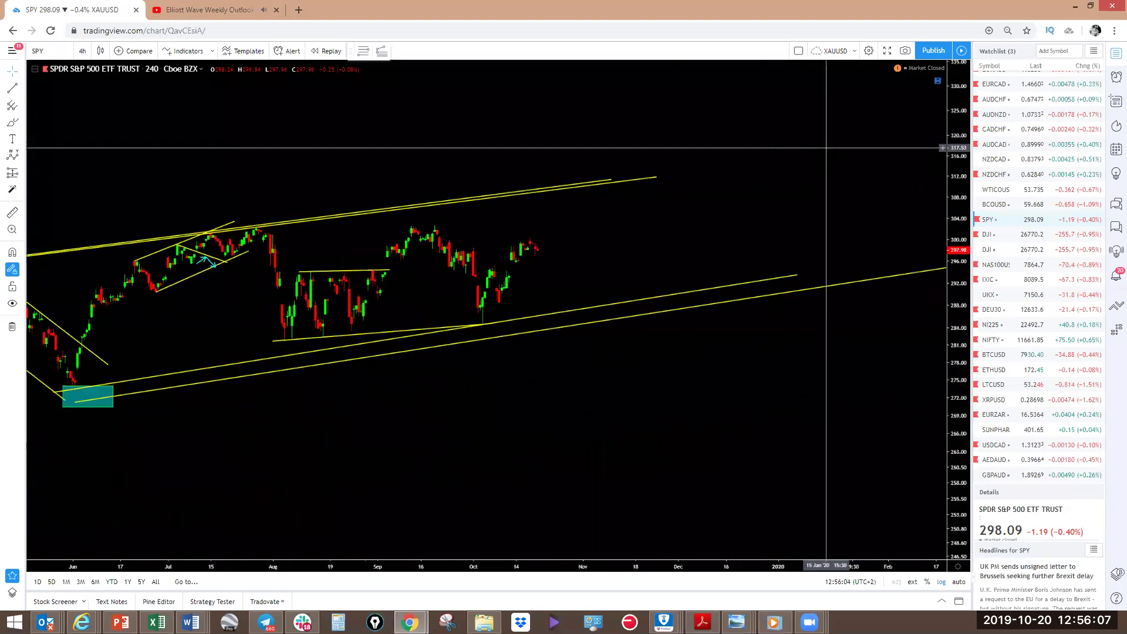
{"action": "double_click", "coordinate": [747, 212]}
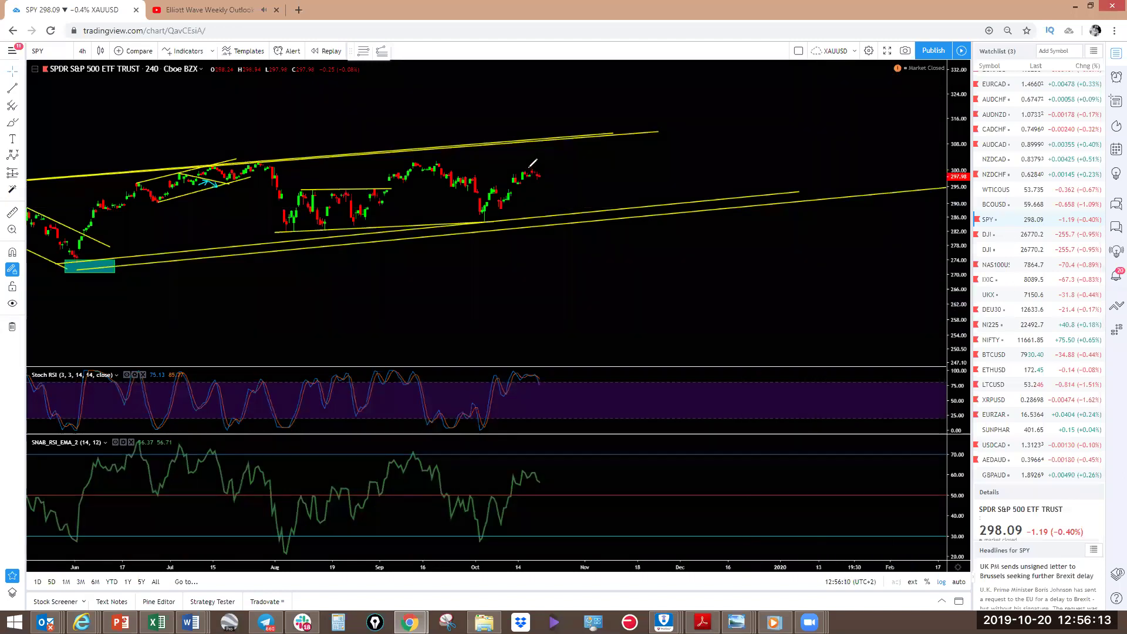
{"action": "mouse_move", "coordinate": [529, 169]}
{"action": "left_mouse_down"}
{"action": "mouse_move", "coordinate": [558, 189]}
{"action": "mouse_move", "coordinate": [547, 181]}
{"action": "mouse_move", "coordinate": [561, 186]}
{"action": "mouse_move", "coordinate": [575, 141]}
{"action": "left_mouse_up"}
{"action": "mouse_move", "coordinate": [479, 216]}
{"action": "left_mouse_down"}
{"action": "mouse_move", "coordinate": [490, 189]}
{"action": "mouse_move", "coordinate": [520, 174]}
{"action": "left_mouse_up"}
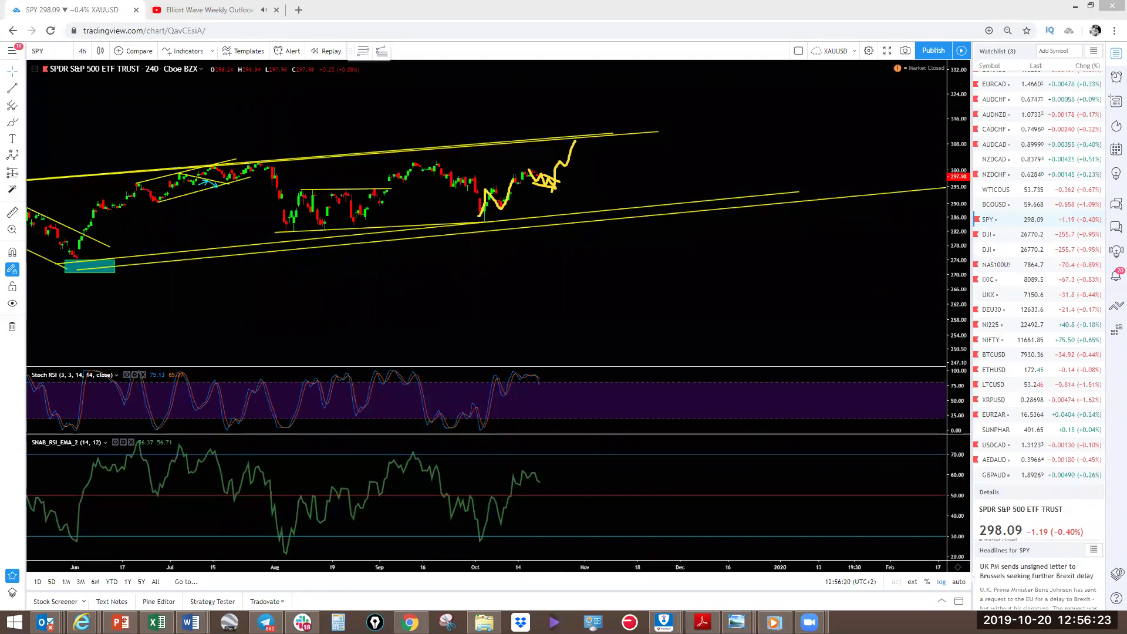
{"action": "left_click", "coordinate": [999, 269]}
{"action": "key", "text": "Escape"}
{"action": "left_click", "coordinate": [798, 307]}
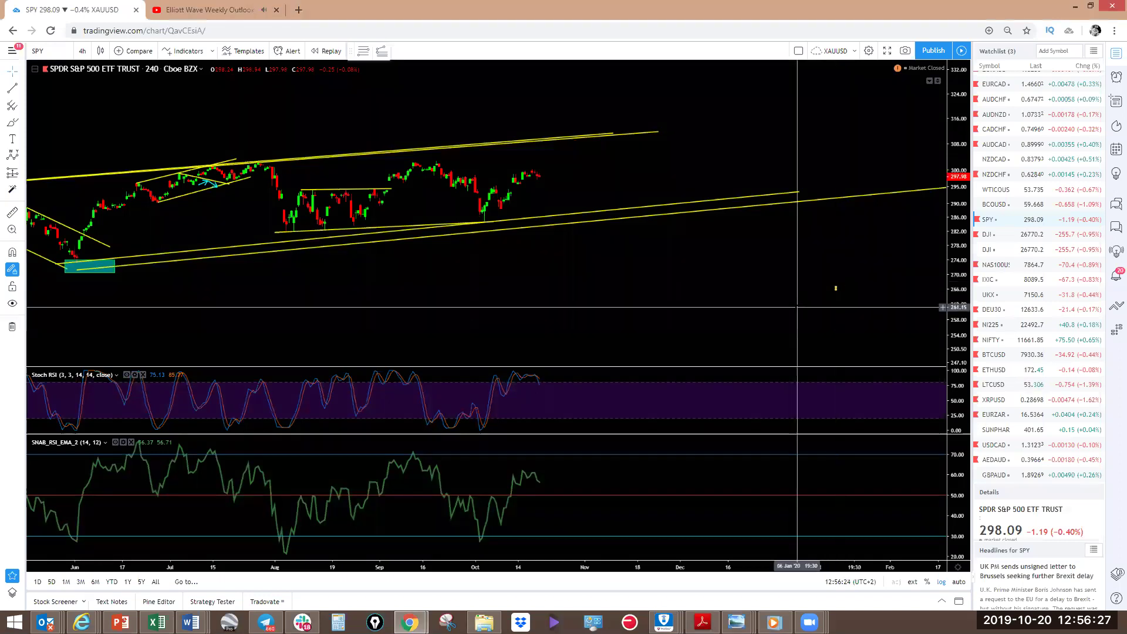
Maximize the SPY price pane, sketch a small pullback to about 296 followed by a rise to about 309, then clear the drawing
{"action": "double_click", "coordinate": [797, 305]}
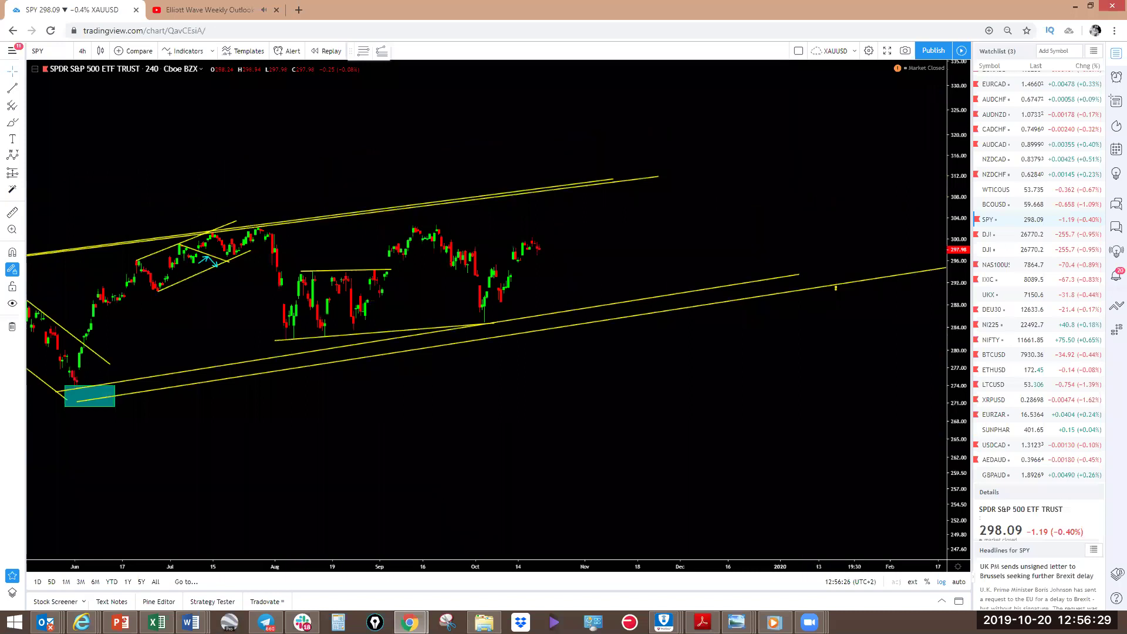
{"action": "left_click_drag", "start_coordinate": [532, 257], "coordinate": [543, 263]}
{"action": "left_click_drag", "start_coordinate": [535, 238], "coordinate": [544, 260]}
{"action": "left_click_drag", "start_coordinate": [552, 262], "coordinate": [577, 191]}
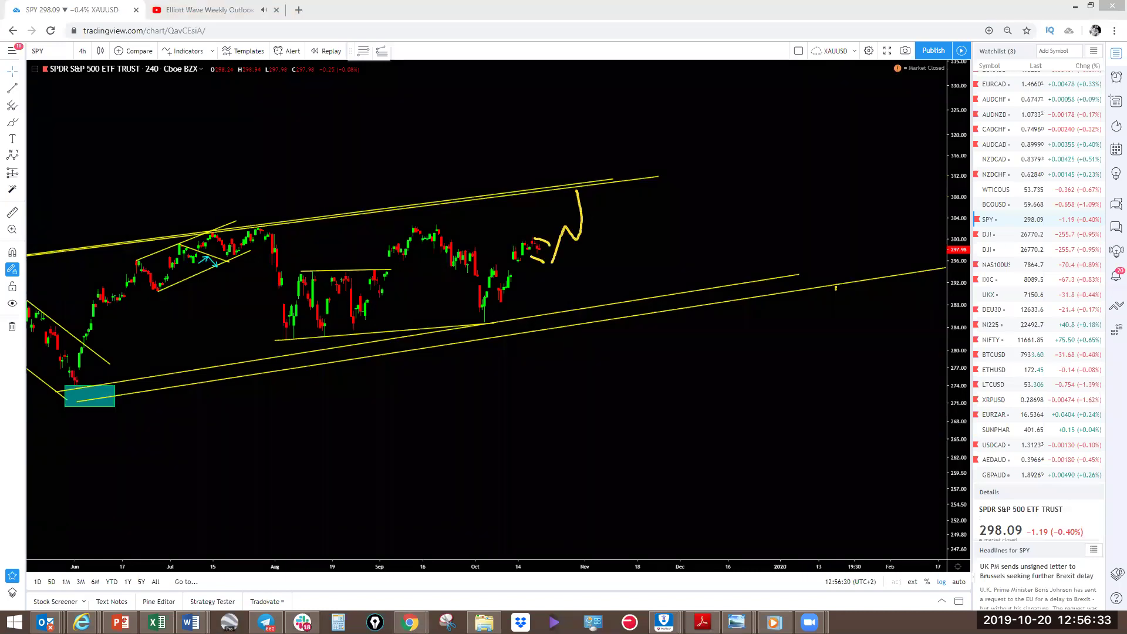
{"action": "key", "text": "Escape"}
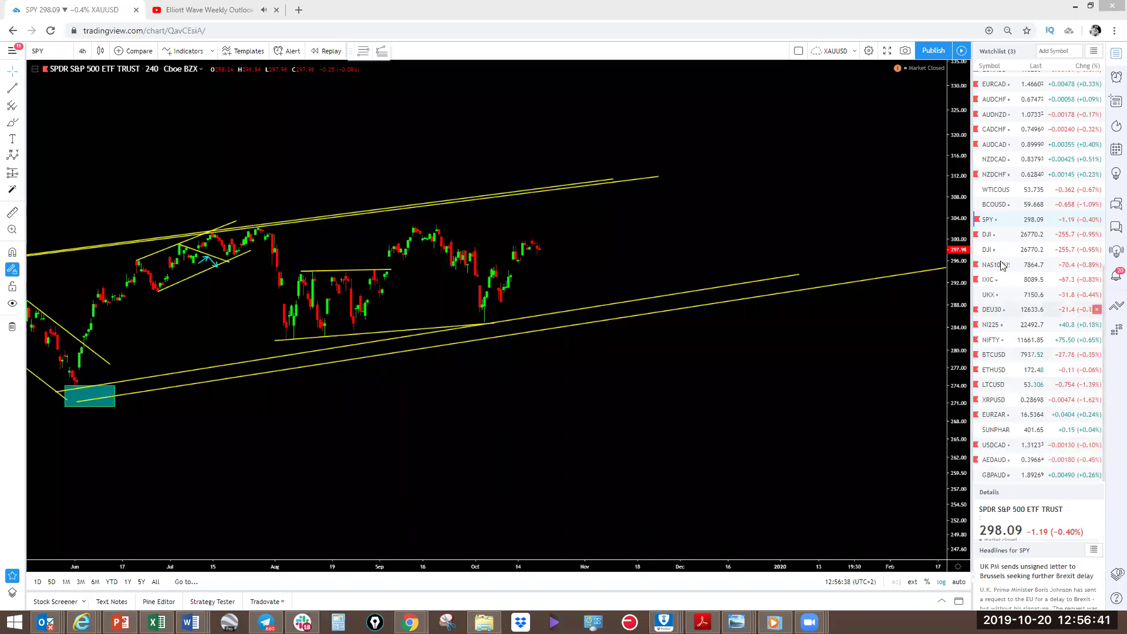
Open the 4-hour Dow Jones Industrial Average chart and frame its price history from mid-2018 to the latest candles
{"action": "left_click", "coordinate": [995, 239]}
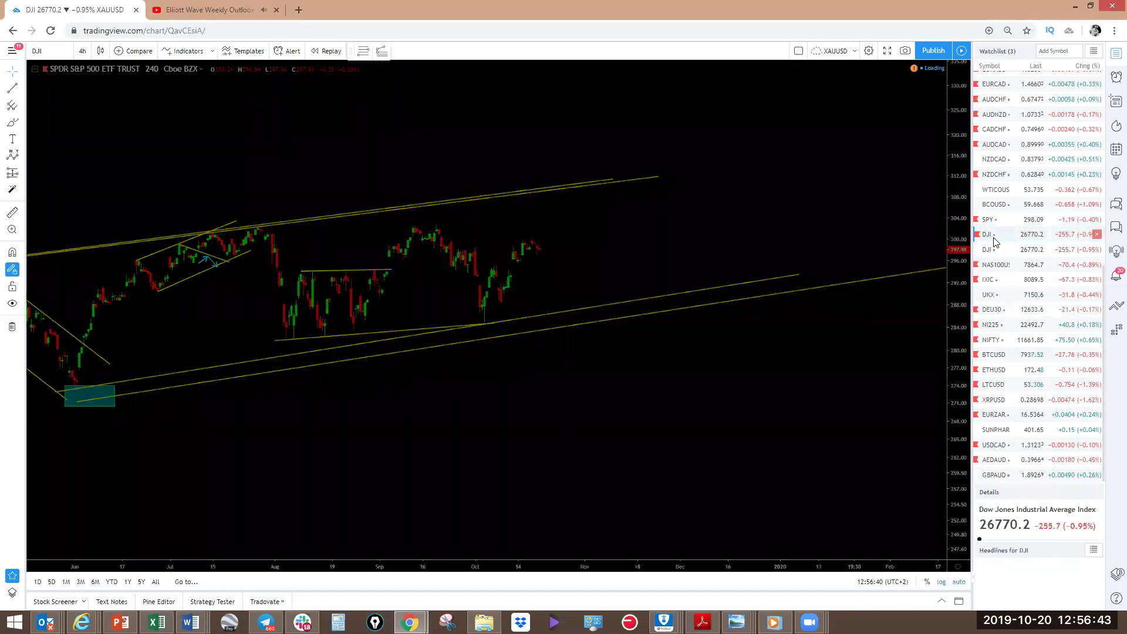
{"action": "left_click_drag", "start_coordinate": [958, 144], "coordinate": [941, 433]}
{"action": "scroll", "coordinate": [795, 435], "scroll_direction": "down", "scroll_amount": 3}
{"action": "scroll", "coordinate": [796, 434], "scroll_direction": "down", "scroll_amount": 5}
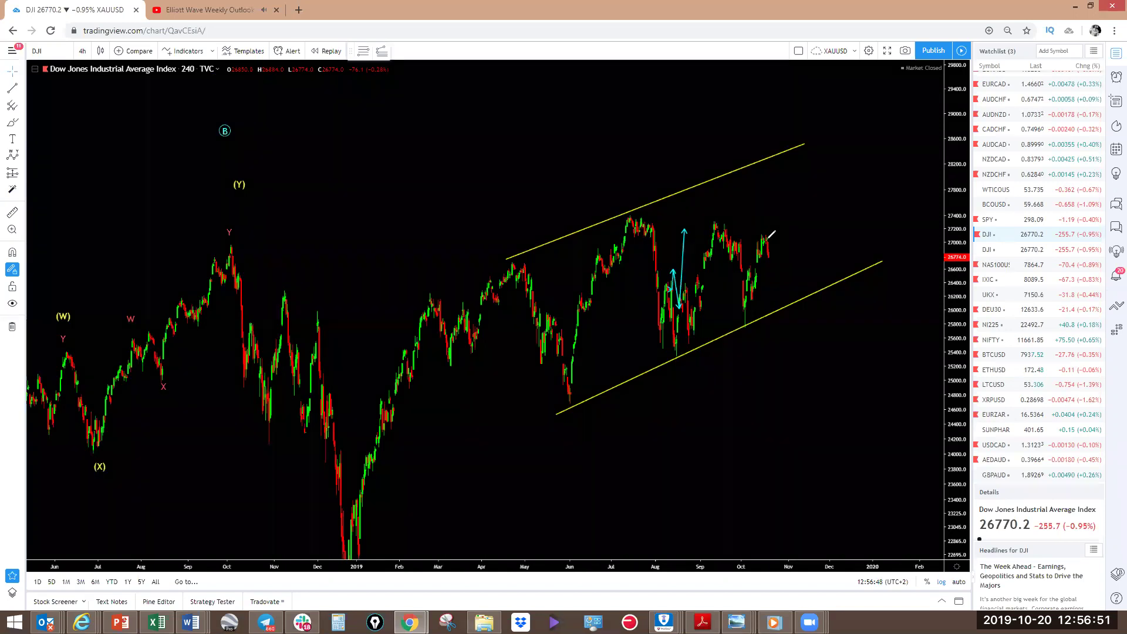
Sketch a consolidation after the latest Dow candles and a rise to about 28,000, then clear it with the chart widened back to 2016
{"action": "mouse_move", "coordinate": [762, 233]}
{"action": "left_mouse_down"}
{"action": "mouse_move", "coordinate": [776, 256]}
{"action": "mouse_move", "coordinate": [782, 238]}
{"action": "mouse_move", "coordinate": [799, 258]}
{"action": "mouse_move", "coordinate": [763, 249]}
{"action": "mouse_move", "coordinate": [790, 249]}
{"action": "mouse_move", "coordinate": [804, 177]}
{"action": "left_mouse_up"}
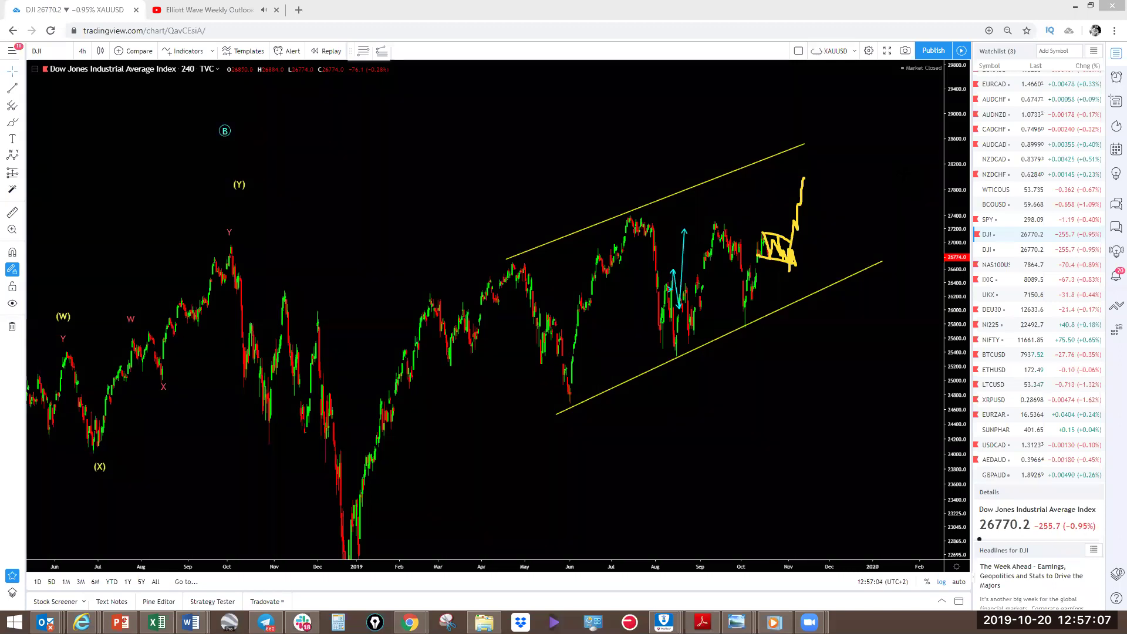
{"action": "left_click_drag", "start_coordinate": [951, 141], "coordinate": [953, 374]}
{"action": "scroll", "coordinate": [795, 352], "scroll_direction": "down", "scroll_amount": 5}
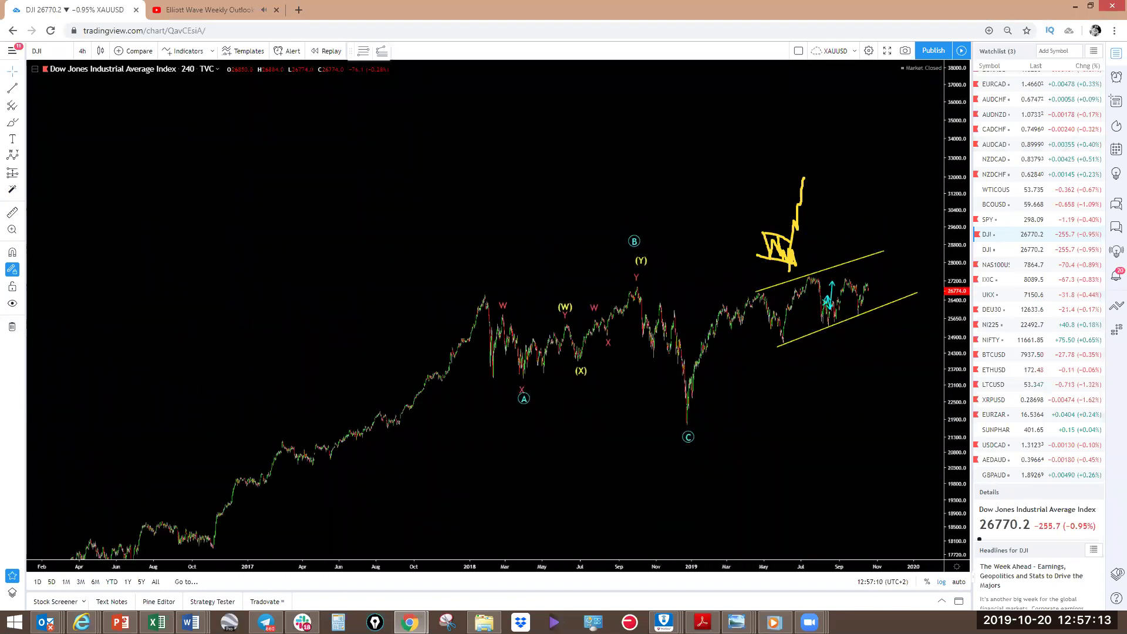
{"action": "key", "text": "ctrl+shift+5"}
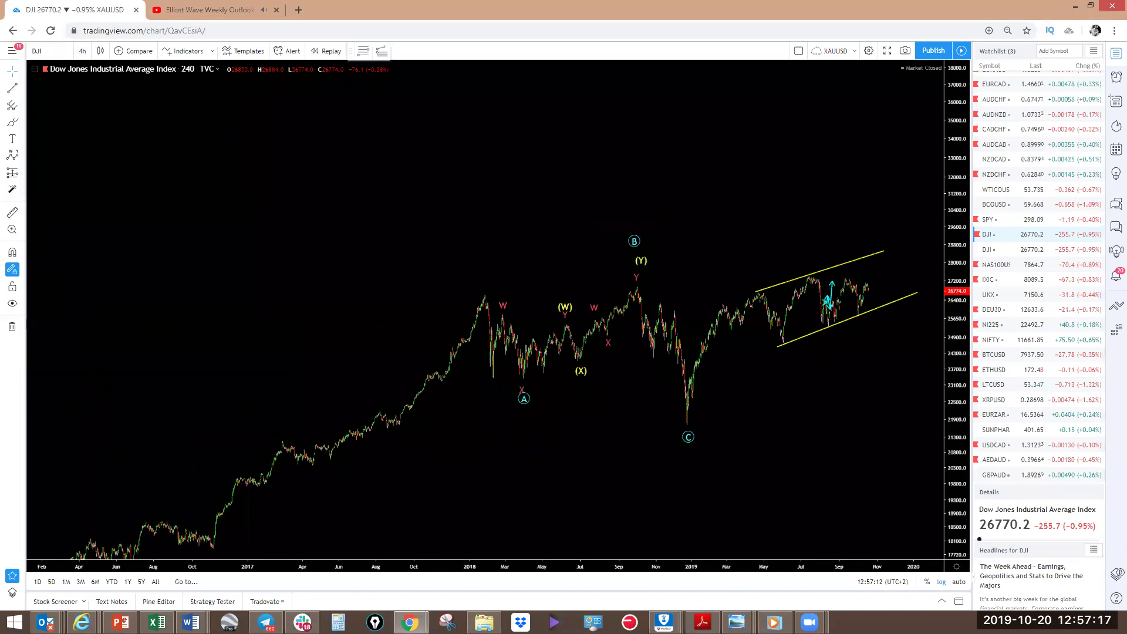
Mark the circled C low and an S above the channel, sketch the rise between them to about 28,000, and clear the drawing
{"action": "left_click_drag", "start_coordinate": [706, 465], "coordinate": [688, 481]}
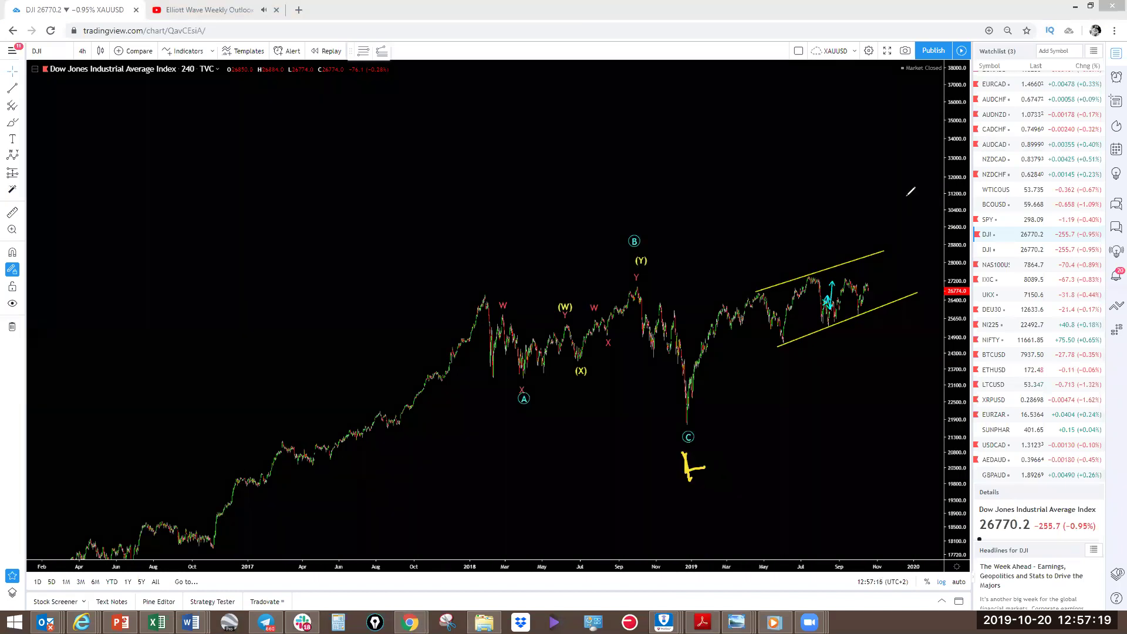
{"action": "left_click_drag", "start_coordinate": [909, 195], "coordinate": [895, 222]}
{"action": "left_click_drag", "start_coordinate": [688, 436], "coordinate": [900, 264]}
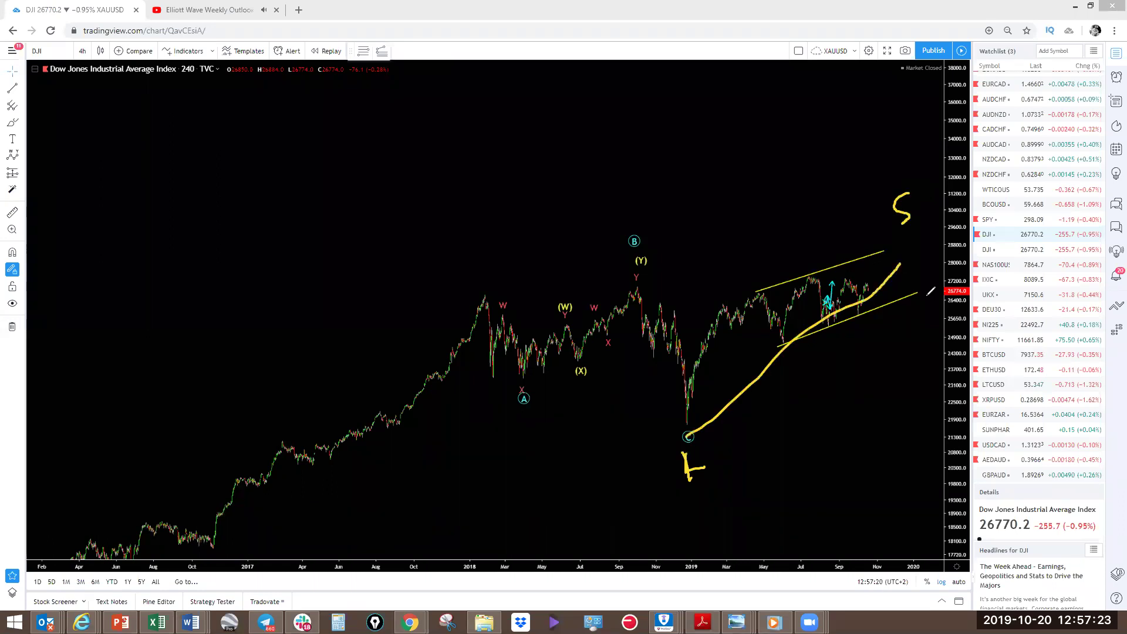
{"action": "key", "text": "Escape"}
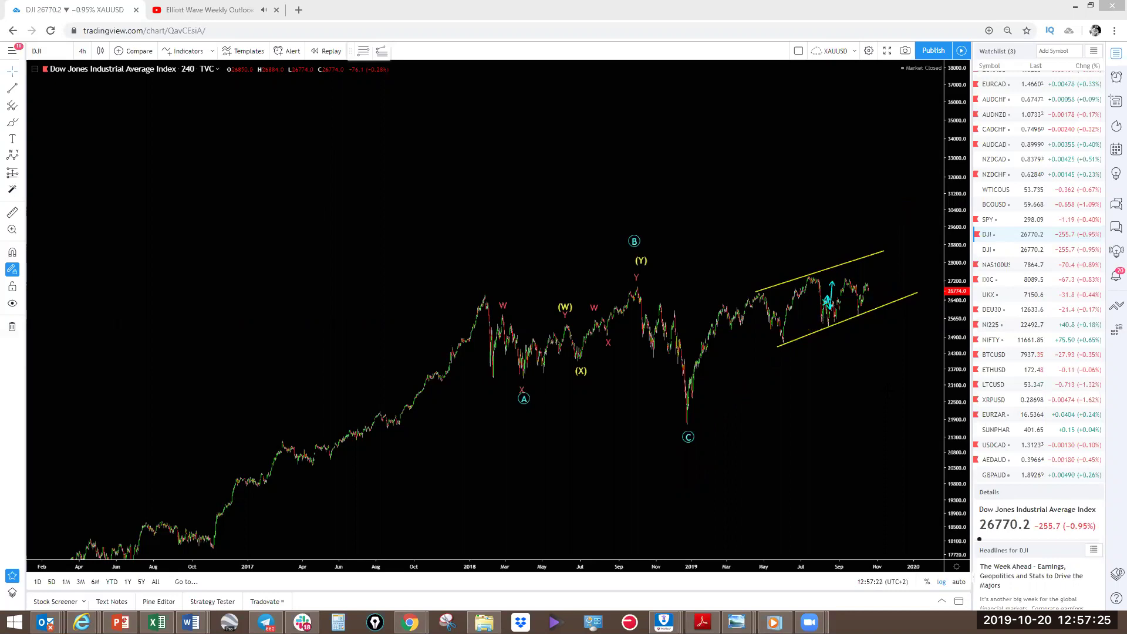
Sketch a Dow rise to about 28,500 with a two-leg decline to about 21,300, clear it, and try a single steep drop before undoing it
{"action": "left_click_drag", "start_coordinate": [845, 395], "coordinate": [595, 446]}
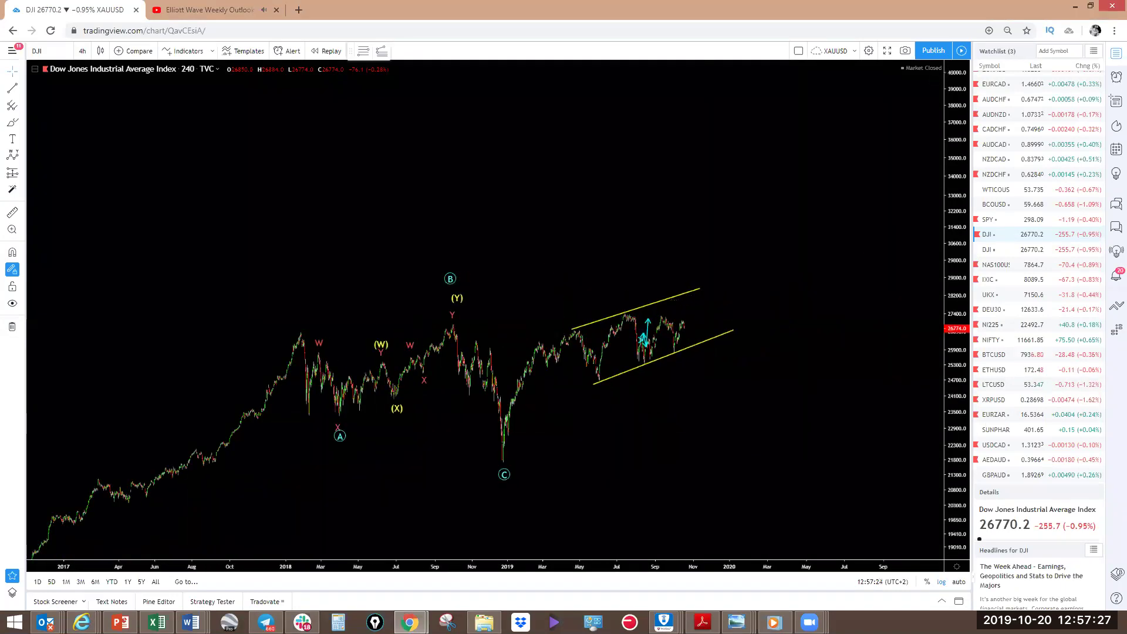
{"action": "mouse_move", "coordinate": [682, 323]}
{"action": "left_mouse_down"}
{"action": "mouse_move", "coordinate": [702, 288]}
{"action": "mouse_move", "coordinate": [738, 392]}
{"action": "mouse_move", "coordinate": [775, 350]}
{"action": "mouse_move", "coordinate": [809, 477]}
{"action": "left_mouse_up"}
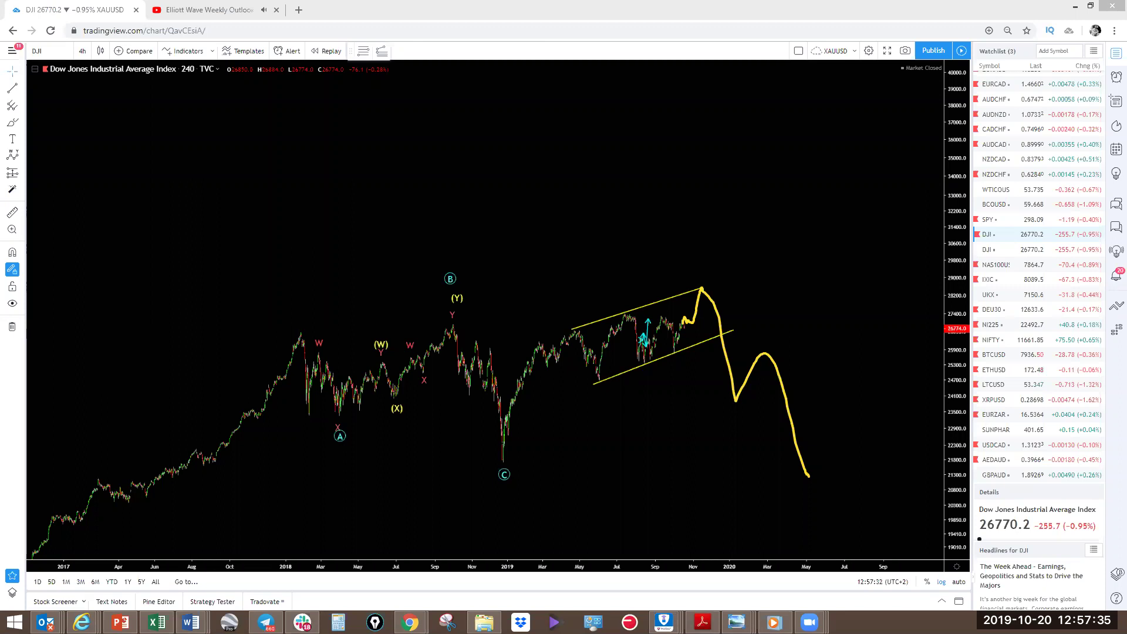
{"action": "key", "text": "ctrl+z"}
{"action": "key", "text": "ctrl+z"}
{"action": "key", "text": "ctrl+z"}
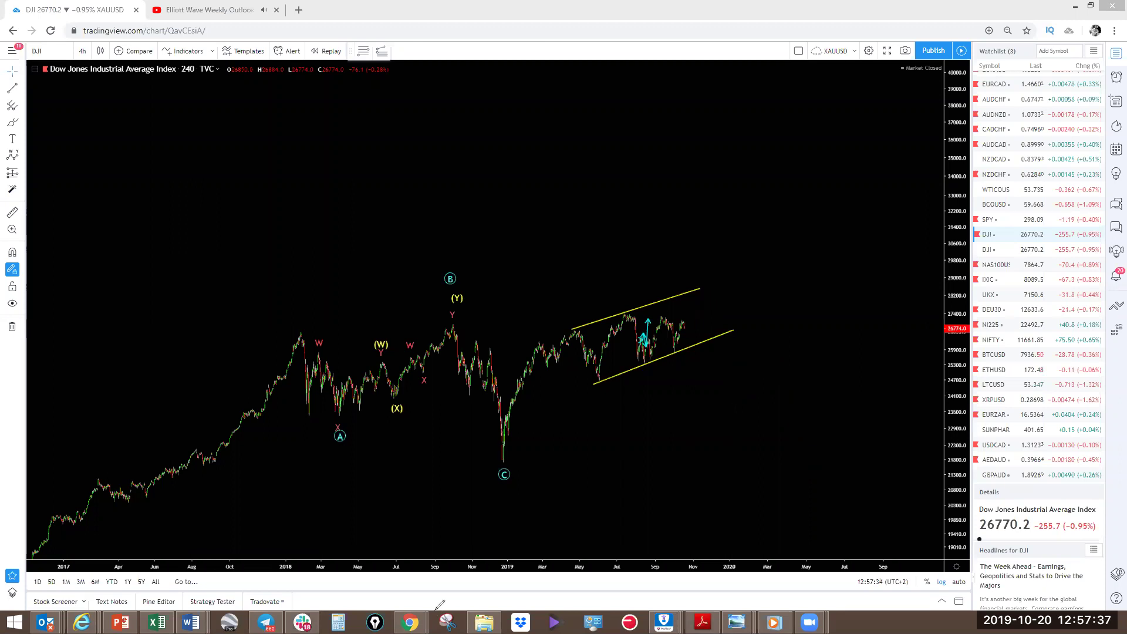
{"action": "left_click_drag", "start_coordinate": [678, 292], "coordinate": [866, 633]}
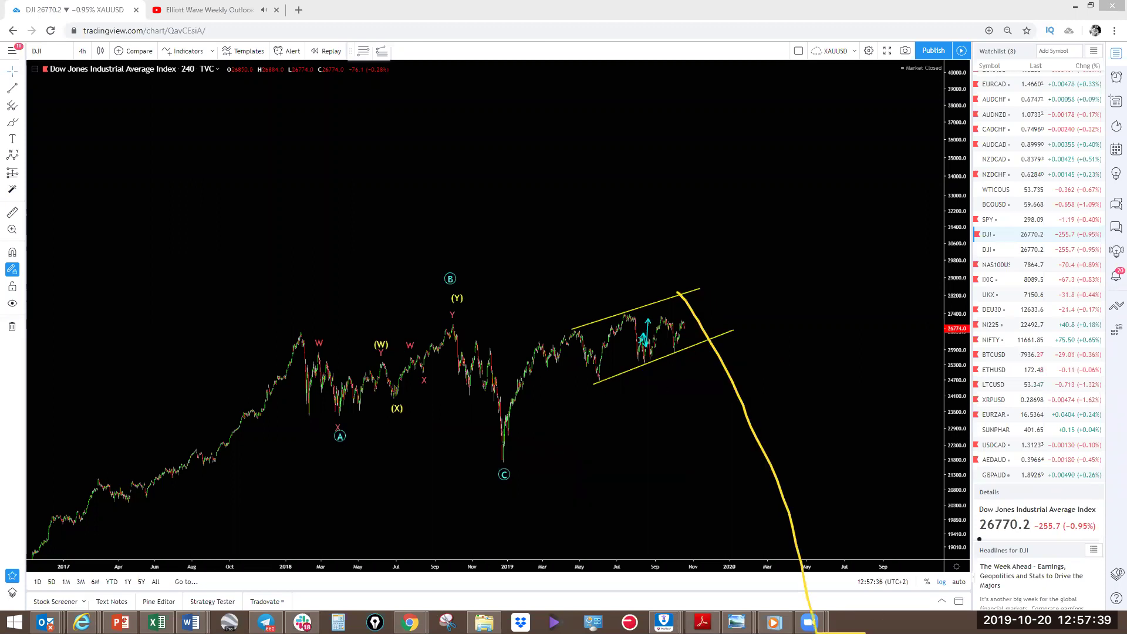
{"action": "key", "text": "ctrl+z"}
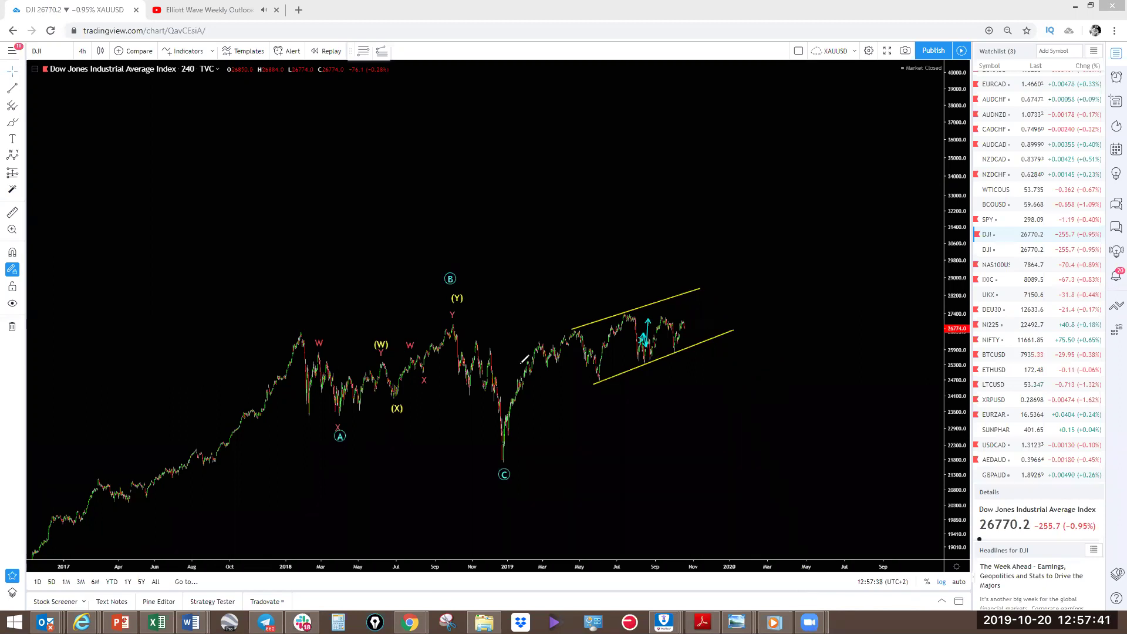
Trace the Dow's A-B-C correction from the early 2018 high to the circled C low, with diverging lines above and below it
{"action": "left_click_drag", "start_coordinate": [445, 326], "coordinate": [451, 352]}
{"action": "mouse_move", "coordinate": [466, 396]}
{"action": "left_mouse_down"}
{"action": "mouse_move", "coordinate": [486, 368]}
{"action": "mouse_move", "coordinate": [502, 474]}
{"action": "left_mouse_up"}
{"action": "left_click_drag", "start_coordinate": [287, 335], "coordinate": [320, 404]}
{"action": "left_click_drag", "start_coordinate": [389, 382], "coordinate": [441, 325]}
{"action": "left_click_drag", "start_coordinate": [381, 430], "coordinate": [479, 468]}
{"action": "left_click_drag", "start_coordinate": [303, 336], "coordinate": [425, 300]}
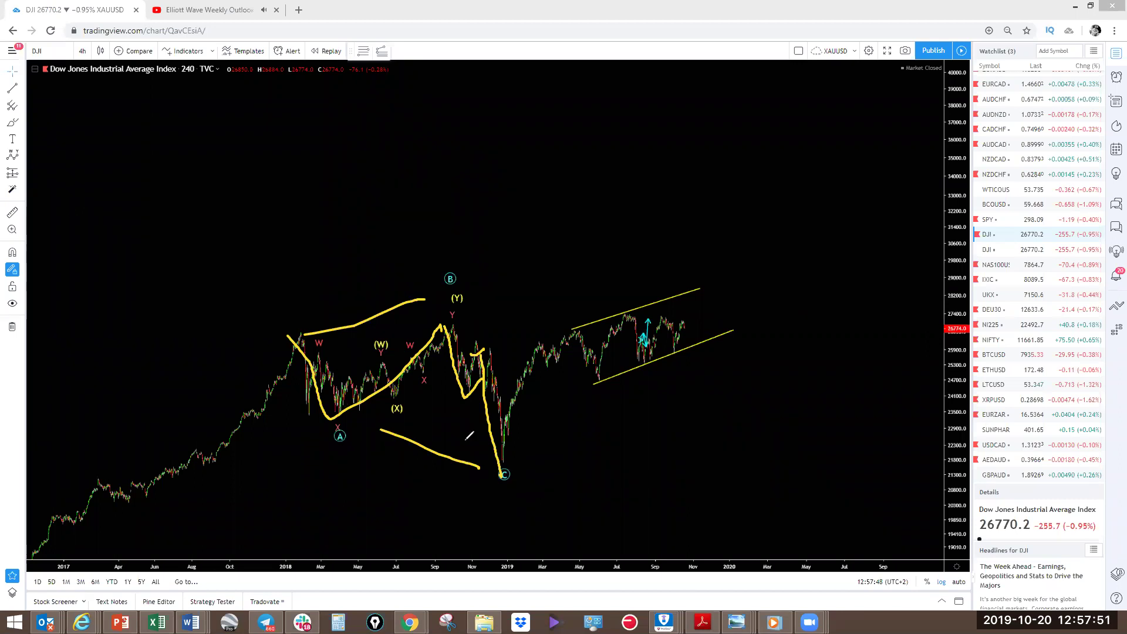
Sketch the rally from circled C into the channel, an expected decline below it and a rise to about 30,000, then clear all strokes
{"action": "mouse_move", "coordinate": [506, 473]}
{"action": "left_mouse_down"}
{"action": "mouse_move", "coordinate": [517, 402]}
{"action": "mouse_move", "coordinate": [653, 316]}
{"action": "left_mouse_up"}
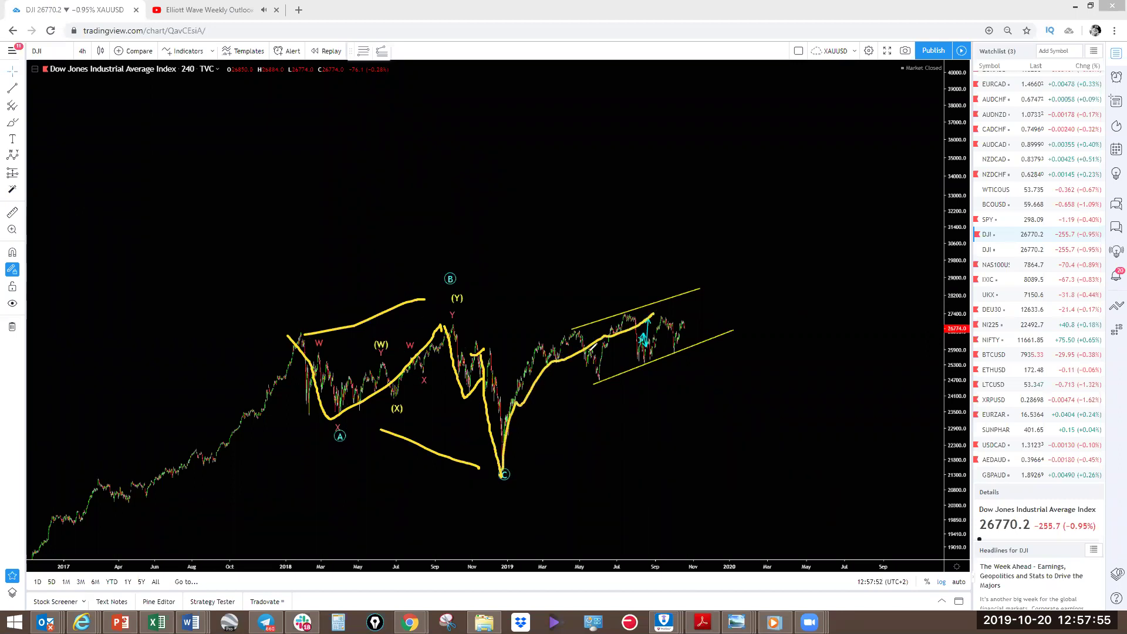
{"action": "mouse_move", "coordinate": [586, 338]}
{"action": "left_mouse_down"}
{"action": "mouse_move", "coordinate": [690, 318]}
{"action": "mouse_move", "coordinate": [735, 294]}
{"action": "mouse_move", "coordinate": [751, 370]}
{"action": "mouse_move", "coordinate": [796, 361]}
{"action": "mouse_move", "coordinate": [811, 416]}
{"action": "left_mouse_up"}
{"action": "left_click_drag", "start_coordinate": [715, 370], "coordinate": [792, 394]}
{"action": "left_click_drag", "start_coordinate": [741, 293], "coordinate": [779, 306]}
{"action": "left_click_drag", "start_coordinate": [796, 406], "coordinate": [843, 254]}
{"action": "left_click_drag", "start_coordinate": [701, 270], "coordinate": [705, 286]}
{"action": "left_click_drag", "start_coordinate": [794, 424], "coordinate": [807, 434]}
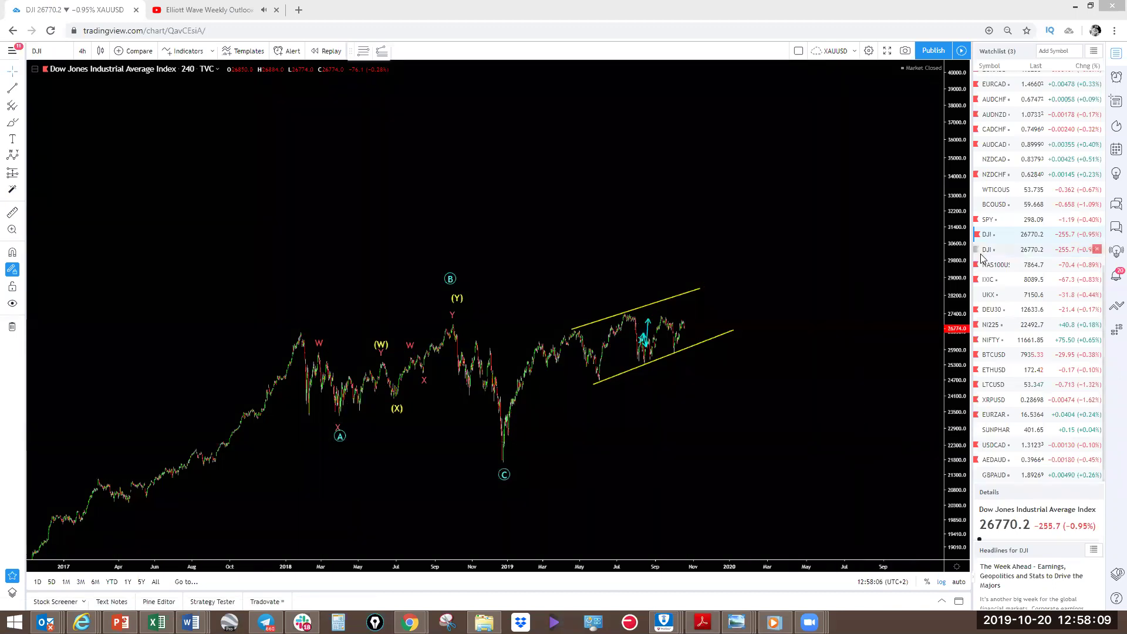
Open the 4-hour Nasdaq 100 (NAS100USD) chart and frame the candles from August to the latest ones
{"action": "left_click", "coordinate": [1000, 268]}
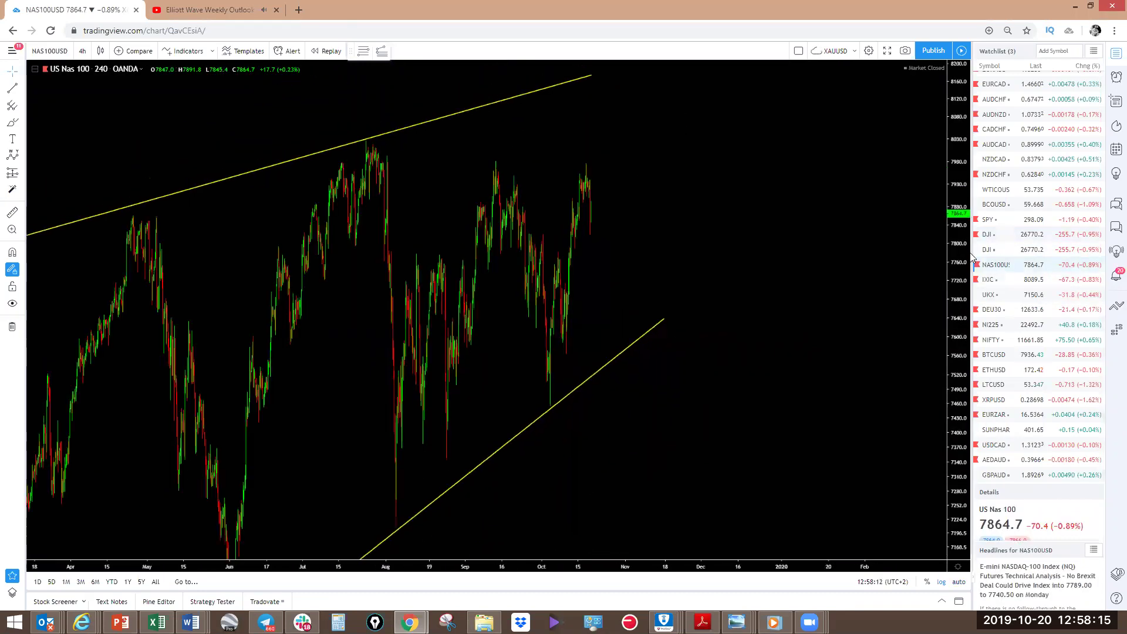
{"action": "scroll", "coordinate": [942, 396], "scroll_direction": "up", "scroll_amount": 4}
{"action": "left_click_drag", "start_coordinate": [430, 360], "coordinate": [765, 380]}
{"action": "scroll", "coordinate": [549, 385], "scroll_direction": "up", "scroll_amount": 2}
{"action": "left_click_drag", "start_coordinate": [551, 386], "coordinate": [768, 399]}
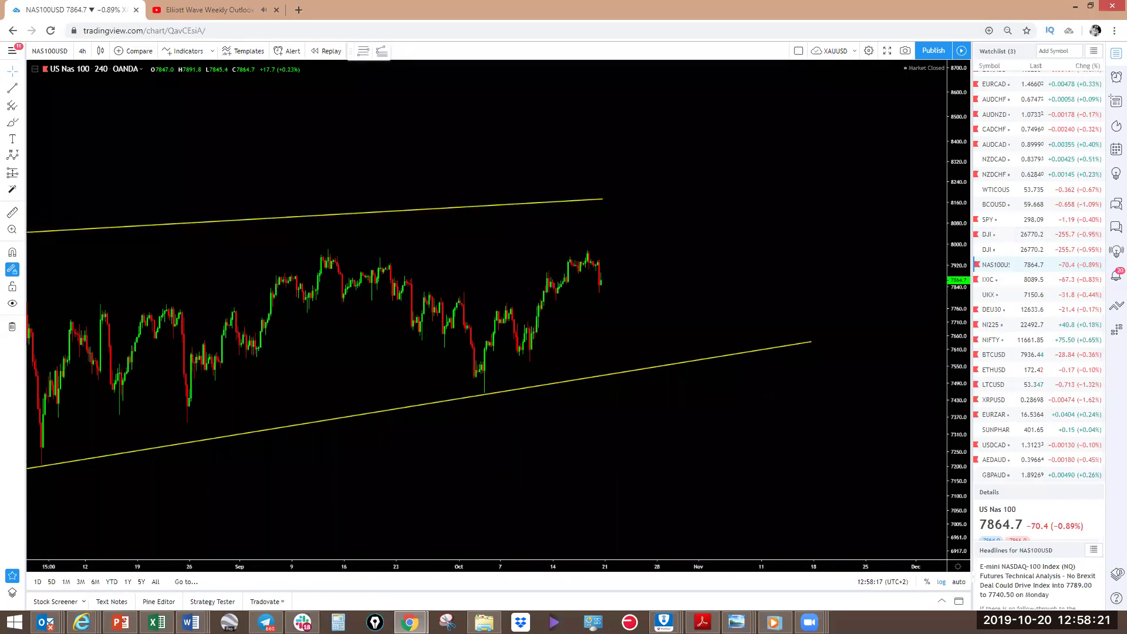
Sketch the Nasdaq rally from the October low, a short consolidation and a rise to about 8,200, then clear the drawing
{"action": "mouse_move", "coordinate": [486, 385]}
{"action": "left_mouse_down"}
{"action": "mouse_move", "coordinate": [504, 310]}
{"action": "mouse_move", "coordinate": [564, 298]}
{"action": "left_mouse_up"}
{"action": "mouse_move", "coordinate": [601, 255]}
{"action": "left_mouse_down"}
{"action": "mouse_move", "coordinate": [609, 271]}
{"action": "mouse_move", "coordinate": [600, 187]}
{"action": "left_mouse_up"}
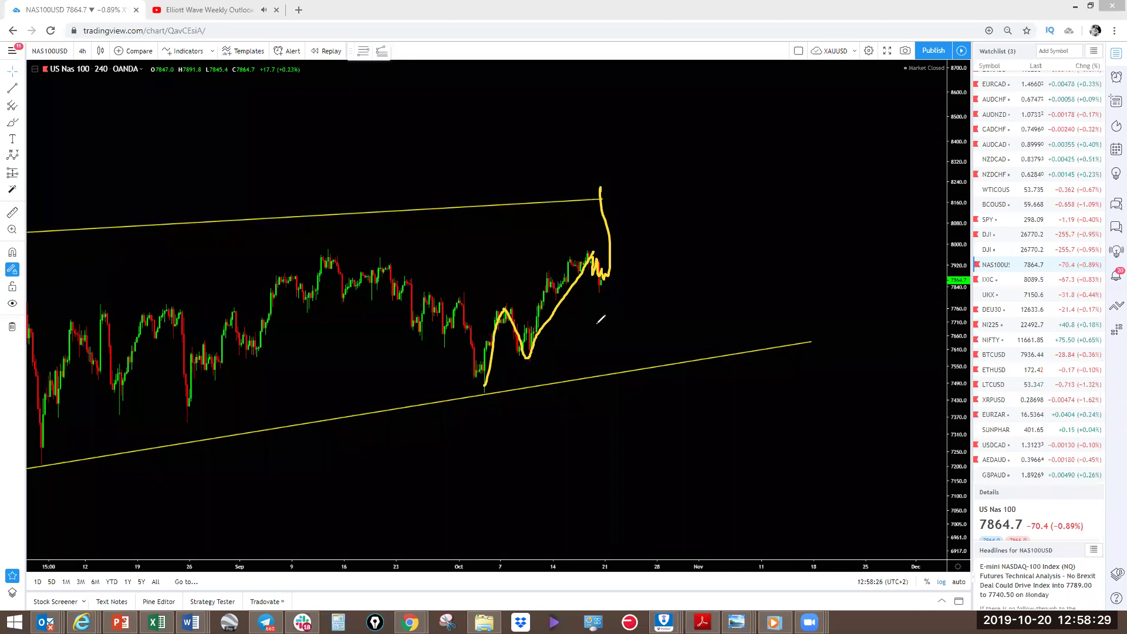
{"action": "key", "text": "Escape"}
On the wider Nasdaq chart, sketch the swings from the August low to about 8,200 at the channel's upper line, then clear them
{"action": "scroll", "coordinate": [593, 326], "scroll_direction": "down", "scroll_amount": 7}
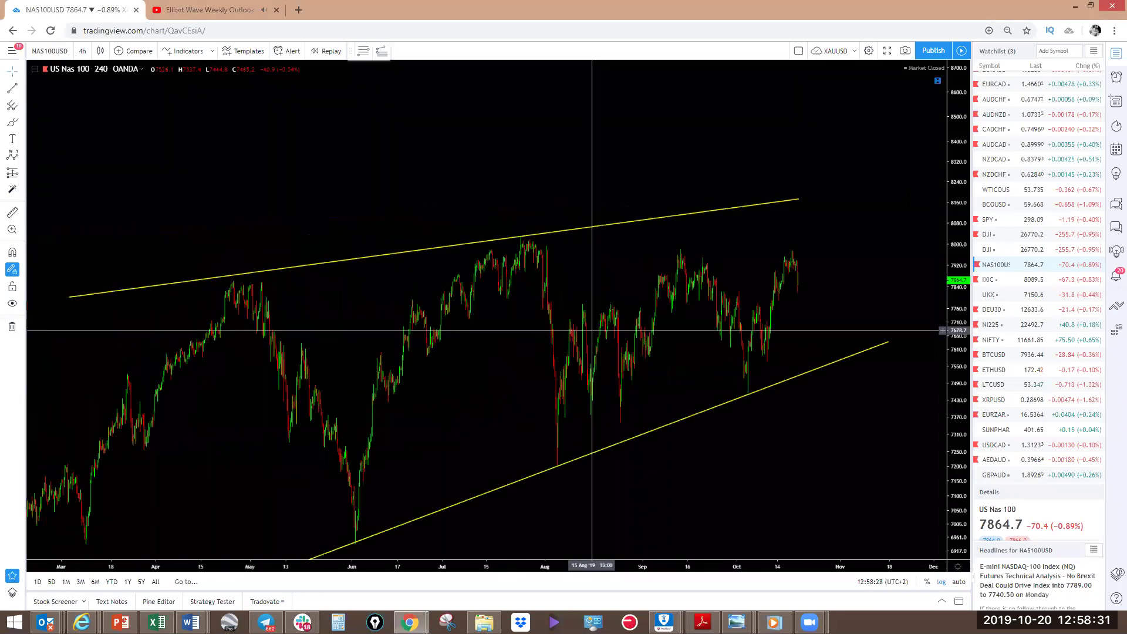
{"action": "scroll", "coordinate": [592, 294], "scroll_direction": "down", "scroll_amount": 3}
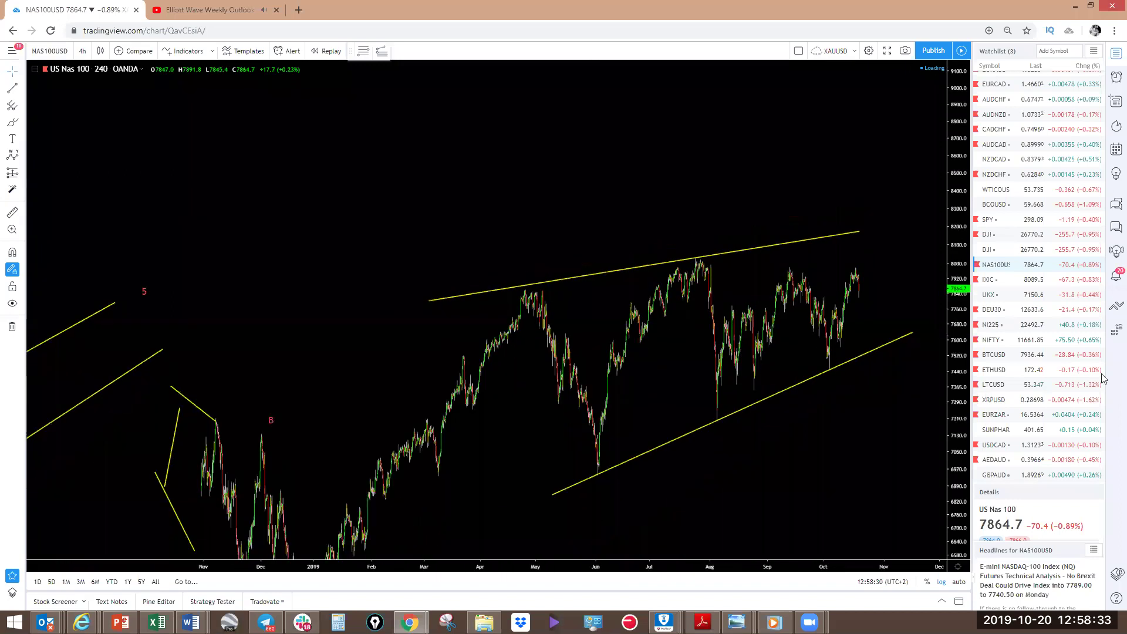
{"action": "mouse_move", "coordinate": [714, 396]}
{"action": "left_mouse_down"}
{"action": "mouse_move", "coordinate": [787, 290]}
{"action": "mouse_move", "coordinate": [825, 361]}
{"action": "mouse_move", "coordinate": [877, 242]}
{"action": "left_mouse_up"}
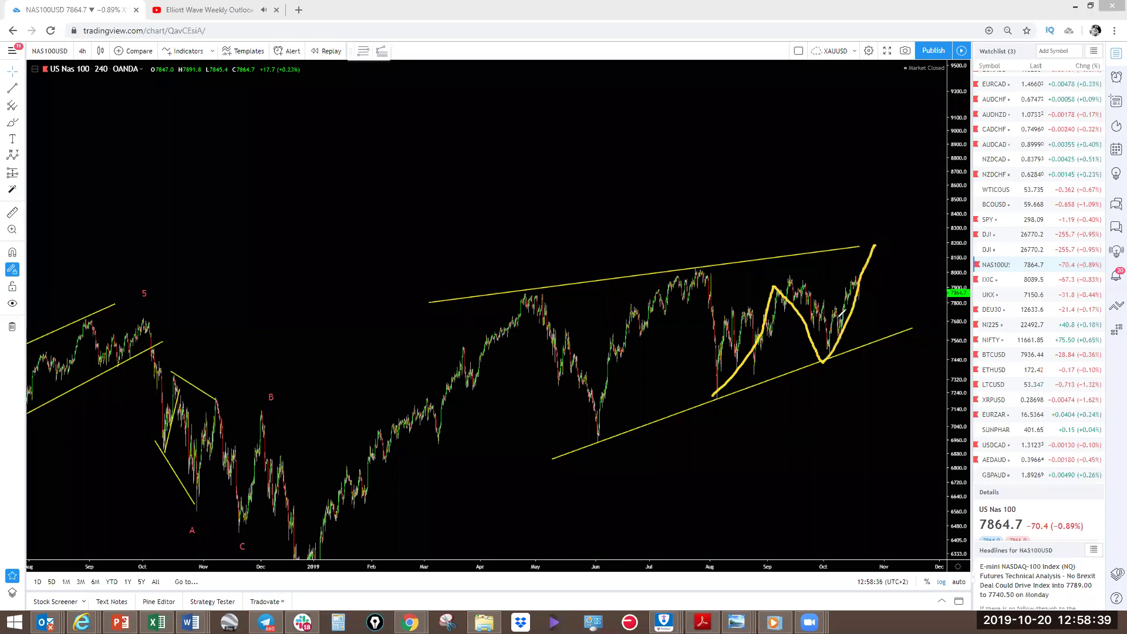
{"action": "left_click_drag", "start_coordinate": [866, 283], "coordinate": [882, 252]}
{"action": "key", "text": "Escape"}
{"action": "left_click_drag", "start_coordinate": [846, 413], "coordinate": [403, 429]}
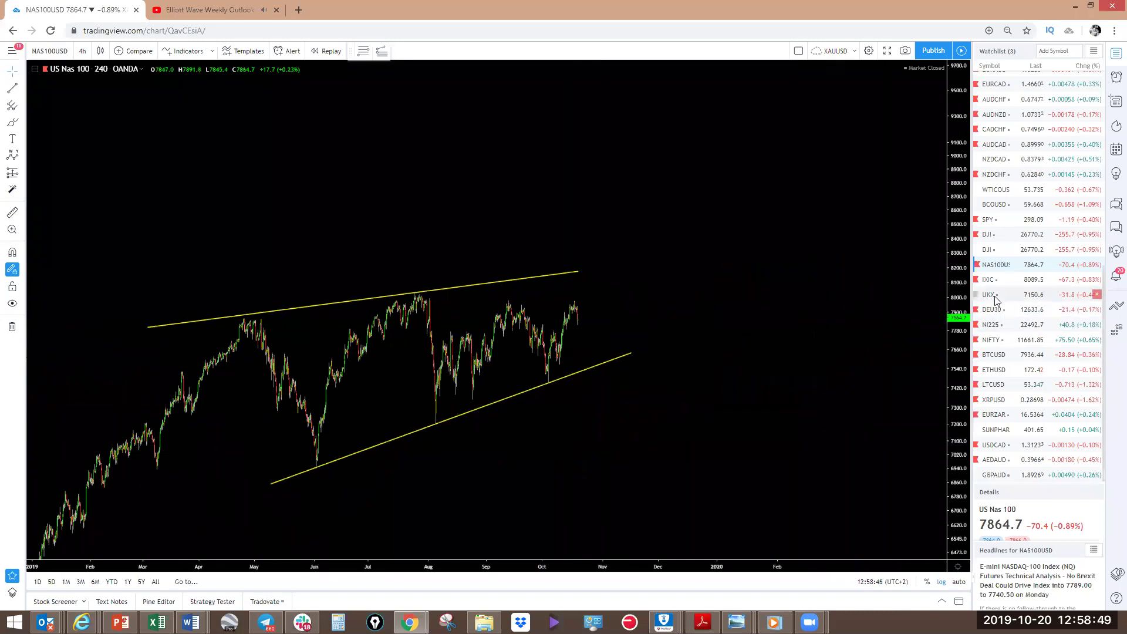
Open the 4-hour UK 100 Index (UKX) chart and frame its price history from early 2018 to the latest candles
{"action": "left_click", "coordinate": [993, 297]}
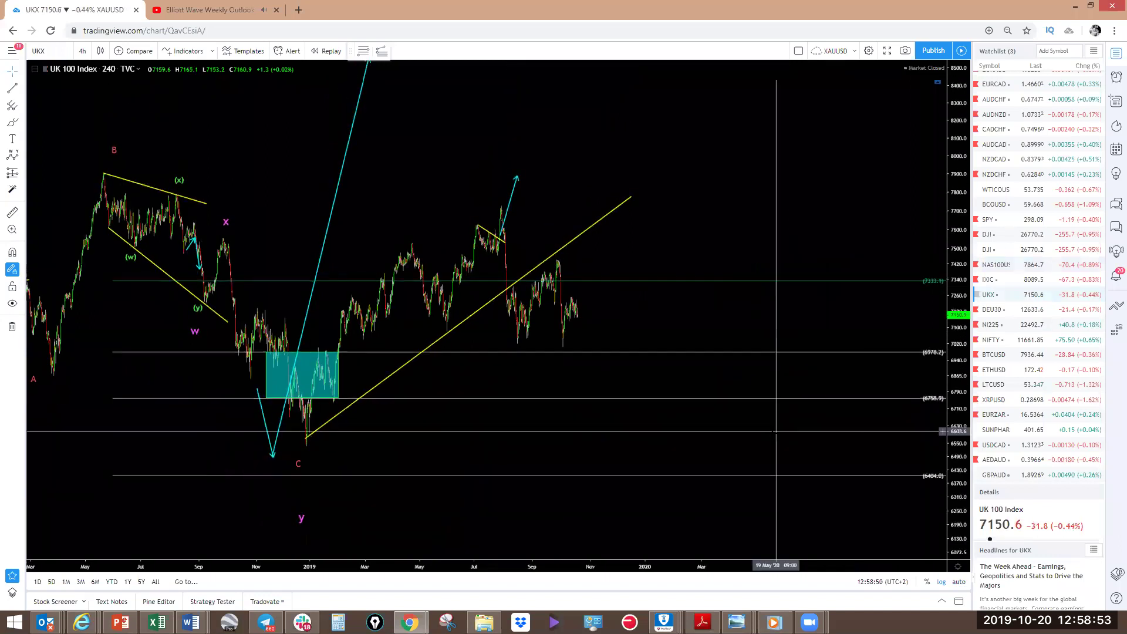
{"action": "scroll", "coordinate": [776, 432], "scroll_direction": "up", "scroll_amount": 5}
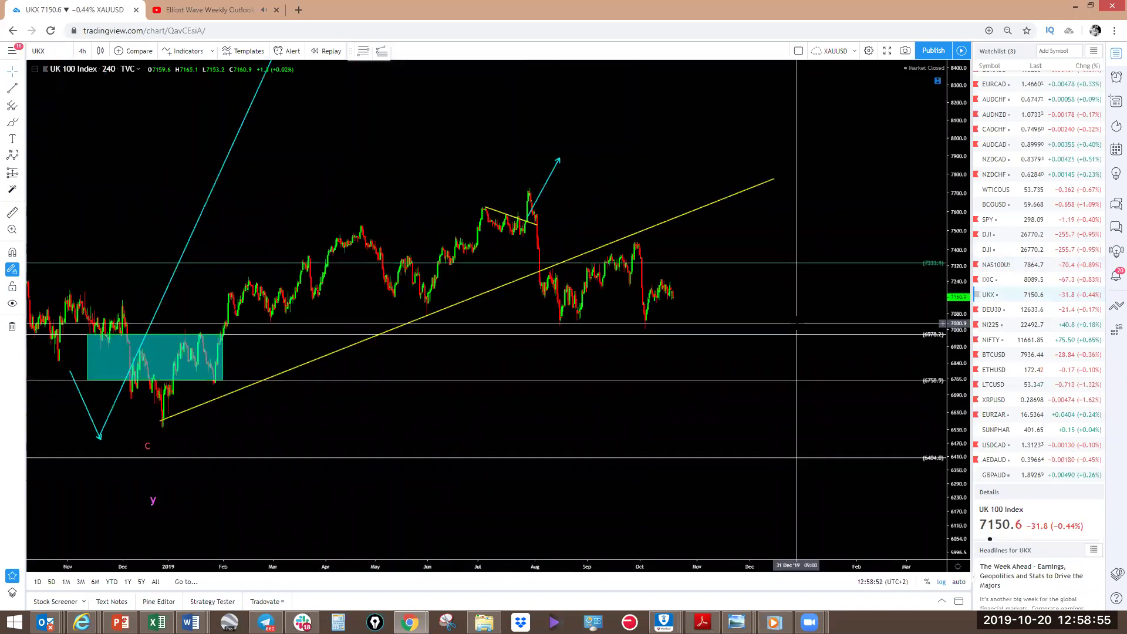
{"action": "scroll", "coordinate": [796, 487], "scroll_direction": "down", "scroll_amount": 3}
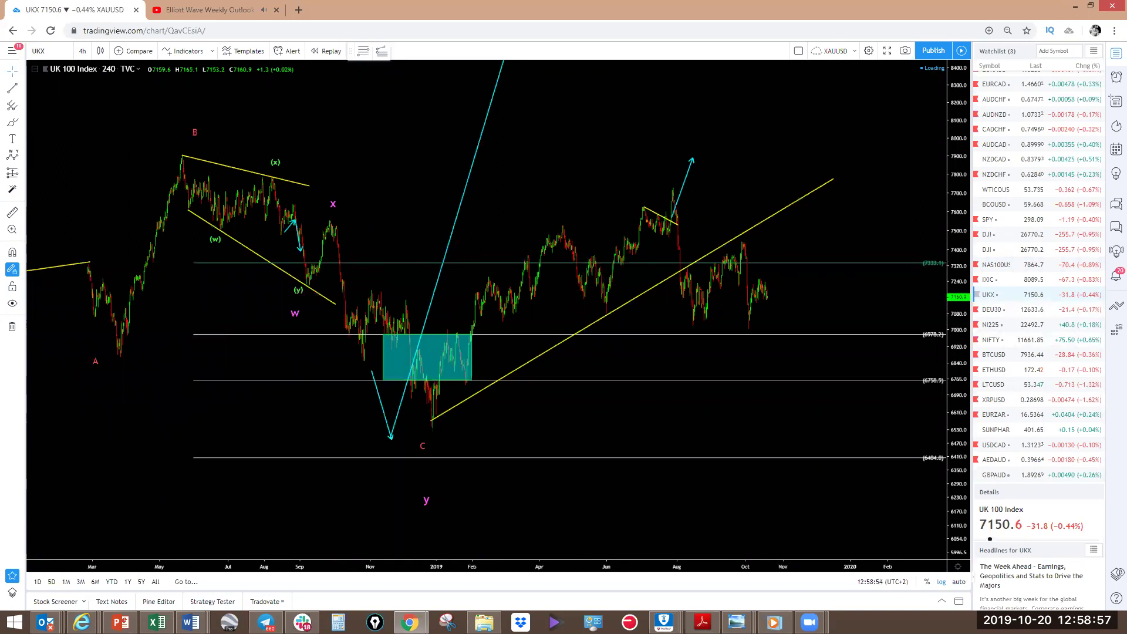
Sketch the UK 100 swings from C, a drop to about 6,760 and rise to about 7,800, clear them, then repeat only the drop and clear it
{"action": "mouse_move", "coordinate": [419, 431]}
{"action": "left_mouse_down"}
{"action": "mouse_move", "coordinate": [574, 333]}
{"action": "mouse_move", "coordinate": [650, 245]}
{"action": "mouse_move", "coordinate": [669, 189]}
{"action": "mouse_move", "coordinate": [703, 322]}
{"action": "mouse_move", "coordinate": [746, 253]}
{"action": "mouse_move", "coordinate": [754, 384]}
{"action": "left_mouse_up"}
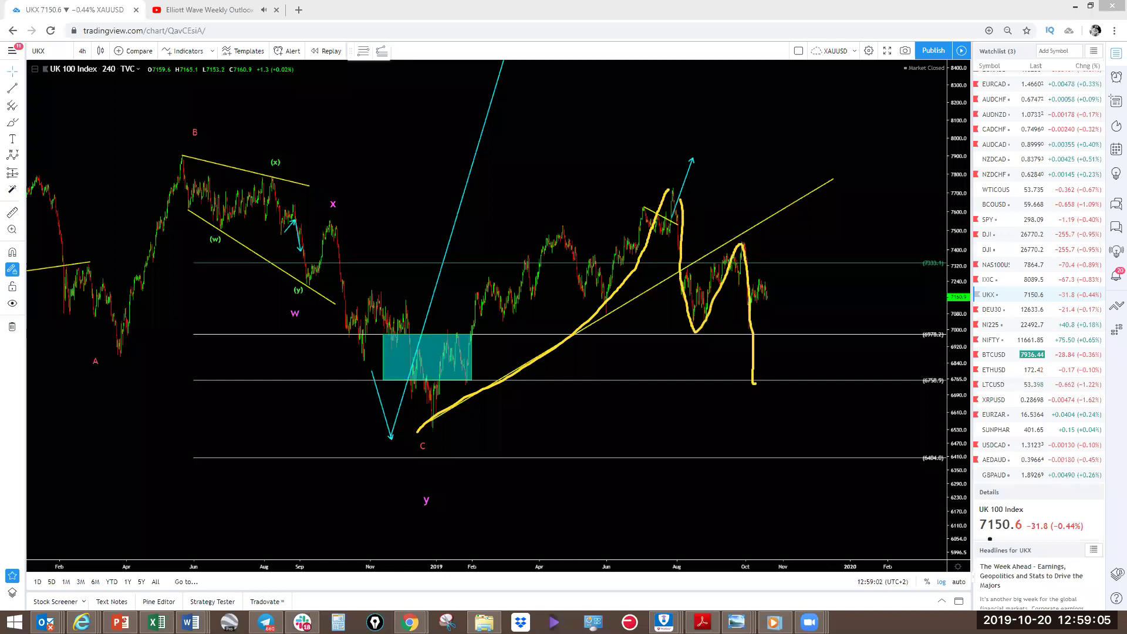
{"action": "mouse_move", "coordinate": [751, 308]}
{"action": "left_mouse_down"}
{"action": "mouse_move", "coordinate": [771, 293]}
{"action": "mouse_move", "coordinate": [762, 282]}
{"action": "mouse_move", "coordinate": [772, 290]}
{"action": "mouse_move", "coordinate": [769, 385]}
{"action": "left_mouse_up"}
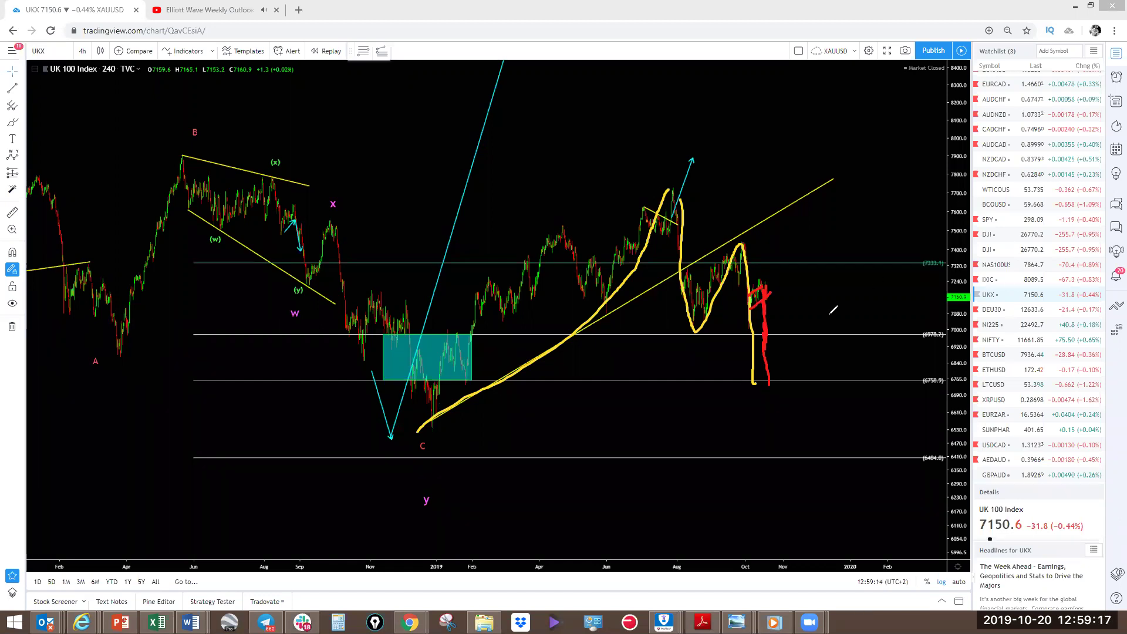
{"action": "left_click_drag", "start_coordinate": [752, 386], "coordinate": [879, 177]}
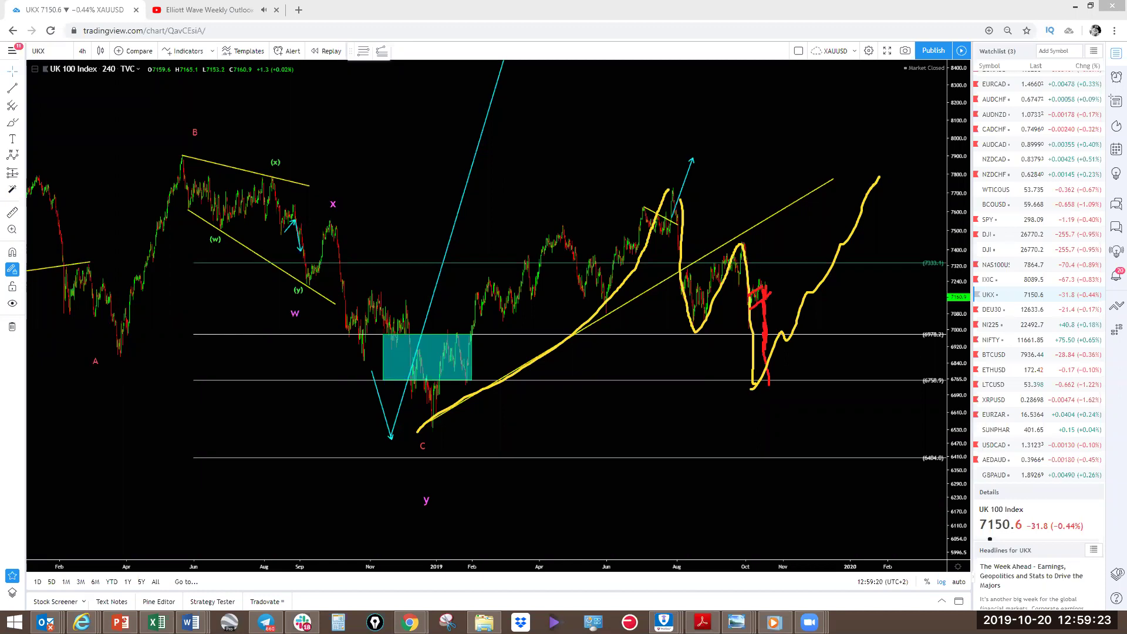
{"action": "key", "text": "ctrl+shift+7"}
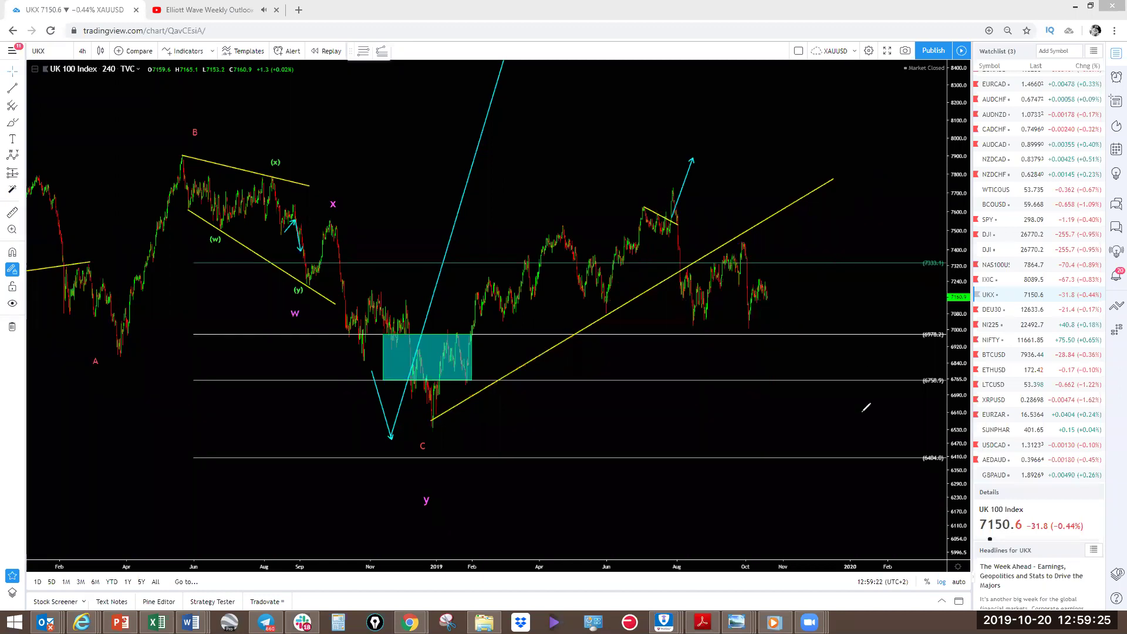
{"action": "mouse_move", "coordinate": [743, 333]}
{"action": "left_mouse_down"}
{"action": "mouse_move", "coordinate": [780, 271]}
{"action": "mouse_move", "coordinate": [758, 288]}
{"action": "mouse_move", "coordinate": [776, 275]}
{"action": "mouse_move", "coordinate": [785, 285]}
{"action": "mouse_move", "coordinate": [771, 380]}
{"action": "left_mouse_up"}
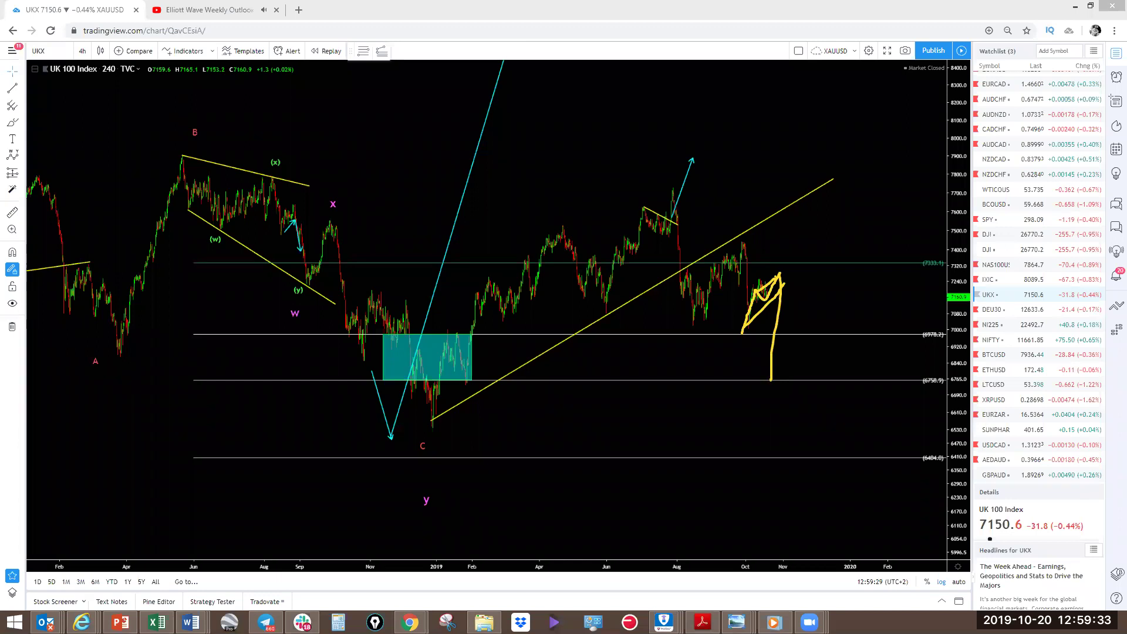
{"action": "key", "text": "Escape"}
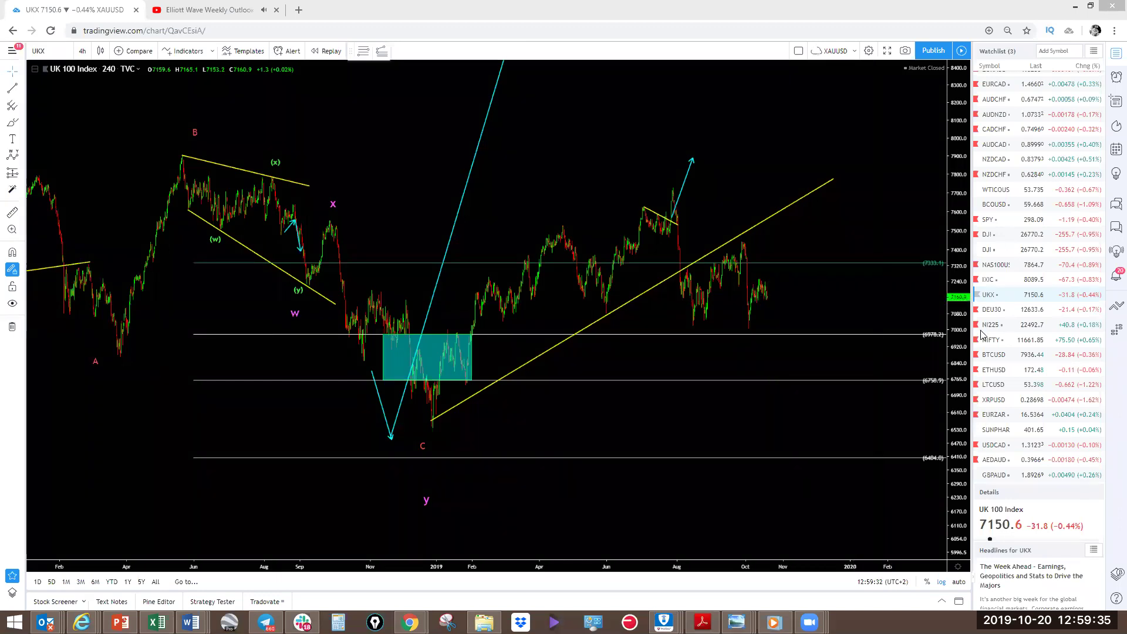
Open the DAX Index (DEU30) chart and trace the rally from the circled 4 low and the widening consolidation that follows it
{"action": "left_click", "coordinate": [1001, 312]}
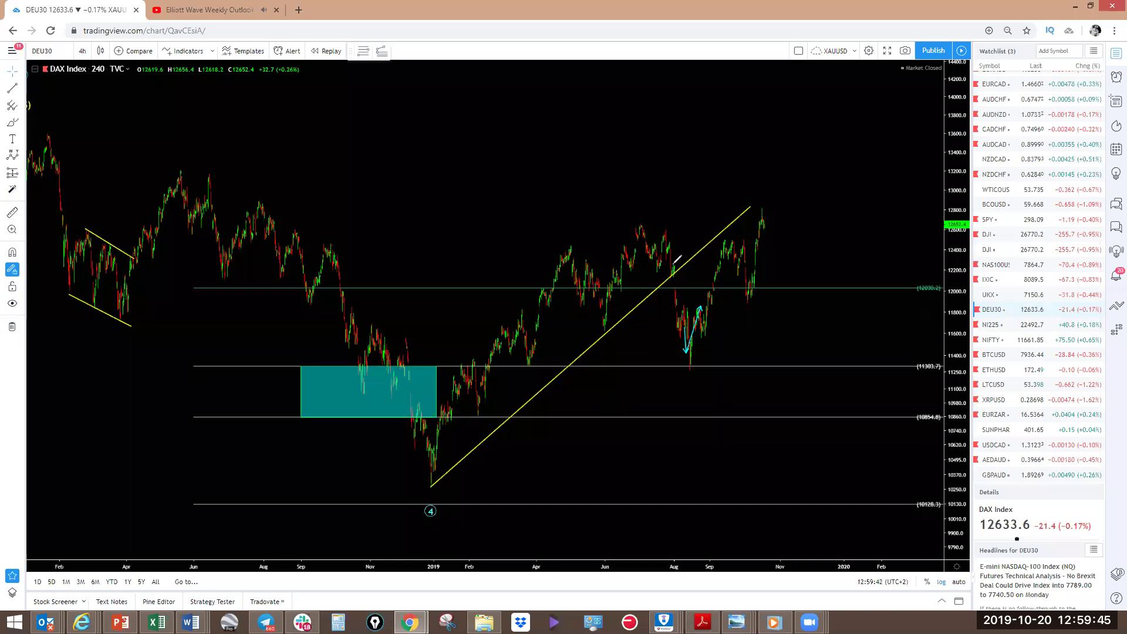
{"action": "mouse_move", "coordinate": [416, 482]}
{"action": "left_mouse_down"}
{"action": "mouse_move", "coordinate": [451, 462]}
{"action": "mouse_move", "coordinate": [589, 312]}
{"action": "left_mouse_up"}
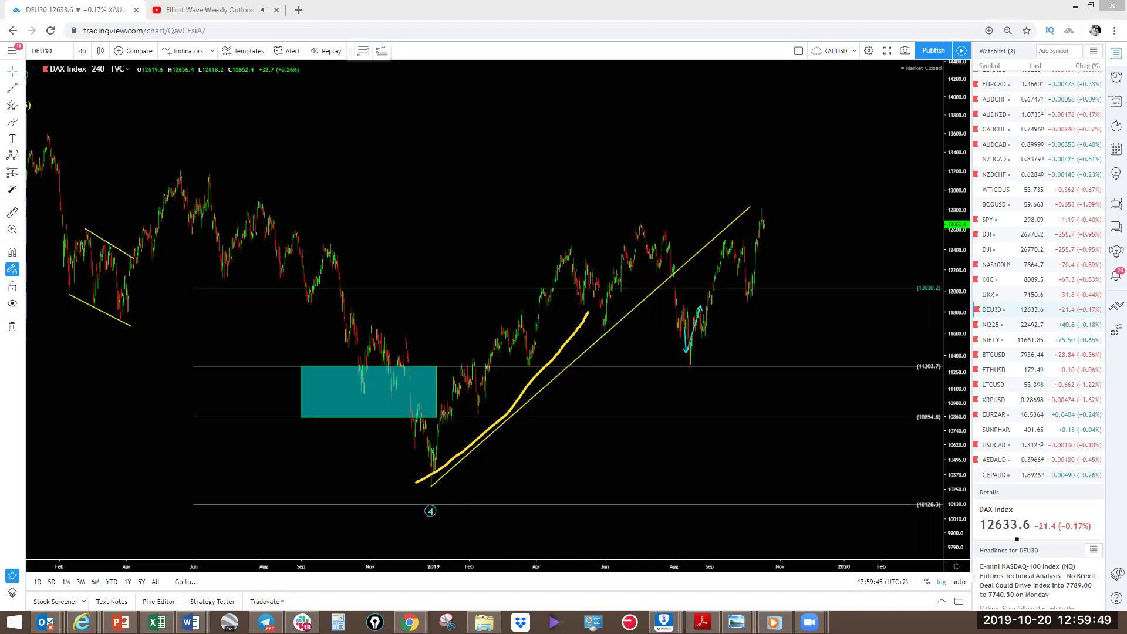
{"action": "key", "text": "ctrl+z"}
{"action": "mouse_move", "coordinate": [416, 482]}
{"action": "left_mouse_down"}
{"action": "mouse_move", "coordinate": [521, 371]}
{"action": "mouse_move", "coordinate": [542, 302]}
{"action": "left_mouse_up"}
{"action": "mouse_move", "coordinate": [555, 257]}
{"action": "left_mouse_down"}
{"action": "mouse_move", "coordinate": [564, 243]}
{"action": "mouse_move", "coordinate": [606, 329]}
{"action": "mouse_move", "coordinate": [662, 259]}
{"action": "mouse_move", "coordinate": [695, 378]}
{"action": "left_mouse_up"}
{"action": "left_click_drag", "start_coordinate": [601, 331], "coordinate": [708, 378]}
{"action": "left_click_drag", "start_coordinate": [576, 242], "coordinate": [655, 226]}
Sketch the DAX rally from the August low past the latest candles to about 13,600, replacing the shorter first stroke
{"action": "left_click_drag", "start_coordinate": [688, 365], "coordinate": [712, 272]}
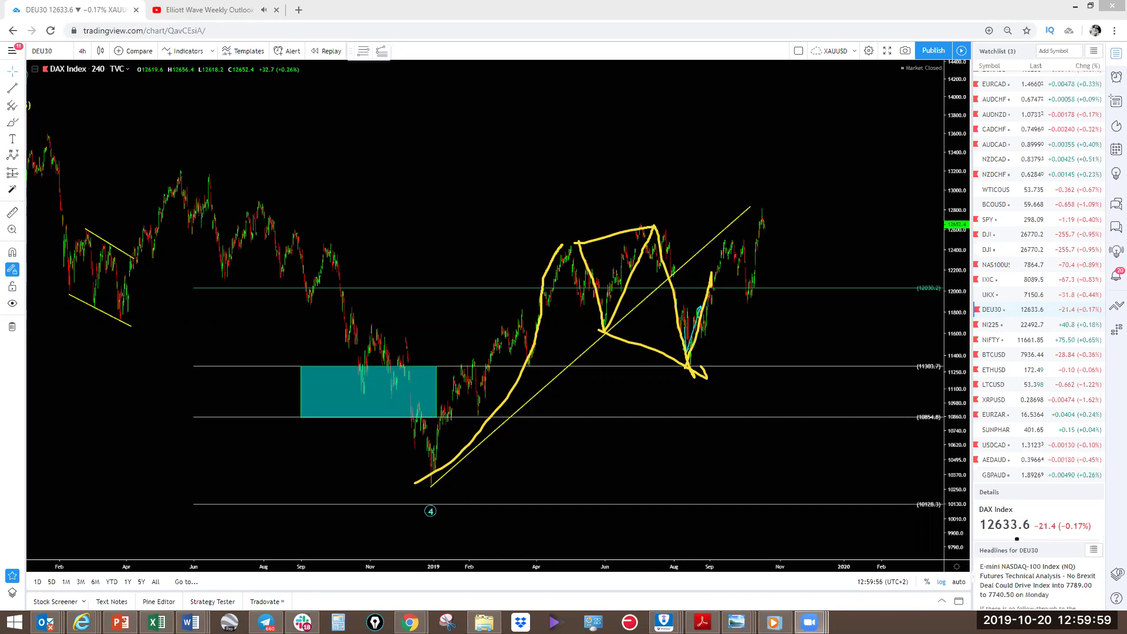
{"action": "key", "text": "ctrl+z"}
{"action": "left_click_drag", "start_coordinate": [691, 364], "coordinate": [741, 258]}
{"action": "mouse_move", "coordinate": [788, 147]}
{"action": "left_mouse_down"}
{"action": "mouse_move", "coordinate": [793, 122]}
{"action": "mouse_move", "coordinate": [790, 134]}
{"action": "left_mouse_up"}
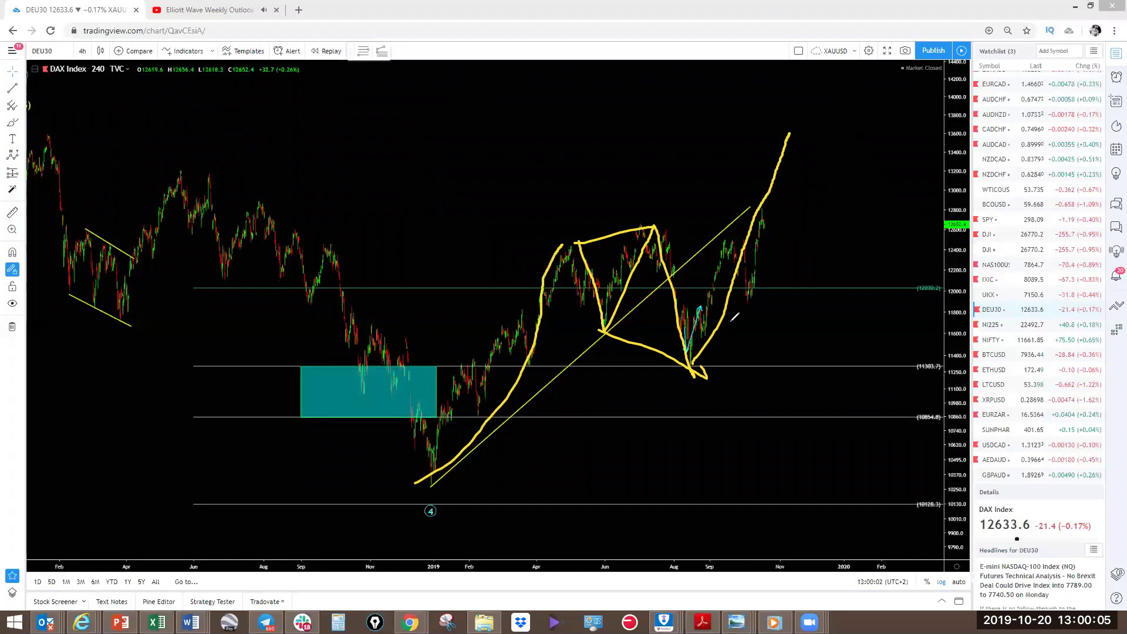
Outline the early 2019 DAX rise with two red channel lines, hiding the saved chart drawings and redrawing the lower line
{"action": "left_click_drag", "start_coordinate": [467, 366], "coordinate": [517, 320]}
{"action": "left_click_drag", "start_coordinate": [474, 415], "coordinate": [546, 376]}
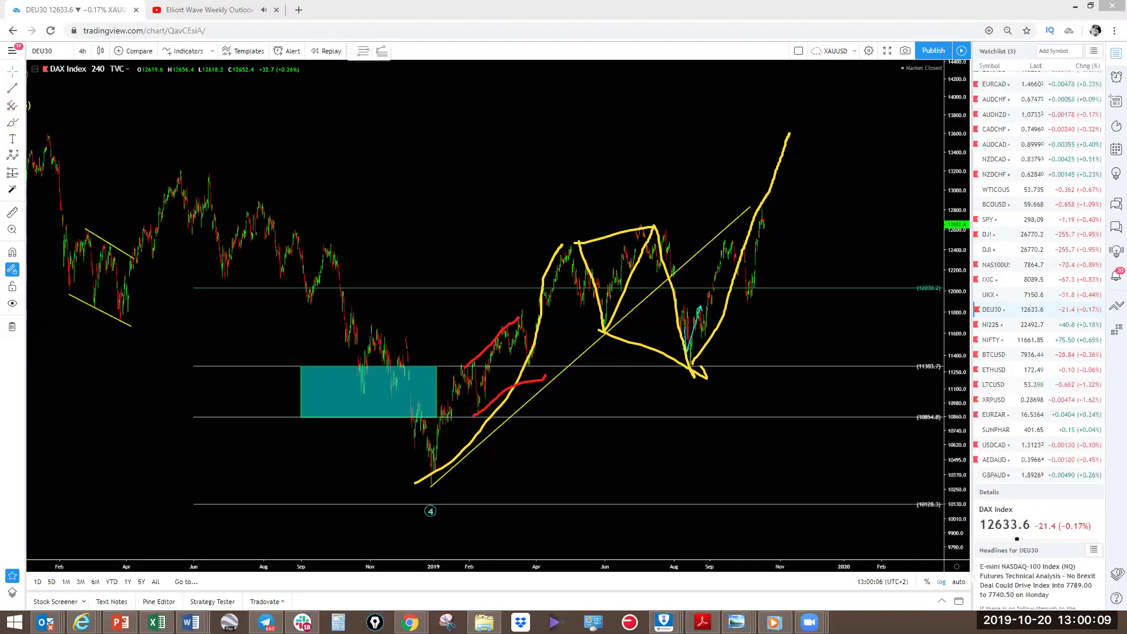
{"action": "left_click", "coordinate": [82, 351]}
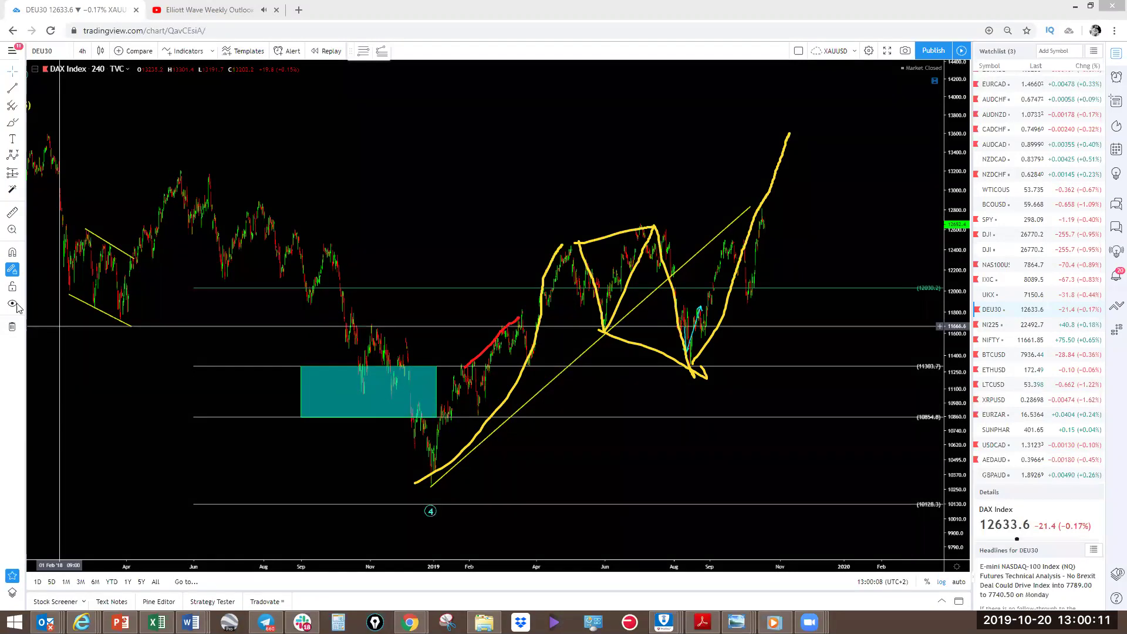
{"action": "left_click", "coordinate": [13, 303]}
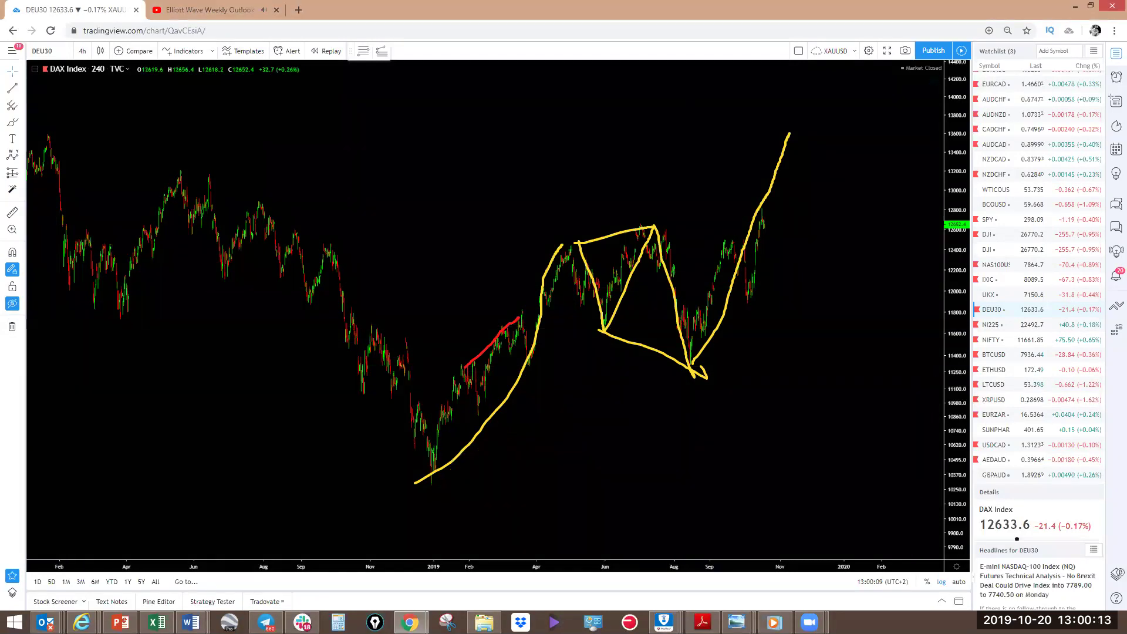
{"action": "left_click_drag", "start_coordinate": [476, 414], "coordinate": [525, 365]}
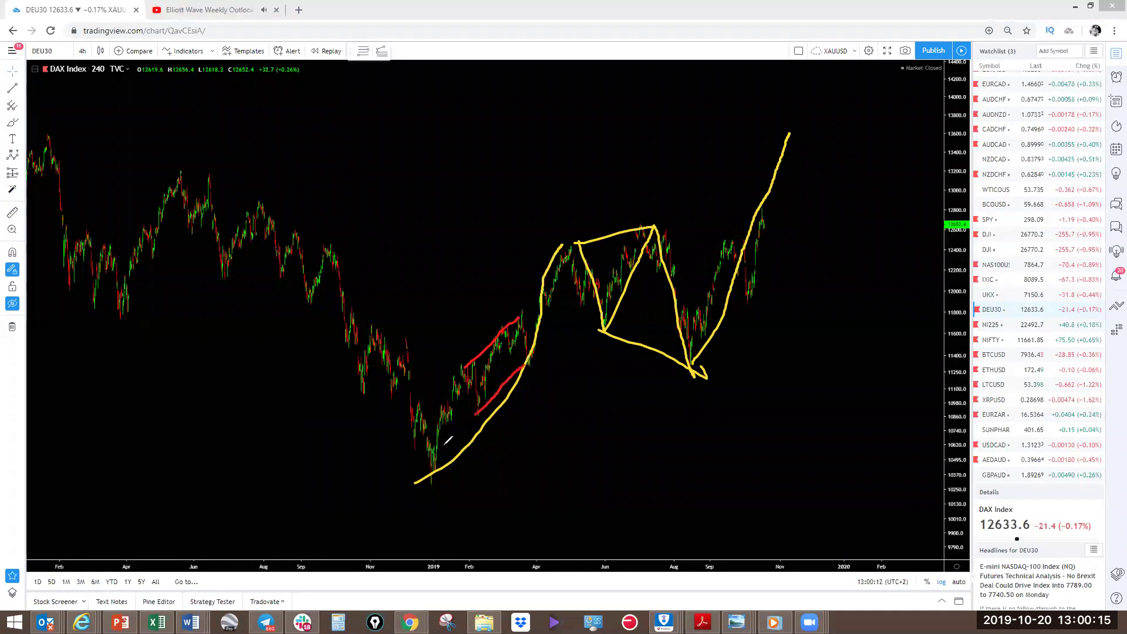
Trace the DAX swings in red from the late 2018 low to about 13,300, erasing the yellow zigzag inside the consolidation
{"action": "mouse_move", "coordinate": [423, 480]}
{"action": "left_mouse_down"}
{"action": "mouse_move", "coordinate": [476, 369]}
{"action": "mouse_move", "coordinate": [525, 367]}
{"action": "mouse_move", "coordinate": [572, 246]}
{"action": "left_mouse_up"}
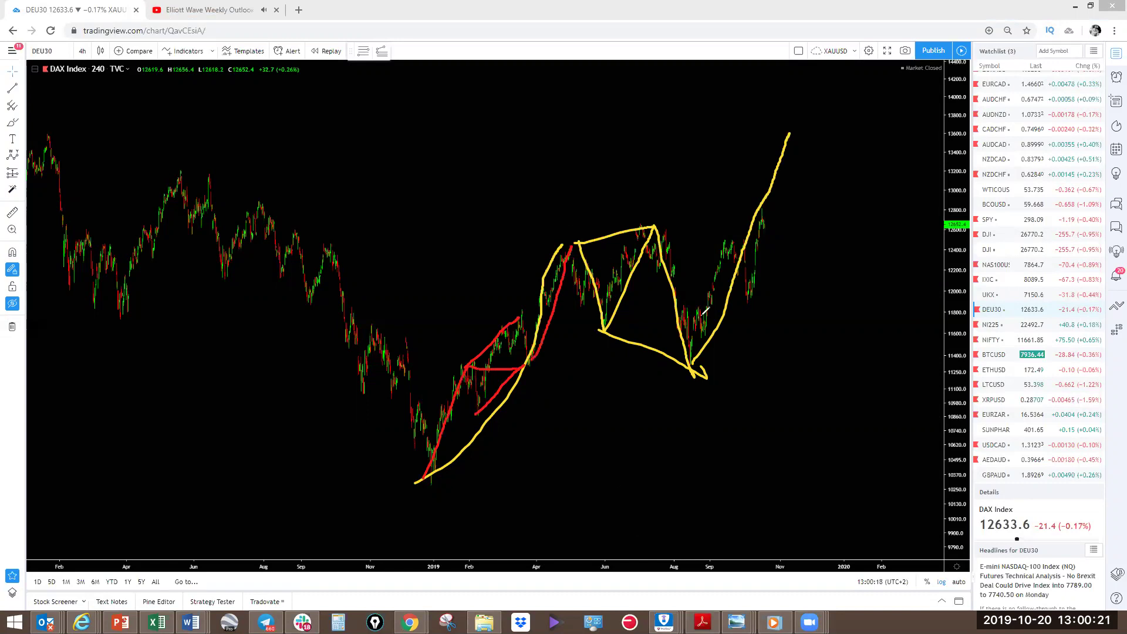
{"action": "mouse_move", "coordinate": [573, 244]}
{"action": "left_mouse_down"}
{"action": "mouse_move", "coordinate": [602, 333]}
{"action": "mouse_move", "coordinate": [652, 227]}
{"action": "mouse_move", "coordinate": [681, 350]}
{"action": "left_mouse_up"}
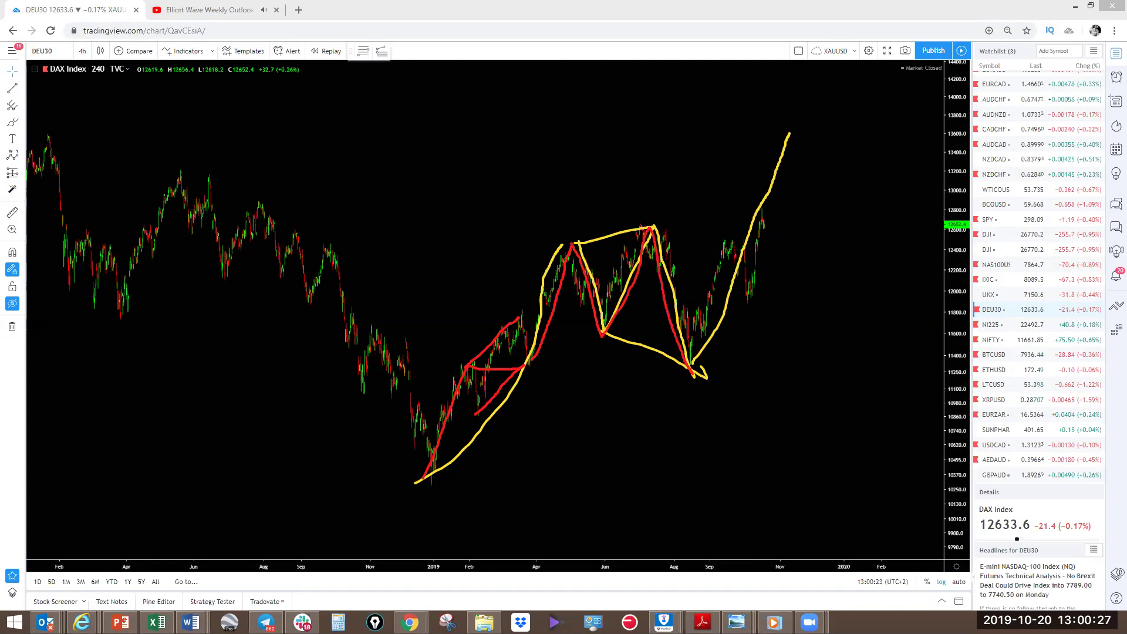
{"action": "left_click", "coordinate": [595, 282]}
{"action": "key", "text": "Delete"}
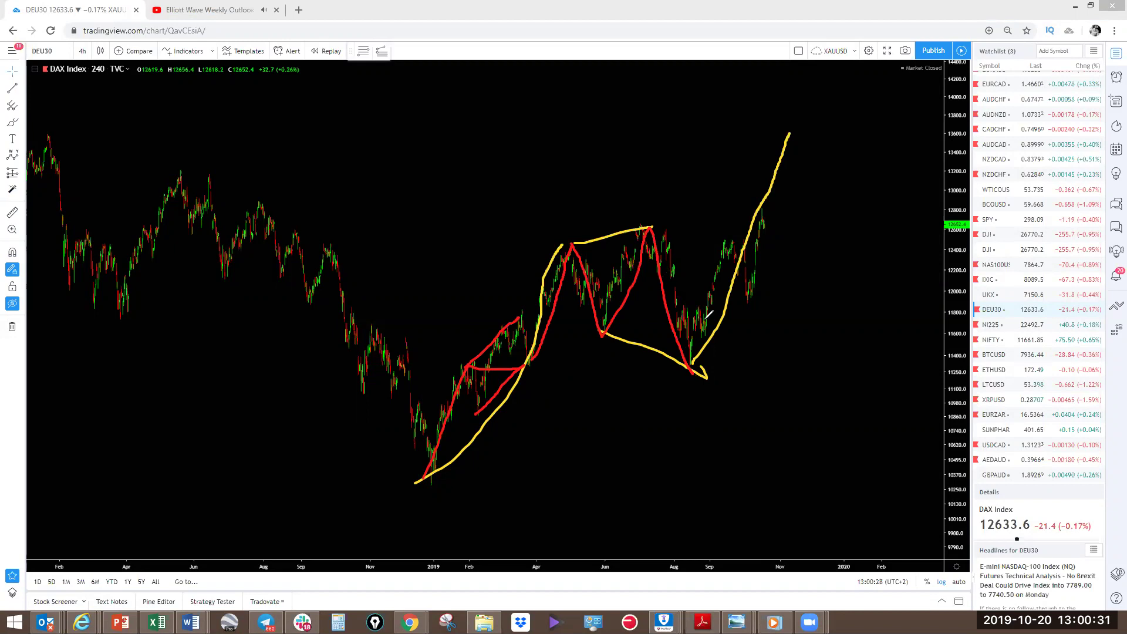
{"action": "mouse_move", "coordinate": [693, 363]}
{"action": "left_mouse_down"}
{"action": "mouse_move", "coordinate": [718, 282]}
{"action": "mouse_move", "coordinate": [746, 272]}
{"action": "mouse_move", "coordinate": [754, 289]}
{"action": "mouse_move", "coordinate": [789, 158]}
{"action": "left_mouse_up"}
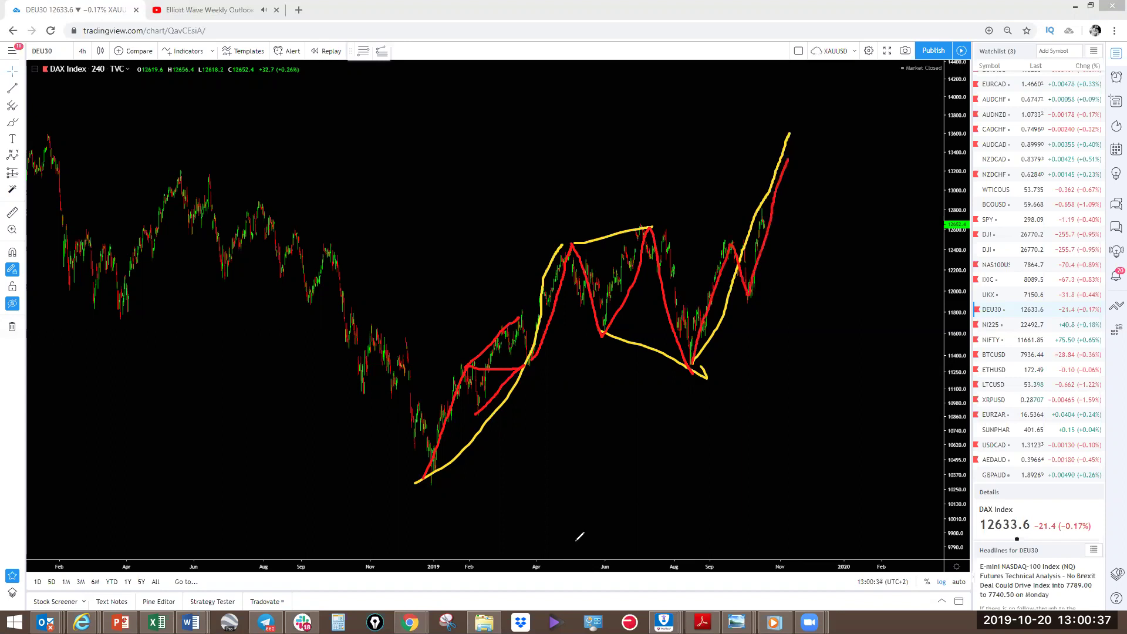
Handwrite W, X and Y labels at the DAX turning points, mark the final push up in red, and clear all sketches
{"action": "mouse_move", "coordinate": [535, 187]}
{"action": "left_mouse_down"}
{"action": "mouse_move", "coordinate": [551, 199]}
{"action": "mouse_move", "coordinate": [563, 181]}
{"action": "left_mouse_up"}
{"action": "left_click_drag", "start_coordinate": [674, 394], "coordinate": [708, 403]}
{"action": "left_click_drag", "start_coordinate": [699, 389], "coordinate": [680, 416]}
{"action": "mouse_move", "coordinate": [786, 93]}
{"action": "left_mouse_down"}
{"action": "mouse_move", "coordinate": [792, 105]}
{"action": "mouse_move", "coordinate": [799, 91]}
{"action": "left_mouse_up"}
{"action": "left_click_drag", "start_coordinate": [764, 216], "coordinate": [790, 154]}
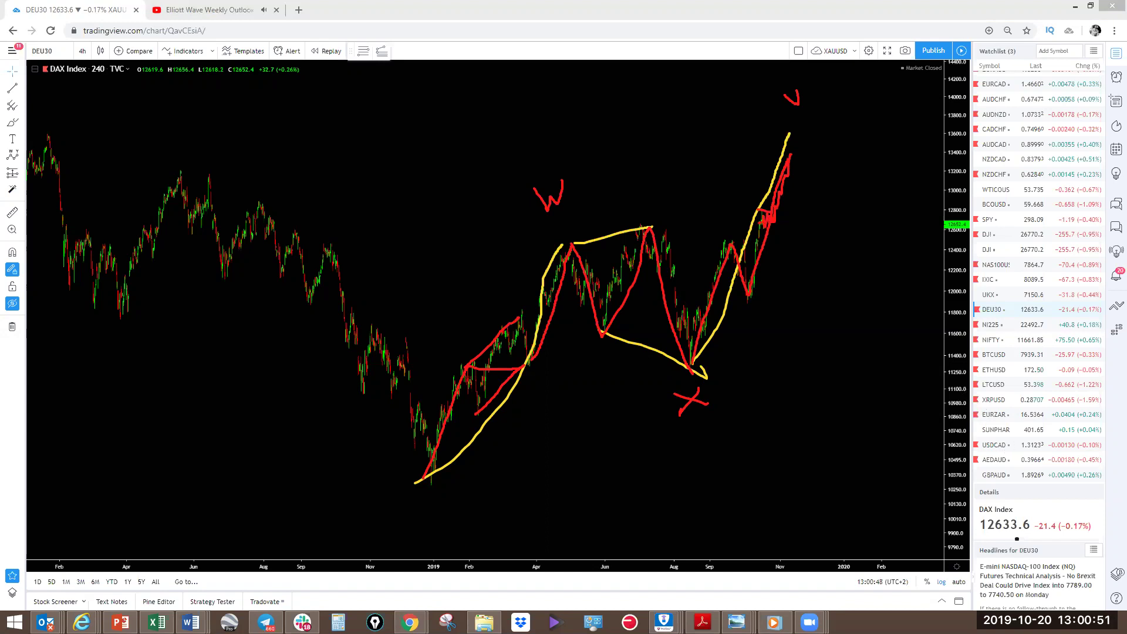
{"action": "key", "text": "ctrl+shift+7"}
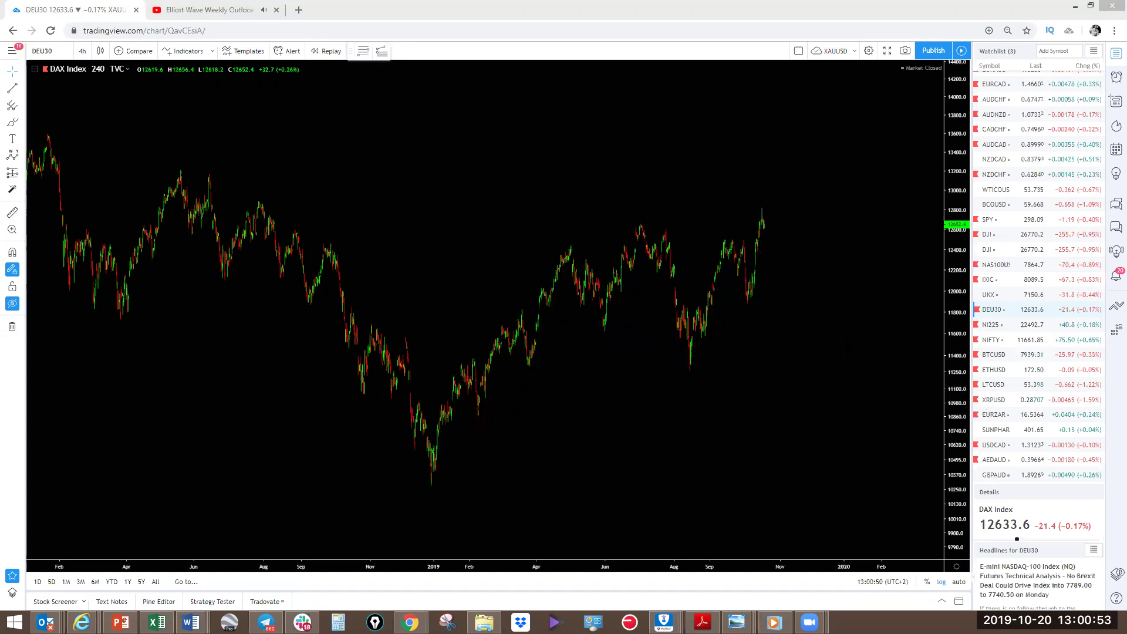
Open the Nikkei 225 (NI225) chart and sketch the rise from the 2019 low, the pullback, and a rally to about 23,500
{"action": "left_click", "coordinate": [991, 331]}
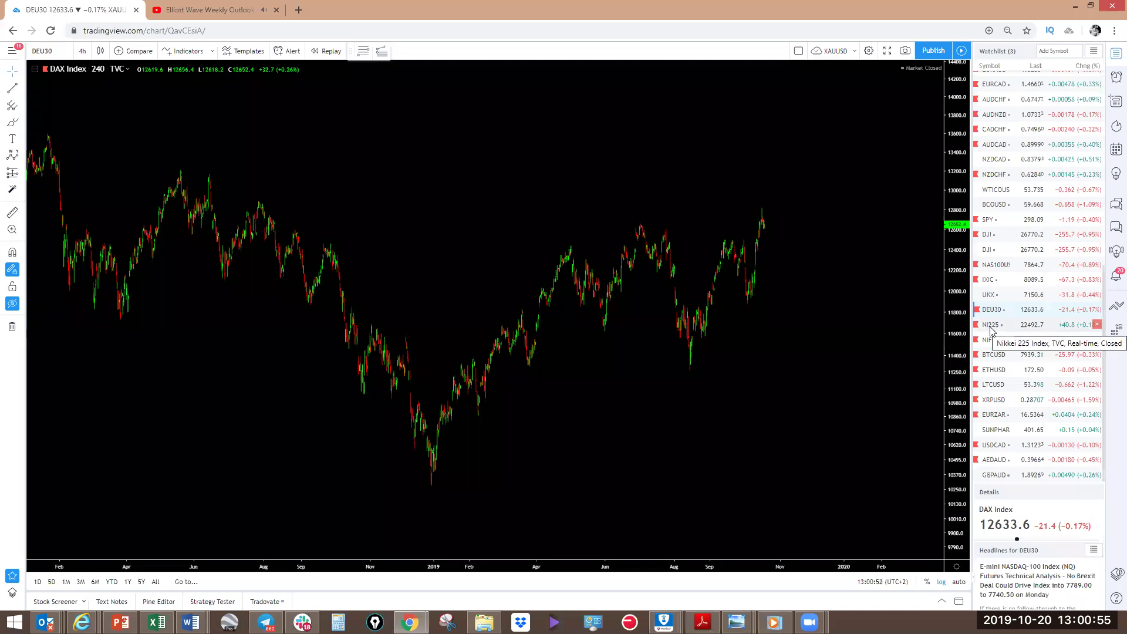
{"action": "left_click", "coordinate": [991, 326]}
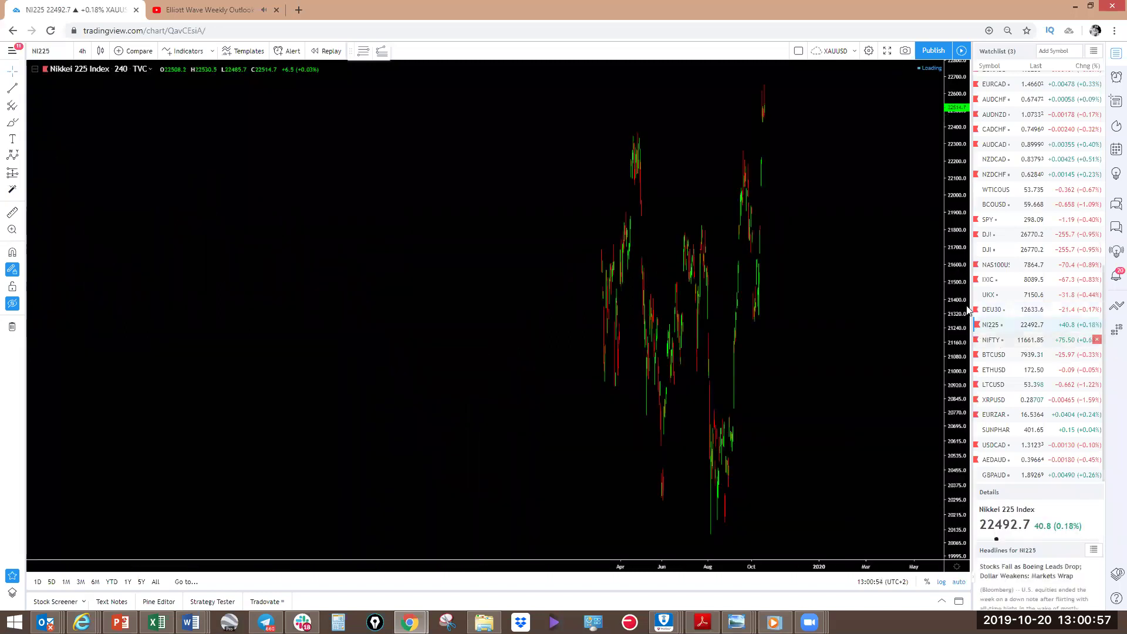
{"action": "left_click_drag", "start_coordinate": [955, 389], "coordinate": [952, 412]}
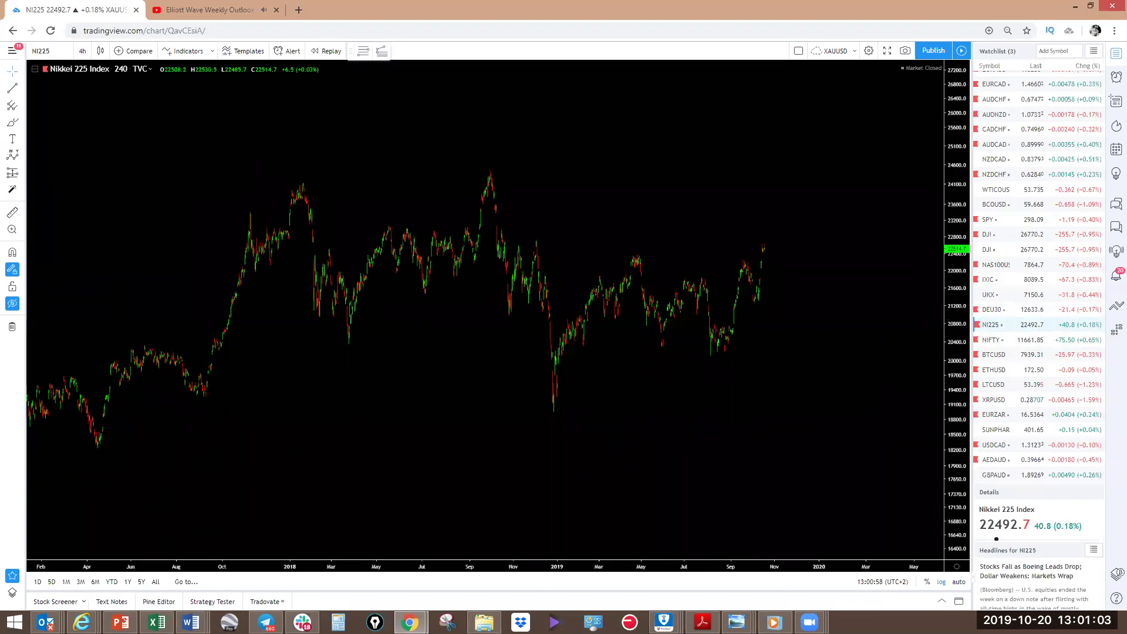
{"action": "mouse_move", "coordinate": [553, 407]}
{"action": "left_mouse_down"}
{"action": "mouse_move", "coordinate": [645, 263]}
{"action": "mouse_move", "coordinate": [711, 350]}
{"action": "mouse_move", "coordinate": [791, 208]}
{"action": "left_mouse_up"}
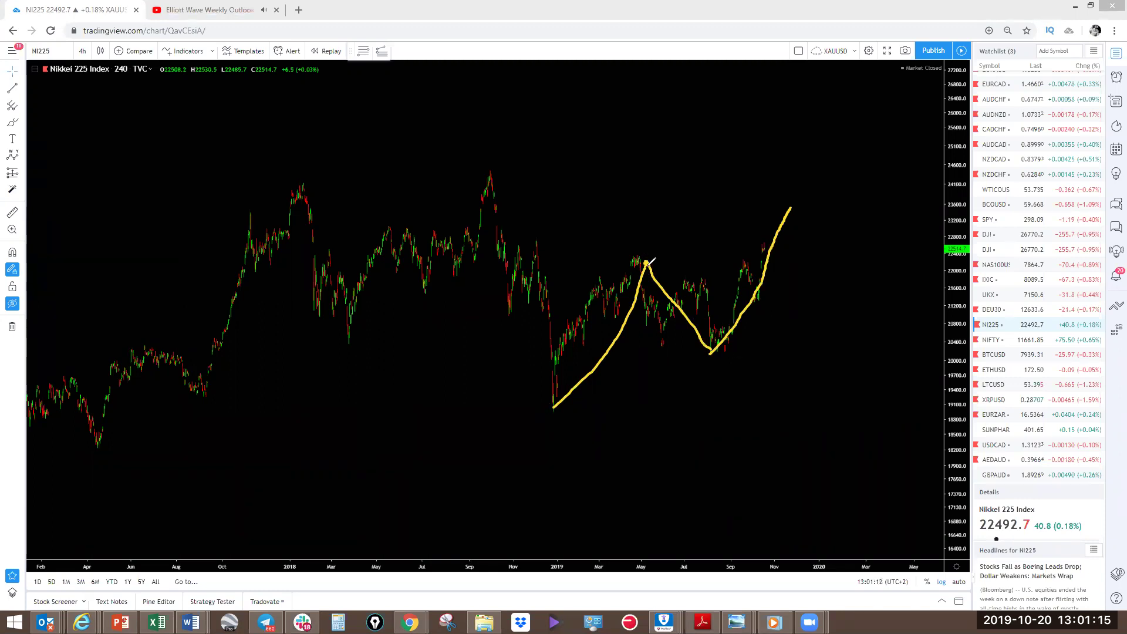
Trace the Nikkei 225 pullback and early 2019 rise in red as zigzags, adding two short channel lines around the February–March consolidation
{"action": "mouse_move", "coordinate": [645, 258]}
{"action": "left_mouse_down"}
{"action": "mouse_move", "coordinate": [663, 341]}
{"action": "mouse_move", "coordinate": [703, 292]}
{"action": "mouse_move", "coordinate": [713, 352]}
{"action": "left_mouse_up"}
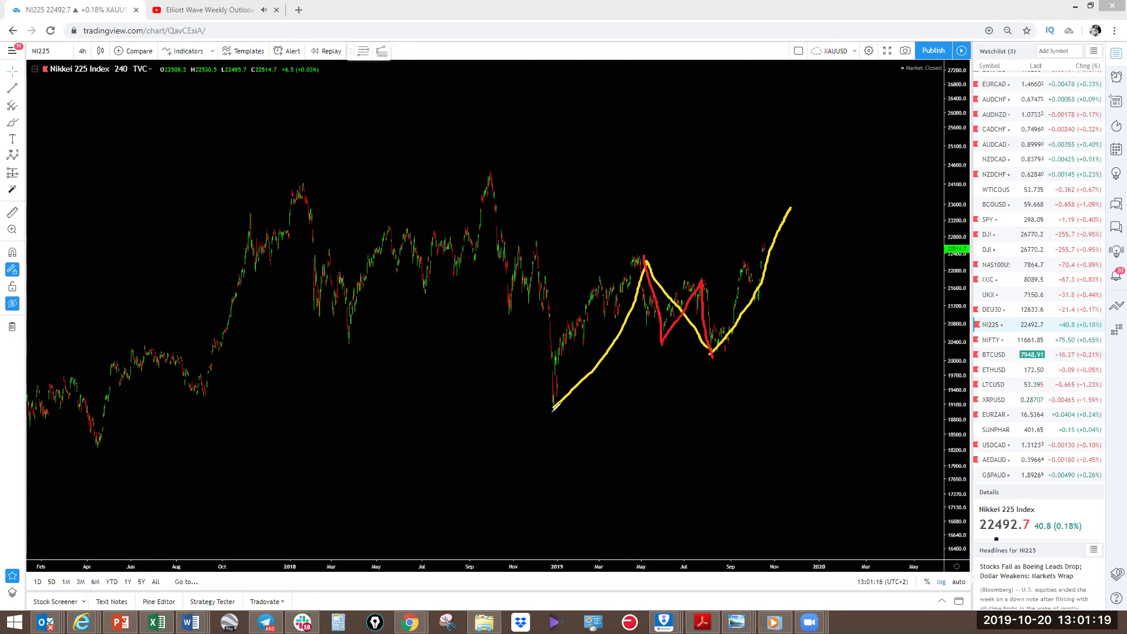
{"action": "mouse_move", "coordinate": [555, 398]}
{"action": "left_mouse_down"}
{"action": "mouse_move", "coordinate": [590, 310]}
{"action": "mouse_move", "coordinate": [597, 316]}
{"action": "mouse_move", "coordinate": [644, 257]}
{"action": "left_mouse_up"}
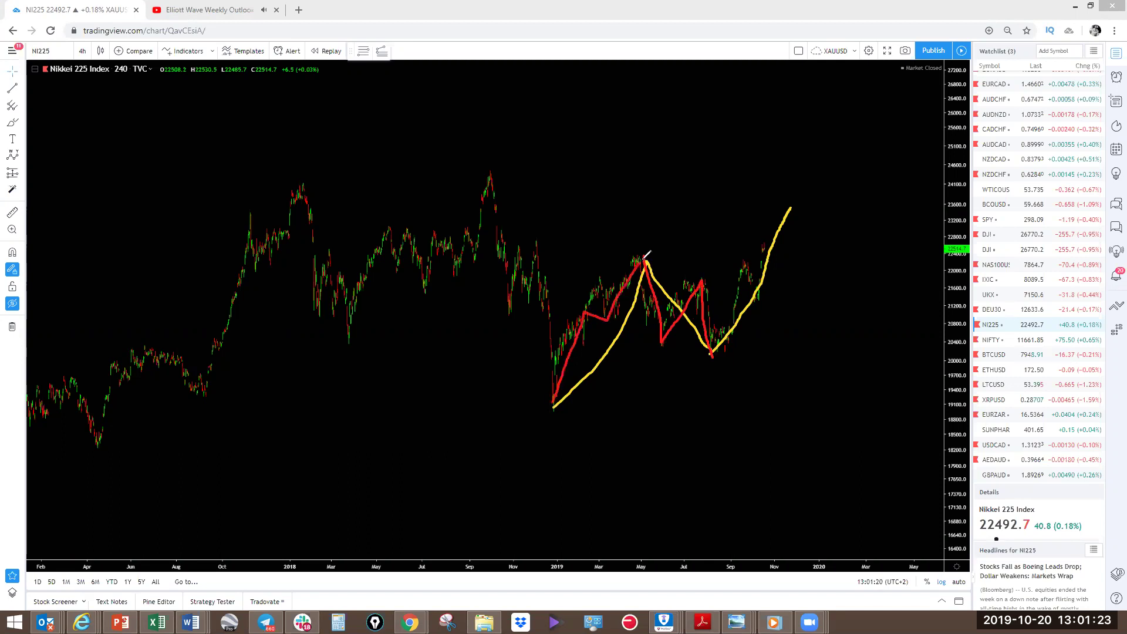
{"action": "left_click_drag", "start_coordinate": [570, 320], "coordinate": [611, 287]}
{"action": "left_click_drag", "start_coordinate": [590, 340], "coordinate": [613, 321]}
Sketch the Nikkei 225 rally in red from the August low through a brief pause to about 23,600, and clear all sketches
{"action": "mouse_move", "coordinate": [713, 352]}
{"action": "left_mouse_down"}
{"action": "mouse_move", "coordinate": [728, 302]}
{"action": "mouse_move", "coordinate": [760, 291]}
{"action": "mouse_move", "coordinate": [799, 207]}
{"action": "left_mouse_up"}
{"action": "mouse_move", "coordinate": [766, 242]}
{"action": "left_mouse_down"}
{"action": "mouse_move", "coordinate": [781, 253]}
{"action": "mouse_move", "coordinate": [804, 202]}
{"action": "left_mouse_up"}
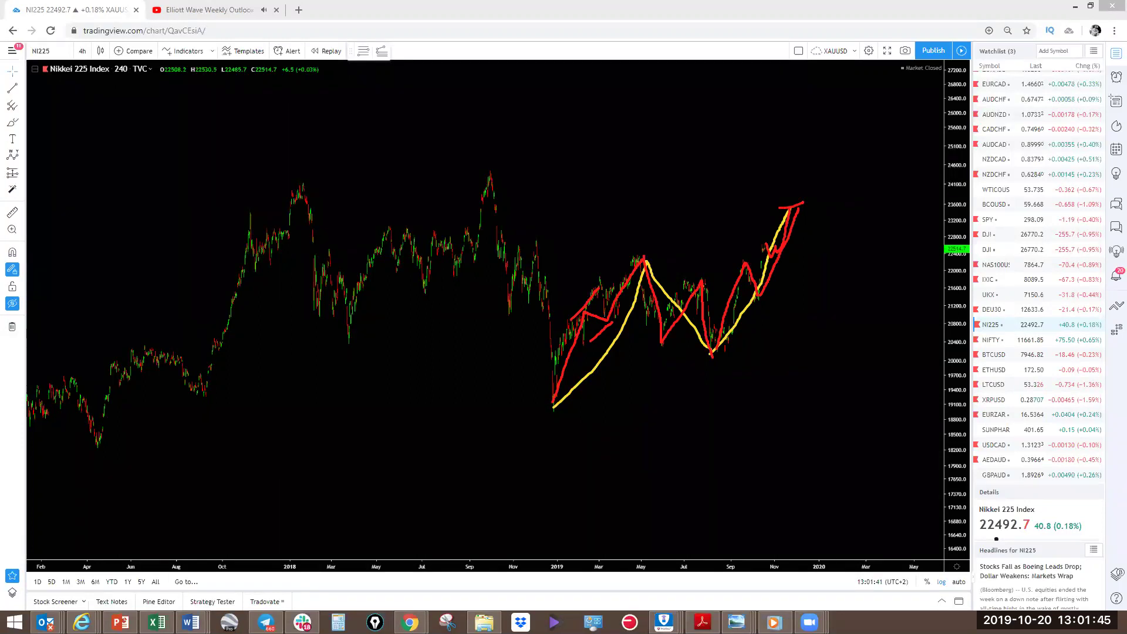
{"action": "key", "text": "Escape"}
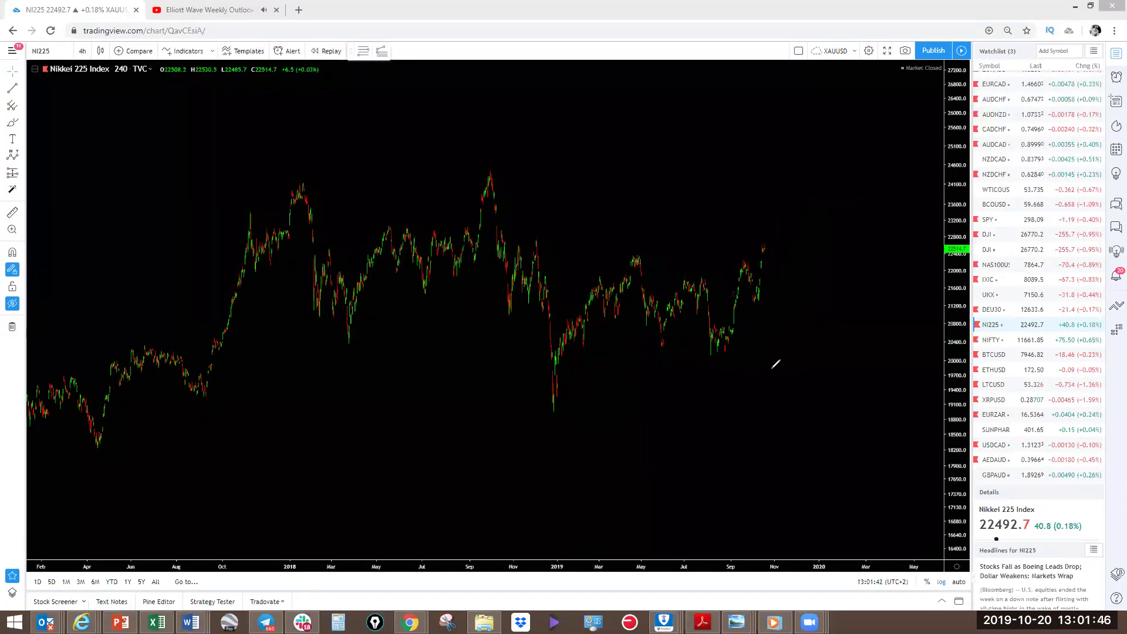
Open the Nifty 50 (NIFTY) chart and sketch its swings from the August 2018 peak, ending in a rally to about 13,500
{"action": "left_click", "coordinate": [1004, 341]}
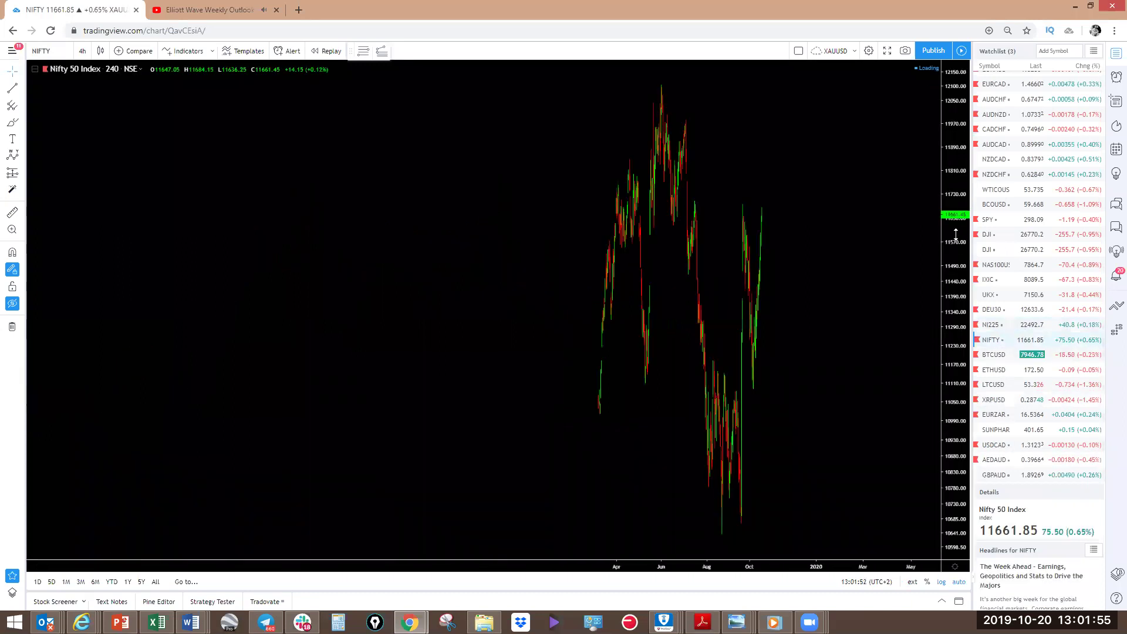
{"action": "left_click_drag", "start_coordinate": [945, 386], "coordinate": [940, 560]}
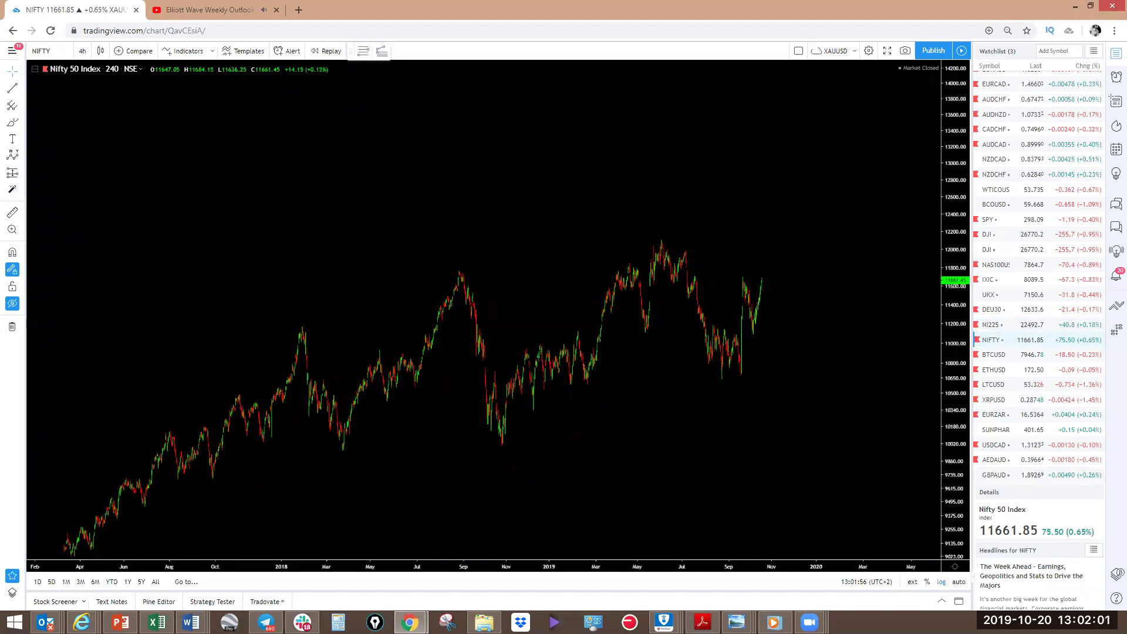
{"action": "mouse_move", "coordinate": [459, 269]}
{"action": "left_mouse_down"}
{"action": "mouse_move", "coordinate": [487, 434]}
{"action": "mouse_move", "coordinate": [554, 401]}
{"action": "left_mouse_up"}
{"action": "mouse_move", "coordinate": [664, 246]}
{"action": "left_mouse_down"}
{"action": "mouse_move", "coordinate": [741, 380]}
{"action": "mouse_move", "coordinate": [766, 311]}
{"action": "mouse_move", "coordinate": [787, 153]}
{"action": "mouse_move", "coordinate": [820, 123]}
{"action": "left_mouse_up"}
Outline the Nifty 50 consolidation with a dashed upper line near 11,850 and a solid lower line, and clear all sketches
{"action": "left_click_drag", "start_coordinate": [523, 261], "coordinate": [564, 264]}
{"action": "left_click_drag", "start_coordinate": [577, 262], "coordinate": [596, 258]}
{"action": "left_click_drag", "start_coordinate": [611, 255], "coordinate": [623, 252]}
{"action": "left_click_drag", "start_coordinate": [534, 438], "coordinate": [685, 414]}
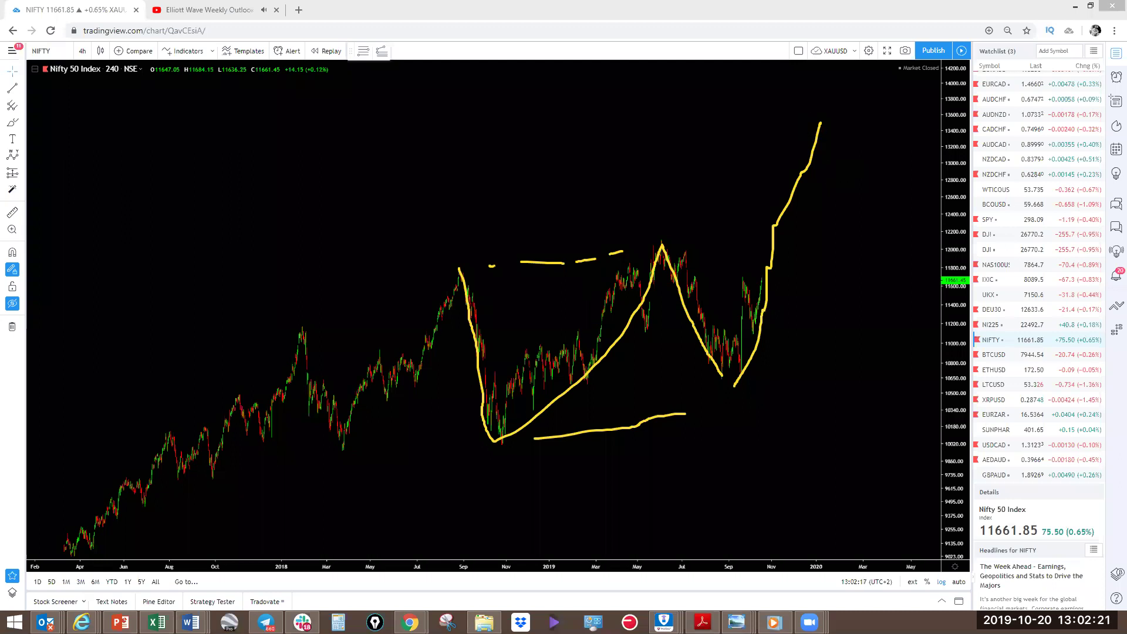
{"action": "key", "text": "ctrl+z"}
{"action": "left_click", "coordinate": [961, 345]}
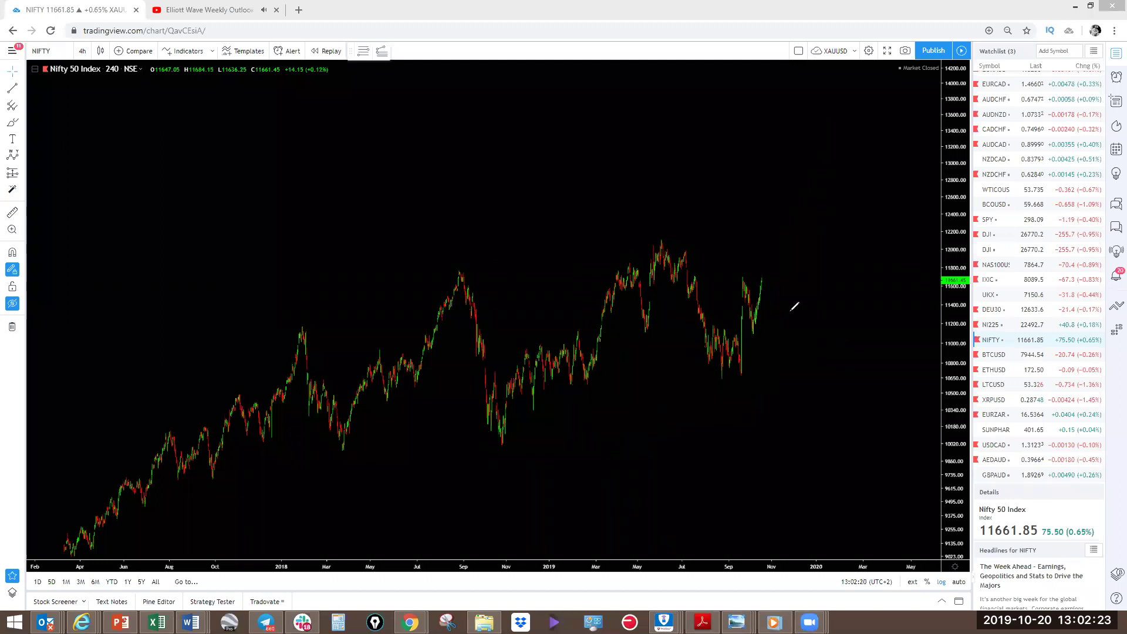
Sketch a Nifty 50 dip to about 11,100 and rise to about 12,400, bound the range with short lines, and clear them
{"action": "mouse_move", "coordinate": [764, 280]}
{"action": "left_mouse_down"}
{"action": "mouse_move", "coordinate": [781, 322]}
{"action": "mouse_move", "coordinate": [794, 248]}
{"action": "left_mouse_up"}
{"action": "left_click_drag", "start_coordinate": [805, 210], "coordinate": [802, 213]}
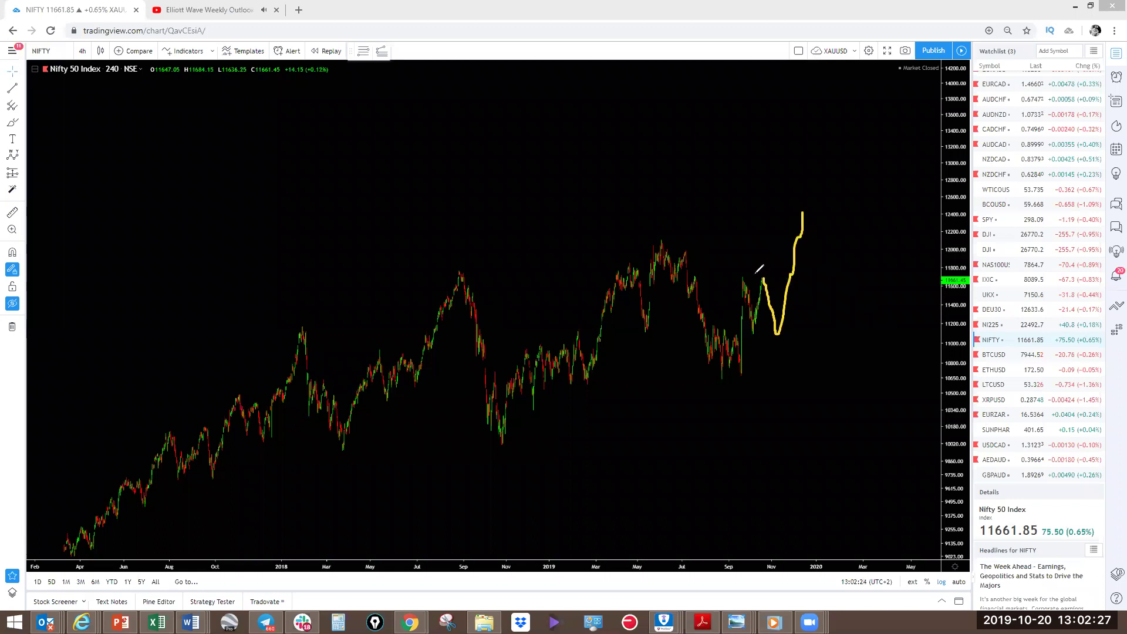
{"action": "left_click_drag", "start_coordinate": [745, 281], "coordinate": [763, 279]}
{"action": "left_click_drag", "start_coordinate": [756, 327], "coordinate": [786, 331]}
{"action": "key", "text": "e"}
Sketch the alternative Nifty 50 path, a short sideways pause and rise to about 12,550, and clear it
{"action": "mouse_move", "coordinate": [763, 280]}
{"action": "left_mouse_down"}
{"action": "mouse_move", "coordinate": [786, 262]}
{"action": "mouse_move", "coordinate": [781, 278]}
{"action": "mouse_move", "coordinate": [794, 233]}
{"action": "left_mouse_up"}
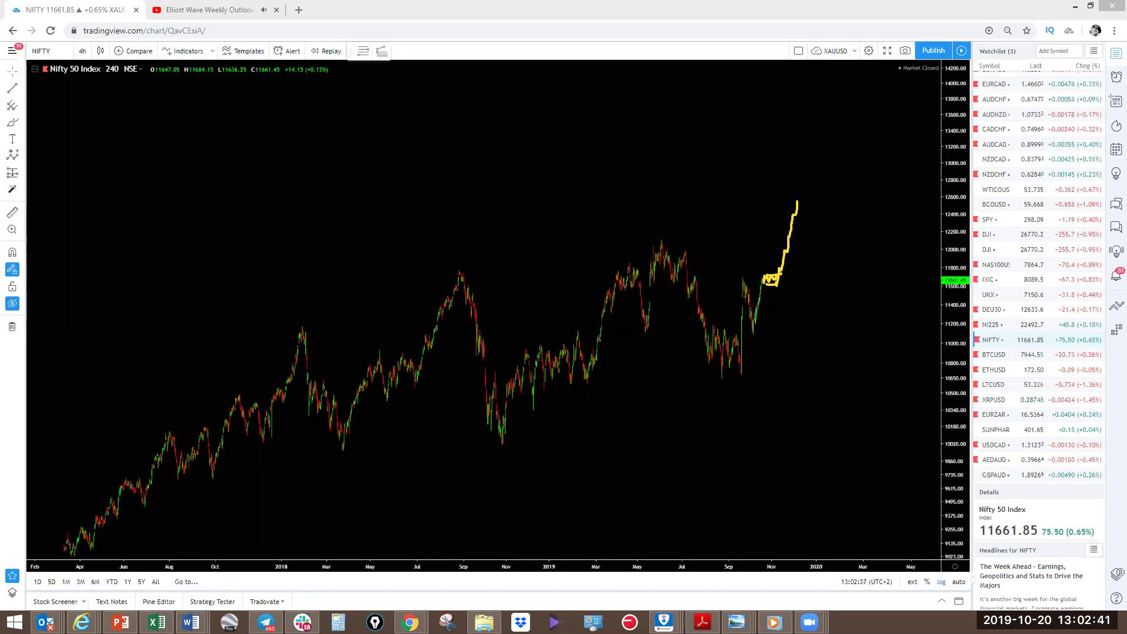
{"action": "left_click", "coordinate": [995, 416]}
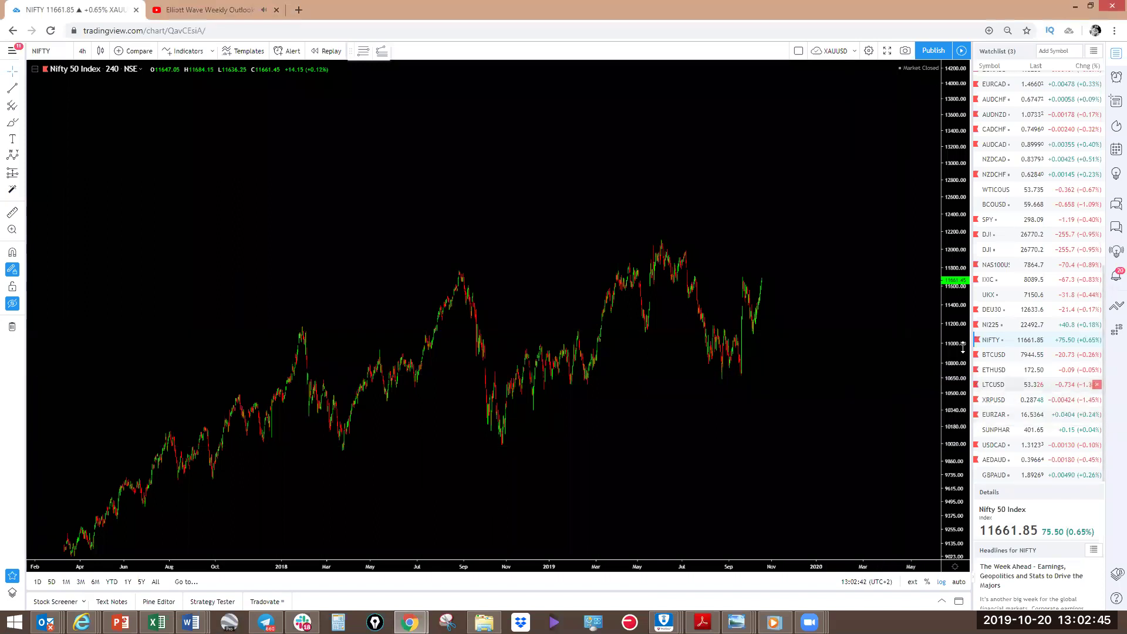
Open the EURUSD chart and set its timeframe to daily
{"action": "scroll", "coordinate": [1036, 253], "scroll_direction": "up", "scroll_amount": 6}
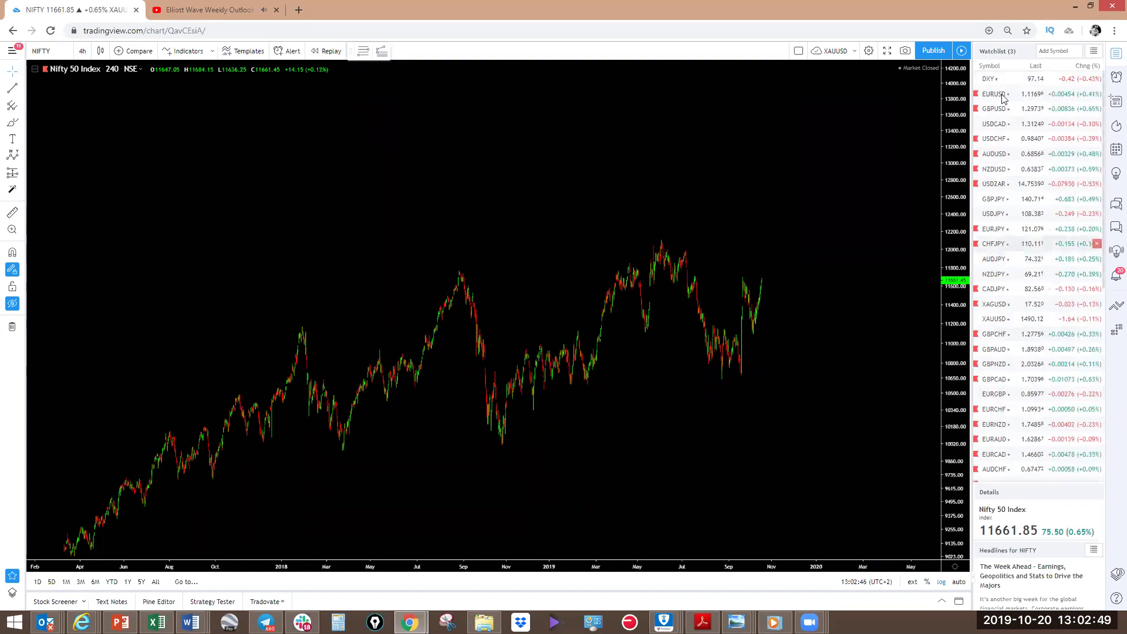
{"action": "left_click", "coordinate": [1001, 97]}
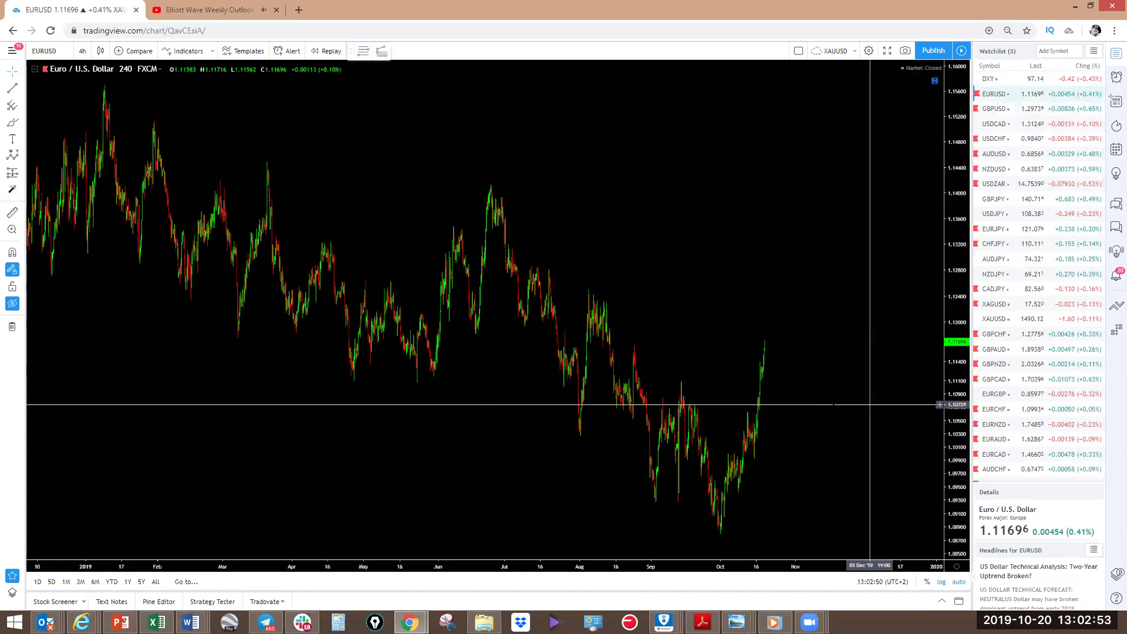
{"action": "left_click", "coordinate": [81, 53]}
{"action": "left_click", "coordinate": [102, 393]}
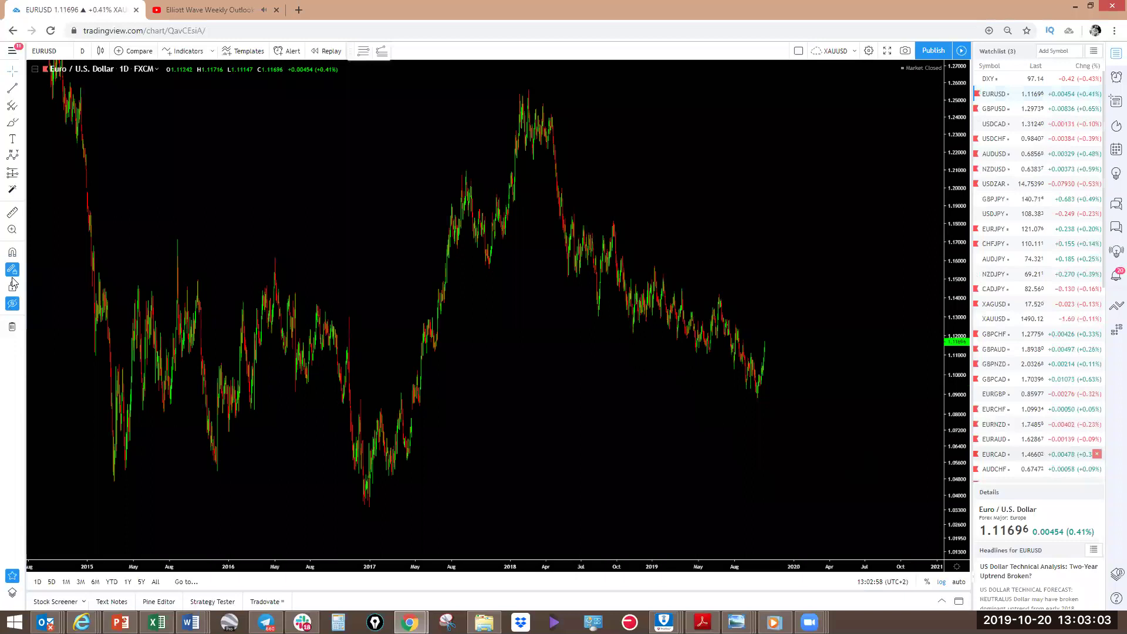
Measure the EURUSD range from August 2018 to September 2019, trace the decline from the early 2018 peak to about 1.09, and clear it
{"action": "left_click", "coordinate": [596, 317], "text": "shift"}
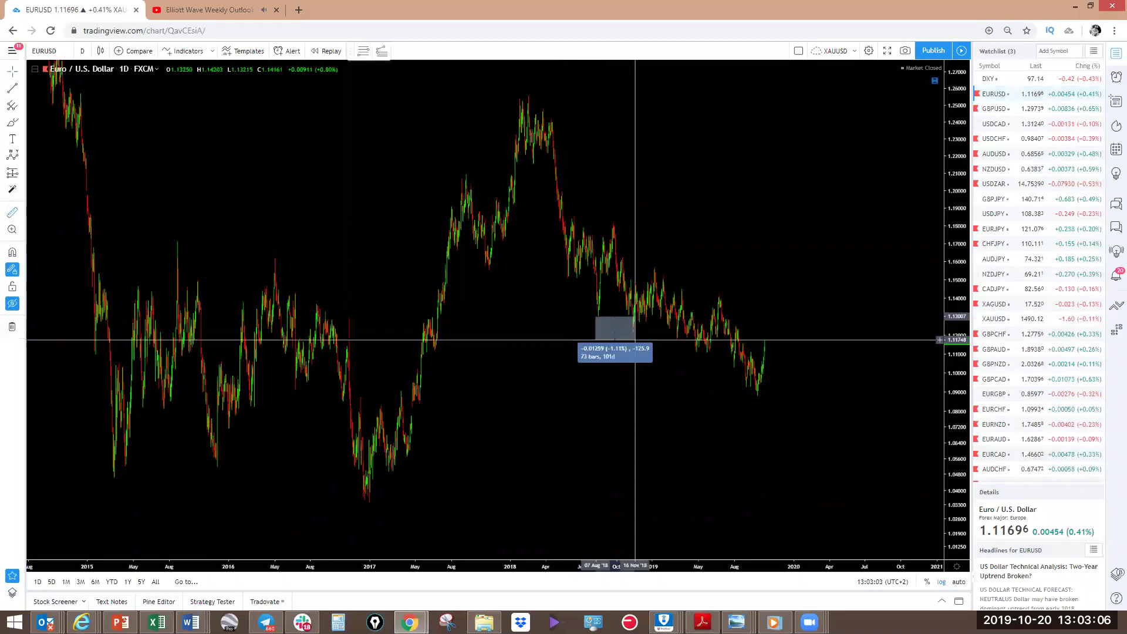
{"action": "left_click", "coordinate": [757, 407]}
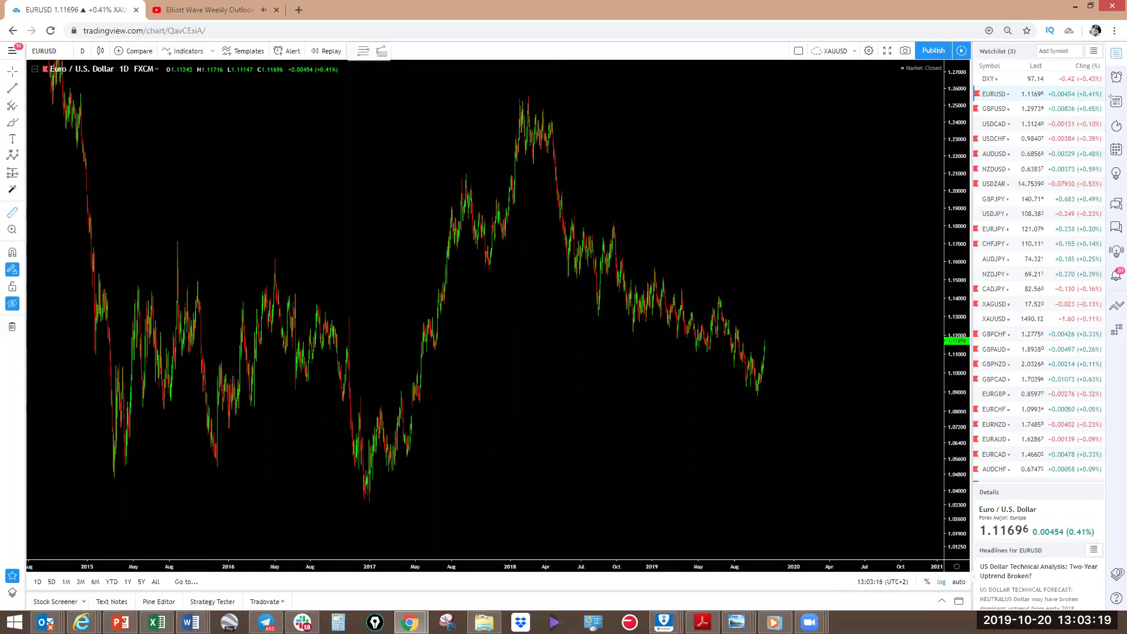
{"action": "left_click_drag", "start_coordinate": [520, 97], "coordinate": [546, 180]}
{"action": "mouse_move", "coordinate": [576, 257]}
{"action": "left_mouse_down"}
{"action": "mouse_move", "coordinate": [604, 310]}
{"action": "mouse_move", "coordinate": [752, 392]}
{"action": "left_mouse_up"}
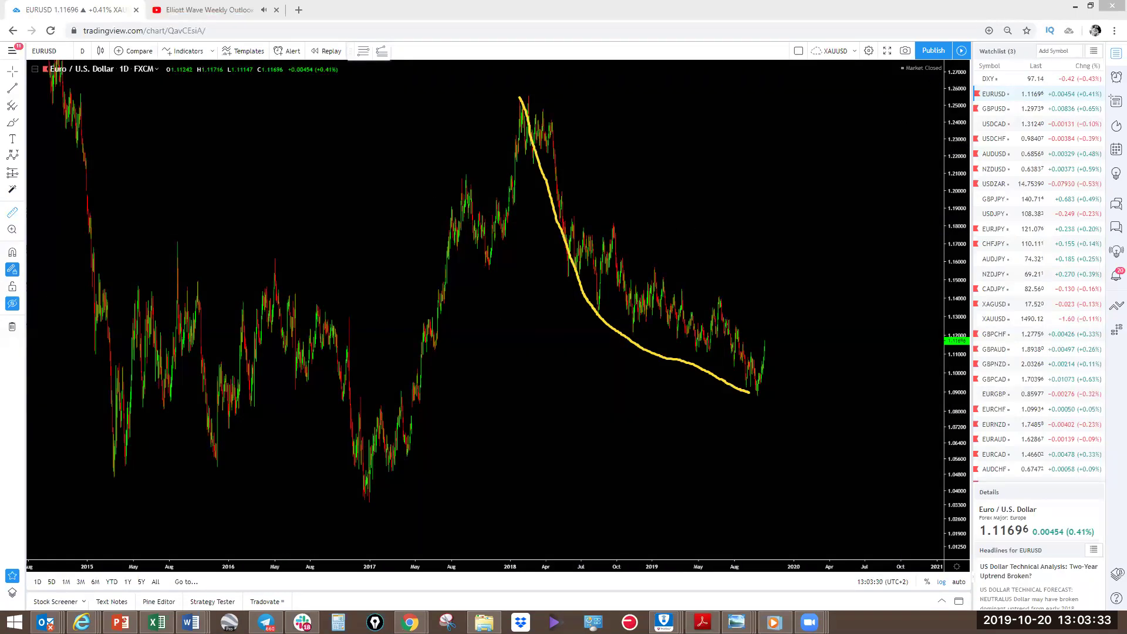
{"action": "key", "text": "Escape"}
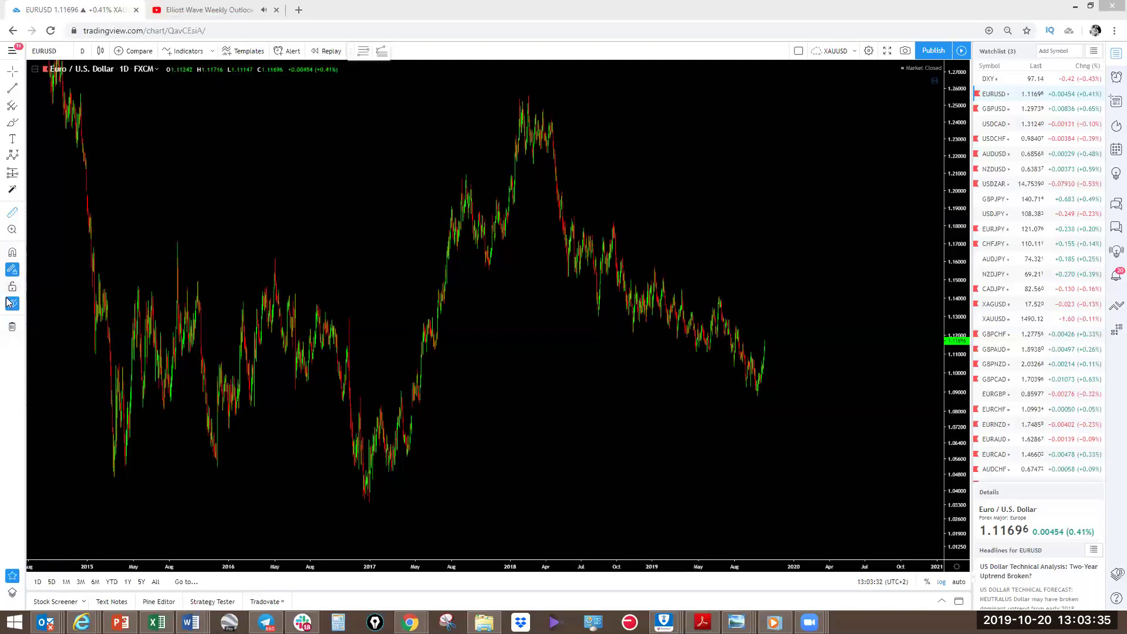
Show the saved EURUSD wave labels and trendlines again, finishing the stray measurement on the chart
{"action": "left_click", "coordinate": [12, 303]}
{"action": "left_click", "coordinate": [378, 174]}
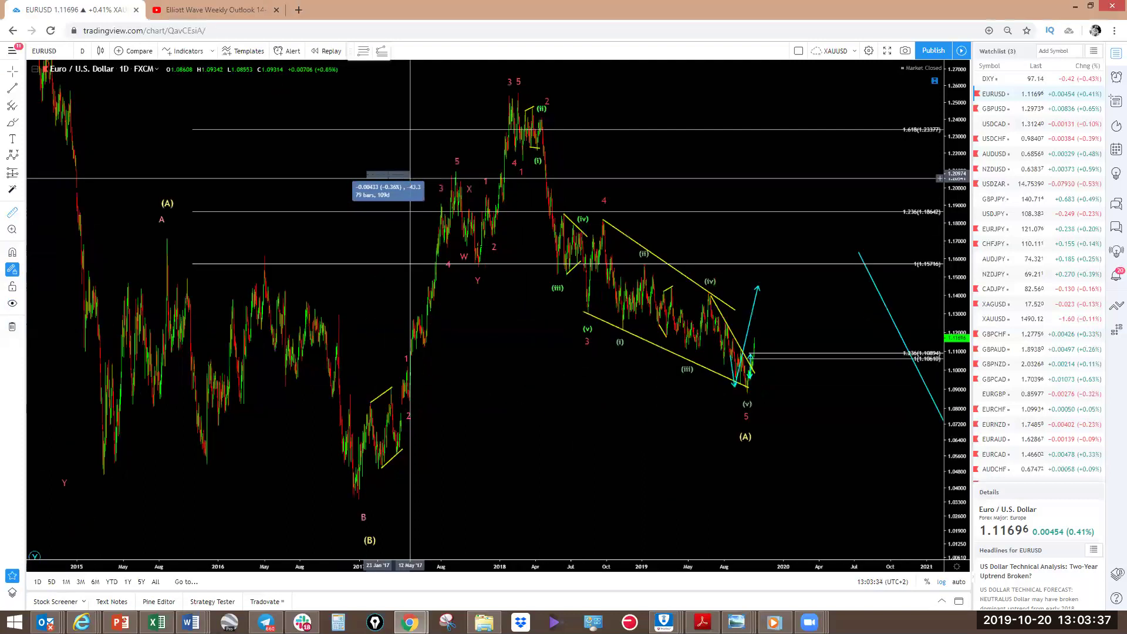
{"action": "left_click", "coordinate": [573, 400]}
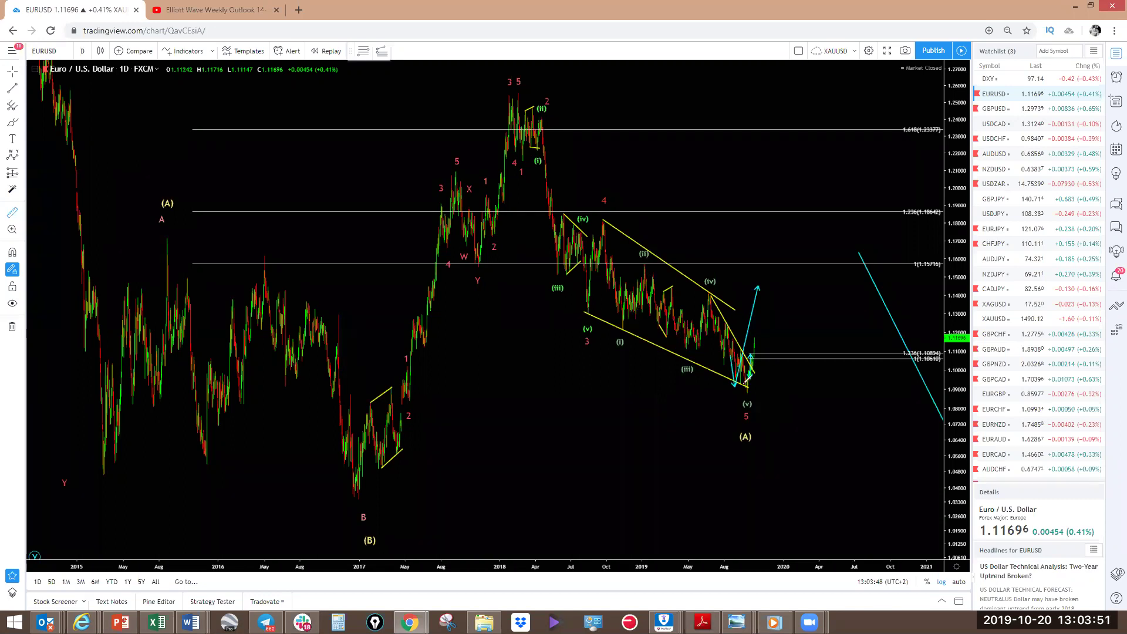
Sketch a EURUSD path from the 2019 low up to about 1.17, down to about 1.075, up to about 1.18 and sharply lower
{"action": "mouse_move", "coordinate": [752, 391]}
{"action": "left_mouse_down"}
{"action": "mouse_move", "coordinate": [758, 336]}
{"action": "mouse_move", "coordinate": [794, 288]}
{"action": "left_mouse_up"}
{"action": "key", "text": "ctrl+z"}
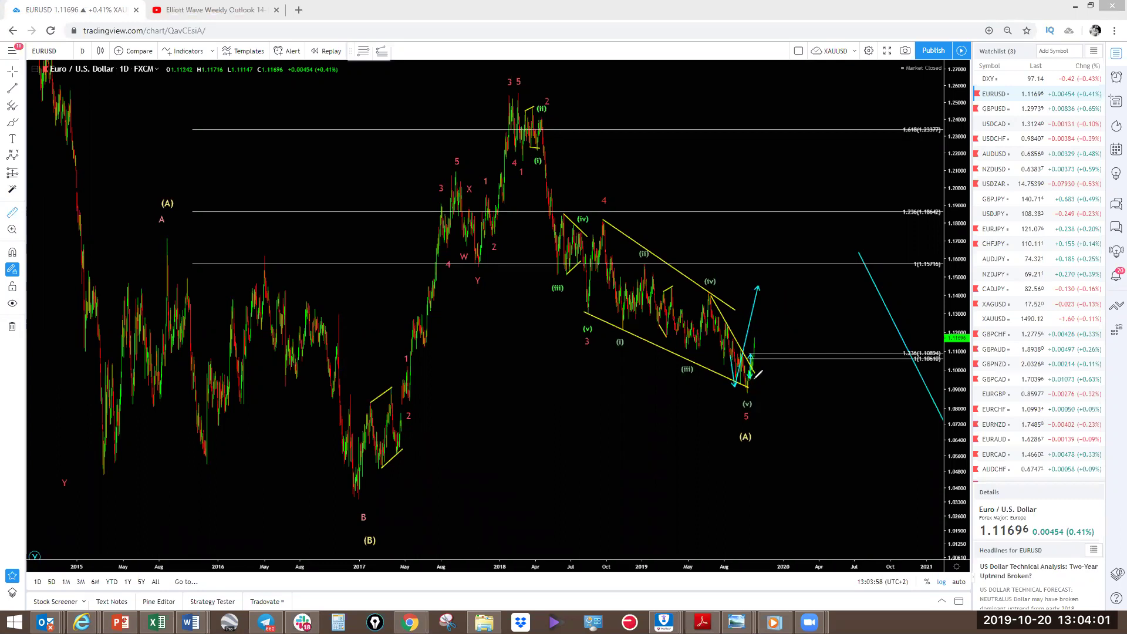
{"action": "mouse_move", "coordinate": [748, 387]}
{"action": "left_mouse_down"}
{"action": "mouse_move", "coordinate": [771, 295]}
{"action": "mouse_move", "coordinate": [792, 341]}
{"action": "mouse_move", "coordinate": [834, 236]}
{"action": "left_mouse_up"}
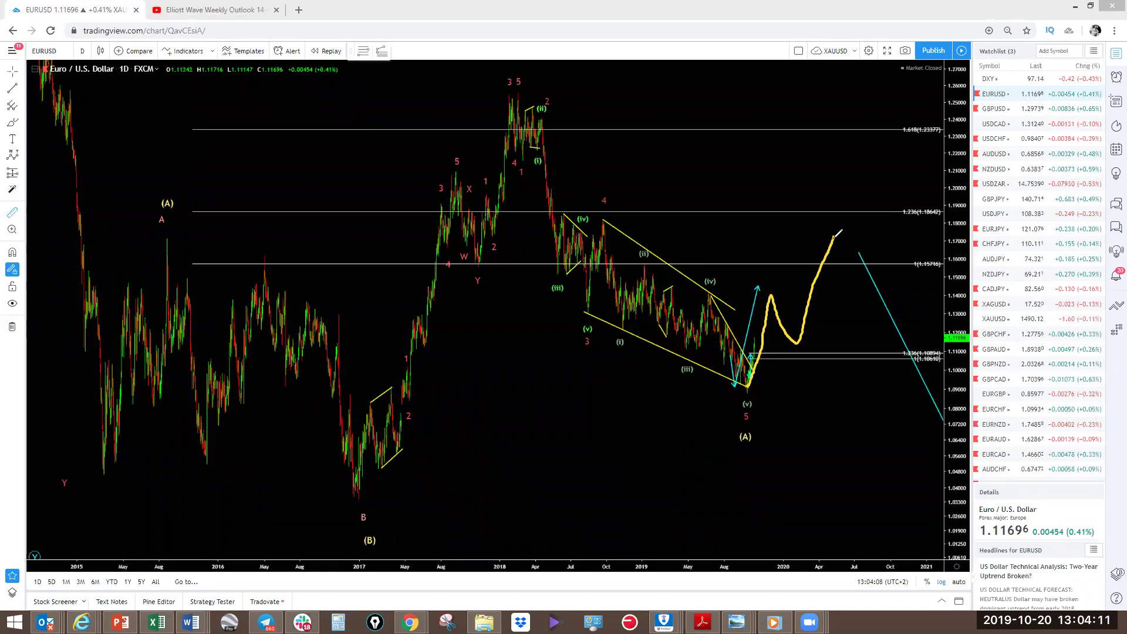
{"action": "mouse_move", "coordinate": [834, 238]}
{"action": "left_mouse_down"}
{"action": "mouse_move", "coordinate": [846, 335]}
{"action": "mouse_move", "coordinate": [891, 418]}
{"action": "mouse_move", "coordinate": [956, 222]}
{"action": "mouse_move", "coordinate": [1023, 562]}
{"action": "left_mouse_up"}
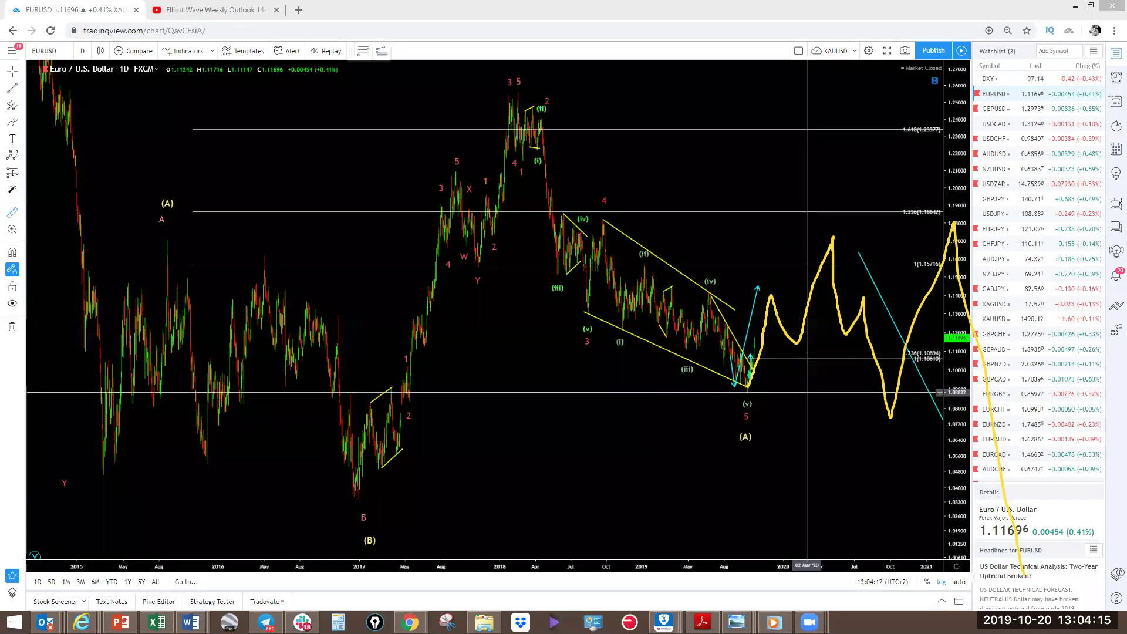
Hide the saved EURUSD drawings, mark the sketched path's lows and highs with near-horizontal lines, and clear the sketch
{"action": "left_click", "coordinate": [12, 304]}
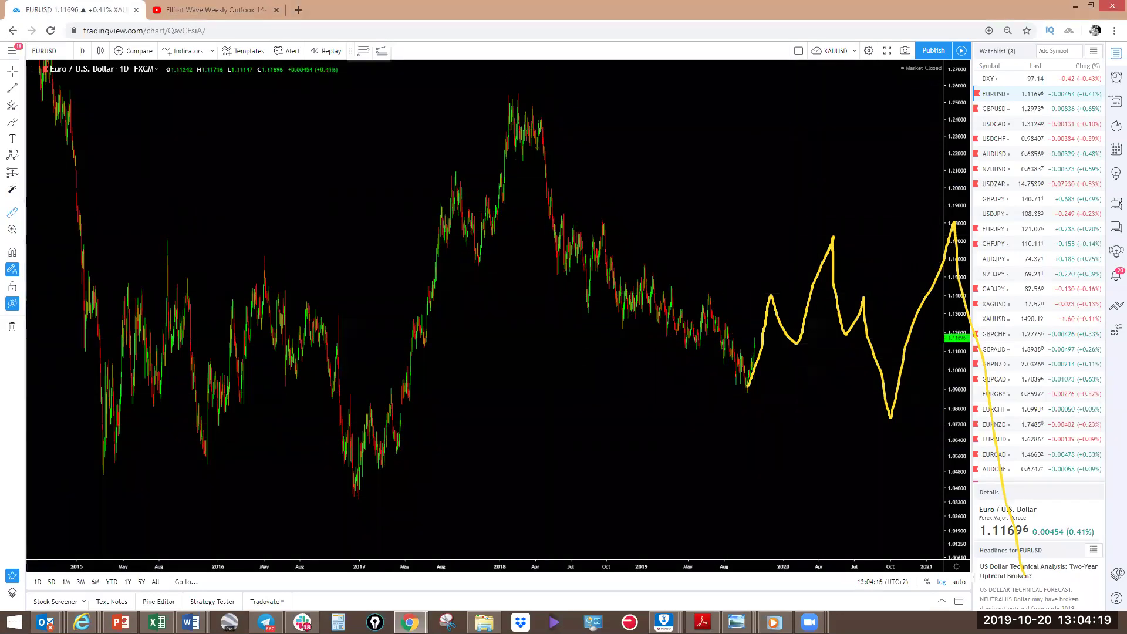
{"action": "left_click_drag", "start_coordinate": [744, 397], "coordinate": [863, 409]}
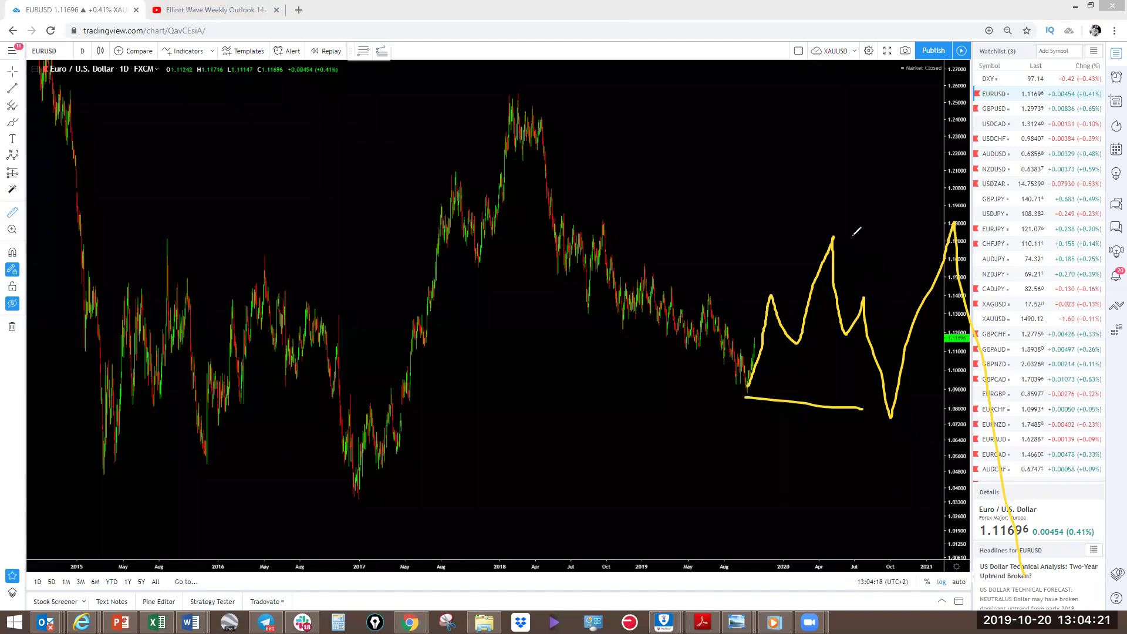
{"action": "left_click_drag", "start_coordinate": [851, 238], "coordinate": [954, 228]}
{"action": "key", "text": "ctrl+shift+7"}
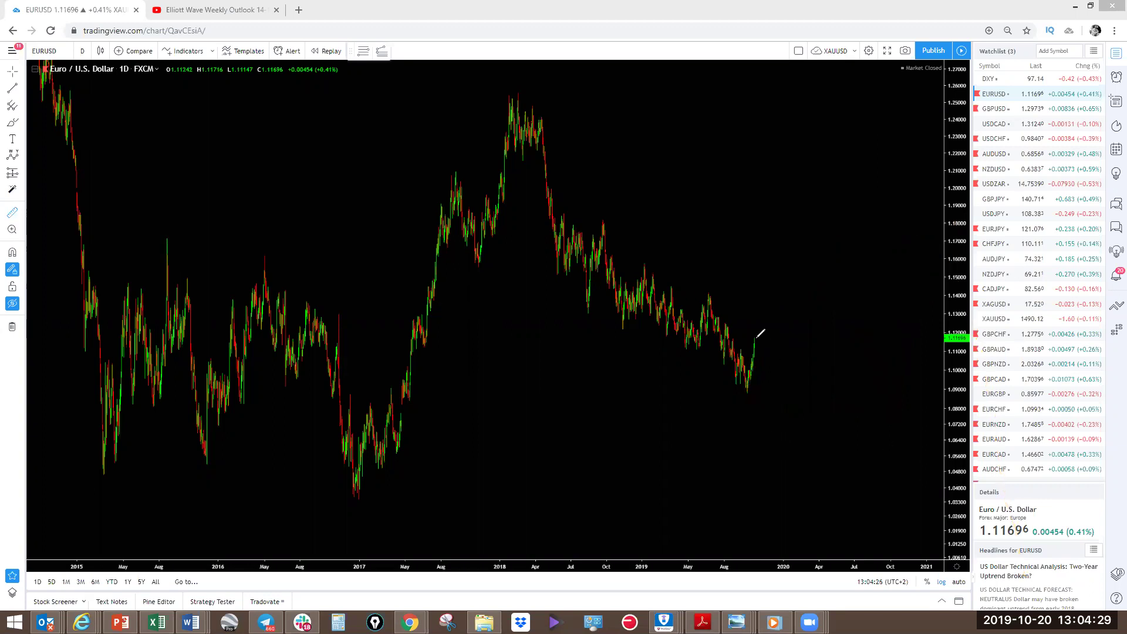
Sketch a EURUSD rise from the current price to a horizontal line at about 1.187 starting in spring 2018
{"action": "mouse_move", "coordinate": [756, 338]}
{"action": "left_mouse_down"}
{"action": "mouse_move", "coordinate": [768, 336]}
{"action": "mouse_move", "coordinate": [779, 235]}
{"action": "left_mouse_up"}
{"action": "left_click_drag", "start_coordinate": [552, 210], "coordinate": [835, 212]}
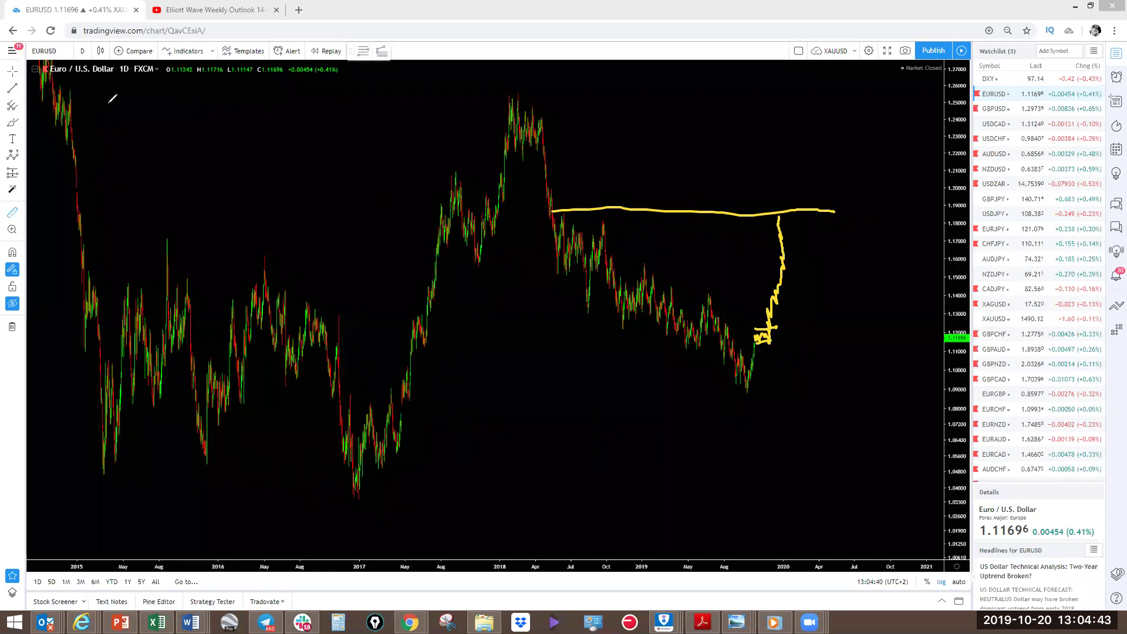
Set the EURUSD timeframe to 4 hours, clear the sketch and frame the 2019 price action
{"action": "left_click", "coordinate": [83, 52]}
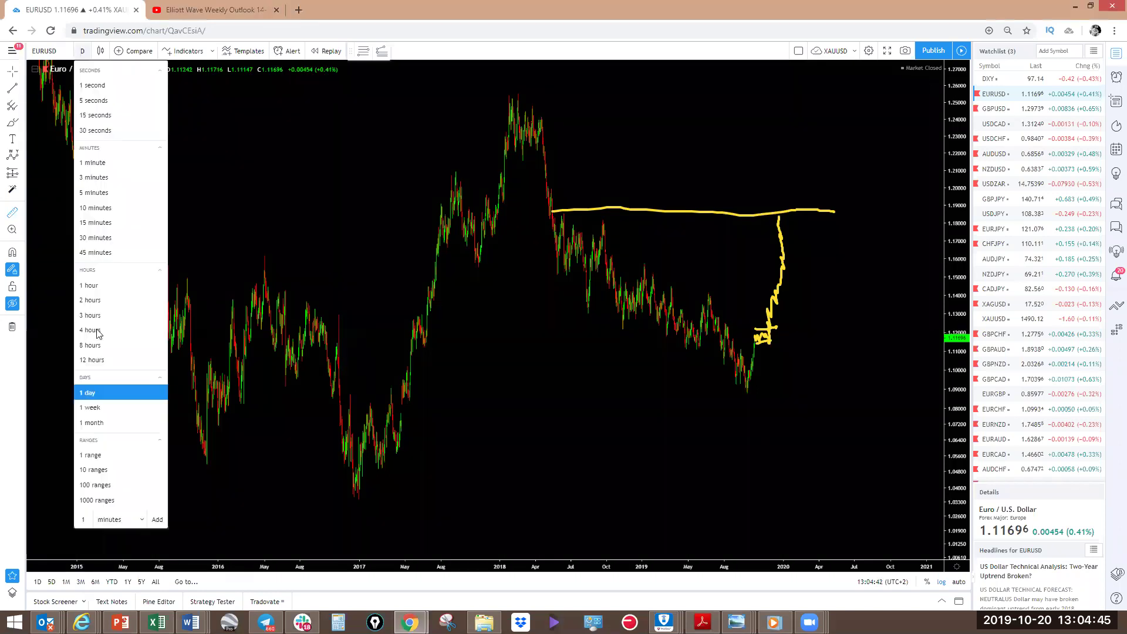
{"action": "left_click", "coordinate": [130, 330]}
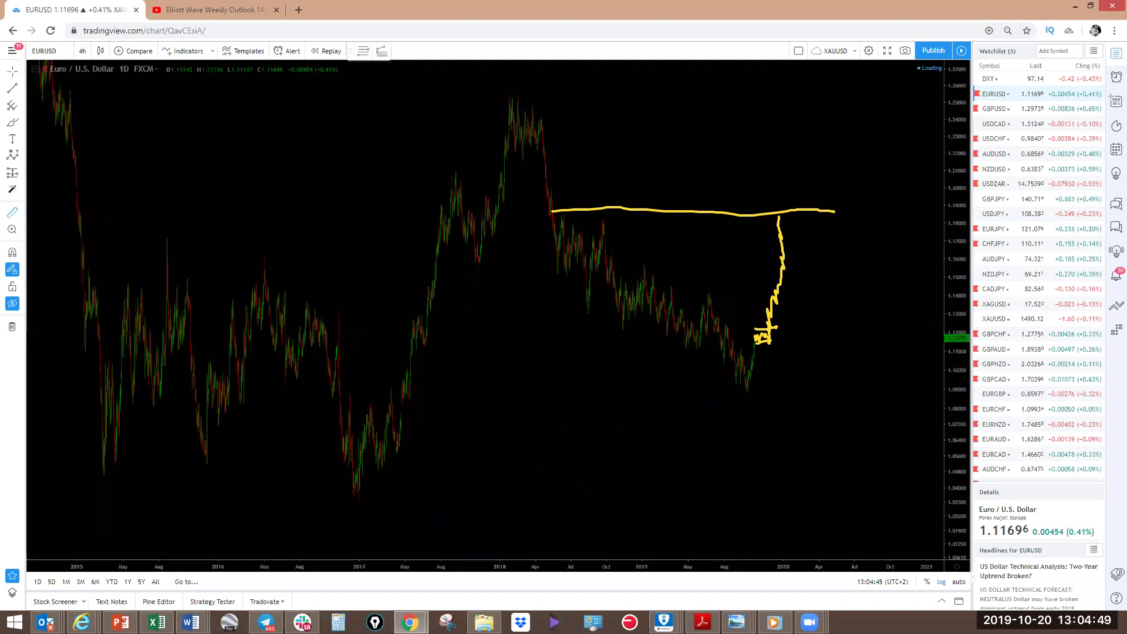
{"action": "left_click", "coordinate": [749, 575]}
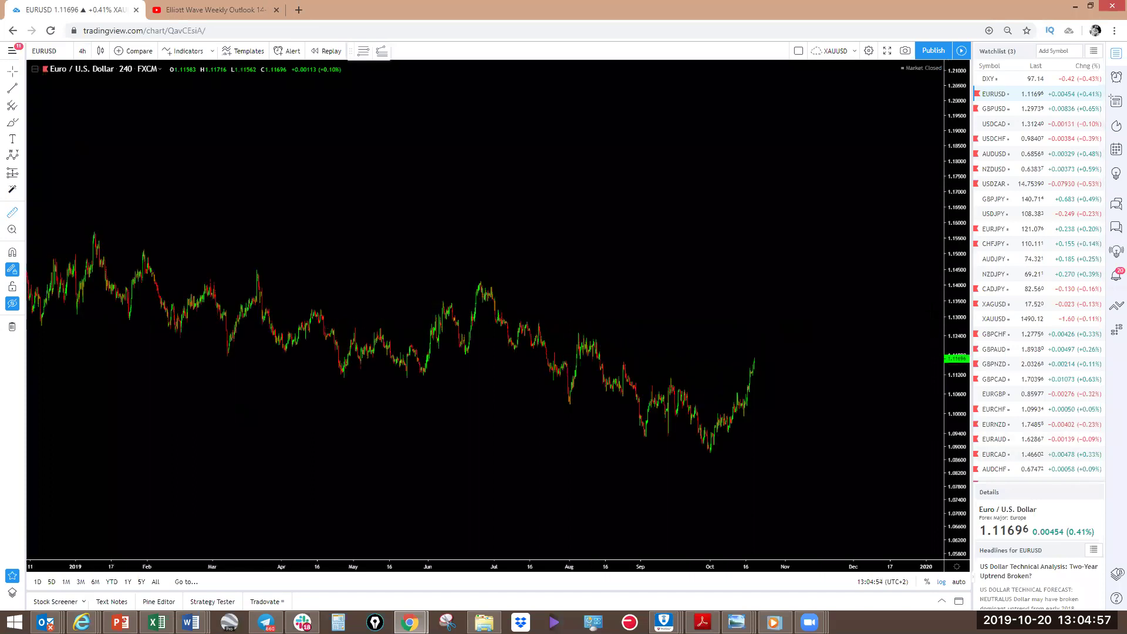
{"action": "left_click_drag", "start_coordinate": [848, 451], "coordinate": [828, 375]}
{"action": "left_click", "coordinate": [825, 418]}
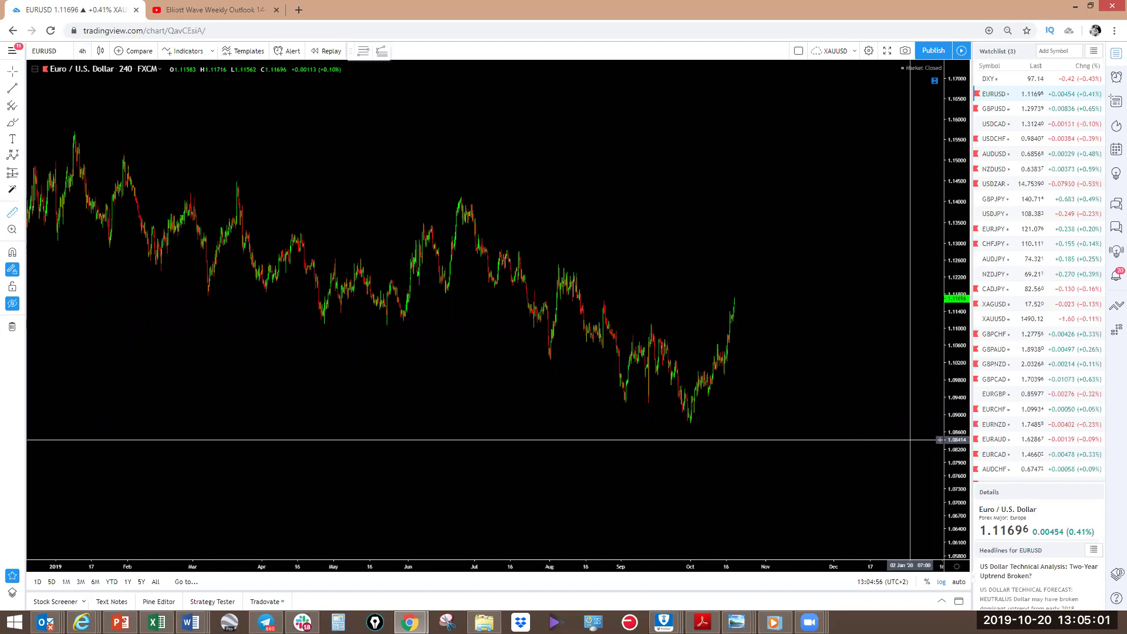
Trace the October EURUSD rally from about 1.09 to about 1.117 with its two pauses, and clear it
{"action": "left_click", "coordinate": [706, 367]}
{"action": "mouse_move", "coordinate": [699, 369]}
{"action": "left_mouse_down"}
{"action": "mouse_move", "coordinate": [721, 374]}
{"action": "mouse_move", "coordinate": [709, 399]}
{"action": "mouse_move", "coordinate": [703, 371]}
{"action": "mouse_move", "coordinate": [714, 394]}
{"action": "mouse_move", "coordinate": [718, 343]}
{"action": "mouse_move", "coordinate": [729, 365]}
{"action": "mouse_move", "coordinate": [744, 297]}
{"action": "left_mouse_up"}
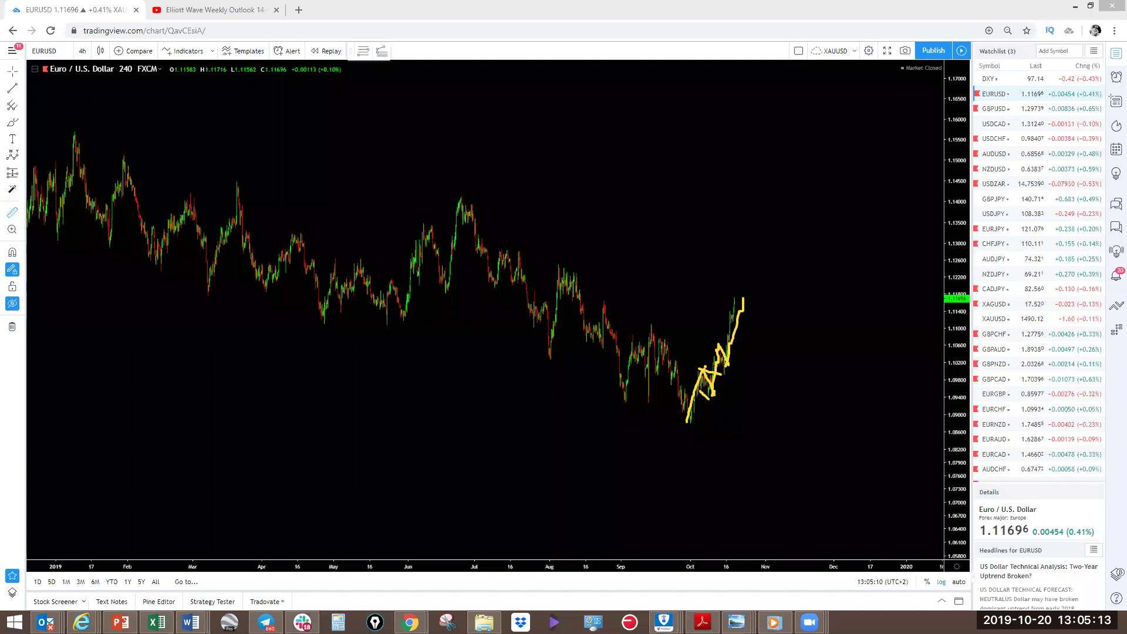
{"action": "left_click", "coordinate": [1005, 353]}
Sketch a sideways pause at about 1.117, mark the two earlier October pauses, extend the rise to about 1.15, and clear it
{"action": "left_click_drag", "start_coordinate": [734, 303], "coordinate": [768, 300]}
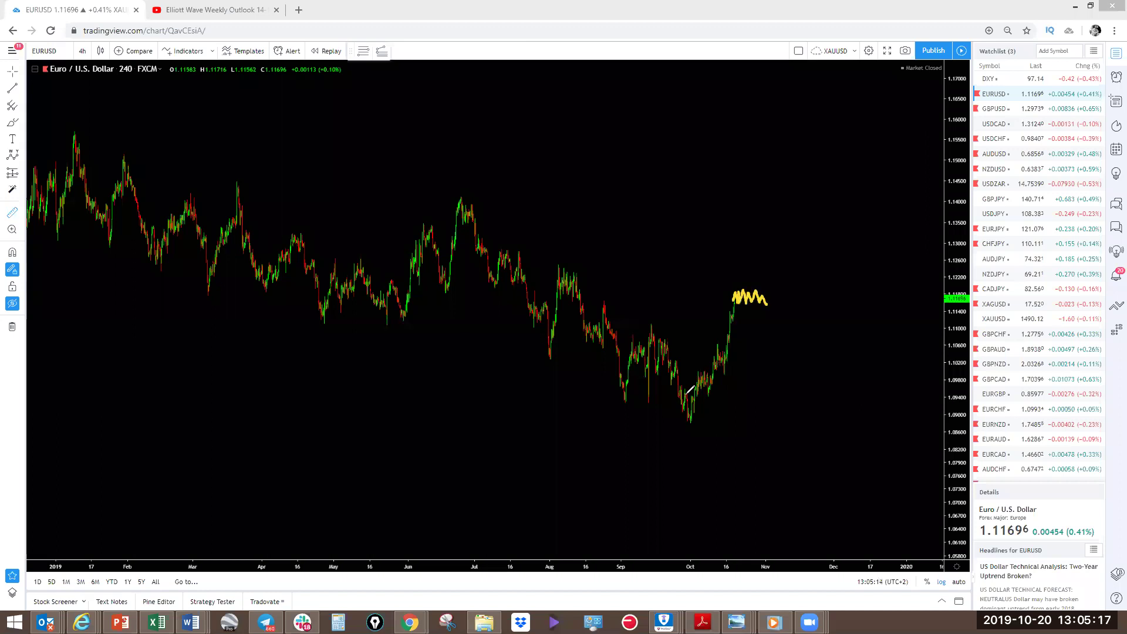
{"action": "left_click_drag", "start_coordinate": [697, 373], "coordinate": [716, 373]}
{"action": "left_click_drag", "start_coordinate": [721, 345], "coordinate": [735, 355]}
{"action": "mouse_move", "coordinate": [766, 311]}
{"action": "left_mouse_down"}
{"action": "mouse_move", "coordinate": [735, 309]}
{"action": "mouse_move", "coordinate": [769, 310]}
{"action": "mouse_move", "coordinate": [799, 168]}
{"action": "left_mouse_up"}
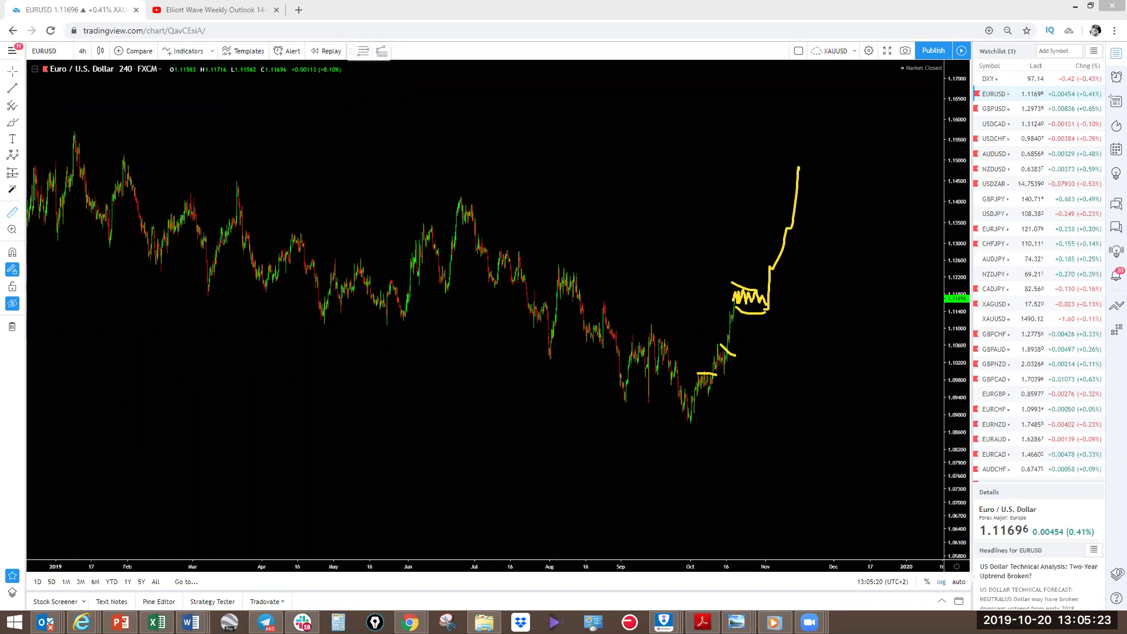
{"action": "key", "text": "e"}
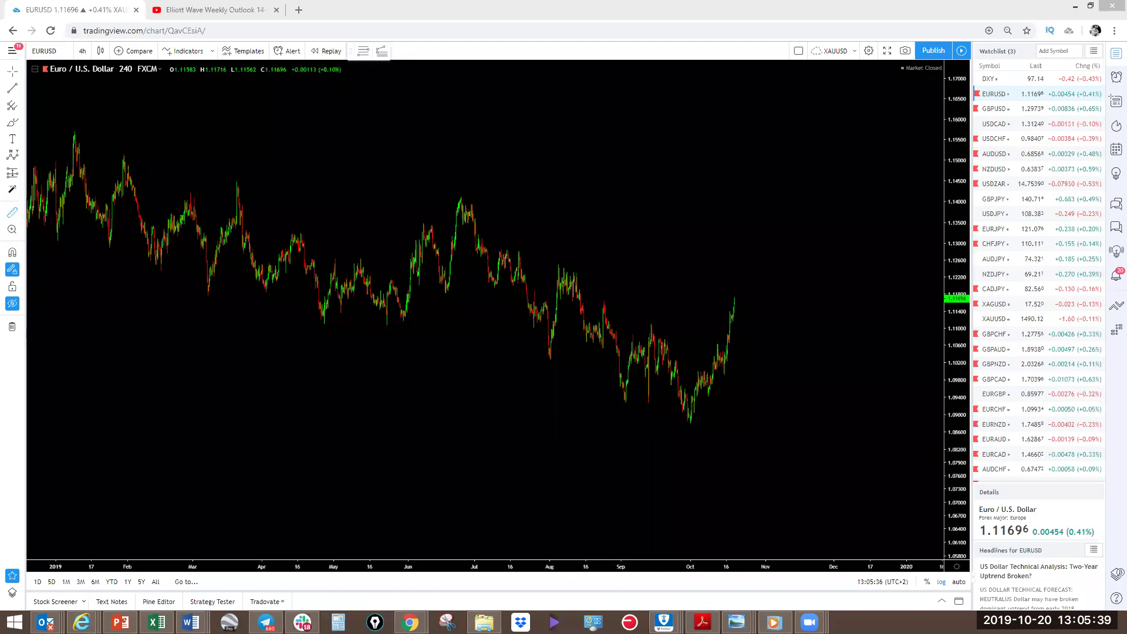
Sketch the October EURUSD rally, a bounded sideways correction and a breakout to about 1.13, and clear it
{"action": "mouse_move", "coordinate": [690, 419]}
{"action": "left_mouse_down"}
{"action": "mouse_move", "coordinate": [735, 298]}
{"action": "mouse_move", "coordinate": [771, 293]}
{"action": "mouse_move", "coordinate": [791, 319]}
{"action": "mouse_move", "coordinate": [782, 322]}
{"action": "mouse_move", "coordinate": [779, 302]}
{"action": "mouse_move", "coordinate": [797, 248]}
{"action": "left_mouse_up"}
{"action": "left_click", "coordinate": [795, 238]}
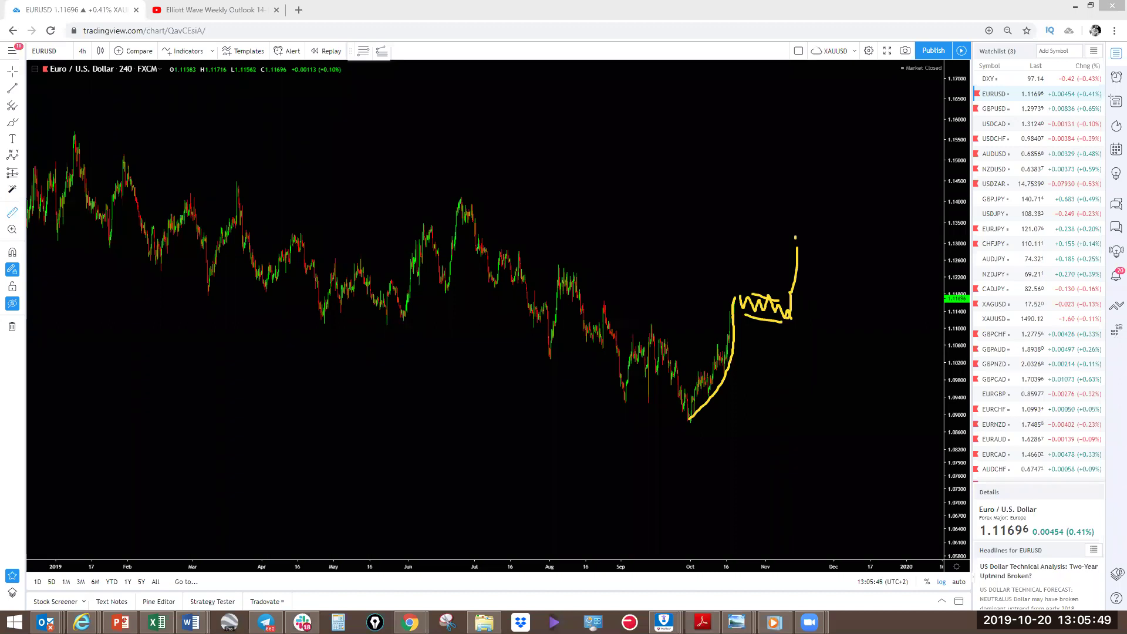
{"action": "key", "text": "Delete"}
Load the GBPUSD chart, and switch to Slack to open the gbpusd channel
{"action": "left_click", "coordinate": [1000, 109]}
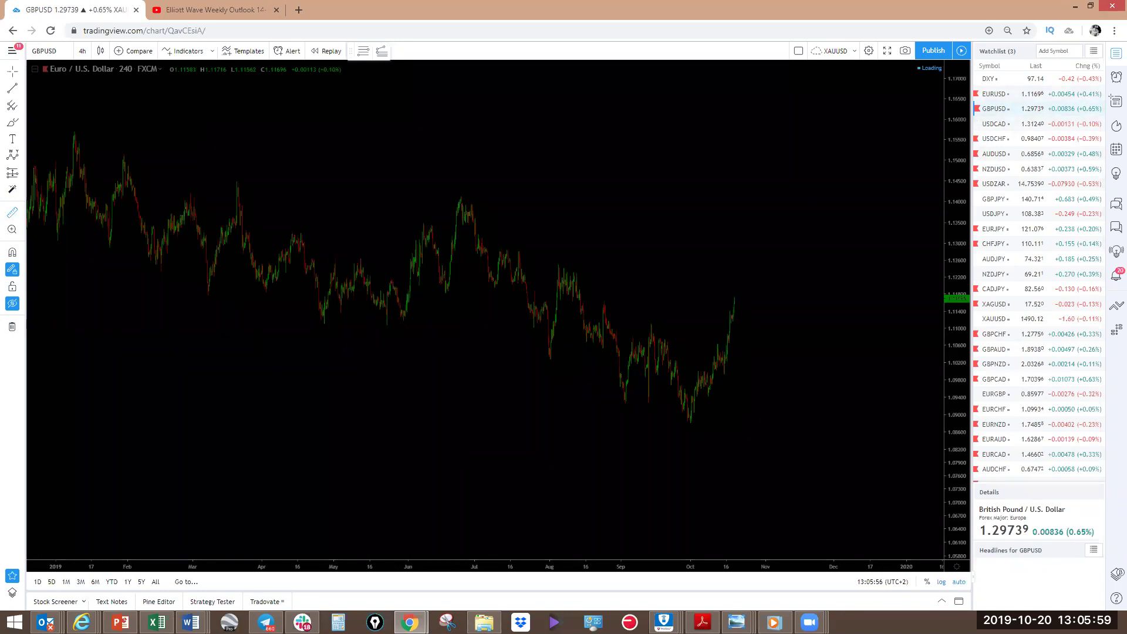
{"action": "mouse_move", "coordinate": [302, 622]}
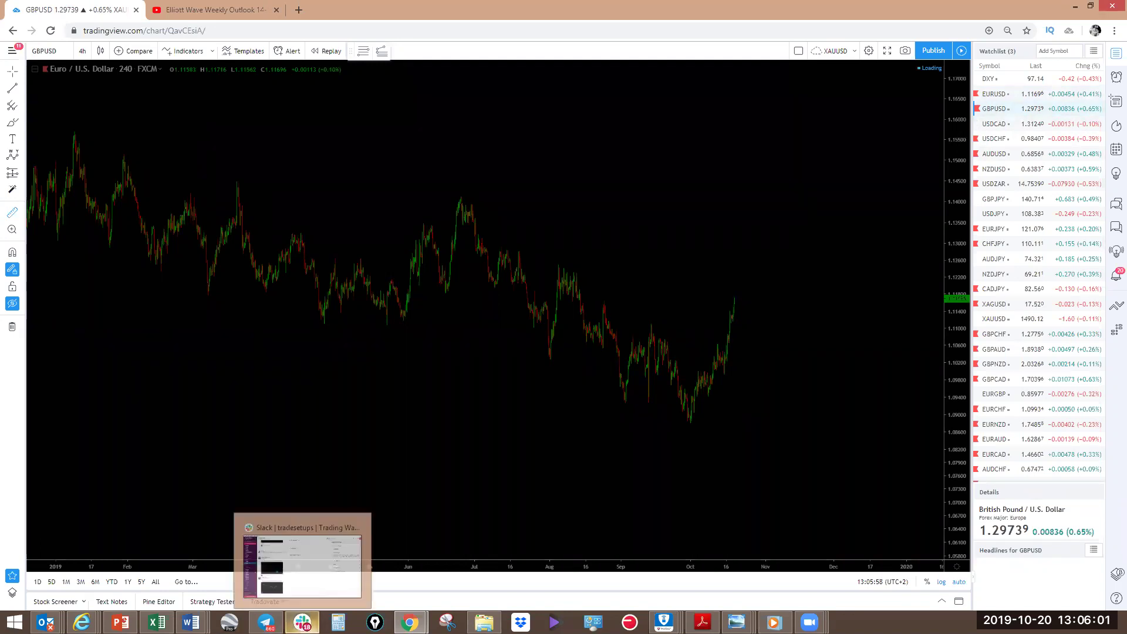
{"action": "left_click", "coordinate": [314, 569]}
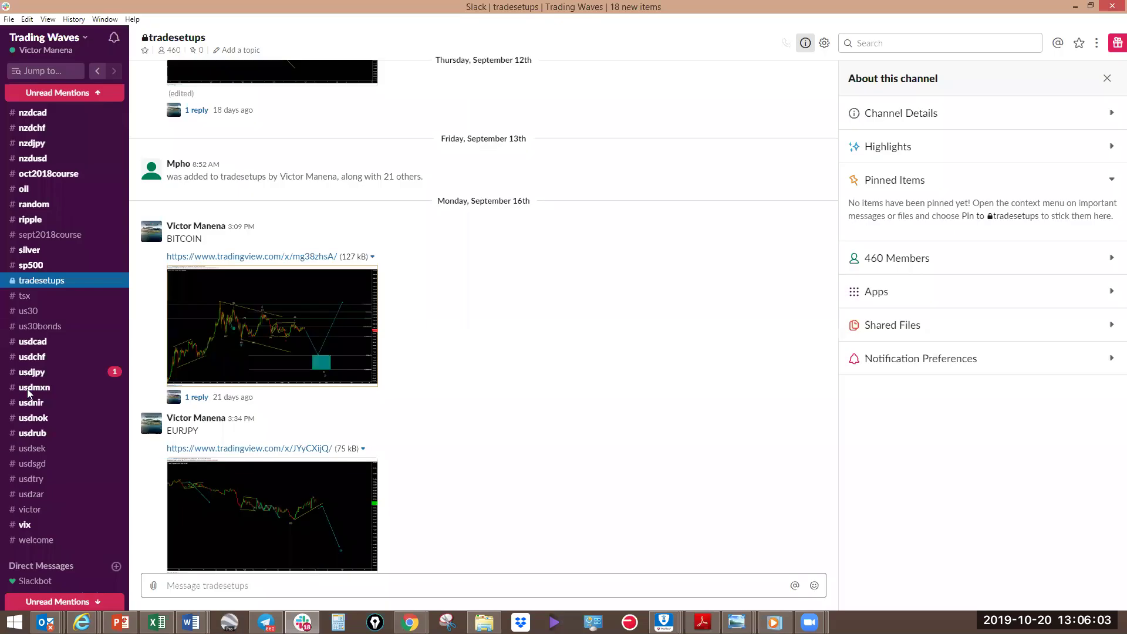
{"action": "scroll", "coordinate": [40, 305], "scroll_direction": "down", "scroll_amount": 1}
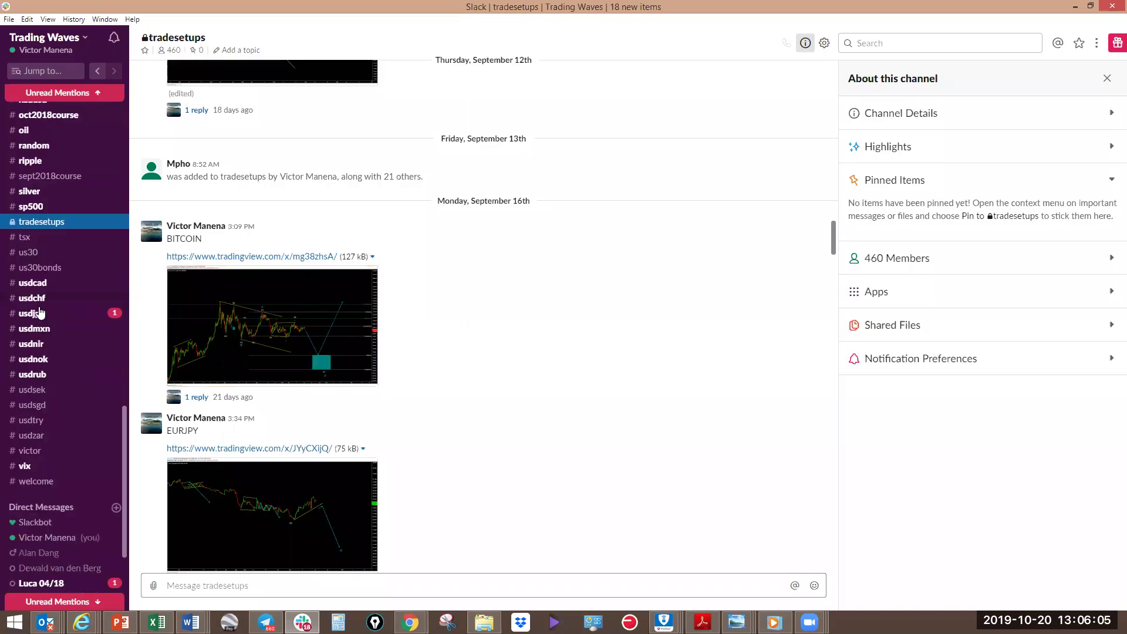
{"action": "scroll", "coordinate": [44, 328], "scroll_direction": "up", "scroll_amount": 3}
{"action": "scroll", "coordinate": [47, 339], "scroll_direction": "up", "scroll_amount": 6}
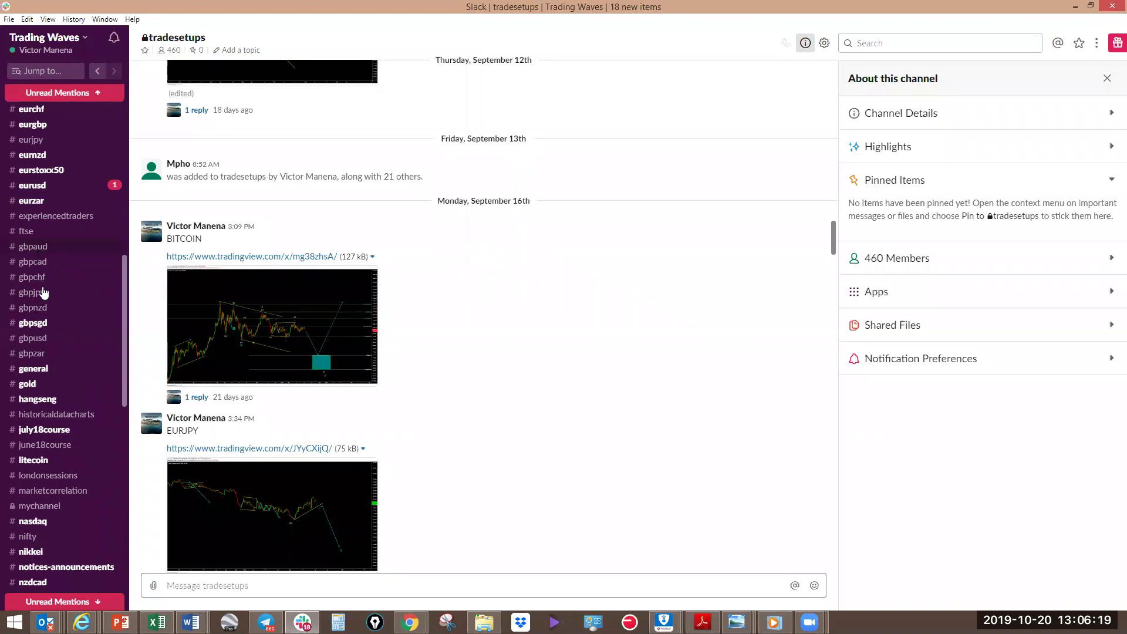
{"action": "left_click", "coordinate": [45, 340]}
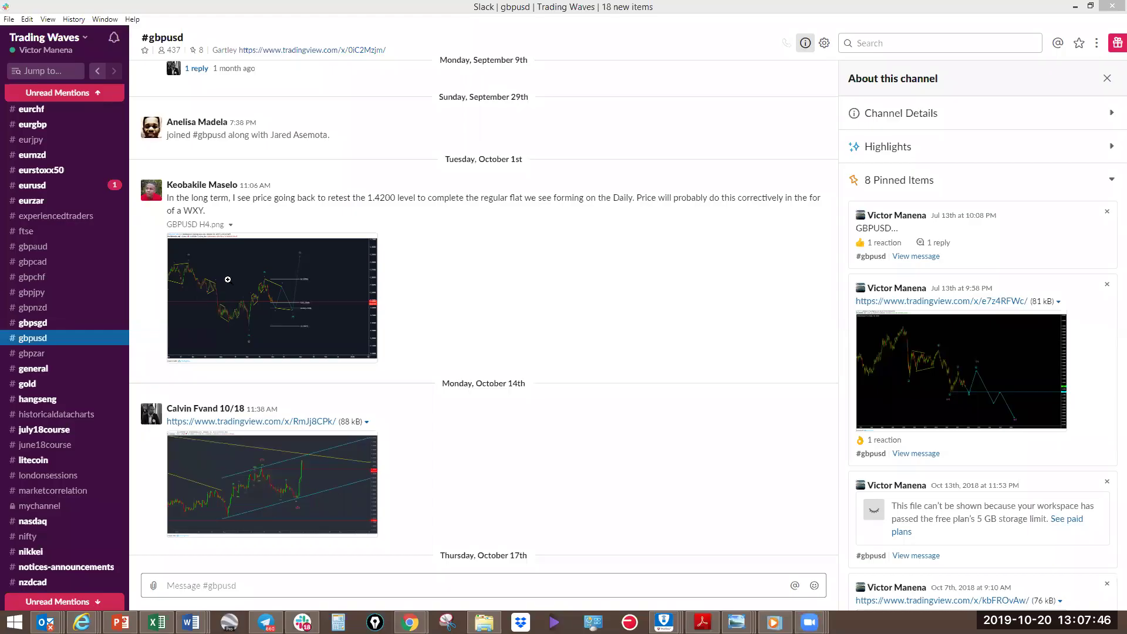
Open the pinned July 13 GBPUSD weekly chart, trace its projected path through B up to C, and clear the sketch
{"action": "left_click", "coordinate": [972, 357]}
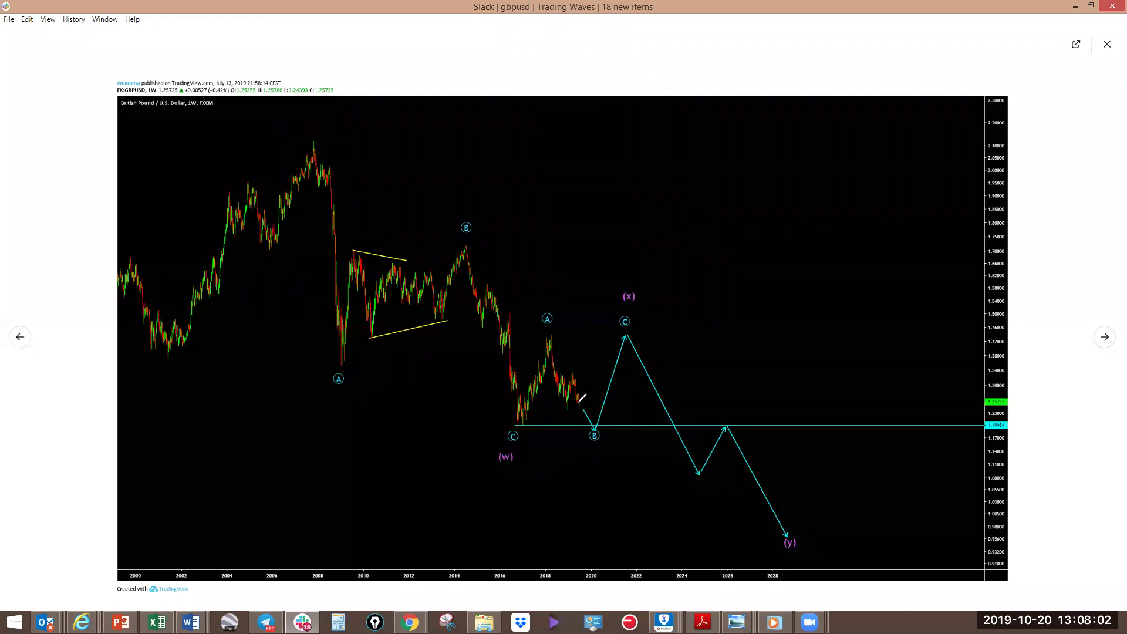
{"action": "mouse_move", "coordinate": [579, 402]}
{"action": "left_mouse_down"}
{"action": "mouse_move", "coordinate": [596, 428]}
{"action": "mouse_move", "coordinate": [627, 331]}
{"action": "mouse_move", "coordinate": [621, 364]}
{"action": "left_mouse_up"}
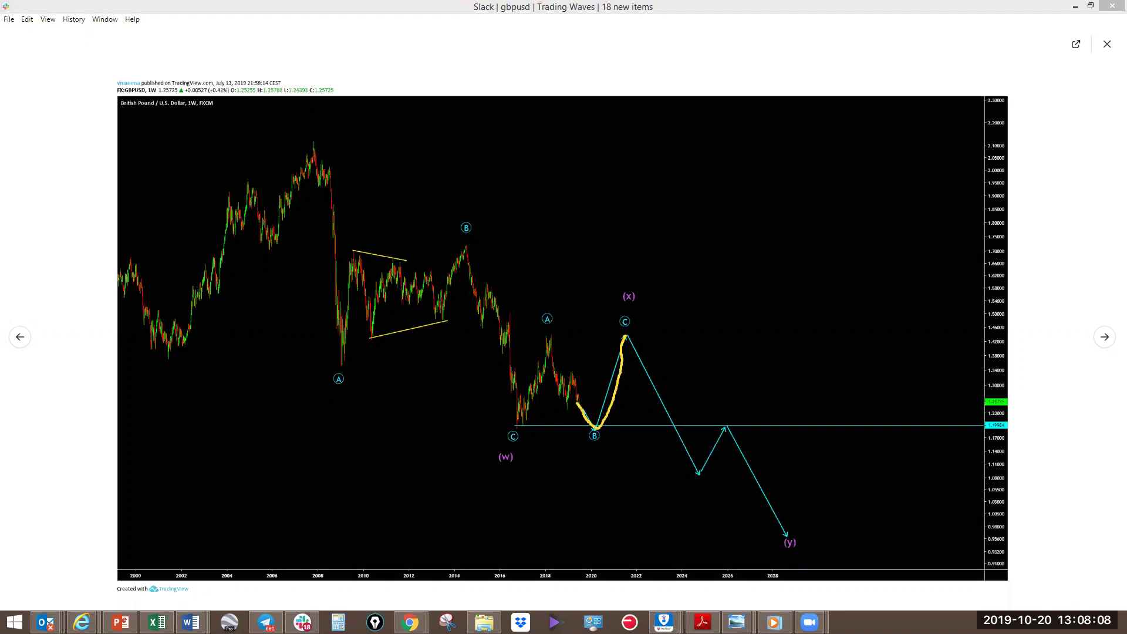
{"action": "key", "text": "e"}
Sketch a GBPUSD dip to B, a partial rebound, a sideways correction and a rise to about 1.41 on the pinned chart
{"action": "left_click_drag", "start_coordinate": [581, 409], "coordinate": [586, 408]}
{"action": "left_click_drag", "start_coordinate": [581, 407], "coordinate": [588, 418]}
{"action": "mouse_move", "coordinate": [586, 418]}
{"action": "left_mouse_down"}
{"action": "mouse_move", "coordinate": [597, 420]}
{"action": "mouse_move", "coordinate": [608, 397]}
{"action": "left_mouse_up"}
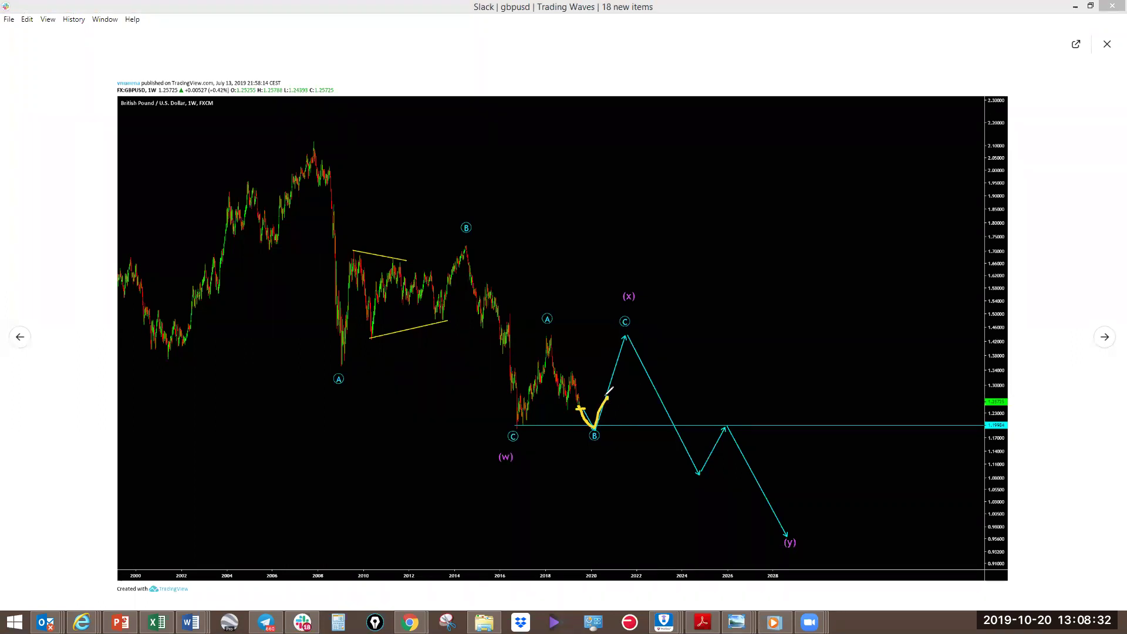
{"action": "mouse_move", "coordinate": [606, 398]}
{"action": "left_mouse_down"}
{"action": "mouse_move", "coordinate": [623, 418]}
{"action": "mouse_move", "coordinate": [639, 338]}
{"action": "left_mouse_up"}
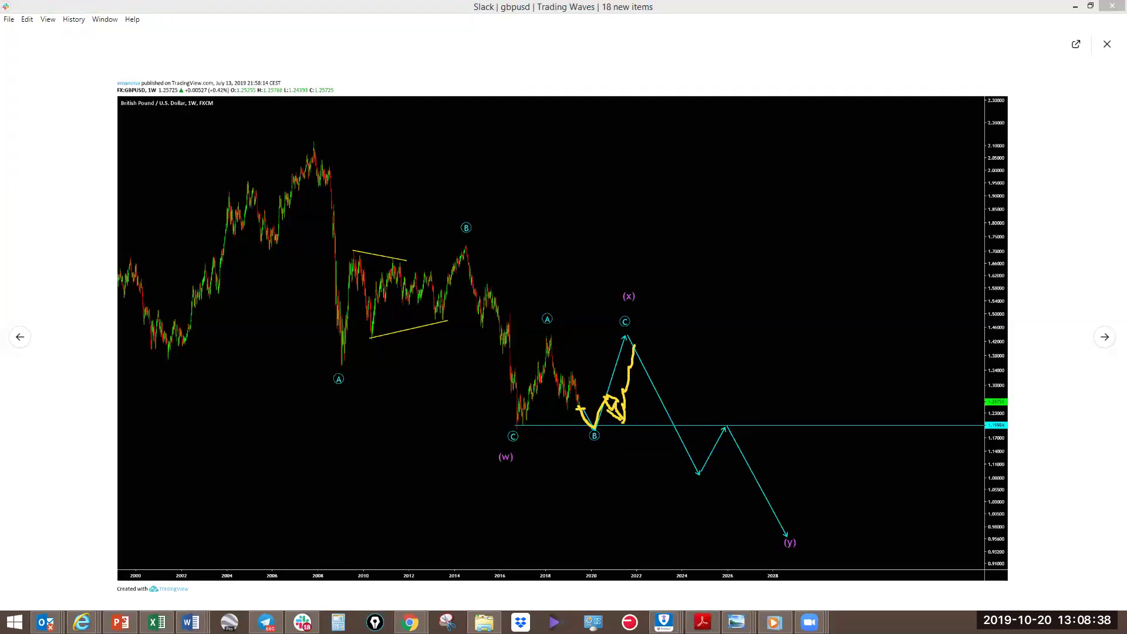
Trace the rise from B to C with horizontal lines at the A high and the C low, and close the pinned chart
{"action": "left_click_drag", "start_coordinate": [595, 430], "coordinate": [625, 337]}
{"action": "left_click_drag", "start_coordinate": [554, 335], "coordinate": [626, 335]}
{"action": "left_click_drag", "start_coordinate": [516, 427], "coordinate": [595, 429]}
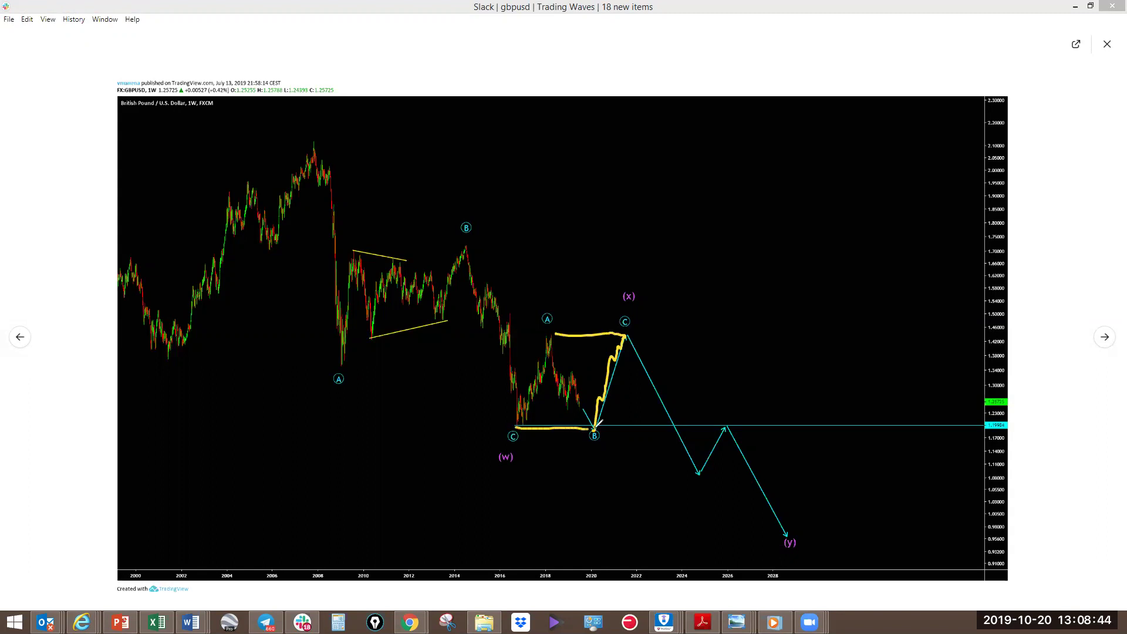
{"action": "left_click", "coordinate": [1108, 46]}
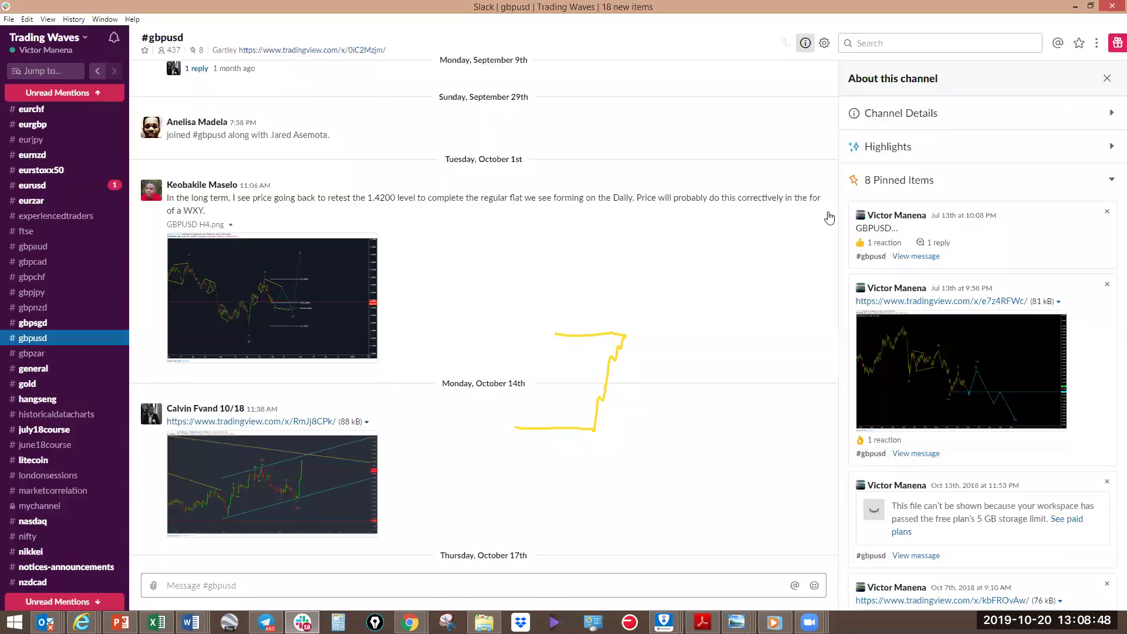
Switch back to TradingView, set the GBPUSD timeframe to 1 week and clear the leftover sketch
{"action": "key", "text": "alt+Tab"}
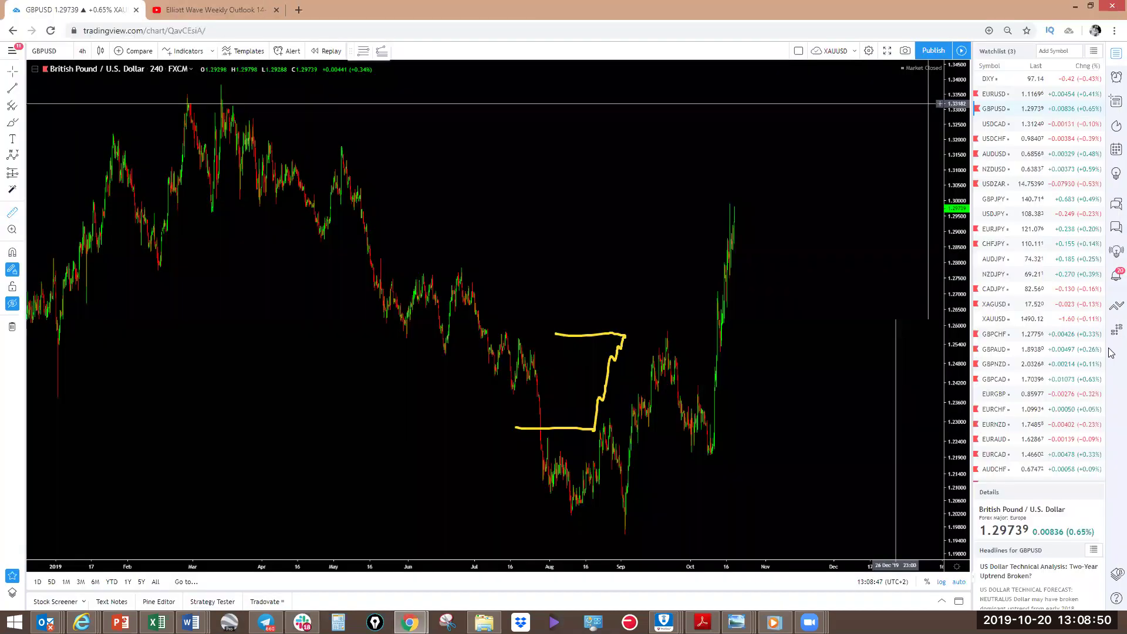
{"action": "left_click", "coordinate": [83, 52]}
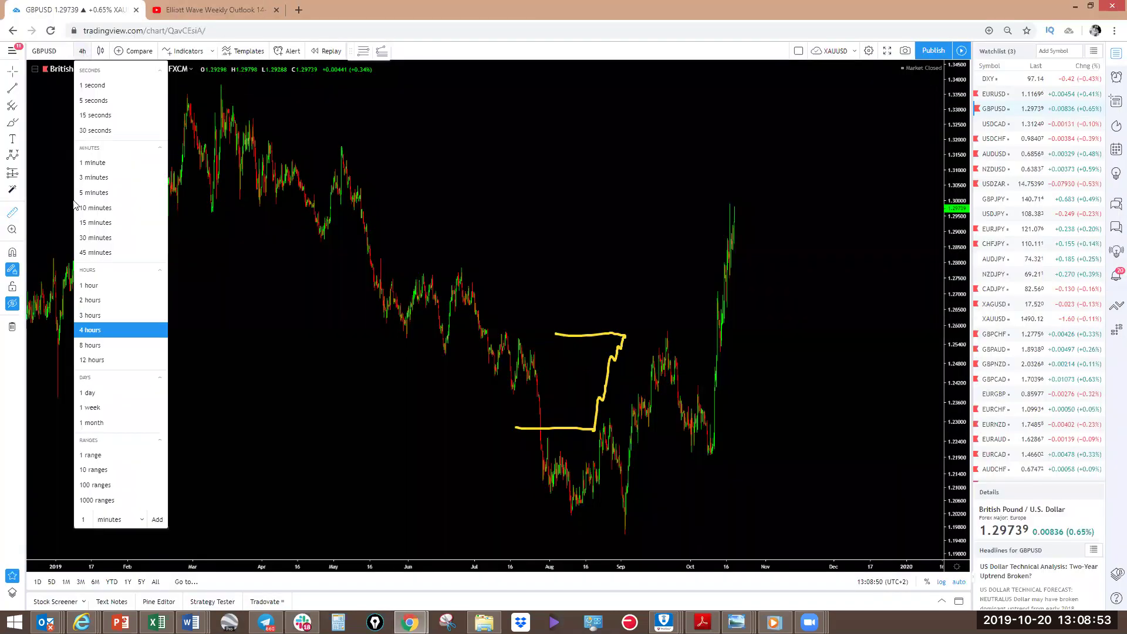
{"action": "left_click", "coordinate": [108, 407]}
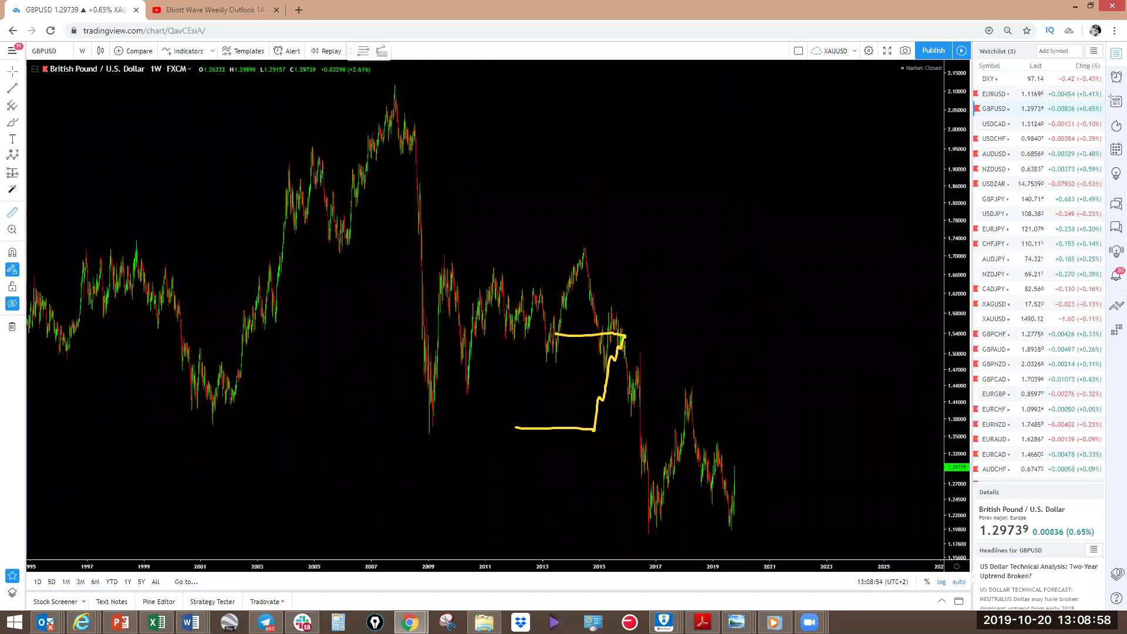
{"action": "key", "text": "Escape"}
{"action": "left_click", "coordinate": [858, 285]}
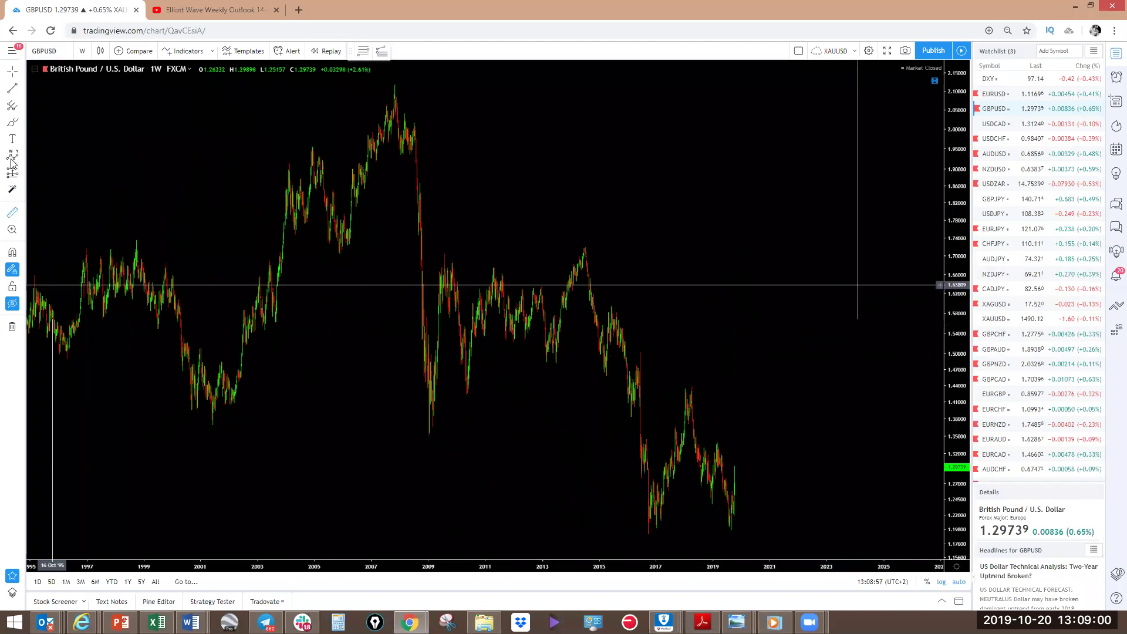
Show the saved GBPUSD wave labels and projection again, and reframe the chart to include the (y) target
{"action": "left_click", "coordinate": [12, 90]}
{"action": "left_click", "coordinate": [819, 167]}
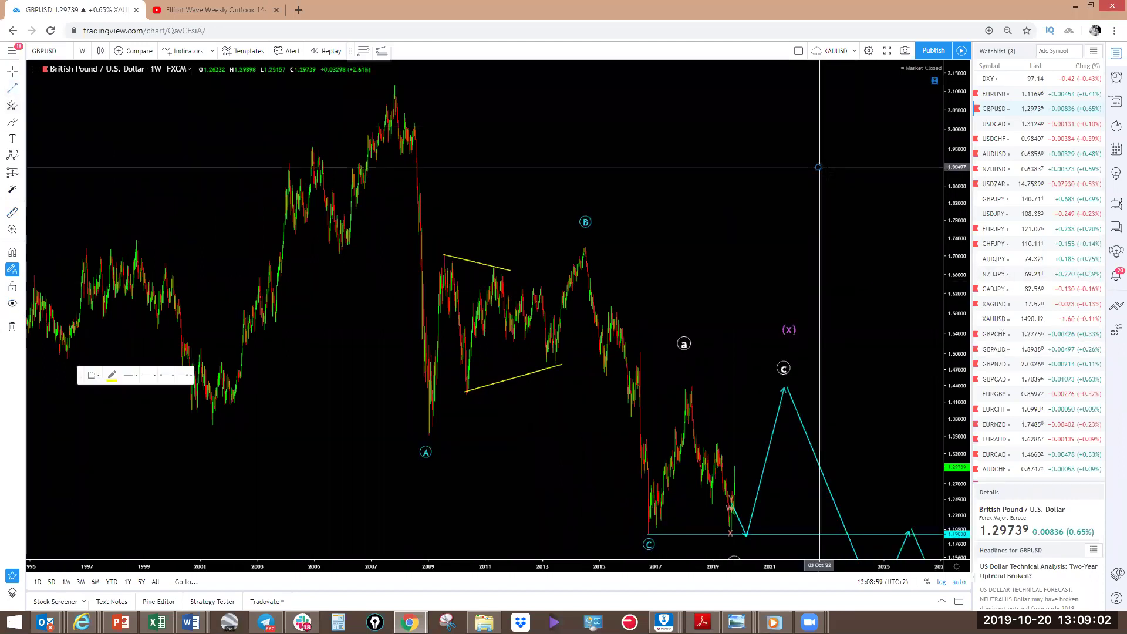
{"action": "left_click_drag", "start_coordinate": [963, 288], "coordinate": [963, 418]}
{"action": "left_click_drag", "start_coordinate": [846, 355], "coordinate": [810, 284]}
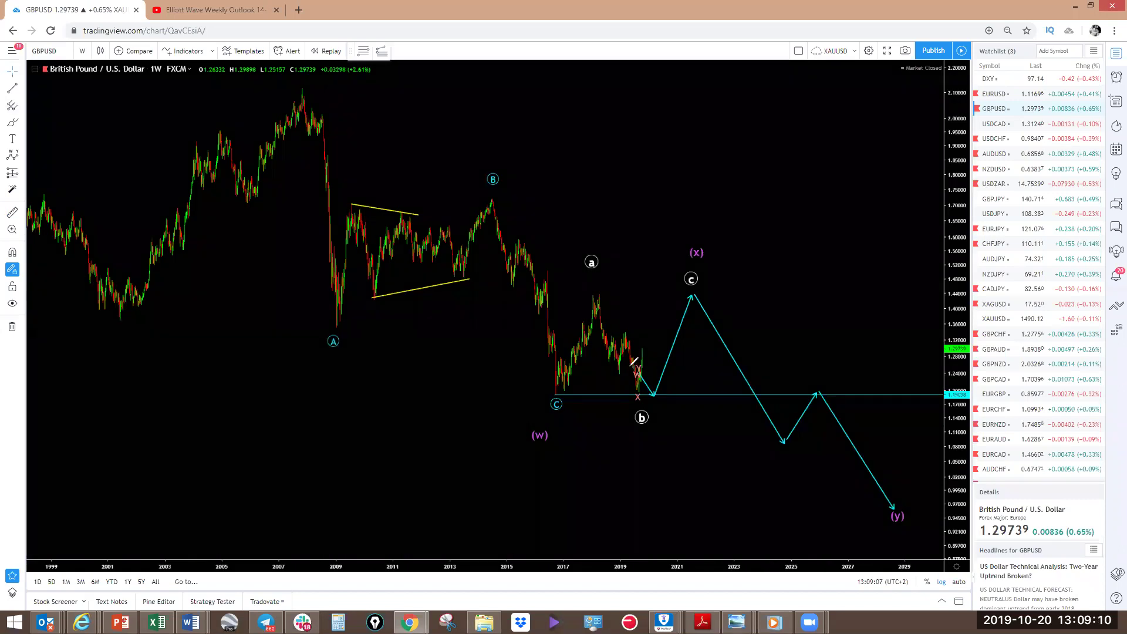
Sketch the weekly GBPUSD rise from b to about 1.44 and its drop, resketch the decline into b and rebound, and clear both sketches
{"action": "mouse_move", "coordinate": [633, 359]}
{"action": "left_mouse_down"}
{"action": "mouse_move", "coordinate": [641, 391]}
{"action": "mouse_move", "coordinate": [633, 369]}
{"action": "mouse_move", "coordinate": [672, 298]}
{"action": "left_mouse_up"}
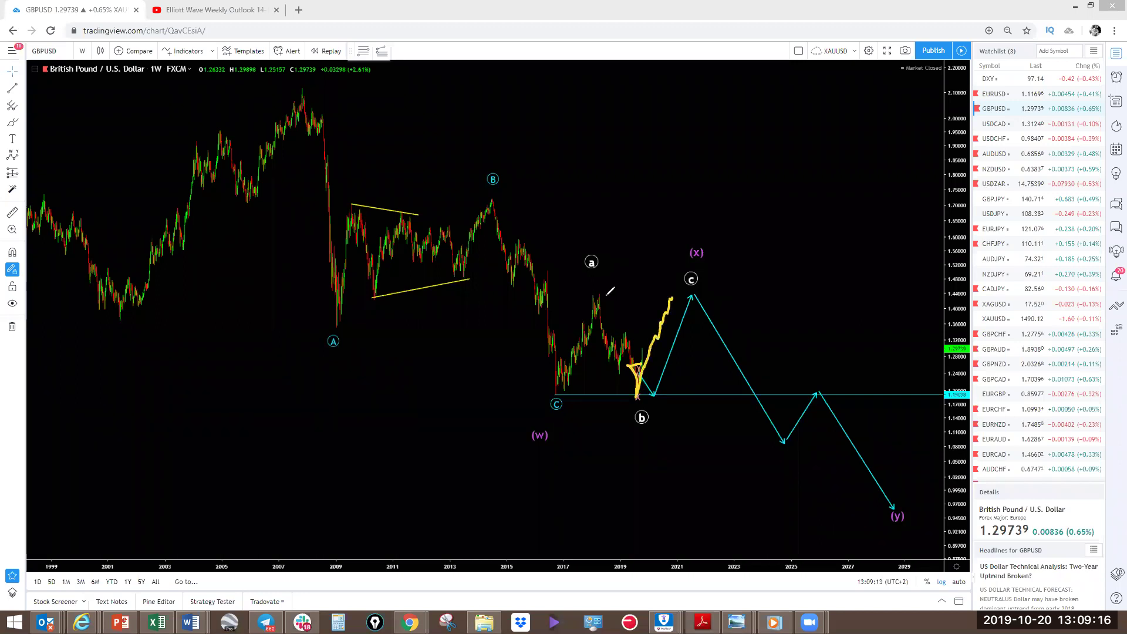
{"action": "mouse_move", "coordinate": [586, 293]}
{"action": "left_mouse_down"}
{"action": "mouse_move", "coordinate": [676, 290]}
{"action": "mouse_move", "coordinate": [745, 464]}
{"action": "left_mouse_up"}
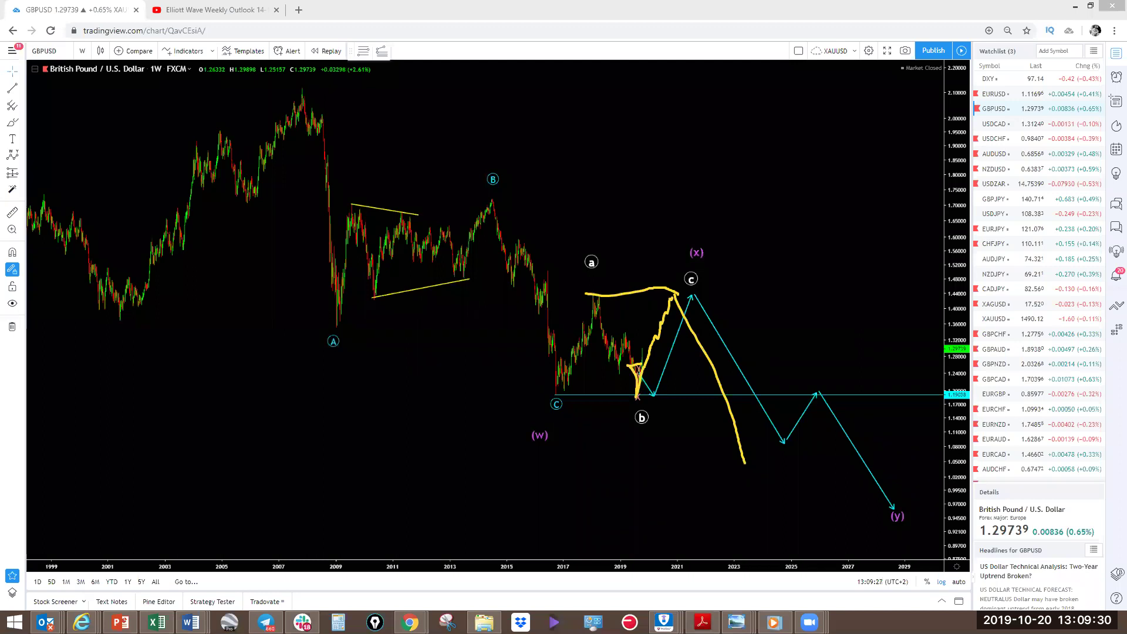
{"action": "left_click", "coordinate": [853, 353]}
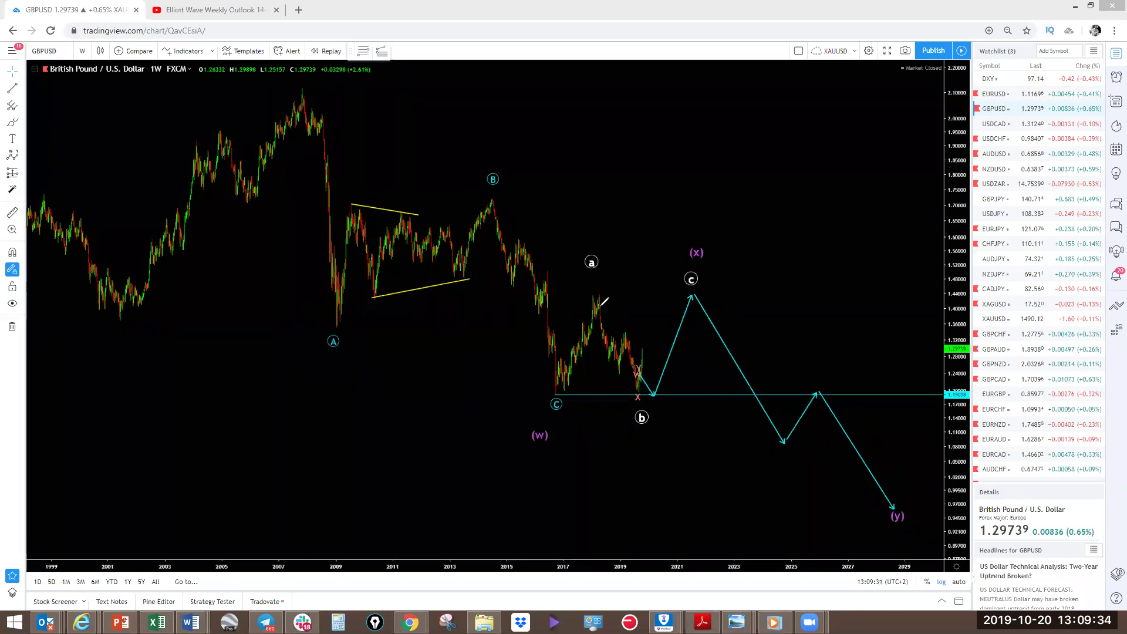
{"action": "mouse_move", "coordinate": [606, 293]}
{"action": "left_mouse_down"}
{"action": "mouse_move", "coordinate": [653, 368]}
{"action": "mouse_move", "coordinate": [622, 370]}
{"action": "mouse_move", "coordinate": [643, 393]}
{"action": "mouse_move", "coordinate": [658, 286]}
{"action": "left_mouse_up"}
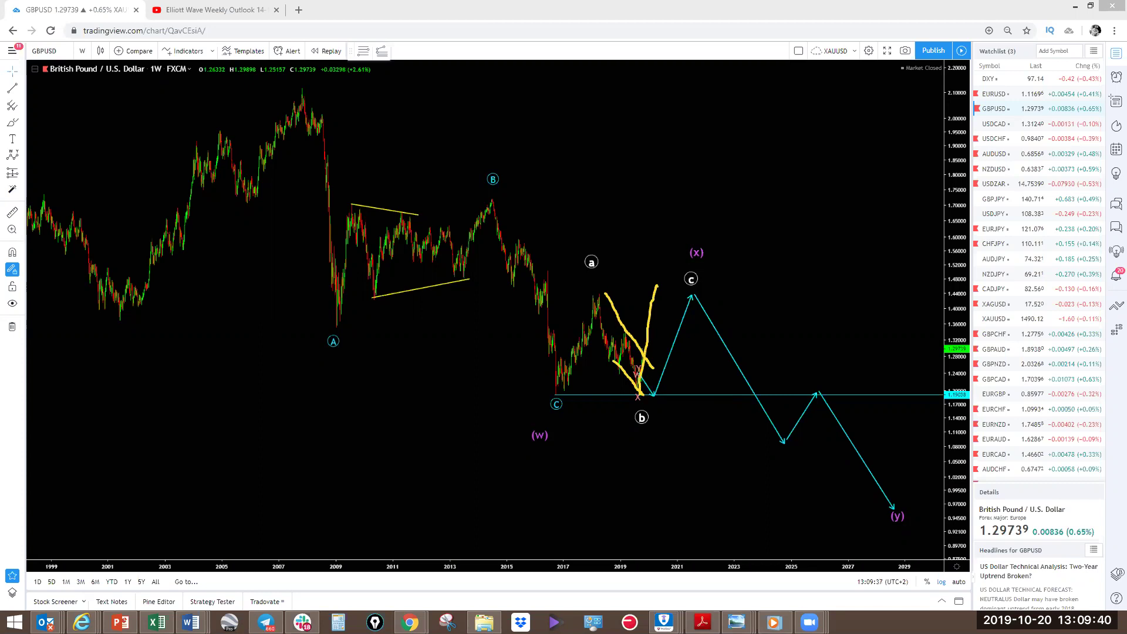
{"action": "left_click", "coordinate": [712, 320]}
Set the GBPUSD timeframe to 1 day, hide the saved drawings and reframe the chart around the latest rise
{"action": "left_click", "coordinate": [82, 50]}
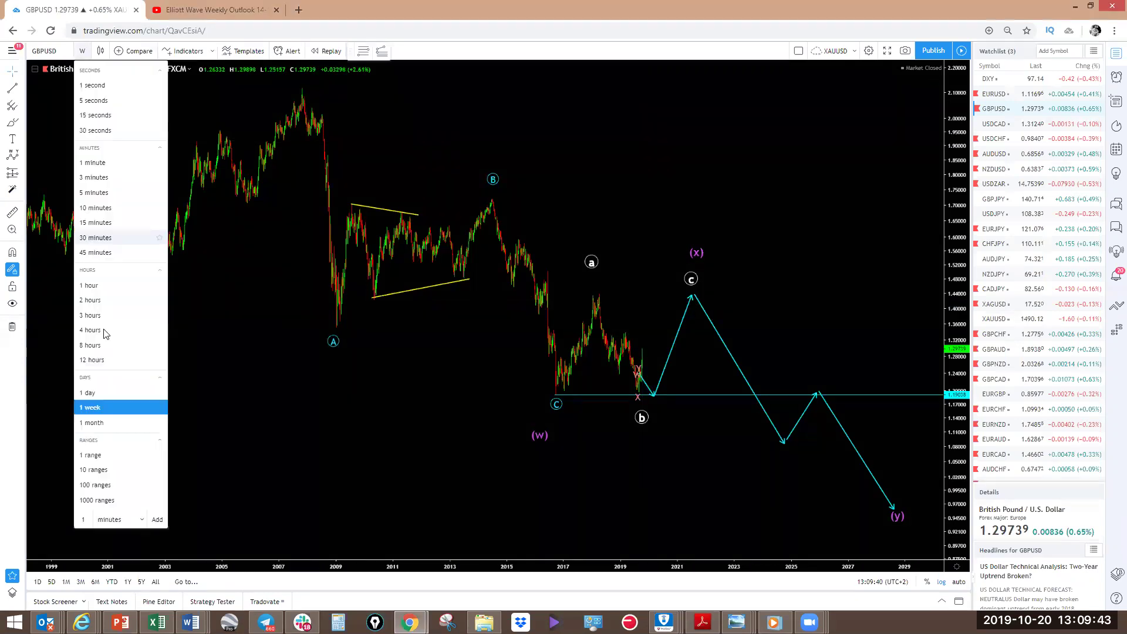
{"action": "left_click", "coordinate": [102, 394]}
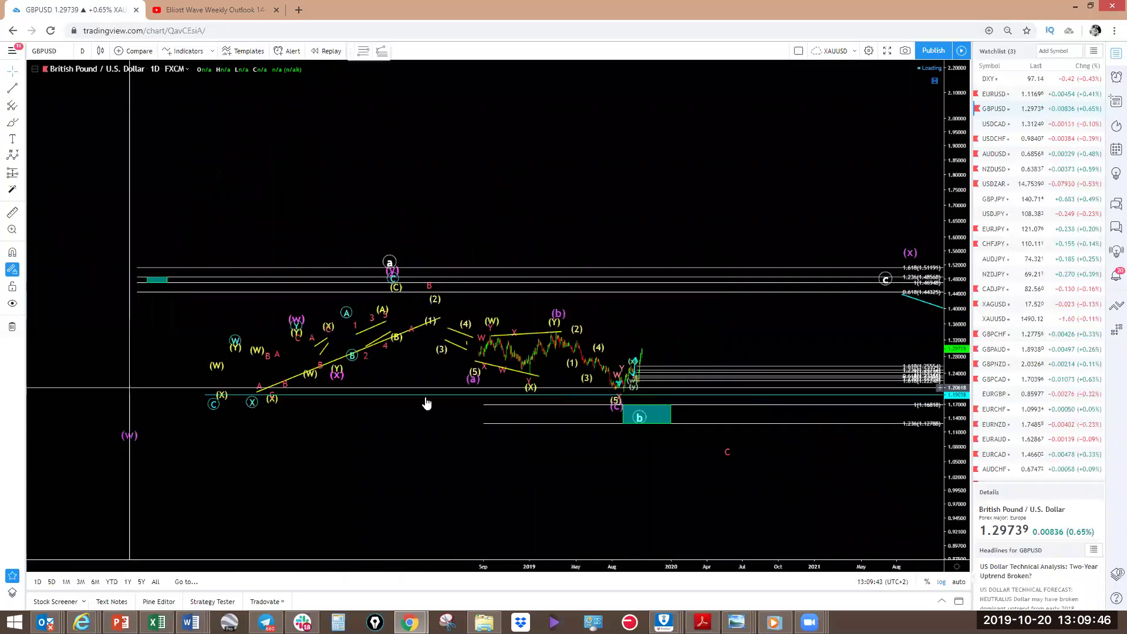
{"action": "left_click", "coordinate": [12, 305]}
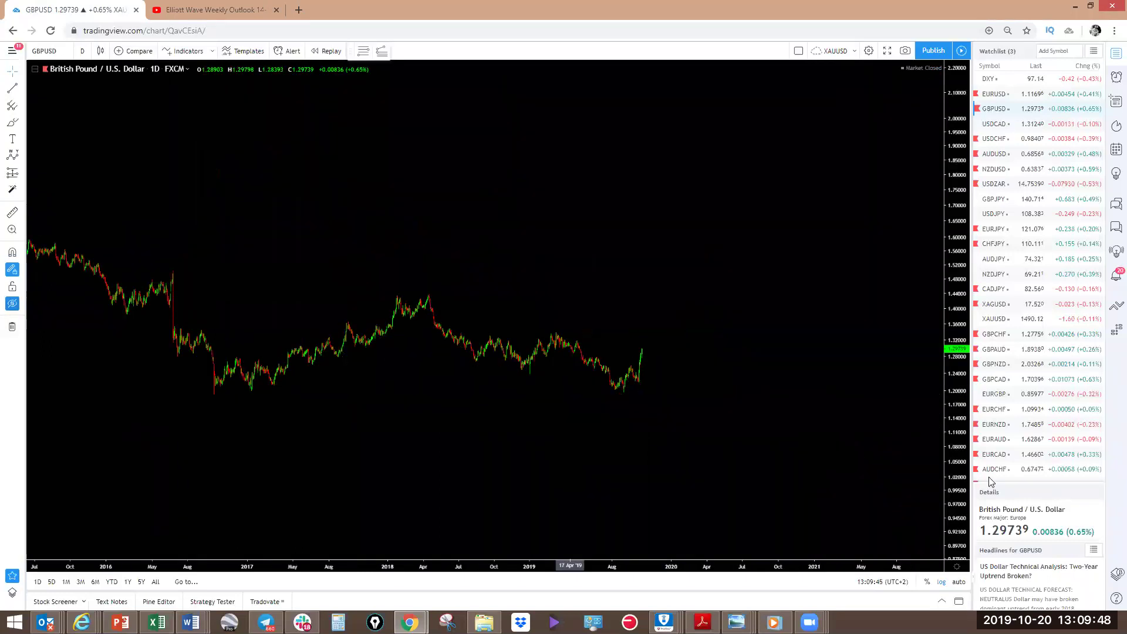
{"action": "scroll", "coordinate": [724, 336], "scroll_direction": "up", "scroll_amount": 4}
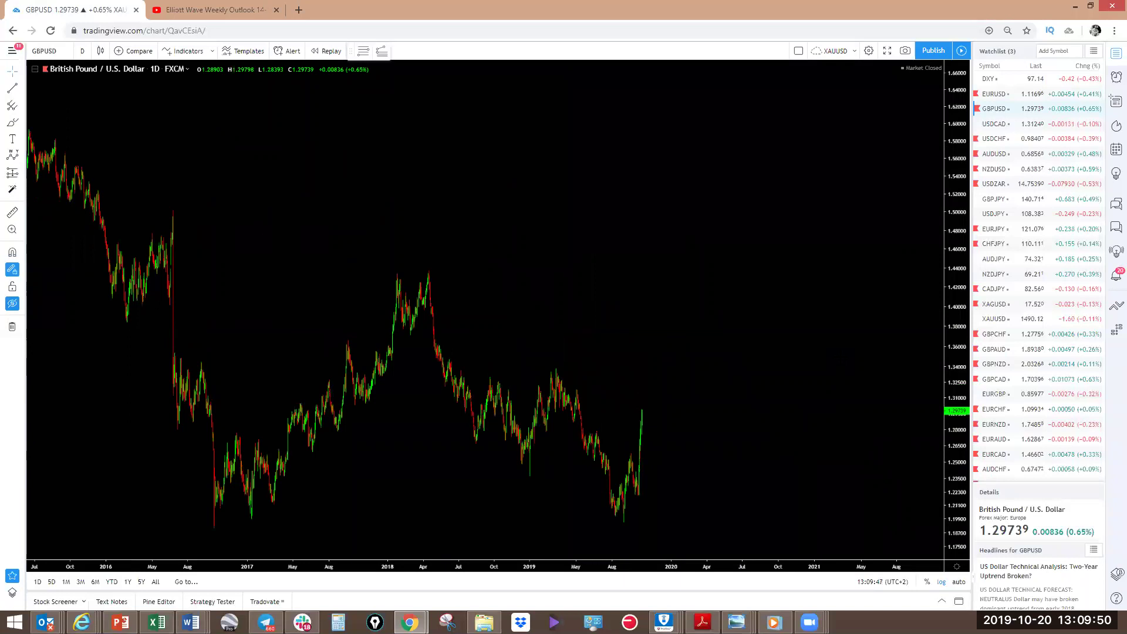
{"action": "left_click_drag", "start_coordinate": [724, 336], "coordinate": [799, 241]}
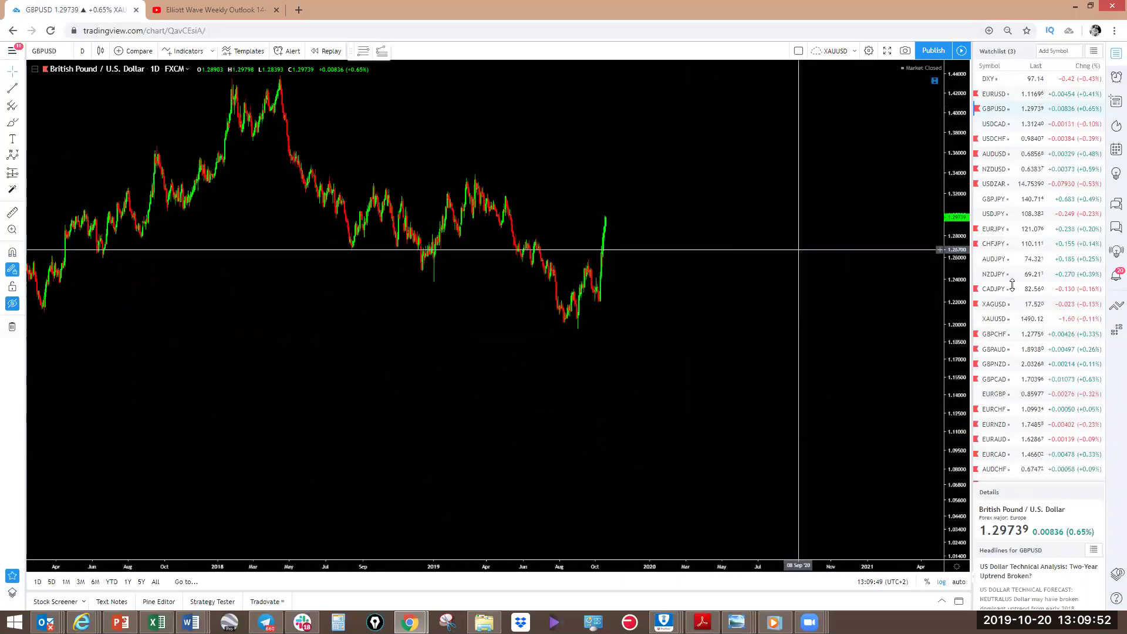
Trace the daily GBPUSD rise from the latest low, extend it to about 1.35, and clear the sketch
{"action": "mouse_move", "coordinate": [576, 327]}
{"action": "left_mouse_down"}
{"action": "mouse_move", "coordinate": [586, 265]}
{"action": "mouse_move", "coordinate": [595, 286]}
{"action": "mouse_move", "coordinate": [617, 209]}
{"action": "left_mouse_up"}
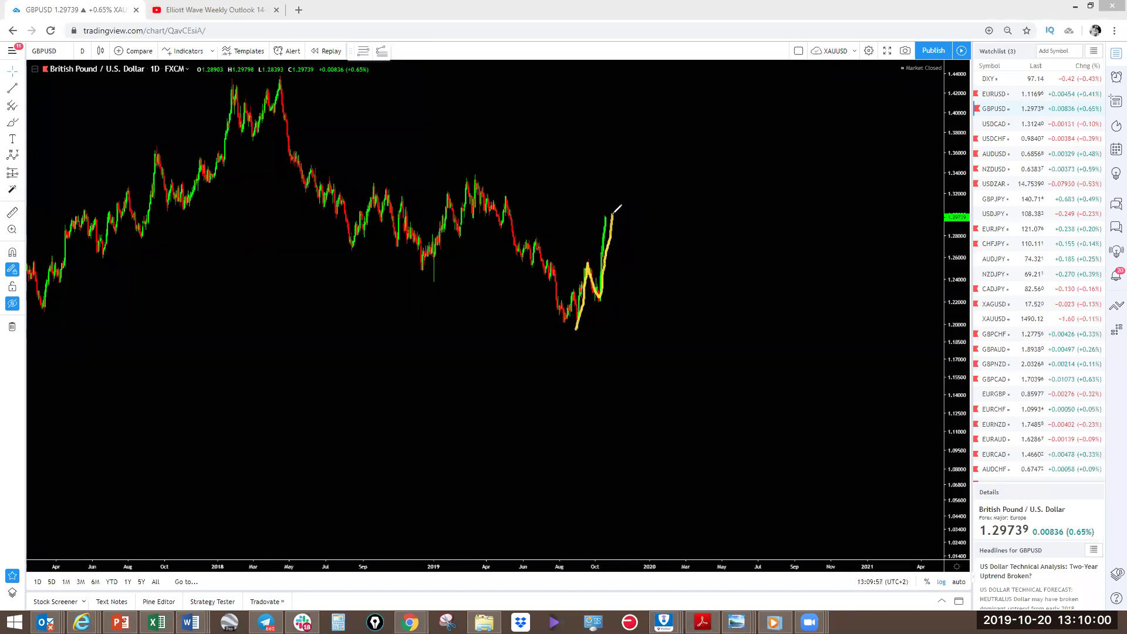
{"action": "left_click_drag", "start_coordinate": [618, 209], "coordinate": [627, 163]}
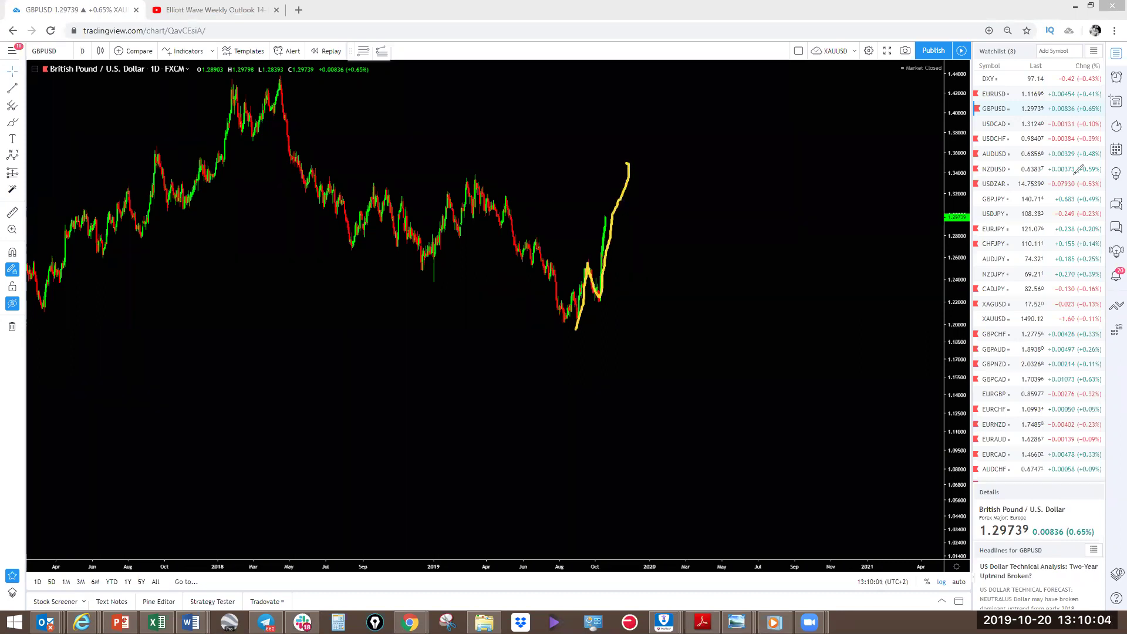
{"action": "key", "text": "ctrl+z"}
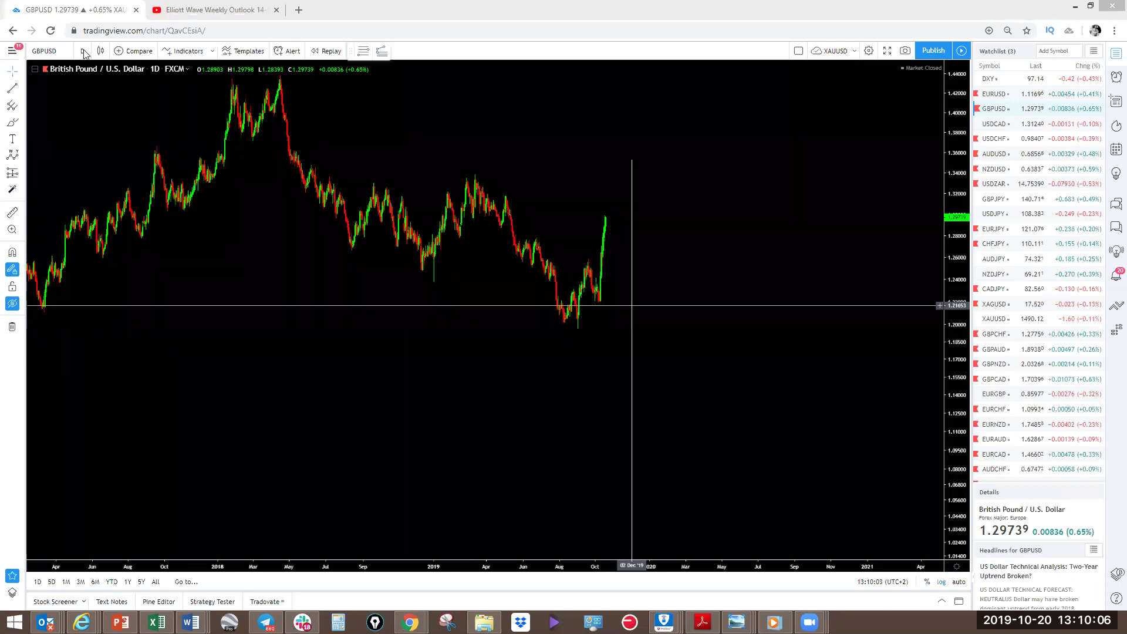
Set the GBPUSD timeframe to 4 hours and enlarge the price action since August
{"action": "left_click", "coordinate": [83, 52]}
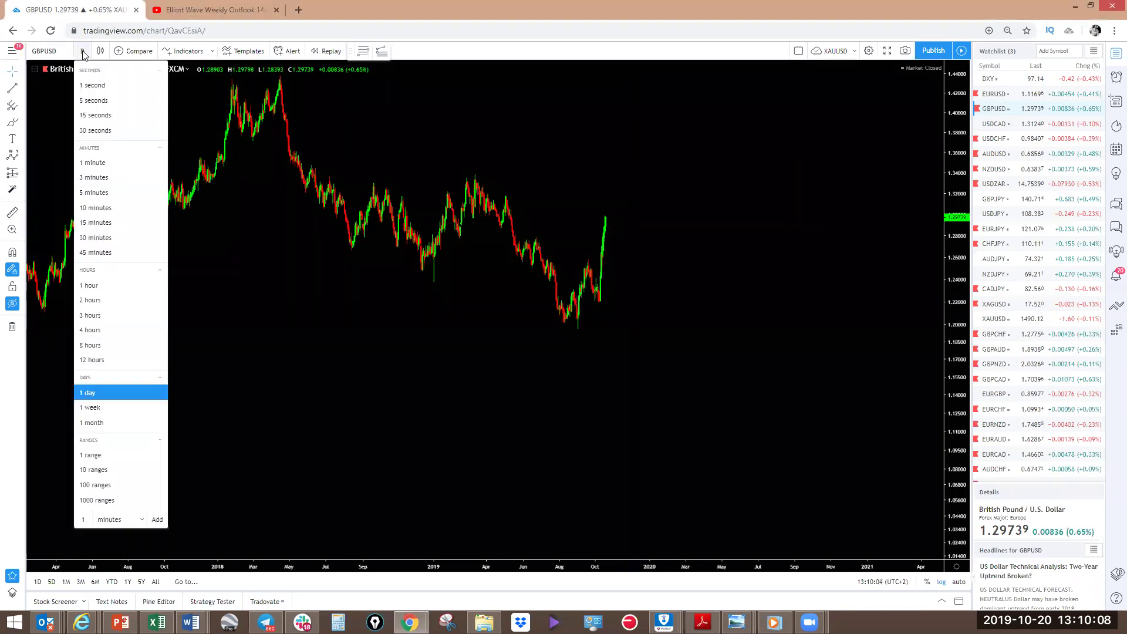
{"action": "left_click", "coordinate": [97, 333]}
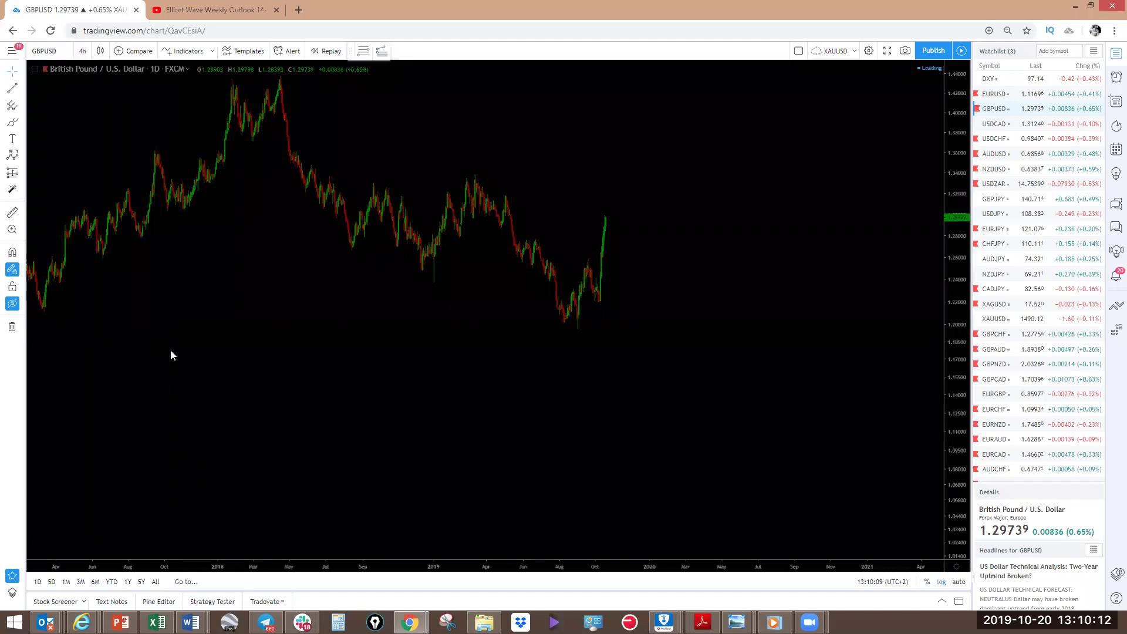
{"action": "scroll", "coordinate": [432, 376], "scroll_direction": "down", "scroll_amount": 3}
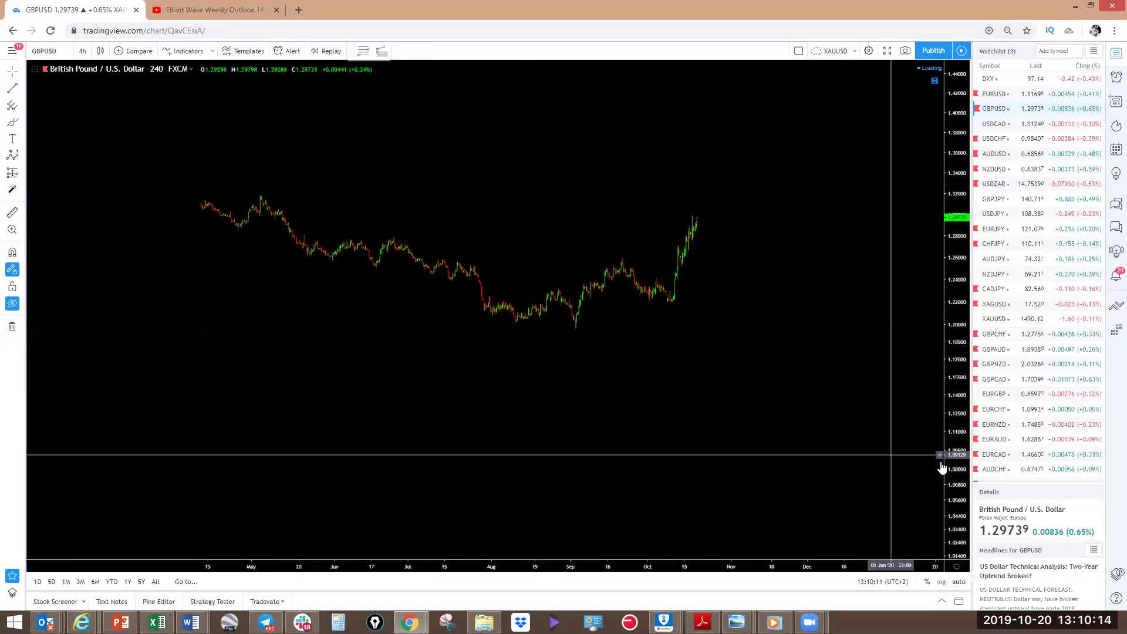
{"action": "left_click_drag", "start_coordinate": [961, 415], "coordinate": [961, 309]}
{"action": "scroll", "coordinate": [892, 399], "scroll_direction": "up", "scroll_amount": 1}
{"action": "scroll", "coordinate": [892, 399], "scroll_direction": "up", "scroll_amount": 3}
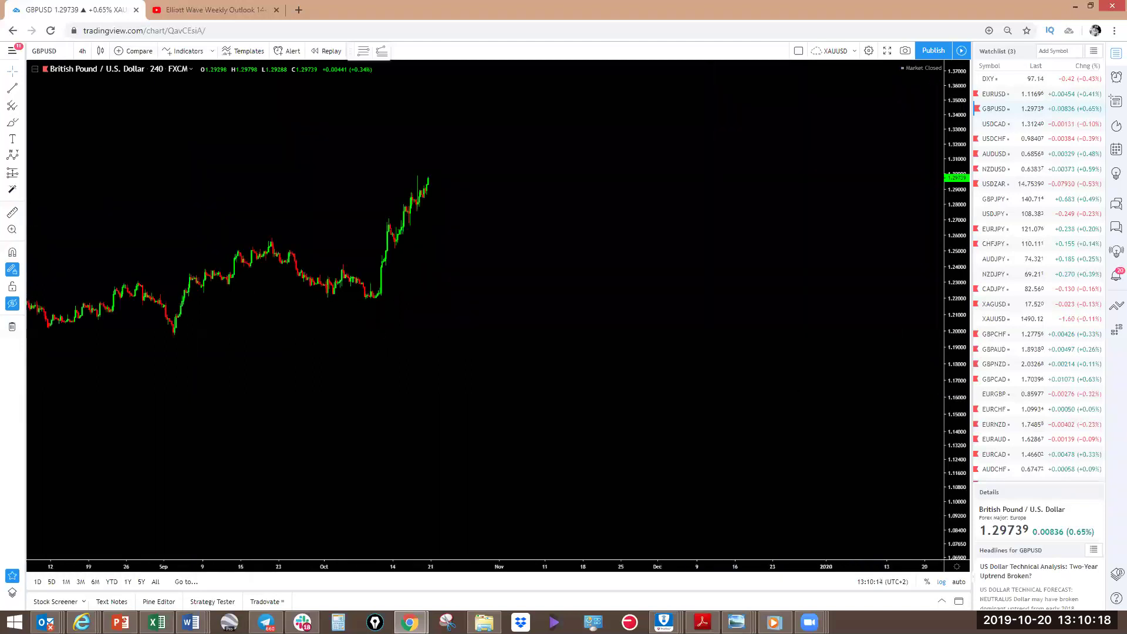
Outline the latest 4-hour GBPUSD rise, sketch a pullback to about 1.27 and a rise to about 1.36, and clear the sketch
{"action": "left_click_drag", "start_coordinate": [406, 234], "coordinate": [436, 187]}
{"action": "mouse_move", "coordinate": [384, 218]}
{"action": "left_mouse_down"}
{"action": "mouse_move", "coordinate": [424, 174]}
{"action": "mouse_move", "coordinate": [437, 192]}
{"action": "mouse_move", "coordinate": [460, 186]}
{"action": "mouse_move", "coordinate": [469, 224]}
{"action": "left_mouse_up"}
{"action": "mouse_move", "coordinate": [430, 171]}
{"action": "left_mouse_down"}
{"action": "mouse_move", "coordinate": [483, 184]}
{"action": "mouse_move", "coordinate": [473, 219]}
{"action": "mouse_move", "coordinate": [505, 82]}
{"action": "left_mouse_up"}
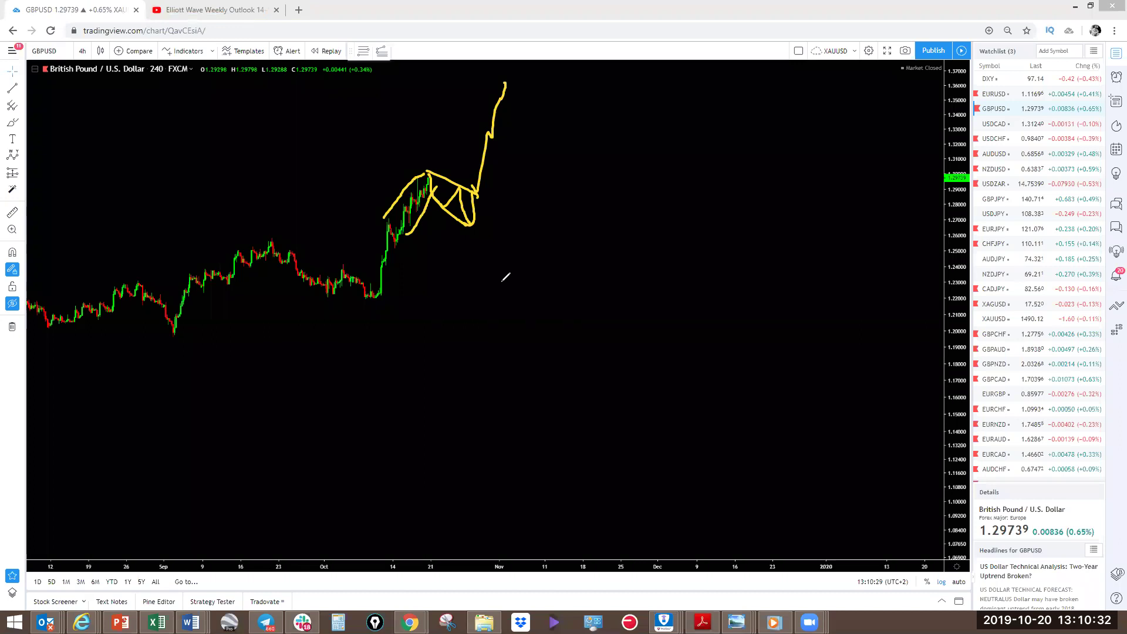
{"action": "left_click", "coordinate": [794, 195]}
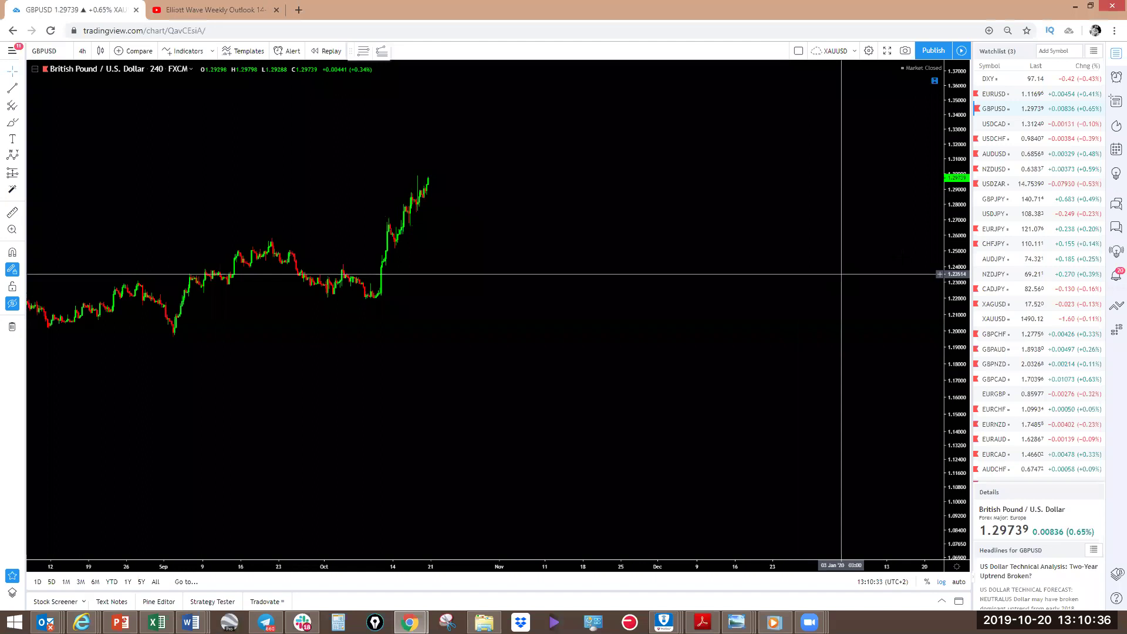
Open the USDCAD chart, sketch the decline from the September high to about 1.308 and a rise to about 1.343, and clear the sketch
{"action": "left_click", "coordinate": [1008, 137]}
{"action": "left_click", "coordinate": [1005, 126]}
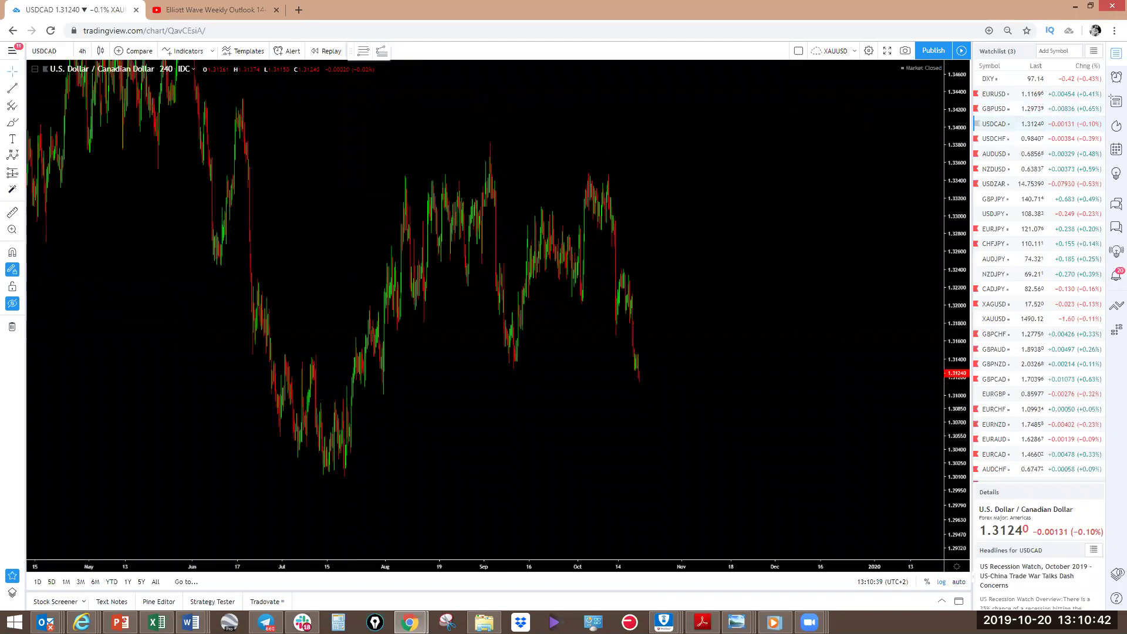
{"action": "mouse_move", "coordinate": [617, 336]}
{"action": "left_mouse_down"}
{"action": "mouse_move", "coordinate": [633, 279]}
{"action": "mouse_move", "coordinate": [623, 274]}
{"action": "left_mouse_up"}
{"action": "left_click_drag", "start_coordinate": [639, 368], "coordinate": [644, 410]}
{"action": "left_click_drag", "start_coordinate": [509, 365], "coordinate": [652, 363]}
{"action": "mouse_move", "coordinate": [486, 145]}
{"action": "left_mouse_down"}
{"action": "mouse_move", "coordinate": [516, 357]}
{"action": "mouse_move", "coordinate": [617, 177]}
{"action": "mouse_move", "coordinate": [641, 359]}
{"action": "left_mouse_up"}
{"action": "mouse_move", "coordinate": [642, 410]}
{"action": "left_mouse_down"}
{"action": "mouse_move", "coordinate": [657, 429]}
{"action": "mouse_move", "coordinate": [668, 414]}
{"action": "left_mouse_up"}
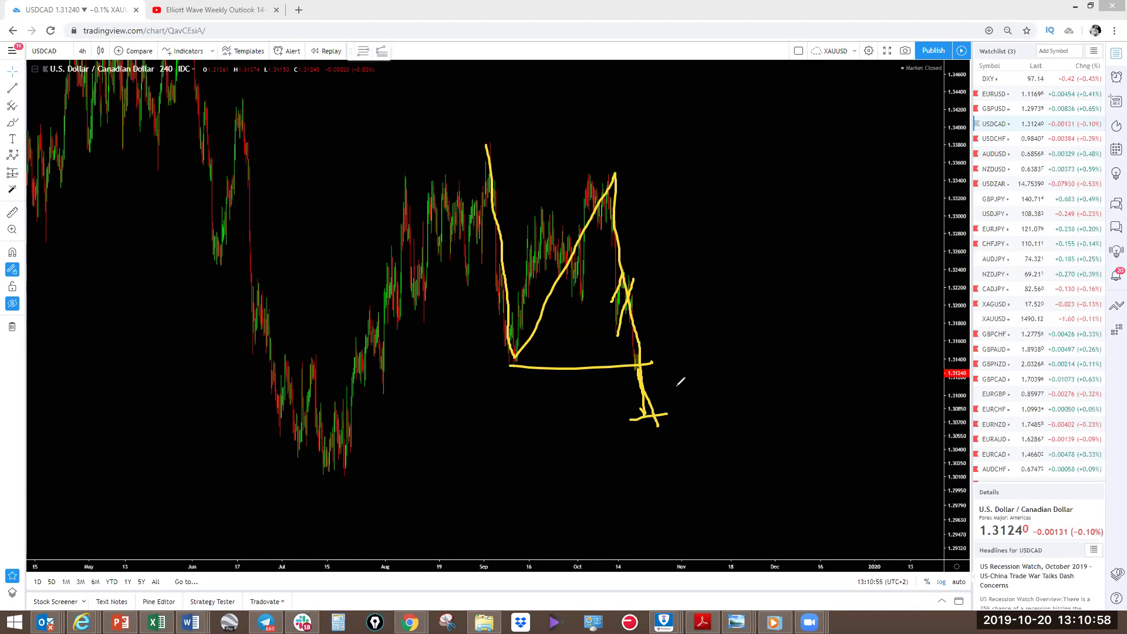
{"action": "left_click_drag", "start_coordinate": [654, 418], "coordinate": [758, 102]}
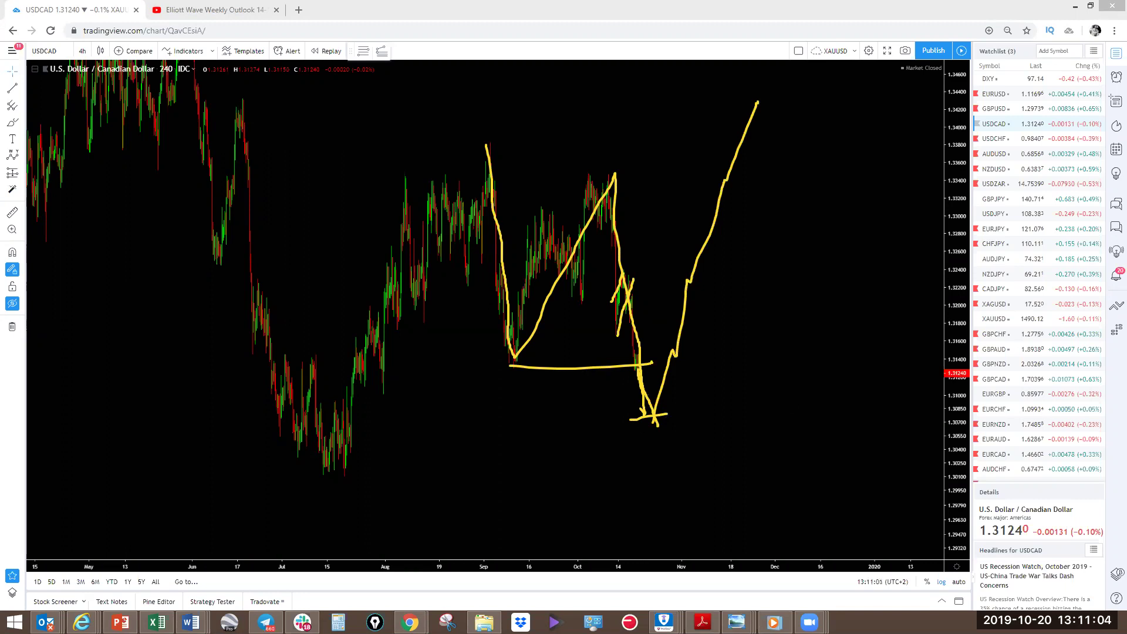
{"action": "key", "text": "Escape"}
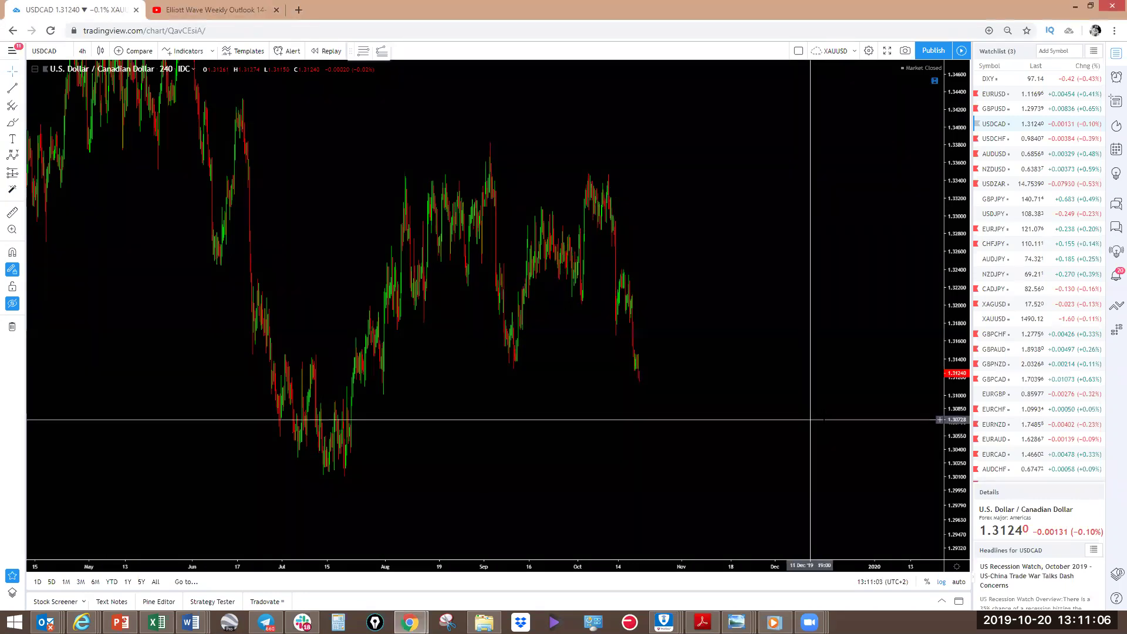
Open the USDCHF chart, sketch the October correction and drop to about 0.979, outline the rising channel from the August low, and clear the sketch
{"action": "left_click", "coordinate": [1006, 141]}
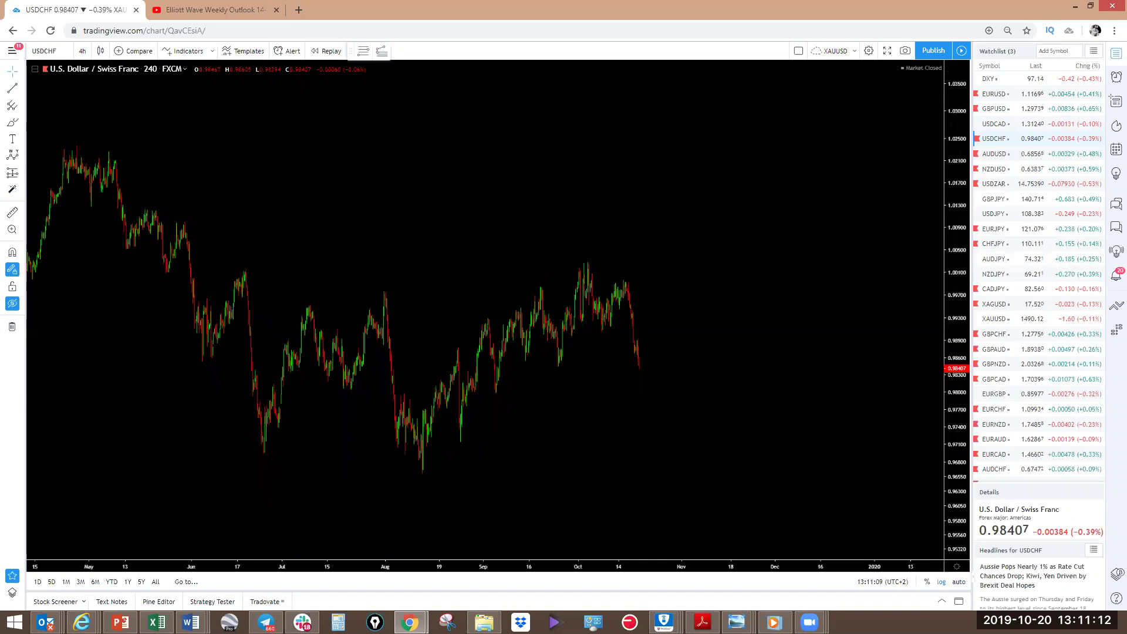
{"action": "mouse_move", "coordinate": [602, 333]}
{"action": "left_mouse_down"}
{"action": "mouse_move", "coordinate": [632, 309]}
{"action": "mouse_move", "coordinate": [628, 276]}
{"action": "mouse_move", "coordinate": [636, 398]}
{"action": "left_mouse_up"}
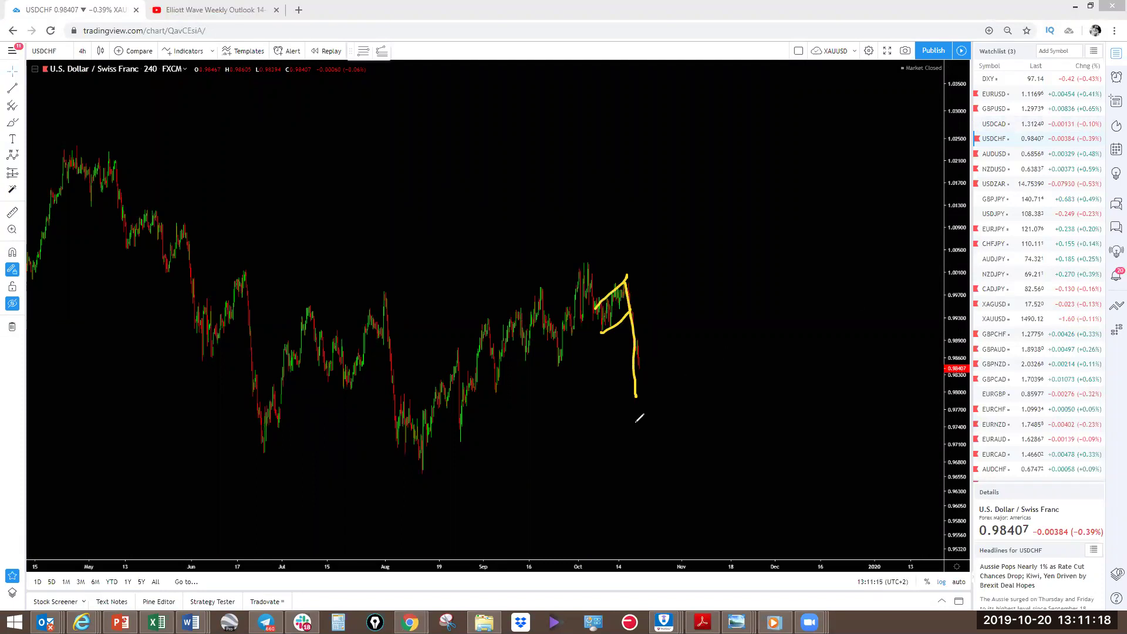
{"action": "left_click_drag", "start_coordinate": [424, 474], "coordinate": [563, 333]}
{"action": "left_click_drag", "start_coordinate": [514, 403], "coordinate": [634, 292]}
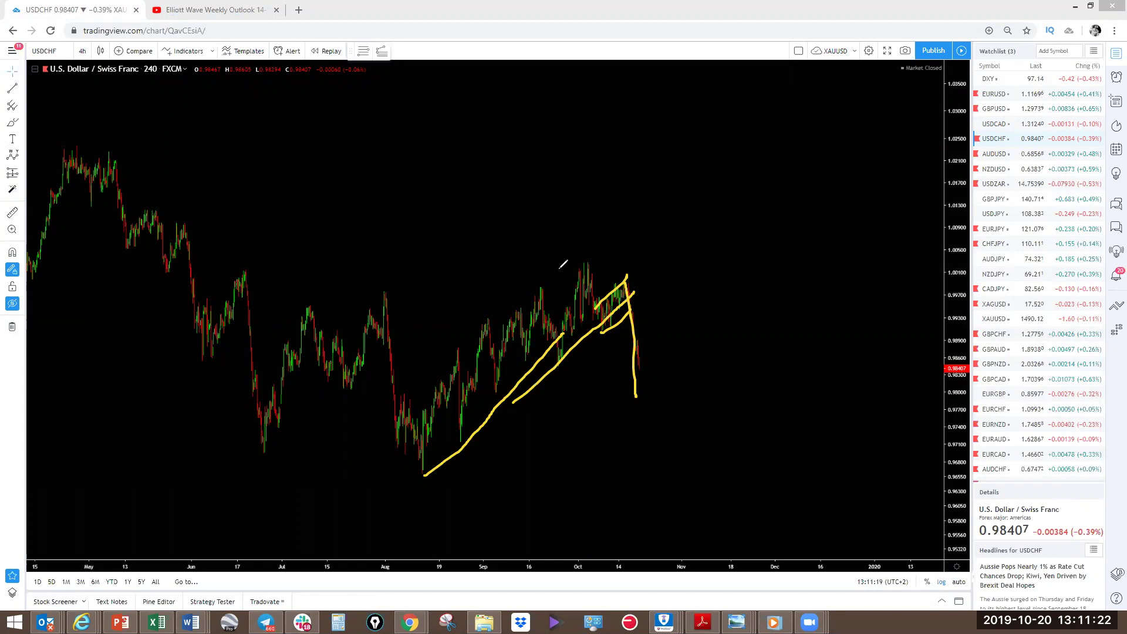
{"action": "left_click_drag", "start_coordinate": [453, 363], "coordinate": [578, 257]}
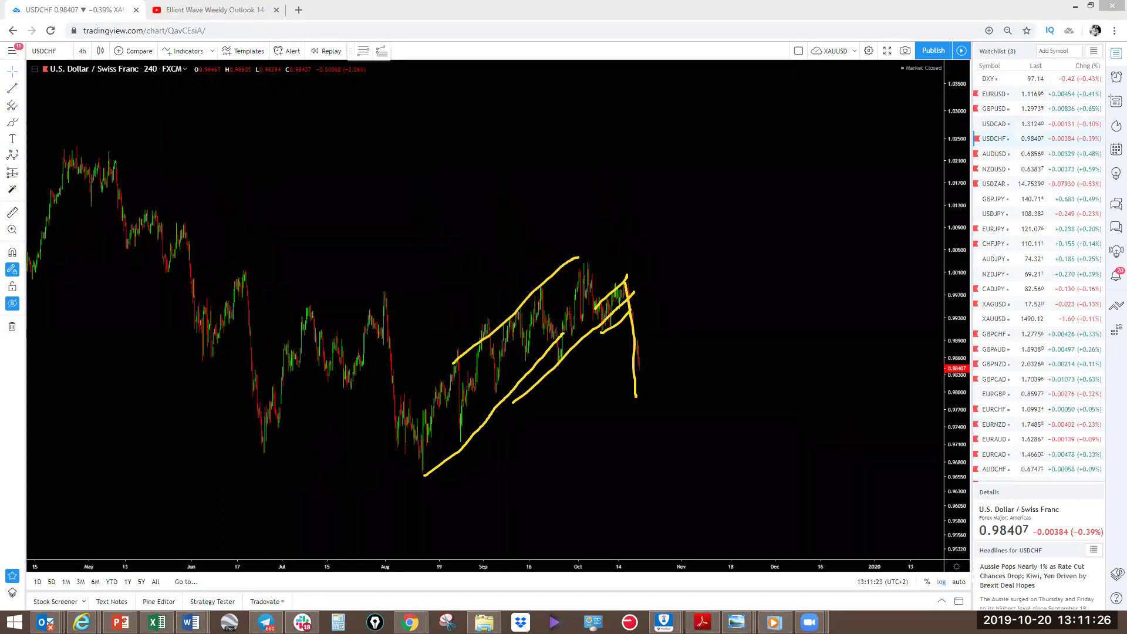
{"action": "key", "text": "e"}
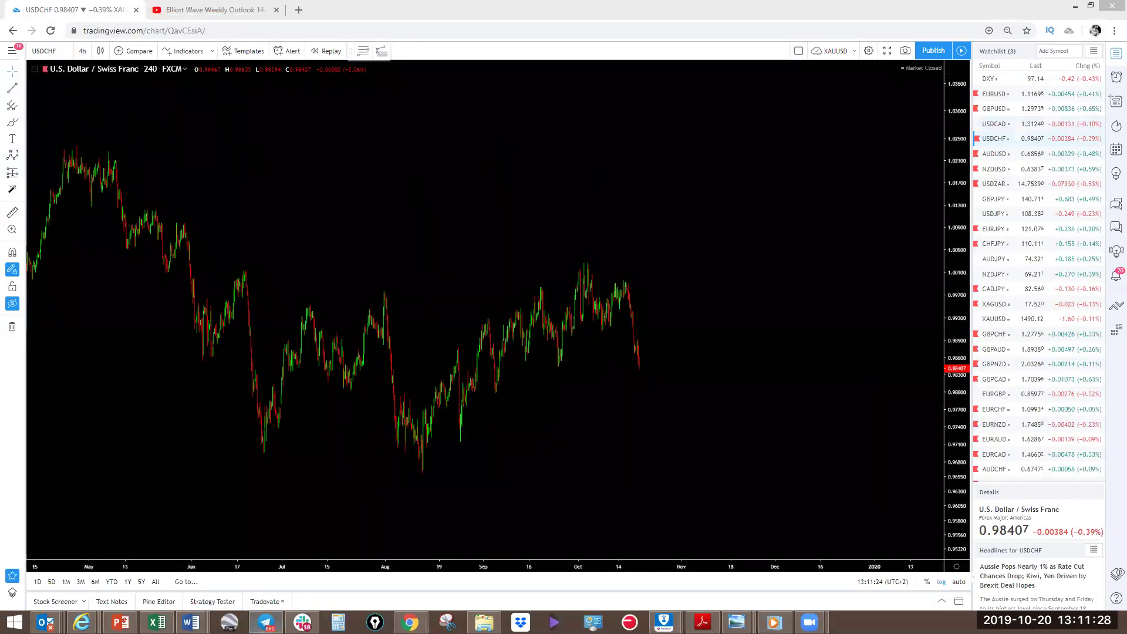
Switch to Slack and open the tradesetups channel
{"action": "mouse_move", "coordinate": [302, 621]}
{"action": "left_click", "coordinate": [305, 578]}
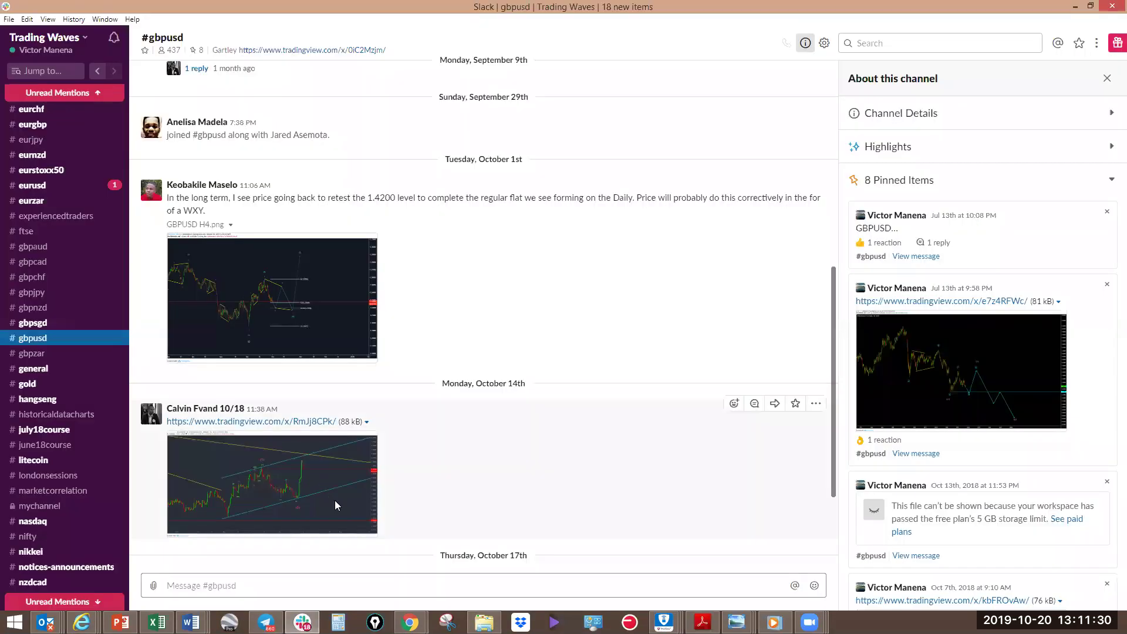
{"action": "scroll", "coordinate": [334, 501], "scroll_direction": "down", "scroll_amount": 3}
{"action": "scroll", "coordinate": [59, 432], "scroll_direction": "down", "scroll_amount": 3}
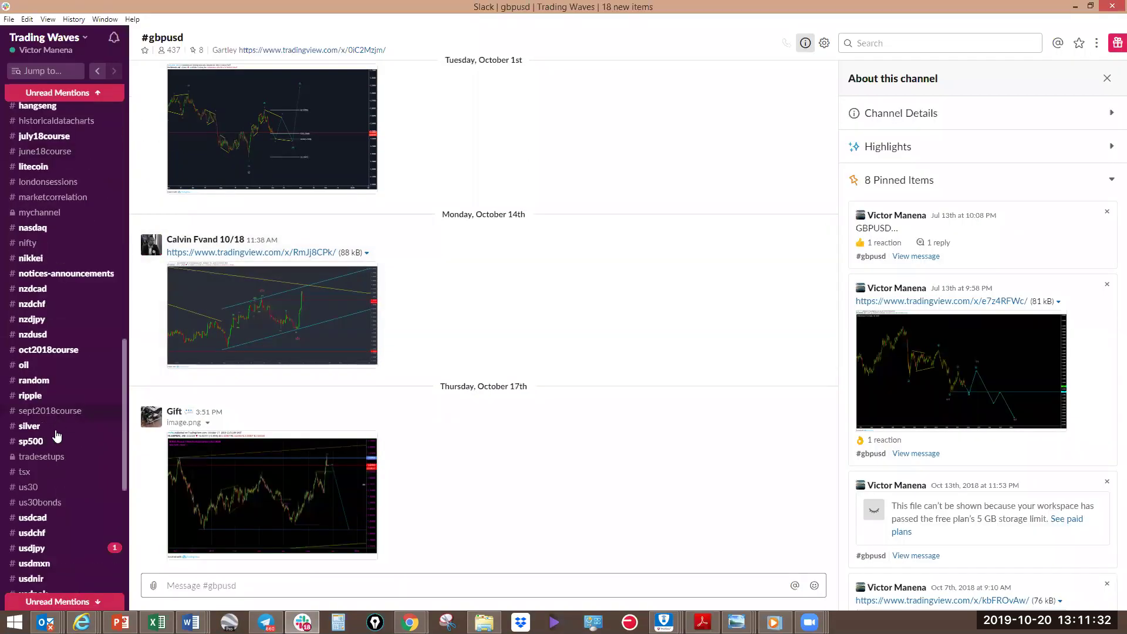
{"action": "scroll", "coordinate": [50, 411], "scroll_direction": "down", "scroll_amount": 3}
{"action": "left_click", "coordinate": [41, 398]}
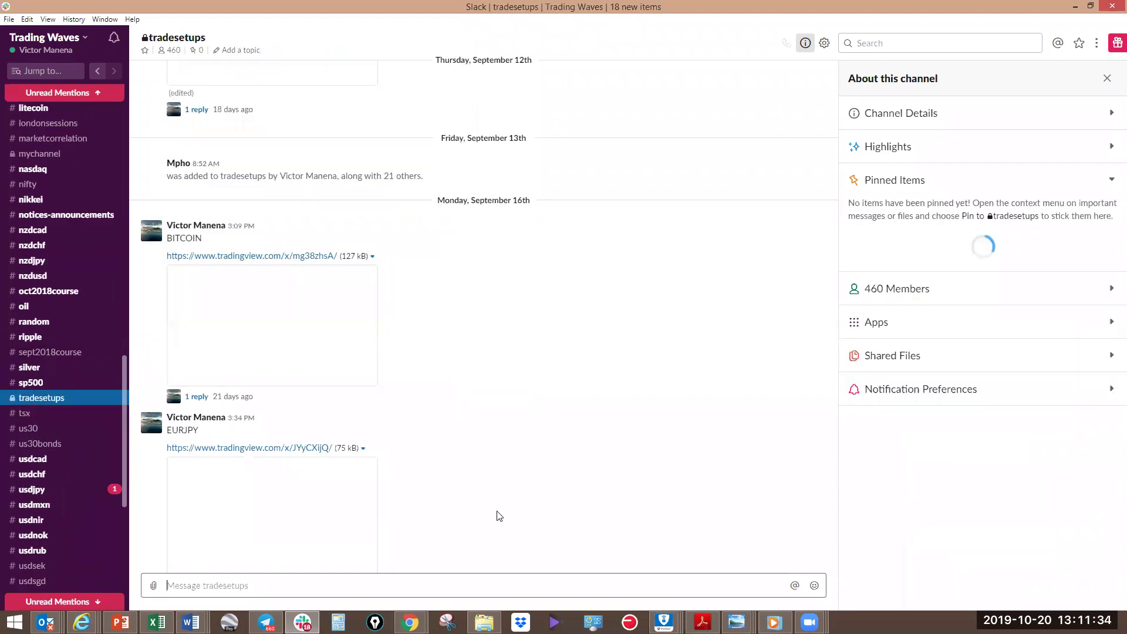
Find the September 21st USDCHF post in the tradesetups channel and open its chart image at full size
{"action": "scroll", "coordinate": [496, 517], "scroll_direction": "down", "scroll_amount": 5}
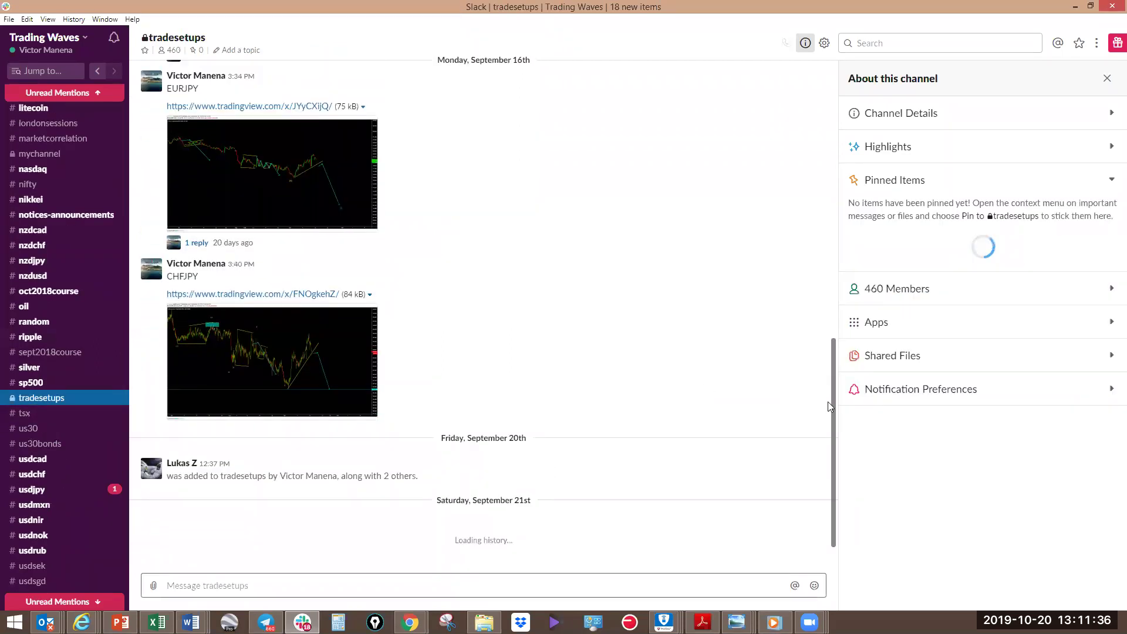
{"action": "scroll", "coordinate": [838, 321], "scroll_direction": "down", "scroll_amount": 15}
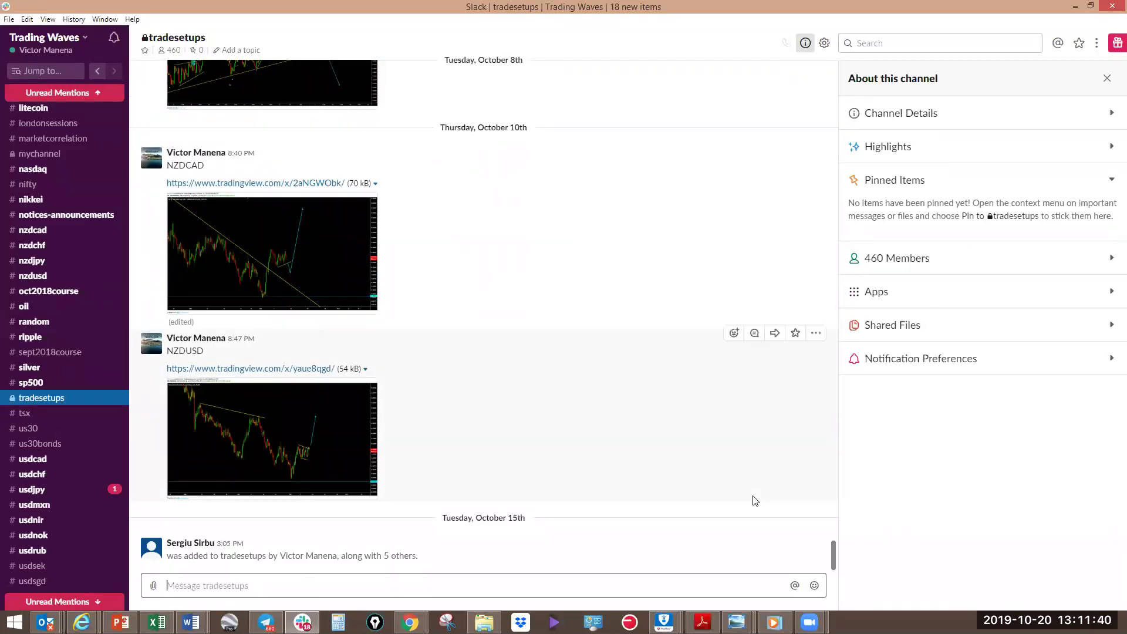
{"action": "scroll", "coordinate": [753, 499], "scroll_direction": "up", "scroll_amount": 10}
{"action": "scroll", "coordinate": [755, 500], "scroll_direction": "up", "scroll_amount": 10}
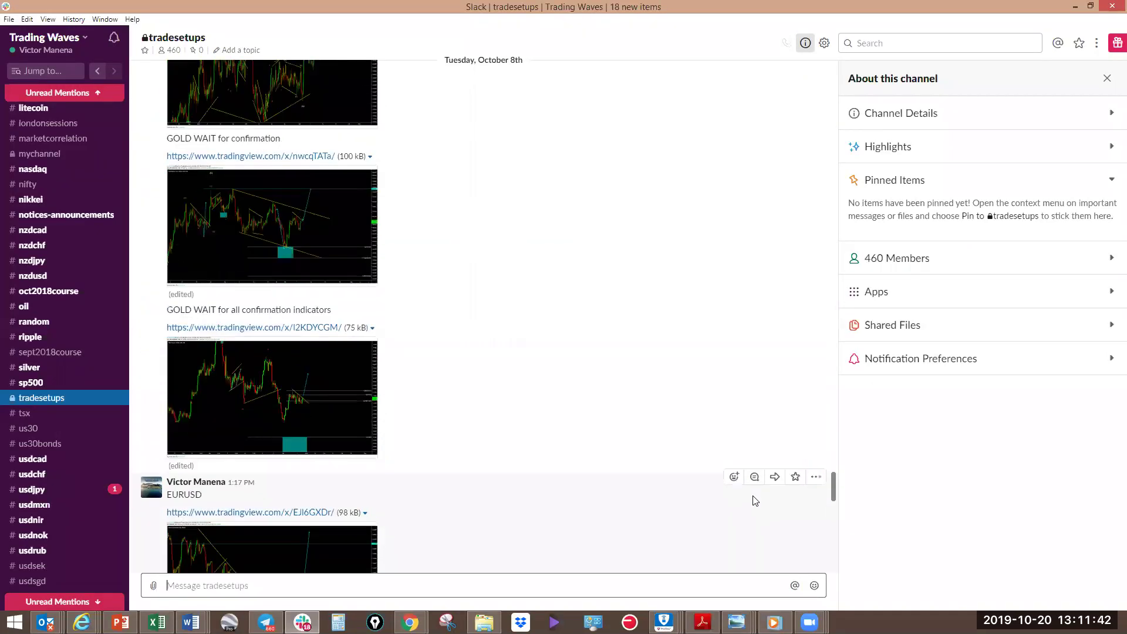
{"action": "scroll", "coordinate": [755, 500], "scroll_direction": "up", "scroll_amount": 10}
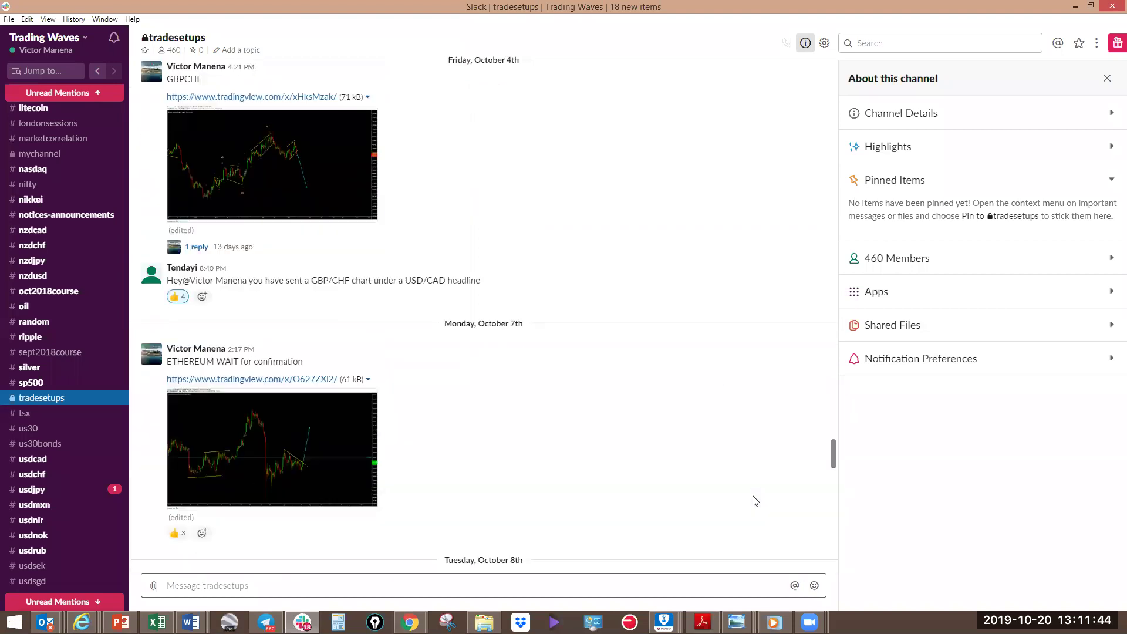
{"action": "scroll", "coordinate": [755, 500], "scroll_direction": "up", "scroll_amount": 10}
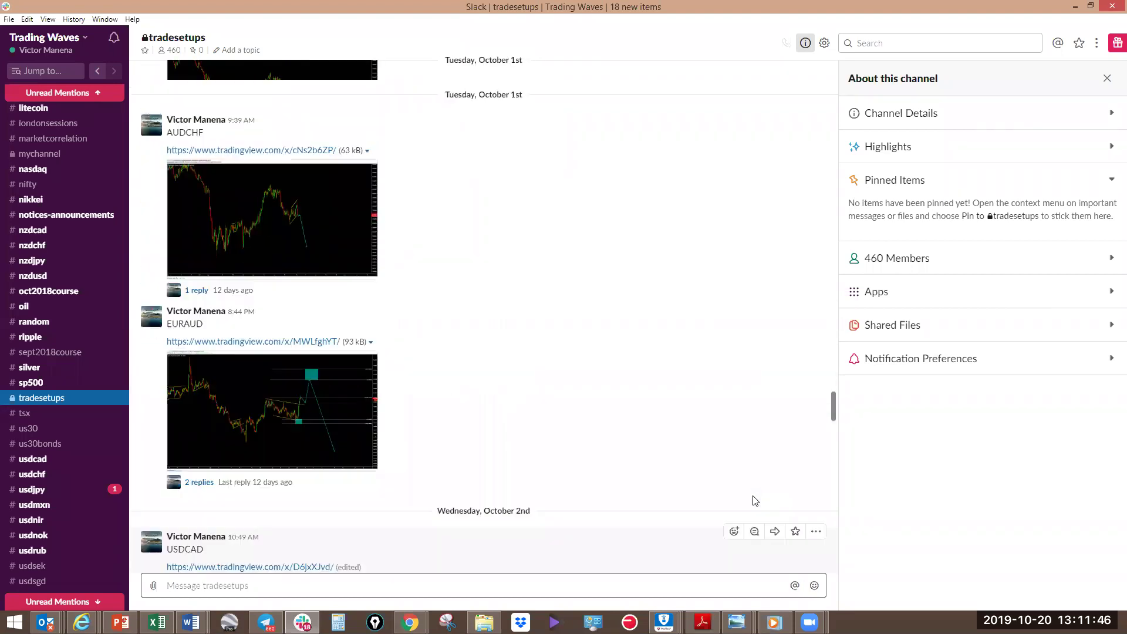
{"action": "scroll", "coordinate": [756, 500], "scroll_direction": "up", "scroll_amount": 10}
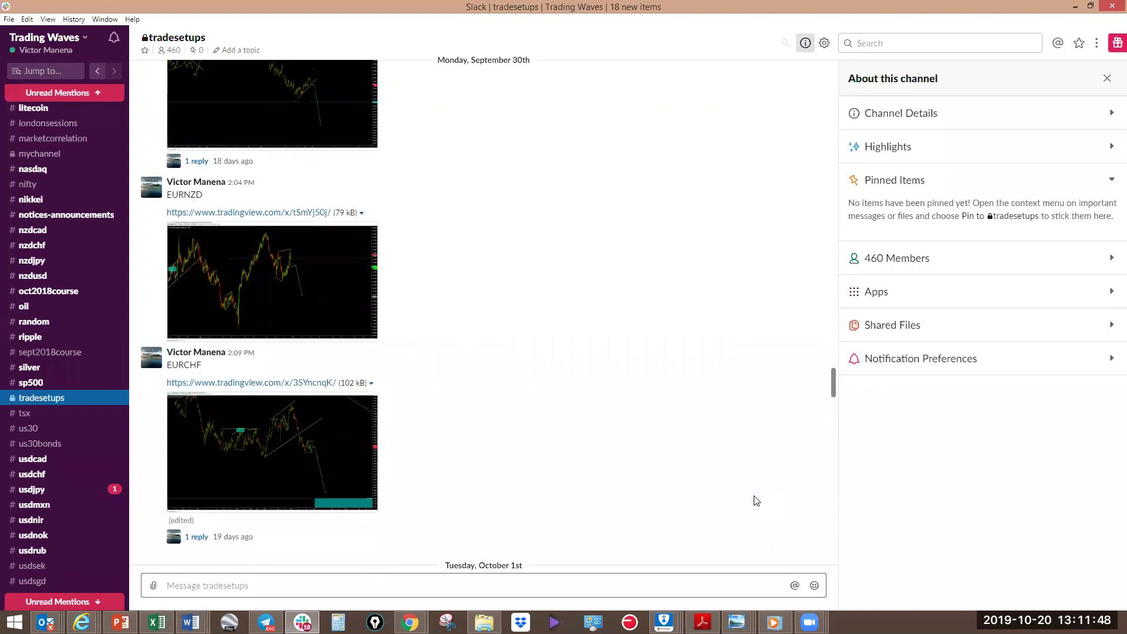
{"action": "scroll", "coordinate": [756, 500], "scroll_direction": "up", "scroll_amount": 10}
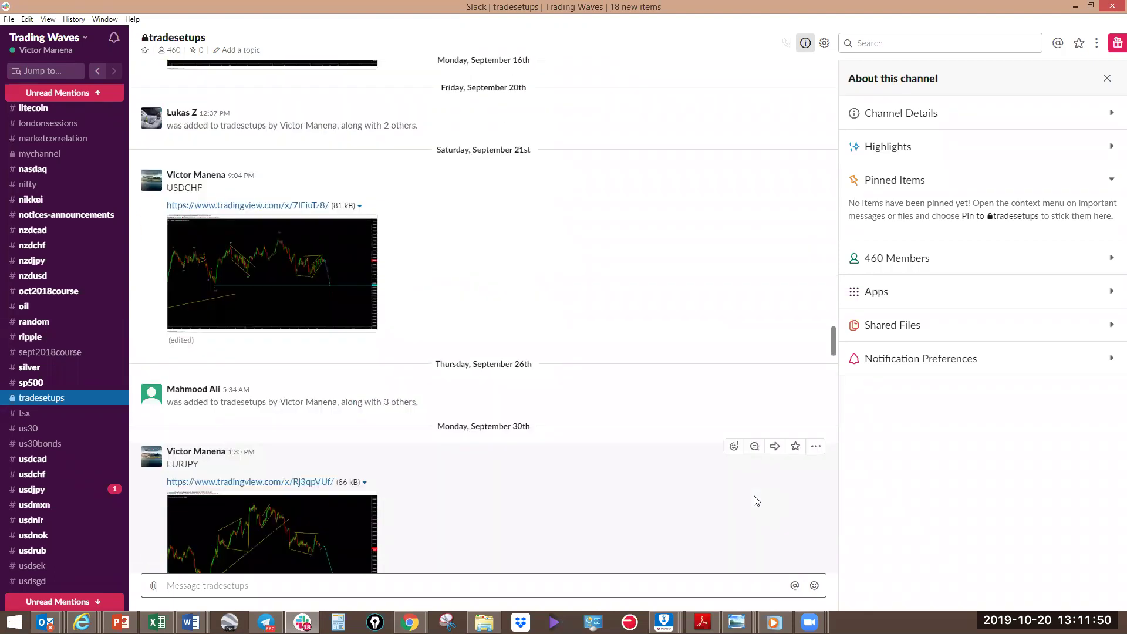
{"action": "scroll", "coordinate": [756, 501], "scroll_direction": "down", "scroll_amount": 2}
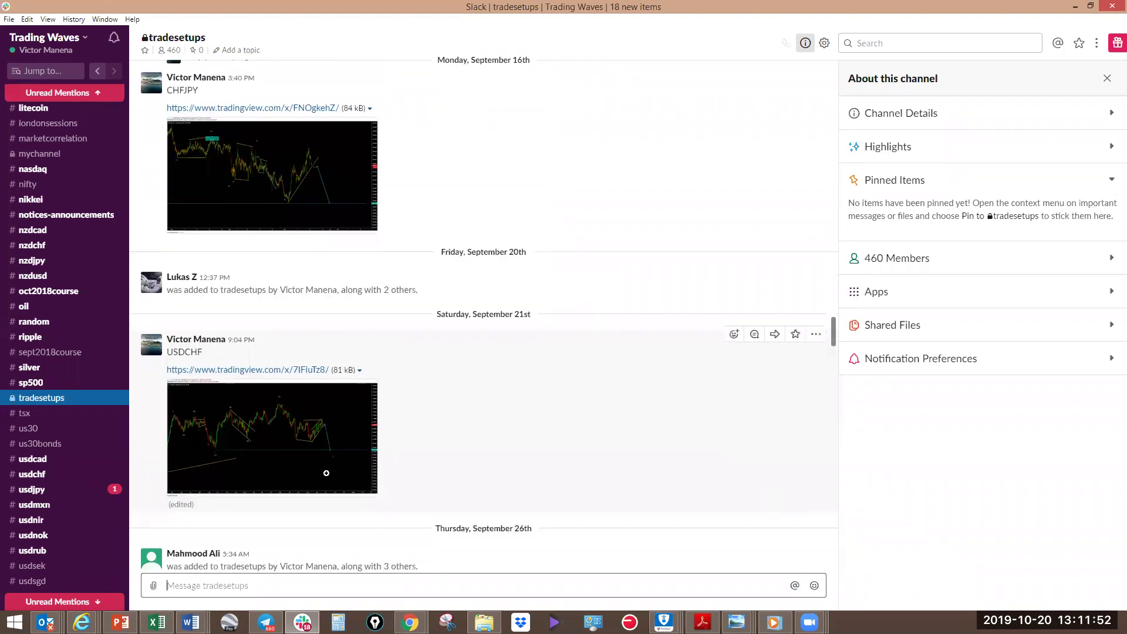
{"action": "left_click", "coordinate": [297, 443]}
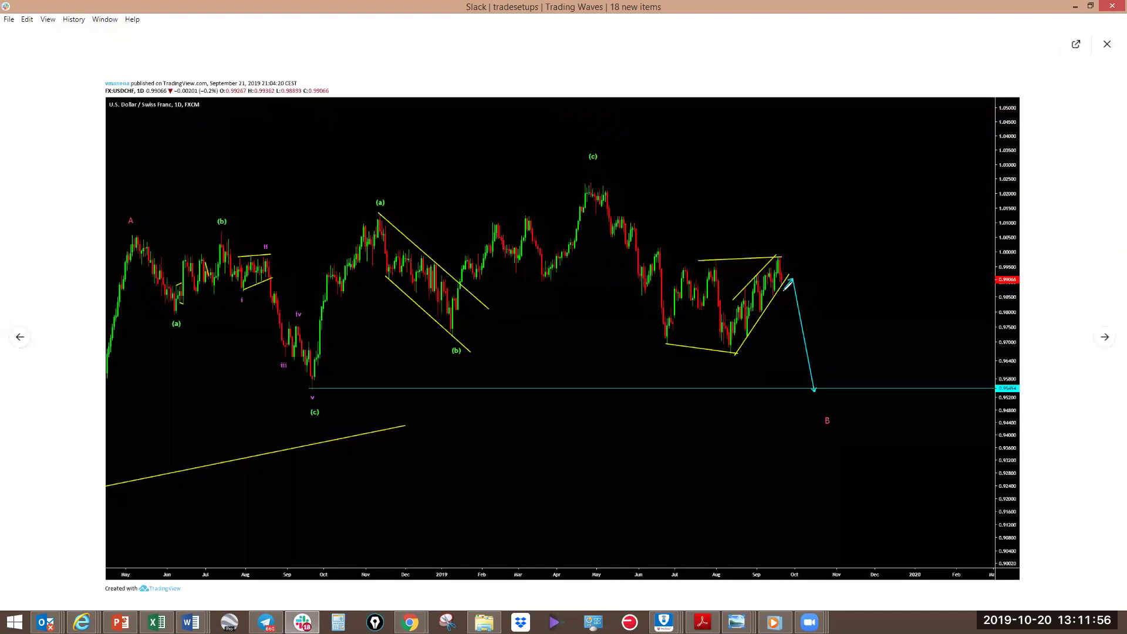
Mark the wedge breakdown near 0.99, sketch an alternative rise to about 1.002 and a drop to about 0.957, and clear the sketch
{"action": "left_click_drag", "start_coordinate": [782, 292], "coordinate": [790, 281]}
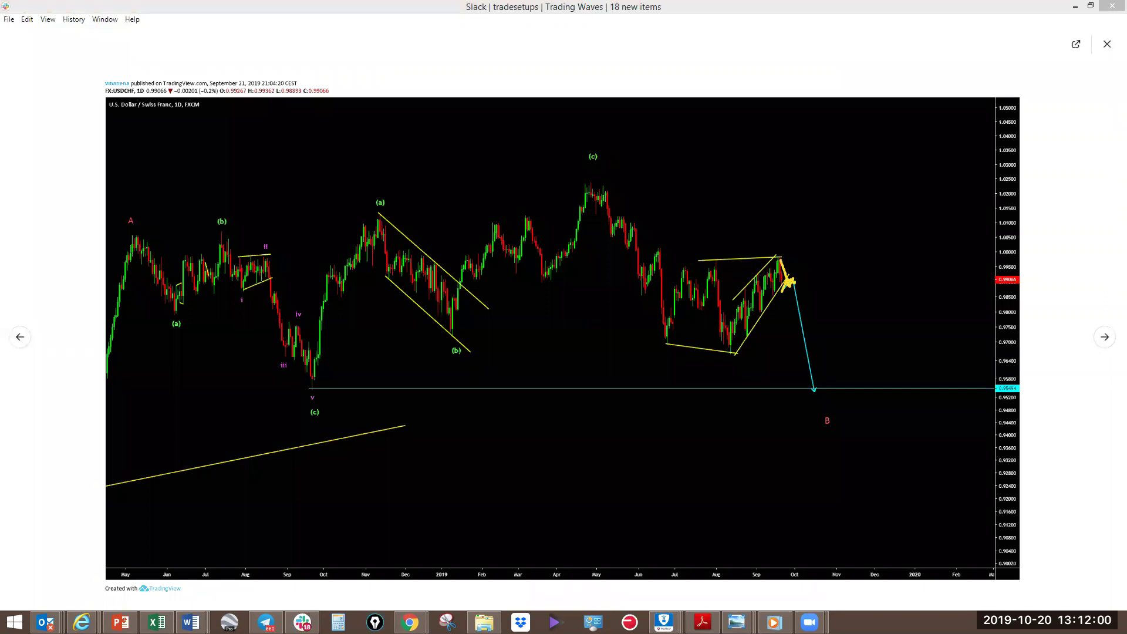
{"action": "key", "text": "ctrl+shift+7"}
{"action": "mouse_move", "coordinate": [780, 285]}
{"action": "left_mouse_down"}
{"action": "mouse_move", "coordinate": [790, 256]}
{"action": "mouse_move", "coordinate": [802, 275]}
{"action": "mouse_move", "coordinate": [814, 266]}
{"action": "mouse_move", "coordinate": [813, 277]}
{"action": "mouse_move", "coordinate": [825, 247]}
{"action": "mouse_move", "coordinate": [846, 382]}
{"action": "left_mouse_up"}
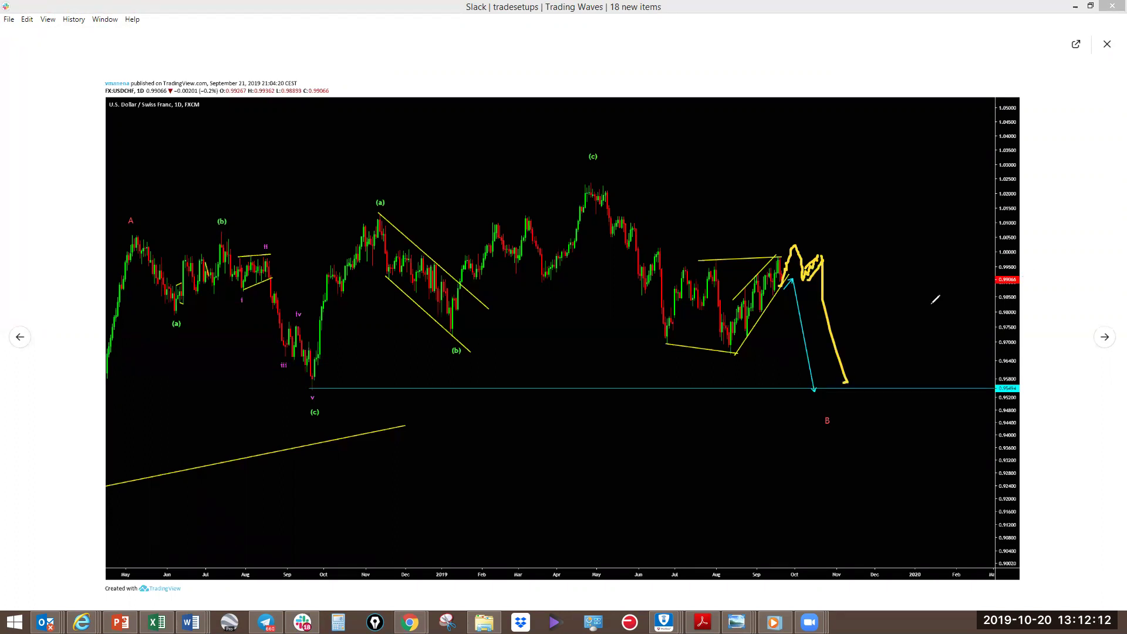
{"action": "key", "text": "e"}
Sketch the June-to-September swings rising to about 1.005 and reversing down to about 0.97, and clear the sketch
{"action": "mouse_move", "coordinate": [656, 349]}
{"action": "left_mouse_down"}
{"action": "mouse_move", "coordinate": [705, 280]}
{"action": "mouse_move", "coordinate": [721, 309]}
{"action": "left_mouse_up"}
{"action": "mouse_move", "coordinate": [712, 259]}
{"action": "left_mouse_down"}
{"action": "mouse_move", "coordinate": [734, 352]}
{"action": "mouse_move", "coordinate": [807, 235]}
{"action": "mouse_move", "coordinate": [811, 341]}
{"action": "left_mouse_up"}
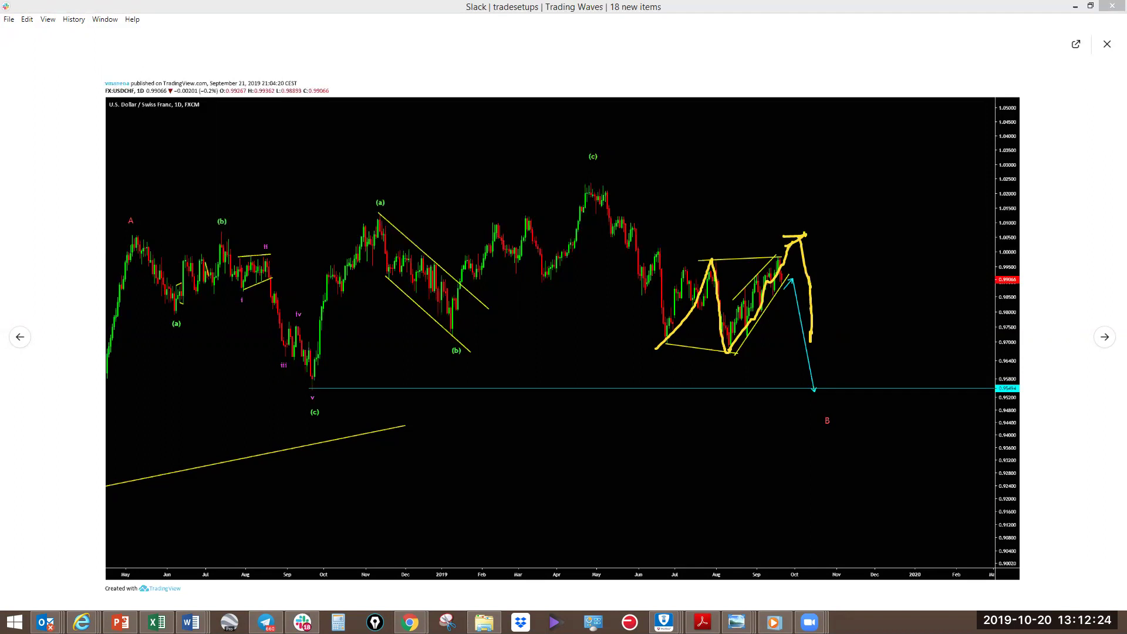
{"action": "key", "text": "e"}
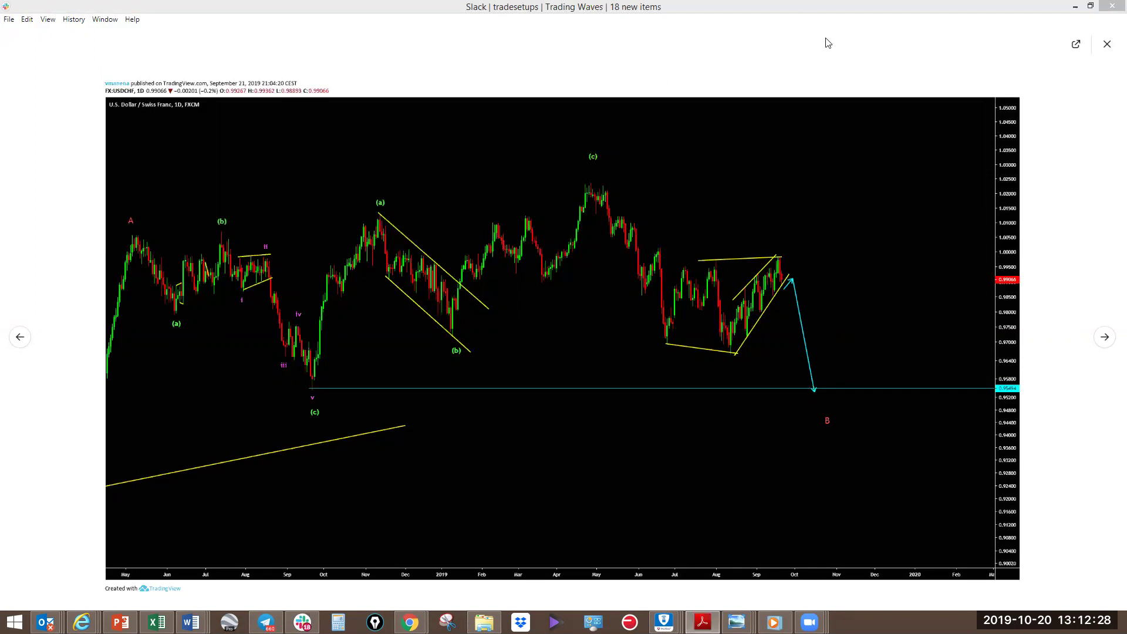
Return to the USDCHF chart in TradingView, sketch a drop to about 0.966, outline the October correction, and clear the sketch
{"action": "left_click", "coordinate": [1070, 6]}
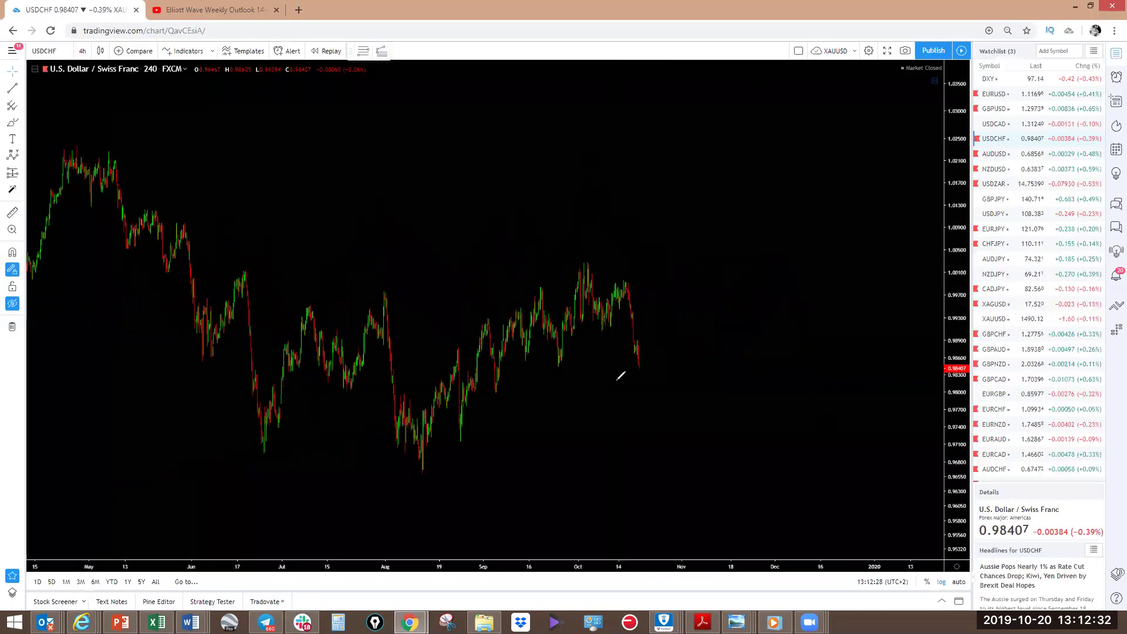
{"action": "mouse_move", "coordinate": [642, 369]}
{"action": "left_mouse_down"}
{"action": "mouse_move", "coordinate": [660, 357]}
{"action": "mouse_move", "coordinate": [649, 400]}
{"action": "mouse_move", "coordinate": [660, 397]}
{"action": "mouse_move", "coordinate": [670, 477]}
{"action": "left_mouse_up"}
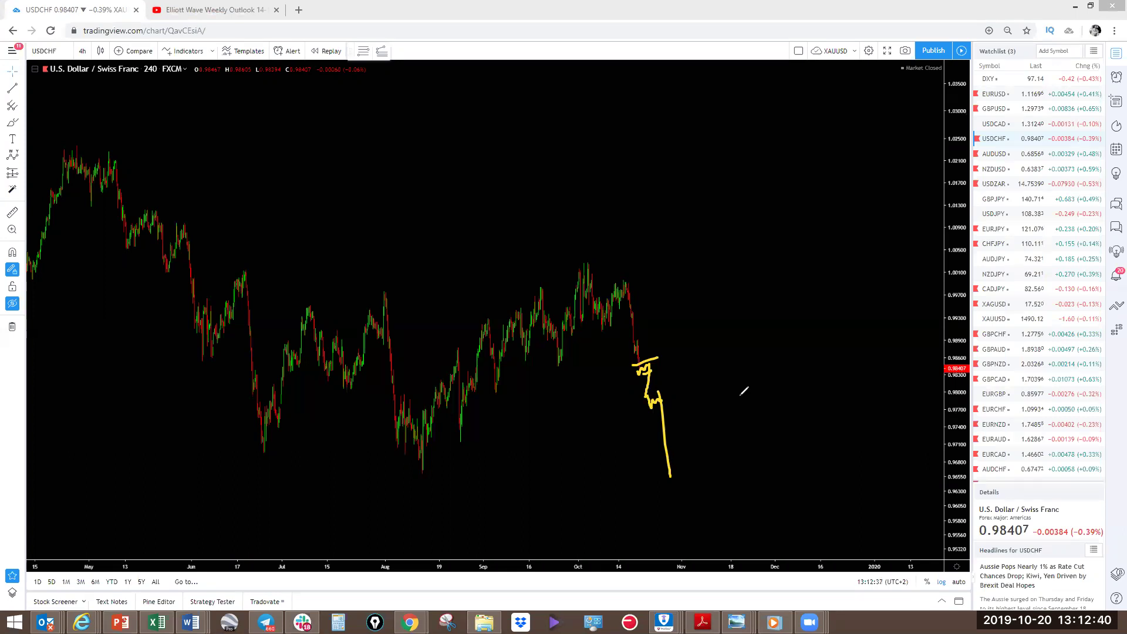
{"action": "left_click_drag", "start_coordinate": [633, 315], "coordinate": [599, 335]}
{"action": "left_click_drag", "start_coordinate": [622, 280], "coordinate": [595, 309]}
{"action": "key", "text": "ctrl+shift+7"}
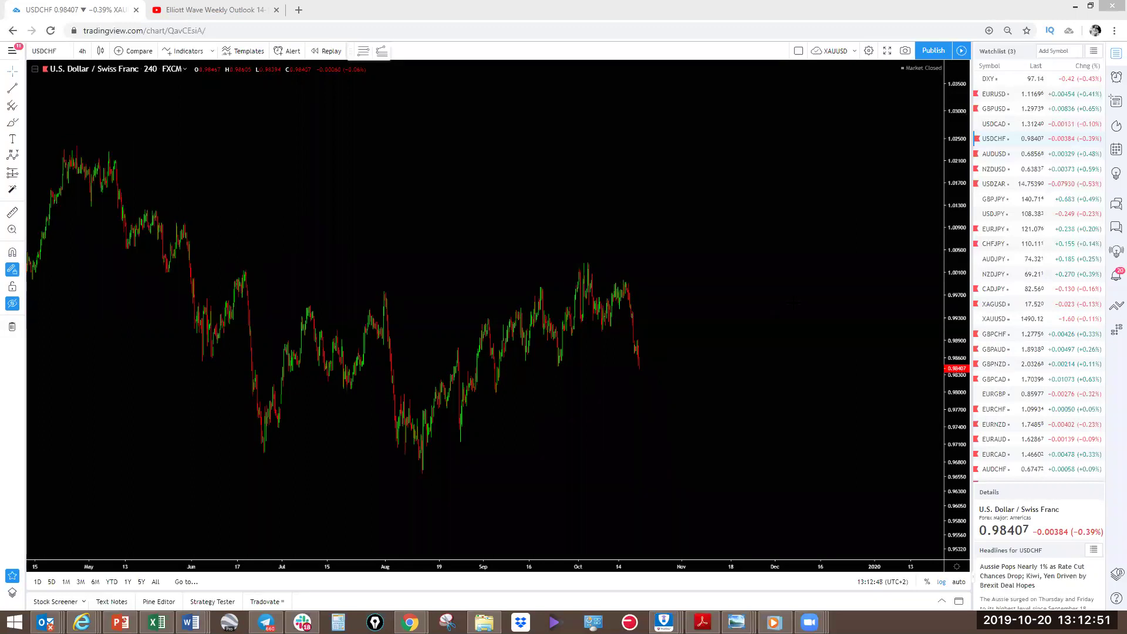
Open the AUDUSD chart and sketch the October rise, a pullback channel to about 0.68 and a further rise to about 0.69
{"action": "left_click", "coordinate": [991, 155]}
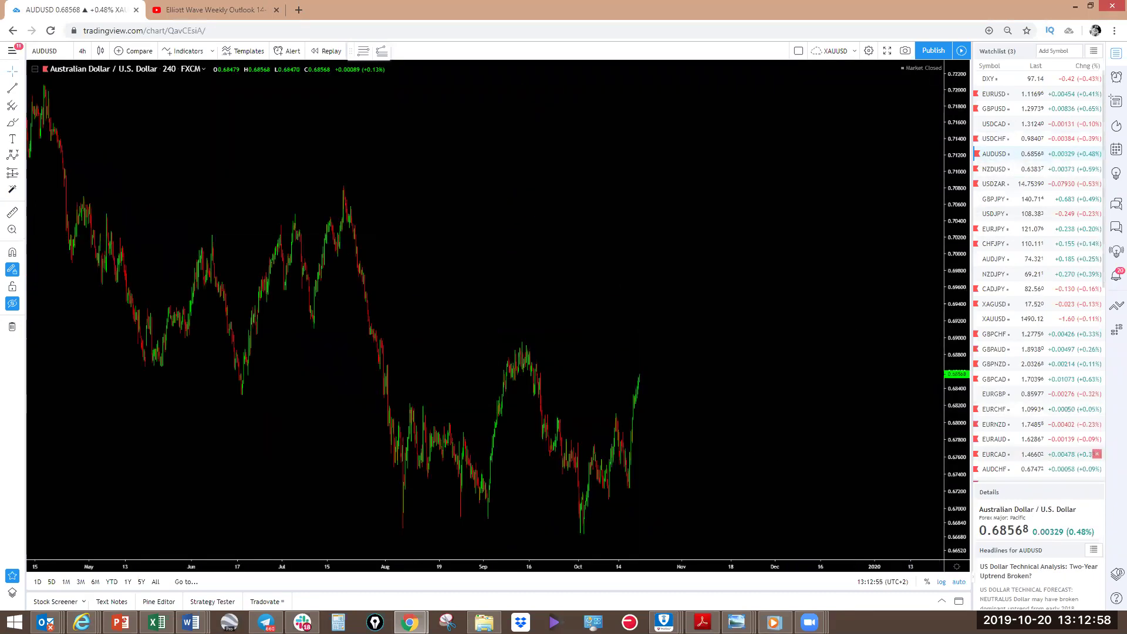
{"action": "mouse_move", "coordinate": [572, 533]}
{"action": "left_mouse_down"}
{"action": "mouse_move", "coordinate": [614, 416]}
{"action": "mouse_move", "coordinate": [637, 457]}
{"action": "mouse_move", "coordinate": [626, 481]}
{"action": "mouse_move", "coordinate": [649, 378]}
{"action": "left_mouse_up"}
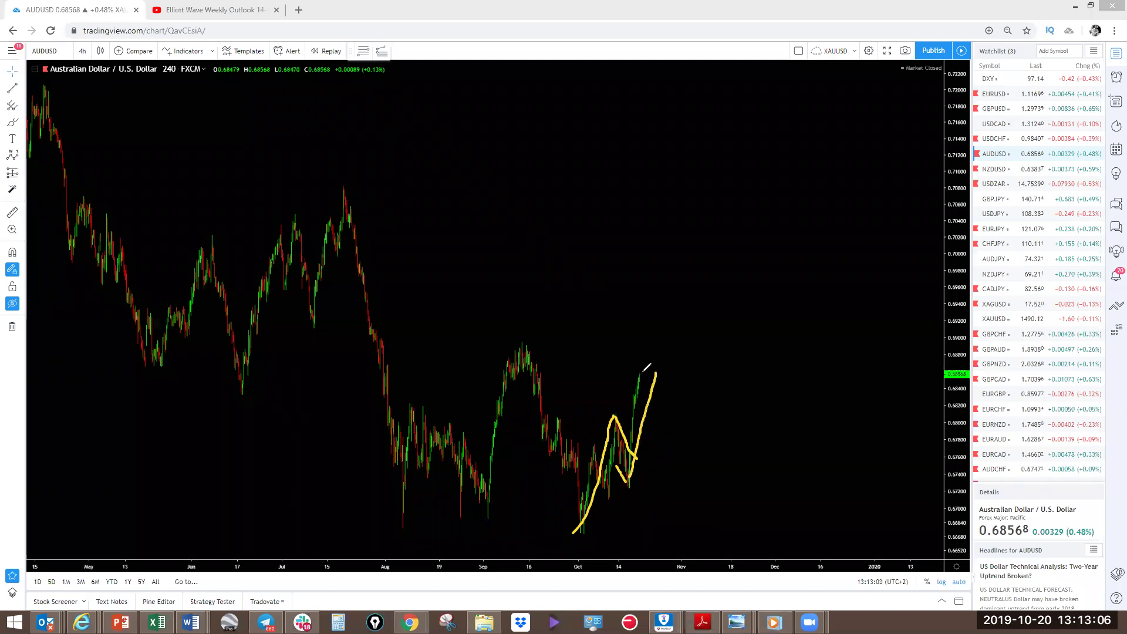
{"action": "left_click_drag", "start_coordinate": [661, 405], "coordinate": [682, 426]}
{"action": "left_click_drag", "start_coordinate": [651, 367], "coordinate": [686, 388]}
{"action": "left_click_drag", "start_coordinate": [685, 428], "coordinate": [713, 325]}
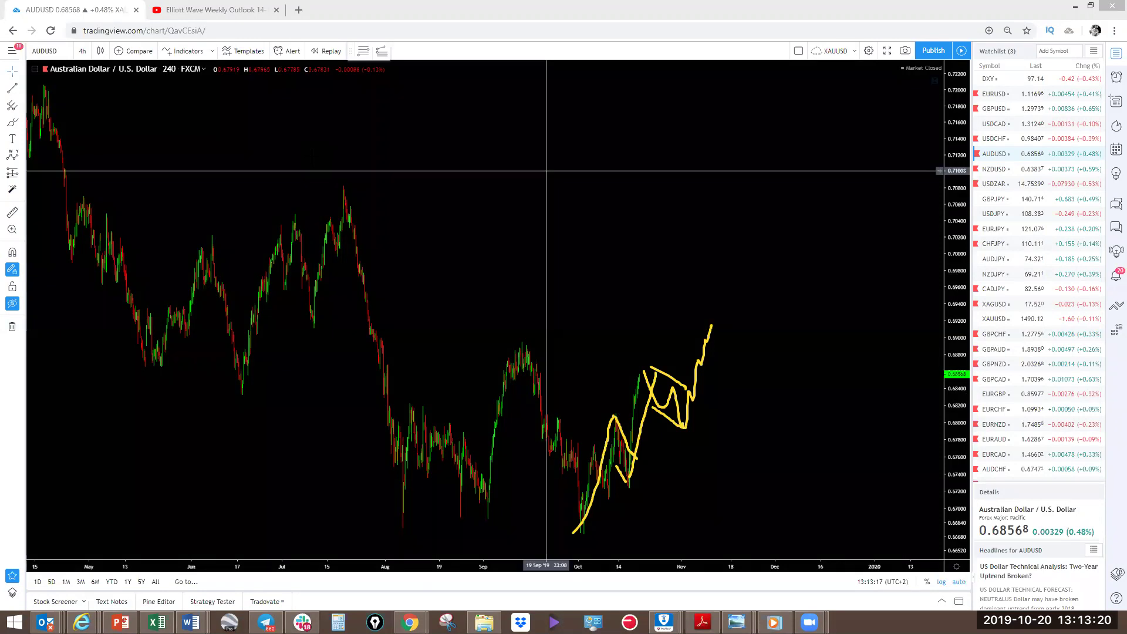
Switch AUDUSD to the 1-week interval and sketch a rise to about 0.73, flat boundary lines, and a decline to about 0.63
{"action": "left_click", "coordinate": [83, 51]}
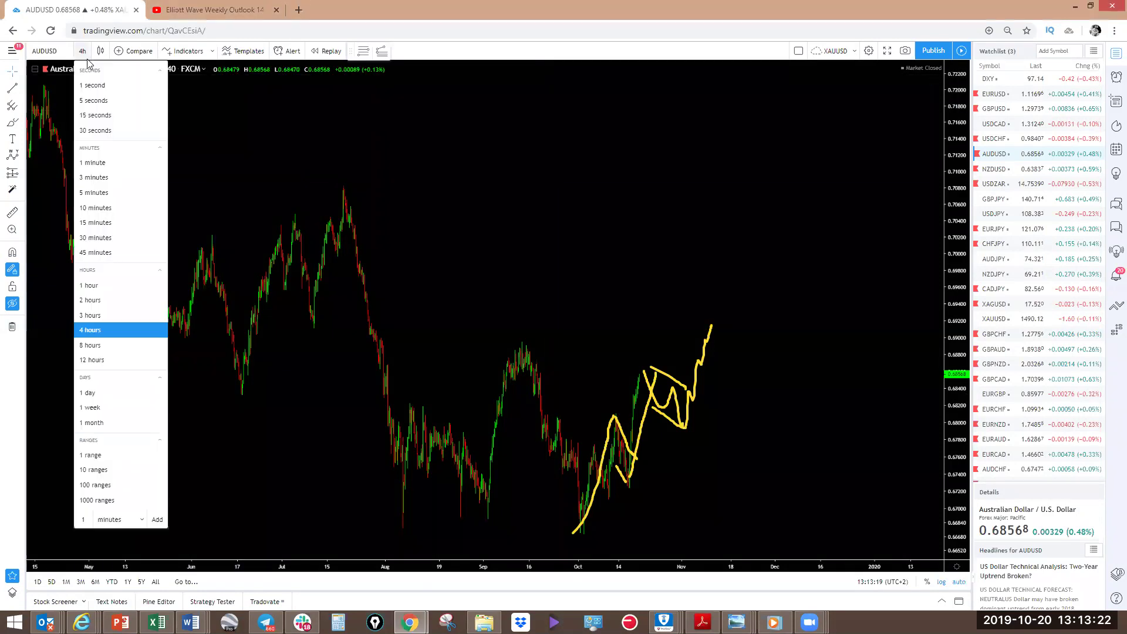
{"action": "left_click", "coordinate": [92, 407]}
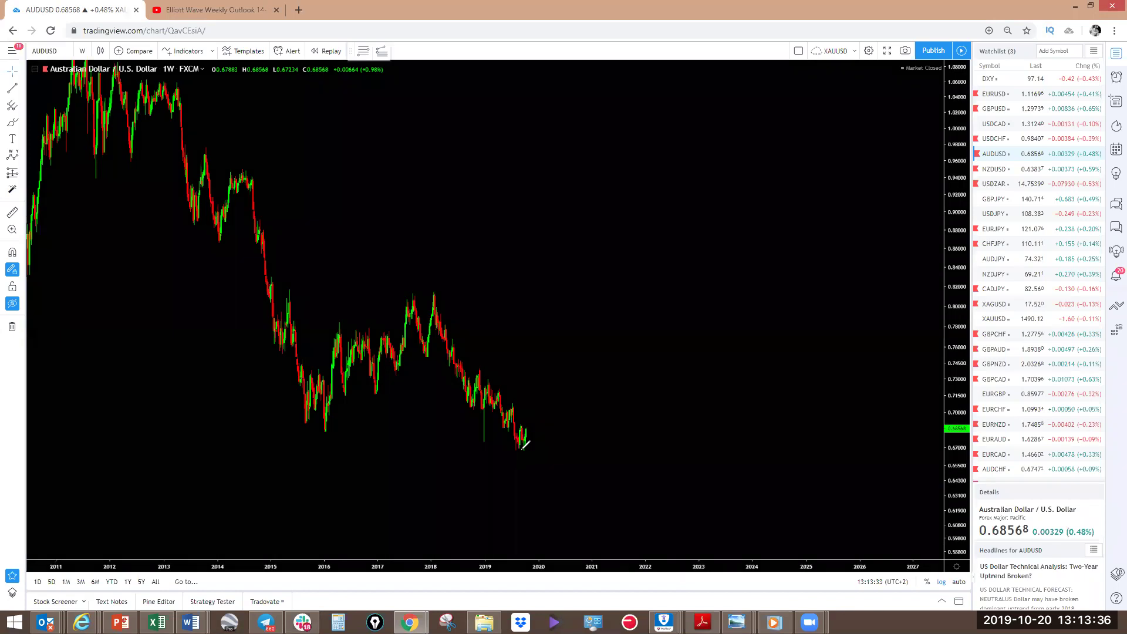
{"action": "left_click_drag", "start_coordinate": [520, 450], "coordinate": [527, 421]}
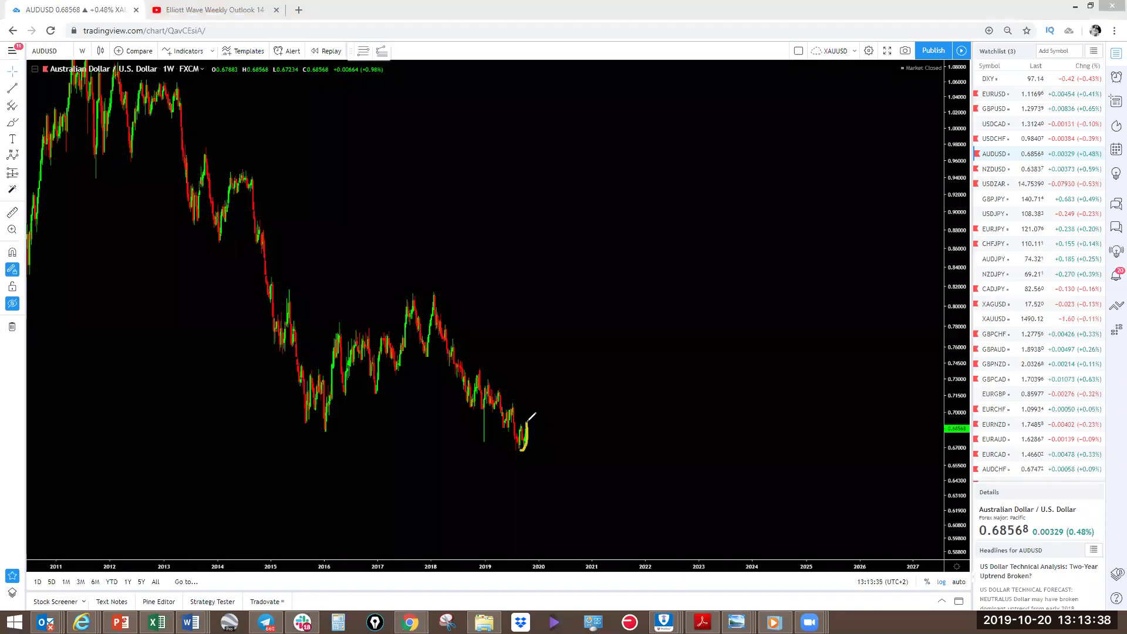
{"action": "left_click_drag", "start_coordinate": [533, 424], "coordinate": [546, 383]}
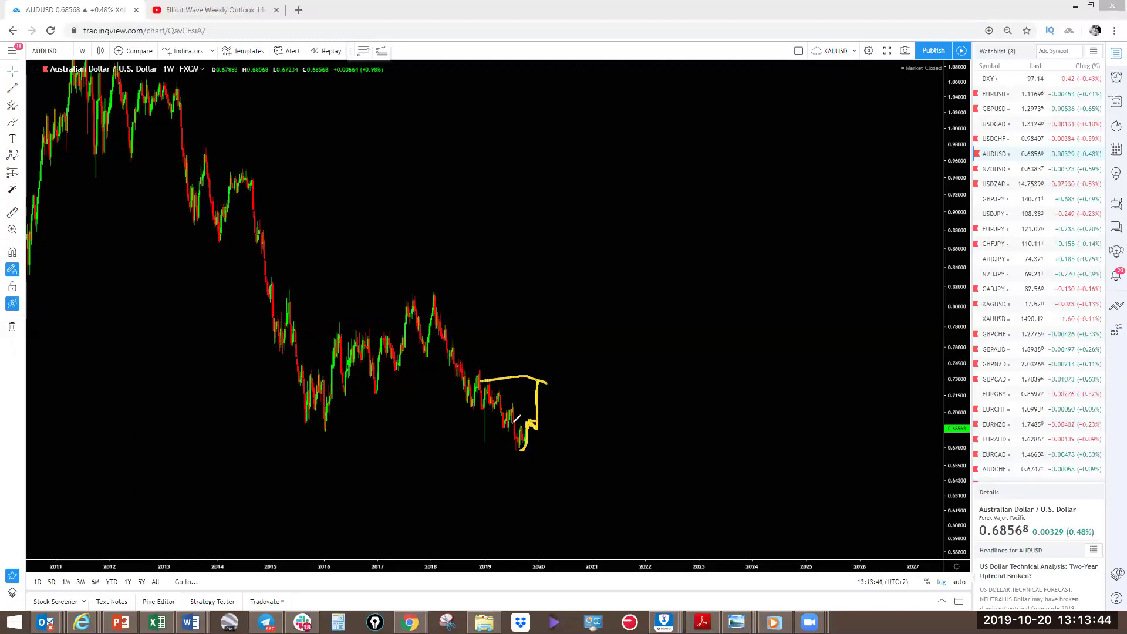
{"action": "left_click_drag", "start_coordinate": [487, 440], "coordinate": [527, 443]}
{"action": "left_click_drag", "start_coordinate": [539, 383], "coordinate": [576, 497]}
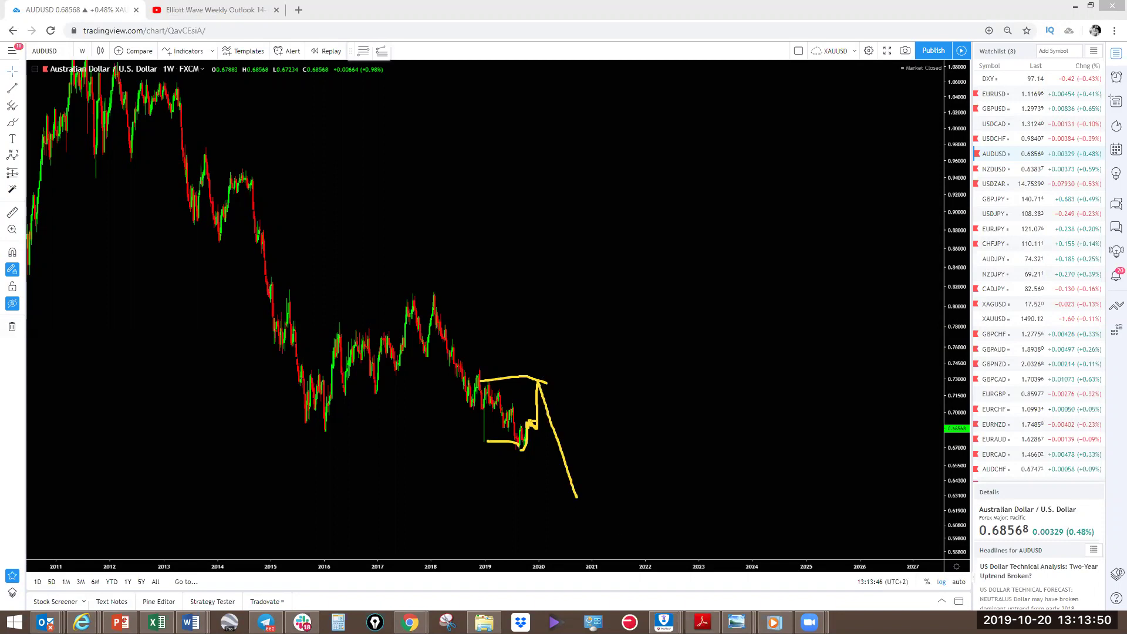
Undo the sketched decline and both boundary lines, keeping the rise to about 0.73
{"action": "key", "text": "ctrl+z"}
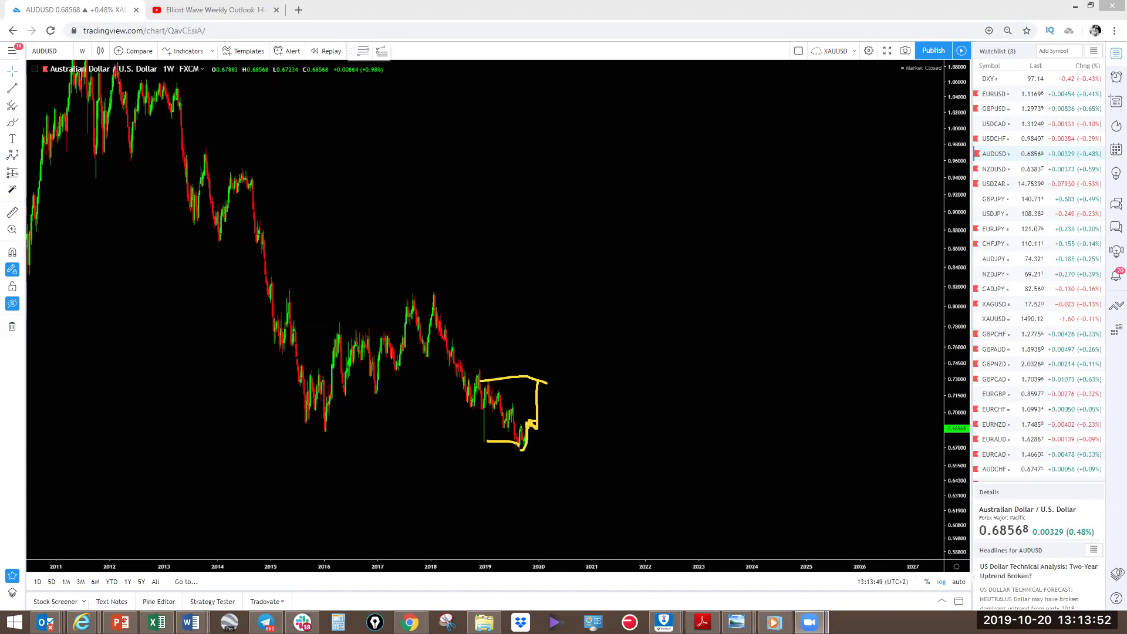
{"action": "key", "text": "ctrl+z"}
{"action": "key", "text": "ctrl+z"}
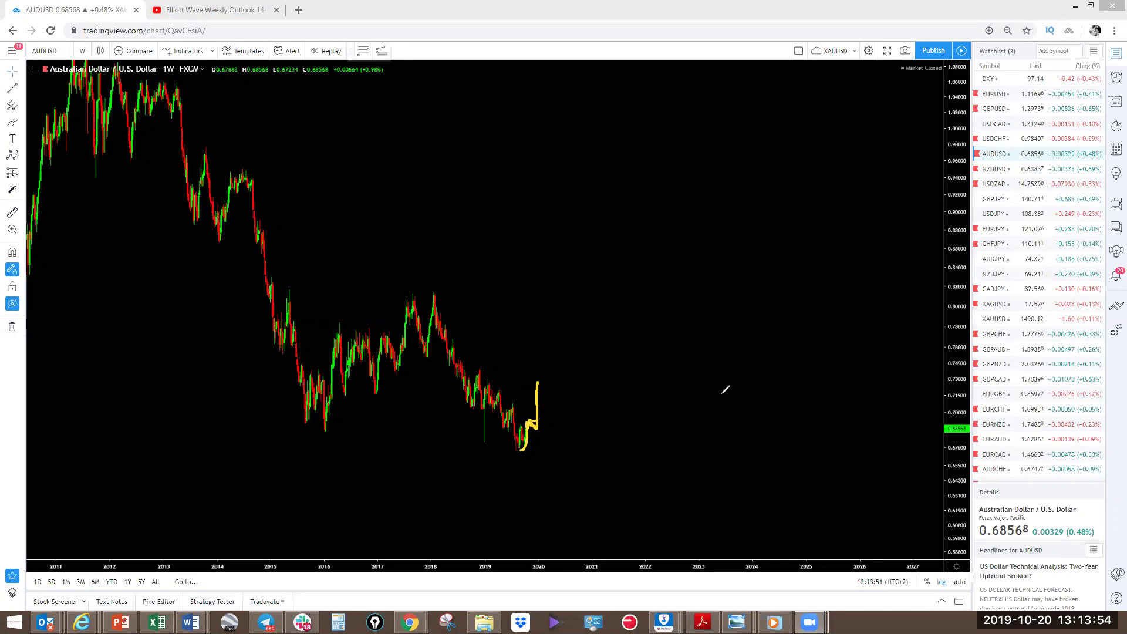
Extend the rise to about 0.83, outline the wider correction from the 2016 low, sketch a drop to about 0.60, and clear the sketch
{"action": "left_click_drag", "start_coordinate": [536, 385], "coordinate": [569, 287]}
{"action": "left_click_drag", "start_coordinate": [433, 292], "coordinate": [576, 279]}
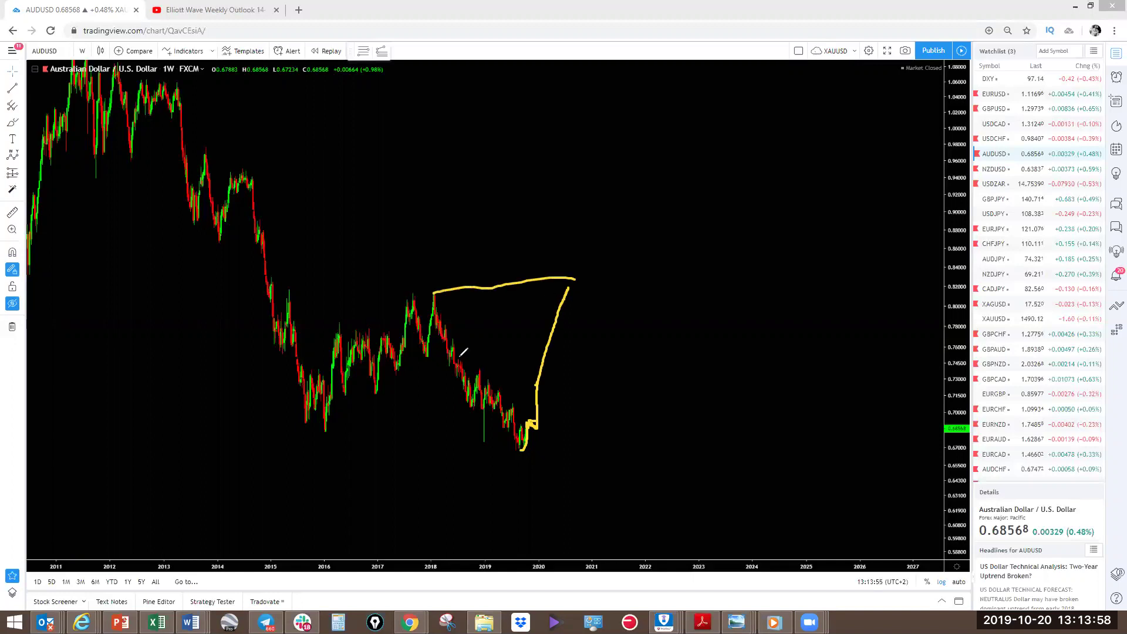
{"action": "left_click_drag", "start_coordinate": [326, 434], "coordinate": [486, 444]}
{"action": "left_click_drag", "start_coordinate": [576, 280], "coordinate": [679, 540]}
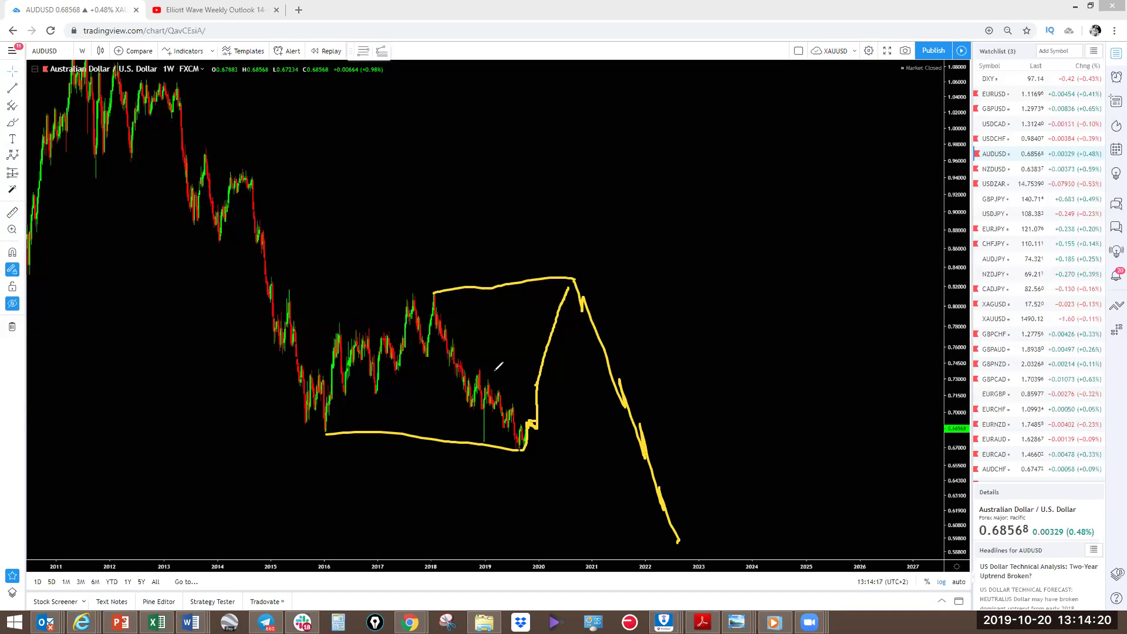
{"action": "left_click_drag", "start_coordinate": [486, 379], "coordinate": [584, 382]}
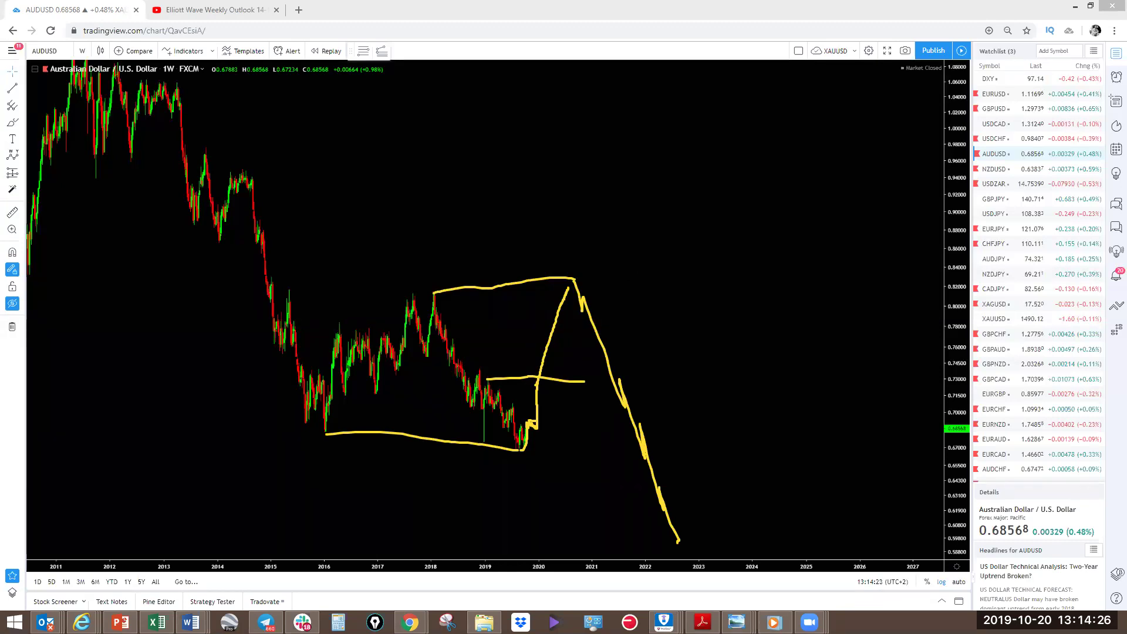
{"action": "key", "text": "Escape"}
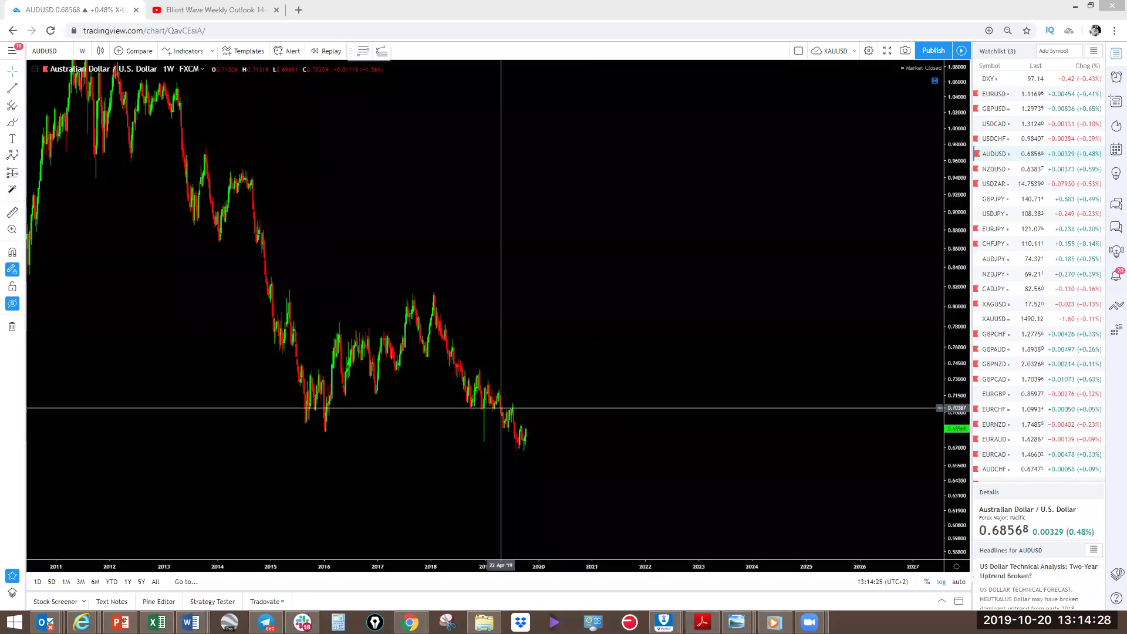
Open the NZDUSD chart, underline the 2015 and 2019 lows, sketch a rise to about 0.70 and a drop below the lows, and clear them
{"action": "left_click", "coordinate": [995, 170]}
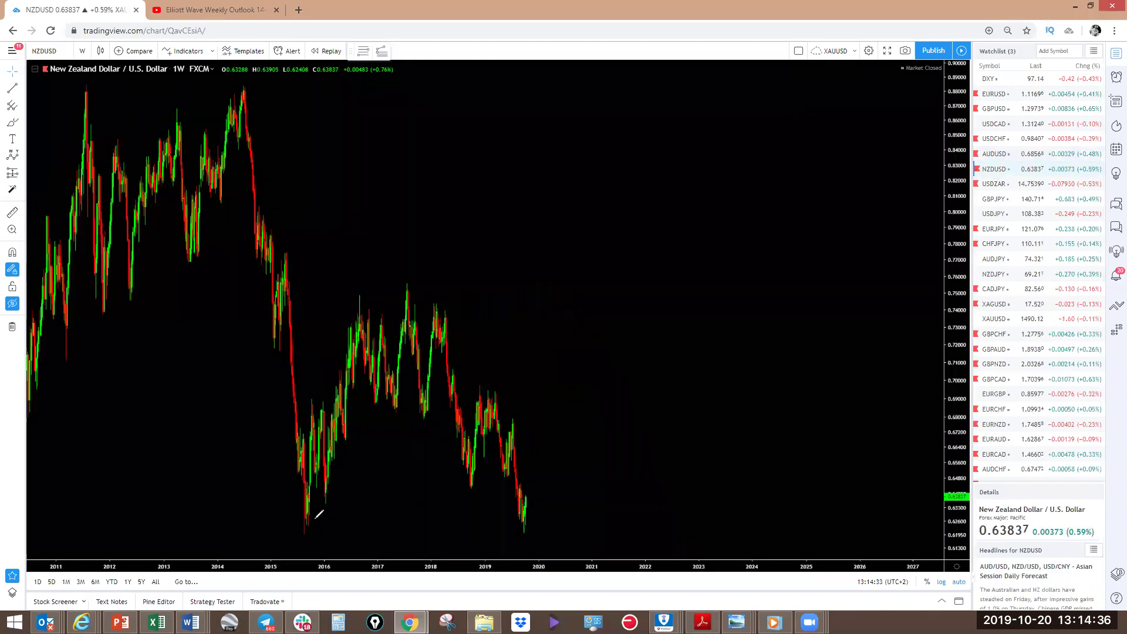
{"action": "mouse_move", "coordinate": [299, 527]}
{"action": "left_mouse_down"}
{"action": "mouse_move", "coordinate": [506, 528]}
{"action": "mouse_move", "coordinate": [528, 516]}
{"action": "mouse_move", "coordinate": [555, 460]}
{"action": "mouse_move", "coordinate": [566, 377]}
{"action": "left_mouse_up"}
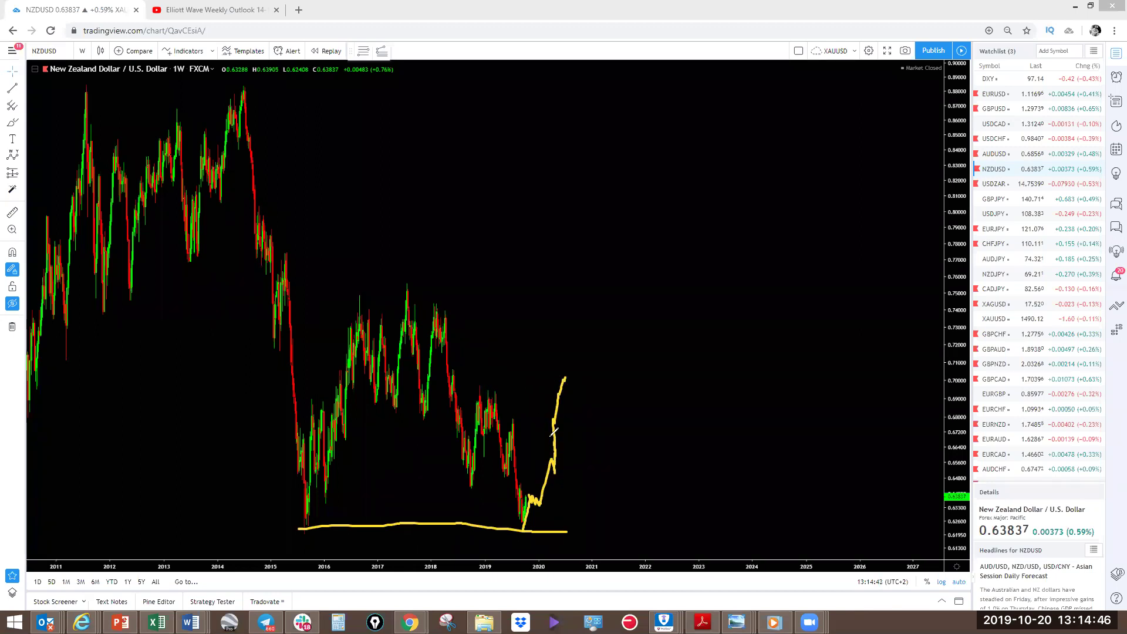
{"action": "left_click_drag", "start_coordinate": [550, 437], "coordinate": [574, 539]}
{"action": "key", "text": "e"}
Sketch a small consolidation and rise to about 0.67 with a level line at about 0.70 from the 2019 high, and clear the sketch
{"action": "mouse_move", "coordinate": [527, 495]}
{"action": "left_mouse_down"}
{"action": "mouse_move", "coordinate": [546, 499]}
{"action": "mouse_move", "coordinate": [552, 436]}
{"action": "left_mouse_up"}
{"action": "left_click_drag", "start_coordinate": [488, 385], "coordinate": [610, 383]}
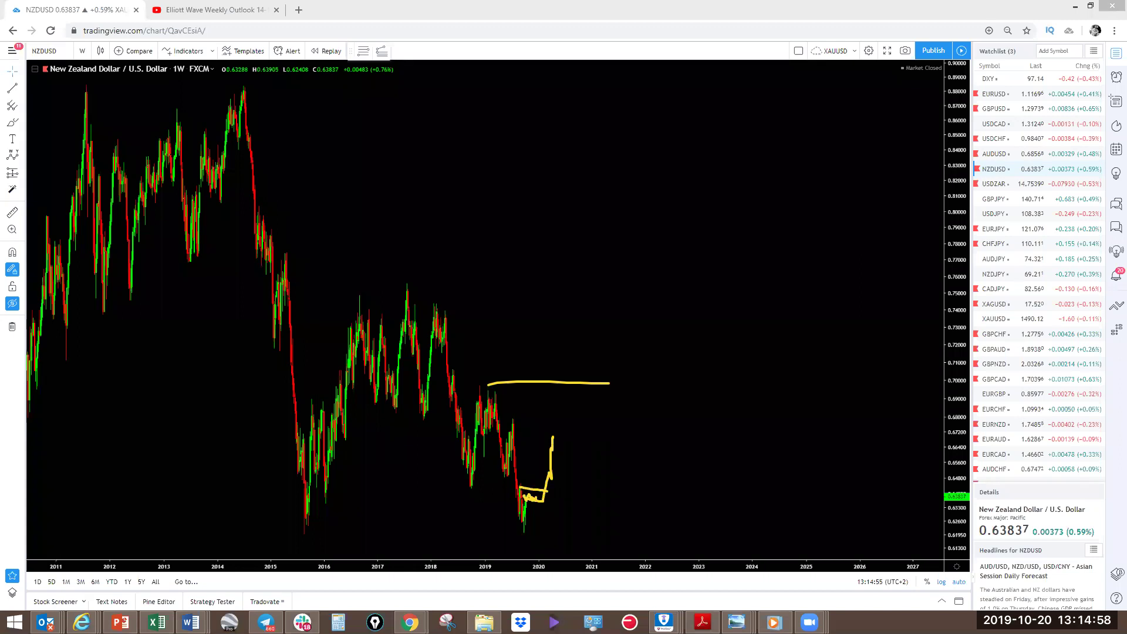
{"action": "key", "text": "Escape"}
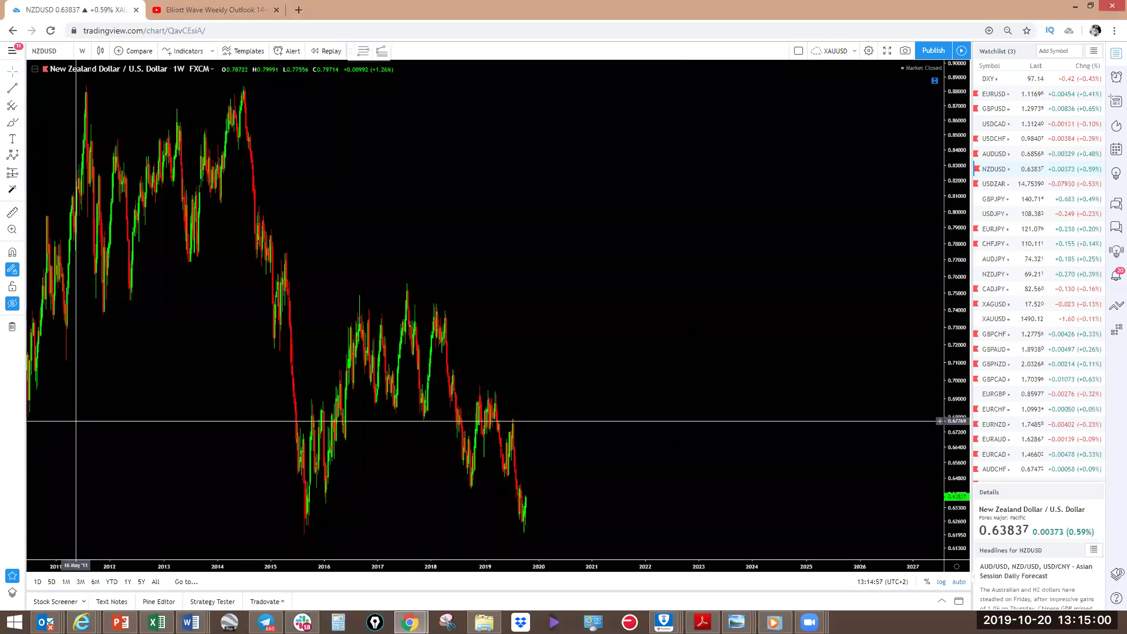
Switch NZDUSD to the daily interval and sketch a rise from the 2019 low to about 0.65 with a small consolidation
{"action": "left_click", "coordinate": [82, 51]}
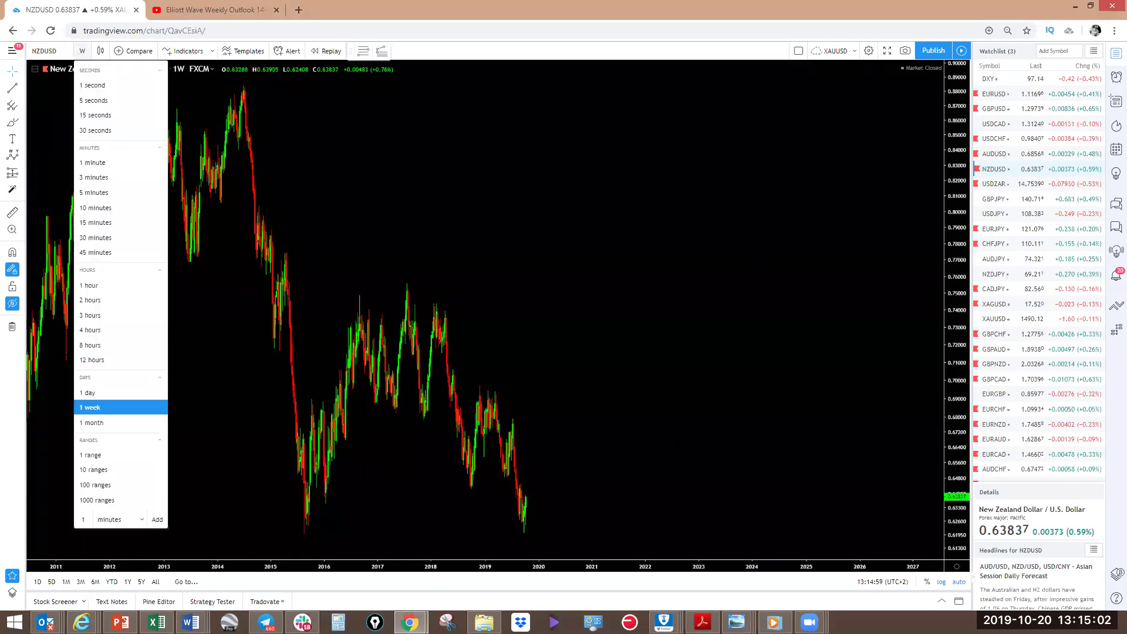
{"action": "left_click", "coordinate": [89, 394]}
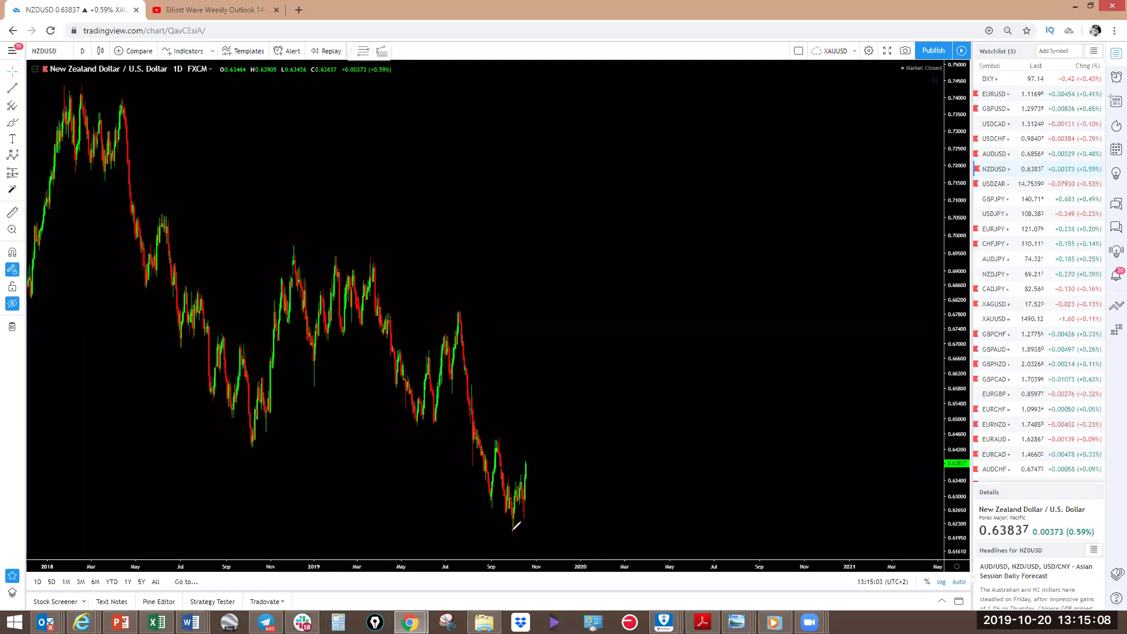
{"action": "left_click_drag", "start_coordinate": [515, 498], "coordinate": [510, 531]}
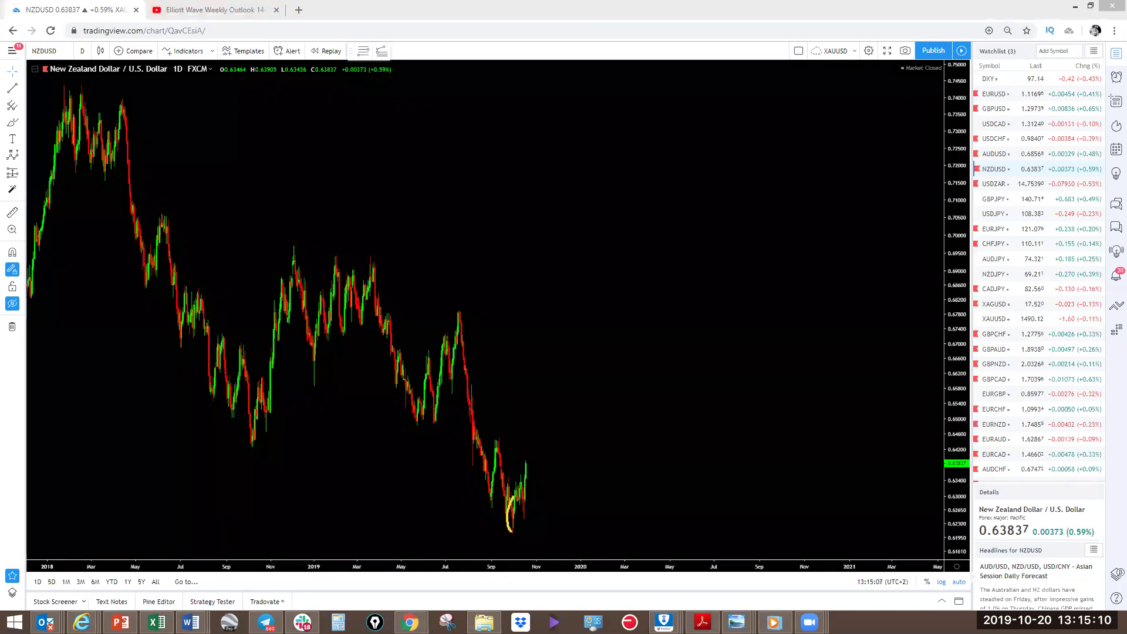
{"action": "key", "text": "ctrl+z"}
{"action": "mouse_move", "coordinate": [514, 526]}
{"action": "left_mouse_down"}
{"action": "mouse_move", "coordinate": [536, 457]}
{"action": "mouse_move", "coordinate": [555, 491]}
{"action": "mouse_move", "coordinate": [535, 465]}
{"action": "mouse_move", "coordinate": [546, 486]}
{"action": "mouse_move", "coordinate": [555, 428]}
{"action": "mouse_move", "coordinate": [553, 483]}
{"action": "left_mouse_up"}
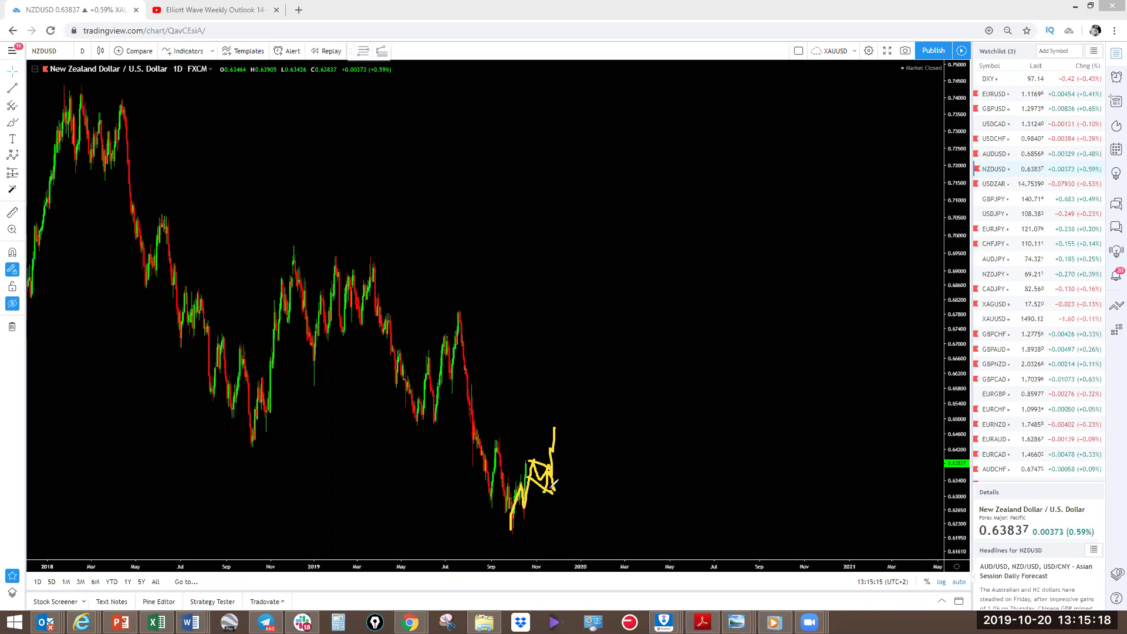
Outline the mid-2019 rebound, sketch a drop to about 0.62 and a level line at about 0.70 from the late-2018 high, and clear the sketch
{"action": "mouse_move", "coordinate": [408, 427]}
{"action": "left_mouse_down"}
{"action": "mouse_move", "coordinate": [428, 357]}
{"action": "mouse_move", "coordinate": [440, 415]}
{"action": "mouse_move", "coordinate": [464, 310]}
{"action": "mouse_move", "coordinate": [462, 318]}
{"action": "left_mouse_up"}
{"action": "left_click_drag", "start_coordinate": [414, 420], "coordinate": [446, 405]}
{"action": "mouse_move", "coordinate": [556, 429]}
{"action": "left_mouse_down"}
{"action": "mouse_move", "coordinate": [578, 460]}
{"action": "mouse_move", "coordinate": [590, 521]}
{"action": "left_mouse_up"}
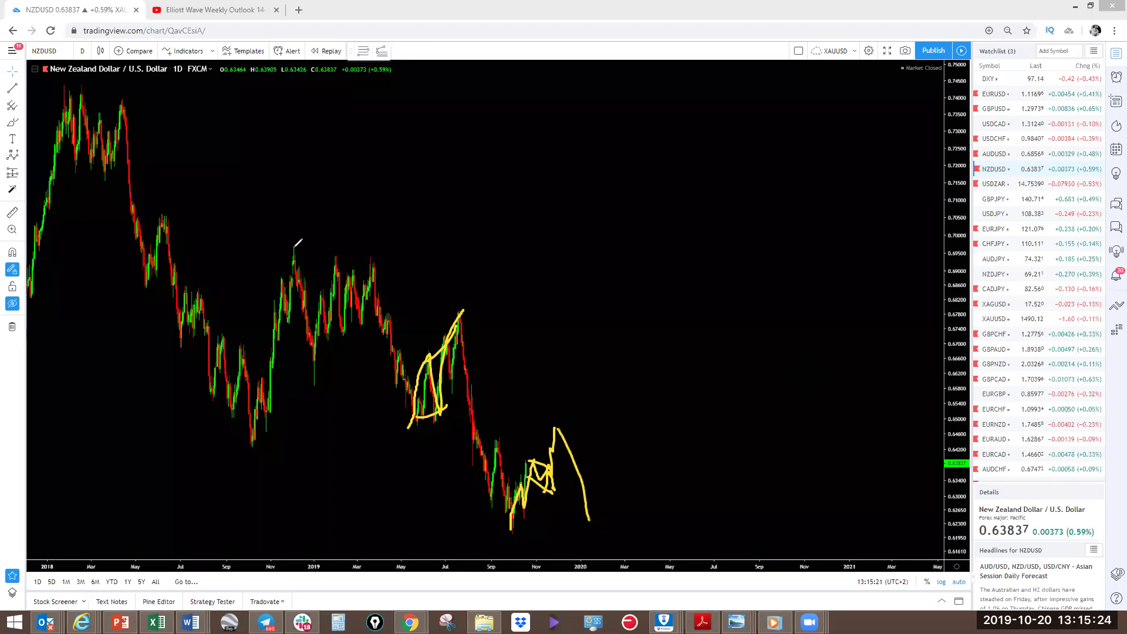
{"action": "left_click_drag", "start_coordinate": [293, 244], "coordinate": [648, 225]}
{"action": "mouse_move", "coordinate": [556, 352]}
{"action": "left_mouse_down"}
{"action": "mouse_move", "coordinate": [563, 329]}
{"action": "mouse_move", "coordinate": [602, 402]}
{"action": "left_mouse_up"}
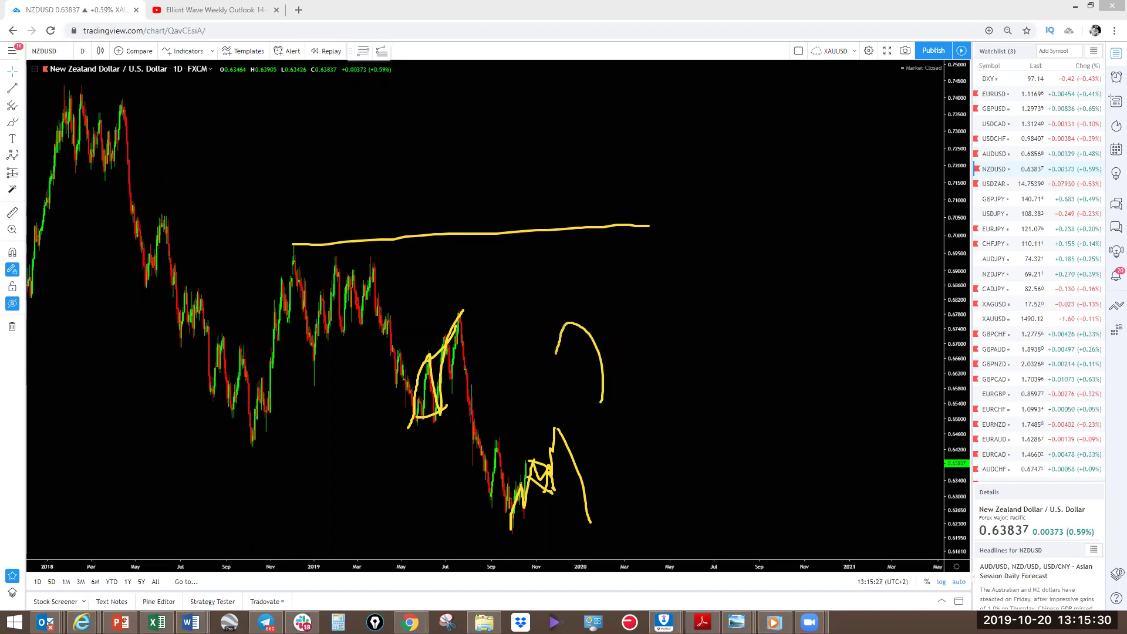
{"action": "key", "text": "ctrl+shift+7"}
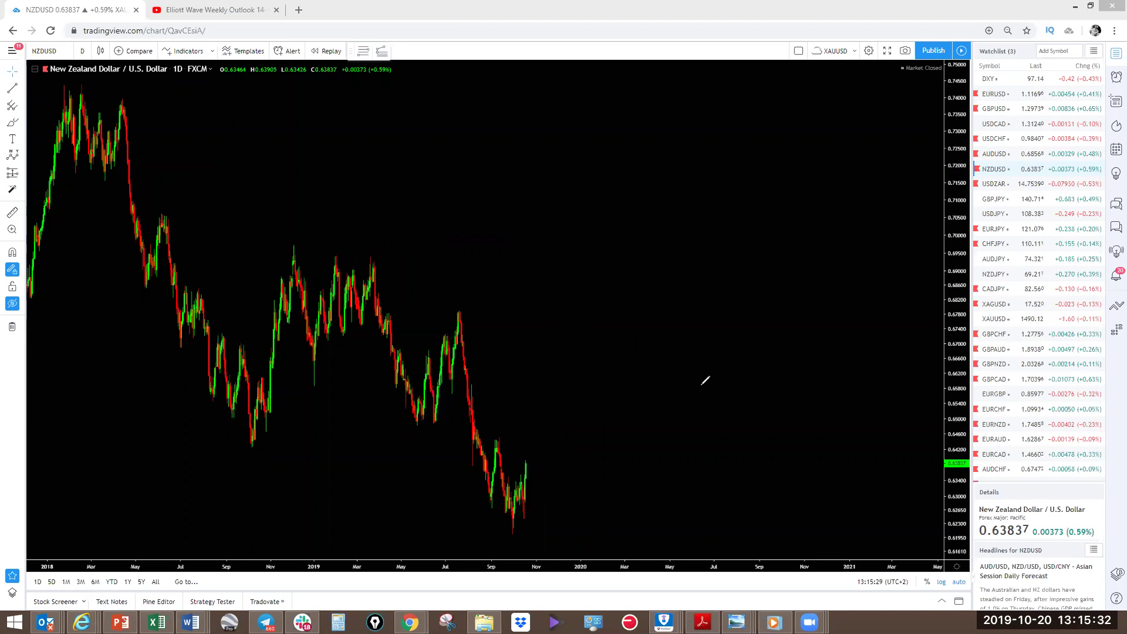
Open the USDZAR chart at the 4-hour interval and show its hidden wave-count drawings
{"action": "left_click", "coordinate": [1003, 184]}
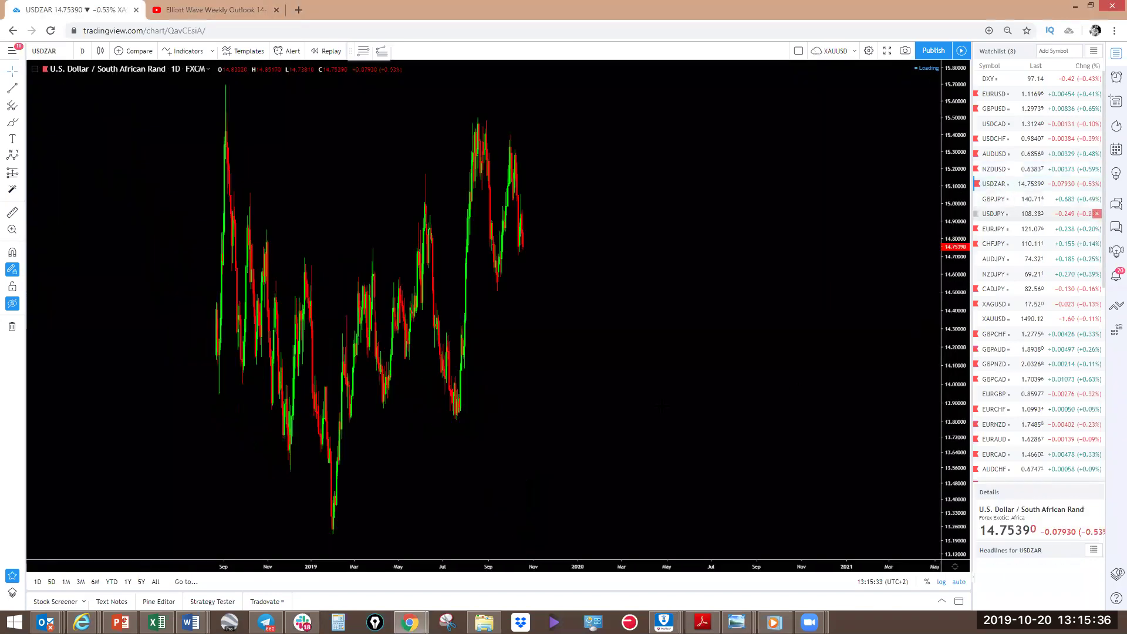
{"action": "left_click", "coordinate": [86, 54]}
{"action": "left_click", "coordinate": [103, 329]}
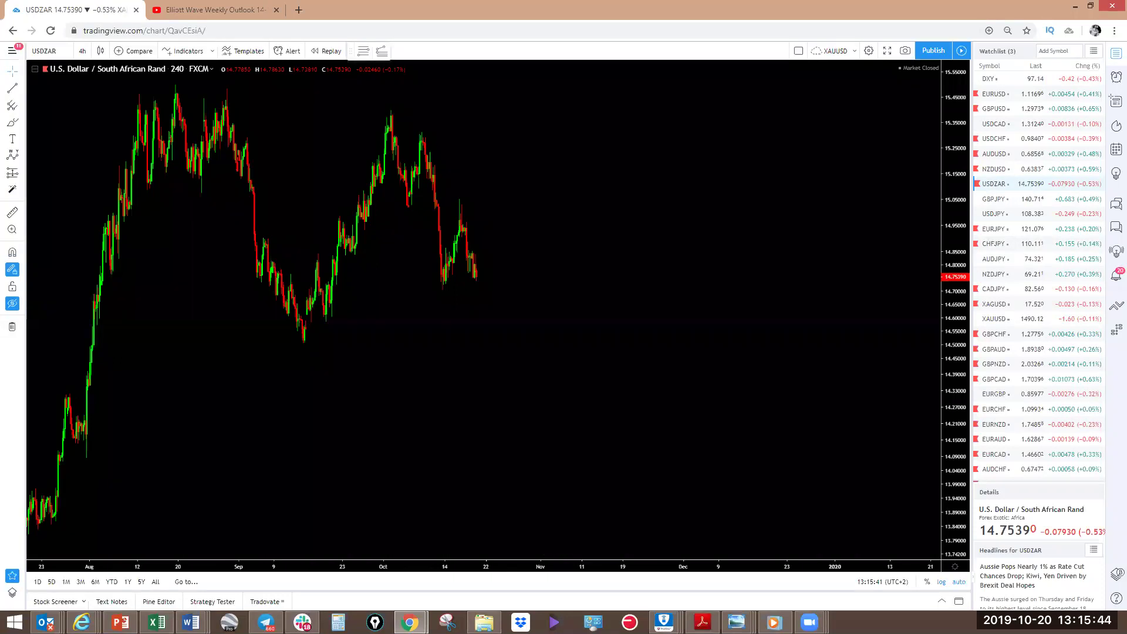
{"action": "mouse_move", "coordinate": [441, 291]}
{"action": "left_mouse_down"}
{"action": "mouse_move", "coordinate": [461, 201]}
{"action": "mouse_move", "coordinate": [488, 390]}
{"action": "left_mouse_up"}
{"action": "key", "text": "Escape"}
{"action": "left_click", "coordinate": [13, 303]}
{"action": "scroll", "coordinate": [481, 288], "scroll_direction": "down", "scroll_amount": 3}
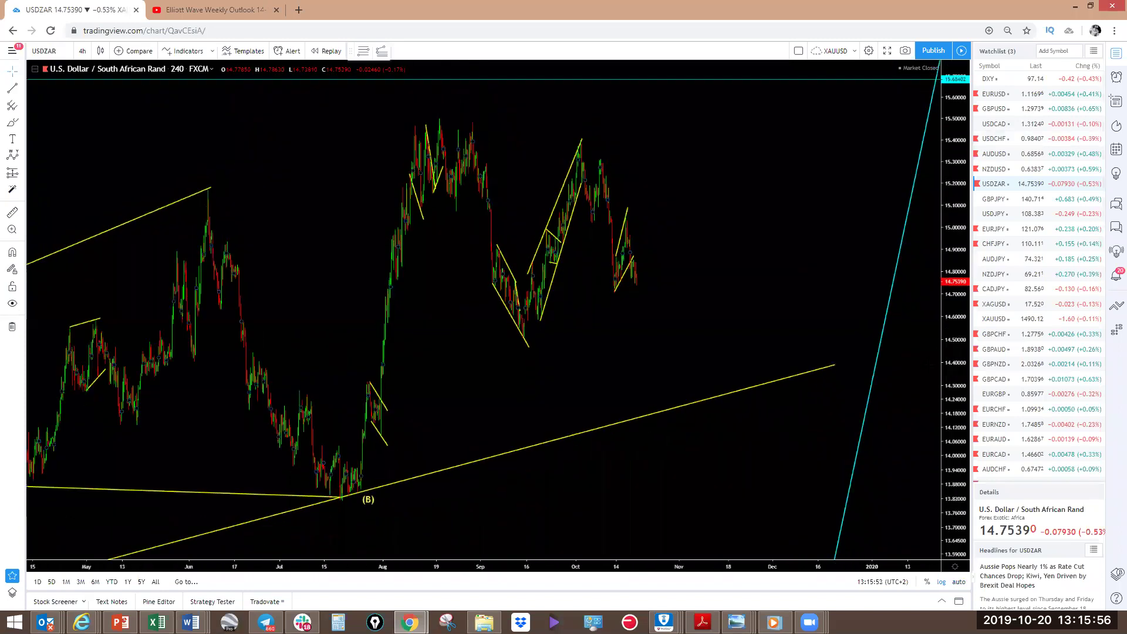
Switch USDZAR to the daily interval, sketch a decline to about 14.30 with a rebound to about 14.75, and clear the sketch
{"action": "left_click", "coordinate": [82, 51]}
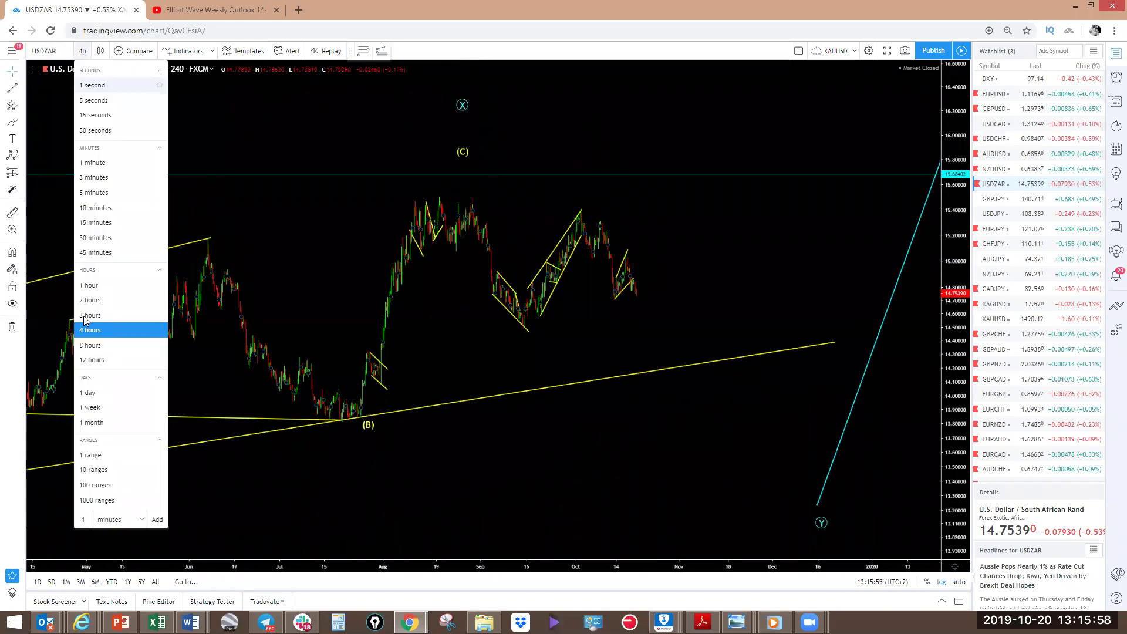
{"action": "left_click", "coordinate": [97, 393]}
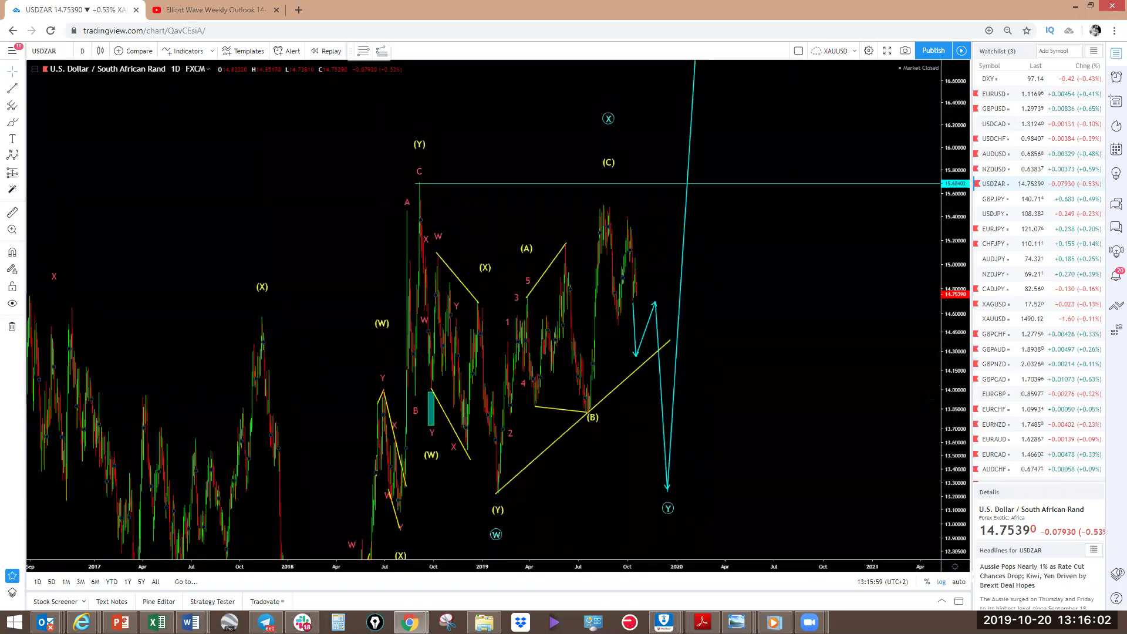
{"action": "left_click_drag", "start_coordinate": [955, 282], "coordinate": [955, 424]}
{"action": "scroll", "coordinate": [886, 424], "scroll_direction": "up", "scroll_amount": 4}
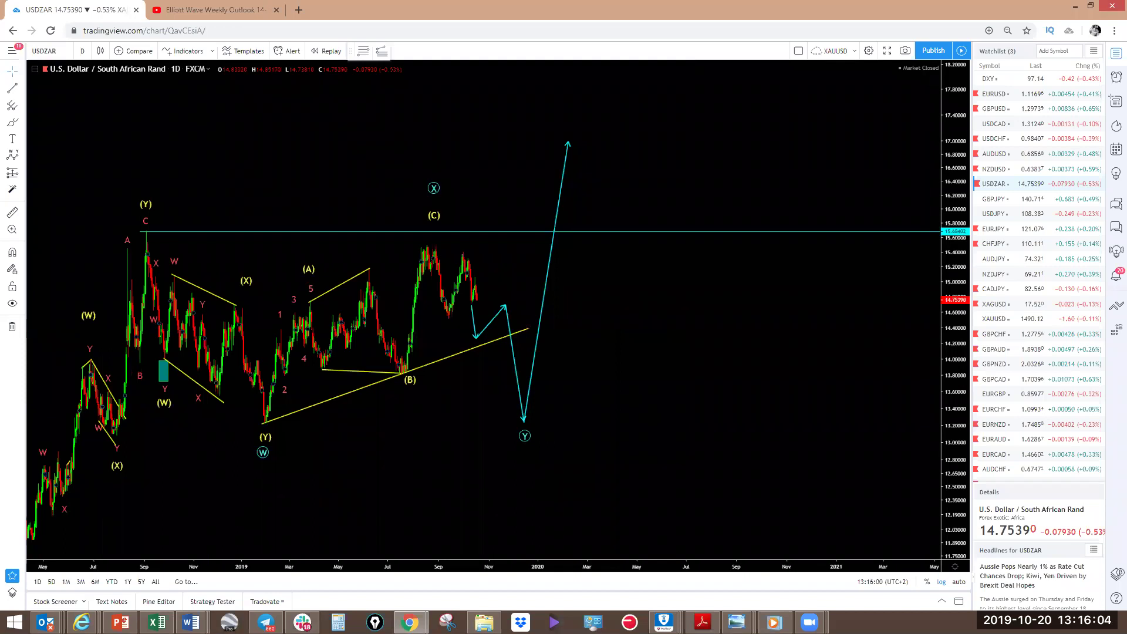
{"action": "mouse_move", "coordinate": [477, 334]}
{"action": "left_mouse_down"}
{"action": "mouse_move", "coordinate": [507, 305]}
{"action": "mouse_move", "coordinate": [473, 297]}
{"action": "mouse_move", "coordinate": [483, 285]}
{"action": "mouse_move", "coordinate": [472, 300]}
{"action": "mouse_move", "coordinate": [485, 322]}
{"action": "left_mouse_up"}
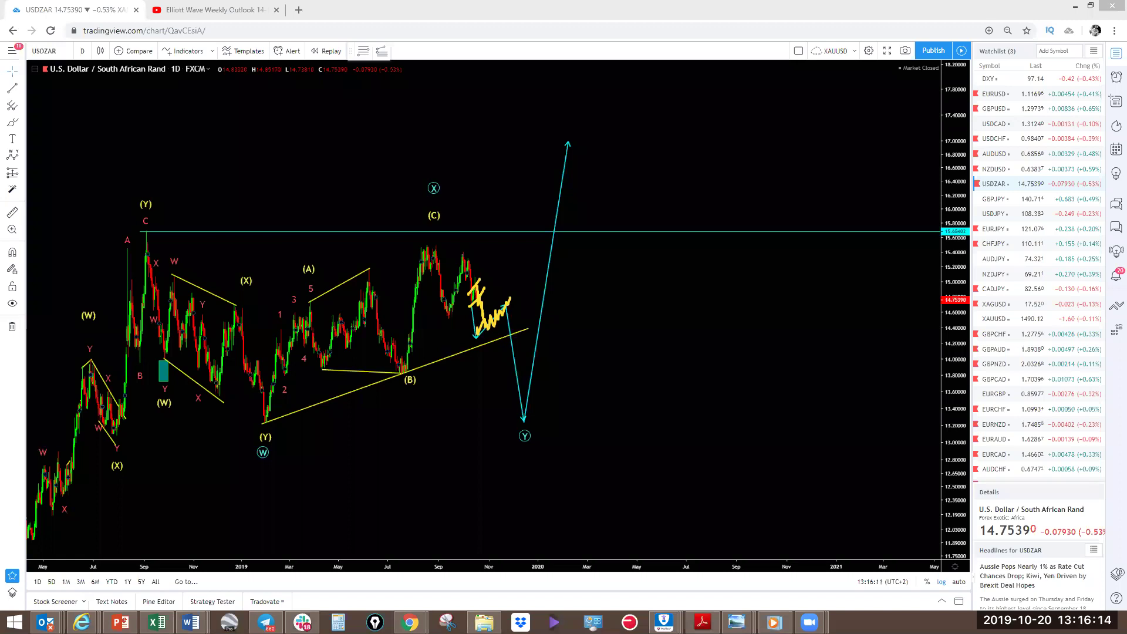
{"action": "left_click", "coordinate": [773, 323]}
Sketch a zigzag from the 2019 high down to about 14.30 and a rise to about 16.00, and clear the sketch
{"action": "left_click_drag", "start_coordinate": [424, 248], "coordinate": [449, 313]}
{"action": "mouse_move", "coordinate": [471, 249]}
{"action": "left_mouse_down"}
{"action": "mouse_move", "coordinate": [480, 336]}
{"action": "mouse_move", "coordinate": [504, 211]}
{"action": "left_mouse_up"}
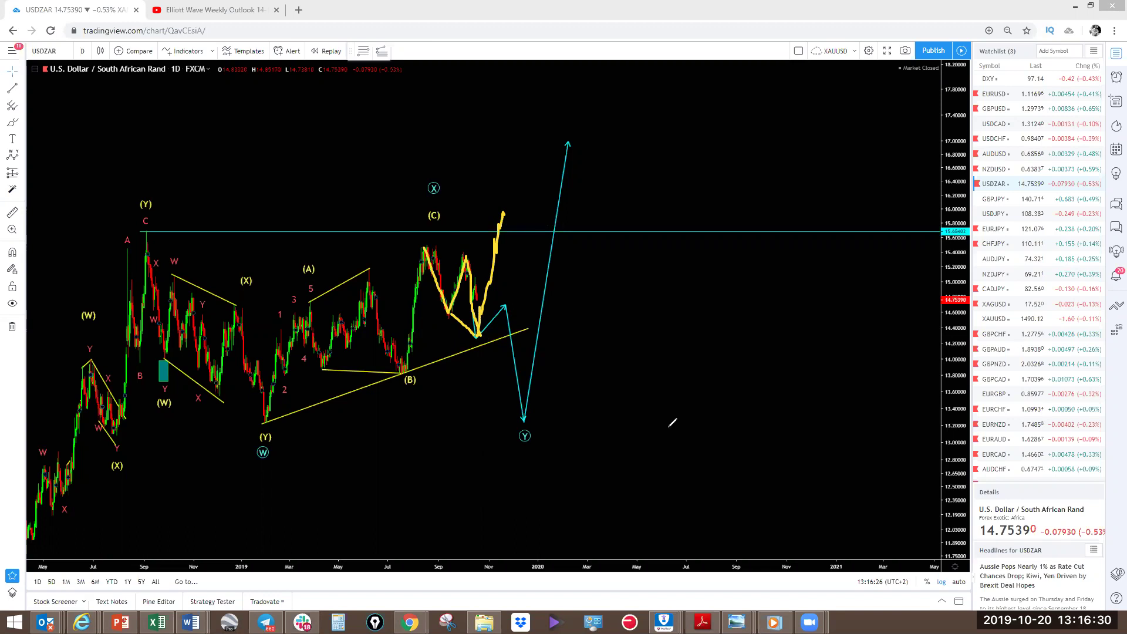
{"action": "key", "text": "e"}
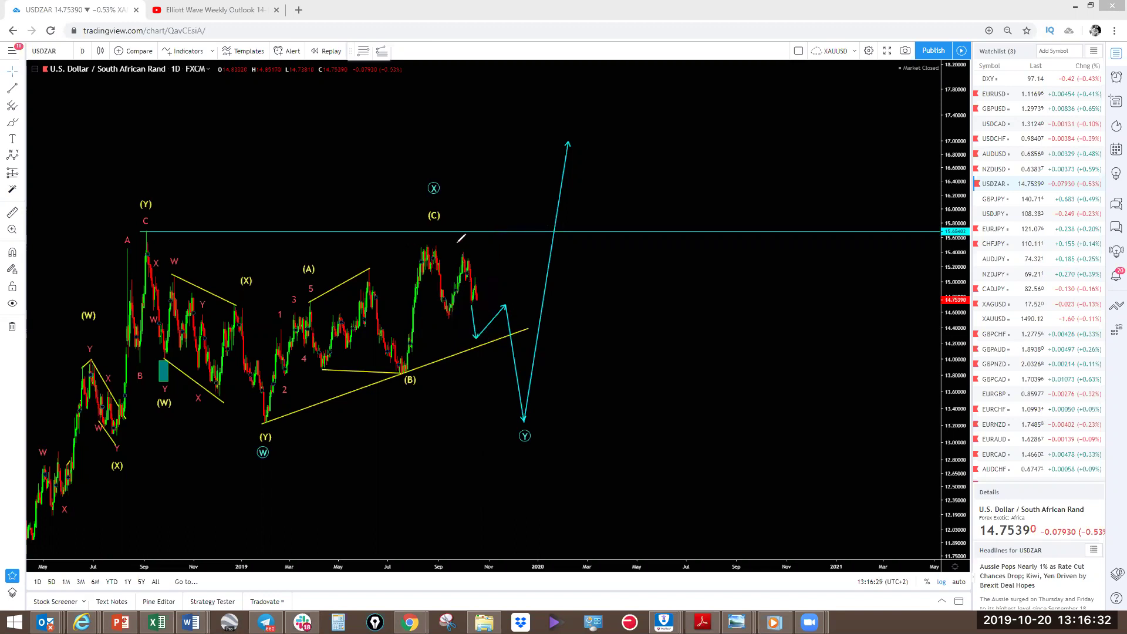
Mark the 2019 high with a level line, sketch a dip onto the rising trendline with a rebound to about 14.75, and clear the sketch
{"action": "left_click_drag", "start_coordinate": [408, 243], "coordinate": [454, 242]}
{"action": "mouse_move", "coordinate": [469, 290]}
{"action": "left_mouse_down"}
{"action": "mouse_move", "coordinate": [482, 339]}
{"action": "mouse_move", "coordinate": [508, 332]}
{"action": "mouse_move", "coordinate": [524, 302]}
{"action": "left_mouse_up"}
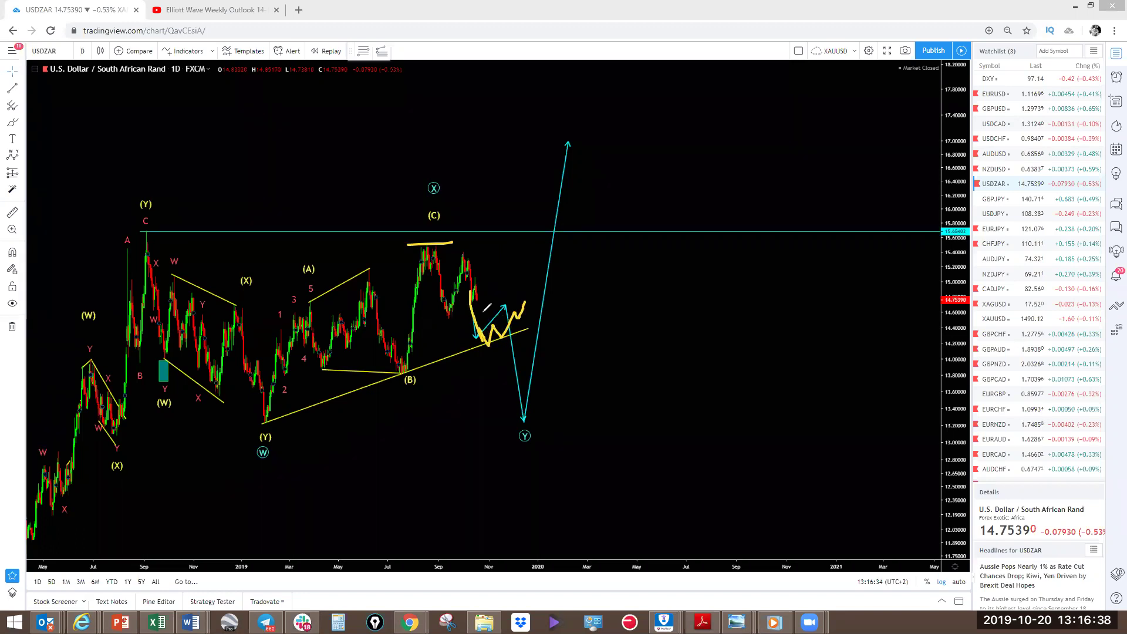
{"action": "key", "text": "ctrl+shift+7"}
{"action": "mouse_move", "coordinate": [471, 308]}
{"action": "left_mouse_down"}
{"action": "mouse_move", "coordinate": [485, 298]}
{"action": "mouse_move", "coordinate": [485, 340]}
{"action": "mouse_move", "coordinate": [510, 339]}
{"action": "left_mouse_up"}
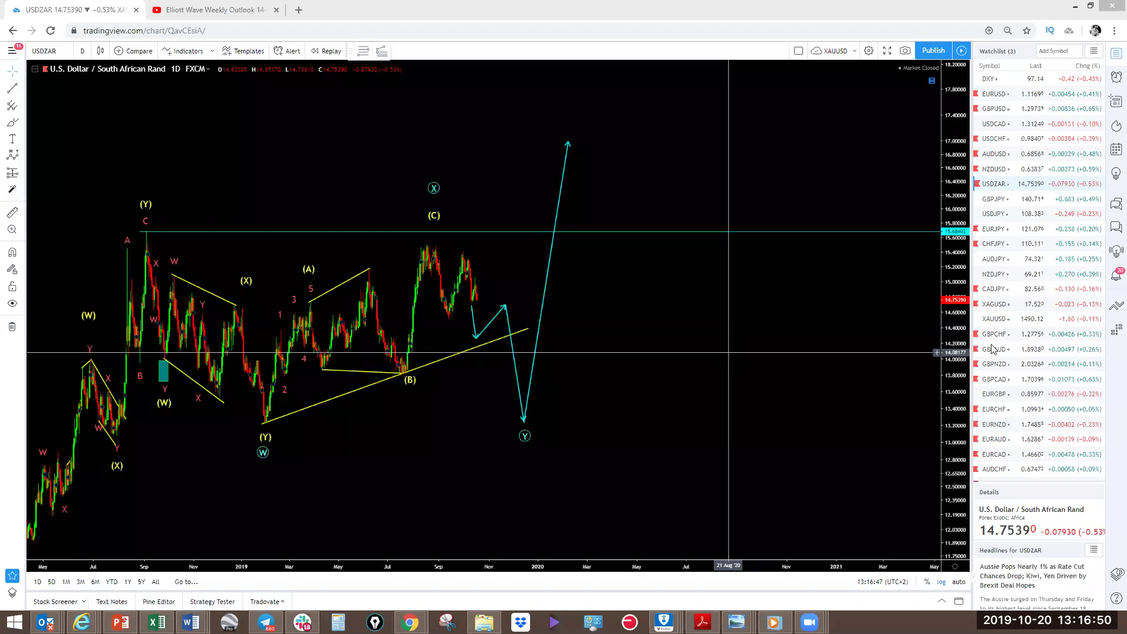
Open the daily GBPJPY chart, hide its drawings, and sketch the three-wave rise from the 2016 low to the 2018 high
{"action": "left_click", "coordinate": [999, 201]}
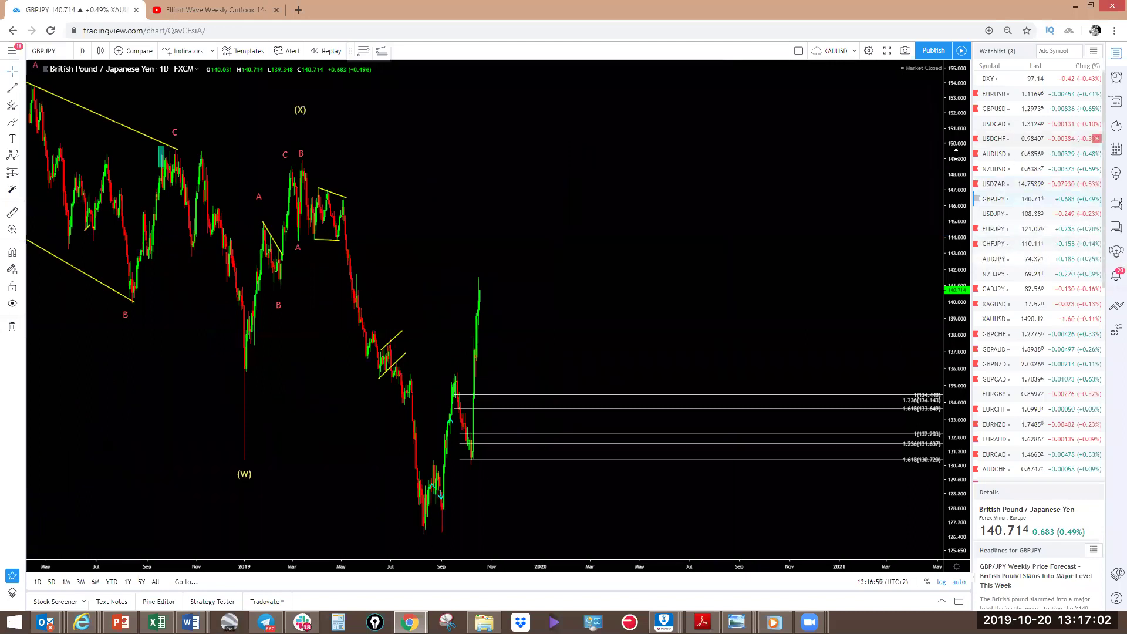
{"action": "left_click_drag", "start_coordinate": [959, 168], "coordinate": [915, 318]}
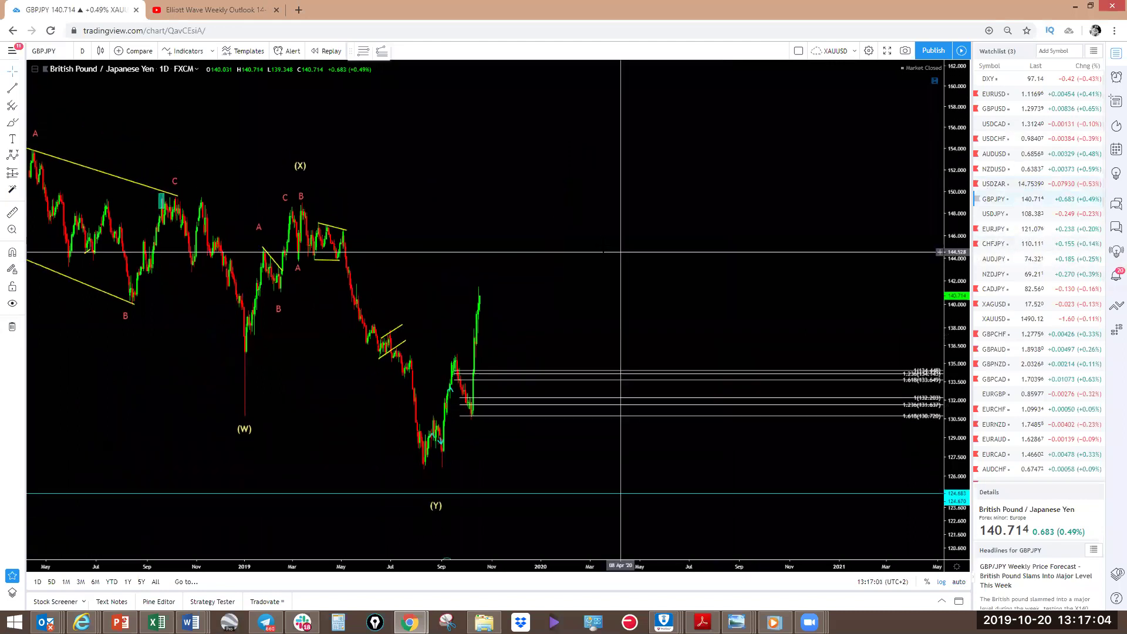
{"action": "scroll", "coordinate": [605, 252], "scroll_direction": "down", "scroll_amount": 3}
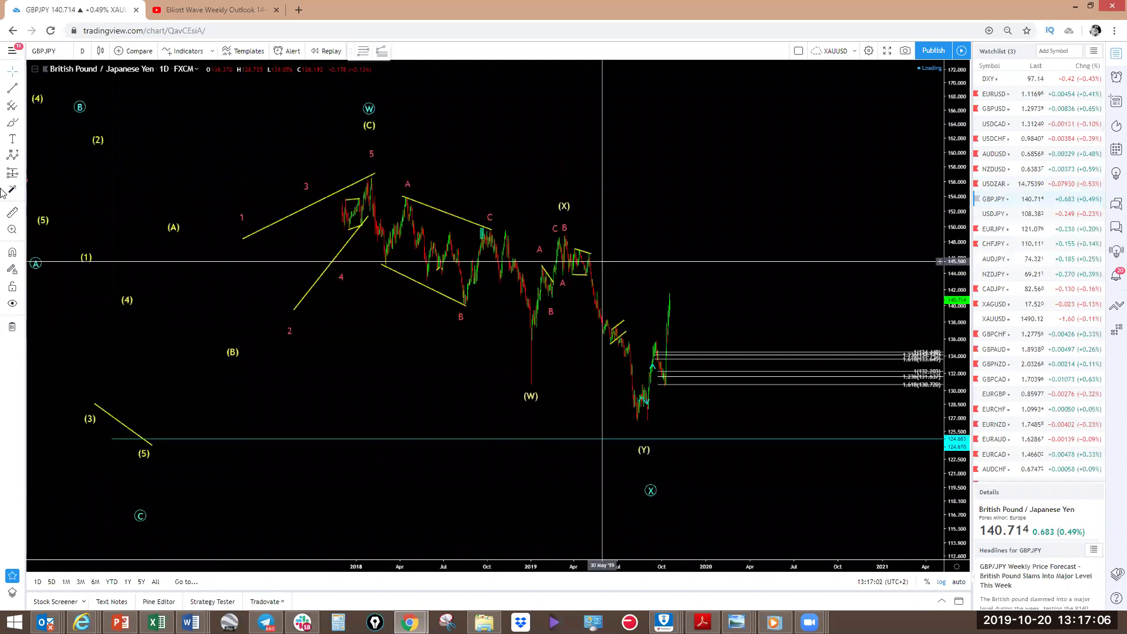
{"action": "left_click", "coordinate": [12, 303]}
{"action": "scroll", "coordinate": [487, 294], "scroll_direction": "down", "scroll_amount": 2}
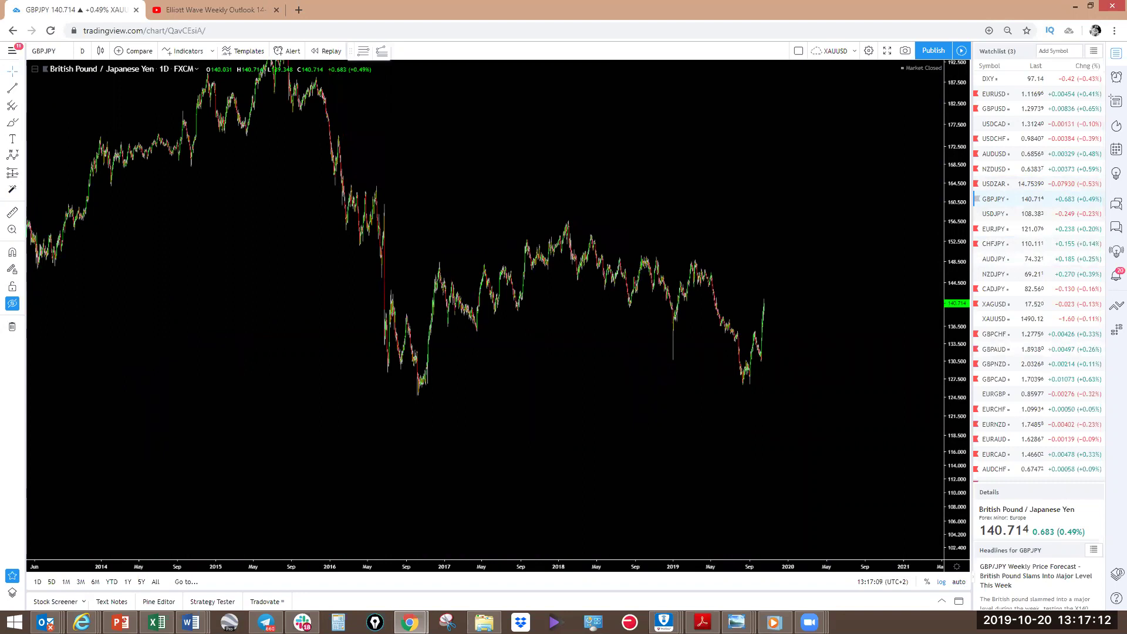
{"action": "mouse_move", "coordinate": [418, 390]}
{"action": "left_mouse_down"}
{"action": "mouse_move", "coordinate": [440, 277]}
{"action": "mouse_move", "coordinate": [470, 320]}
{"action": "mouse_move", "coordinate": [501, 302]}
{"action": "mouse_move", "coordinate": [566, 224]}
{"action": "left_mouse_up"}
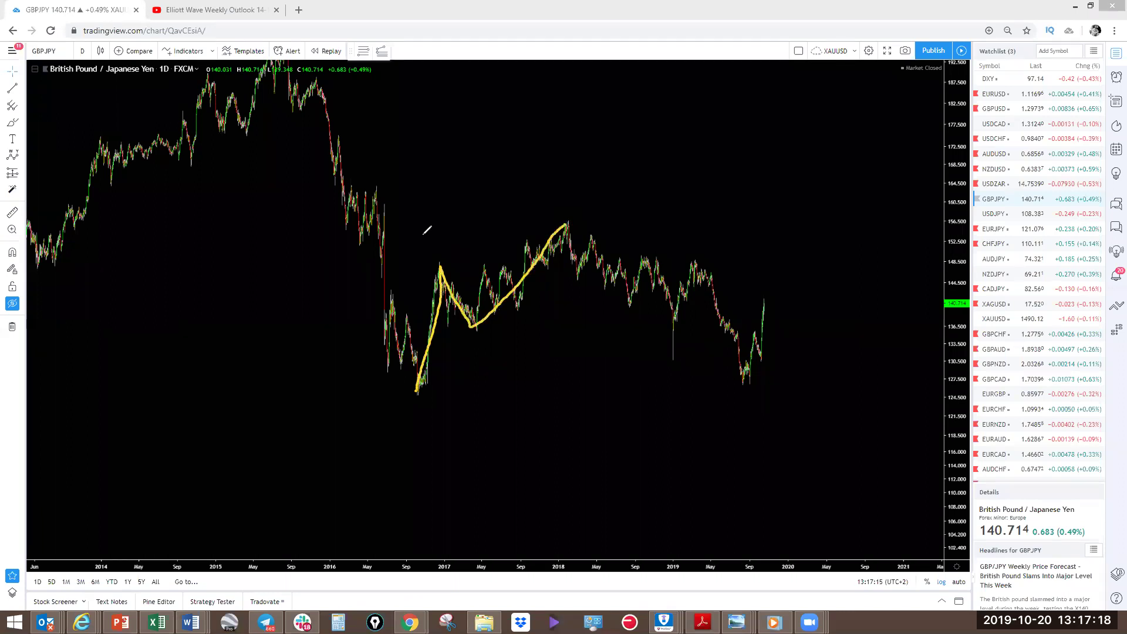
Sketch boundary lines around the 2017 rise and a decline from the 2018 high to the early-2019 low, and undo them
{"action": "left_click_drag", "start_coordinate": [480, 266], "coordinate": [550, 221]}
{"action": "left_click_drag", "start_coordinate": [559, 263], "coordinate": [504, 322]}
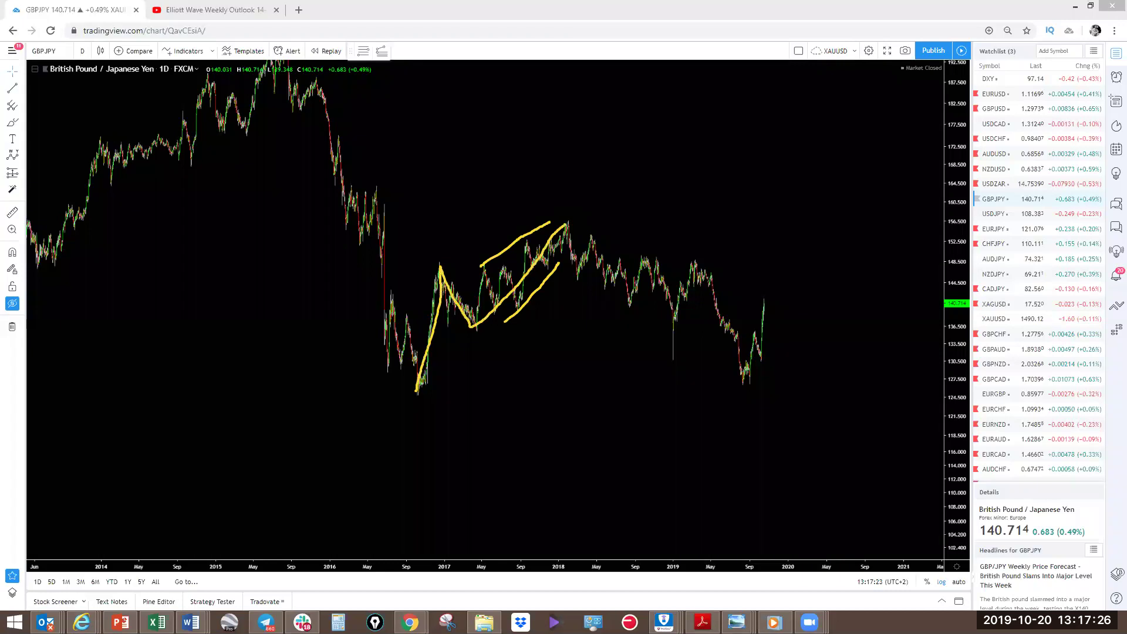
{"action": "key", "text": "ctrl+z"}
{"action": "key", "text": "ctrl+z"}
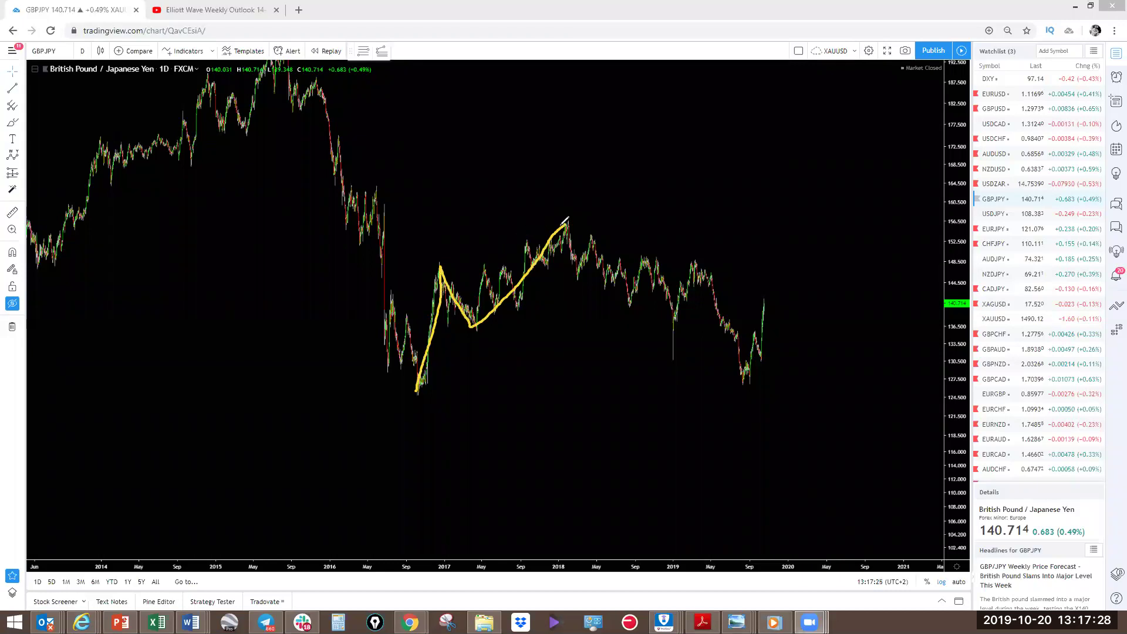
{"action": "left_click_drag", "start_coordinate": [673, 319], "coordinate": [711, 259]}
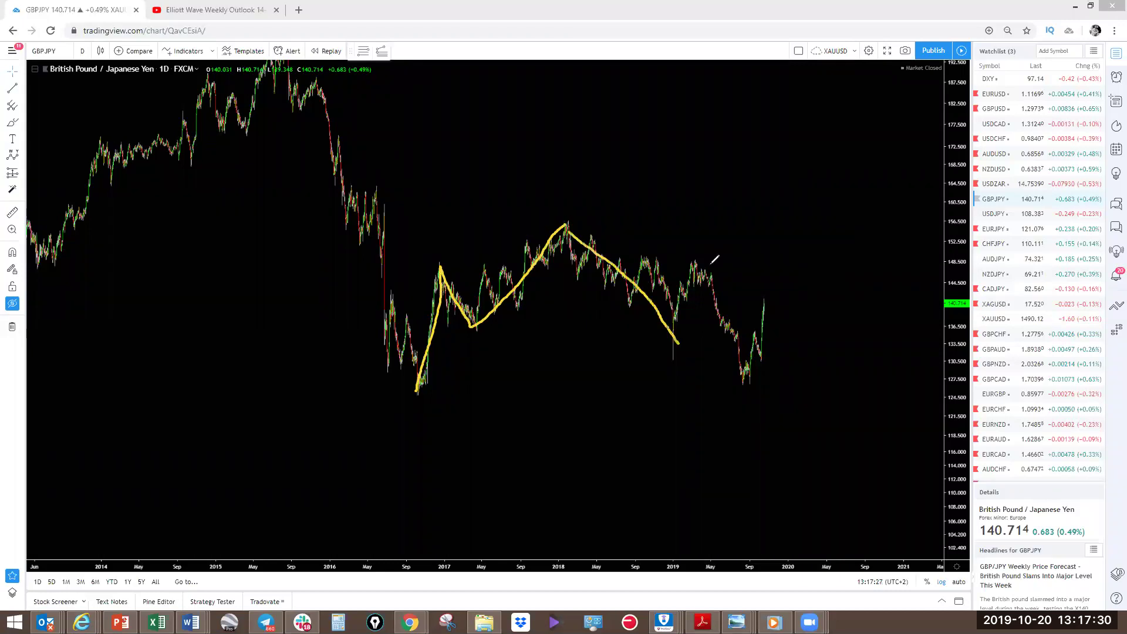
{"action": "key", "text": "ctrl+z"}
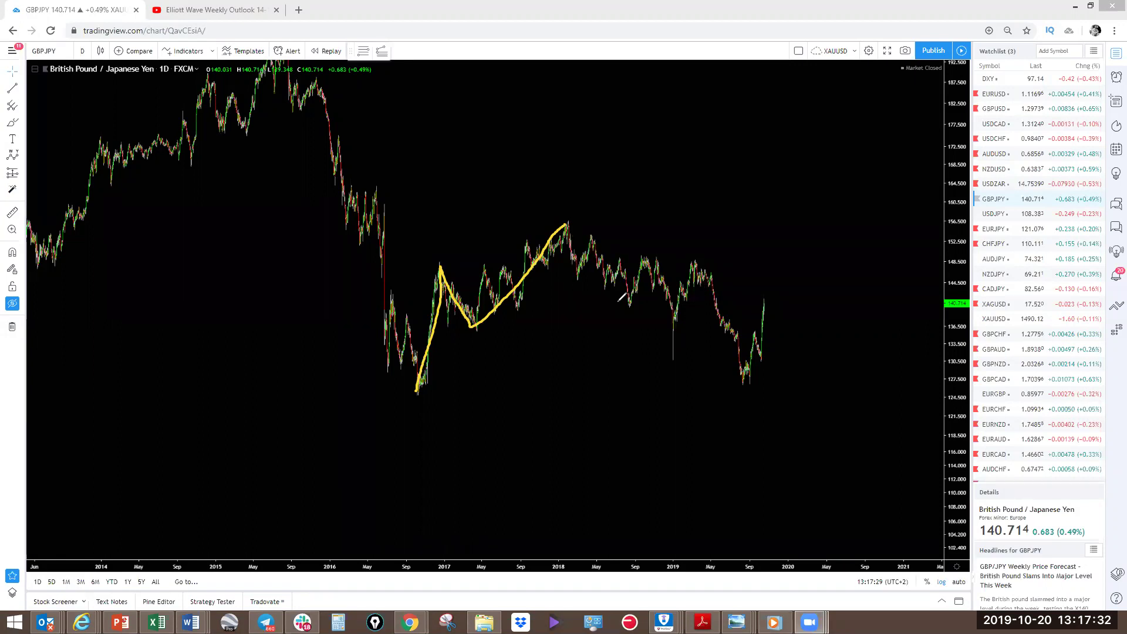
Outline the correction around the early-2019 low and trace the three-wave decline from the 2018 high to the 2019 low
{"action": "left_click_drag", "start_coordinate": [627, 309], "coordinate": [664, 351]}
{"action": "left_click_drag", "start_coordinate": [648, 261], "coordinate": [697, 262]}
{"action": "mouse_move", "coordinate": [568, 231]}
{"action": "left_mouse_down"}
{"action": "mouse_move", "coordinate": [621, 312]}
{"action": "mouse_move", "coordinate": [678, 269]}
{"action": "mouse_move", "coordinate": [758, 372]}
{"action": "left_mouse_up"}
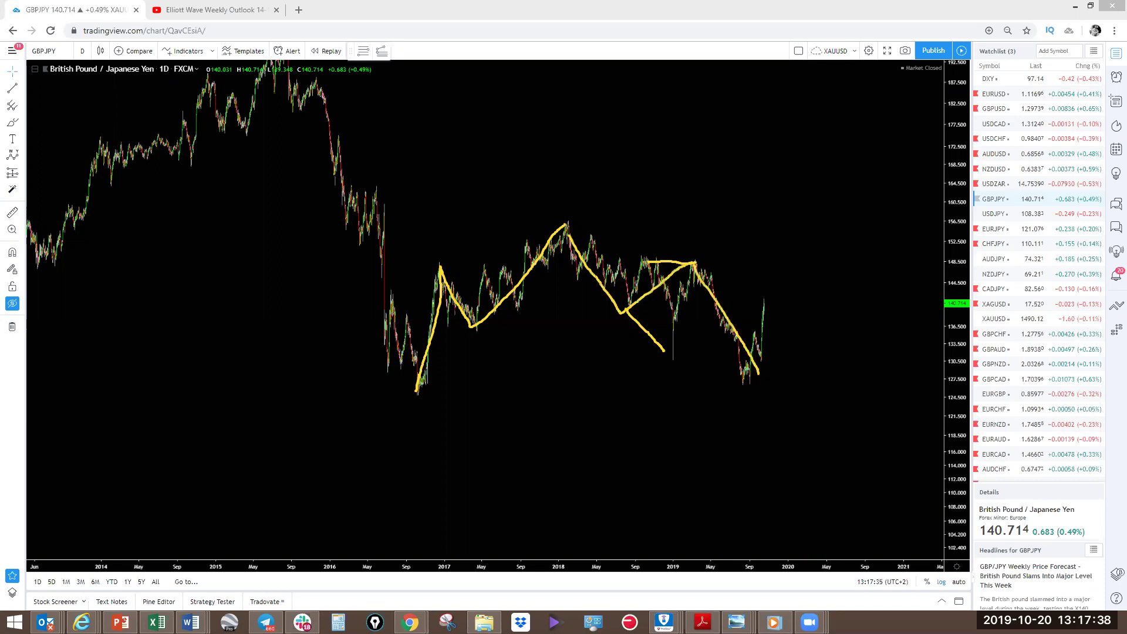
{"action": "key", "text": "ctrl+z"}
{"action": "mouse_move", "coordinate": [564, 226]}
{"action": "left_mouse_down"}
{"action": "mouse_move", "coordinate": [625, 302]}
{"action": "mouse_move", "coordinate": [696, 263]}
{"action": "mouse_move", "coordinate": [751, 382]}
{"action": "left_mouse_up"}
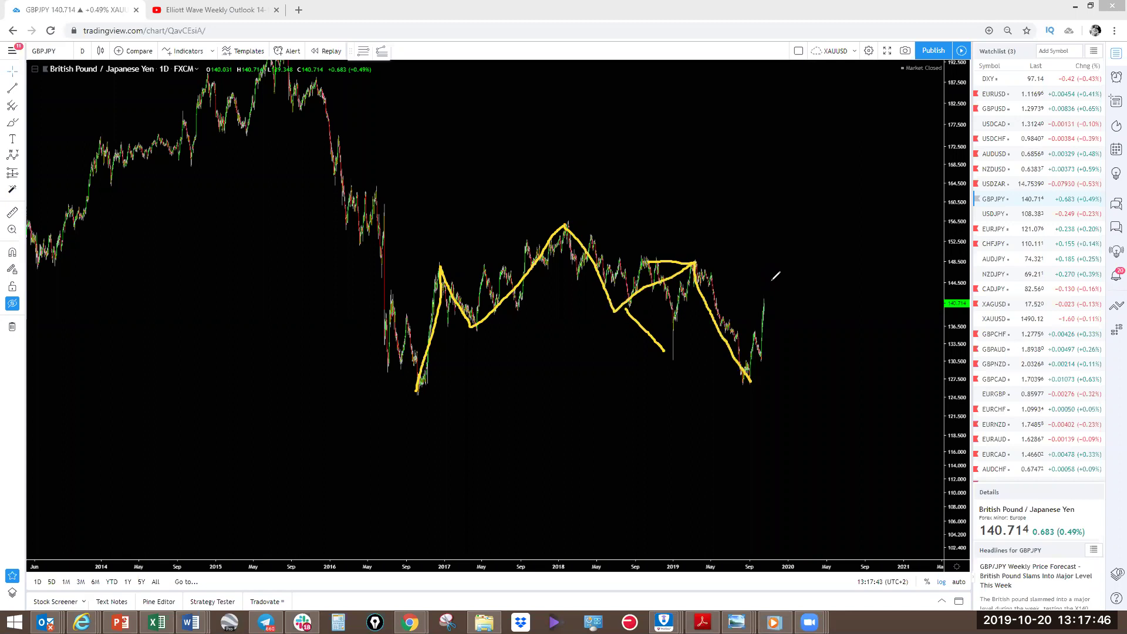
Label the 2018 high A, the 2019 low B and the projected high C, and draw a dashed level at about 157
{"action": "left_click_drag", "start_coordinate": [553, 204], "coordinate": [574, 188]}
{"action": "mouse_move", "coordinate": [751, 411]}
{"action": "left_mouse_down"}
{"action": "mouse_move", "coordinate": [759, 400]}
{"action": "mouse_move", "coordinate": [754, 423]}
{"action": "left_mouse_up"}
{"action": "left_click_drag", "start_coordinate": [808, 172], "coordinate": [824, 189]}
{"action": "left_click_drag", "start_coordinate": [599, 213], "coordinate": [679, 219]}
{"action": "left_click_drag", "start_coordinate": [691, 219], "coordinate": [703, 221]}
{"action": "left_click_drag", "start_coordinate": [722, 221], "coordinate": [747, 223]}
{"action": "left_click_drag", "start_coordinate": [754, 225], "coordinate": [770, 225]}
{"action": "left_click_drag", "start_coordinate": [794, 223], "coordinate": [819, 220]}
{"action": "left_click", "coordinate": [828, 219]}
Sketch a rise to about 159, mark and circle the recent rally from the 2019 low, and undo these strokes
{"action": "left_click_drag", "start_coordinate": [766, 300], "coordinate": [785, 207]}
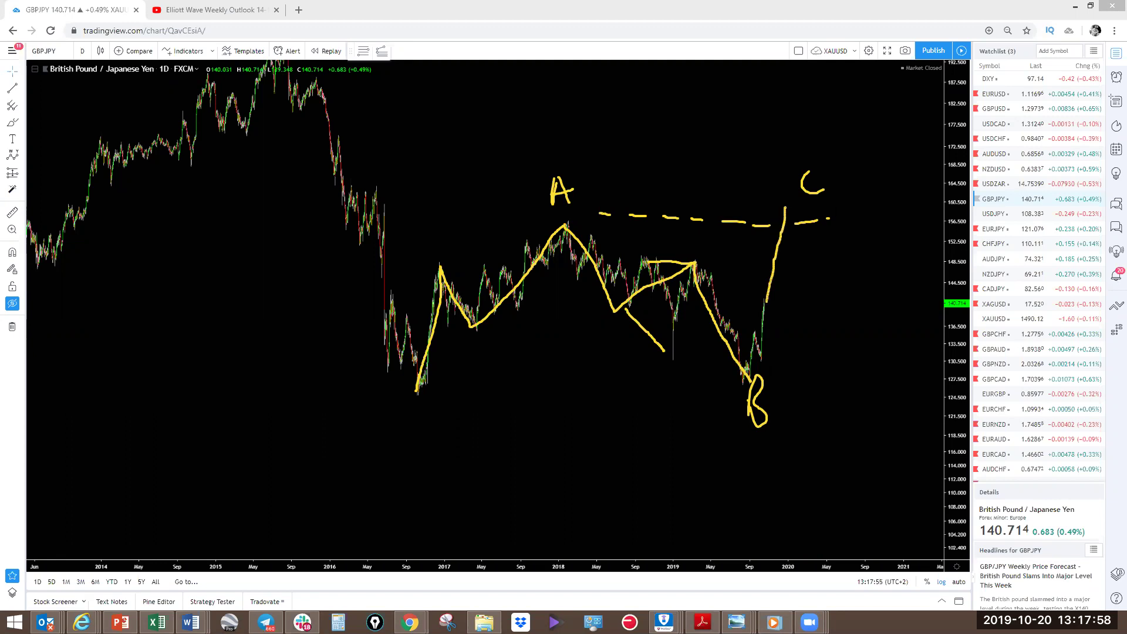
{"action": "key", "text": "ctrl+z"}
{"action": "left_click_drag", "start_coordinate": [743, 388], "coordinate": [757, 332]}
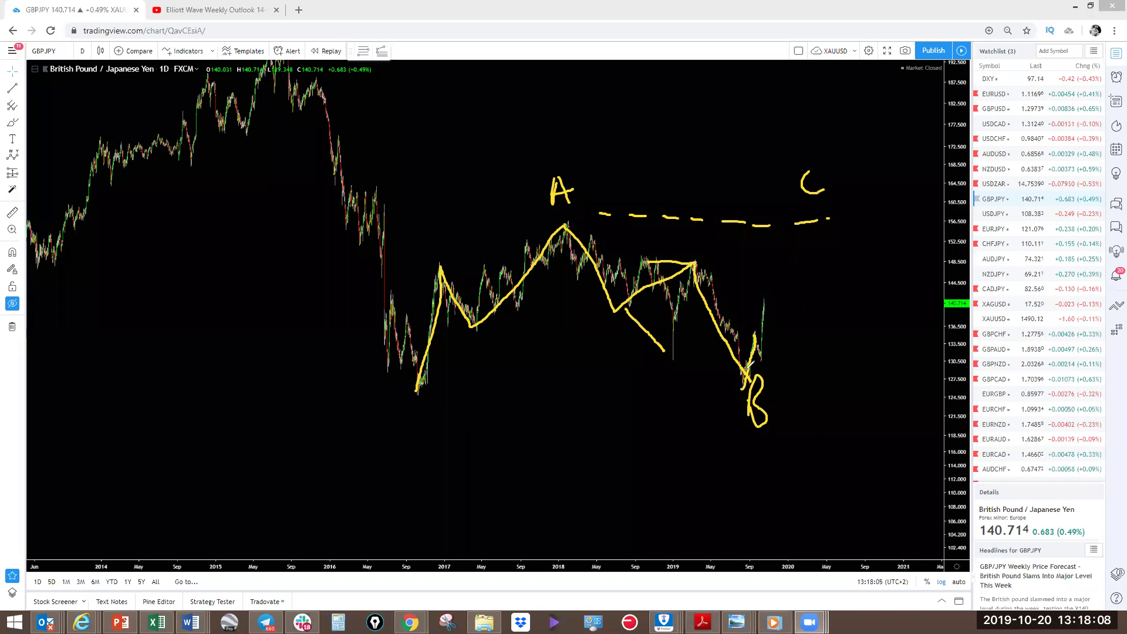
{"action": "mouse_move", "coordinate": [750, 364]}
{"action": "left_mouse_down"}
{"action": "mouse_move", "coordinate": [757, 385]}
{"action": "mouse_move", "coordinate": [765, 288]}
{"action": "left_mouse_up"}
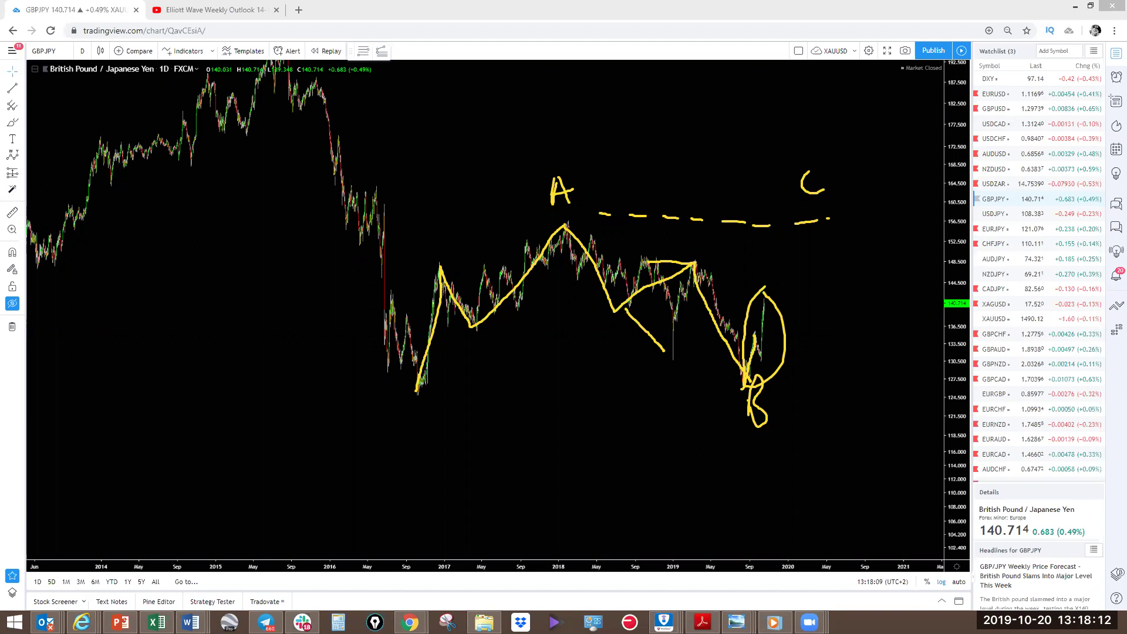
{"action": "key", "text": "ctrl+z"}
{"action": "key", "text": "ctrl+z"}
Sketch the rise from B to the dashed level near C, and clear the whole GBPJPY sketch
{"action": "left_click_drag", "start_coordinate": [752, 372], "coordinate": [793, 219]}
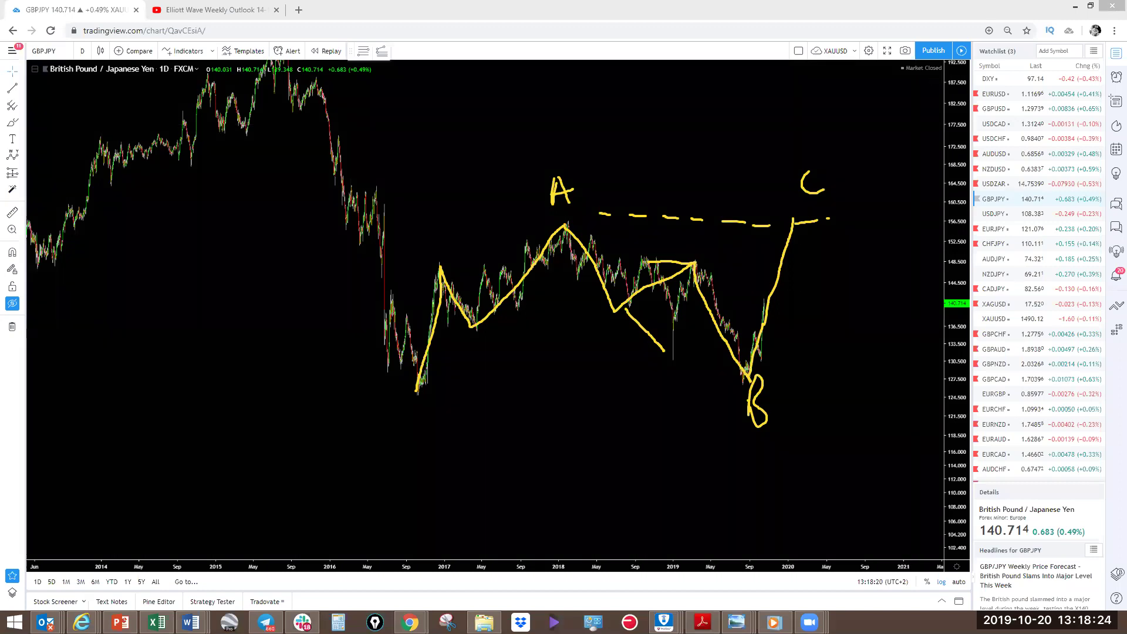
{"action": "key", "text": "ctrl+shift+7"}
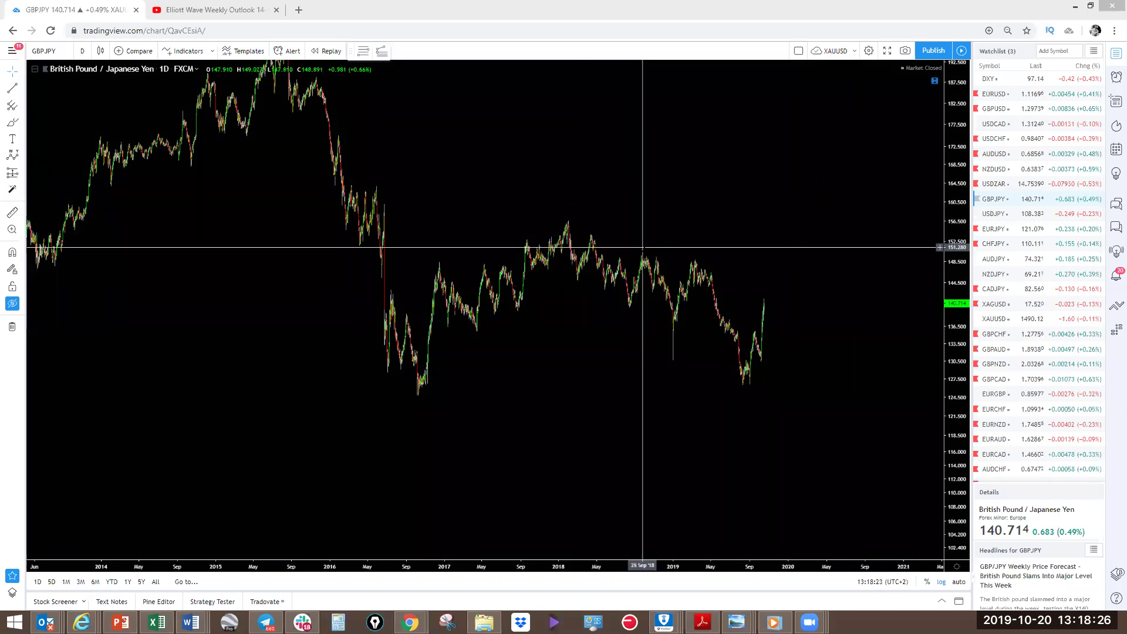
{"action": "left_click_drag", "start_coordinate": [965, 504], "coordinate": [945, 448]}
{"action": "scroll", "coordinate": [498, 458], "scroll_direction": "up", "scroll_amount": 5}
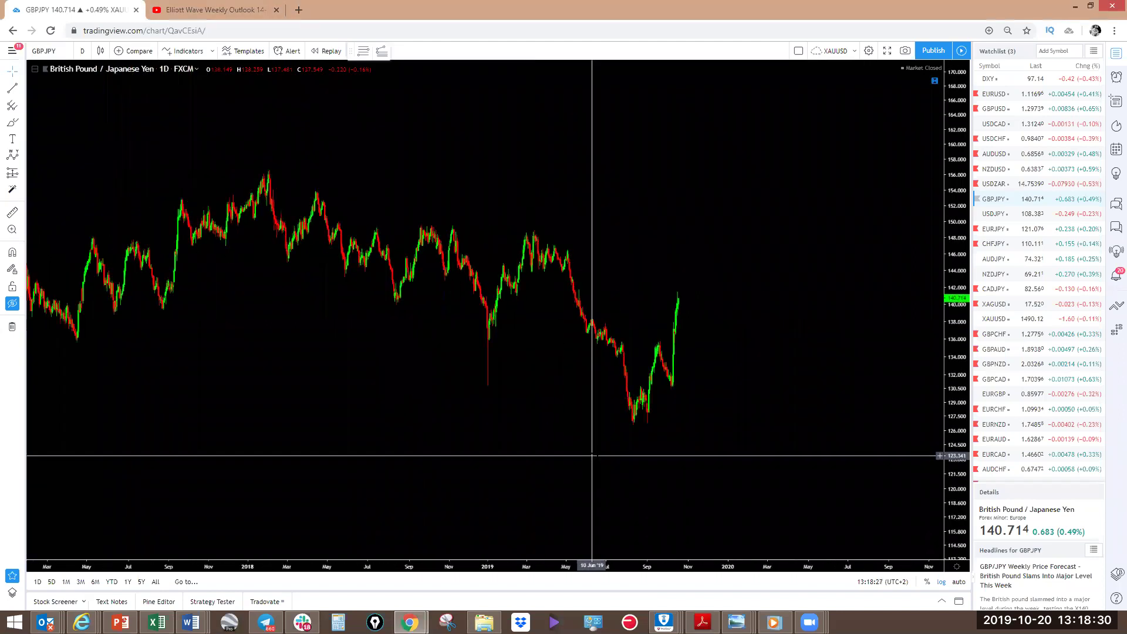
Switch the GBPJPY chart to the 4-hour timeframe
{"action": "scroll", "coordinate": [597, 454], "scroll_direction": "up", "scroll_amount": 2}
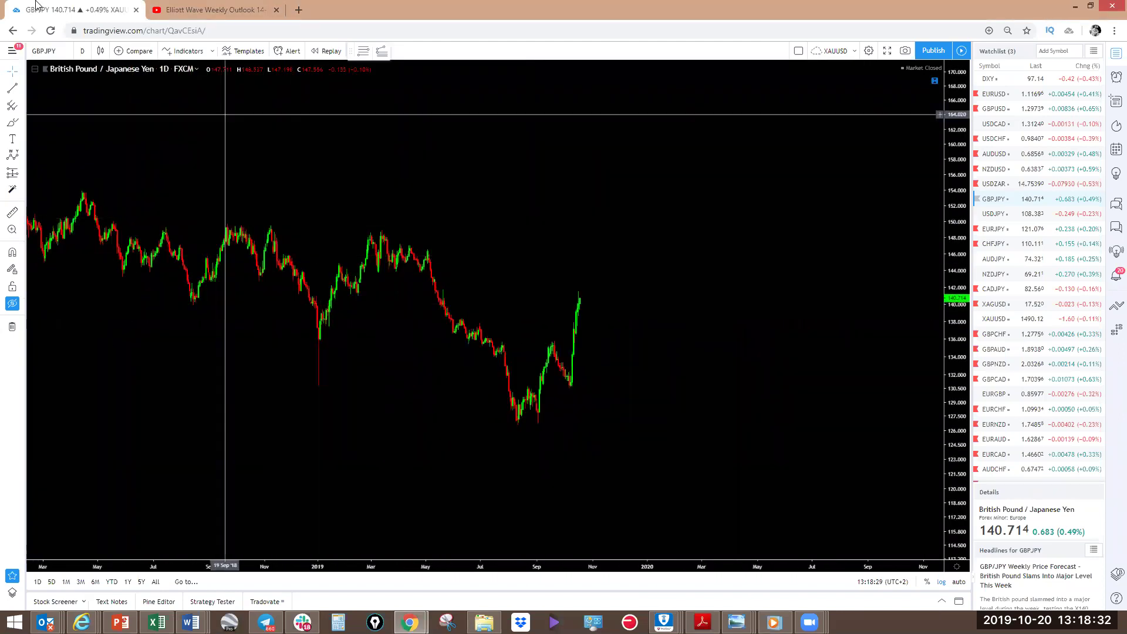
{"action": "left_click", "coordinate": [83, 53]}
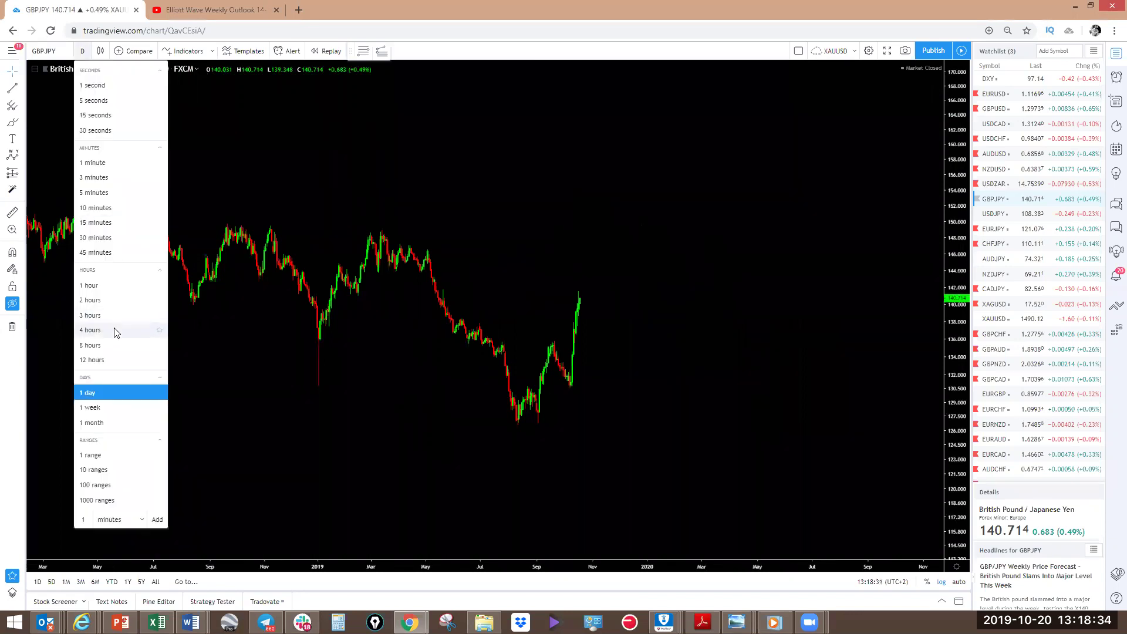
{"action": "left_click", "coordinate": [114, 329]}
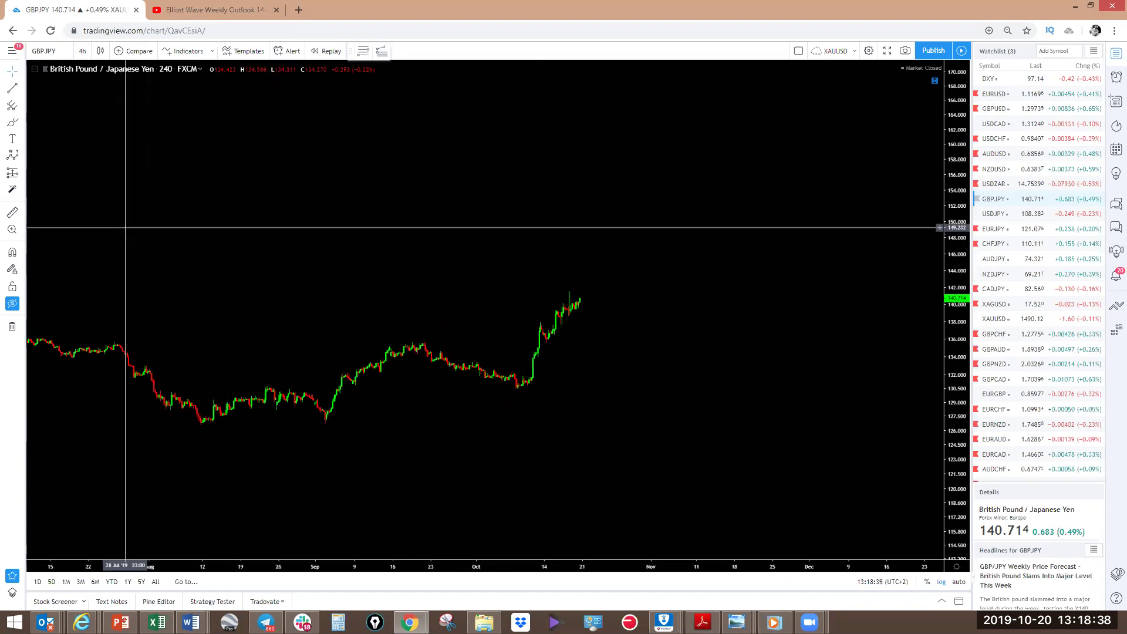
Circle the August and September 2019 lows, draw a horizontal level through them at about 126.7, and clear the marks
{"action": "scroll", "coordinate": [758, 370], "scroll_direction": "down", "scroll_amount": 5}
{"action": "left_click_drag", "start_coordinate": [957, 509], "coordinate": [935, 423]}
{"action": "scroll", "coordinate": [934, 422], "scroll_direction": "down", "scroll_amount": 4}
{"action": "scroll", "coordinate": [925, 436], "scroll_direction": "down", "scroll_amount": 1}
{"action": "left_click_drag", "start_coordinate": [779, 432], "coordinate": [606, 404]}
{"action": "left_click_drag", "start_coordinate": [955, 504], "coordinate": [953, 489]}
{"action": "scroll", "coordinate": [903, 424], "scroll_direction": "down", "scroll_amount": 5}
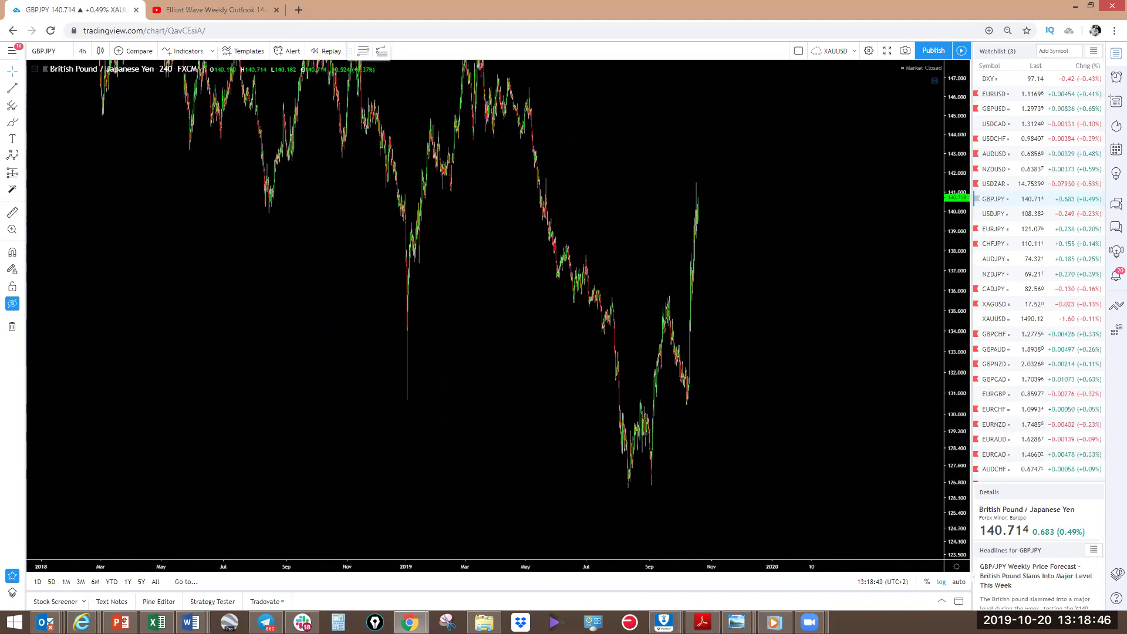
{"action": "mouse_move", "coordinate": [628, 486]}
{"action": "left_mouse_down"}
{"action": "mouse_move", "coordinate": [697, 486]}
{"action": "mouse_move", "coordinate": [650, 479]}
{"action": "mouse_move", "coordinate": [619, 493]}
{"action": "mouse_move", "coordinate": [645, 483]}
{"action": "left_mouse_up"}
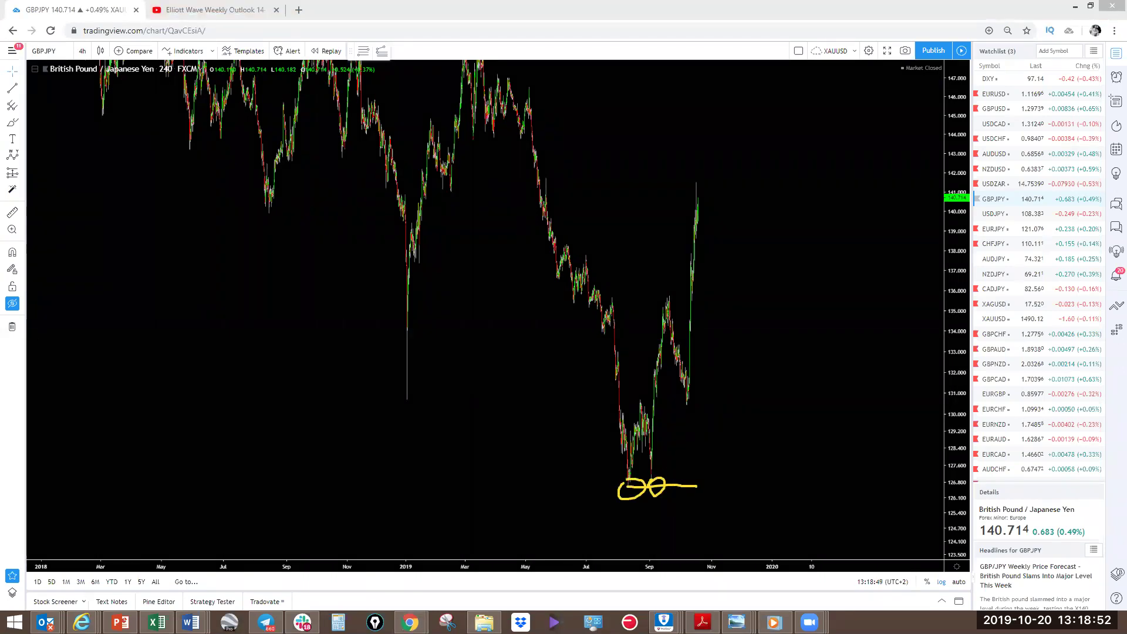
{"action": "key", "text": "Escape"}
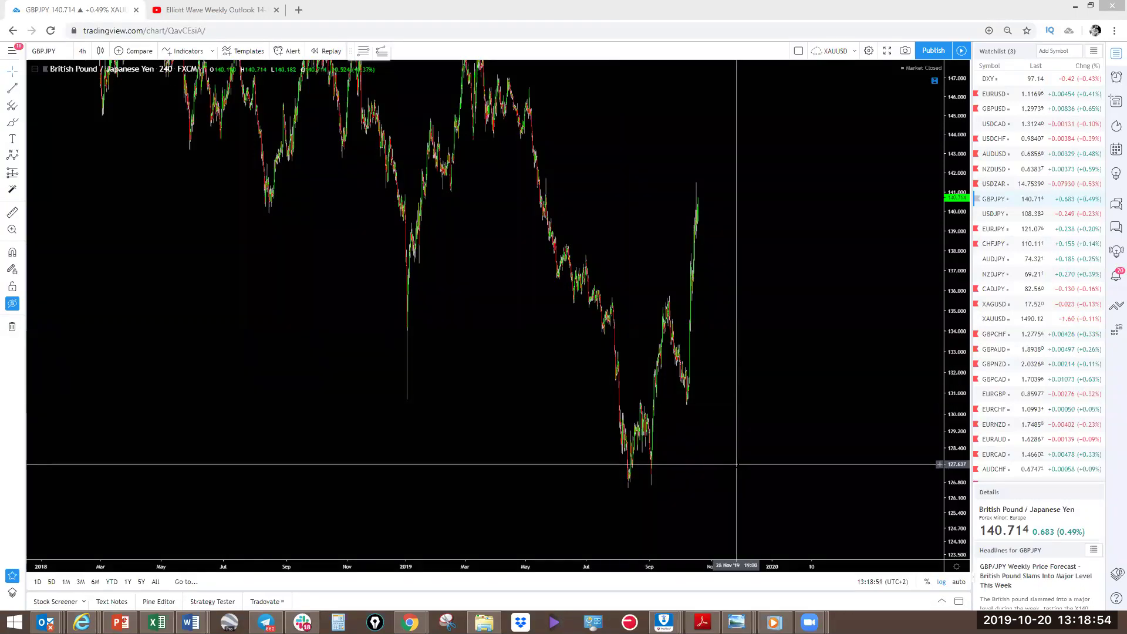
Trace the overlapping August rise and the drop to the early-September low in yellow, with a trendline over the rise's highs
{"action": "scroll", "coordinate": [385, 491], "scroll_direction": "up", "scroll_amount": 5}
{"action": "left_click_drag", "start_coordinate": [387, 491], "coordinate": [841, 258]}
{"action": "left_click_drag", "start_coordinate": [955, 362], "coordinate": [955, 294]}
{"action": "left_click_drag", "start_coordinate": [805, 429], "coordinate": [853, 315]}
{"action": "left_click_drag", "start_coordinate": [958, 465], "coordinate": [958, 394]}
{"action": "left_click_drag", "start_coordinate": [819, 499], "coordinate": [898, 347]}
{"action": "left_click_drag", "start_coordinate": [956, 446], "coordinate": [953, 509]}
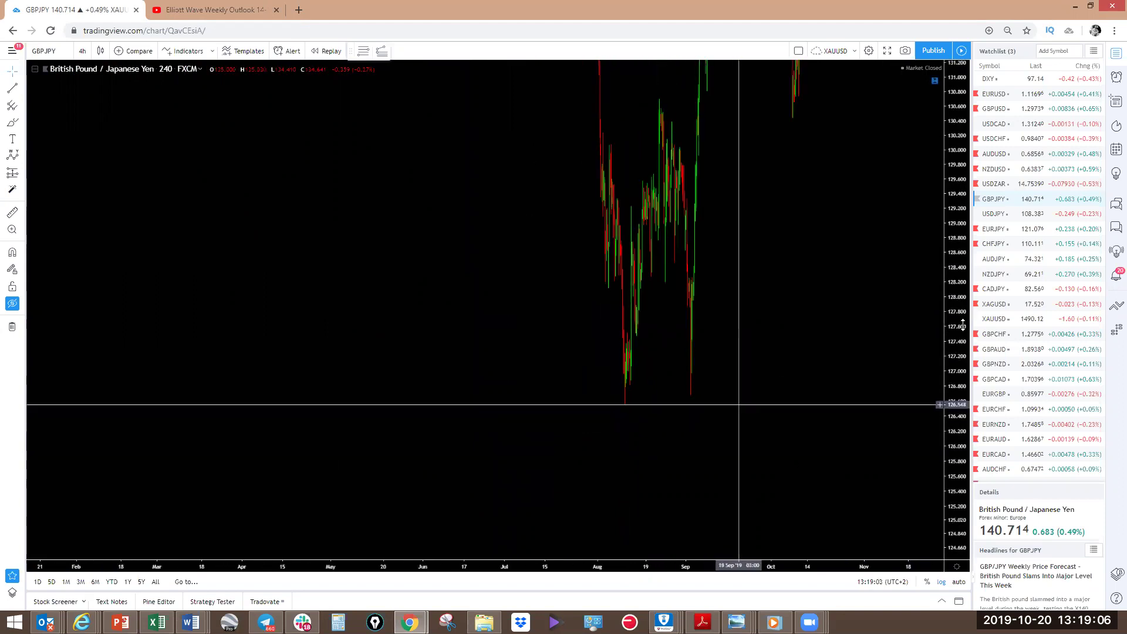
{"action": "left_click_drag", "start_coordinate": [963, 325], "coordinate": [963, 461]}
{"action": "left_click_drag", "start_coordinate": [826, 346], "coordinate": [673, 466]}
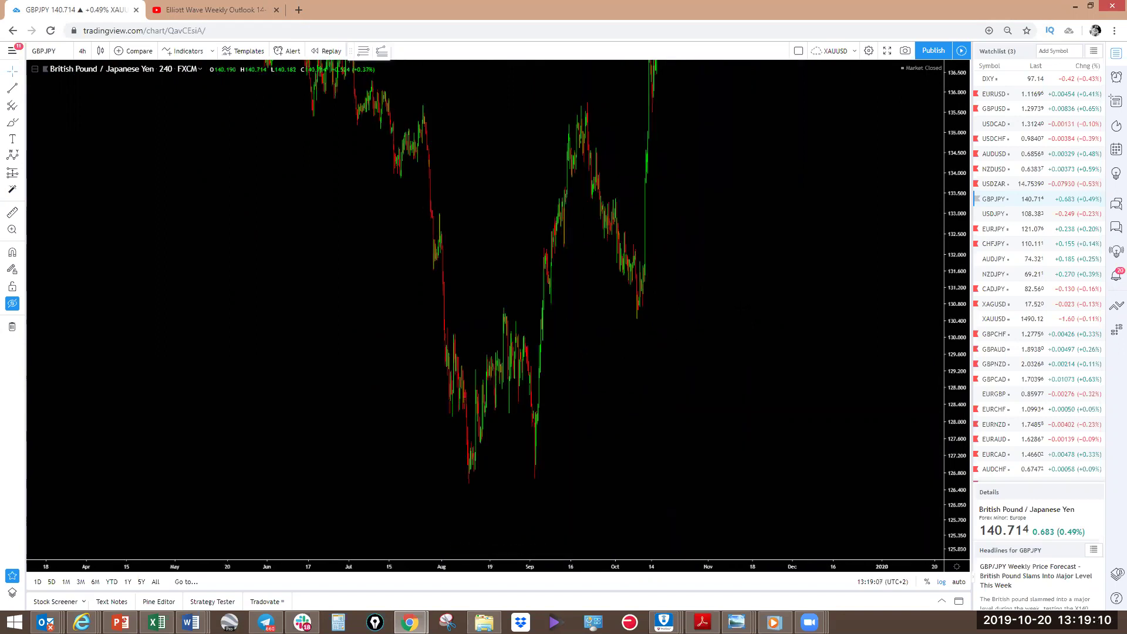
{"action": "scroll", "coordinate": [660, 403], "scroll_direction": "up", "scroll_amount": 2}
{"action": "left_click_drag", "start_coordinate": [511, 468], "coordinate": [667, 481]}
{"action": "left_click_drag", "start_coordinate": [948, 351], "coordinate": [944, 431]}
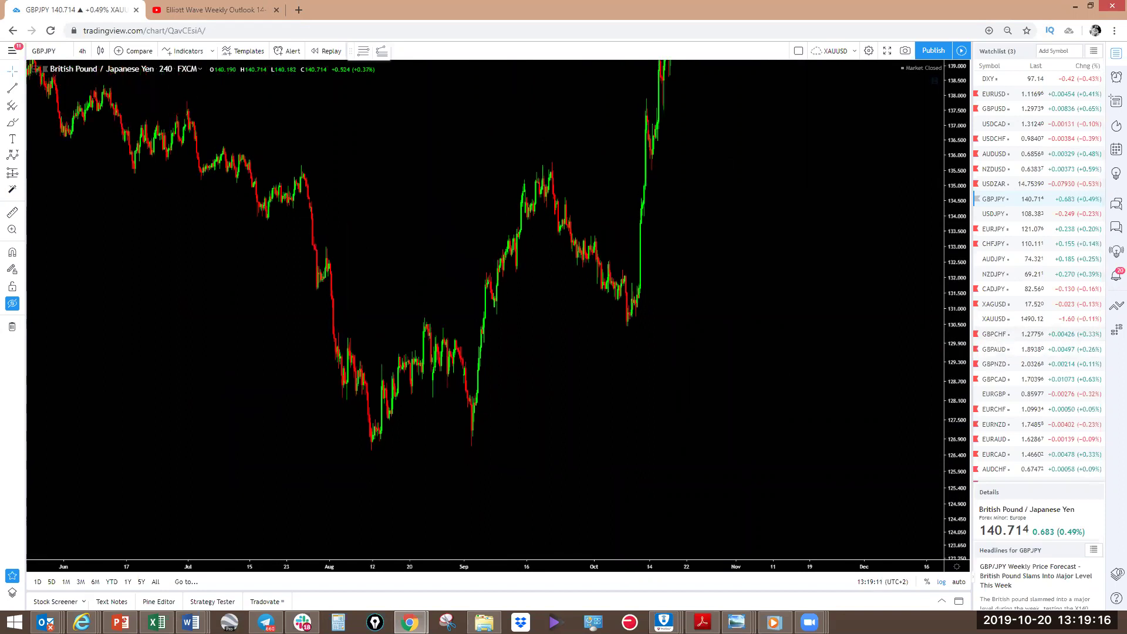
{"action": "mouse_move", "coordinate": [366, 446]}
{"action": "left_mouse_down"}
{"action": "mouse_move", "coordinate": [390, 379]}
{"action": "mouse_move", "coordinate": [393, 415]}
{"action": "mouse_move", "coordinate": [411, 354]}
{"action": "mouse_move", "coordinate": [421, 387]}
{"action": "mouse_move", "coordinate": [432, 326]}
{"action": "left_mouse_up"}
{"action": "left_click_drag", "start_coordinate": [443, 368], "coordinate": [471, 436]}
{"action": "left_click_drag", "start_coordinate": [386, 369], "coordinate": [437, 309]}
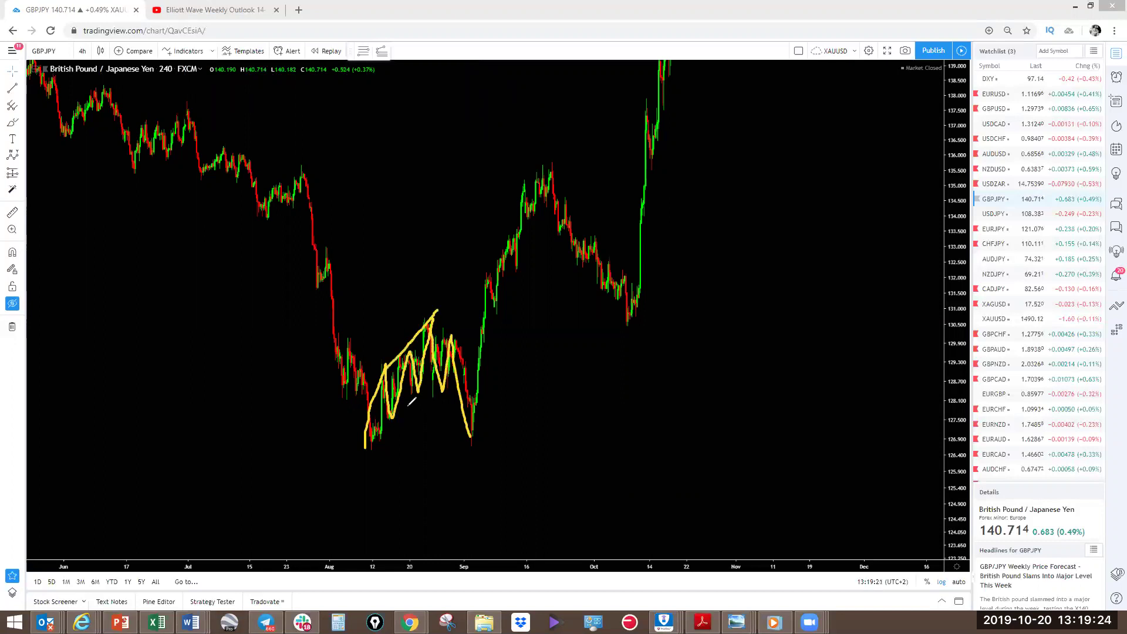
Draw the lower trendline under the August rise, and label its high 1 and the early-September low 2
{"action": "left_click_drag", "start_coordinate": [402, 415], "coordinate": [434, 370]}
{"action": "left_click_drag", "start_coordinate": [434, 275], "coordinate": [433, 304]}
{"action": "left_click_drag", "start_coordinate": [464, 448], "coordinate": [495, 467]}
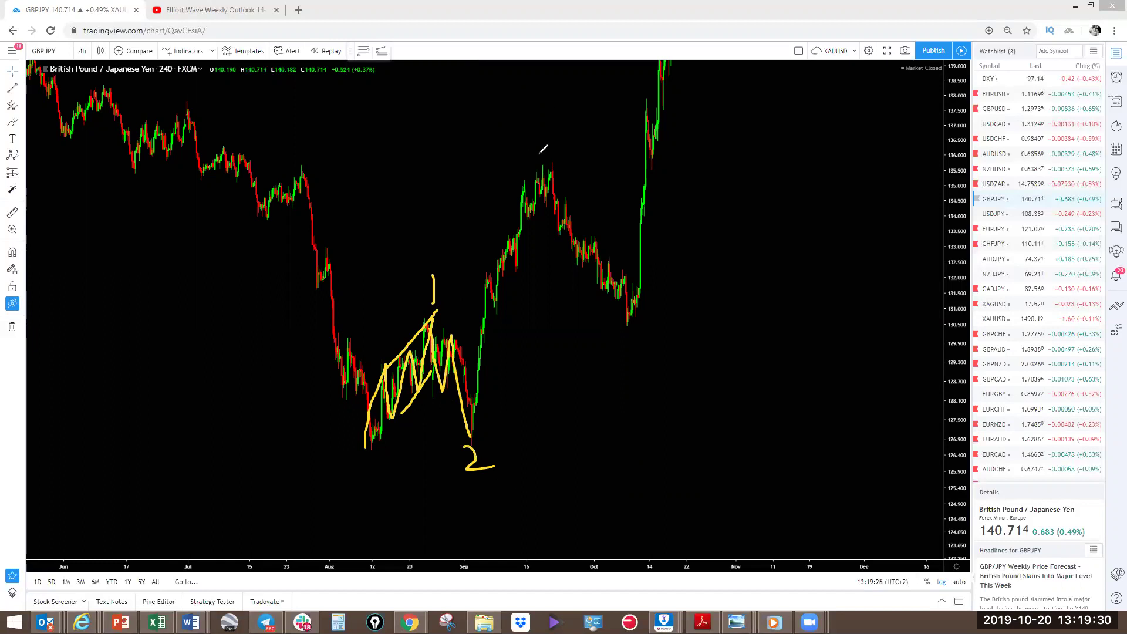
Label the mid-September high 1 and the October low 2 in red, and clear the sketch
{"action": "left_click_drag", "start_coordinate": [554, 122], "coordinate": [555, 132]}
{"action": "key", "text": "ctrl+z"}
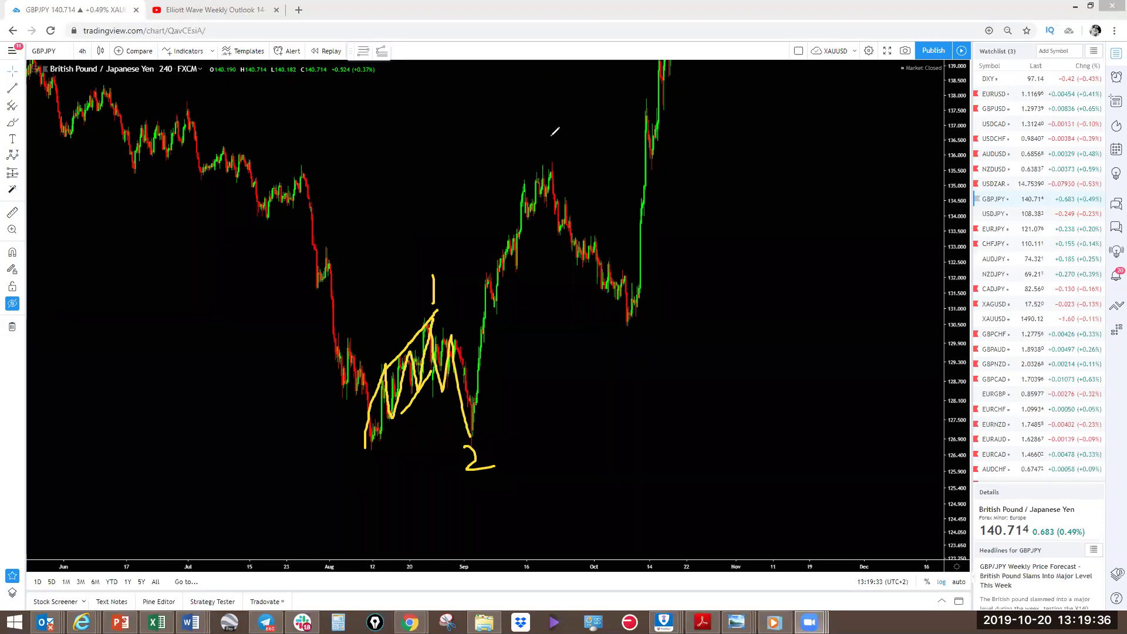
{"action": "left_click_drag", "start_coordinate": [546, 116], "coordinate": [550, 145]}
{"action": "left_click_drag", "start_coordinate": [611, 337], "coordinate": [648, 360]}
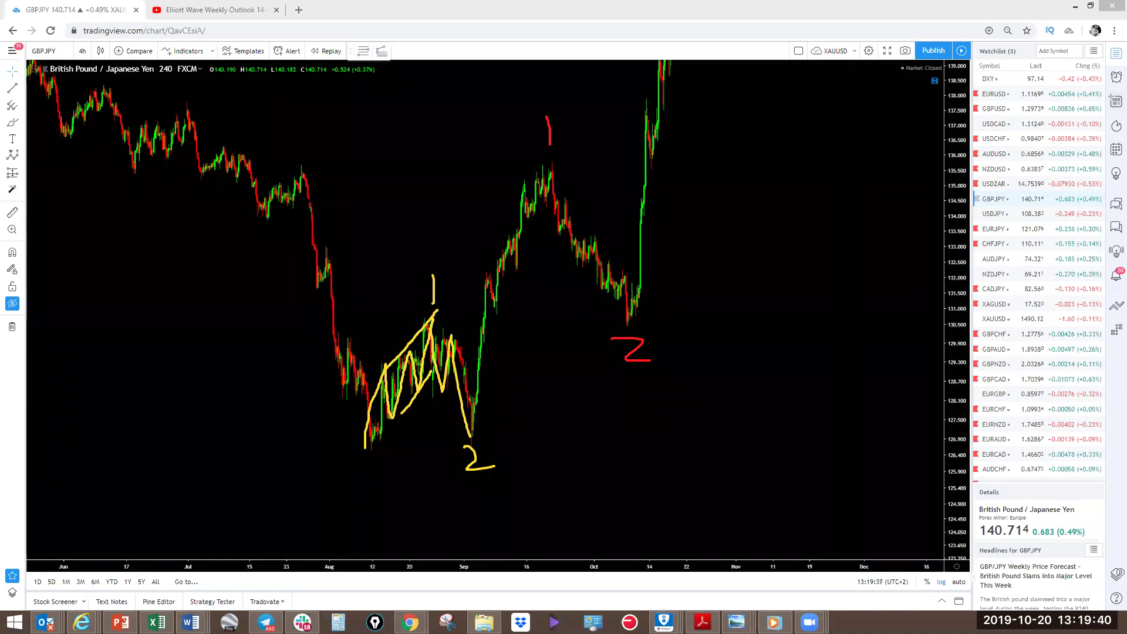
{"action": "left_click", "coordinate": [433, 355]}
Trace the August rise and fall in yellow and the September rally with its October pullback in red
{"action": "scroll", "coordinate": [578, 370], "scroll_direction": "down", "scroll_amount": 8}
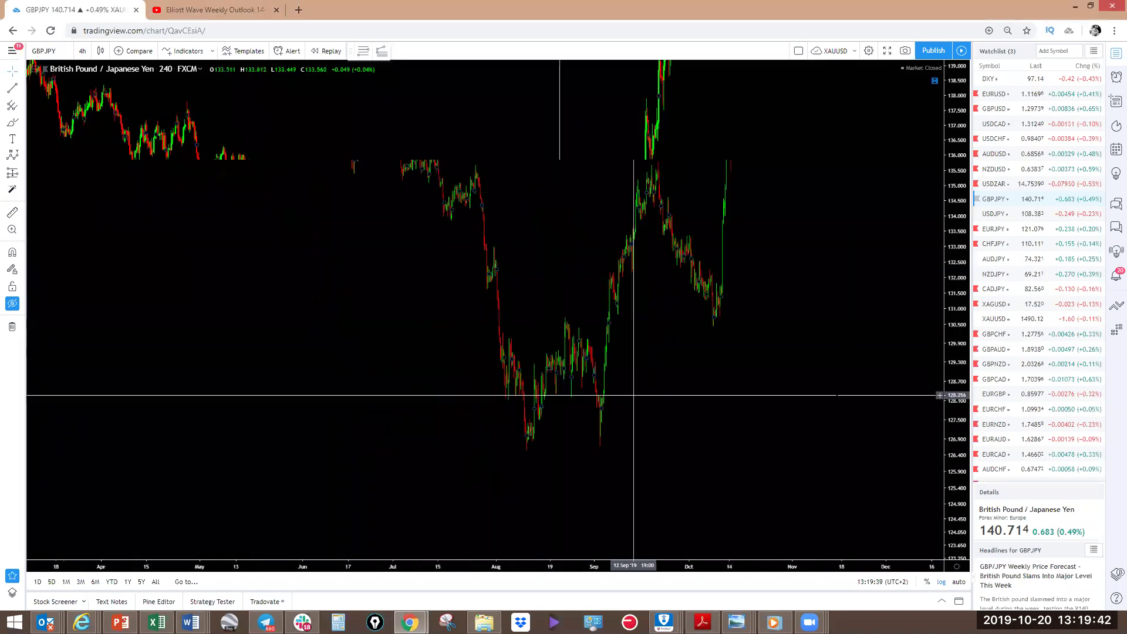
{"action": "left_click_drag", "start_coordinate": [957, 203], "coordinate": [957, 375]}
{"action": "left_click_drag", "start_coordinate": [867, 385], "coordinate": [584, 468]}
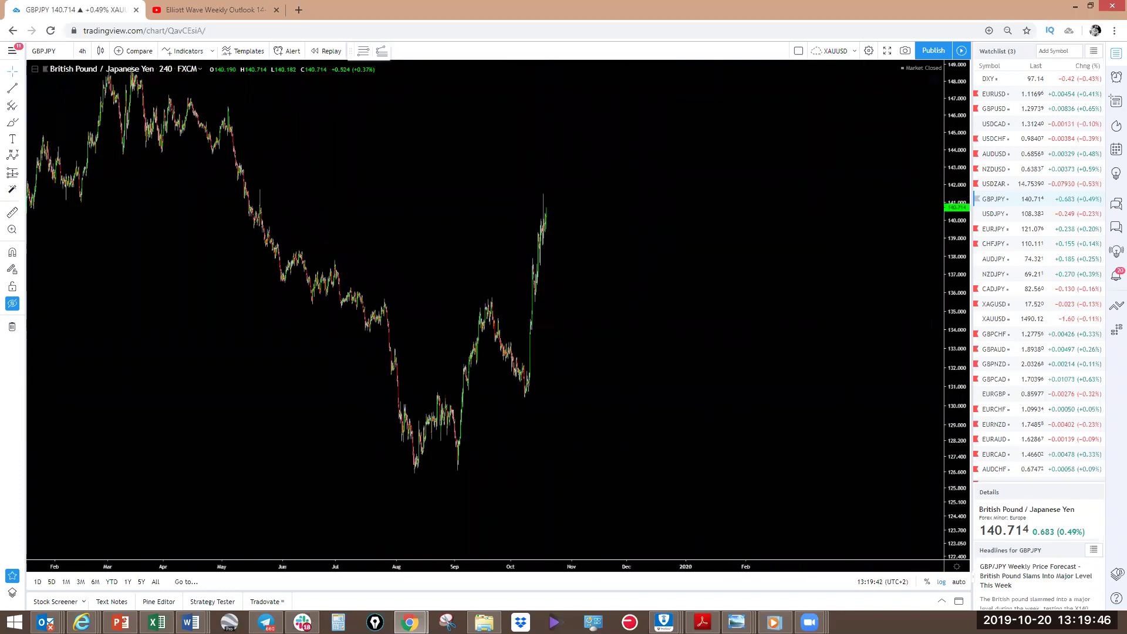
{"action": "mouse_move", "coordinate": [410, 471]}
{"action": "left_mouse_down"}
{"action": "mouse_move", "coordinate": [418, 454]}
{"action": "mouse_move", "coordinate": [451, 457]}
{"action": "left_mouse_up"}
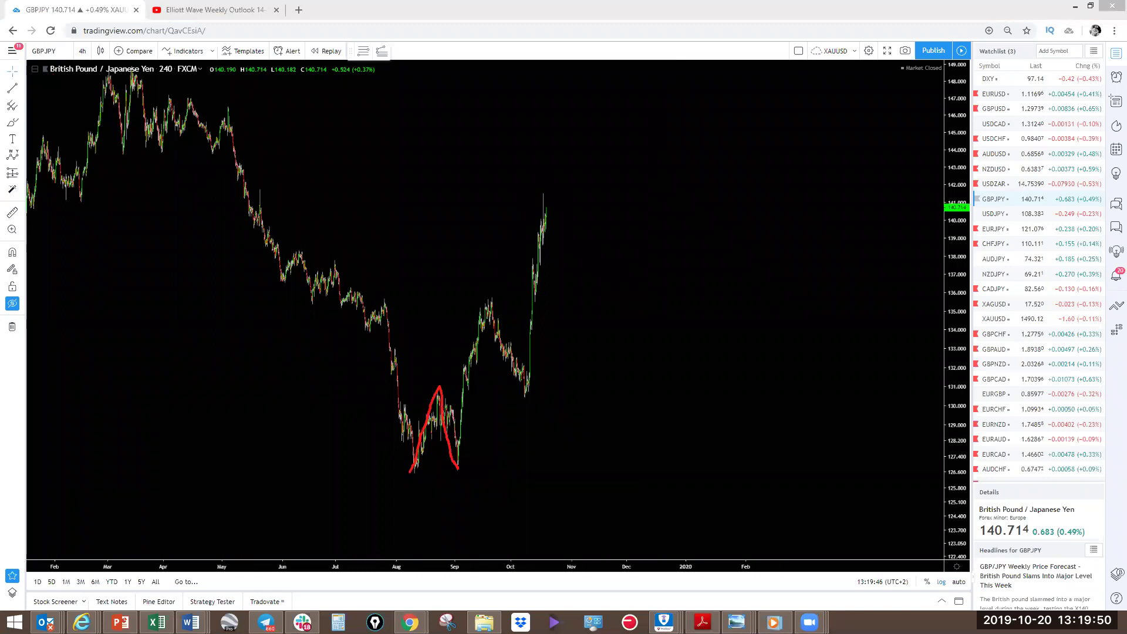
{"action": "key", "text": "Escape"}
{"action": "mouse_move", "coordinate": [413, 473]}
{"action": "left_mouse_down"}
{"action": "mouse_move", "coordinate": [438, 391]}
{"action": "mouse_move", "coordinate": [457, 468]}
{"action": "left_mouse_up"}
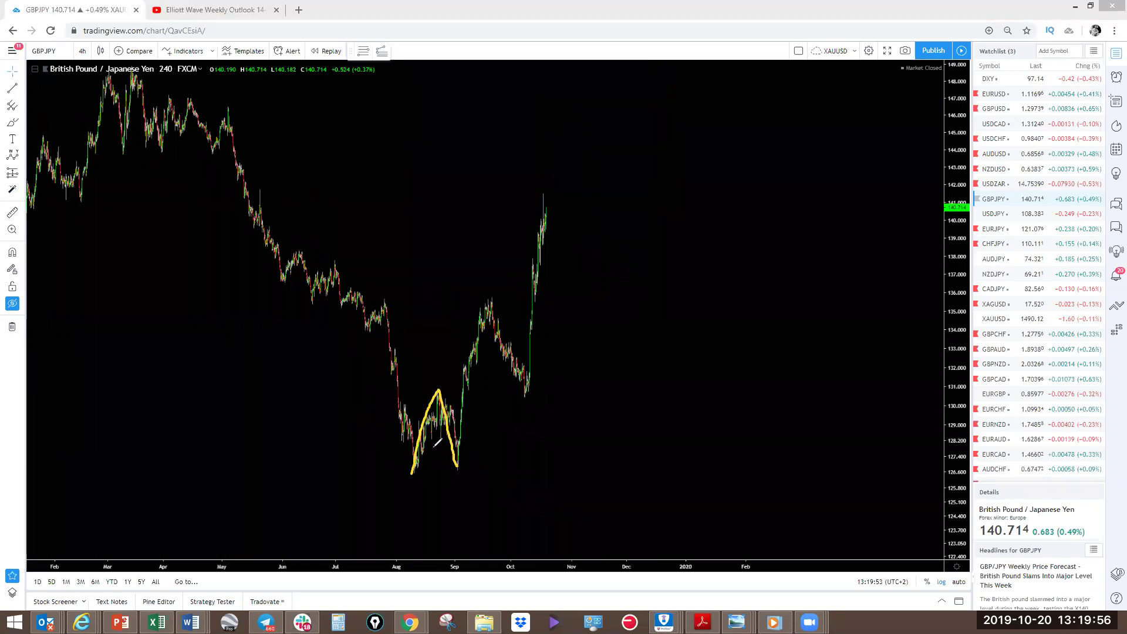
{"action": "mouse_move", "coordinate": [456, 470]}
{"action": "left_mouse_down"}
{"action": "mouse_move", "coordinate": [498, 310]}
{"action": "mouse_move", "coordinate": [527, 392]}
{"action": "left_mouse_up"}
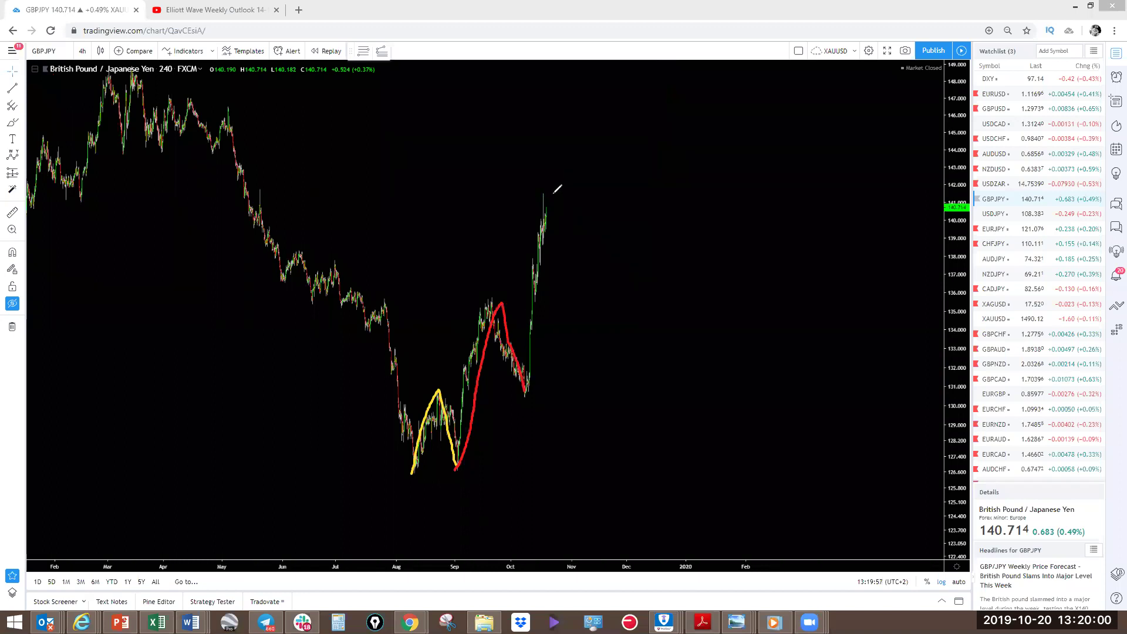
Project the red rally via about 144 to 146, add a yellow pullback and final rise, and label the yellow waves 1 to 5
{"action": "mouse_move", "coordinate": [573, 141]}
{"action": "left_mouse_down"}
{"action": "mouse_move", "coordinate": [591, 203]}
{"action": "mouse_move", "coordinate": [626, 118]}
{"action": "left_mouse_up"}
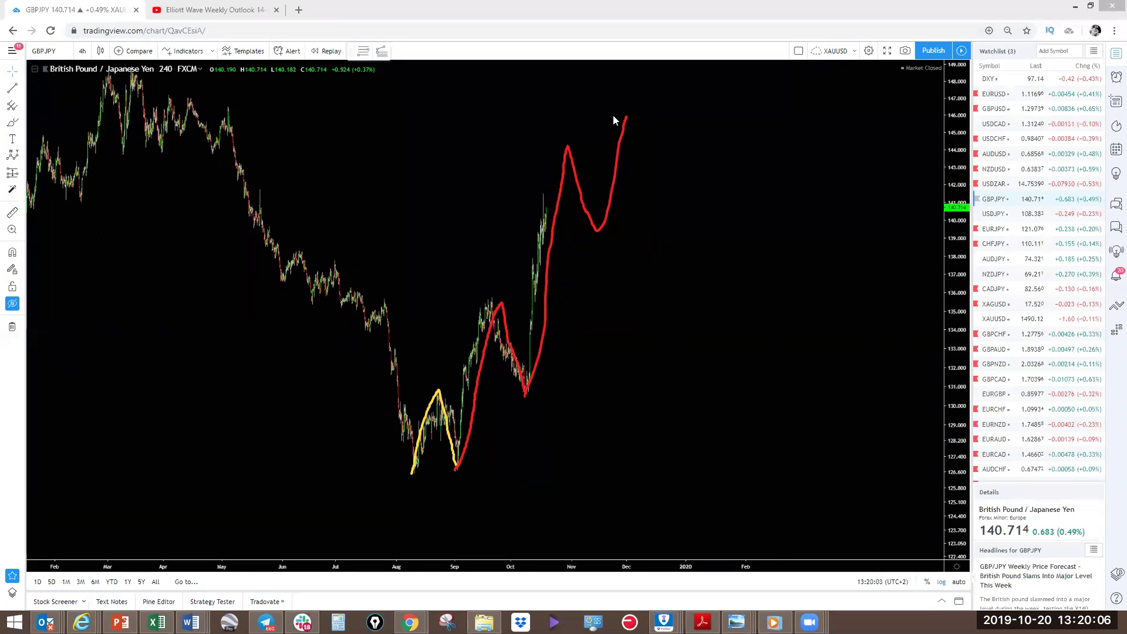
{"action": "mouse_move", "coordinate": [628, 110]}
{"action": "left_mouse_down"}
{"action": "mouse_move", "coordinate": [675, 154]}
{"action": "mouse_move", "coordinate": [709, 61]}
{"action": "left_mouse_up"}
{"action": "left_click_drag", "start_coordinate": [435, 342], "coordinate": [438, 370]}
{"action": "left_click_drag", "start_coordinate": [448, 482], "coordinate": [474, 497]}
{"action": "mouse_move", "coordinate": [603, 73]}
{"action": "left_mouse_down"}
{"action": "mouse_move", "coordinate": [621, 76]}
{"action": "mouse_move", "coordinate": [618, 94]}
{"action": "left_mouse_up"}
{"action": "mouse_move", "coordinate": [674, 191]}
{"action": "left_mouse_down"}
{"action": "mouse_move", "coordinate": [687, 201]}
{"action": "mouse_move", "coordinate": [679, 212]}
{"action": "left_mouse_up"}
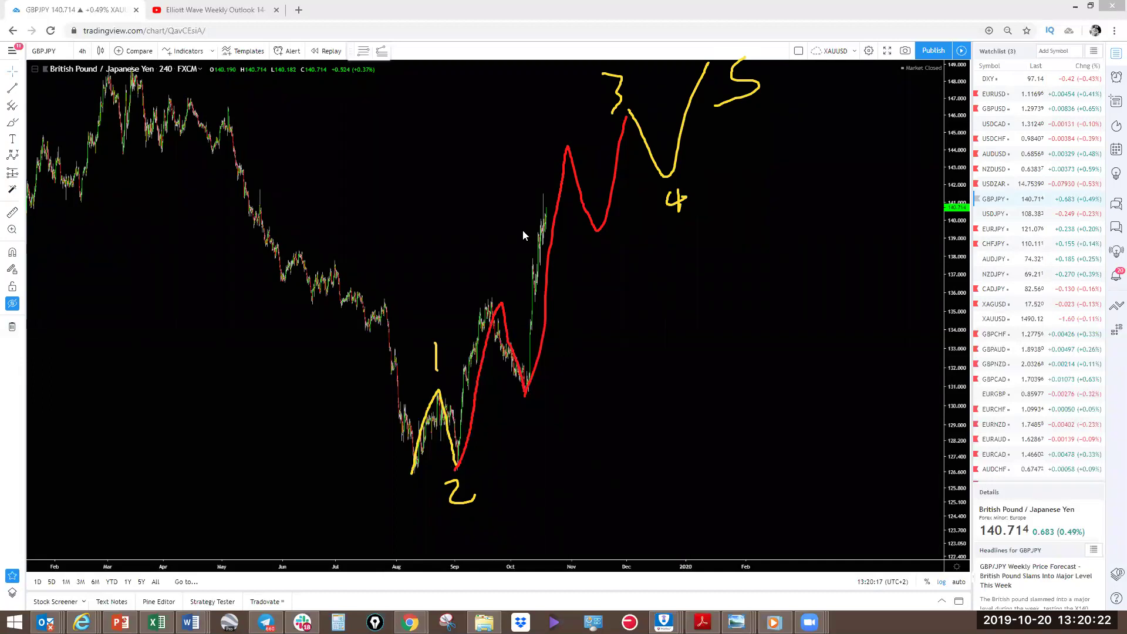
Label the red subwaves inside wave 3 from 1 to 5, and clear the whole sketch
{"action": "left_click_drag", "start_coordinate": [494, 260], "coordinate": [495, 280]}
{"action": "left_click_drag", "start_coordinate": [515, 402], "coordinate": [516, 414]}
{"action": "left_click_drag", "start_coordinate": [549, 121], "coordinate": [567, 132]}
{"action": "left_click_drag", "start_coordinate": [599, 249], "coordinate": [614, 257]}
{"action": "left_click_drag", "start_coordinate": [621, 122], "coordinate": [616, 138]}
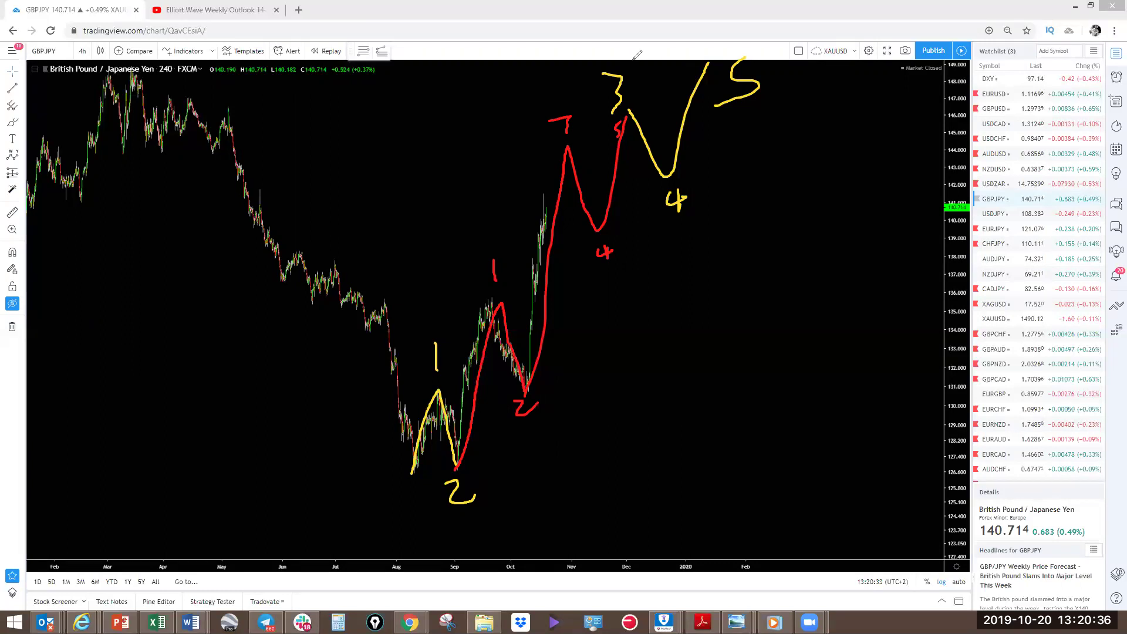
{"action": "key", "text": "Escape"}
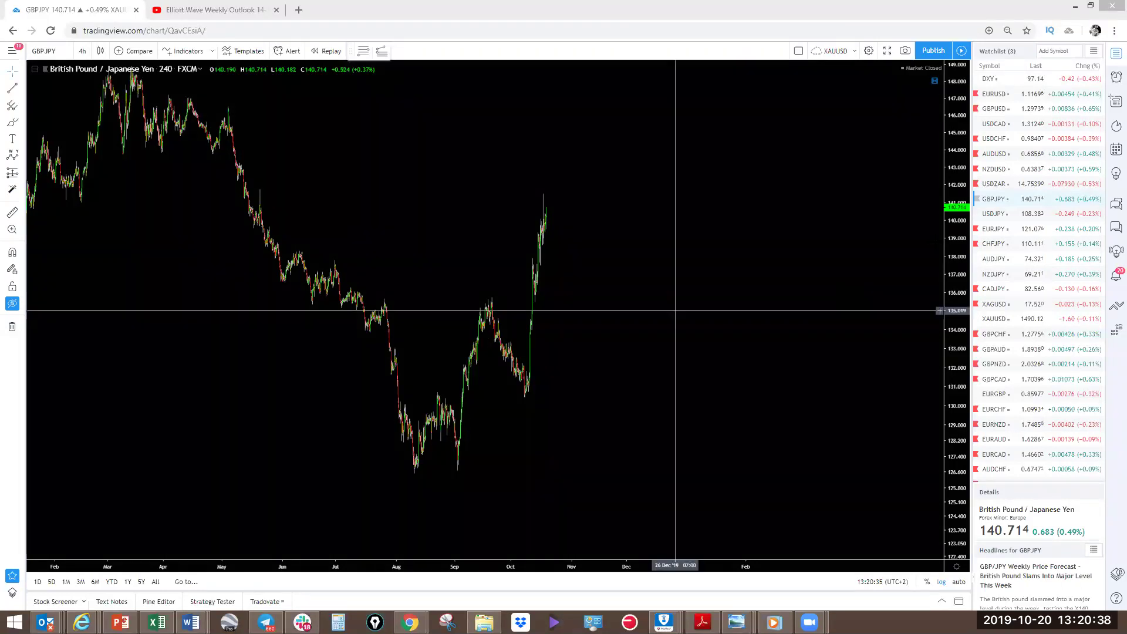
Sketch a small downward flag from GBPJPY's October high and a breakout rise to about 145.5
{"action": "left_click_drag", "start_coordinate": [952, 289], "coordinate": [952, 345]}
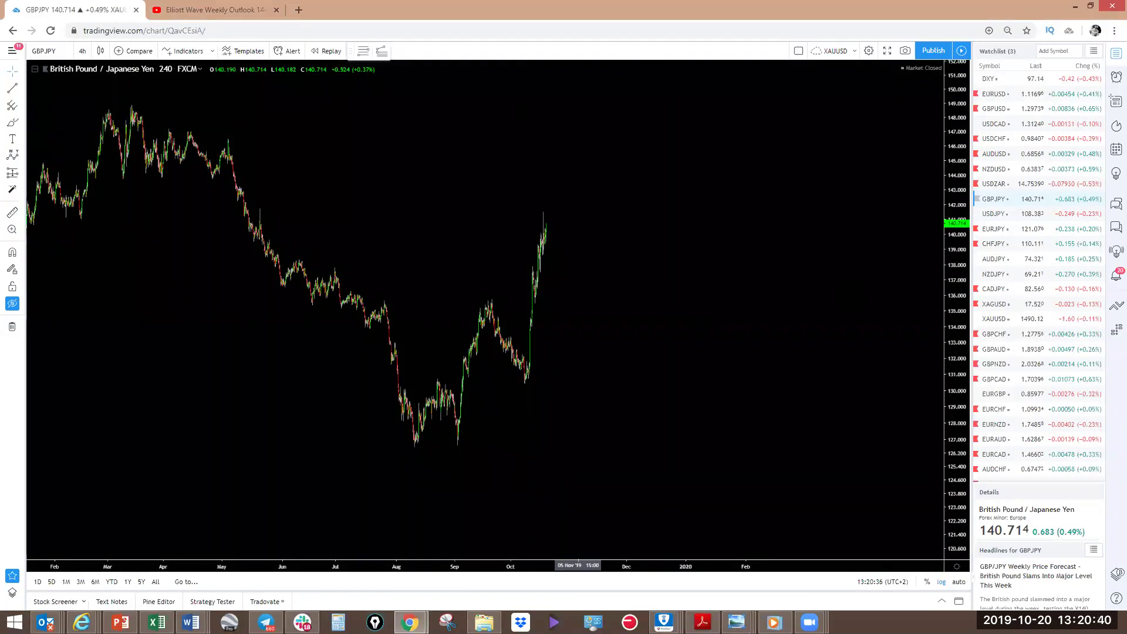
{"action": "mouse_move", "coordinate": [544, 214]}
{"action": "left_mouse_down"}
{"action": "mouse_move", "coordinate": [572, 241]}
{"action": "mouse_move", "coordinate": [556, 209]}
{"action": "mouse_move", "coordinate": [581, 231]}
{"action": "mouse_move", "coordinate": [582, 161]}
{"action": "left_mouse_up"}
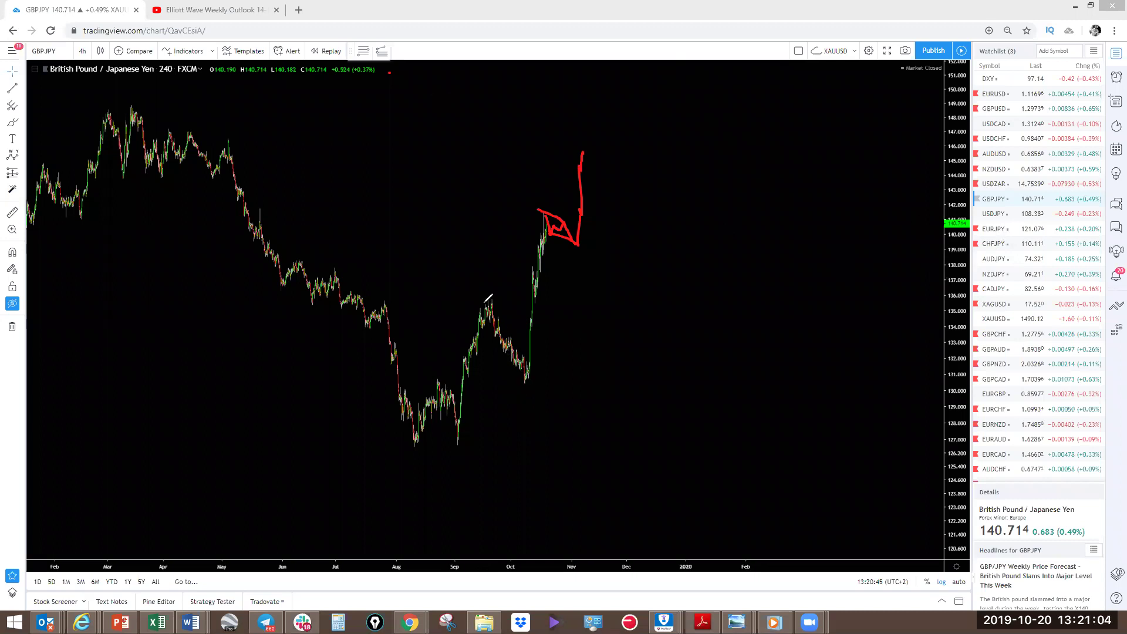
Trace the USDJPY rally from the August low with a projection to about 110.3, and switch to EURJPY
{"action": "key", "text": "space"}
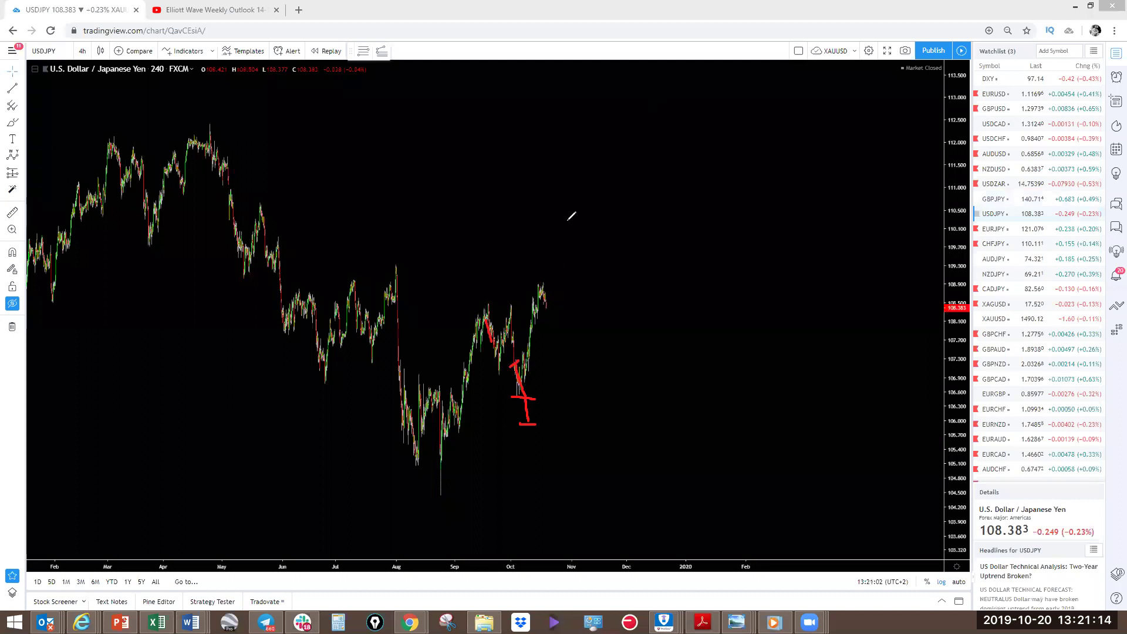
{"action": "mouse_move", "coordinate": [435, 476]}
{"action": "left_mouse_down"}
{"action": "mouse_move", "coordinate": [495, 305]}
{"action": "mouse_move", "coordinate": [510, 381]}
{"action": "mouse_move", "coordinate": [567, 220]}
{"action": "left_mouse_up"}
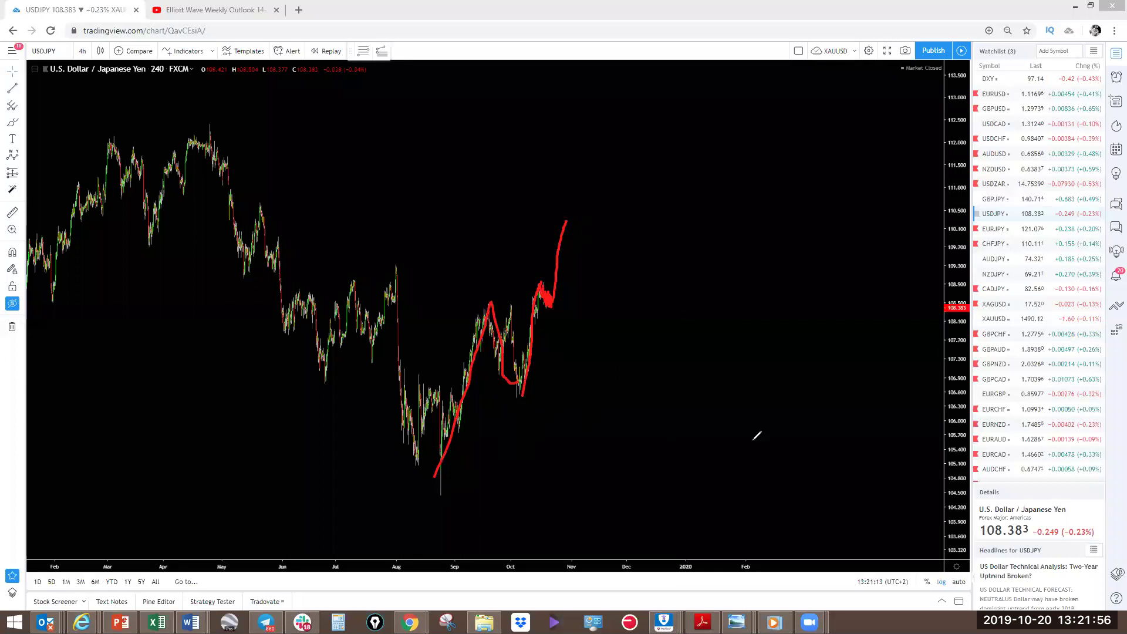
{"action": "key", "text": "Down"}
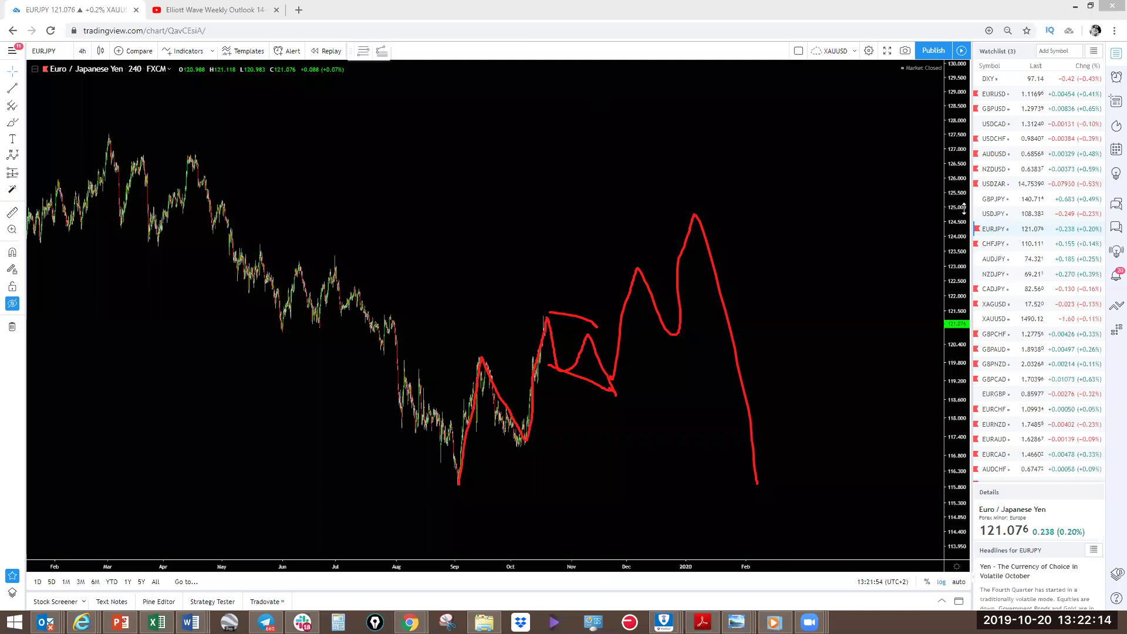
Switch to CHFJPY and set its chart to the 1-day timeframe
{"action": "left_click", "coordinate": [82, 51]}
{"action": "key", "text": "space"}
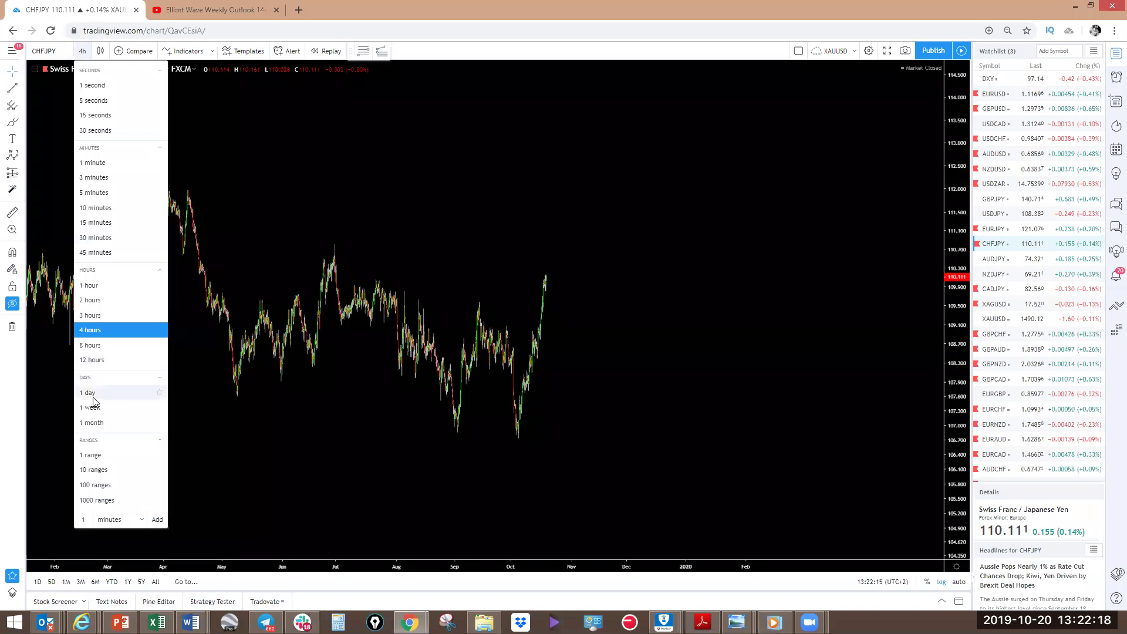
{"action": "left_click", "coordinate": [89, 393]}
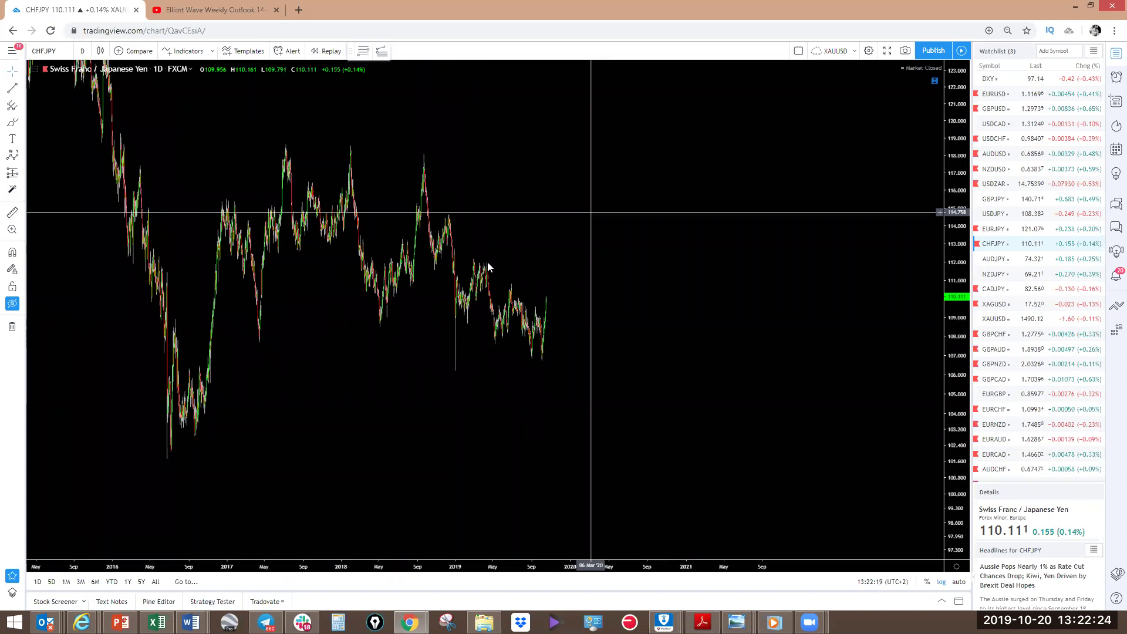
Sketch a line across from the spring-2019 high with a rise to about 112 meeting it, and clear the sketch
{"action": "mouse_move", "coordinate": [486, 261]}
{"action": "left_mouse_down"}
{"action": "mouse_move", "coordinate": [596, 272]}
{"action": "mouse_move", "coordinate": [549, 301]}
{"action": "mouse_move", "coordinate": [567, 263]}
{"action": "left_mouse_up"}
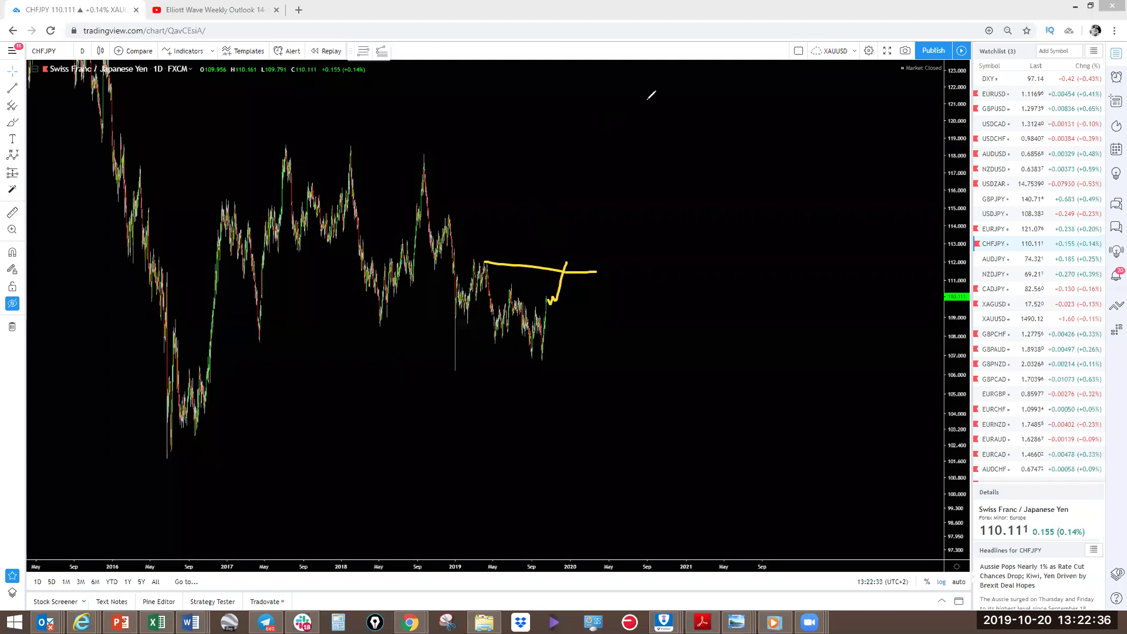
{"action": "key", "text": "Escape"}
Show the hidden wave-count drawings on the CHFJPY daily chart
{"action": "scroll", "coordinate": [699, 256], "scroll_direction": "up", "scroll_amount": 3}
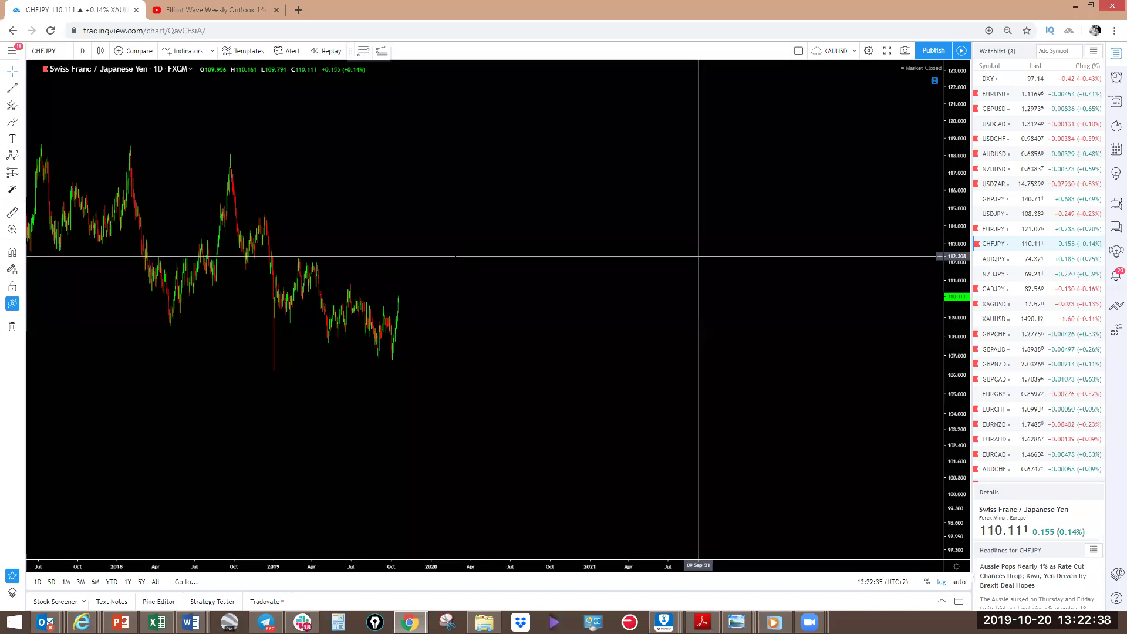
{"action": "scroll", "coordinate": [746, 303], "scroll_direction": "up", "scroll_amount": 5}
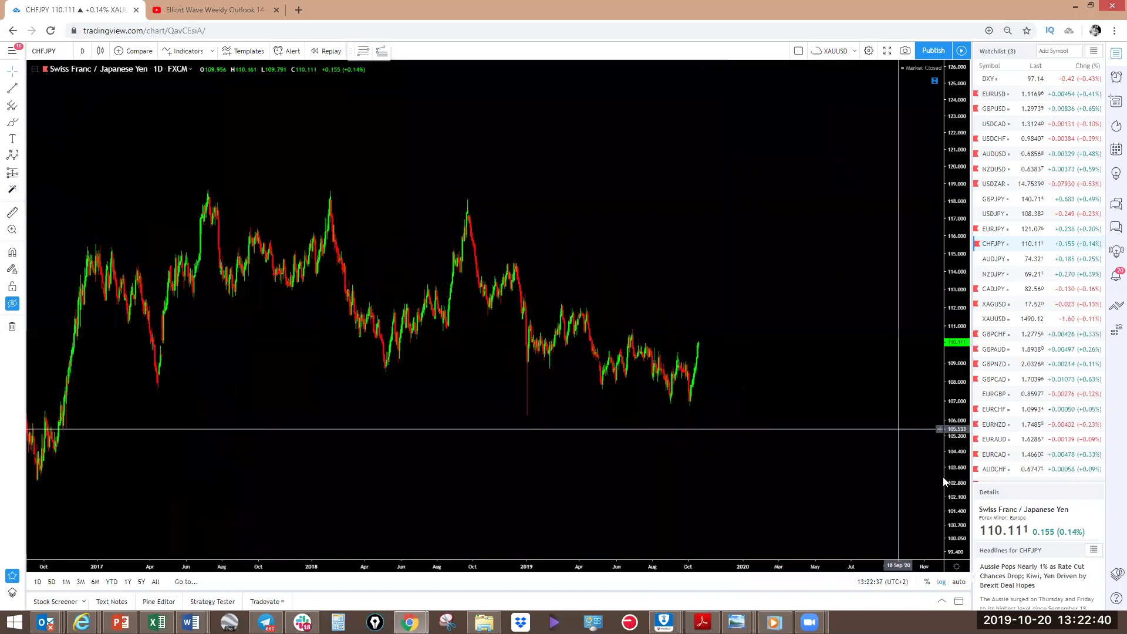
{"action": "left_click_drag", "start_coordinate": [958, 444], "coordinate": [958, 393]}
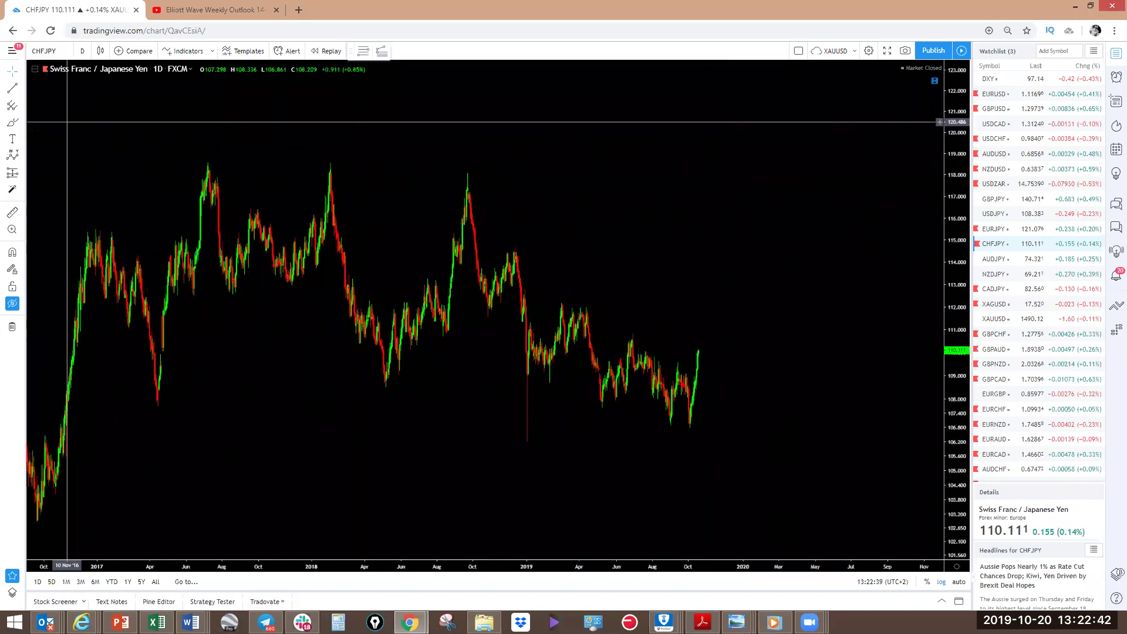
{"action": "left_click", "coordinate": [16, 306]}
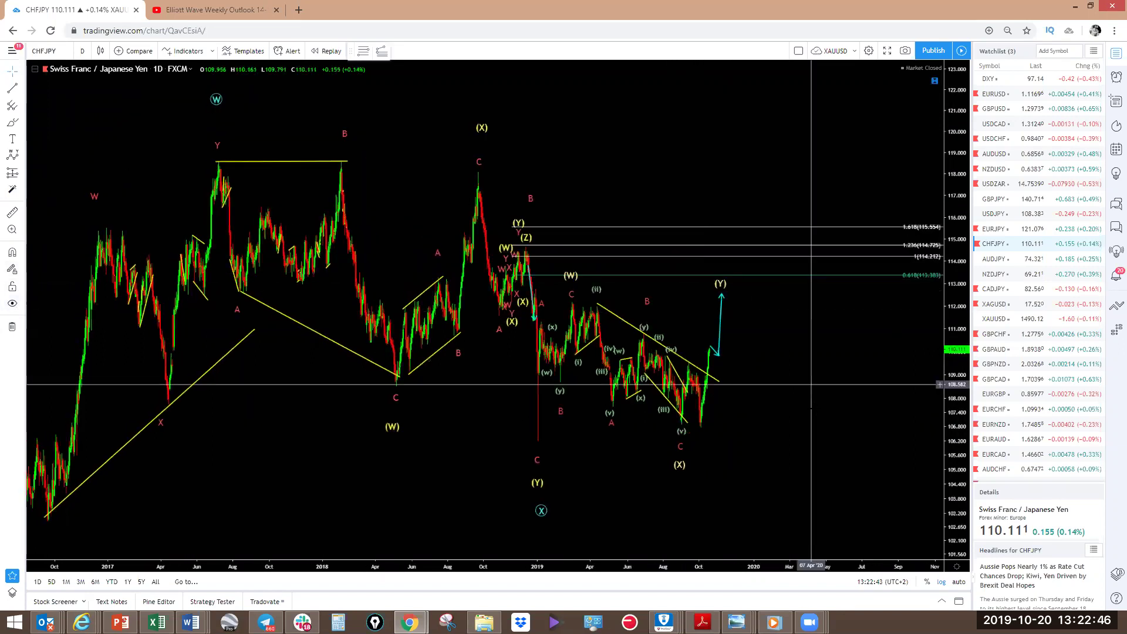
On the CHFJPY daily chart, sketch a short pause from the latest price followed by a rise to about 112.5, and clear the sketch
{"action": "scroll", "coordinate": [811, 405], "scroll_direction": "up", "scroll_amount": 8}
{"action": "left_click_drag", "start_coordinate": [614, 415], "coordinate": [853, 370]}
{"action": "left_click_drag", "start_coordinate": [952, 440], "coordinate": [954, 377]}
{"action": "scroll", "coordinate": [802, 421], "scroll_direction": "up", "scroll_amount": 2}
{"action": "left_click_drag", "start_coordinate": [672, 392], "coordinate": [752, 418]}
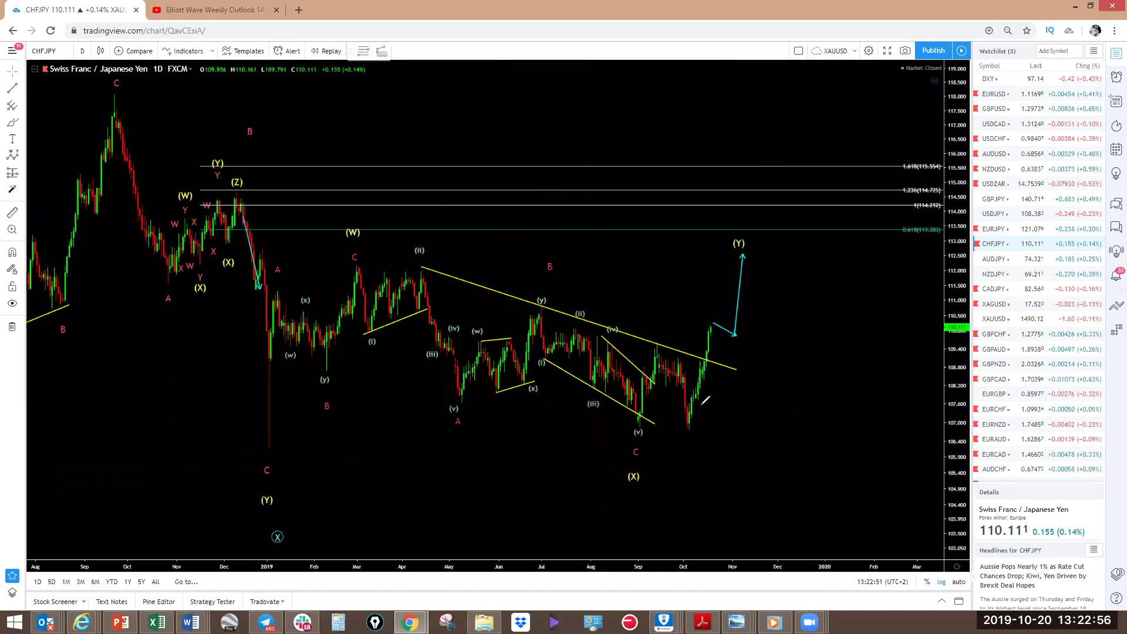
{"action": "mouse_move", "coordinate": [711, 327]}
{"action": "left_mouse_down"}
{"action": "mouse_move", "coordinate": [727, 328]}
{"action": "mouse_move", "coordinate": [742, 256]}
{"action": "left_mouse_up"}
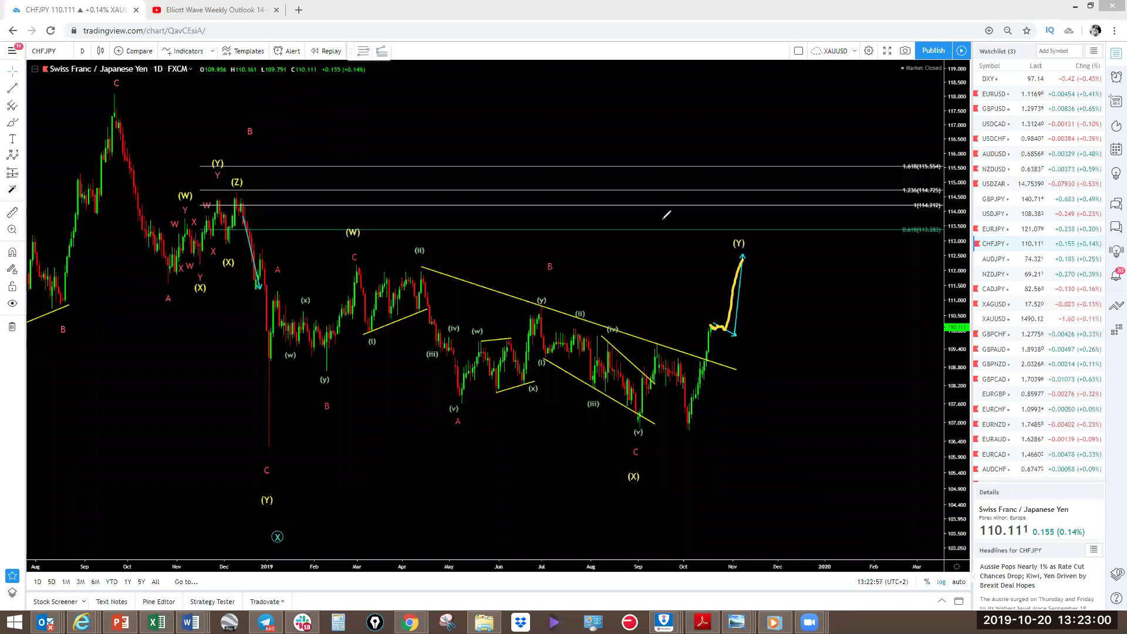
{"action": "key", "text": "Delete"}
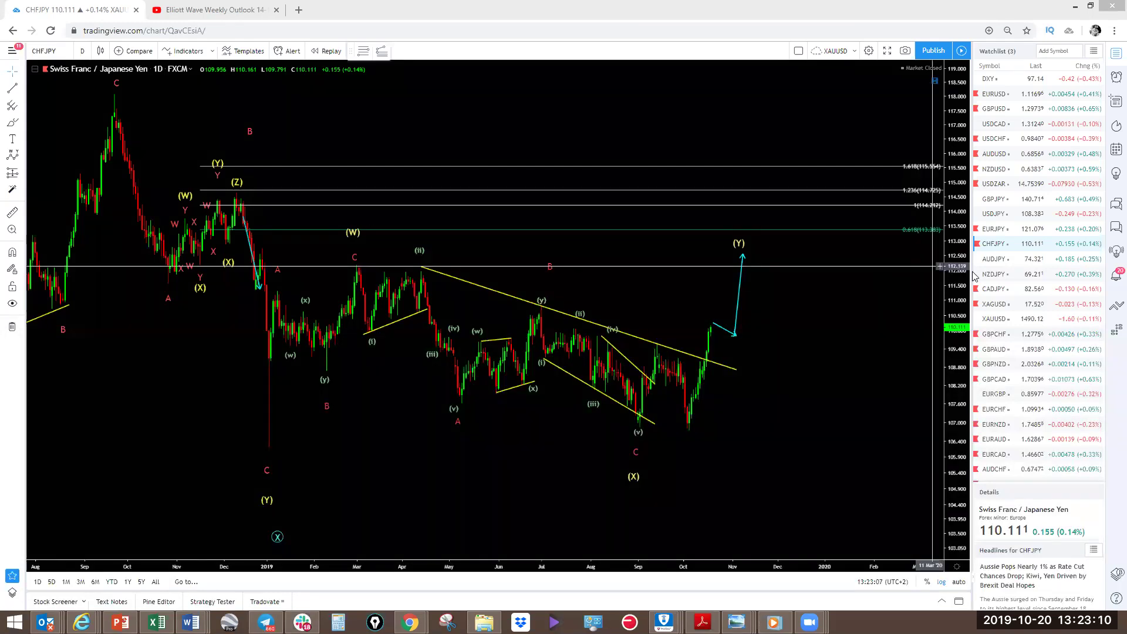
Switch to AUDJPY, trace its rally from the August low with a projection to about 76.7, and clear the sketches
{"action": "left_click", "coordinate": [1001, 261]}
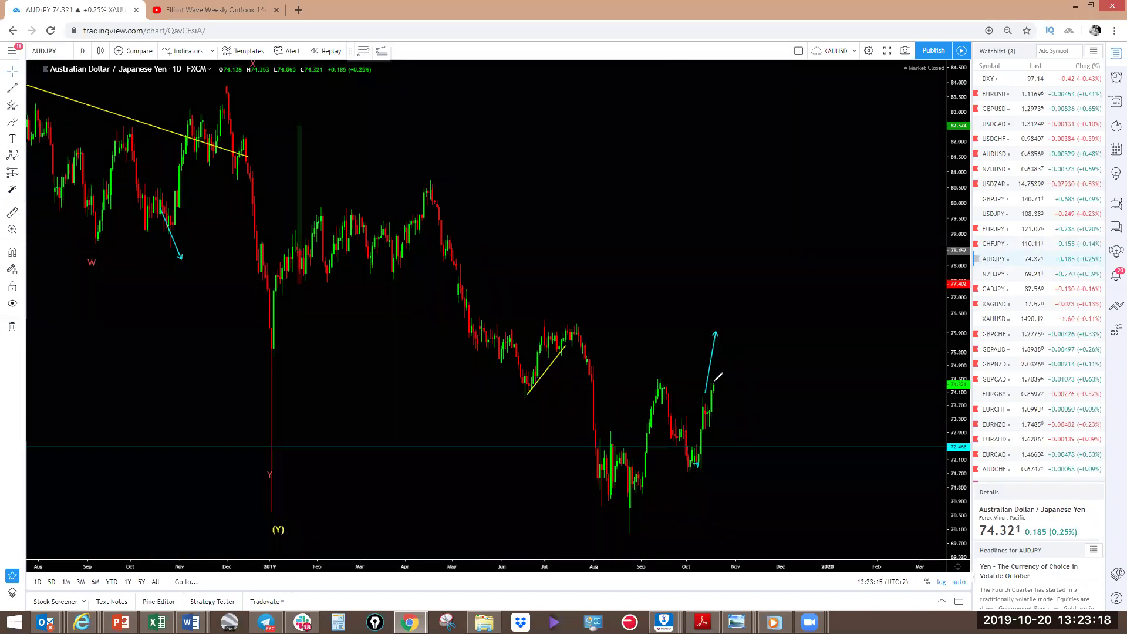
{"action": "left_click_drag", "start_coordinate": [712, 385], "coordinate": [723, 325]}
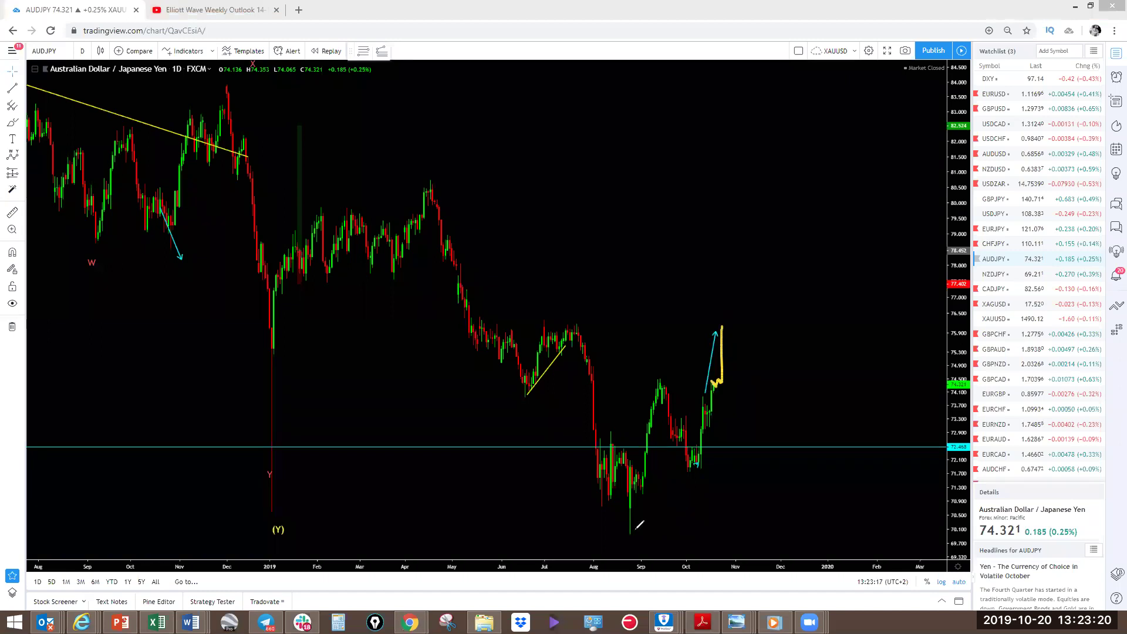
{"action": "mouse_move", "coordinate": [631, 531]}
{"action": "left_mouse_down"}
{"action": "mouse_move", "coordinate": [708, 416]}
{"action": "mouse_move", "coordinate": [732, 307]}
{"action": "left_mouse_up"}
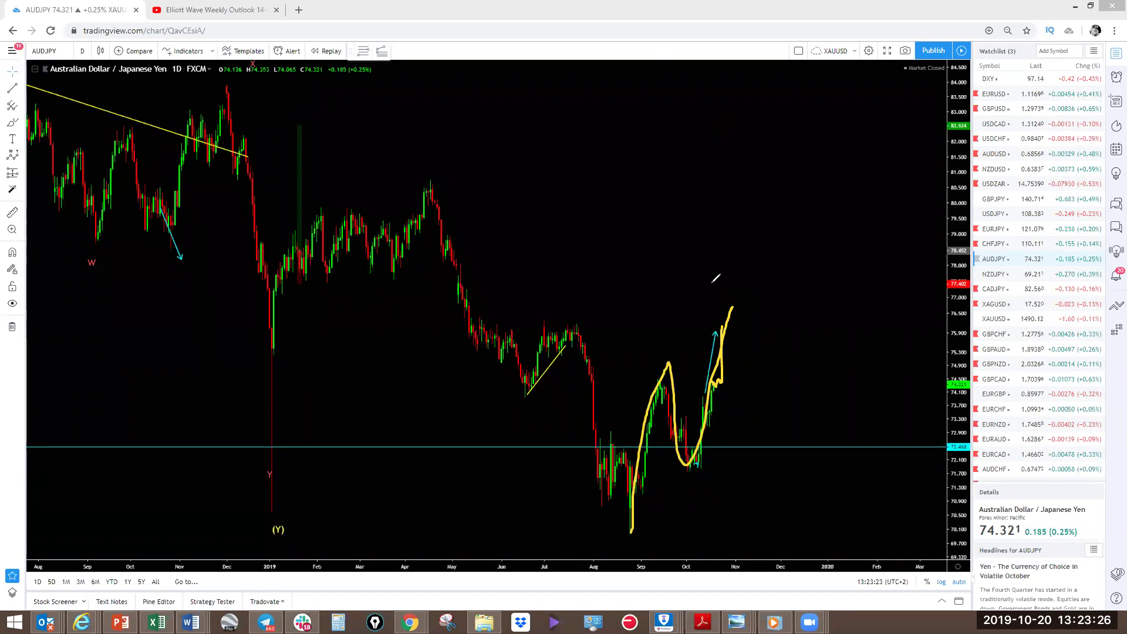
{"action": "key", "text": "ctrl+z"}
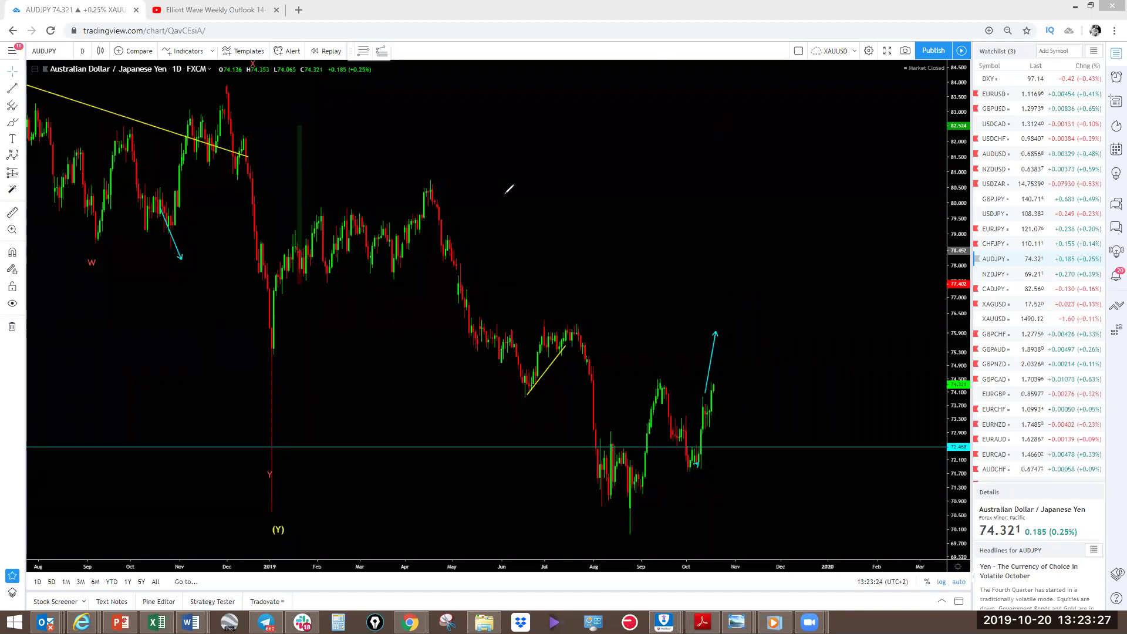
Set the AUDJPY chart to 4 hours, sketch a brief consolidation followed by a rise to about 75, and clear the sketch
{"action": "left_click", "coordinate": [82, 52]}
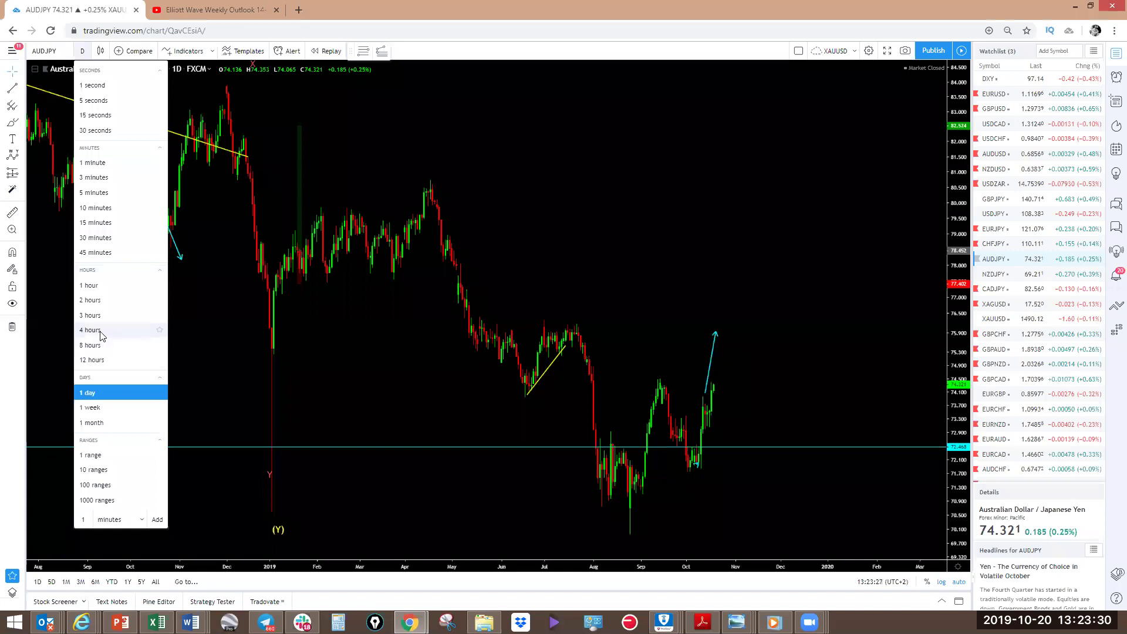
{"action": "left_click", "coordinate": [103, 341]}
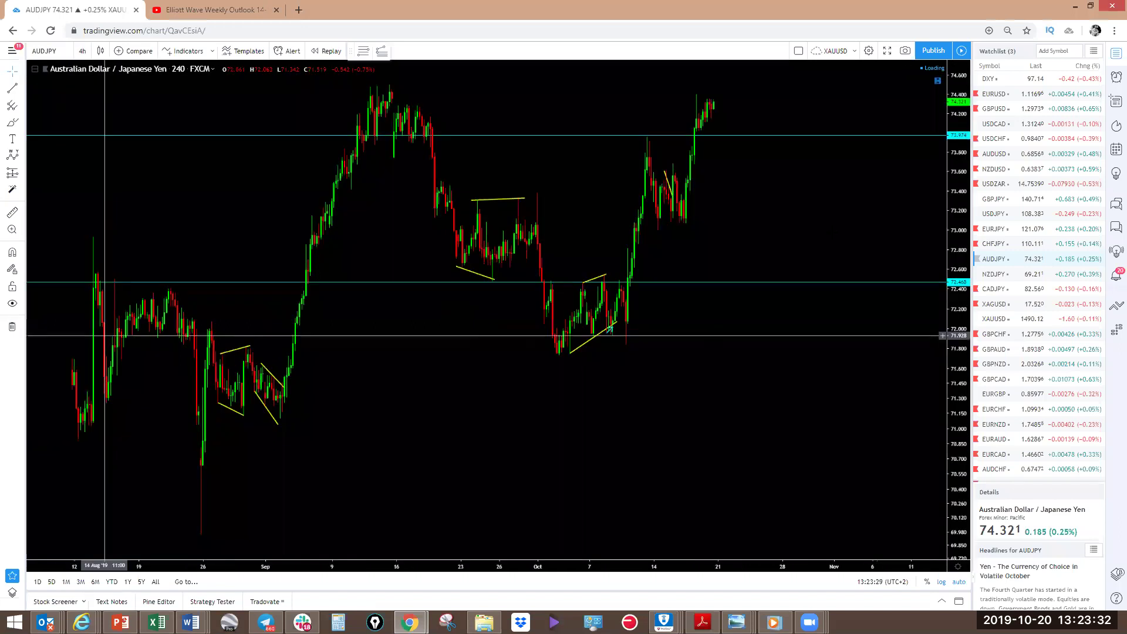
{"action": "left_click_drag", "start_coordinate": [848, 276], "coordinate": [834, 303]}
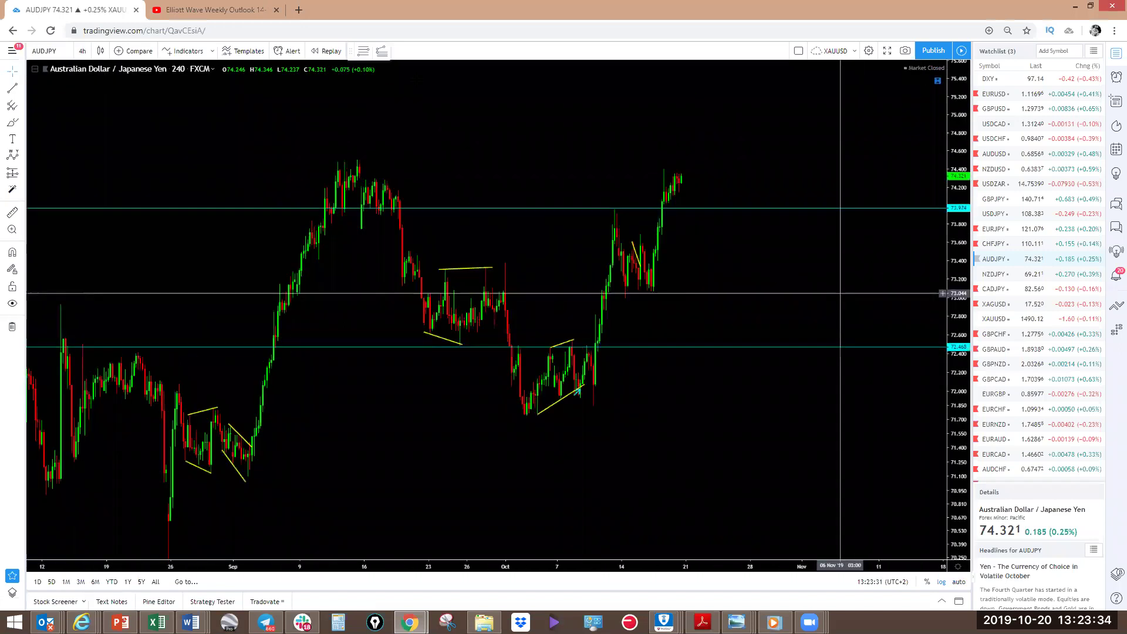
{"action": "mouse_move", "coordinate": [668, 198]}
{"action": "left_mouse_down"}
{"action": "mouse_move", "coordinate": [685, 188]}
{"action": "mouse_move", "coordinate": [685, 210]}
{"action": "mouse_move", "coordinate": [694, 125]}
{"action": "left_mouse_up"}
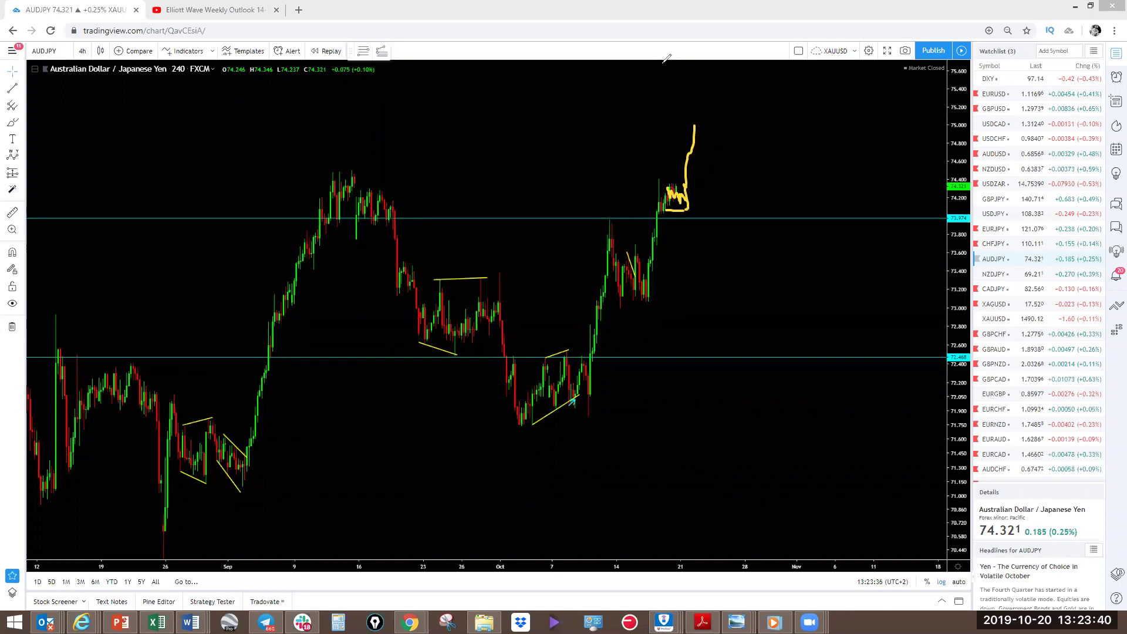
{"action": "key", "text": "Escape"}
Switch to NZDJPY and trace its swings from the August low, with a small pullback and a projected rise to about 70.3
{"action": "left_click", "coordinate": [996, 278]}
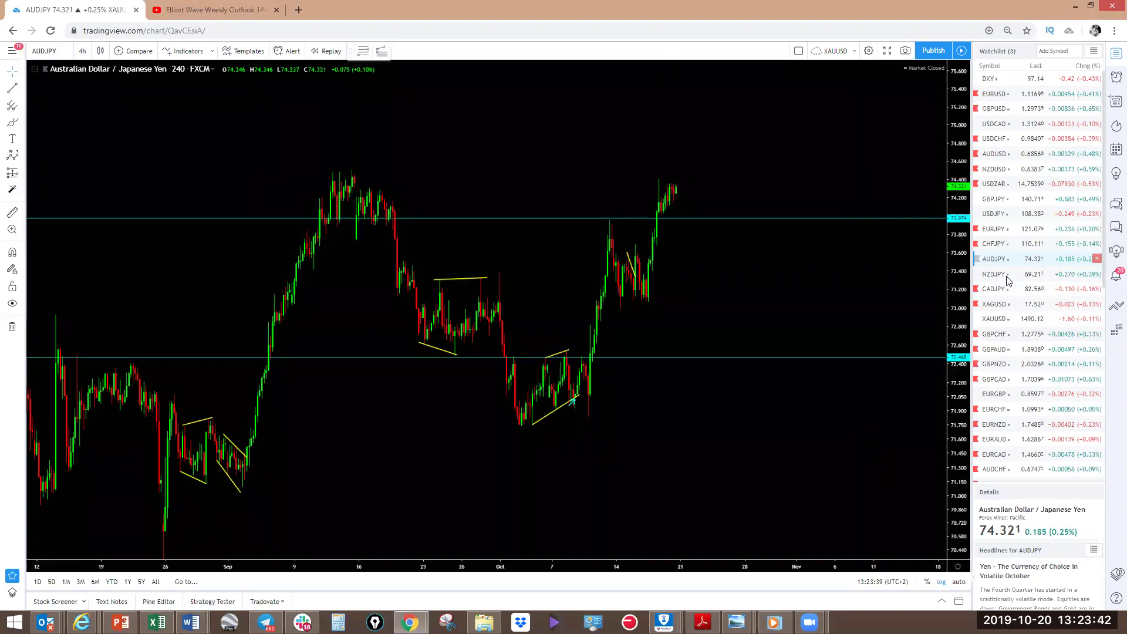
{"action": "left_click", "coordinate": [1006, 276]}
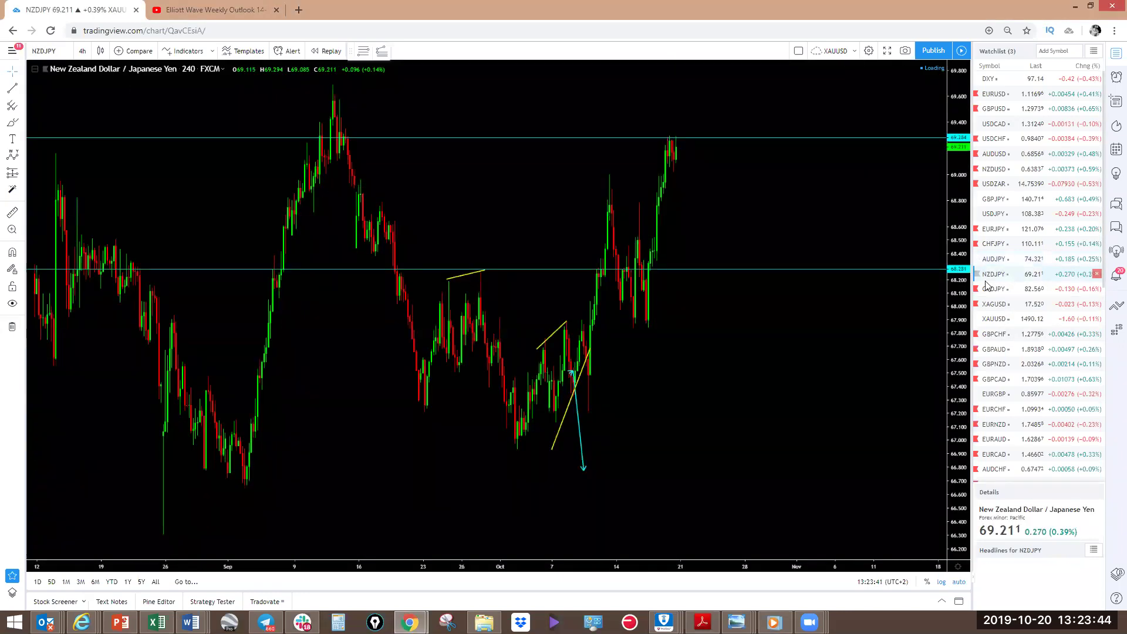
{"action": "scroll", "coordinate": [518, 302], "scroll_direction": "down", "scroll_amount": 3}
{"action": "scroll", "coordinate": [518, 303], "scroll_direction": "down", "scroll_amount": 5}
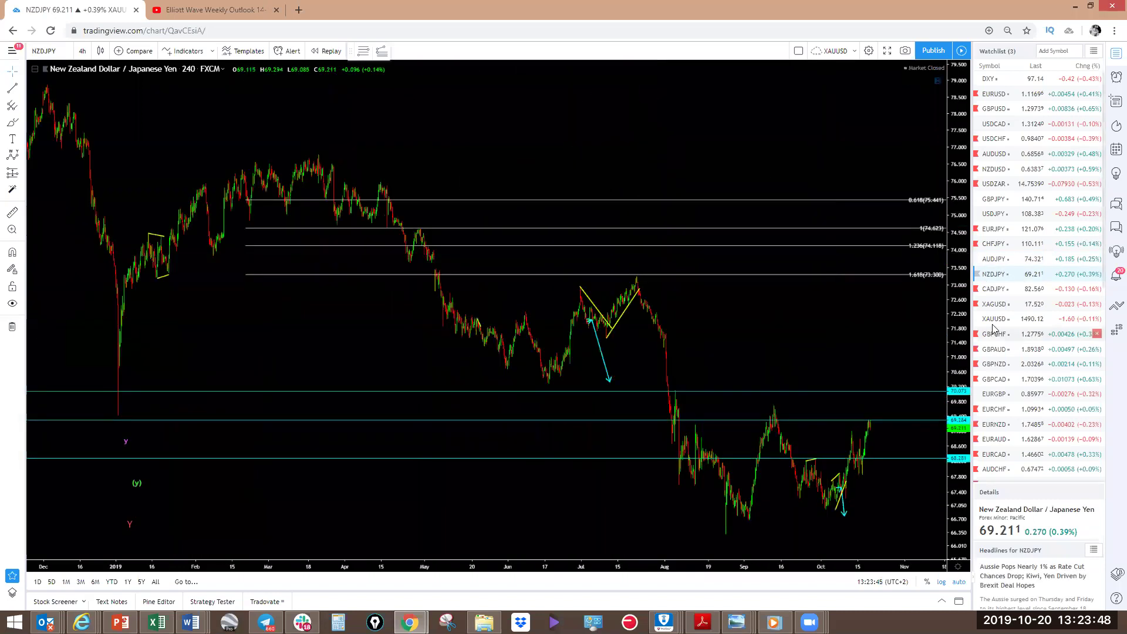
{"action": "left_click_drag", "start_coordinate": [681, 336], "coordinate": [580, 257]}
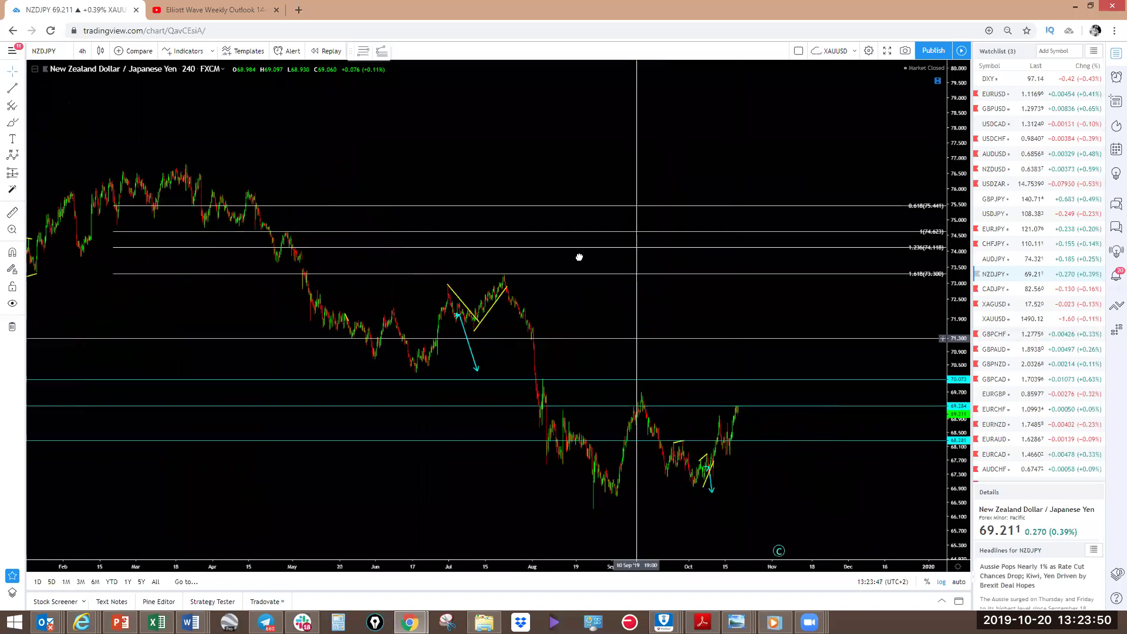
{"action": "mouse_move", "coordinate": [553, 499]}
{"action": "left_mouse_down"}
{"action": "mouse_move", "coordinate": [608, 401]}
{"action": "mouse_move", "coordinate": [659, 471]}
{"action": "mouse_move", "coordinate": [682, 402]}
{"action": "mouse_move", "coordinate": [696, 404]}
{"action": "mouse_move", "coordinate": [696, 367]}
{"action": "mouse_move", "coordinate": [712, 361]}
{"action": "mouse_move", "coordinate": [694, 360]}
{"action": "left_mouse_up"}
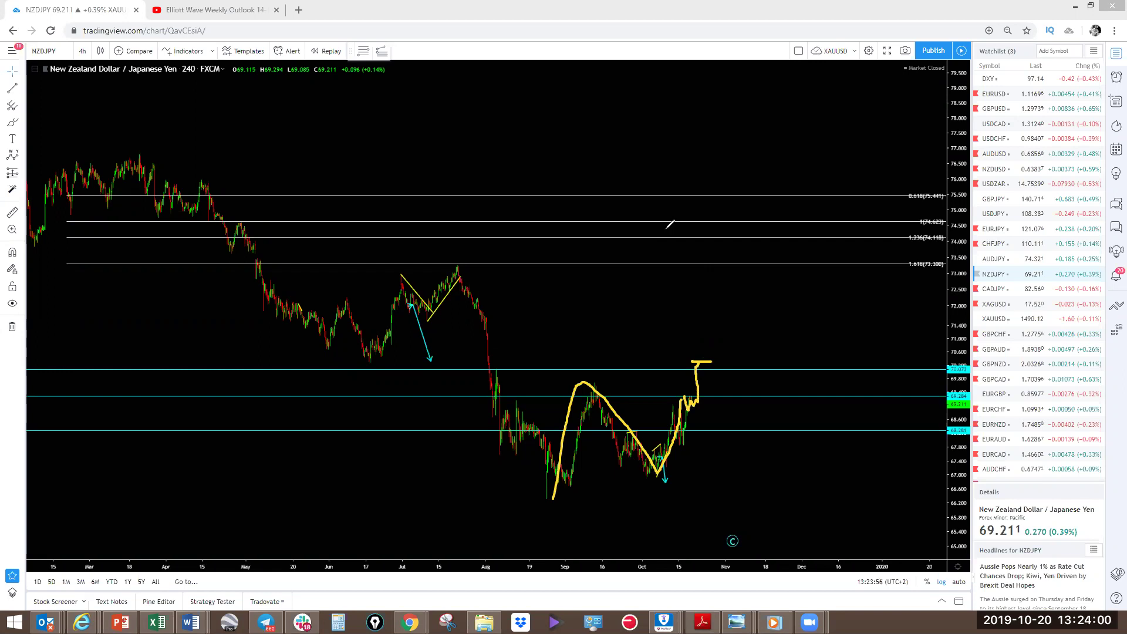
Switch to CADJPY, trace the rally from (X) to about 83.3 with a zigzag decline to about 81.1, and clear the sketch
{"action": "left_click", "coordinate": [995, 292]}
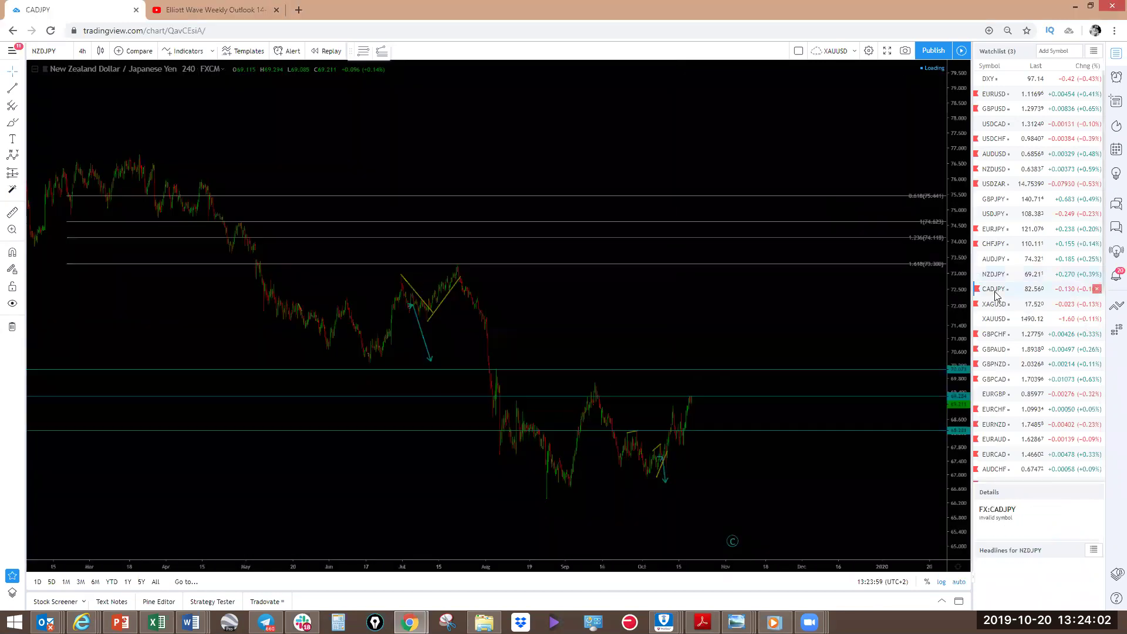
{"action": "scroll", "coordinate": [912, 295], "scroll_direction": "up", "scroll_amount": 3}
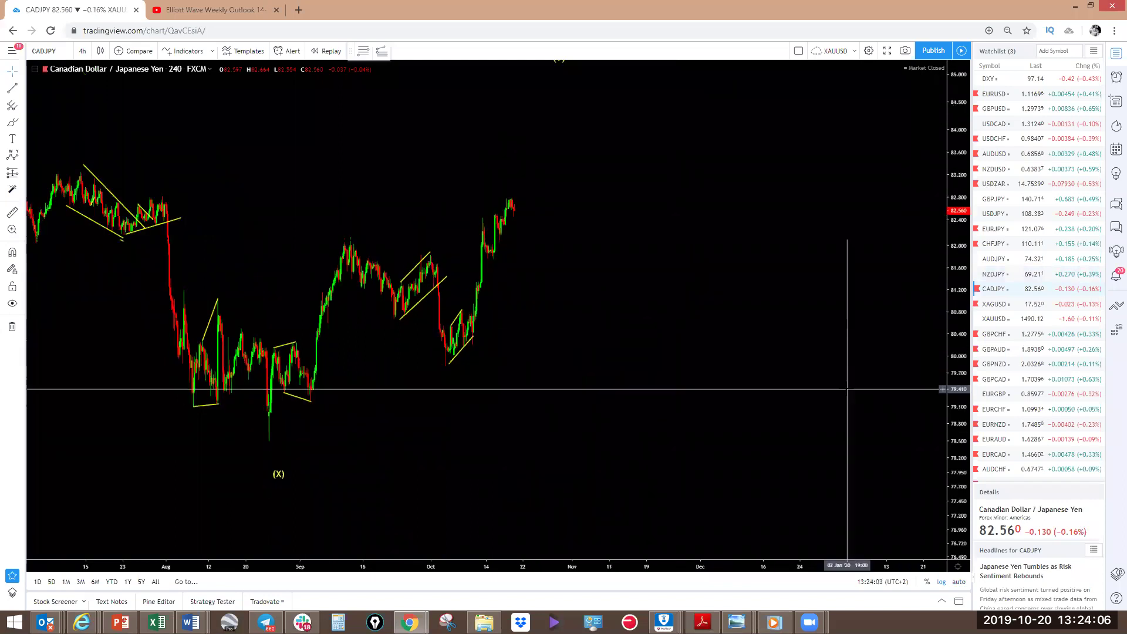
{"action": "scroll", "coordinate": [822, 351], "scroll_direction": "down", "scroll_amount": 3}
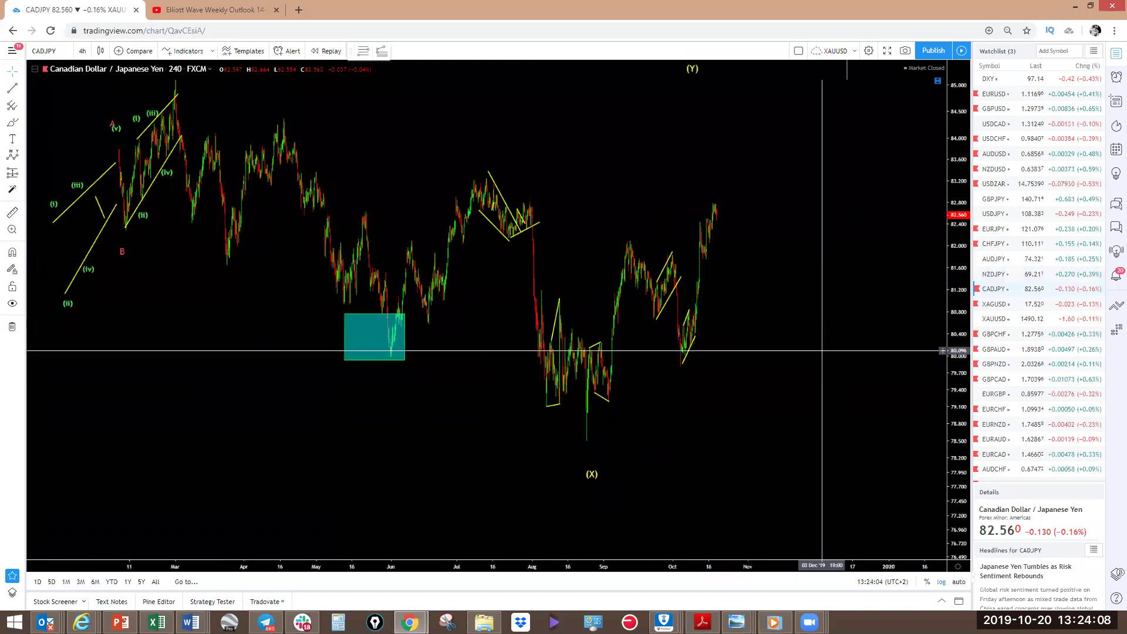
{"action": "mouse_move", "coordinate": [593, 437]}
{"action": "left_mouse_down"}
{"action": "mouse_move", "coordinate": [663, 314]}
{"action": "mouse_move", "coordinate": [694, 338]}
{"action": "left_mouse_up"}
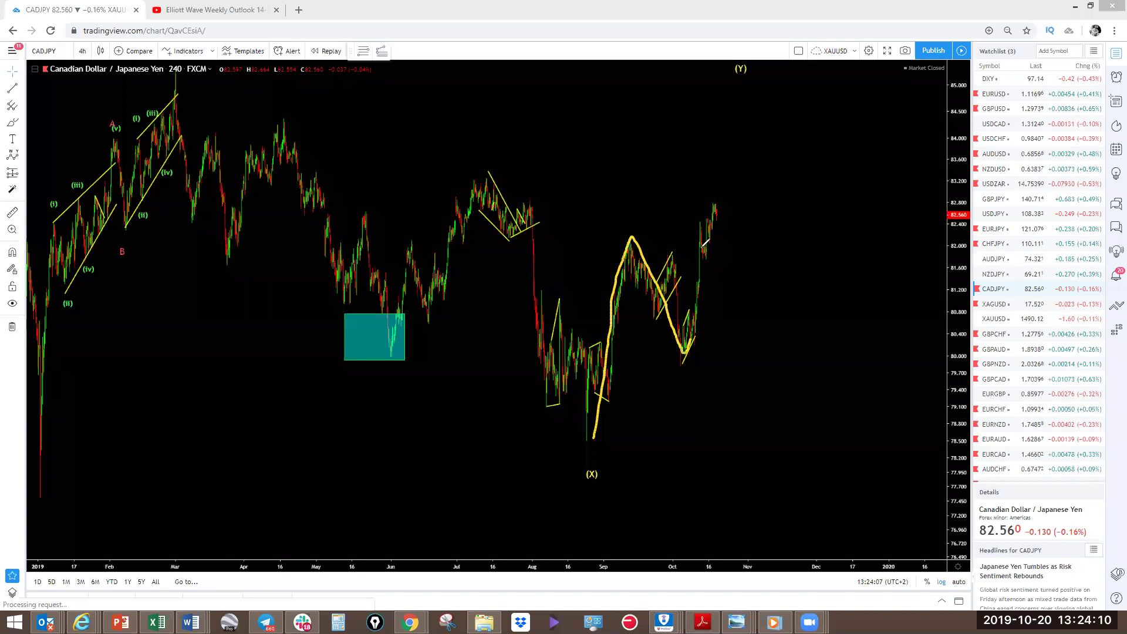
{"action": "left_click_drag", "start_coordinate": [719, 203], "coordinate": [717, 204]}
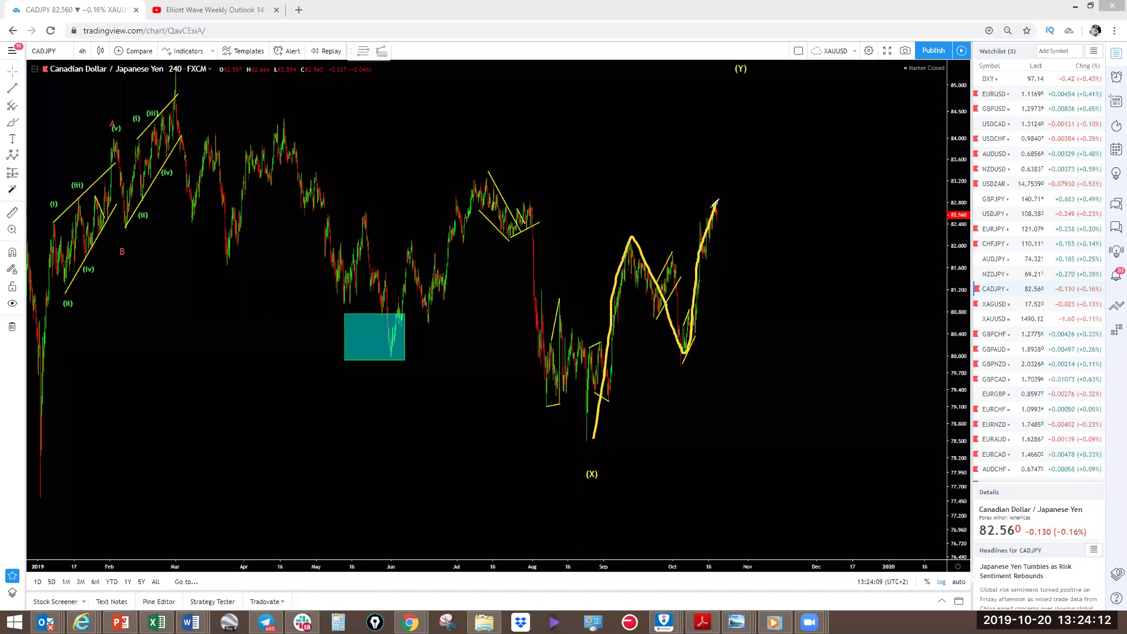
{"action": "mouse_move", "coordinate": [726, 195]}
{"action": "left_mouse_down"}
{"action": "mouse_move", "coordinate": [732, 175]}
{"action": "mouse_move", "coordinate": [752, 260]}
{"action": "mouse_move", "coordinate": [783, 298]}
{"action": "left_mouse_up"}
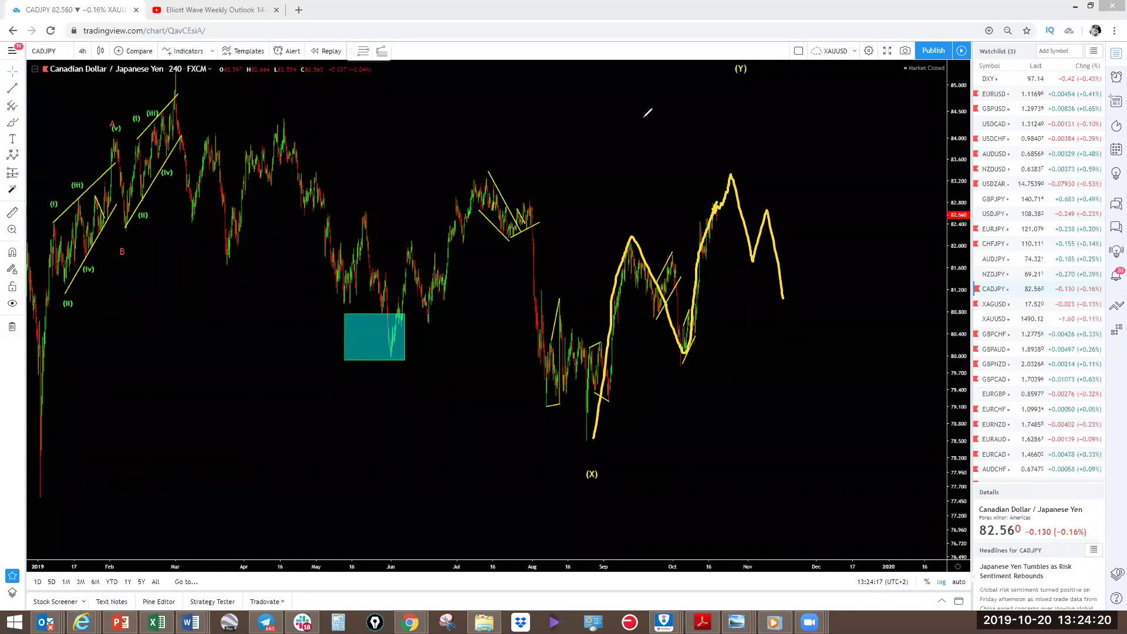
{"action": "key", "text": "Escape"}
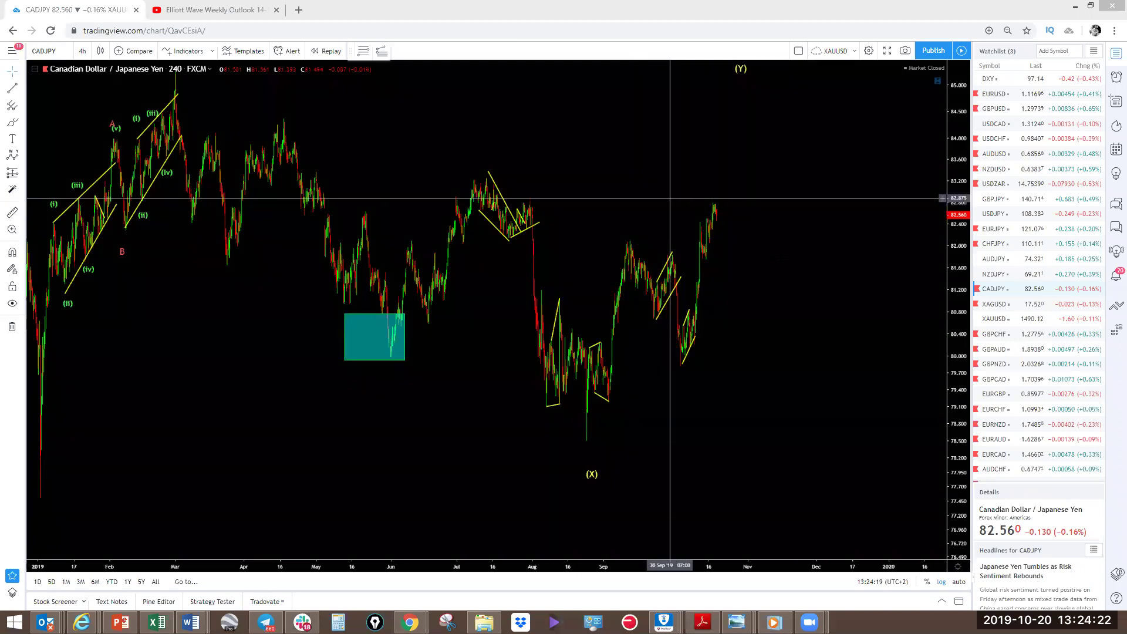
Switch to XAGUSD and trace in yellow the zigzag decline from the September high to the low around the start of October
{"action": "left_click", "coordinate": [996, 311]}
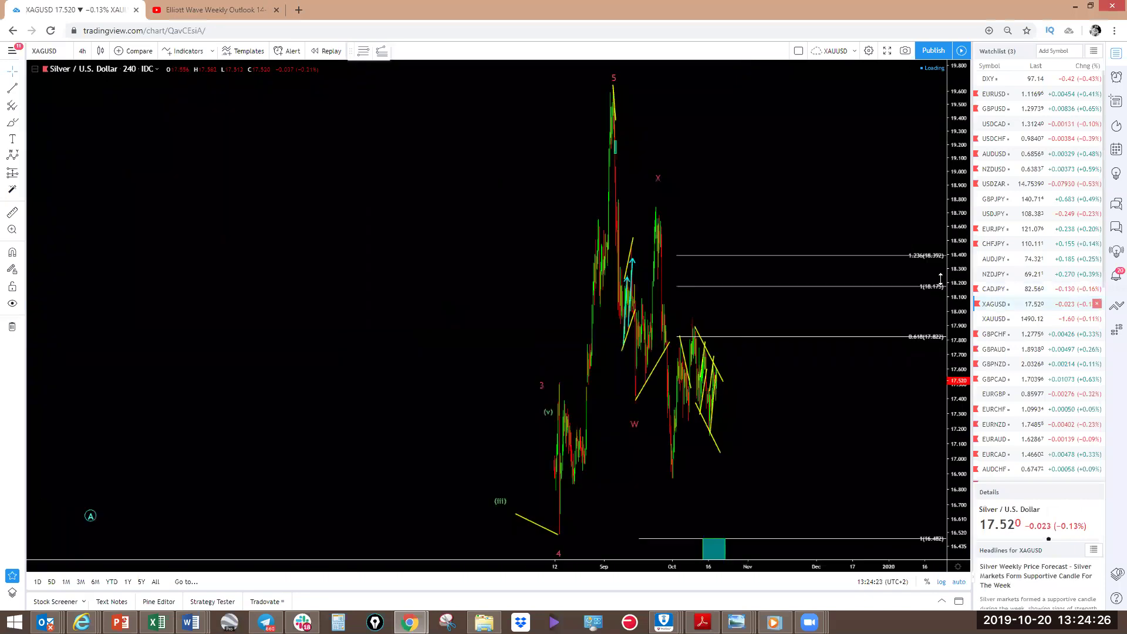
{"action": "scroll", "coordinate": [805, 318], "scroll_direction": "down", "scroll_amount": 5}
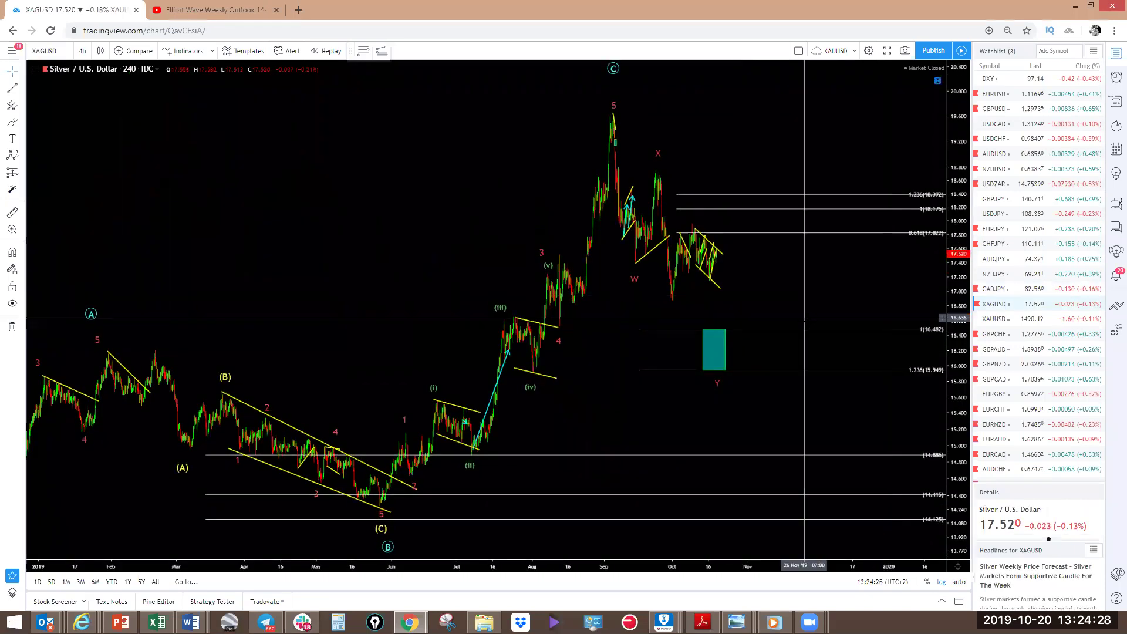
{"action": "scroll", "coordinate": [805, 319], "scroll_direction": "up", "scroll_amount": 4}
{"action": "left_click_drag", "start_coordinate": [563, 299], "coordinate": [642, 298]}
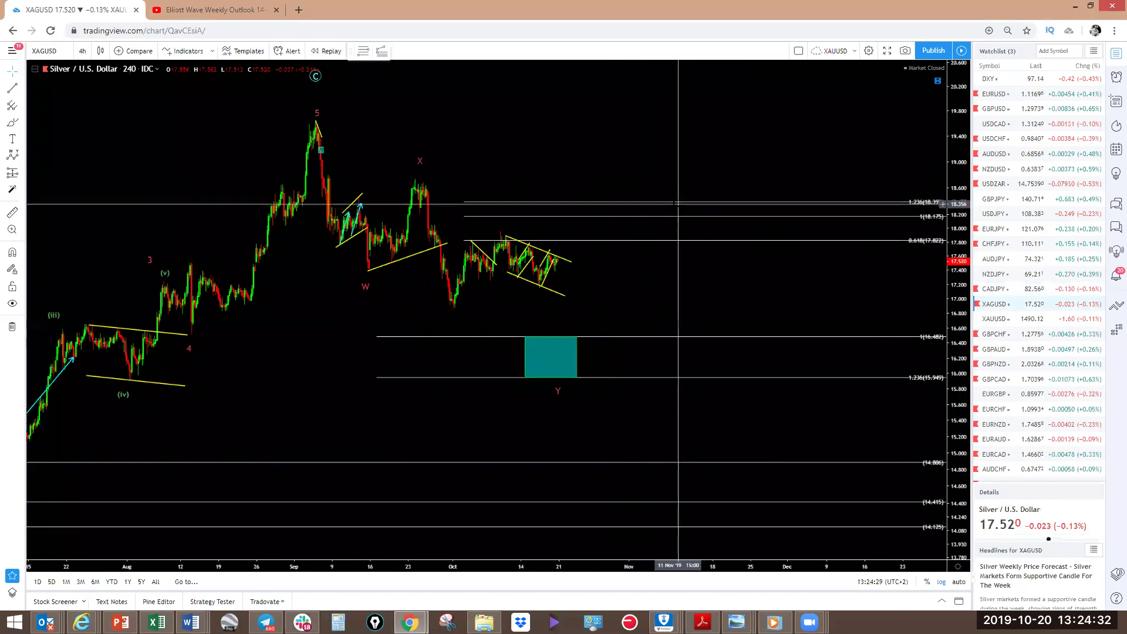
{"action": "scroll", "coordinate": [675, 207], "scroll_direction": "down", "scroll_amount": 2}
{"action": "scroll", "coordinate": [961, 330], "scroll_direction": "down", "scroll_amount": 3}
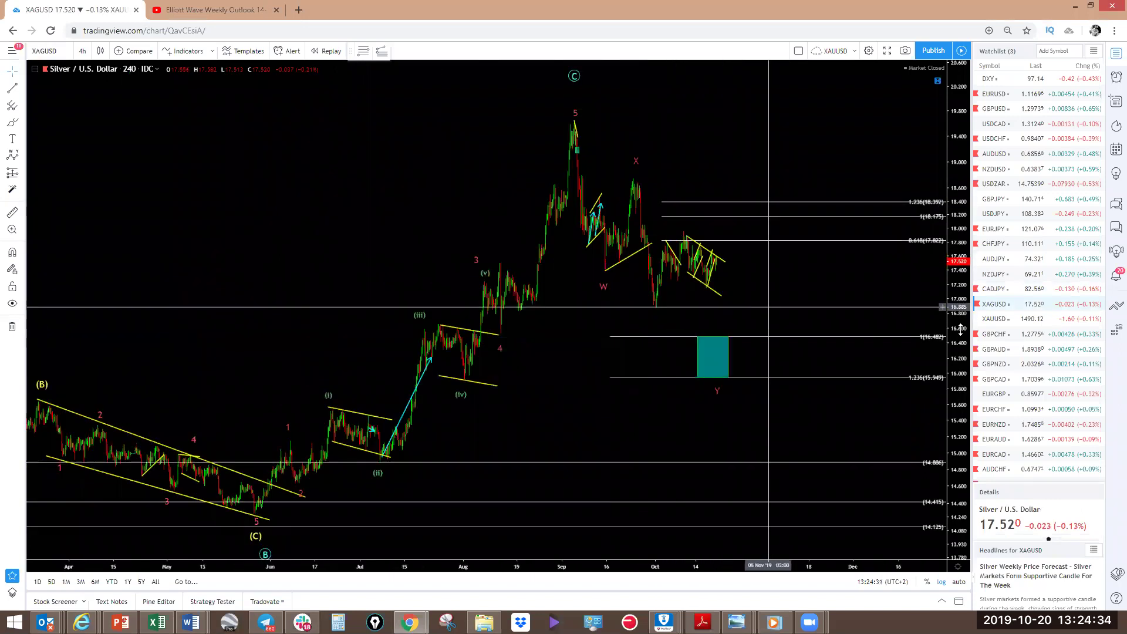
{"action": "scroll", "coordinate": [593, 175], "scroll_direction": "up", "scroll_amount": 5}
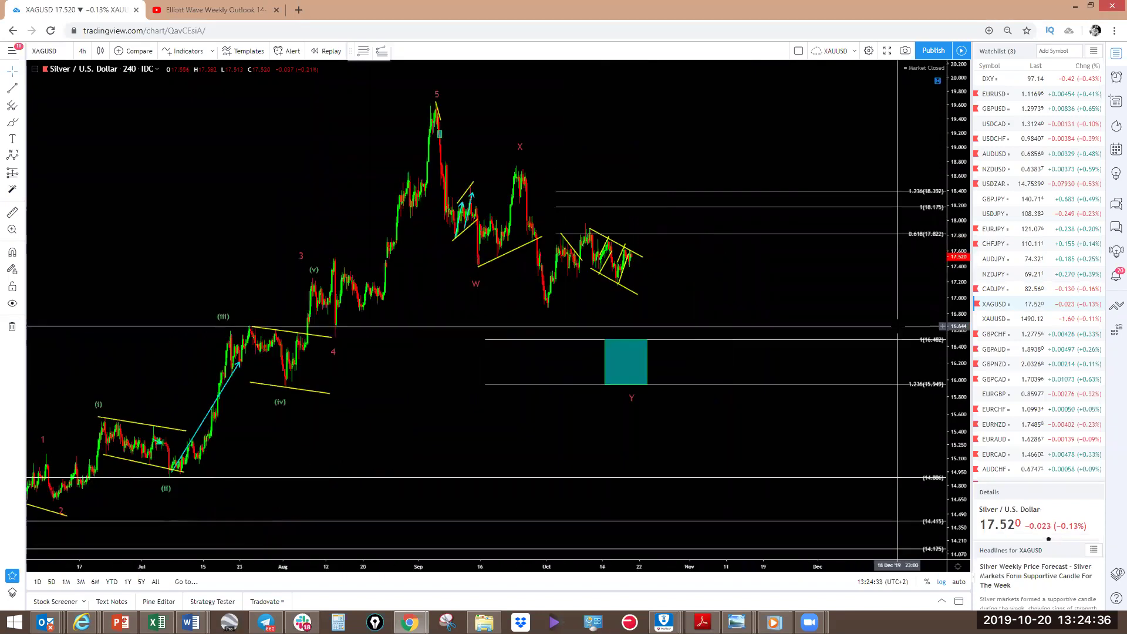
{"action": "left_click_drag", "start_coordinate": [593, 175], "coordinate": [646, 200]}
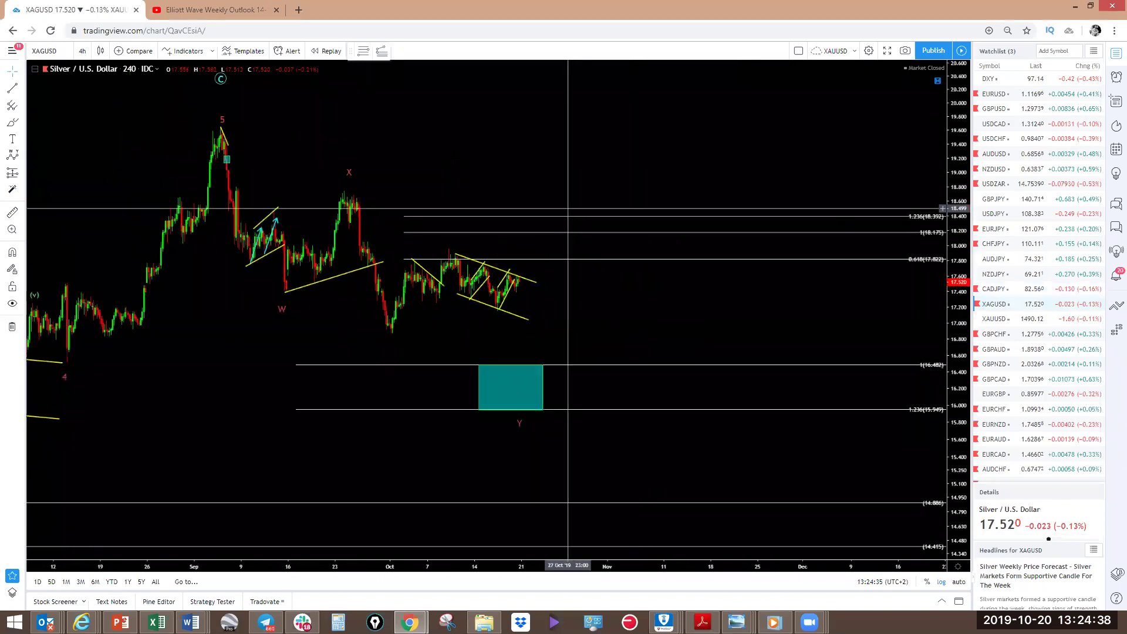
{"action": "mouse_move", "coordinate": [260, 202]}
{"action": "left_mouse_down"}
{"action": "mouse_move", "coordinate": [312, 238]}
{"action": "mouse_move", "coordinate": [347, 193]}
{"action": "mouse_move", "coordinate": [380, 280]}
{"action": "left_mouse_up"}
{"action": "left_click_drag", "start_coordinate": [402, 330], "coordinate": [401, 332]}
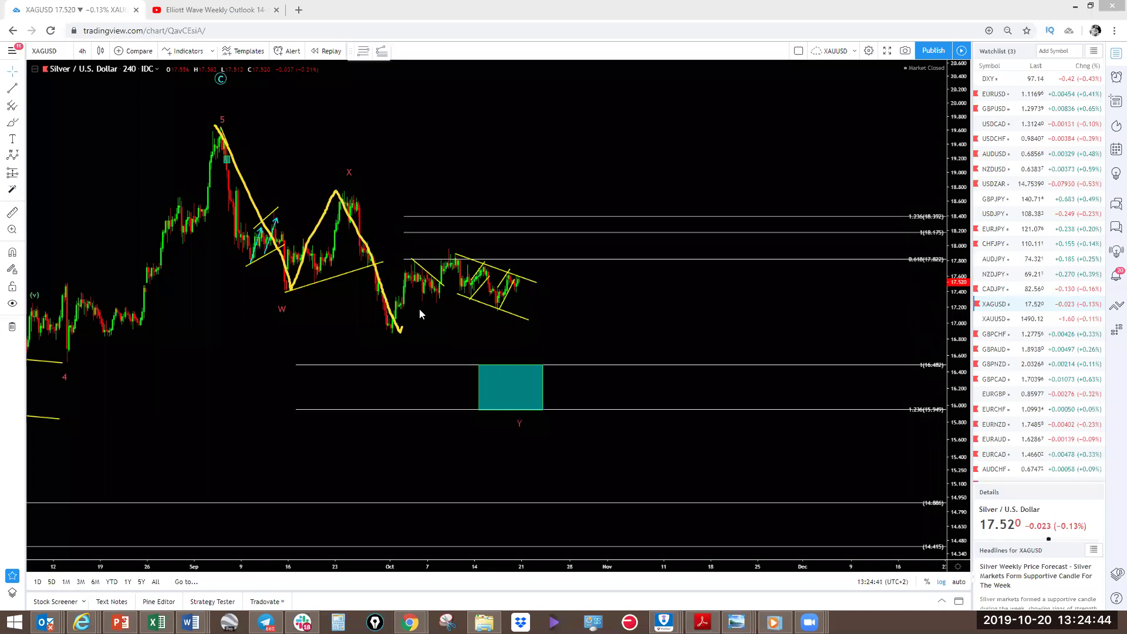
Sketch a red three-swing rebound from the silver low to about 18.3 and a yellow zigzag decline to about 15.7
{"action": "mouse_move", "coordinate": [399, 332]}
{"action": "left_mouse_down"}
{"action": "mouse_move", "coordinate": [454, 249]}
{"action": "mouse_move", "coordinate": [493, 313]}
{"action": "mouse_move", "coordinate": [539, 225]}
{"action": "left_mouse_up"}
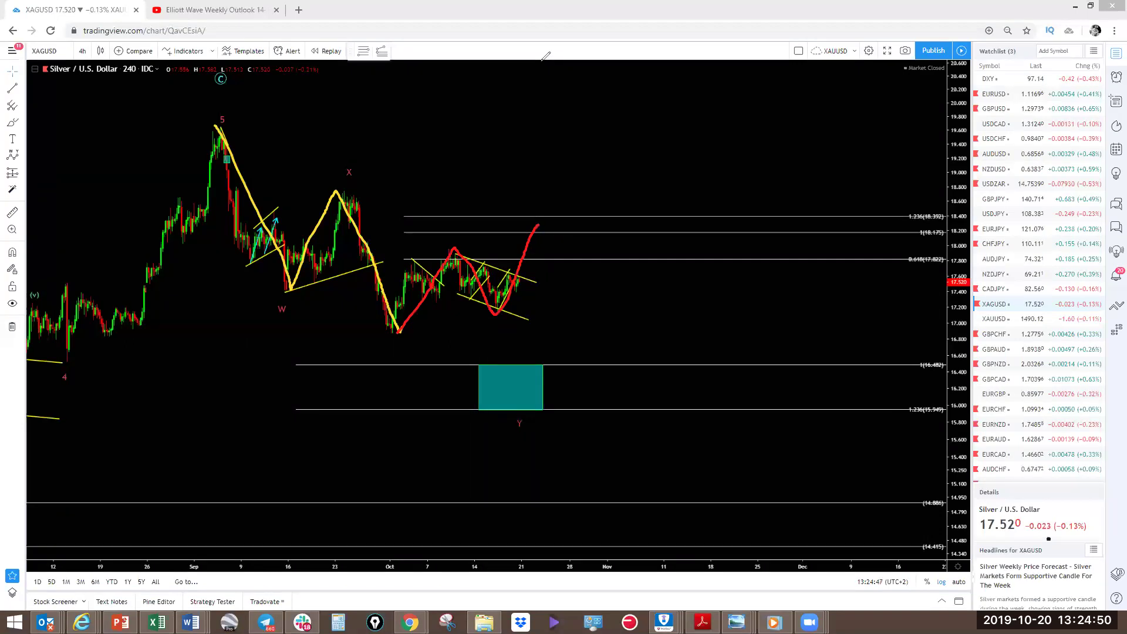
{"action": "mouse_move", "coordinate": [541, 217]}
{"action": "left_mouse_down"}
{"action": "mouse_move", "coordinate": [570, 264]}
{"action": "mouse_move", "coordinate": [619, 270]}
{"action": "mouse_move", "coordinate": [709, 433]}
{"action": "left_mouse_up"}
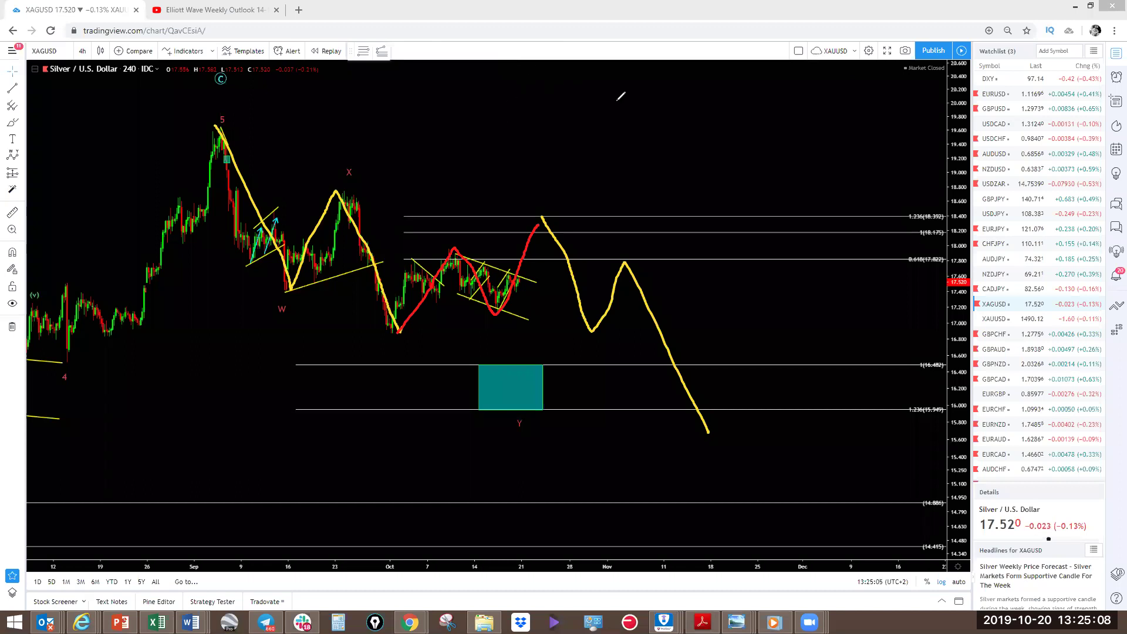
Sketch a separate wave schematic above the silver projection: yellow zigzag down, red rise, purple dip and recovery, and a final yellow drop
{"action": "mouse_move", "coordinate": [652, 82]}
{"action": "left_mouse_down"}
{"action": "mouse_move", "coordinate": [675, 121]}
{"action": "mouse_move", "coordinate": [690, 91]}
{"action": "mouse_move", "coordinate": [711, 148]}
{"action": "left_mouse_up"}
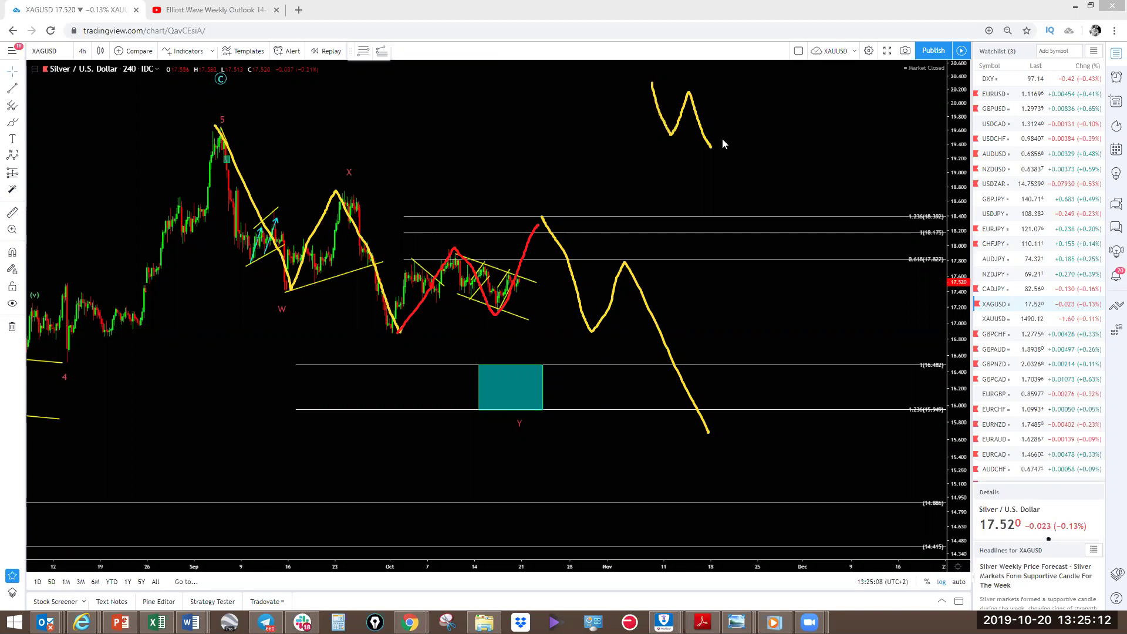
{"action": "key", "text": "r"}
{"action": "left_click_drag", "start_coordinate": [712, 150], "coordinate": [737, 110]}
{"action": "key", "text": "p"}
{"action": "mouse_move", "coordinate": [738, 112]}
{"action": "left_mouse_down"}
{"action": "mouse_move", "coordinate": [749, 136]}
{"action": "mouse_move", "coordinate": [771, 146]}
{"action": "mouse_move", "coordinate": [783, 123]}
{"action": "left_mouse_up"}
{"action": "key", "text": "y"}
{"action": "left_click_drag", "start_coordinate": [783, 122], "coordinate": [829, 232]}
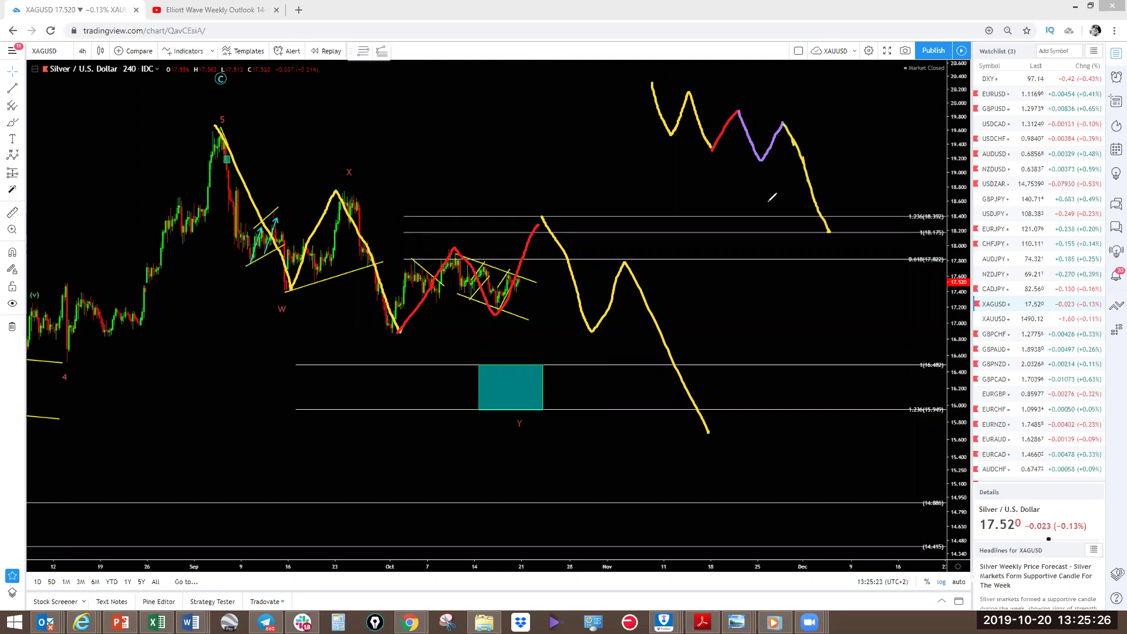
Handwrite W at the silver decline's low, X at the projected rebound high and Y at the projected final low
{"action": "left_click_drag", "start_coordinate": [366, 346], "coordinate": [395, 348]}
{"action": "mouse_move", "coordinate": [557, 163]}
{"action": "left_mouse_down"}
{"action": "mouse_move", "coordinate": [537, 201]}
{"action": "mouse_move", "coordinate": [568, 204]}
{"action": "left_mouse_up"}
{"action": "left_click_drag", "start_coordinate": [692, 450], "coordinate": [708, 460]}
{"action": "left_click_drag", "start_coordinate": [706, 448], "coordinate": [709, 489]}
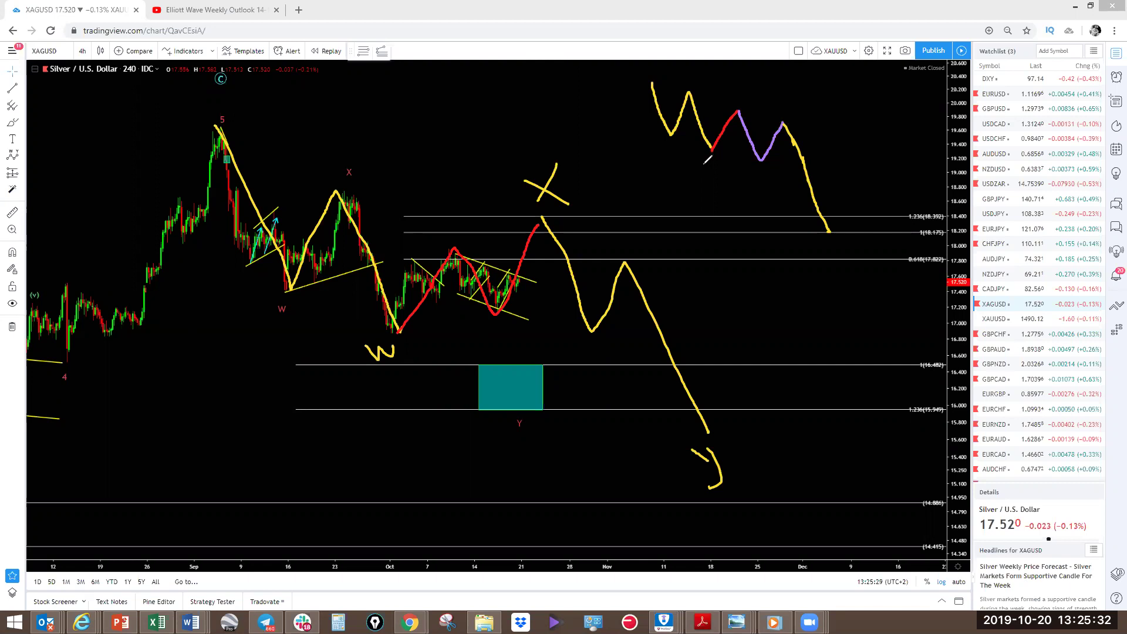
Label the upper schematic W, X and Y, retrace its yellow zigzag decline from X with a rebound after Y, and clear the sketches
{"action": "left_click_drag", "start_coordinate": [699, 159], "coordinate": [713, 157]}
{"action": "left_click_drag", "start_coordinate": [757, 80], "coordinate": [742, 96]}
{"action": "left_click_drag", "start_coordinate": [733, 84], "coordinate": [765, 100]}
{"action": "mouse_move", "coordinate": [829, 246]}
{"action": "left_mouse_down"}
{"action": "mouse_move", "coordinate": [849, 254]}
{"action": "mouse_move", "coordinate": [839, 281]}
{"action": "left_mouse_up"}
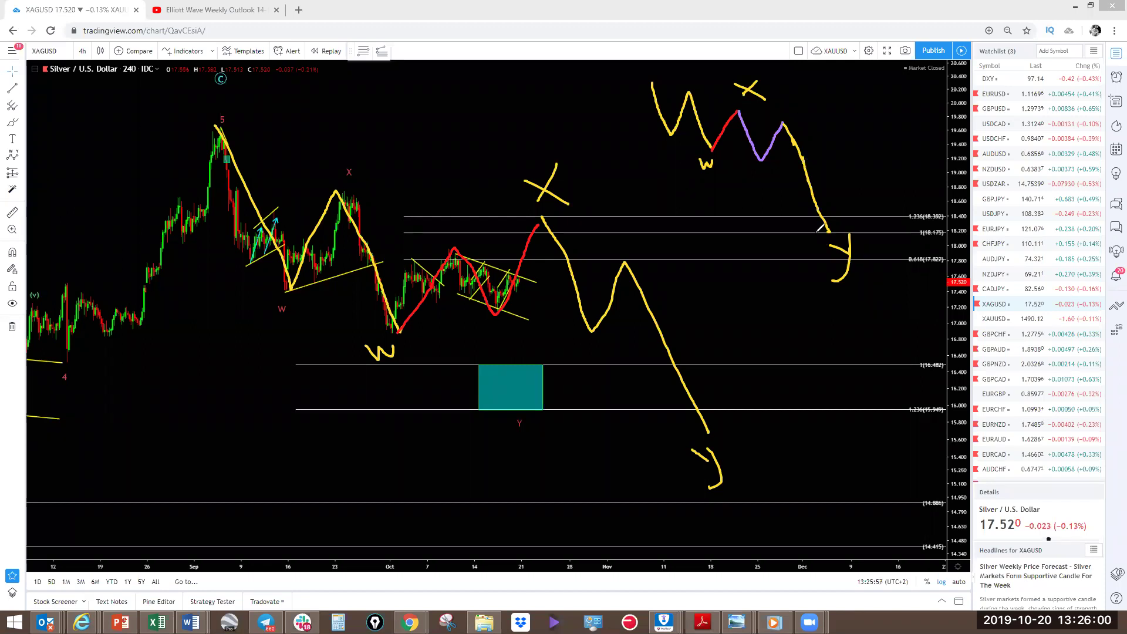
{"action": "mouse_move", "coordinate": [745, 110]}
{"action": "left_mouse_down"}
{"action": "mouse_move", "coordinate": [827, 223]}
{"action": "mouse_move", "coordinate": [871, 113]}
{"action": "left_mouse_up"}
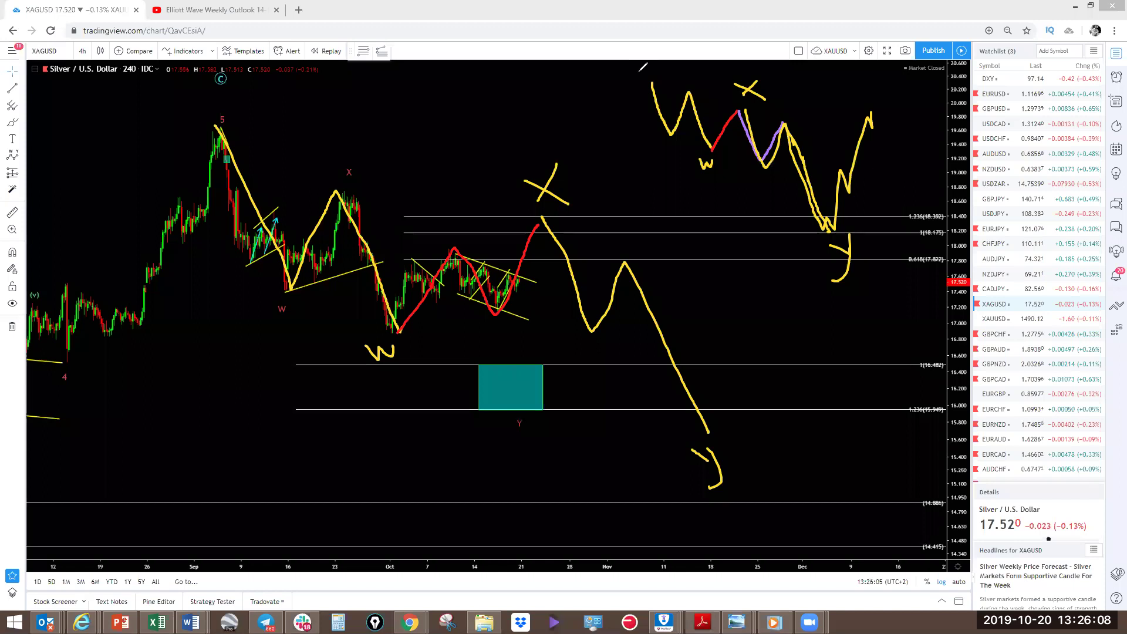
{"action": "key", "text": "Escape"}
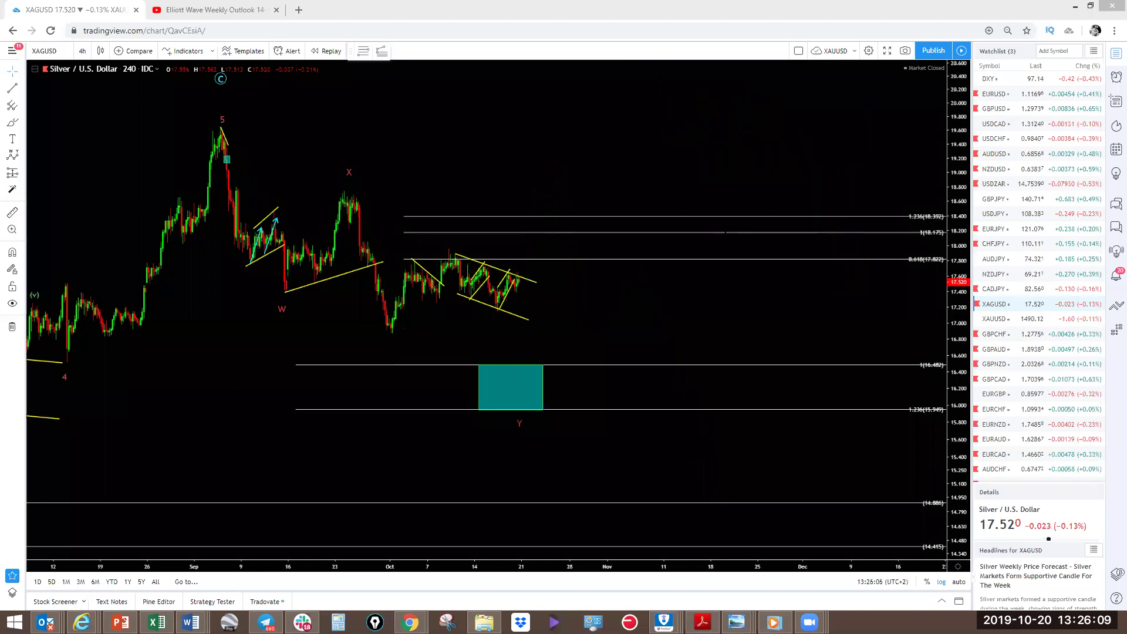
Switch to XAUUSD and sketch in yellow the swings from the August high, ending with a drop to about 1435 and rally to about 1610
{"action": "left_click", "coordinate": [1002, 321]}
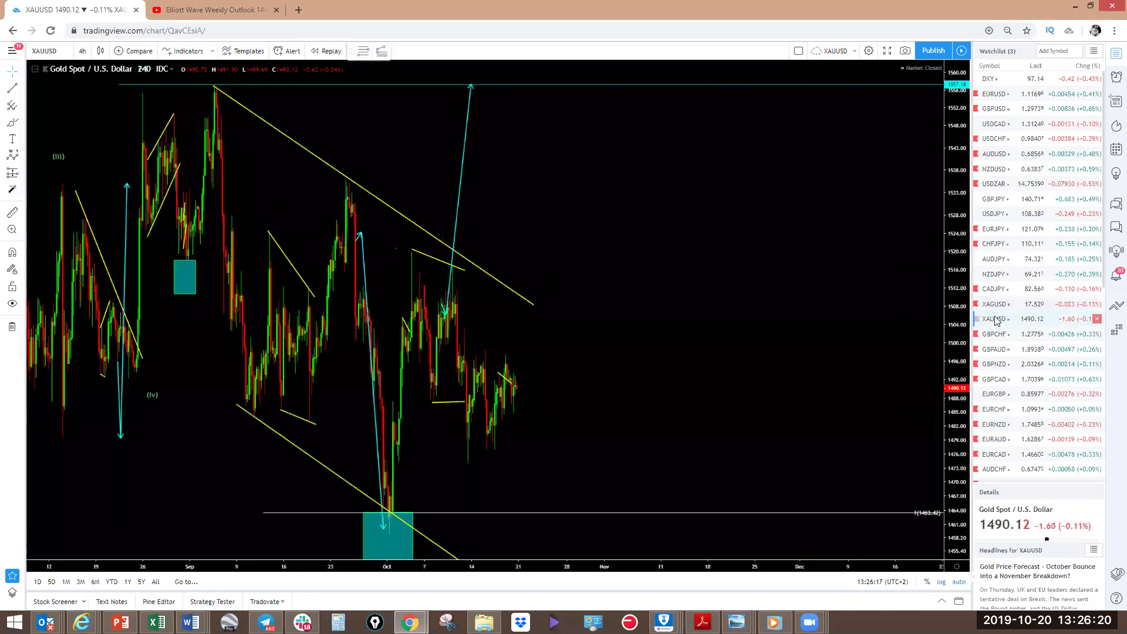
{"action": "scroll", "coordinate": [677, 277], "scroll_direction": "down", "scroll_amount": 4}
{"action": "left_click_drag", "start_coordinate": [950, 165], "coordinate": [954, 399]}
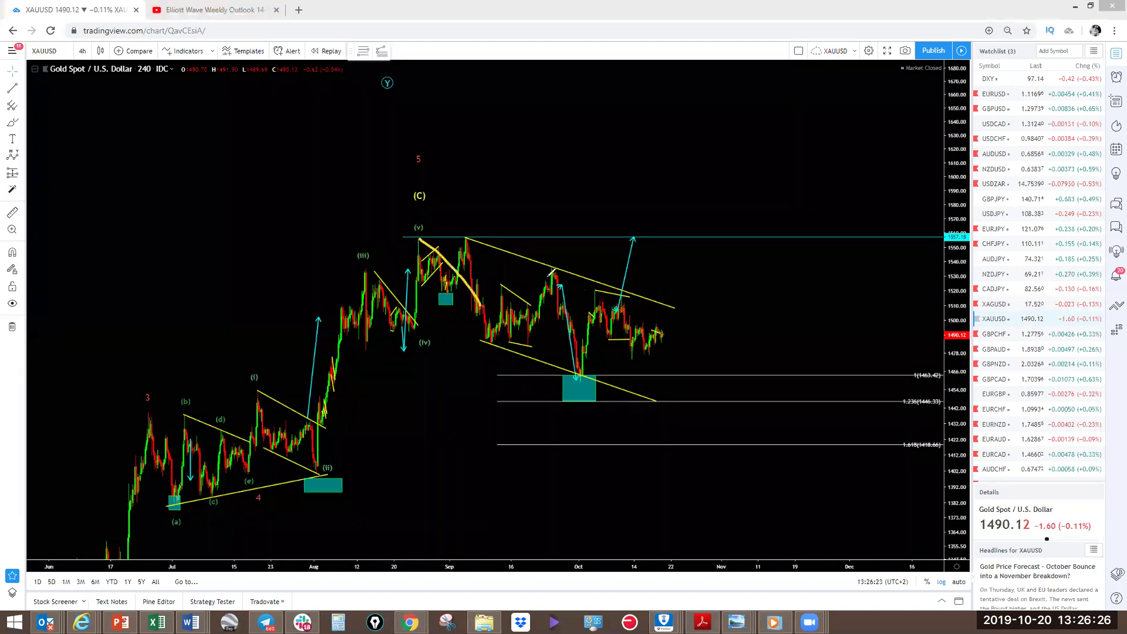
{"action": "mouse_move", "coordinate": [563, 310]}
{"action": "left_mouse_down"}
{"action": "mouse_move", "coordinate": [582, 379]}
{"action": "mouse_move", "coordinate": [600, 291]}
{"action": "mouse_move", "coordinate": [617, 332]}
{"action": "mouse_move", "coordinate": [638, 246]}
{"action": "mouse_move", "coordinate": [672, 336]}
{"action": "mouse_move", "coordinate": [711, 358]}
{"action": "mouse_move", "coordinate": [723, 394]}
{"action": "mouse_move", "coordinate": [790, 247]}
{"action": "mouse_move", "coordinate": [805, 155]}
{"action": "left_mouse_up"}
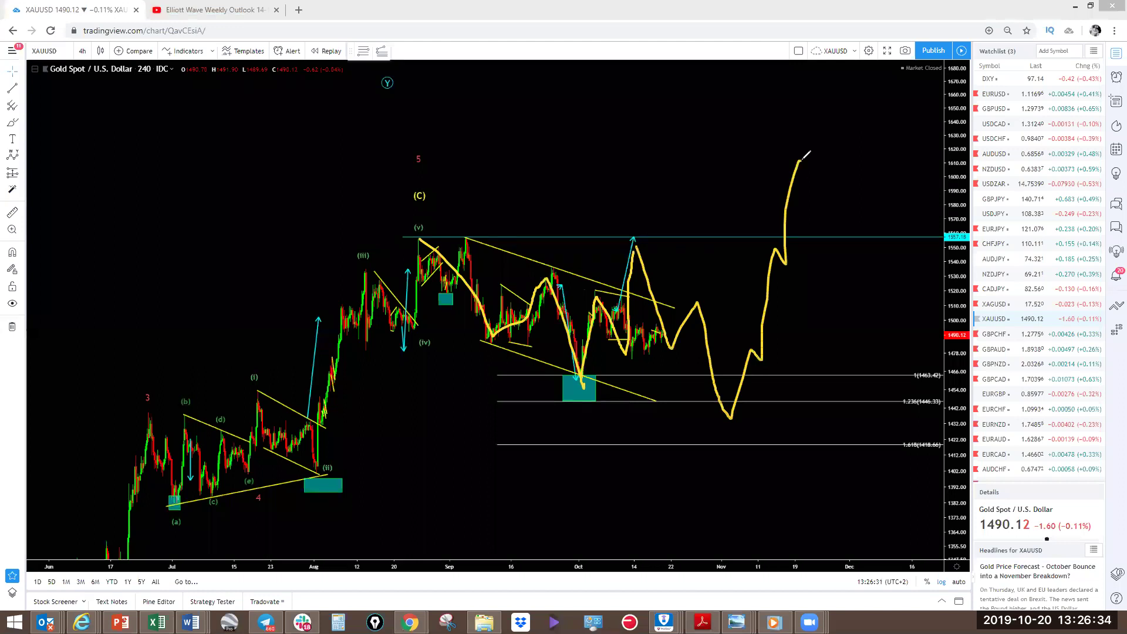
{"action": "key", "text": "ctrl+z"}
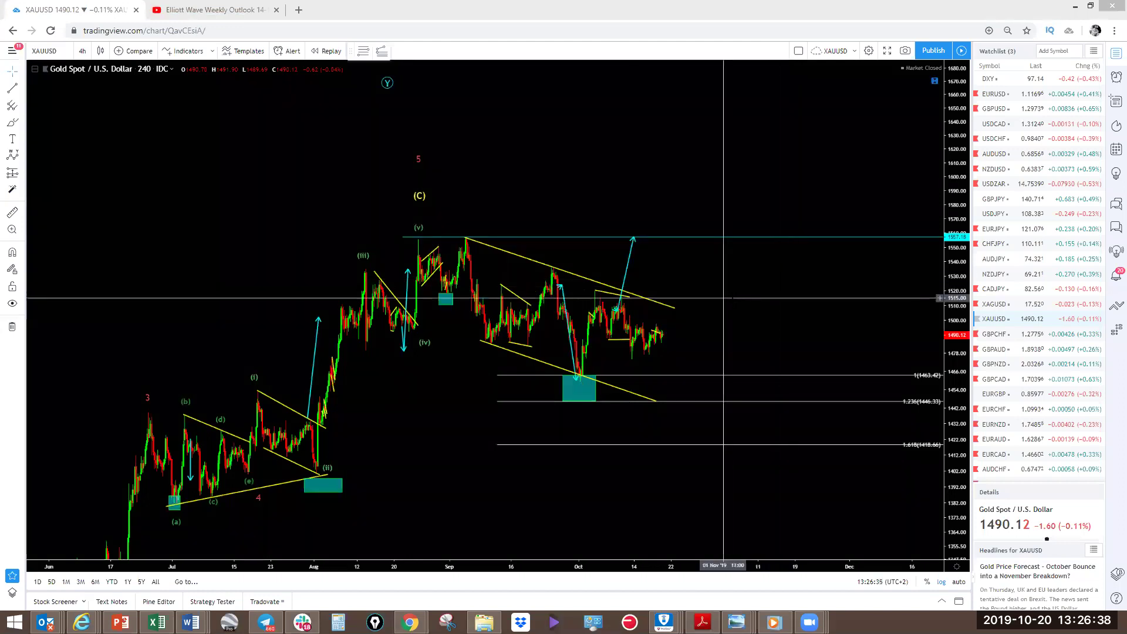
Hide the saved gold chart drawings and trace in yellow the zigzag decline from the September high to the October low
{"action": "scroll", "coordinate": [663, 298], "scroll_direction": "down", "scroll_amount": 4}
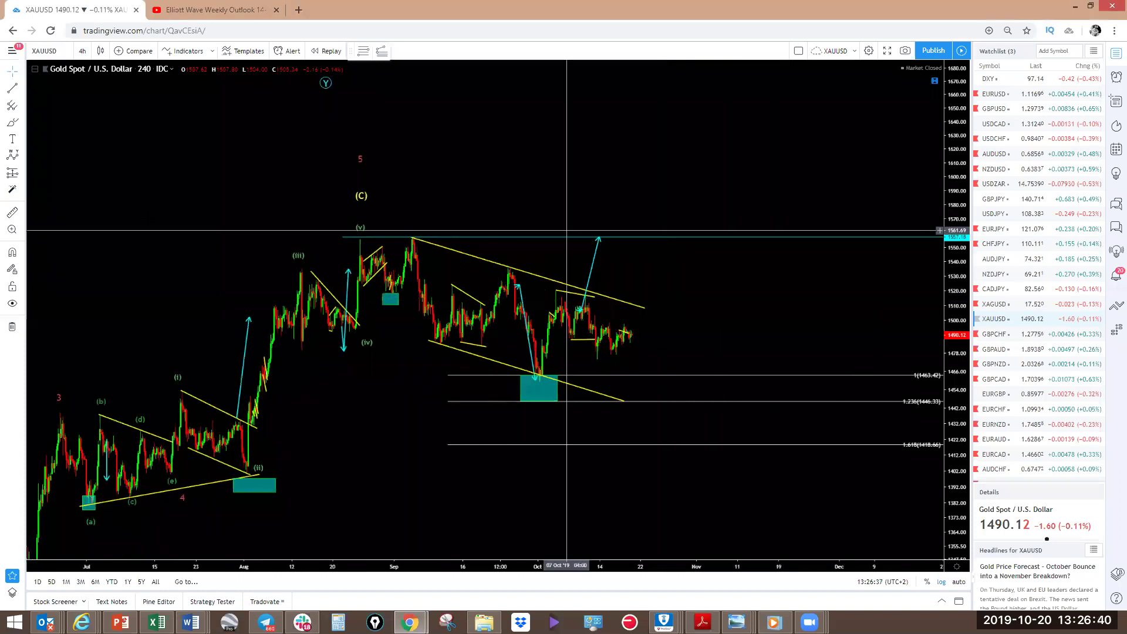
{"action": "left_click", "coordinate": [12, 304]}
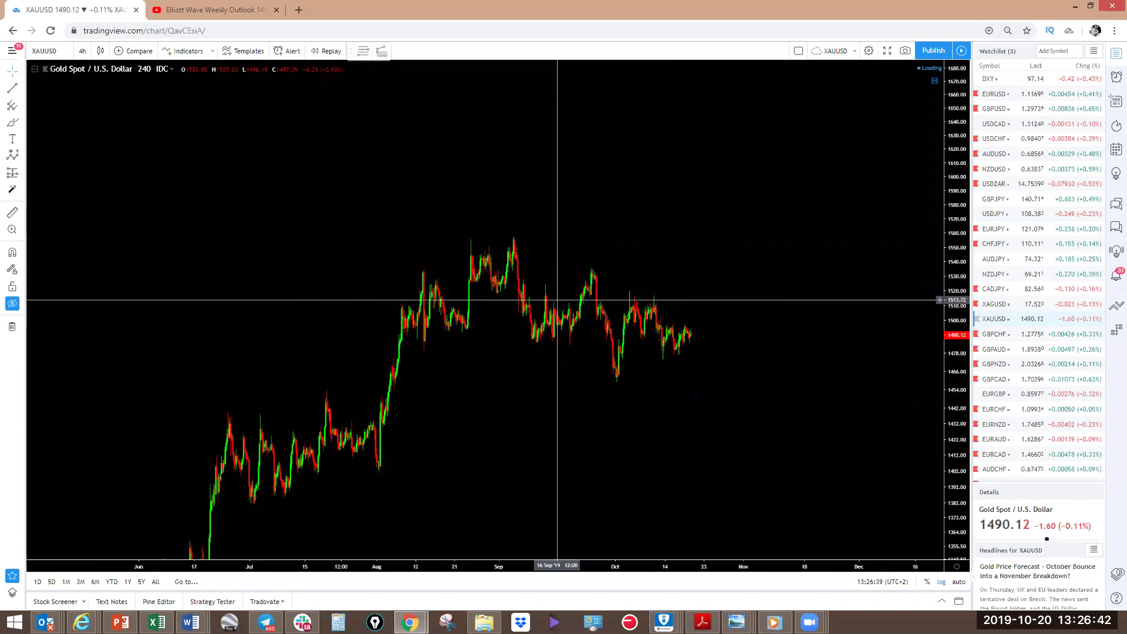
{"action": "left_click_drag", "start_coordinate": [814, 316], "coordinate": [793, 300]}
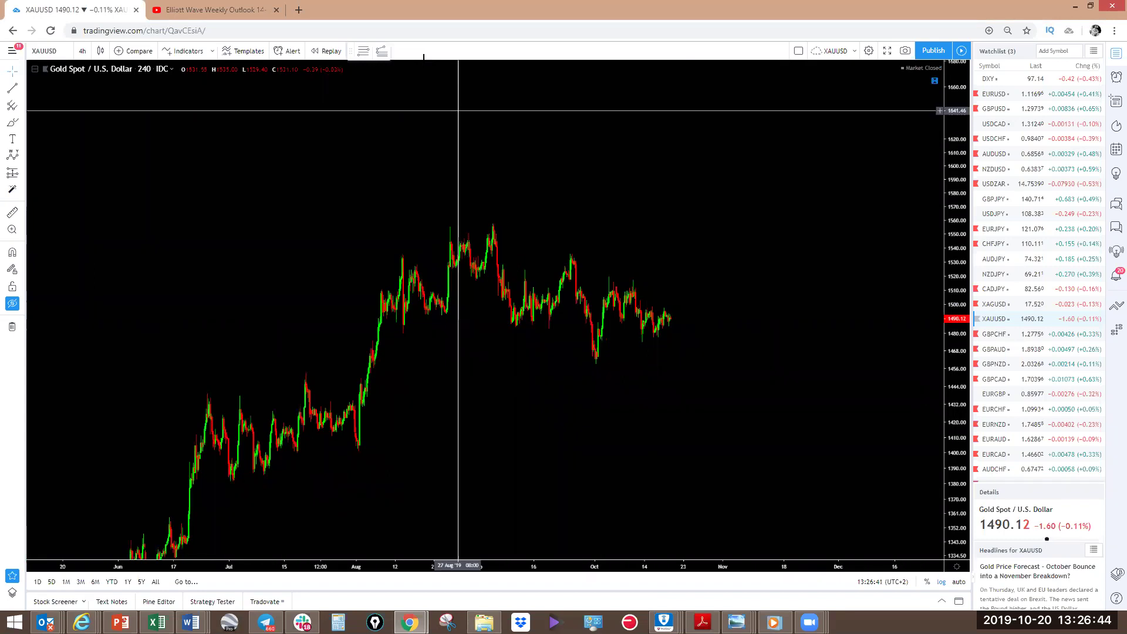
{"action": "mouse_move", "coordinate": [483, 225]}
{"action": "left_mouse_down"}
{"action": "mouse_move", "coordinate": [524, 328]}
{"action": "mouse_move", "coordinate": [607, 360]}
{"action": "left_mouse_up"}
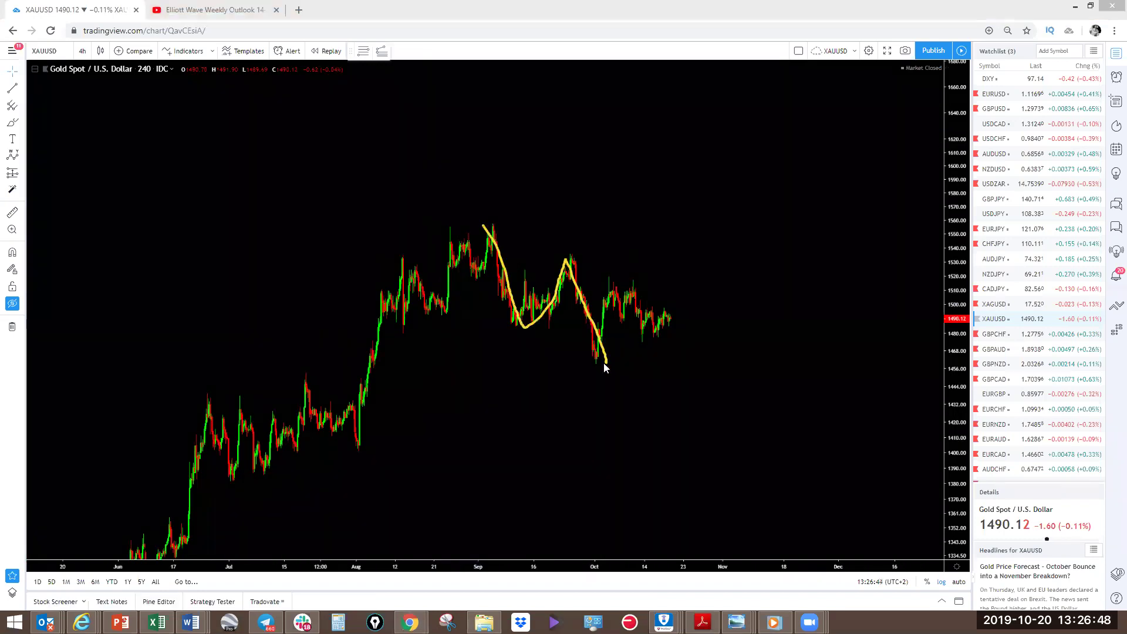
Sketch in red a three-swing rebound from gold's October low to about 1530
{"action": "key", "text": "r"}
{"action": "mouse_move", "coordinate": [600, 360]}
{"action": "left_mouse_down"}
{"action": "mouse_move", "coordinate": [626, 284]}
{"action": "mouse_move", "coordinate": [634, 296]}
{"action": "left_mouse_up"}
{"action": "left_click_drag", "start_coordinate": [654, 338], "coordinate": [679, 268]}
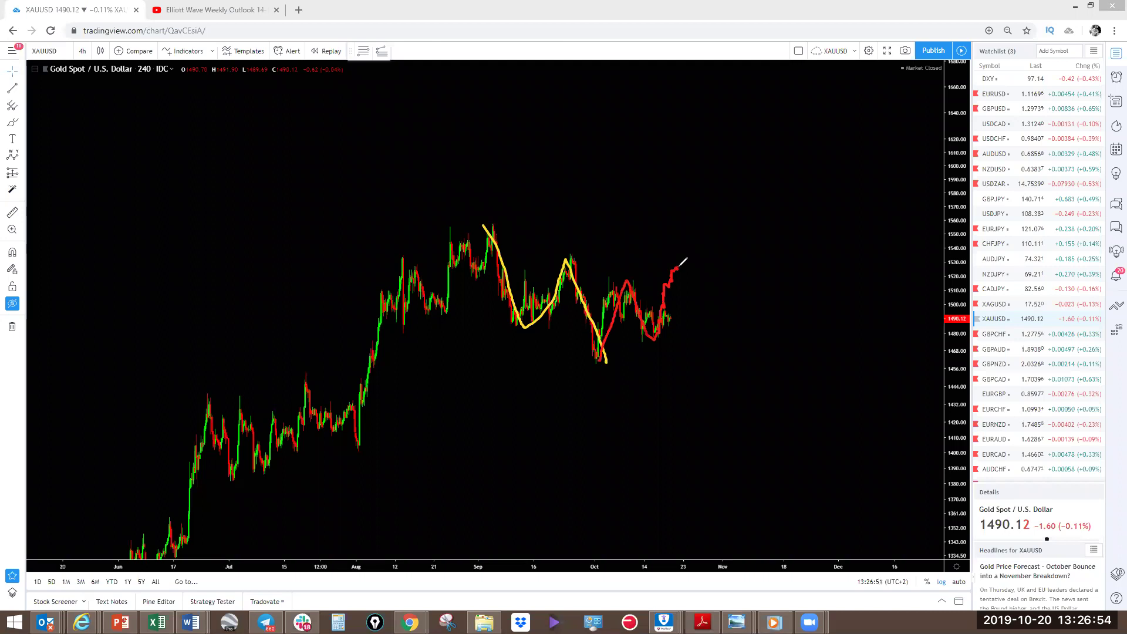
Sketch gold's yellow zigzag decline to about 1415, stepped rally to about 1580 and drop to about 1445, and clear the annotations
{"action": "mouse_move", "coordinate": [680, 265]}
{"action": "left_mouse_down"}
{"action": "mouse_move", "coordinate": [697, 303]}
{"action": "mouse_move", "coordinate": [733, 310]}
{"action": "mouse_move", "coordinate": [749, 341]}
{"action": "left_mouse_up"}
{"action": "mouse_move", "coordinate": [782, 410]}
{"action": "left_mouse_down"}
{"action": "mouse_move", "coordinate": [785, 427]}
{"action": "mouse_move", "coordinate": [854, 271]}
{"action": "mouse_move", "coordinate": [870, 190]}
{"action": "left_mouse_up"}
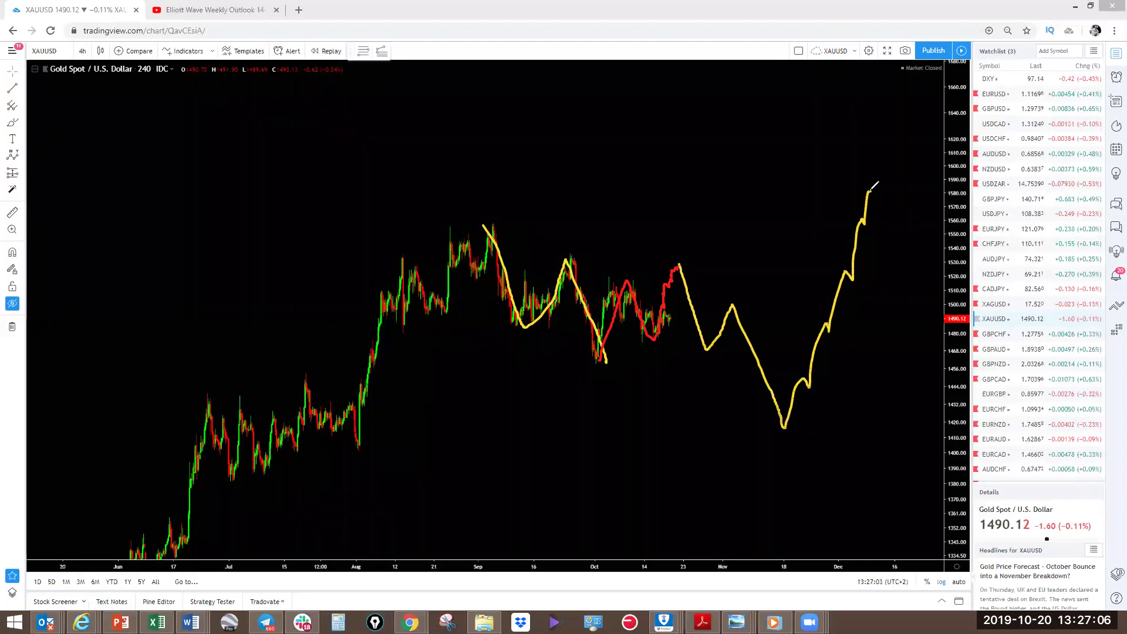
{"action": "left_click_drag", "start_coordinate": [869, 190], "coordinate": [893, 383]}
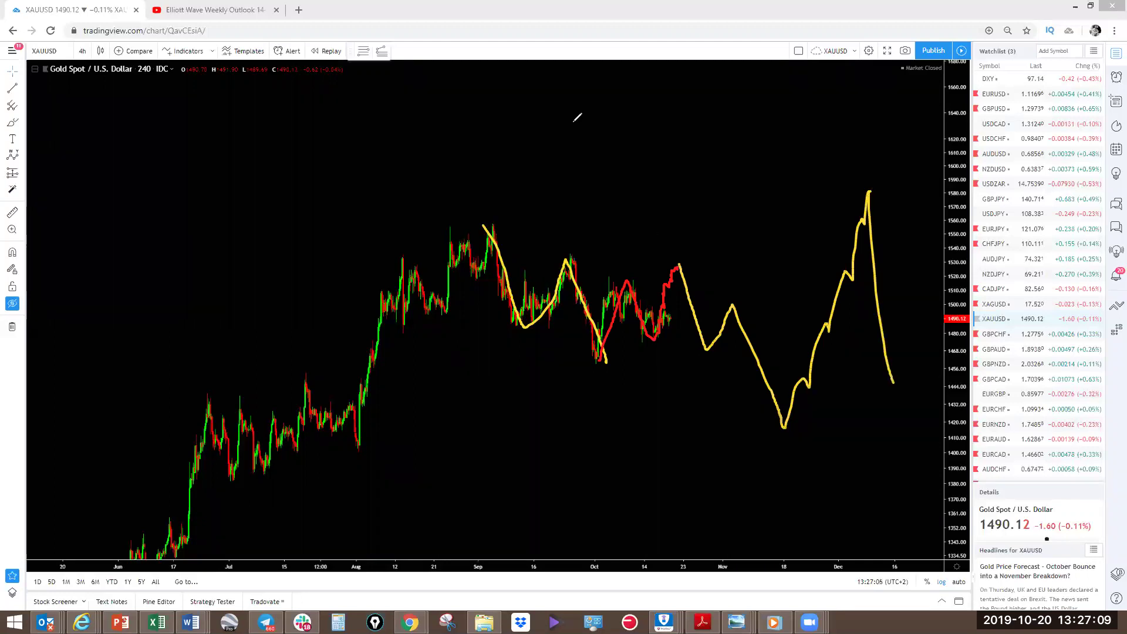
{"action": "left_click", "coordinate": [609, 63]}
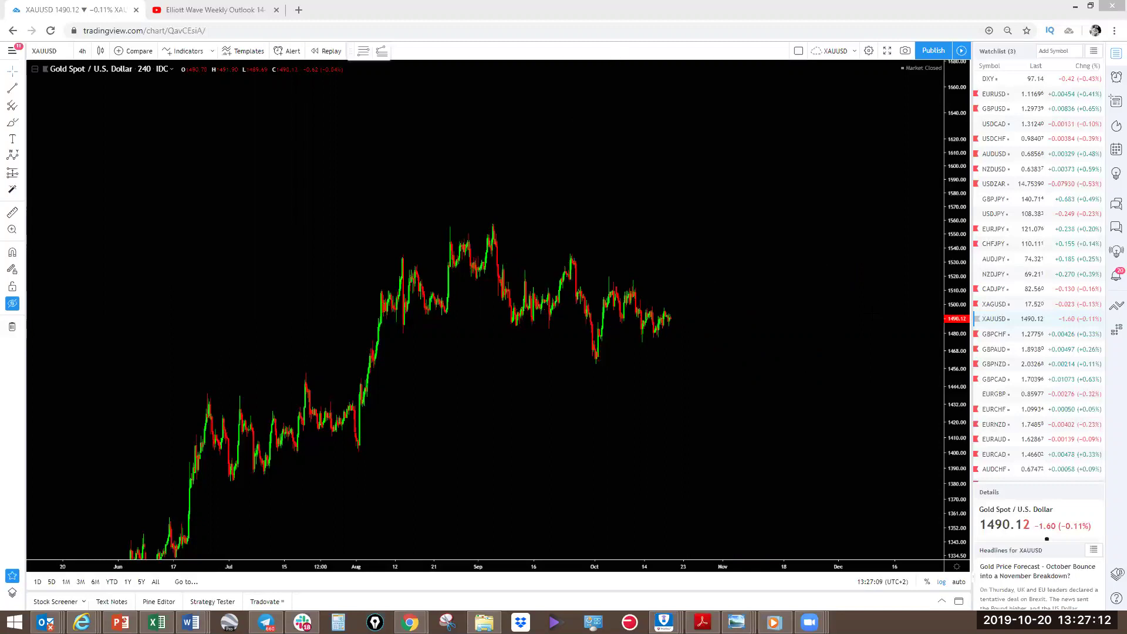
Select GBPCHF, switch to its daily chart image in Slack, and sketch in yellow the drop to Y and a three-swing rise to about 1.31
{"action": "left_click", "coordinate": [987, 342]}
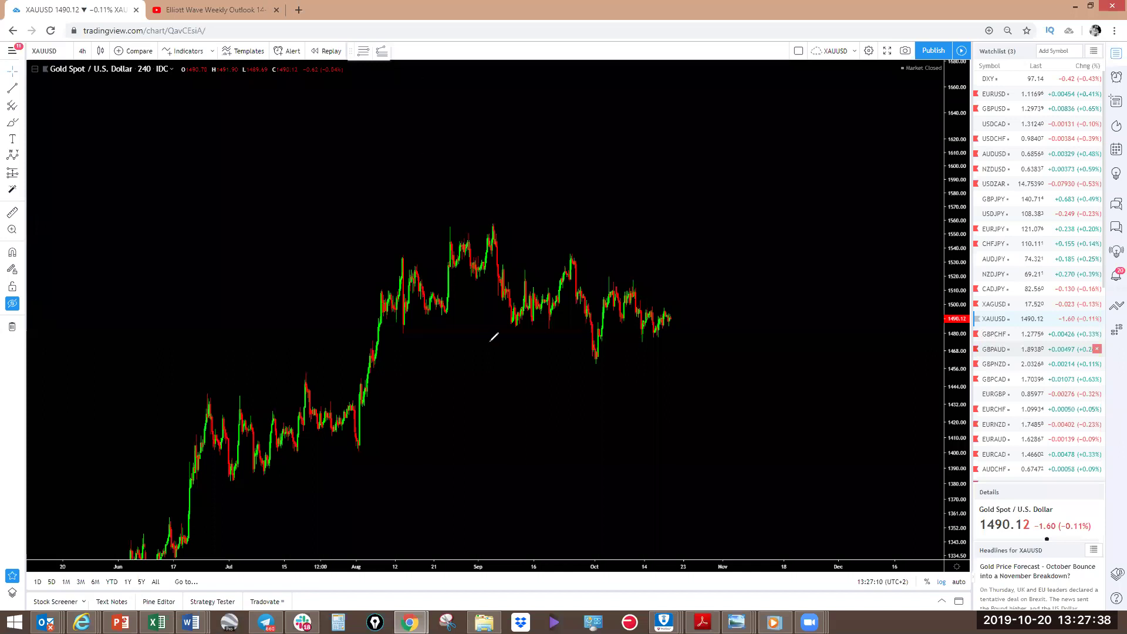
{"action": "key", "text": "alt+Tab"}
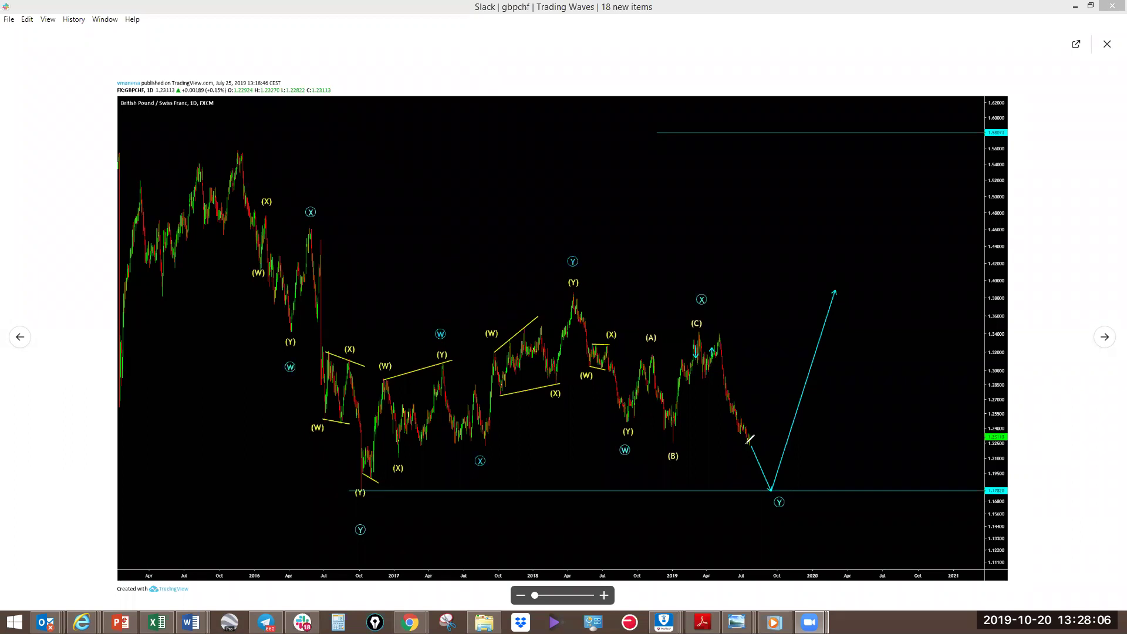
{"action": "left_click_drag", "start_coordinate": [746, 443], "coordinate": [749, 438]}
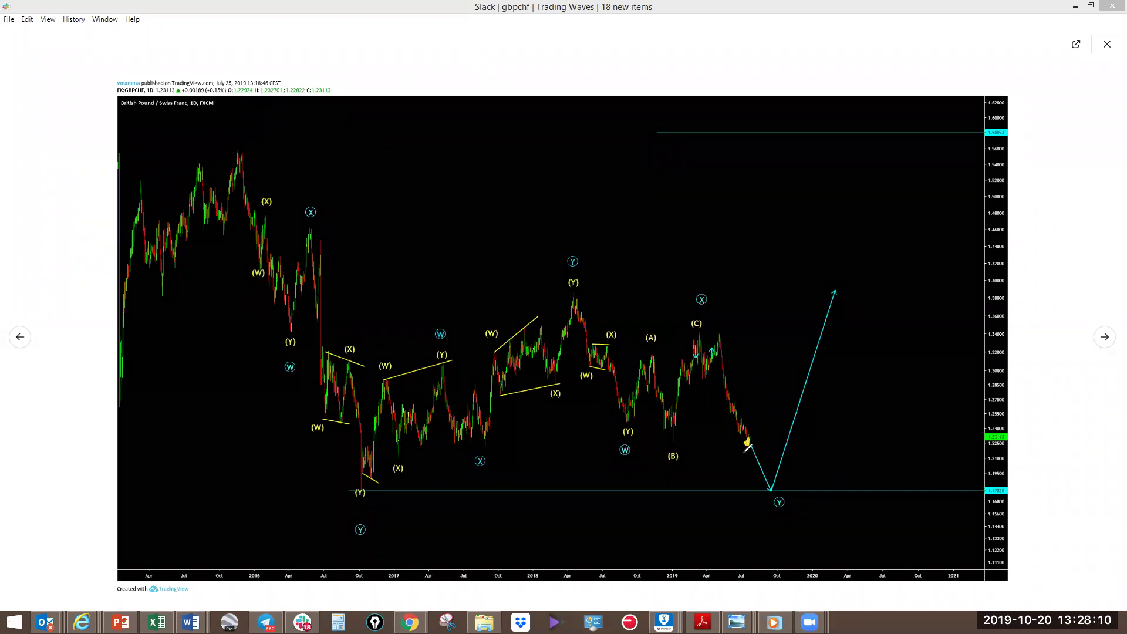
{"action": "mouse_move", "coordinate": [747, 442]}
{"action": "left_mouse_down"}
{"action": "mouse_move", "coordinate": [758, 441]}
{"action": "mouse_move", "coordinate": [771, 494]}
{"action": "left_mouse_up"}
{"action": "mouse_move", "coordinate": [771, 495]}
{"action": "left_mouse_down"}
{"action": "mouse_move", "coordinate": [794, 404]}
{"action": "mouse_move", "coordinate": [809, 442]}
{"action": "mouse_move", "coordinate": [829, 367]}
{"action": "left_mouse_up"}
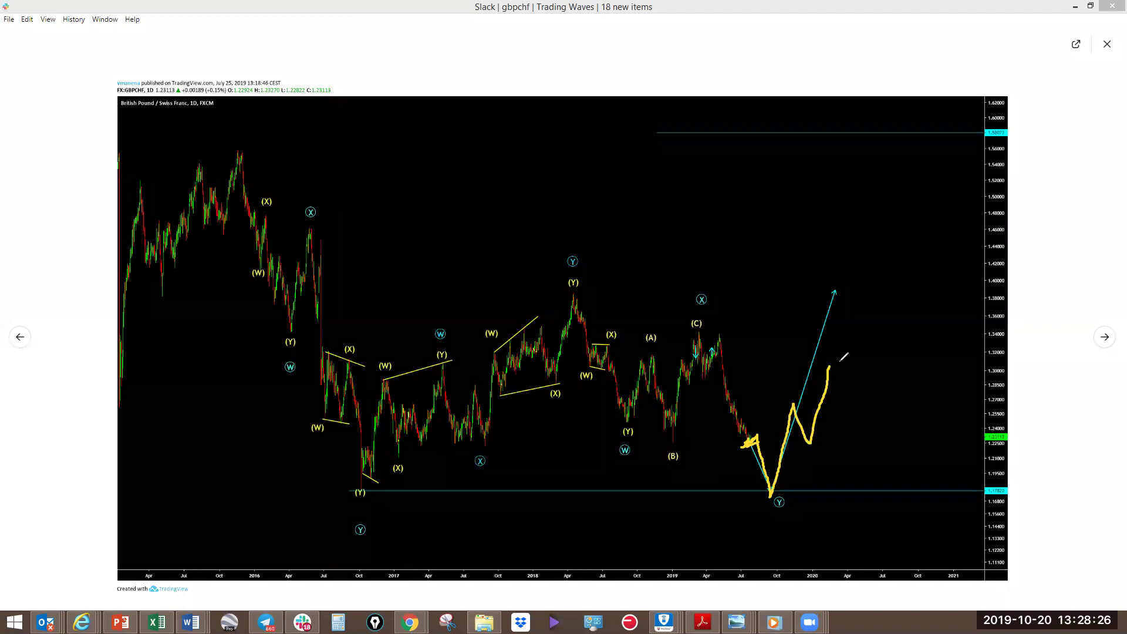
Mark the 2018 high's level across to 2020, trace the swings from the 2016 low, and extend the projected rises to that level
{"action": "left_click_drag", "start_coordinate": [577, 291], "coordinate": [863, 285]}
{"action": "mouse_move", "coordinate": [351, 484]}
{"action": "left_mouse_down"}
{"action": "mouse_move", "coordinate": [517, 317]}
{"action": "mouse_move", "coordinate": [569, 317]}
{"action": "mouse_move", "coordinate": [744, 476]}
{"action": "mouse_move", "coordinate": [823, 294]}
{"action": "left_mouse_up"}
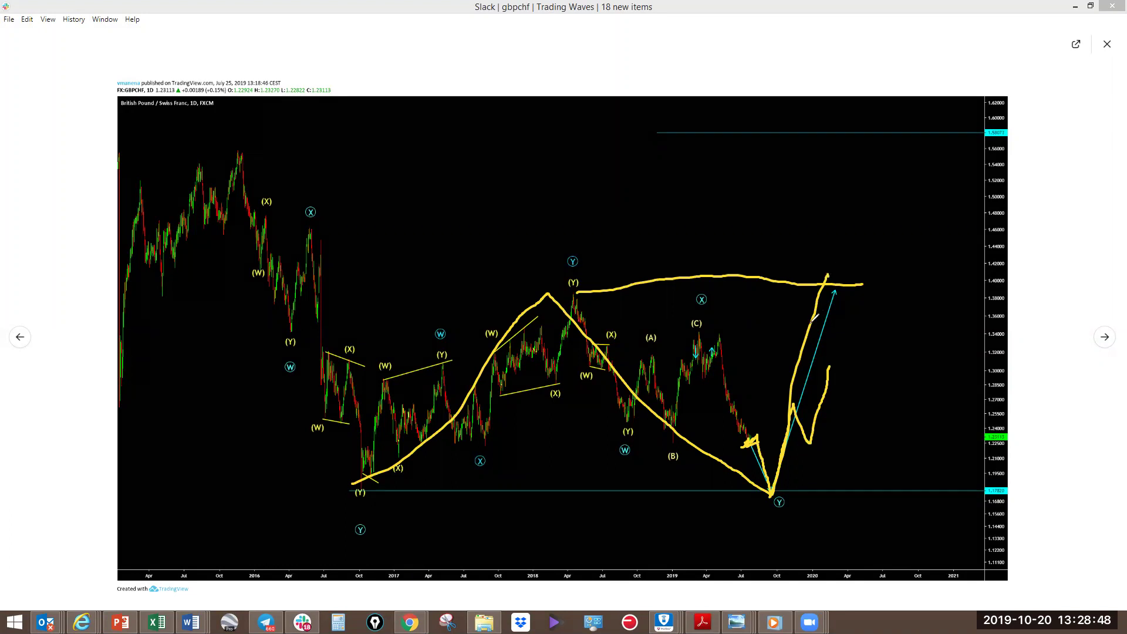
{"action": "left_click", "coordinate": [823, 386]}
{"action": "left_click_drag", "start_coordinate": [823, 388], "coordinate": [853, 267]}
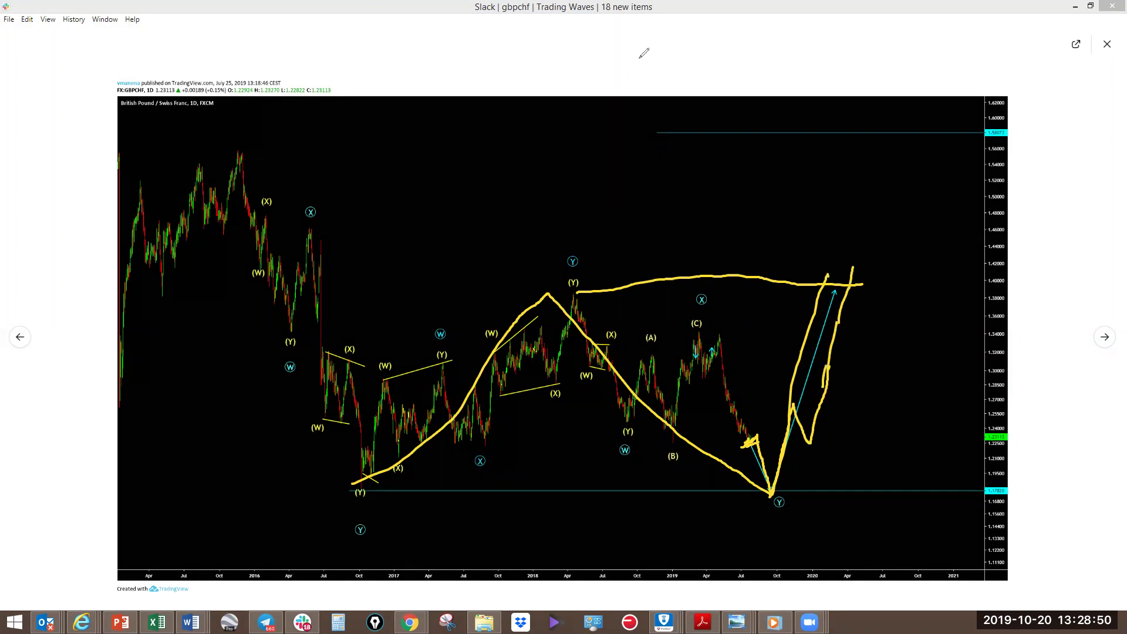
Replace the sketches with a yellow rise from Y, a zigzag pullback and a rise to about 1.33, and return to the TradingView GBPCHF chart
{"action": "left_click", "coordinate": [784, 512]}
{"action": "mouse_move", "coordinate": [771, 497]}
{"action": "left_mouse_down"}
{"action": "mouse_move", "coordinate": [822, 392]}
{"action": "mouse_move", "coordinate": [835, 440]}
{"action": "mouse_move", "coordinate": [855, 345]}
{"action": "left_mouse_up"}
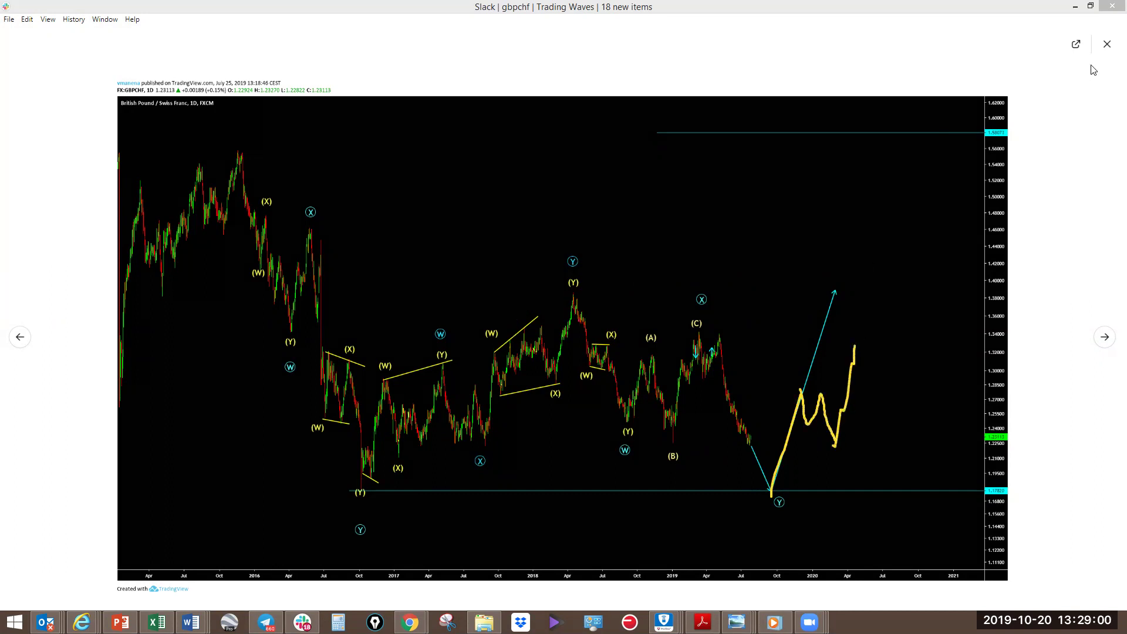
{"action": "left_click", "coordinate": [1107, 44]}
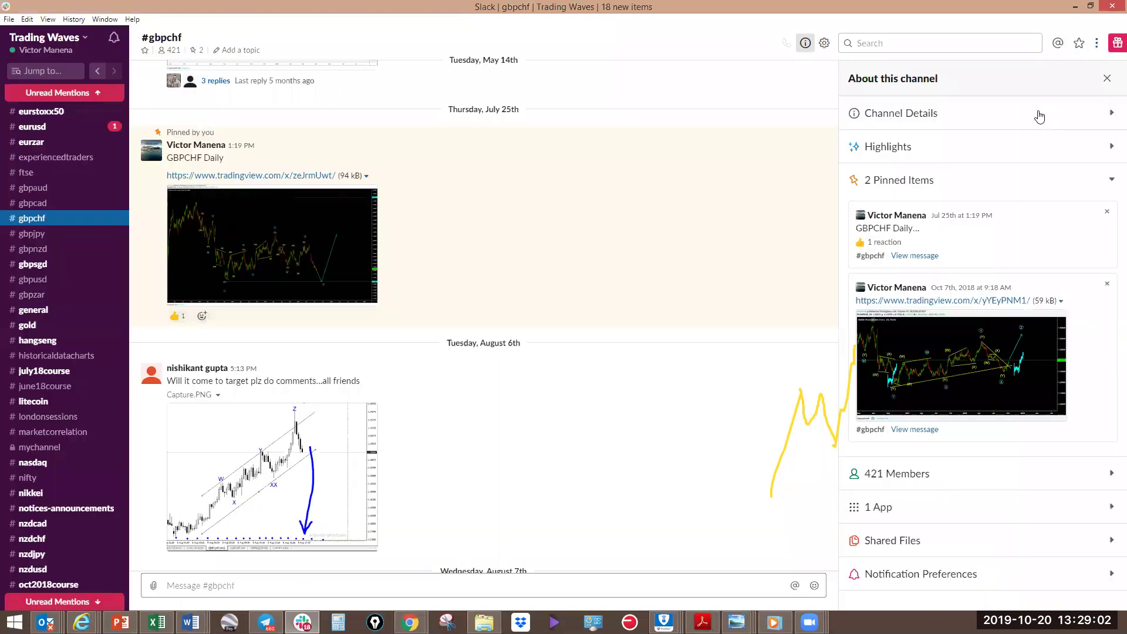
{"action": "left_click", "coordinate": [1075, 6]}
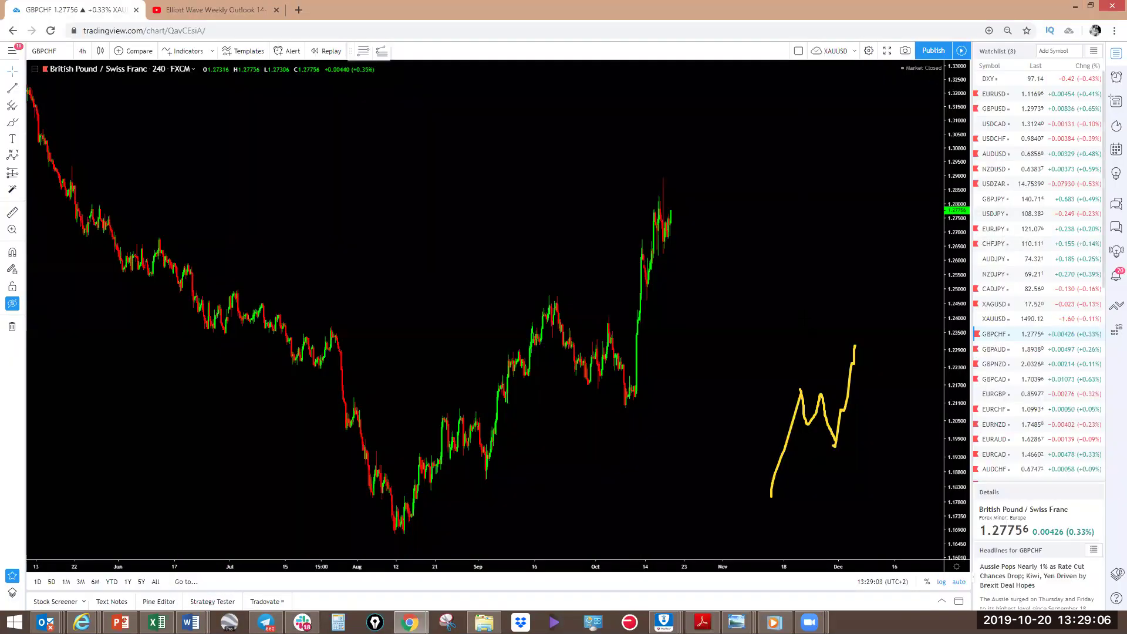
Mark the late-July GBPCHF price area and trace in yellow the August drop, September rise, zigzag pullback and October rally to about 1.285
{"action": "scroll", "coordinate": [865, 315], "scroll_direction": "down", "scroll_amount": 5}
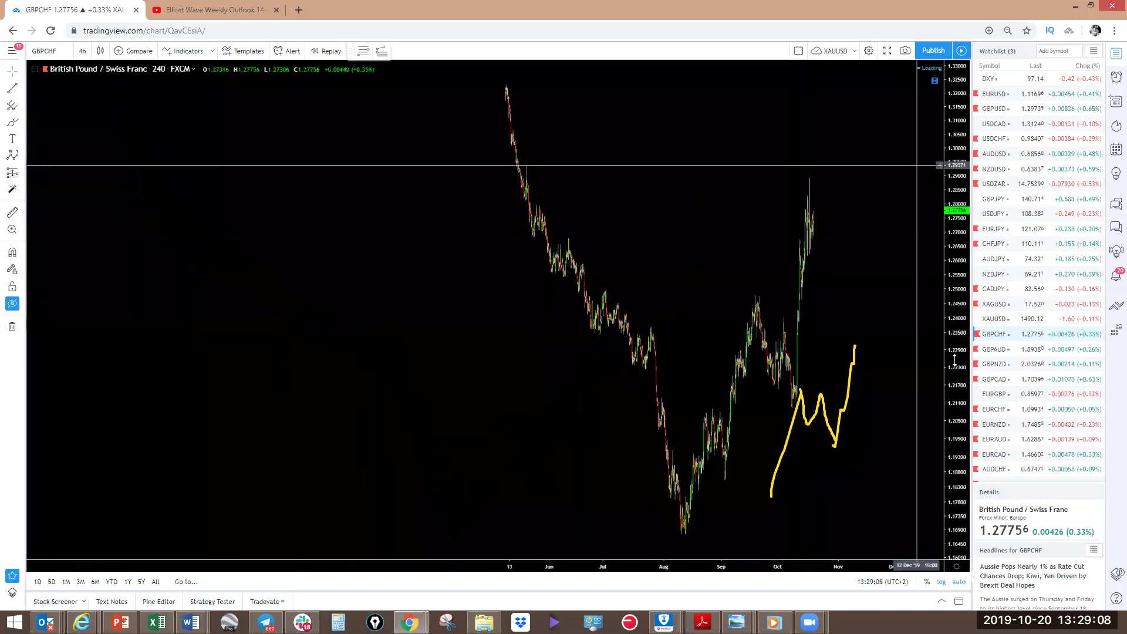
{"action": "left_click_drag", "start_coordinate": [955, 360], "coordinate": [955, 419]}
{"action": "left_click_drag", "start_coordinate": [702, 276], "coordinate": [570, 302]}
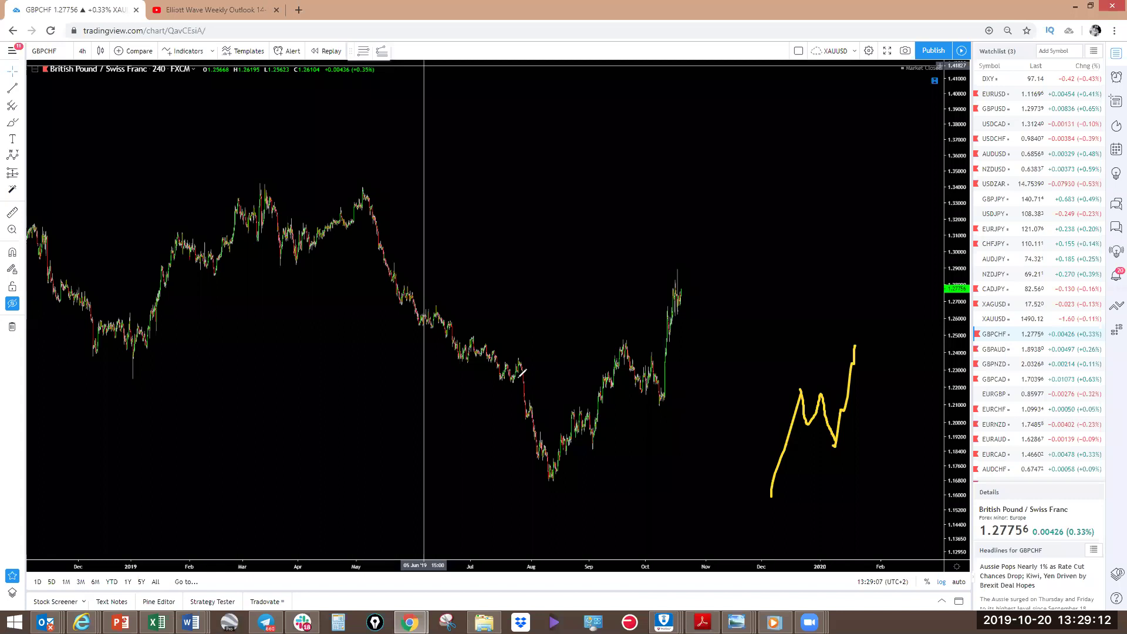
{"action": "mouse_move", "coordinate": [496, 380]}
{"action": "left_mouse_down"}
{"action": "mouse_move", "coordinate": [523, 377]}
{"action": "mouse_move", "coordinate": [536, 353]}
{"action": "mouse_move", "coordinate": [554, 487]}
{"action": "mouse_move", "coordinate": [625, 337]}
{"action": "mouse_move", "coordinate": [657, 409]}
{"action": "left_mouse_up"}
{"action": "left_click_drag", "start_coordinate": [621, 346], "coordinate": [645, 359]}
{"action": "left_click_drag", "start_coordinate": [664, 408], "coordinate": [683, 277]}
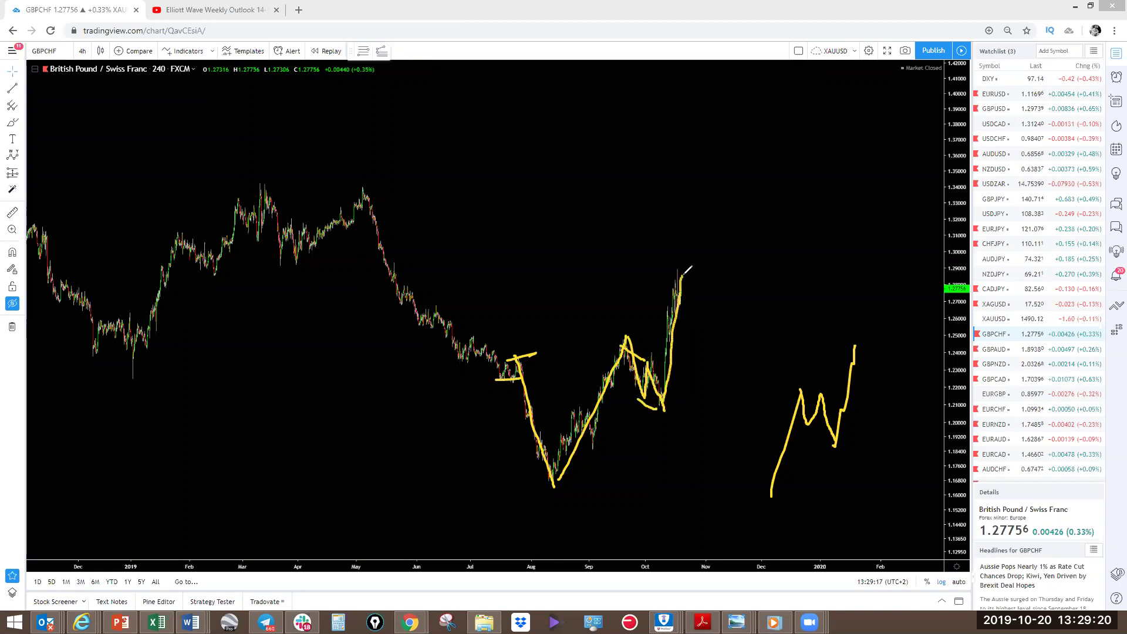
Sketch GBPCHF's projected rise to about 1.32, zigzag pullback to about 1.28 and further rise to about 1.34, and clear the annotations
{"action": "left_click_drag", "start_coordinate": [681, 277], "coordinate": [727, 107]}
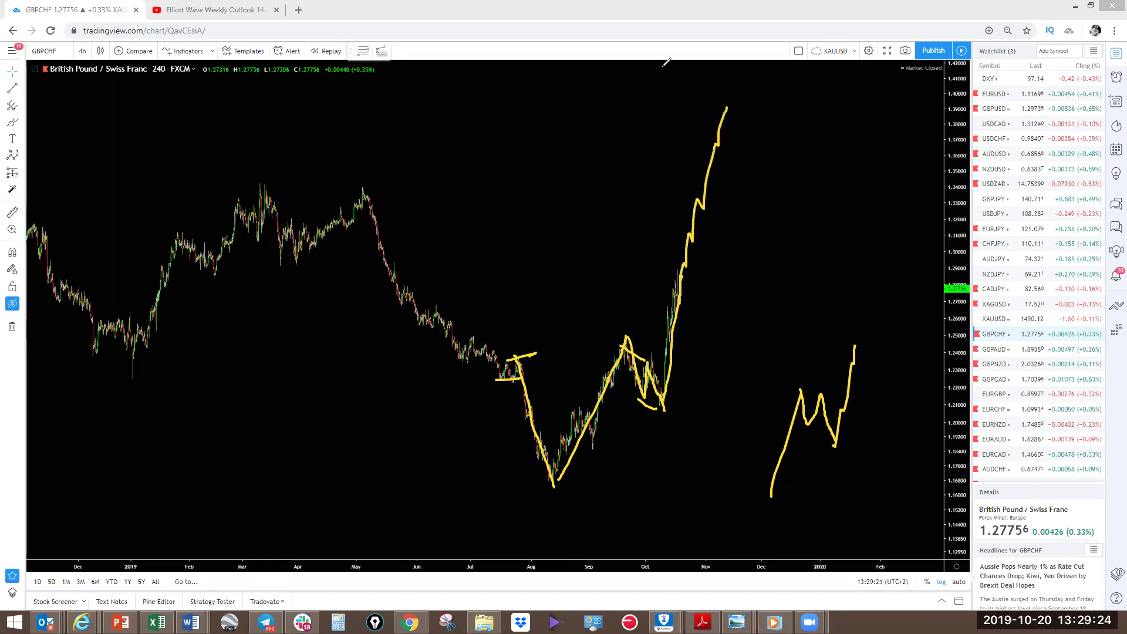
{"action": "key", "text": "ctrl+z"}
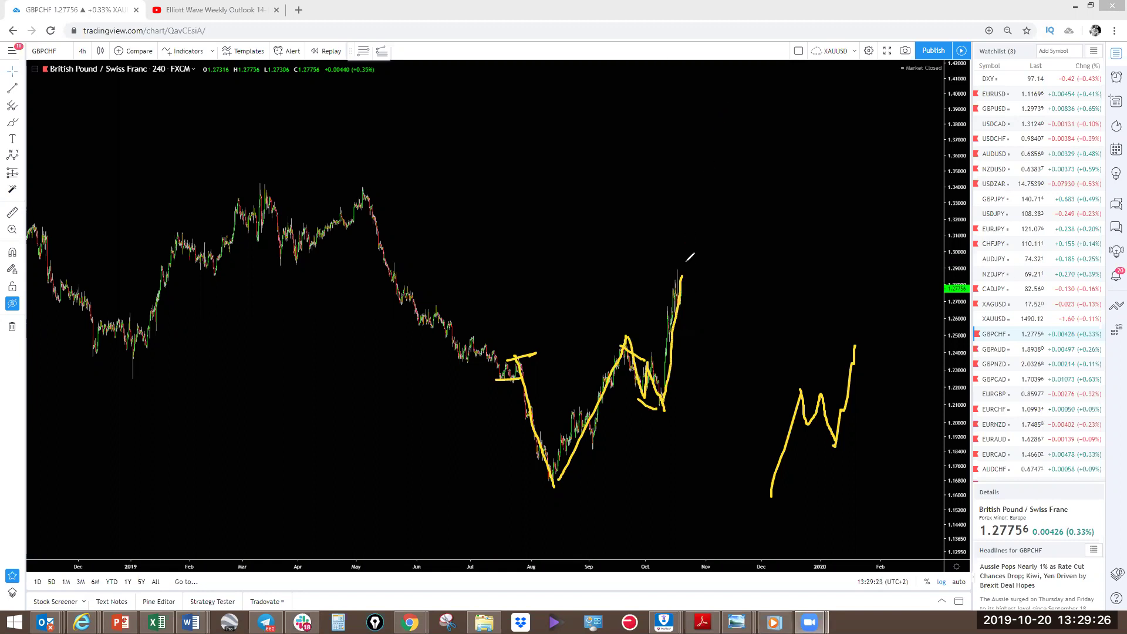
{"action": "mouse_move", "coordinate": [681, 276]}
{"action": "left_mouse_down"}
{"action": "mouse_move", "coordinate": [696, 227]}
{"action": "mouse_move", "coordinate": [724, 289]}
{"action": "left_mouse_up"}
{"action": "left_click_drag", "start_coordinate": [694, 223], "coordinate": [719, 250]}
{"action": "left_click_drag", "start_coordinate": [722, 286], "coordinate": [738, 153]}
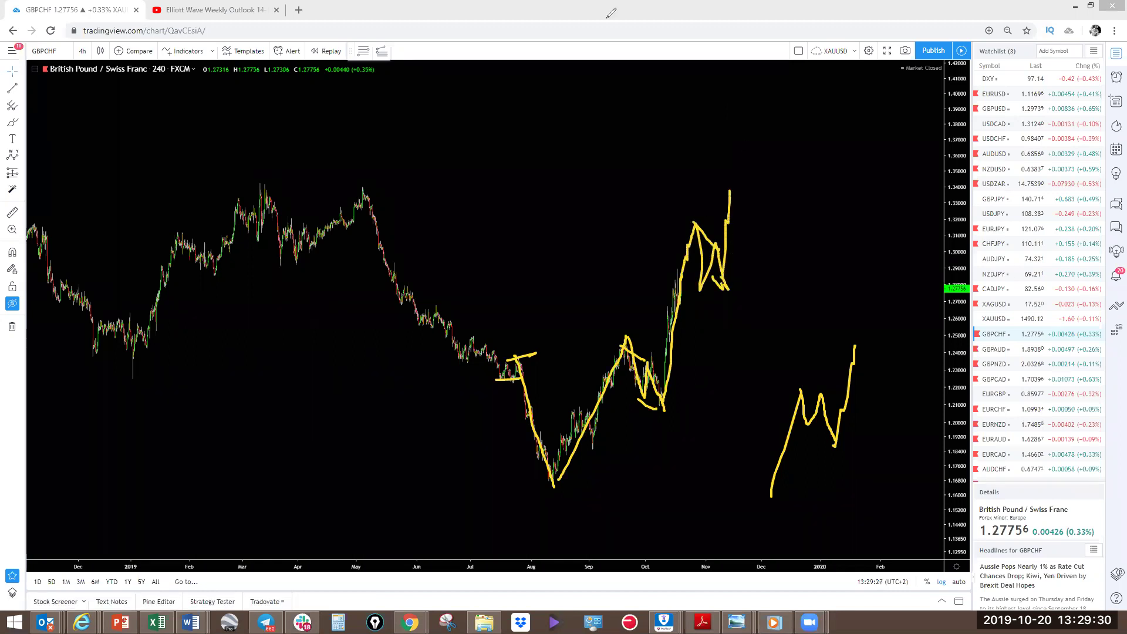
{"action": "key", "text": "Escape"}
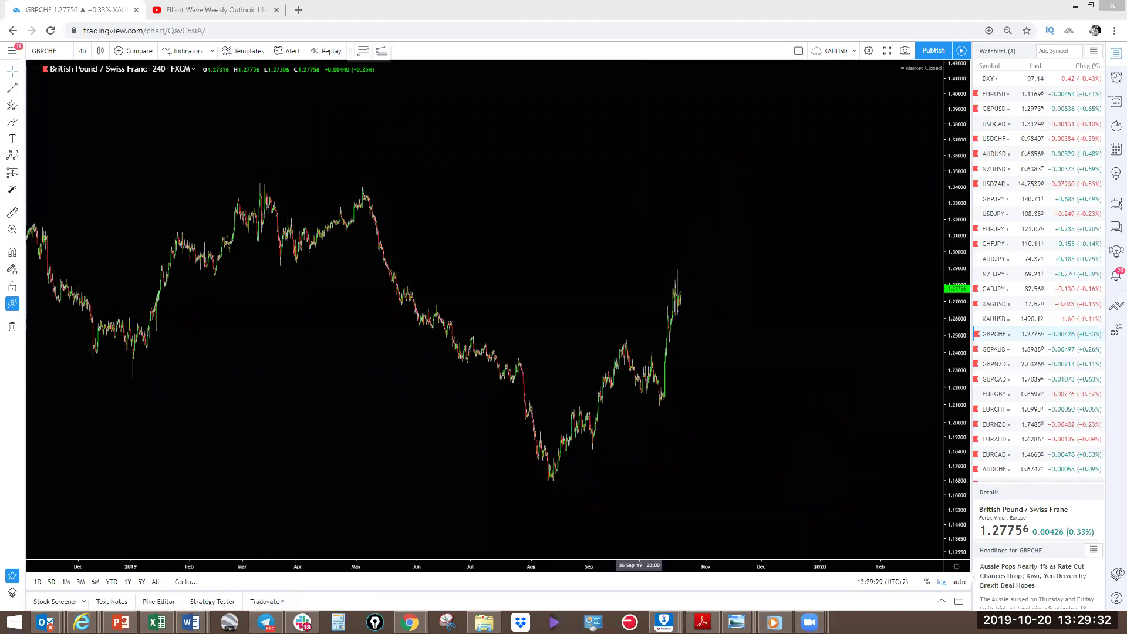
Switch the GBPCHF chart to the daily timeframe, fit 2010 to 2021 in view, and briefly show the saved wave drawings before hiding them
{"action": "left_click", "coordinate": [638, 184]}
{"action": "scroll", "coordinate": [639, 218], "scroll_direction": "down", "scroll_amount": 6}
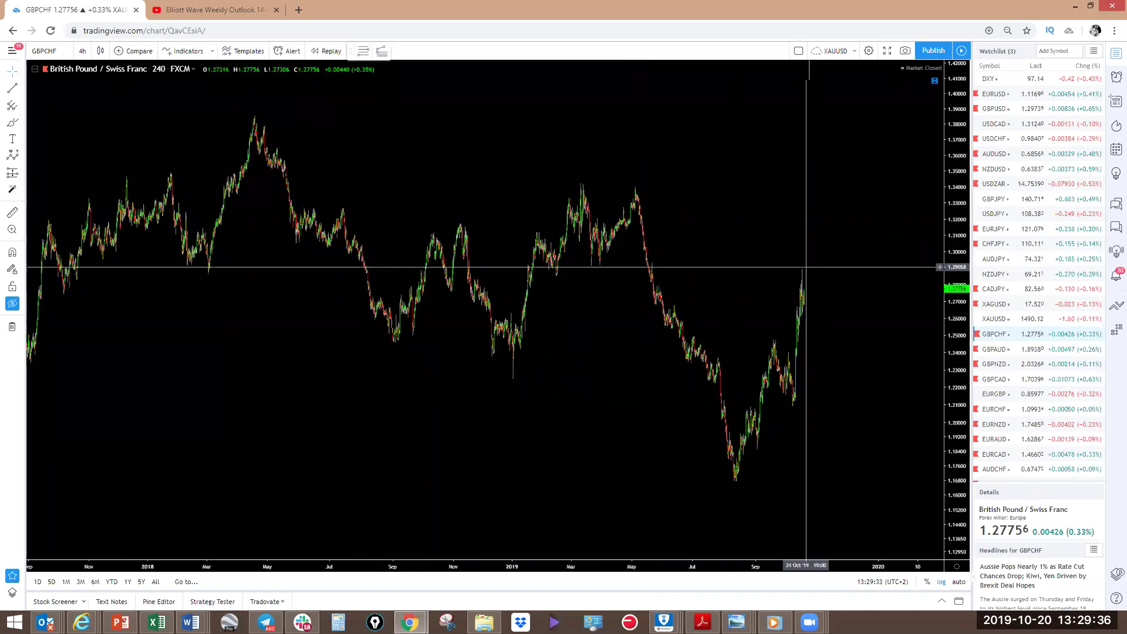
{"action": "left_click", "coordinate": [82, 51]}
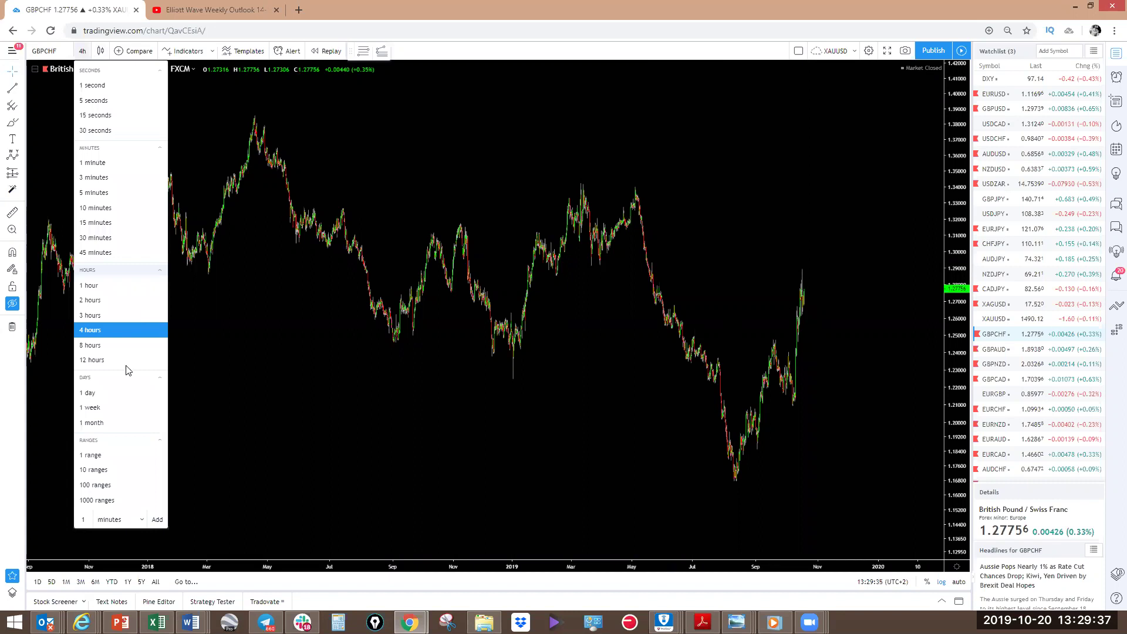
{"action": "left_click", "coordinate": [101, 397]}
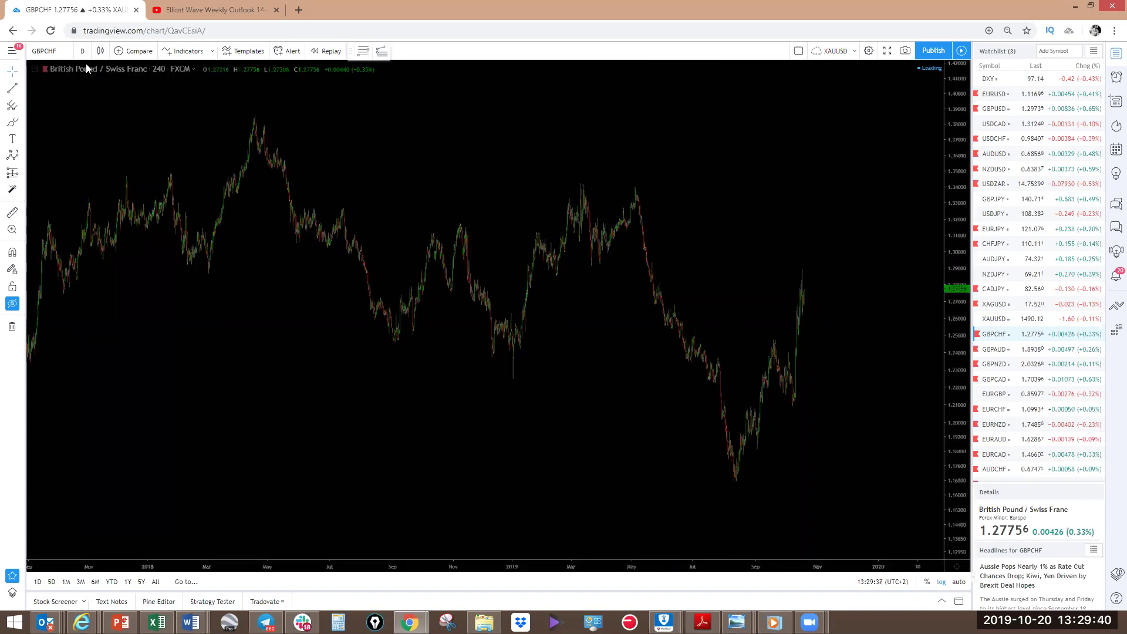
{"action": "left_click", "coordinate": [82, 51]}
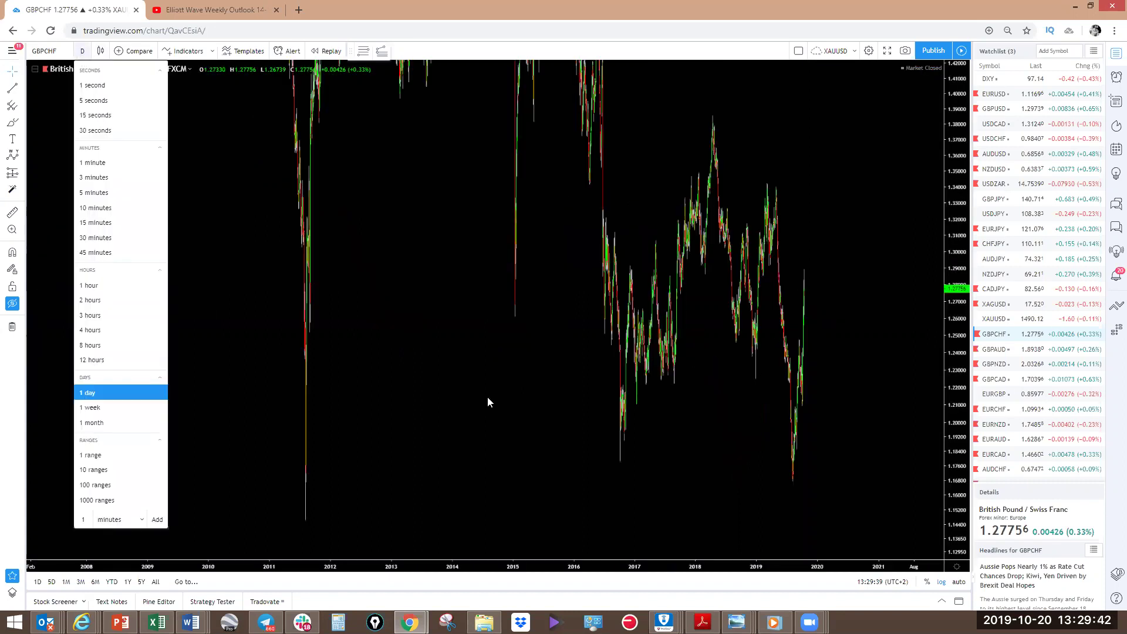
{"action": "left_click", "coordinate": [914, 204]}
{"action": "left_click_drag", "start_coordinate": [955, 179], "coordinate": [955, 353]}
{"action": "left_click_drag", "start_coordinate": [649, 397], "coordinate": [496, 398]}
{"action": "left_click", "coordinate": [12, 304]}
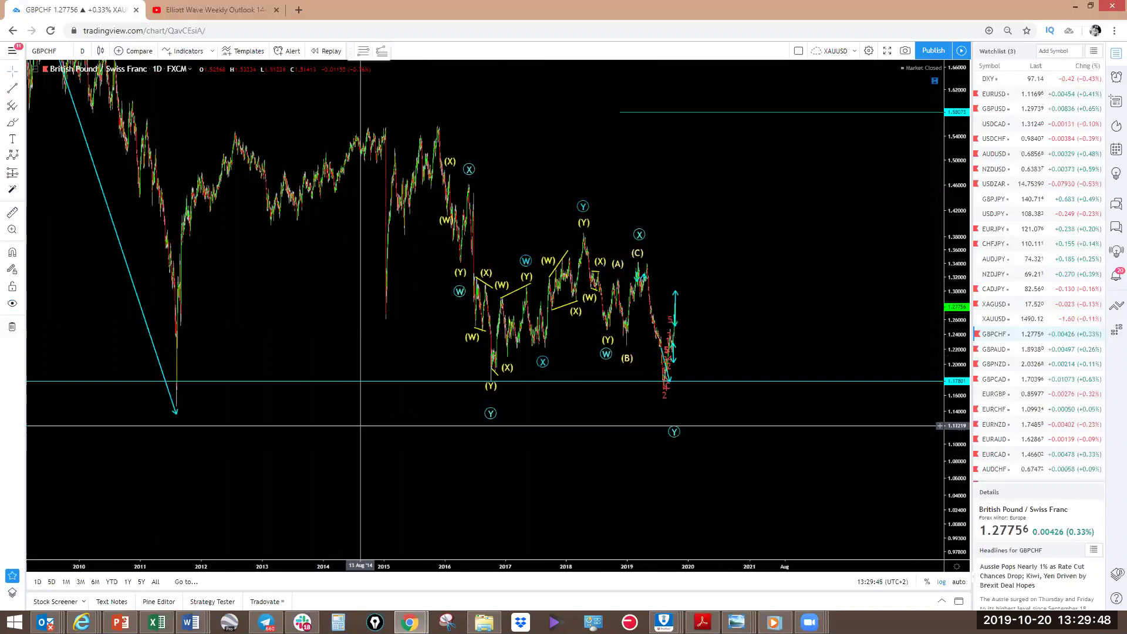
{"action": "left_click", "coordinate": [11, 304]}
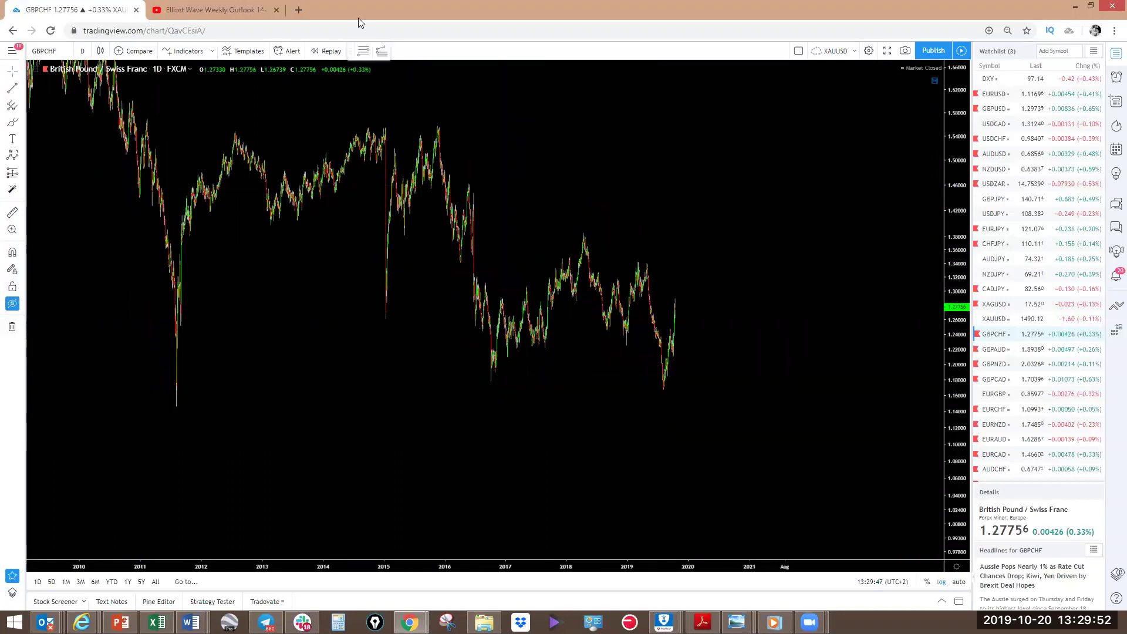
Sketch GBPCHF's swings from the 2016 low, the 2018 high's level and a projected rise to about 1.41 in yellow, and clear the sketches
{"action": "left_click_drag", "start_coordinate": [664, 384], "coordinate": [687, 231]}
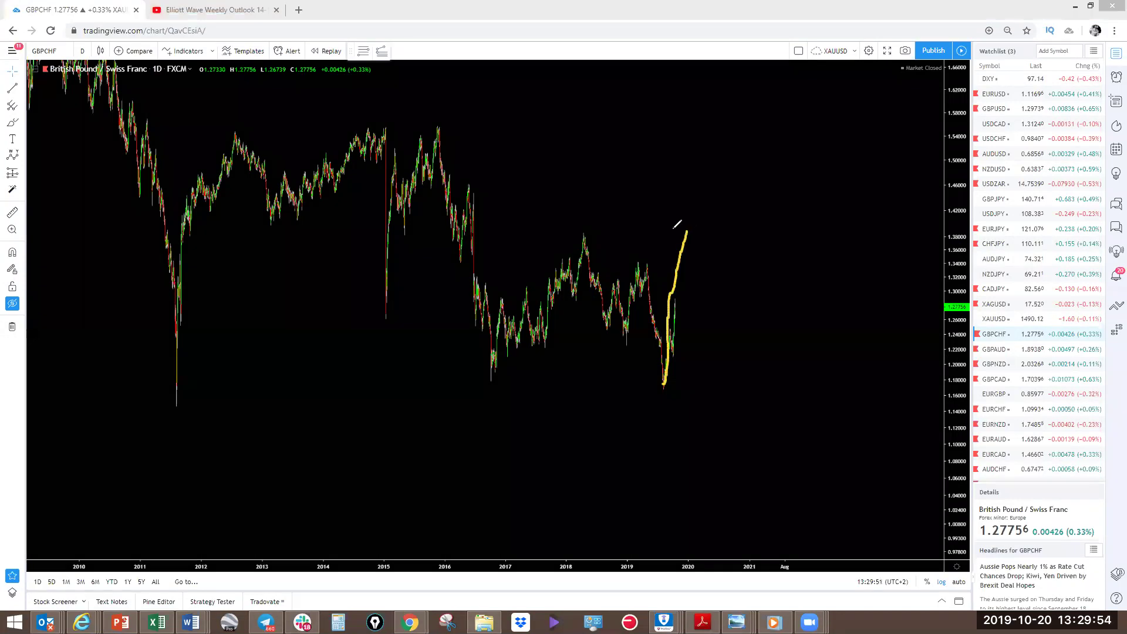
{"action": "left_click_drag", "start_coordinate": [581, 230], "coordinate": [707, 238]}
{"action": "mouse_move", "coordinate": [493, 370]}
{"action": "left_mouse_down"}
{"action": "mouse_move", "coordinate": [563, 280]}
{"action": "mouse_move", "coordinate": [606, 268]}
{"action": "mouse_move", "coordinate": [660, 373]}
{"action": "mouse_move", "coordinate": [684, 214]}
{"action": "left_mouse_up"}
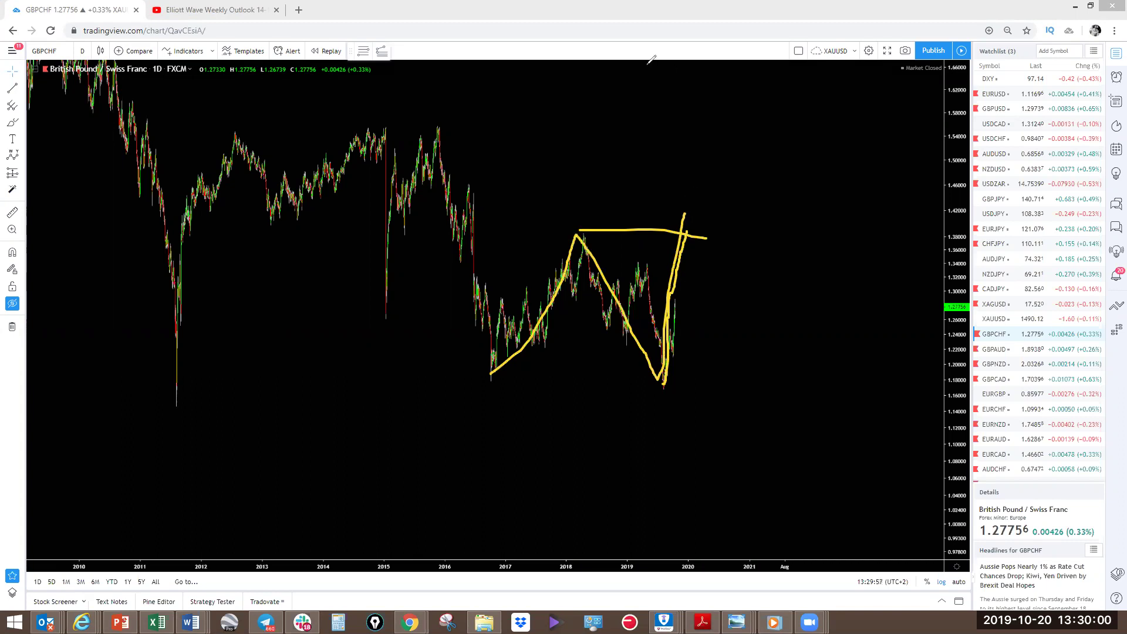
{"action": "key", "text": "ctrl+shift+7"}
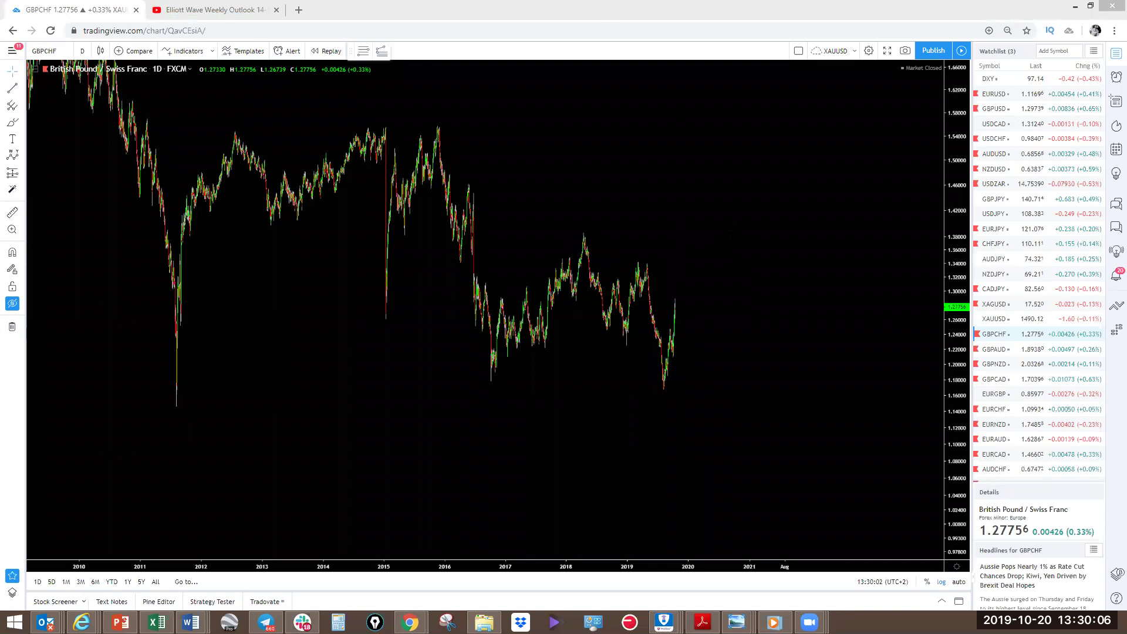
Load the GBPAUD daily chart and fit the price history from 2011 onward in view
{"action": "left_click", "coordinate": [1007, 353]}
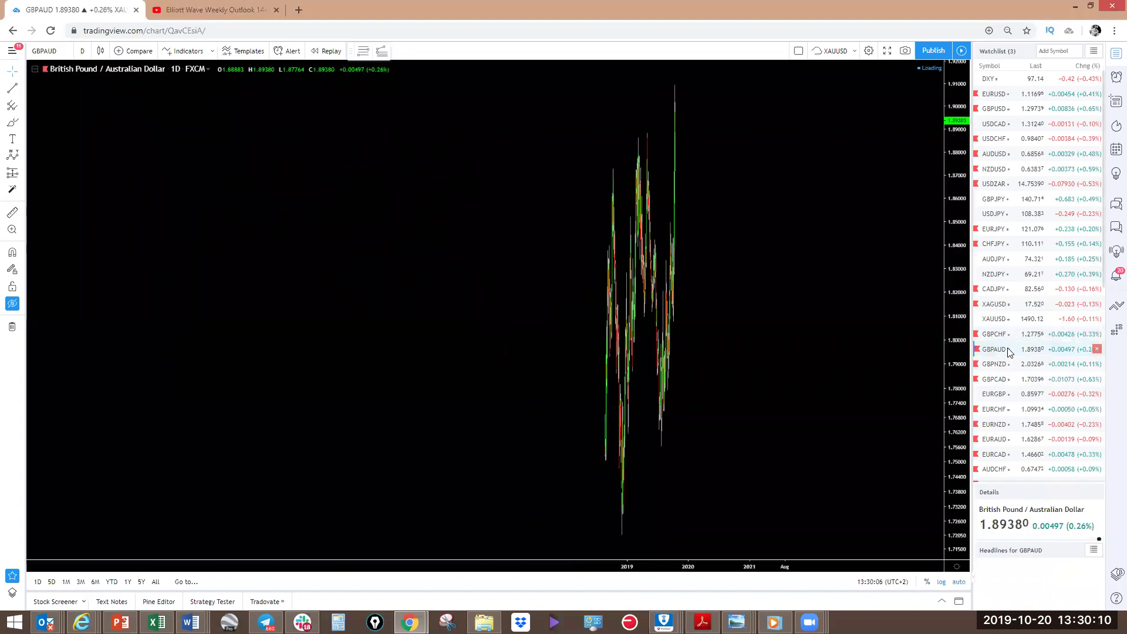
{"action": "left_click_drag", "start_coordinate": [956, 198], "coordinate": [939, 388]}
{"action": "scroll", "coordinate": [810, 388], "scroll_direction": "up", "scroll_amount": 2}
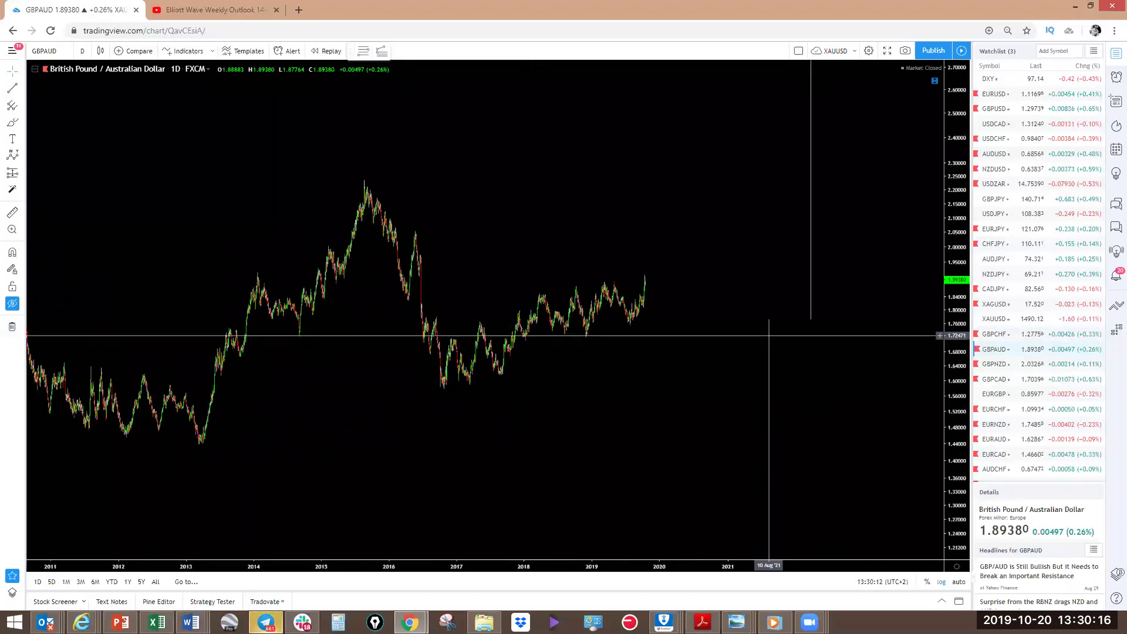
Mark GBPAUD's mid-2019 low and the recovery from it in yellow, and clear the marks
{"action": "left_click_drag", "start_coordinate": [627, 323], "coordinate": [640, 318]}
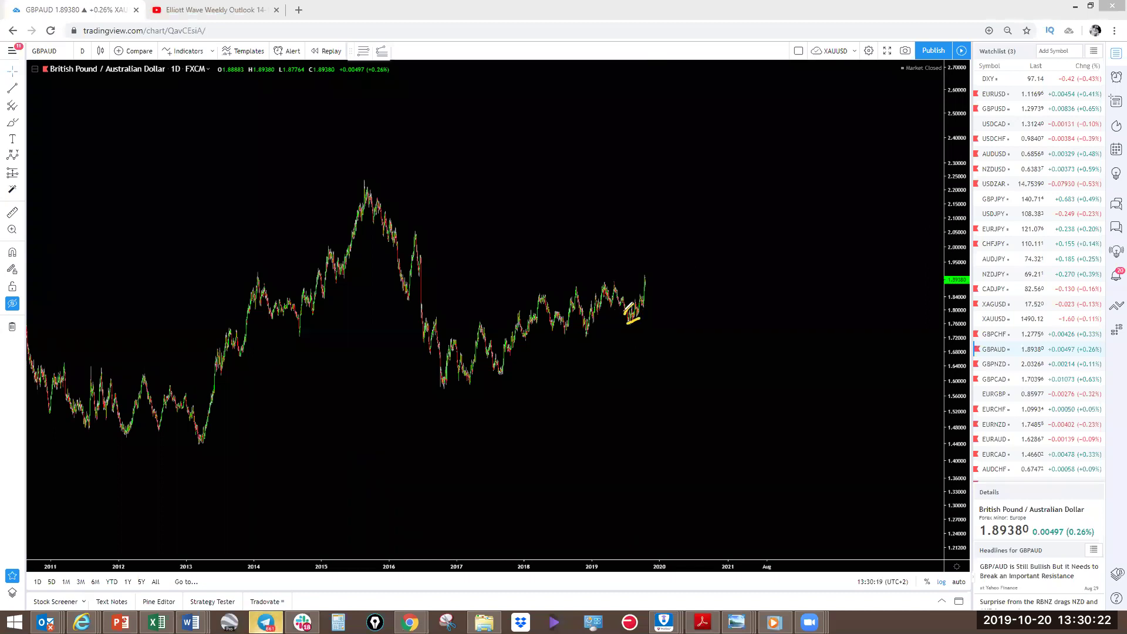
{"action": "left_click_drag", "start_coordinate": [623, 311], "coordinate": [635, 302]}
{"action": "left_click_drag", "start_coordinate": [644, 290], "coordinate": [647, 304]}
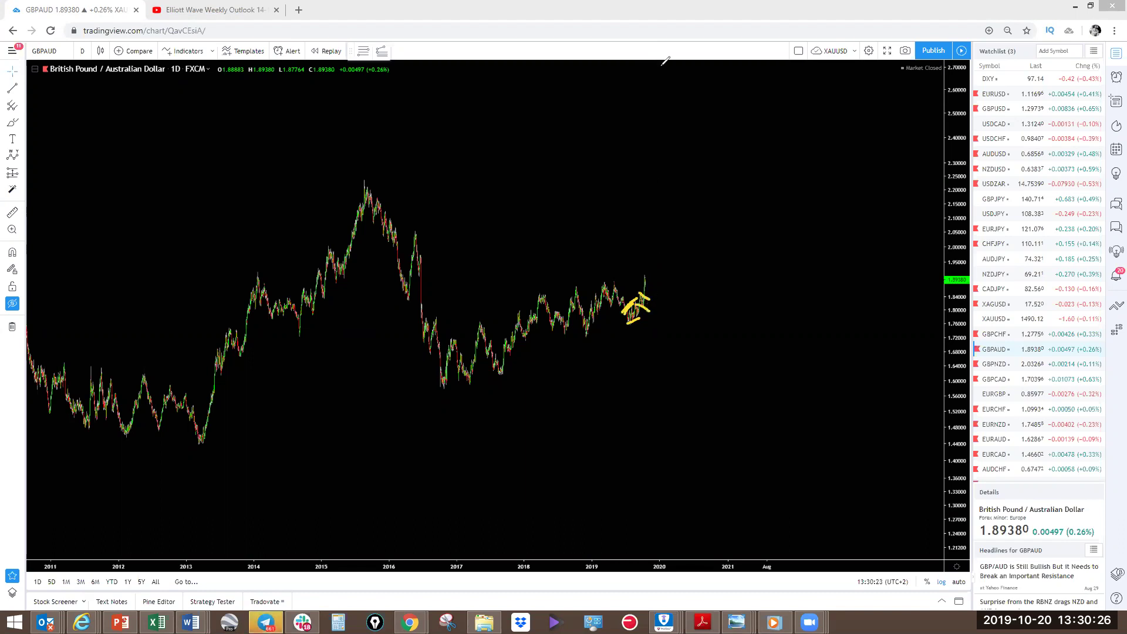
{"action": "left_click", "coordinate": [630, 68]}
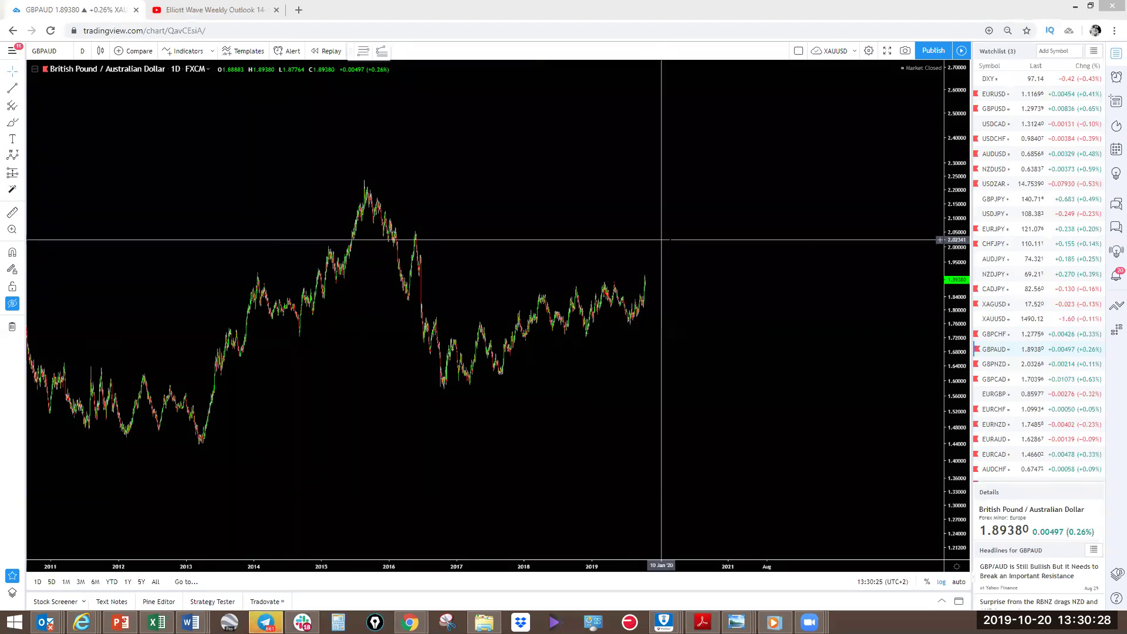
Show GBPAUD's saved wave drawings, examine the labelled count and channel from 2016 onward, and hide the drawings
{"action": "left_click", "coordinate": [661, 241]}
{"action": "left_click", "coordinate": [13, 305]}
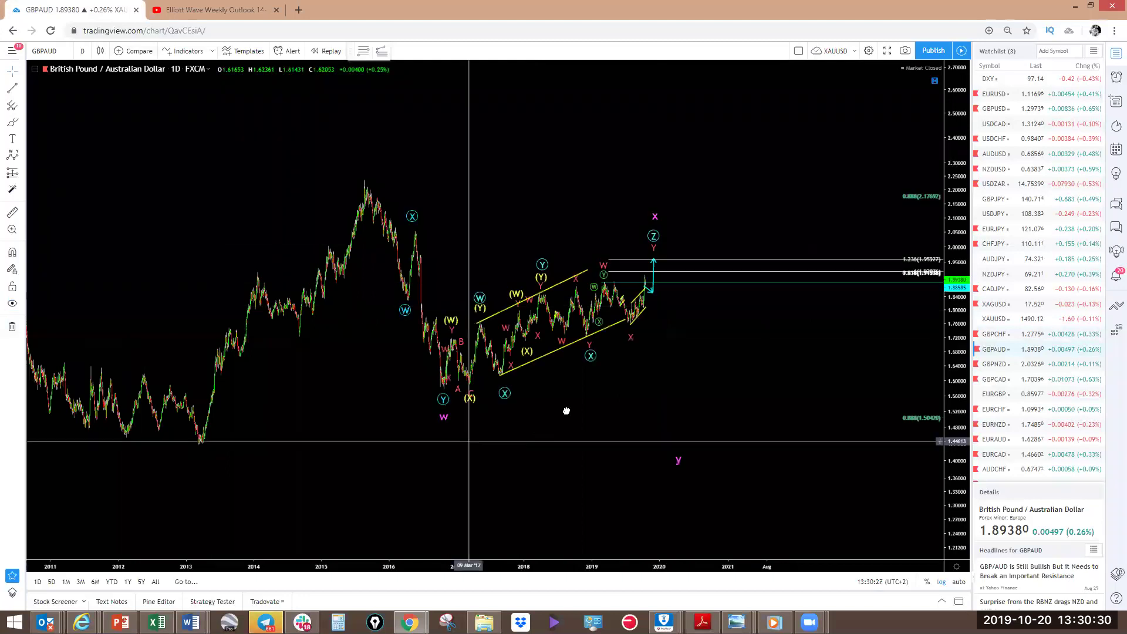
{"action": "scroll", "coordinate": [594, 390], "scroll_direction": "up", "scroll_amount": 3}
{"action": "scroll", "coordinate": [603, 411], "scroll_direction": "up", "scroll_amount": 5}
{"action": "scroll", "coordinate": [474, 393], "scroll_direction": "down", "scroll_amount": 2}
{"action": "left_click_drag", "start_coordinate": [481, 432], "coordinate": [487, 454]}
{"action": "scroll", "coordinate": [486, 446], "scroll_direction": "down", "scroll_amount": 2}
{"action": "scroll", "coordinate": [566, 503], "scroll_direction": "up", "scroll_amount": 5}
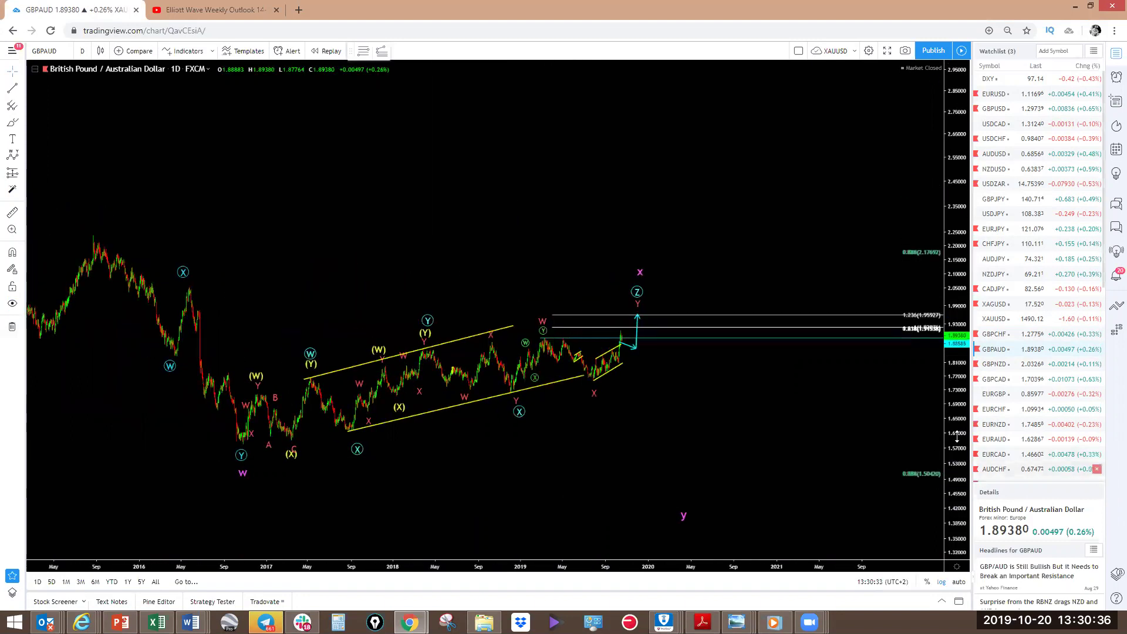
{"action": "left_click_drag", "start_coordinate": [957, 460], "coordinate": [957, 436]}
{"action": "left_click_drag", "start_coordinate": [774, 451], "coordinate": [805, 405]}
{"action": "scroll", "coordinate": [577, 431], "scroll_direction": "up", "scroll_amount": 1}
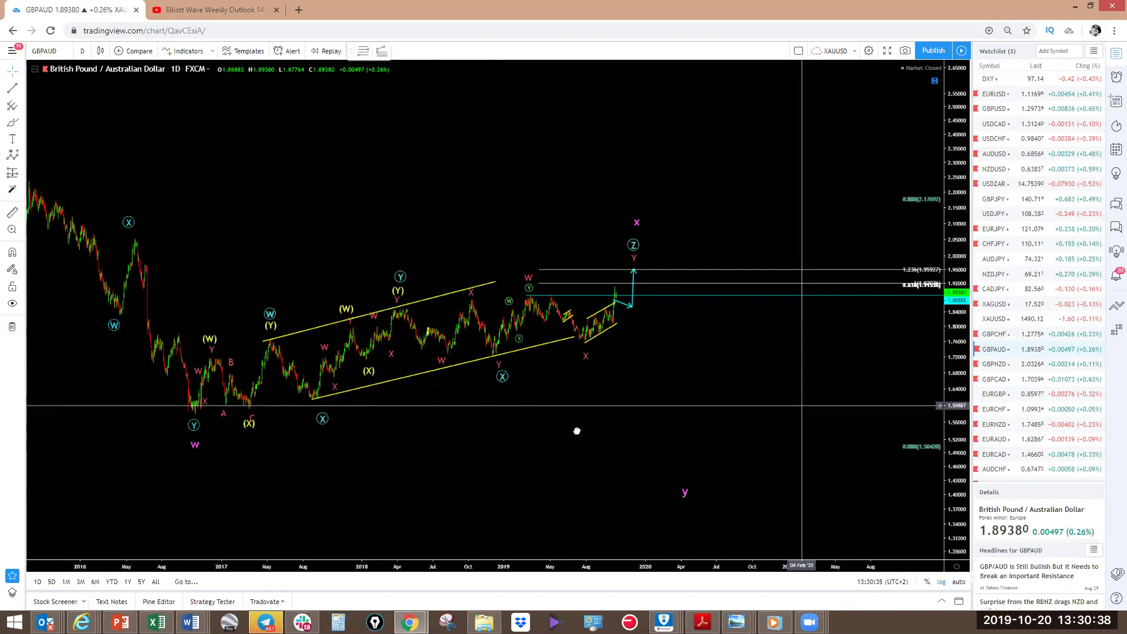
{"action": "left_click_drag", "start_coordinate": [577, 431], "coordinate": [654, 401]}
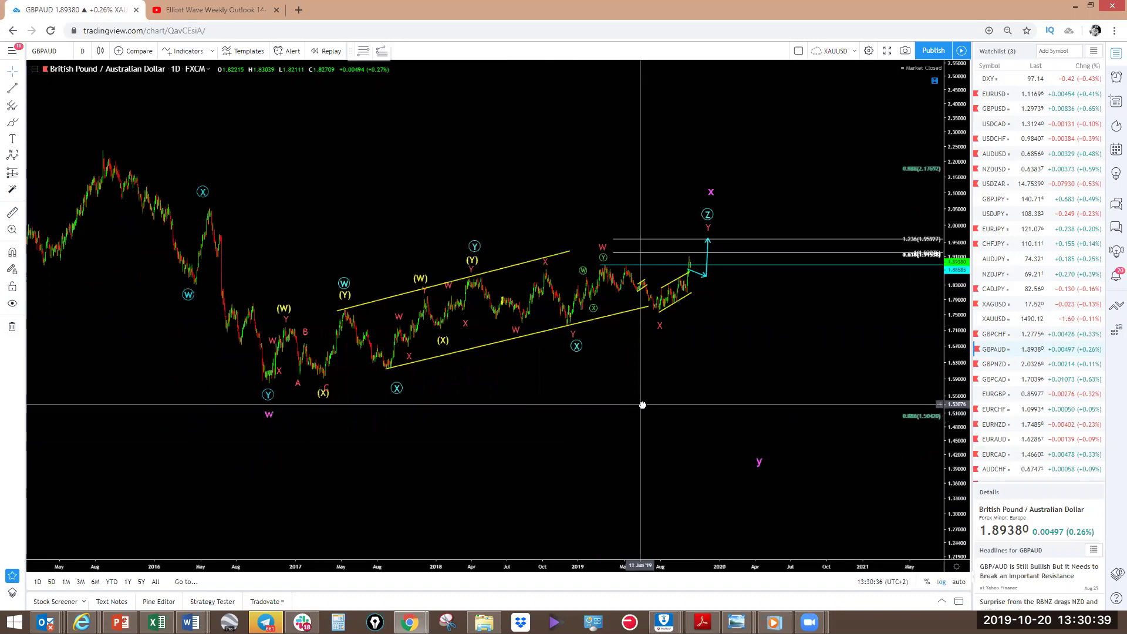
{"action": "left_click", "coordinate": [12, 305]}
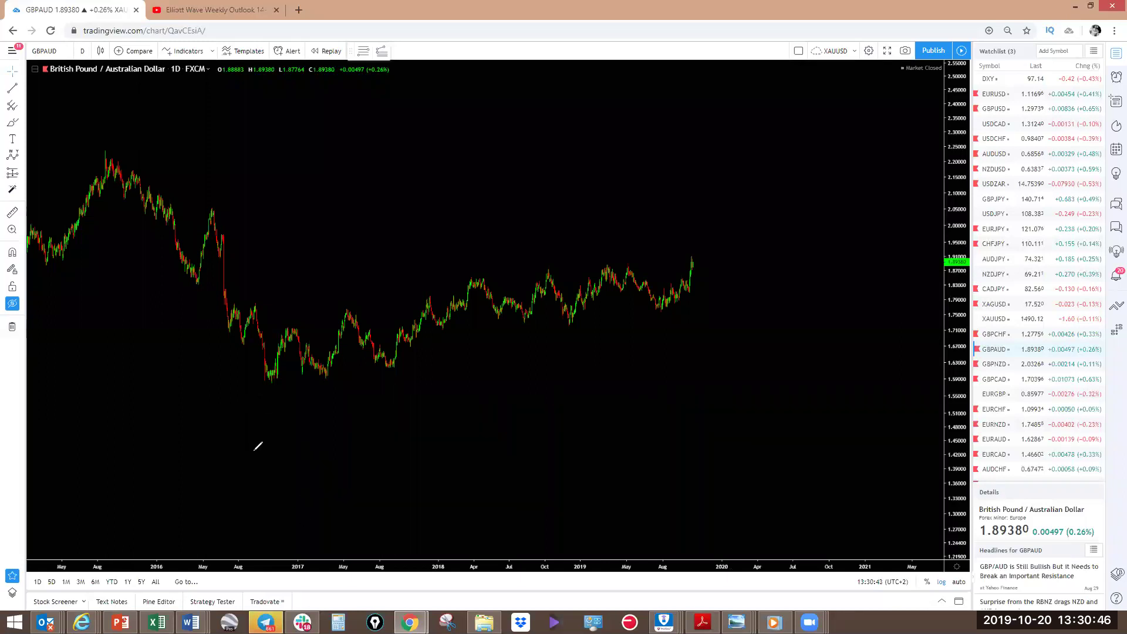
Trace GBPAUD's swings from the late-2016 low in yellow and label the turning points W, X, Y, X and Y
{"action": "mouse_move", "coordinate": [272, 378]}
{"action": "left_mouse_down"}
{"action": "mouse_move", "coordinate": [348, 316]}
{"action": "mouse_move", "coordinate": [392, 369]}
{"action": "mouse_move", "coordinate": [421, 339]}
{"action": "left_mouse_up"}
{"action": "mouse_move", "coordinate": [469, 296]}
{"action": "left_mouse_down"}
{"action": "mouse_move", "coordinate": [487, 273]}
{"action": "mouse_move", "coordinate": [524, 320]}
{"action": "left_mouse_up"}
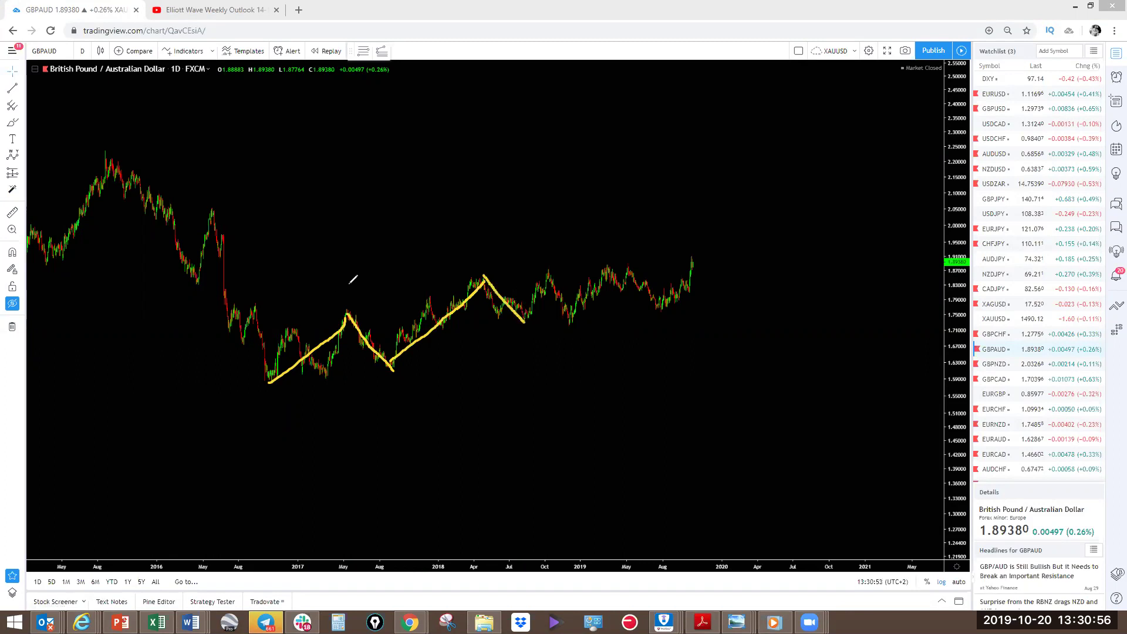
{"action": "left_click_drag", "start_coordinate": [332, 290], "coordinate": [349, 285]}
{"action": "mouse_move", "coordinate": [387, 376]}
{"action": "left_mouse_down"}
{"action": "mouse_move", "coordinate": [388, 396]}
{"action": "mouse_move", "coordinate": [402, 387]}
{"action": "left_mouse_up"}
{"action": "left_click_drag", "start_coordinate": [468, 250], "coordinate": [480, 270]}
{"action": "mouse_move", "coordinate": [528, 332]}
{"action": "left_mouse_down"}
{"action": "mouse_move", "coordinate": [522, 345]}
{"action": "mouse_move", "coordinate": [541, 351]}
{"action": "left_mouse_up"}
{"action": "mouse_move", "coordinate": [597, 230]}
{"action": "left_mouse_down"}
{"action": "mouse_move", "coordinate": [616, 241]}
{"action": "mouse_move", "coordinate": [610, 253]}
{"action": "left_mouse_up"}
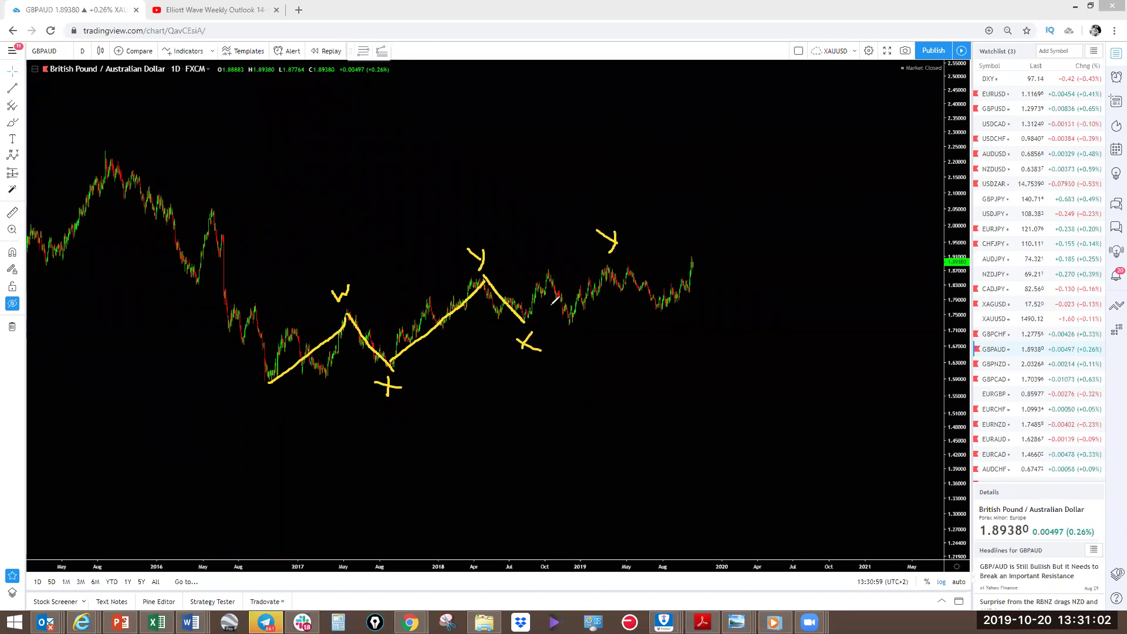
{"action": "left_click_drag", "start_coordinate": [527, 320], "coordinate": [579, 259]}
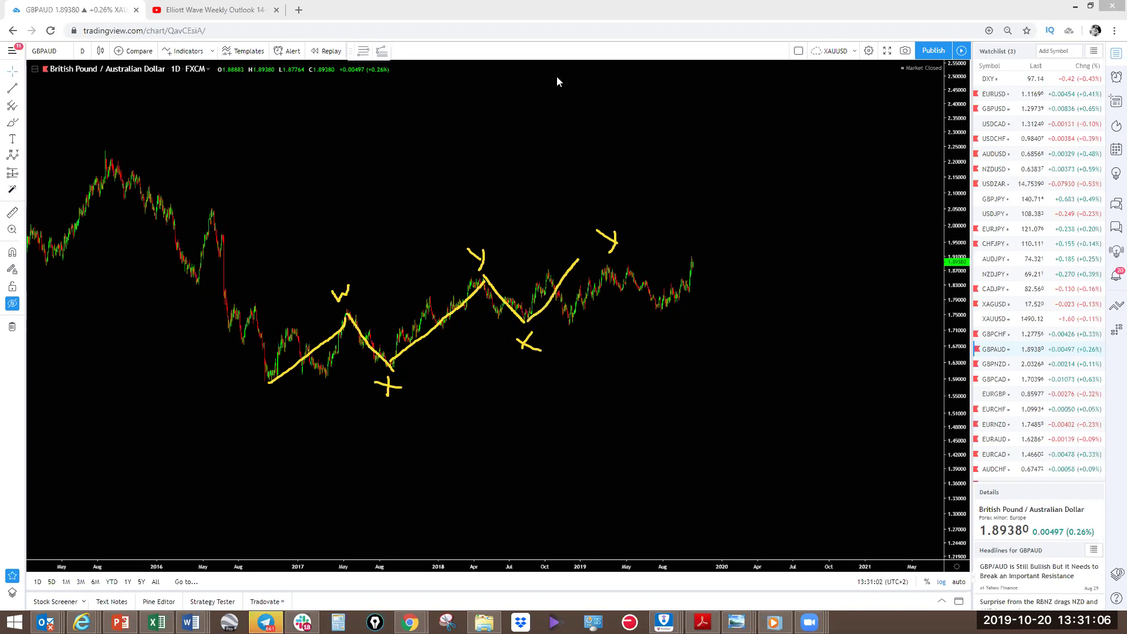
Trace the smaller swings from the late-2016 low to the early-2019 high in red, and relabel the final peak Z
{"action": "mouse_move", "coordinate": [272, 374]}
{"action": "left_mouse_down"}
{"action": "mouse_move", "coordinate": [294, 327]}
{"action": "mouse_move", "coordinate": [330, 361]}
{"action": "mouse_move", "coordinate": [355, 309]}
{"action": "mouse_move", "coordinate": [356, 350]}
{"action": "mouse_move", "coordinate": [381, 348]}
{"action": "mouse_move", "coordinate": [394, 365]}
{"action": "mouse_move", "coordinate": [406, 338]}
{"action": "mouse_move", "coordinate": [449, 330]}
{"action": "mouse_move", "coordinate": [487, 276]}
{"action": "left_mouse_up"}
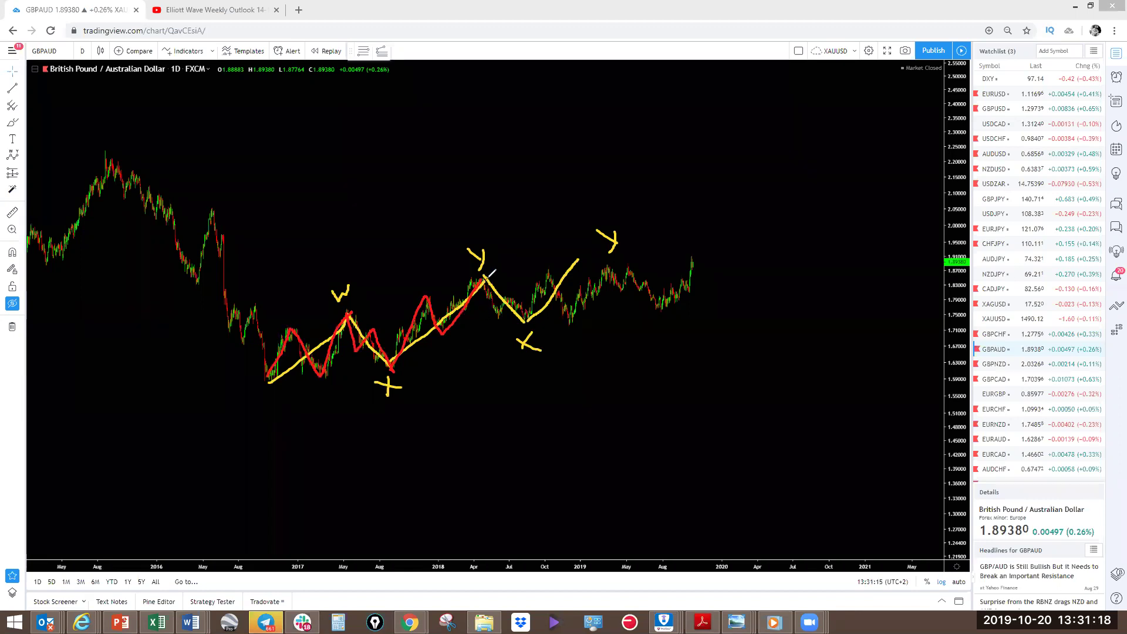
{"action": "mouse_move", "coordinate": [484, 276]}
{"action": "left_mouse_down"}
{"action": "mouse_move", "coordinate": [499, 317]}
{"action": "mouse_move", "coordinate": [515, 296]}
{"action": "mouse_move", "coordinate": [528, 321]}
{"action": "mouse_move", "coordinate": [550, 273]}
{"action": "mouse_move", "coordinate": [570, 322]}
{"action": "mouse_move", "coordinate": [590, 281]}
{"action": "left_mouse_up"}
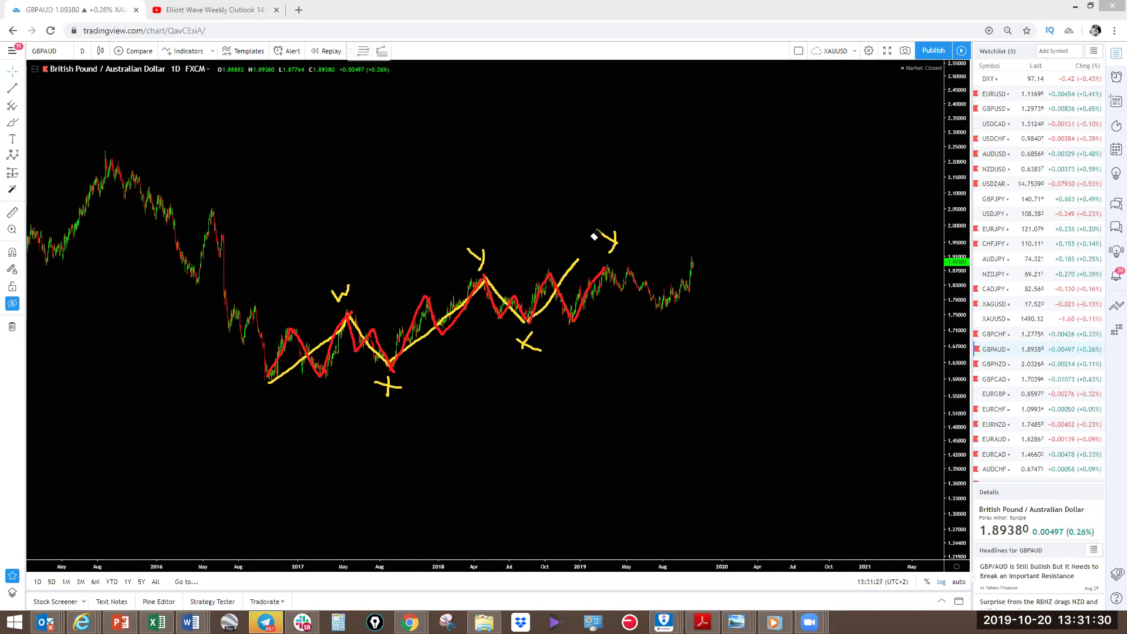
{"action": "key", "text": "ctrl+z"}
{"action": "mouse_move", "coordinate": [597, 244]}
{"action": "left_mouse_down"}
{"action": "mouse_move", "coordinate": [616, 239]}
{"action": "mouse_move", "coordinate": [632, 253]}
{"action": "left_mouse_up"}
Sketch a projected yellow drop from the Z peak to about 1.34, and erase it
{"action": "mouse_move", "coordinate": [607, 267]}
{"action": "left_mouse_down"}
{"action": "mouse_move", "coordinate": [662, 329]}
{"action": "mouse_move", "coordinate": [695, 484]}
{"action": "mouse_move", "coordinate": [685, 474]}
{"action": "mouse_move", "coordinate": [700, 470]}
{"action": "mouse_move", "coordinate": [693, 495]}
{"action": "left_mouse_up"}
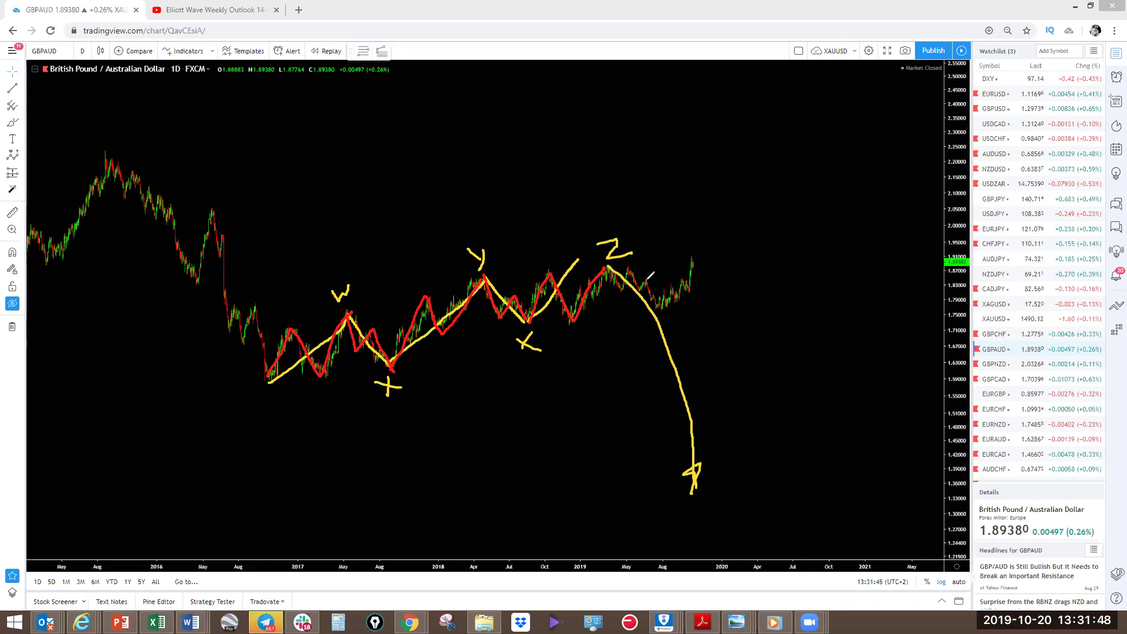
{"action": "mouse_move", "coordinate": [644, 274]}
{"action": "left_mouse_down"}
{"action": "mouse_move", "coordinate": [639, 283]}
{"action": "mouse_move", "coordinate": [664, 312]}
{"action": "mouse_move", "coordinate": [654, 273]}
{"action": "left_mouse_up"}
{"action": "left_click", "coordinate": [648, 308]}
{"action": "key", "text": "Delete"}
{"action": "left_click", "coordinate": [690, 418]}
{"action": "key", "text": "Delete"}
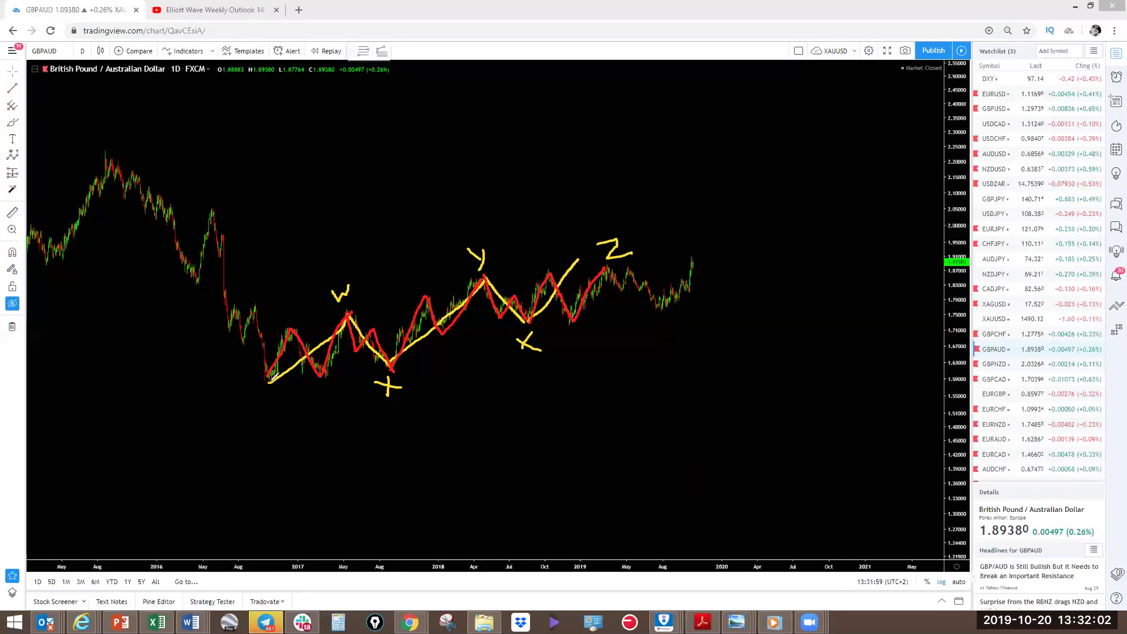
Draw a dashed yellow level at about 1.59 from the late-2016 low across to early 2020
{"action": "left_click_drag", "start_coordinate": [292, 378], "coordinate": [382, 384]}
{"action": "left_click_drag", "start_coordinate": [407, 379], "coordinate": [447, 373]}
{"action": "left_click_drag", "start_coordinate": [482, 374], "coordinate": [548, 379]}
{"action": "left_click_drag", "start_coordinate": [598, 383], "coordinate": [725, 373]}
{"action": "left_click", "coordinate": [736, 372]}
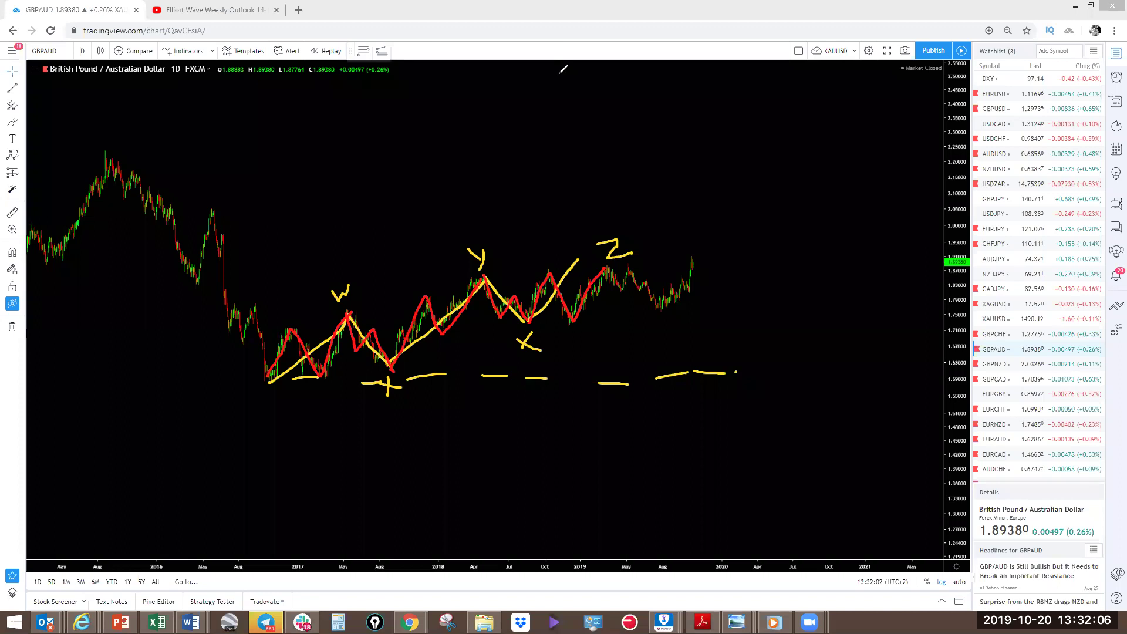
Erase the Z label and the red and yellow swings drawn after the Y peak
{"action": "left_click", "coordinate": [605, 245]}
{"action": "left_click", "coordinate": [556, 300]}
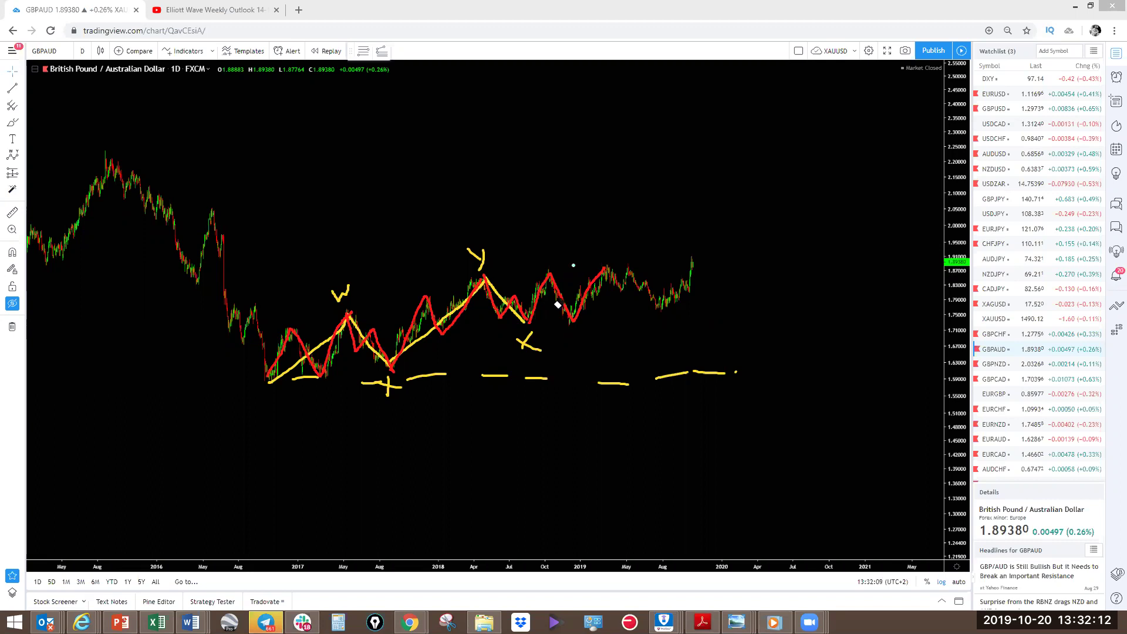
{"action": "left_click", "coordinate": [551, 289]}
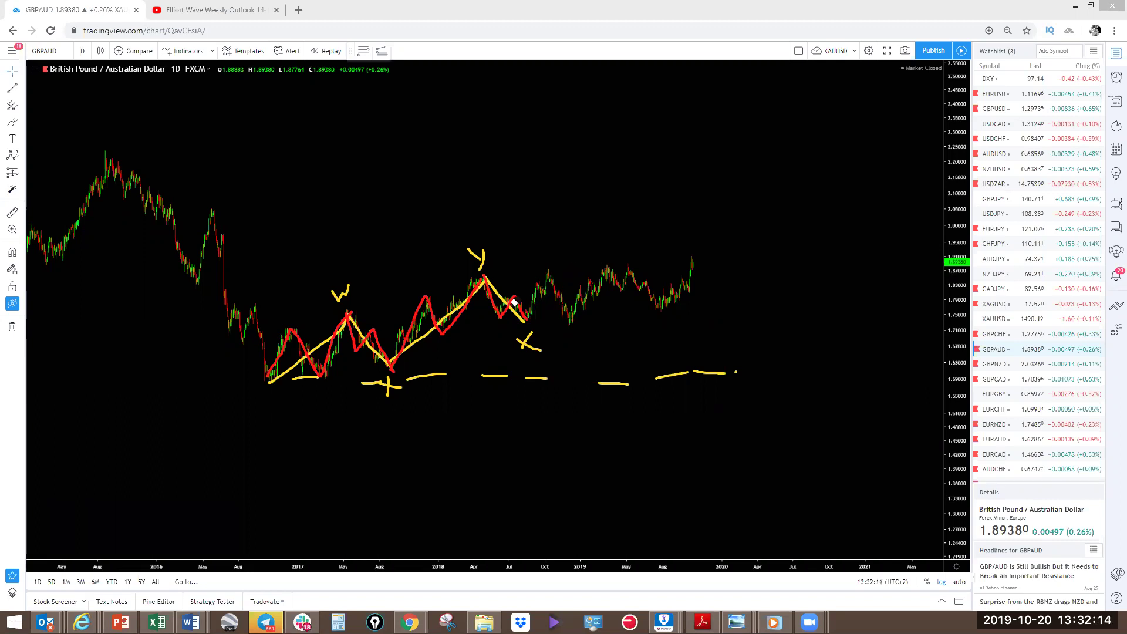
{"action": "left_click", "coordinate": [513, 302]}
{"action": "left_click", "coordinate": [514, 303]}
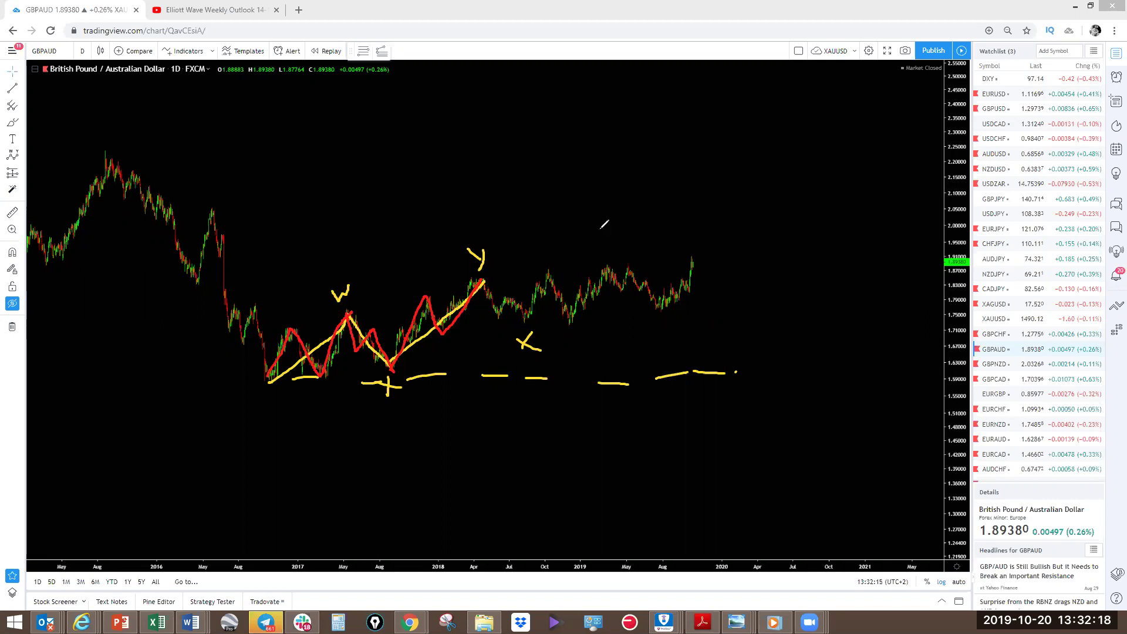
Redraw the 2018 swings after Y in red with boundary lines, label an X, and trace 2019's rise, pullback and rally to about 1.95
{"action": "mouse_move", "coordinate": [482, 279]}
{"action": "left_mouse_down"}
{"action": "mouse_move", "coordinate": [528, 311]}
{"action": "mouse_move", "coordinate": [547, 270]}
{"action": "mouse_move", "coordinate": [568, 325]}
{"action": "mouse_move", "coordinate": [520, 322]}
{"action": "mouse_move", "coordinate": [533, 269]}
{"action": "left_mouse_up"}
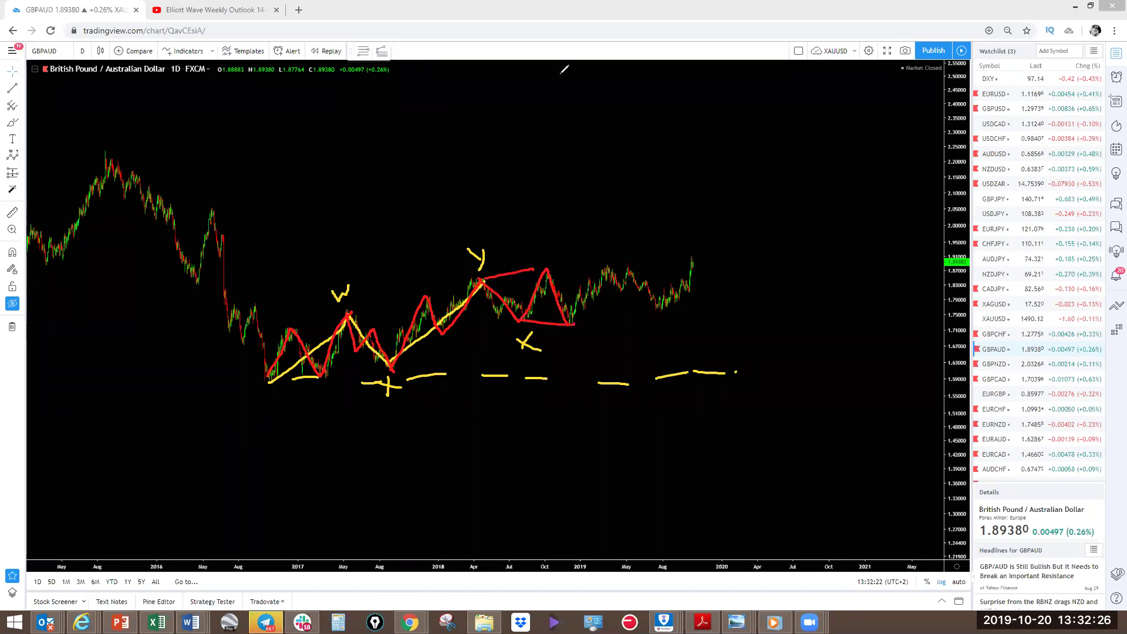
{"action": "mouse_move", "coordinate": [580, 327]}
{"action": "left_mouse_down"}
{"action": "mouse_move", "coordinate": [572, 346]}
{"action": "mouse_move", "coordinate": [590, 343]}
{"action": "mouse_move", "coordinate": [618, 266]}
{"action": "left_mouse_up"}
{"action": "left_click_drag", "start_coordinate": [662, 302], "coordinate": [705, 244]}
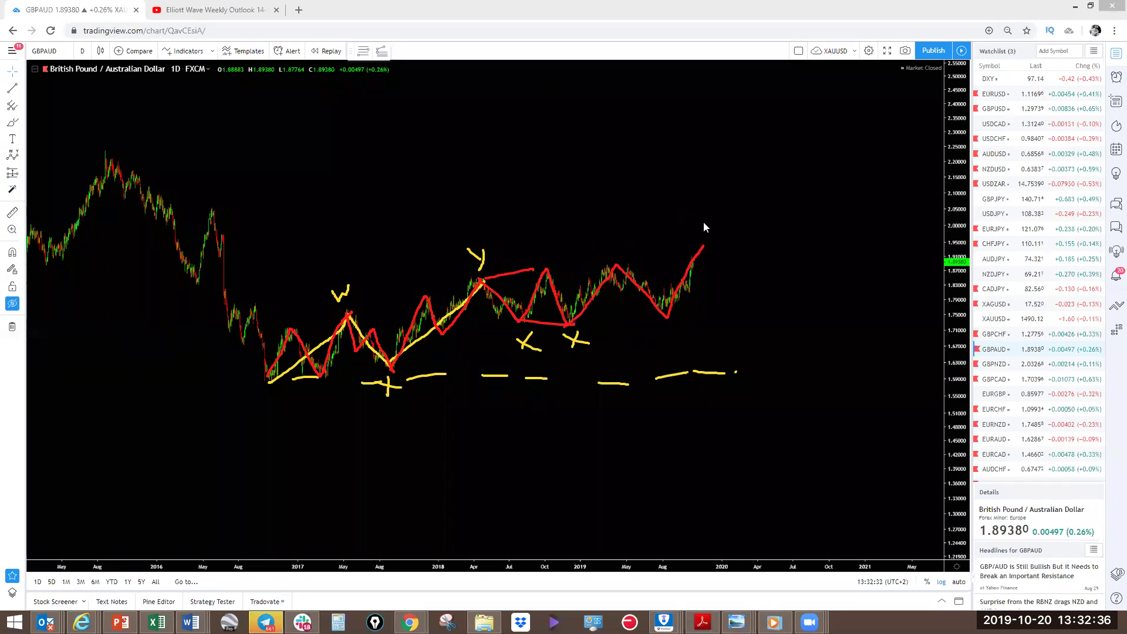
Sketch a projected yellow drop to about 1.26, extend the 1.59 level past it, and mark the final push into the peak
{"action": "left_click_drag", "start_coordinate": [711, 238], "coordinate": [757, 532]}
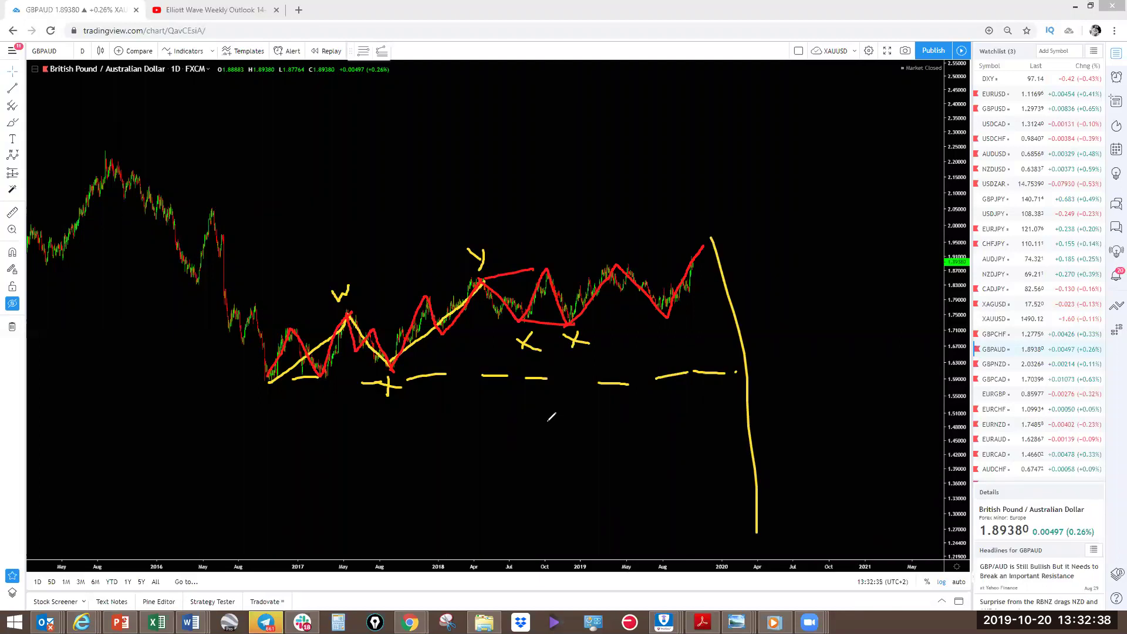
{"action": "left_click_drag", "start_coordinate": [727, 371], "coordinate": [844, 388]}
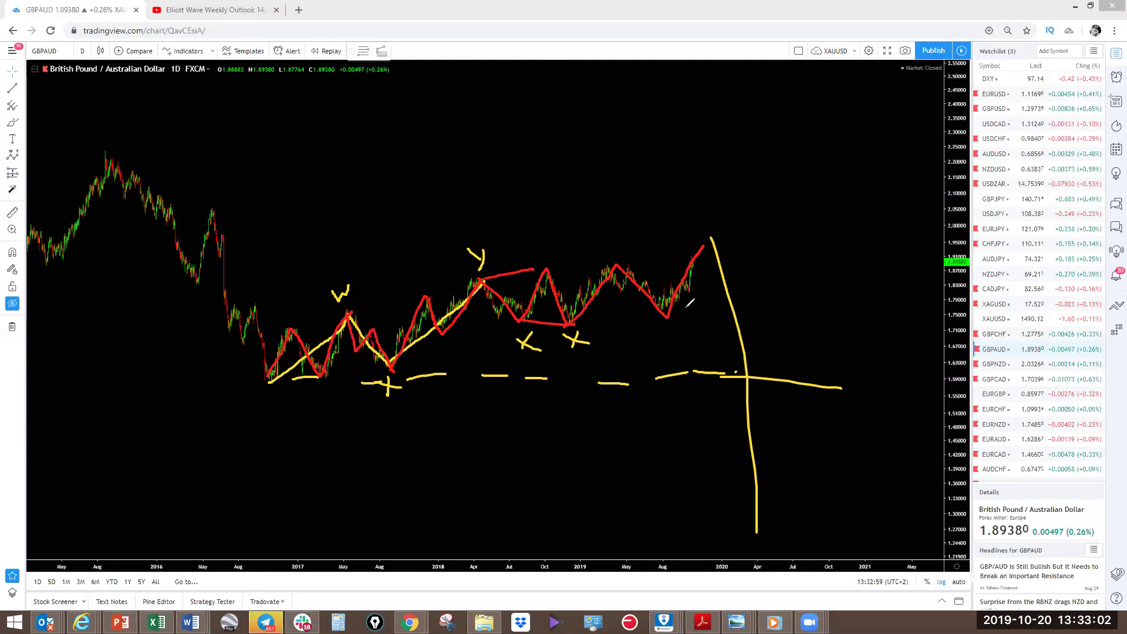
{"action": "left_click_drag", "start_coordinate": [694, 257], "coordinate": [706, 238]}
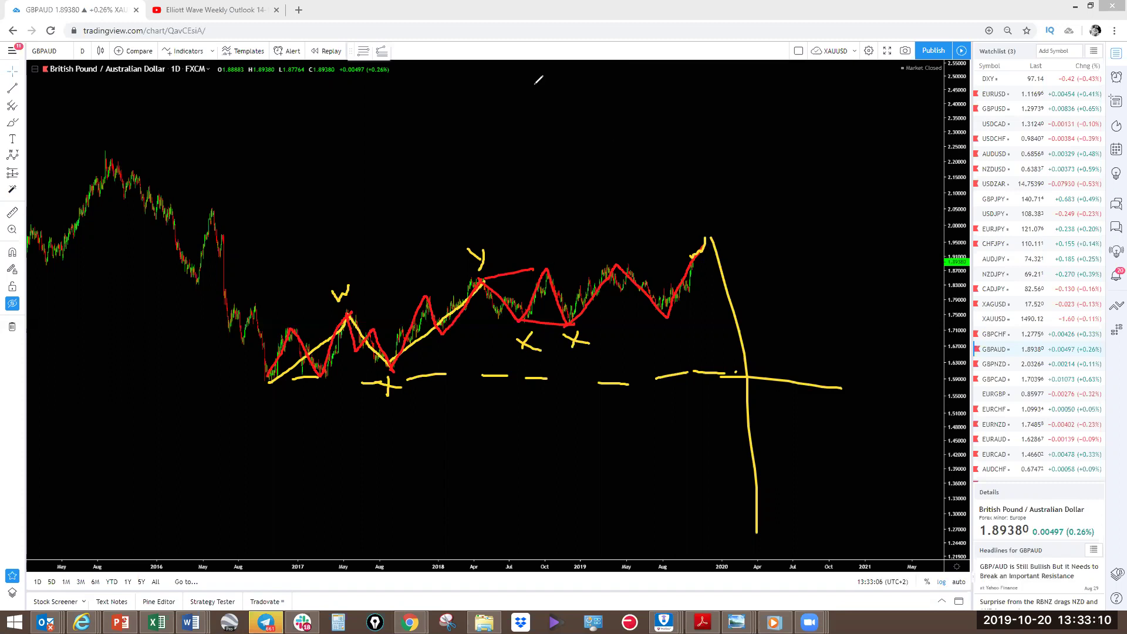
Erase the X under the mid-2018 low, label the projected peak Z, and sketch a second yellow drop from it to about 1.30
{"action": "left_click", "coordinate": [528, 343]}
{"action": "mouse_move", "coordinate": [700, 207]}
{"action": "left_mouse_down"}
{"action": "mouse_move", "coordinate": [698, 223]}
{"action": "mouse_move", "coordinate": [734, 215]}
{"action": "left_mouse_up"}
{"action": "mouse_move", "coordinate": [697, 258]}
{"action": "left_mouse_down"}
{"action": "mouse_move", "coordinate": [715, 234]}
{"action": "mouse_move", "coordinate": [772, 512]}
{"action": "left_mouse_up"}
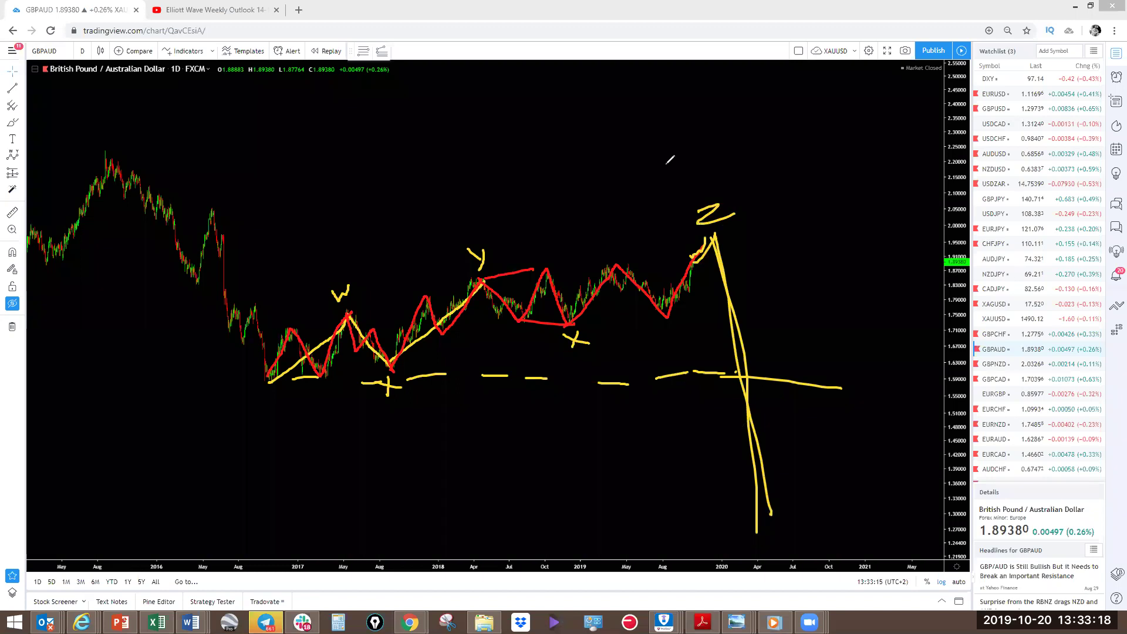
{"action": "key", "text": "Escape"}
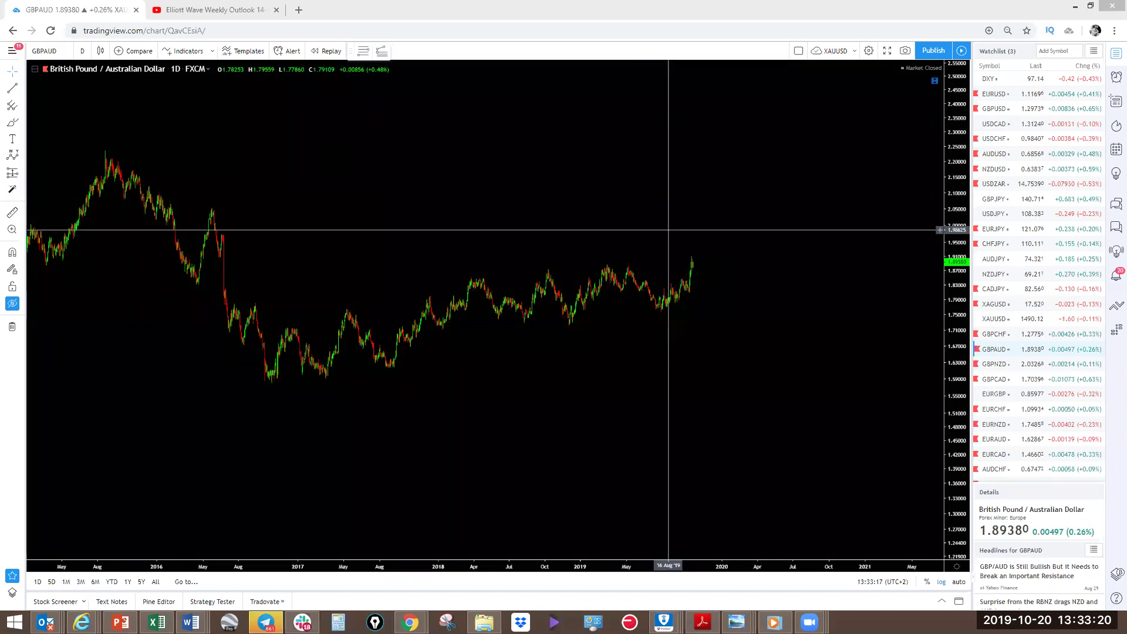
Sketch a short yellow push up from the latest price and a projected drop from about 2.04 to about 1.59
{"action": "key", "text": "ctrl+shift+3"}
{"action": "mouse_move", "coordinate": [690, 263]}
{"action": "left_mouse_down"}
{"action": "mouse_move", "coordinate": [699, 228]}
{"action": "mouse_move", "coordinate": [730, 382]}
{"action": "left_mouse_up"}
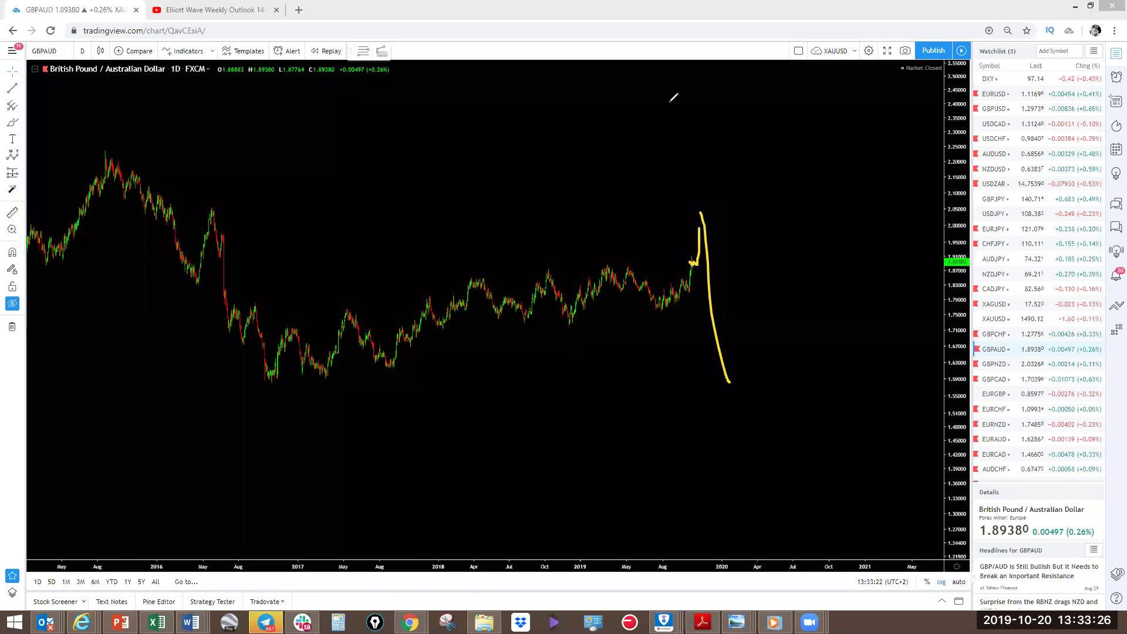
{"action": "key", "text": "Escape"}
Show the hidden wave-count drawings on the GBPAUD chart and switch the chart to GBPNZD
{"action": "key", "text": "ctrl+alt+h"}
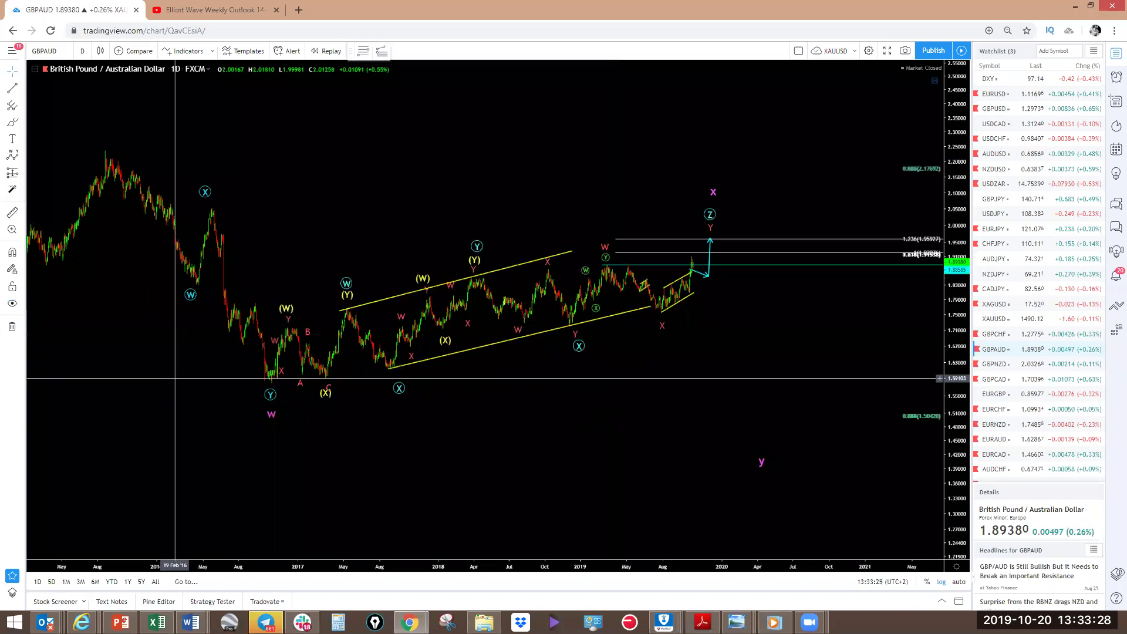
{"action": "scroll", "coordinate": [524, 449], "scroll_direction": "up", "scroll_amount": 2}
{"action": "left_click_drag", "start_coordinate": [595, 429], "coordinate": [677, 448]}
{"action": "left_click_drag", "start_coordinate": [610, 460], "coordinate": [701, 446]}
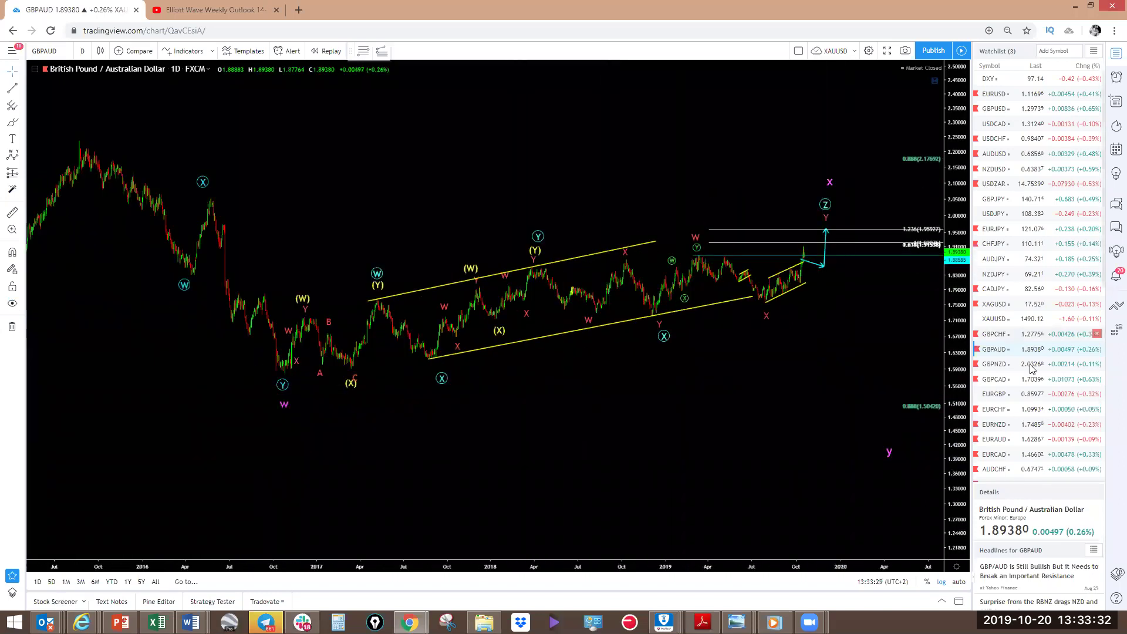
{"action": "left_click", "coordinate": [1006, 365]}
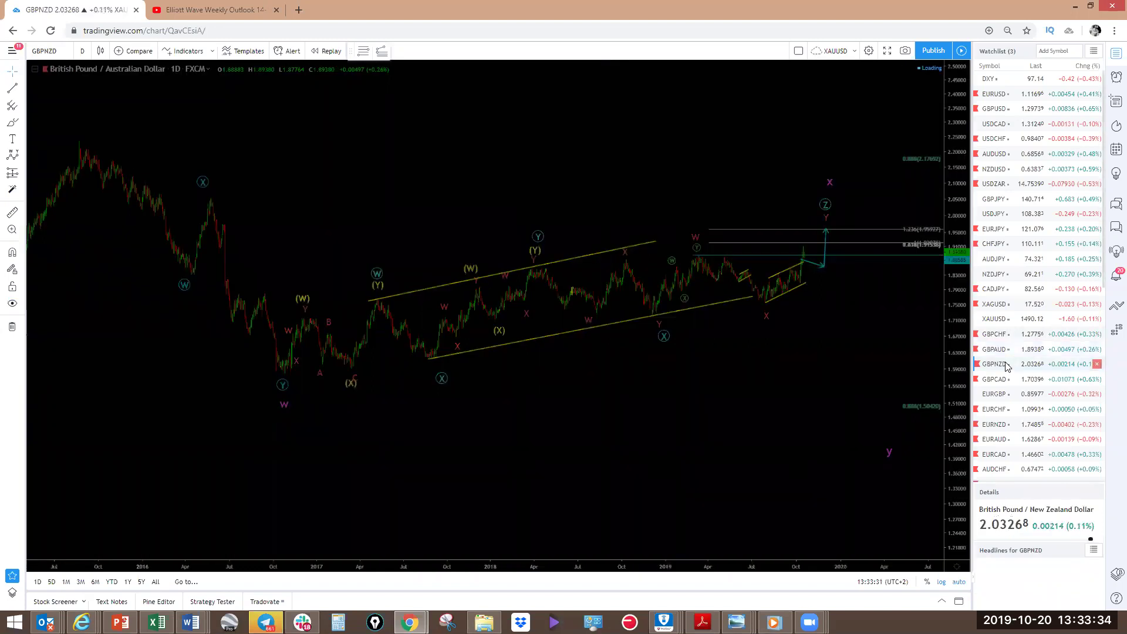
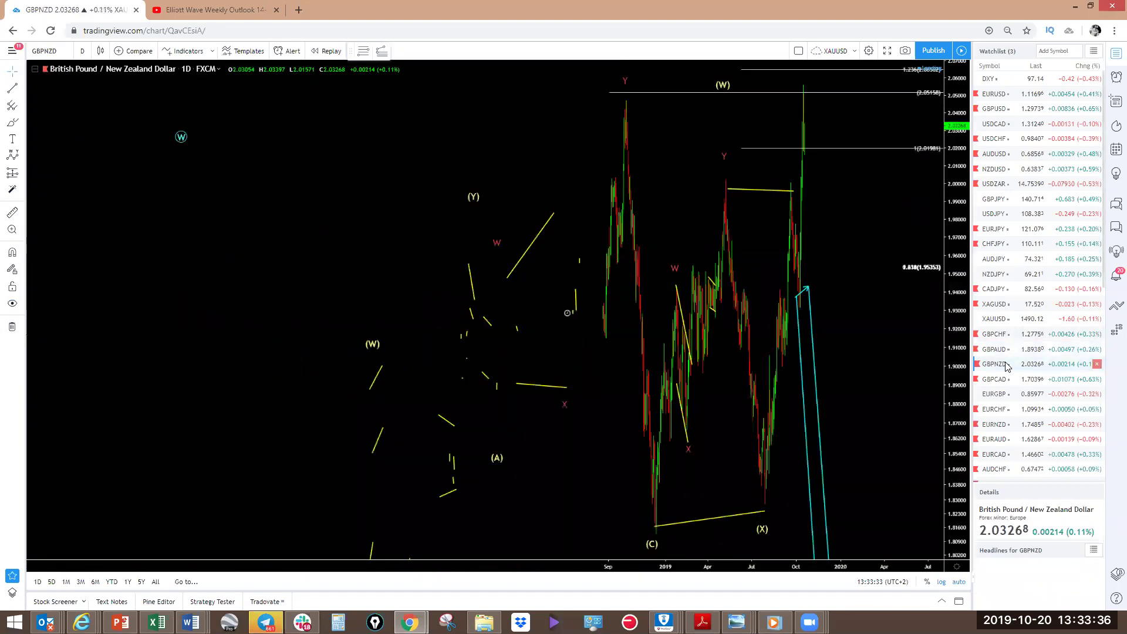
Sketch a yellow level near 2.00 past the latest price, a consolidation and push to about 2.09, and mark the (B) peak
{"action": "left_click_drag", "start_coordinate": [946, 409], "coordinate": [947, 459]}
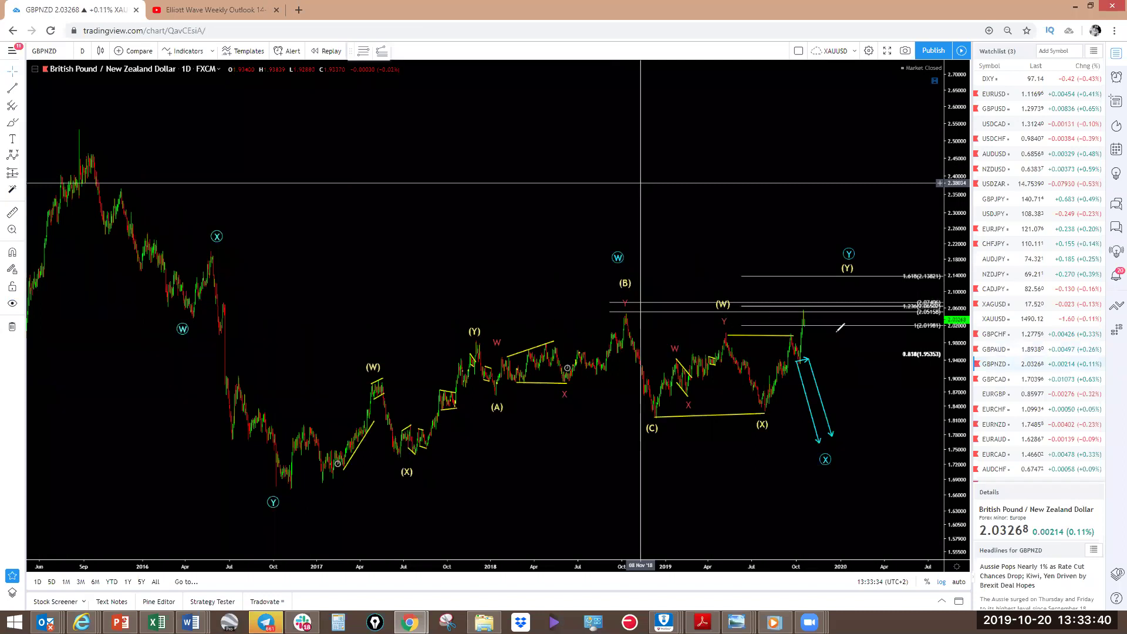
{"action": "left_click_drag", "start_coordinate": [723, 331], "coordinate": [835, 334]}
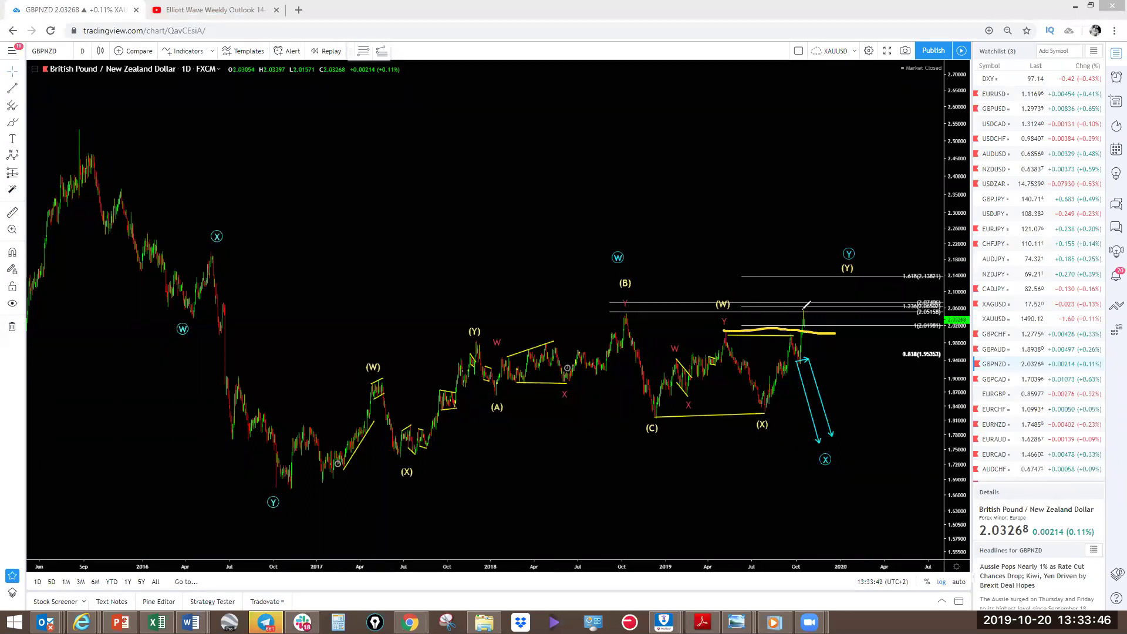
{"action": "mouse_move", "coordinate": [805, 312]}
{"action": "left_mouse_down"}
{"action": "mouse_move", "coordinate": [819, 318]}
{"action": "mouse_move", "coordinate": [821, 295]}
{"action": "left_mouse_up"}
{"action": "left_click_drag", "start_coordinate": [626, 310], "coordinate": [657, 308]}
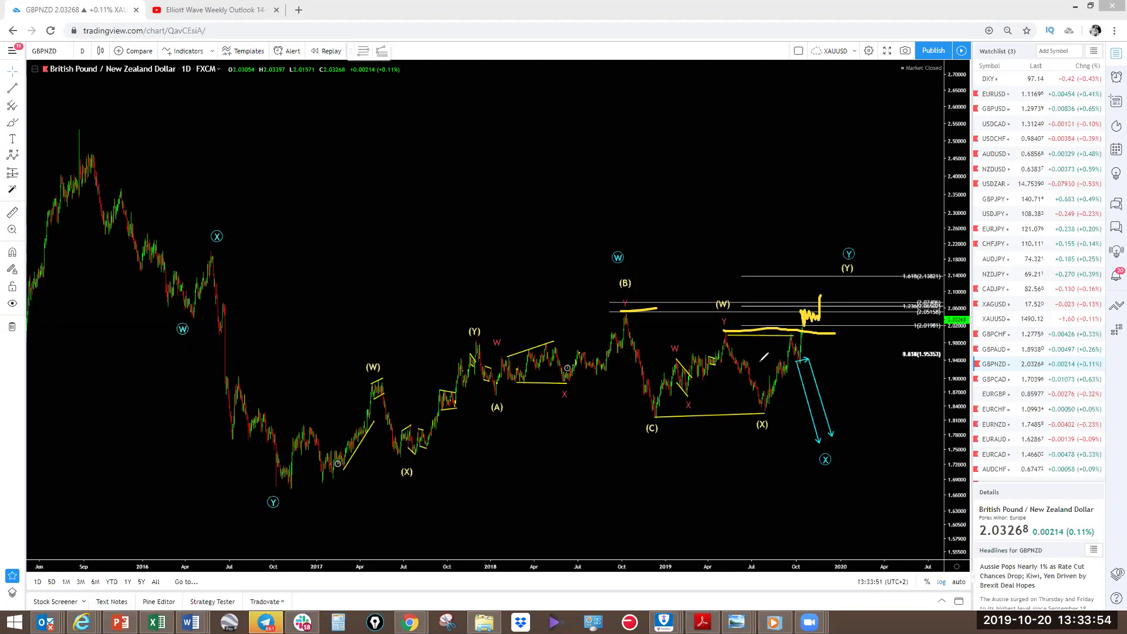
Trace the swings from the (C) low through (W) and (X) up to a marked target near 2.14, and clear the sketches
{"action": "mouse_move", "coordinate": [656, 415]}
{"action": "left_mouse_down"}
{"action": "mouse_move", "coordinate": [699, 370]}
{"action": "mouse_move", "coordinate": [733, 364]}
{"action": "mouse_move", "coordinate": [790, 379]}
{"action": "mouse_move", "coordinate": [800, 364]}
{"action": "left_mouse_up"}
{"action": "mouse_move", "coordinate": [839, 272]}
{"action": "left_mouse_down"}
{"action": "mouse_move", "coordinate": [845, 261]}
{"action": "mouse_move", "coordinate": [825, 267]}
{"action": "mouse_move", "coordinate": [865, 270]}
{"action": "left_mouse_up"}
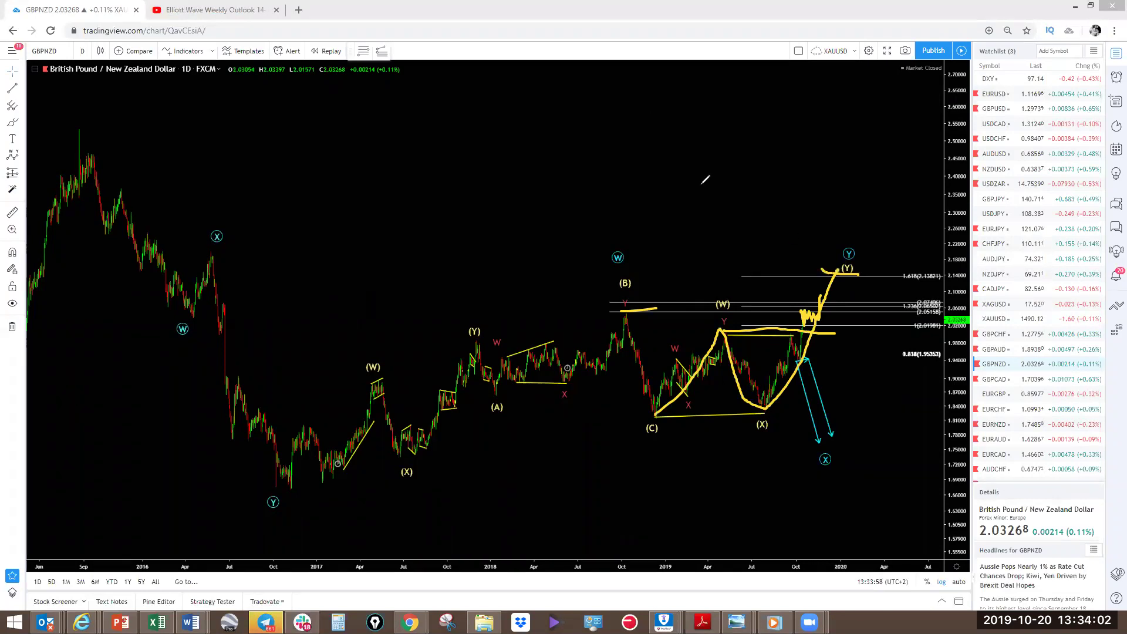
{"action": "key", "text": "Escape"}
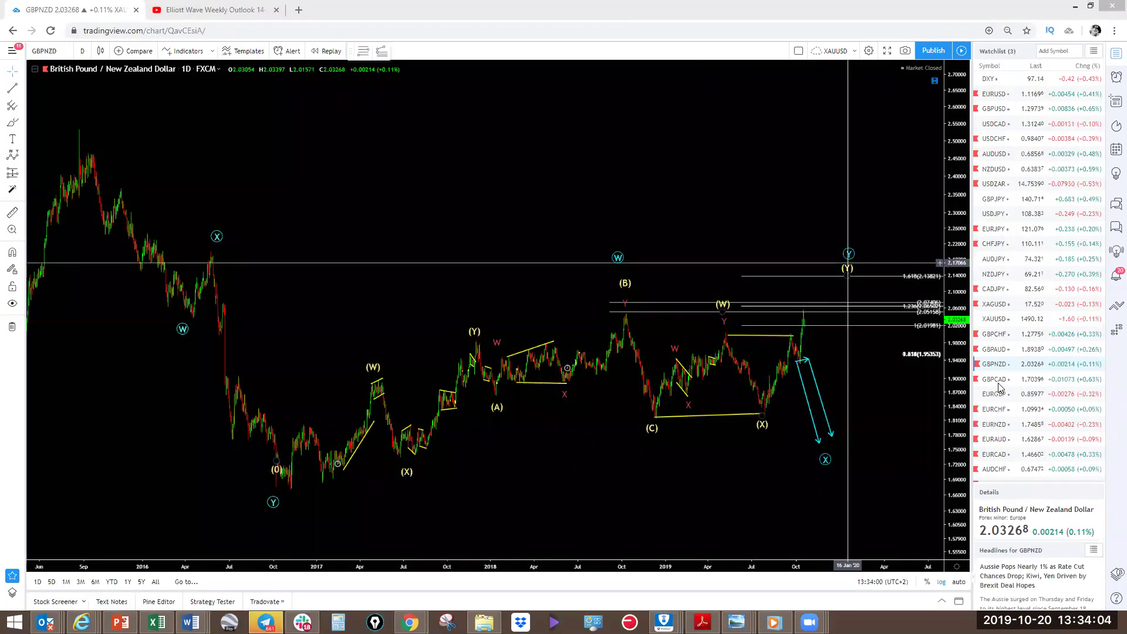
Switch to GBPCAD and trace the rise from the (C) low, adding a sideways consolidation and a push to about 1.76
{"action": "left_click", "coordinate": [998, 380]}
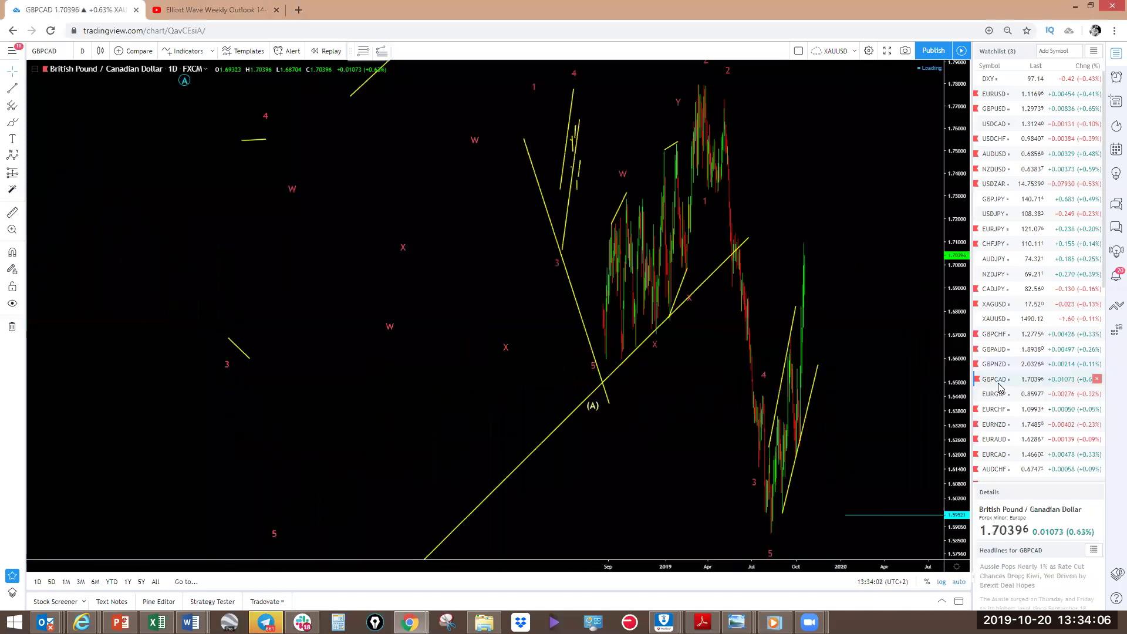
{"action": "left_click_drag", "start_coordinate": [965, 239], "coordinate": [965, 299]}
{"action": "scroll", "coordinate": [904, 368], "scroll_direction": "up", "scroll_amount": 3}
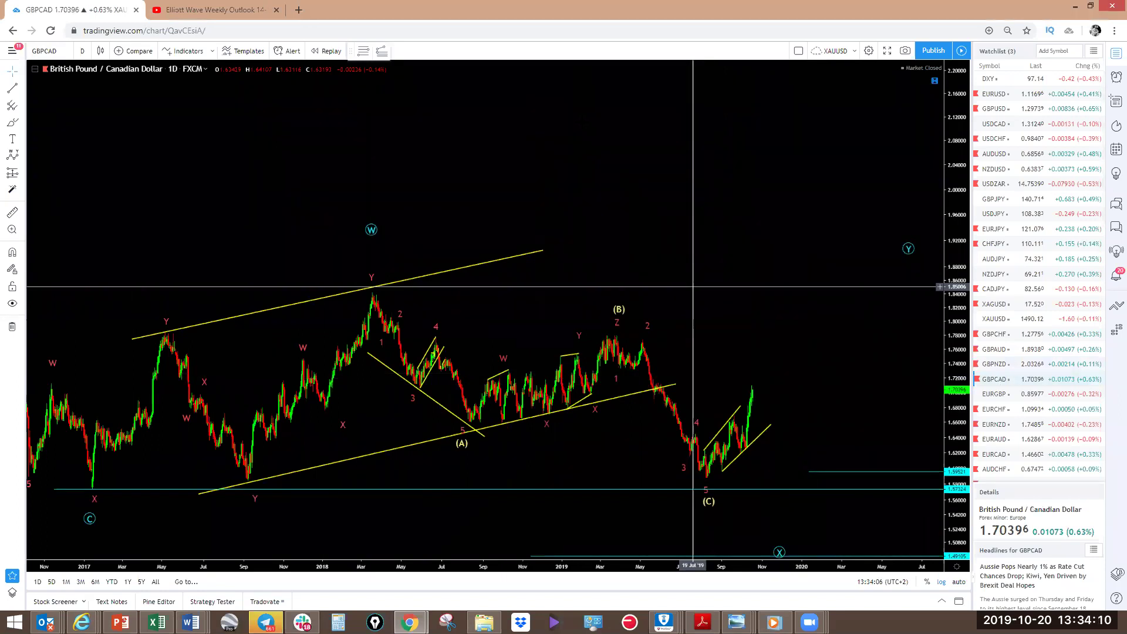
{"action": "mouse_move", "coordinate": [706, 482]}
{"action": "left_mouse_down"}
{"action": "mouse_move", "coordinate": [741, 412]}
{"action": "mouse_move", "coordinate": [745, 450]}
{"action": "mouse_move", "coordinate": [760, 383]}
{"action": "left_mouse_up"}
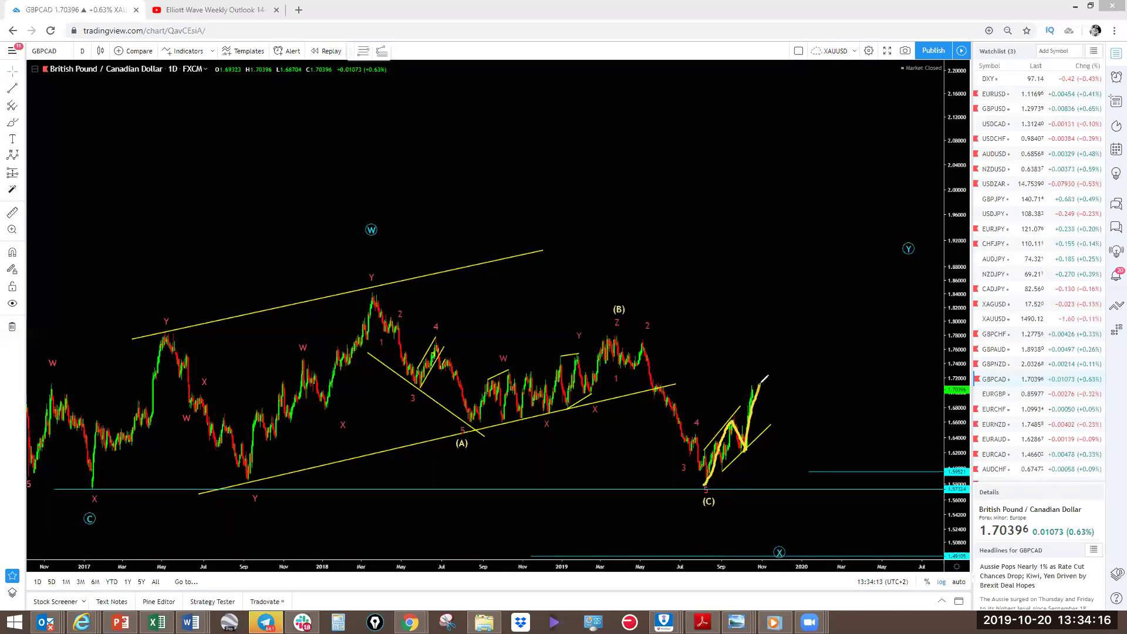
{"action": "mouse_move", "coordinate": [778, 394]}
{"action": "left_mouse_down"}
{"action": "mouse_move", "coordinate": [756, 382]}
{"action": "mouse_move", "coordinate": [773, 401]}
{"action": "mouse_move", "coordinate": [778, 352]}
{"action": "mouse_move", "coordinate": [767, 362]}
{"action": "left_mouse_up"}
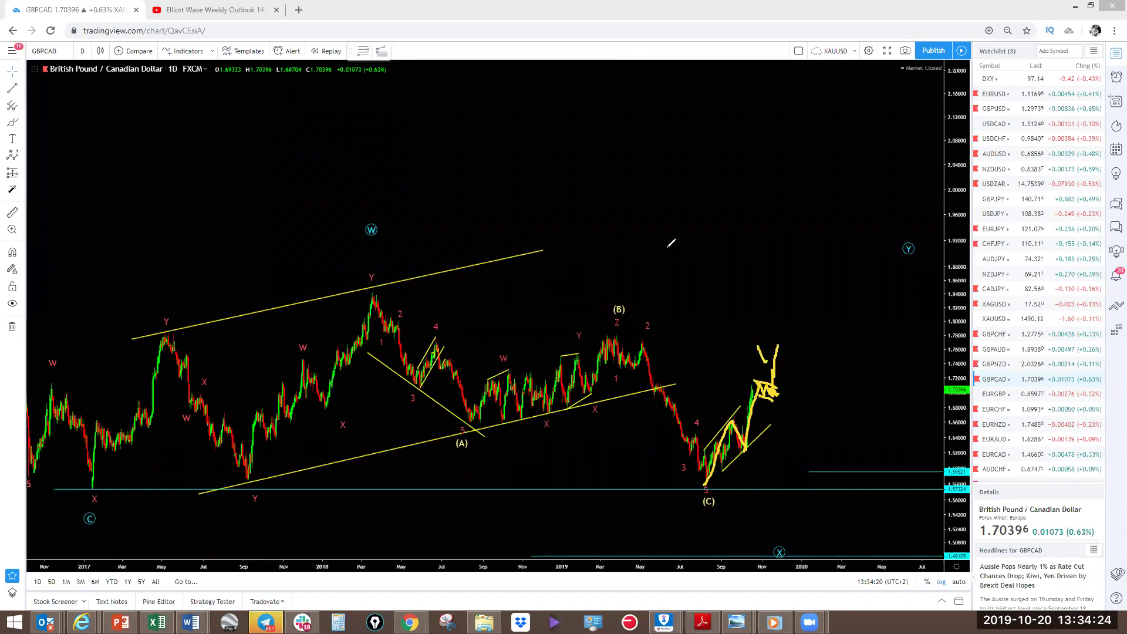
Erase the yellow strokes, sketch a projected rise from the latest price to about 1.91, and clear it
{"action": "key", "text": "e"}
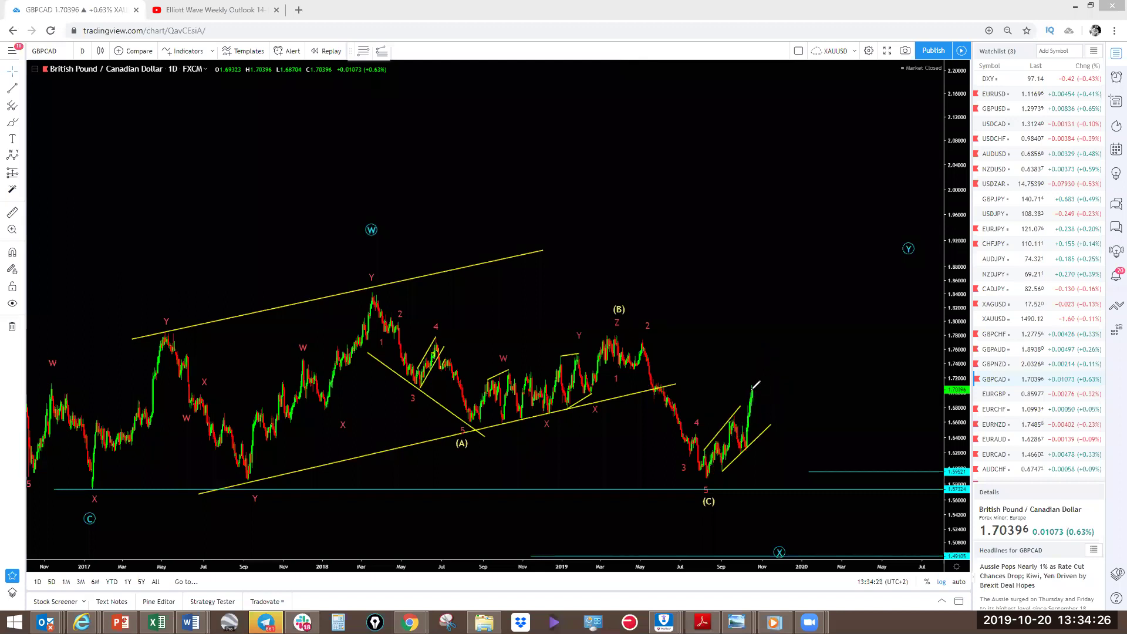
{"action": "mouse_move", "coordinate": [752, 391]}
{"action": "left_mouse_down"}
{"action": "mouse_move", "coordinate": [783, 355]}
{"action": "mouse_move", "coordinate": [795, 315]}
{"action": "mouse_move", "coordinate": [794, 249]}
{"action": "left_mouse_up"}
{"action": "key", "text": "Escape"}
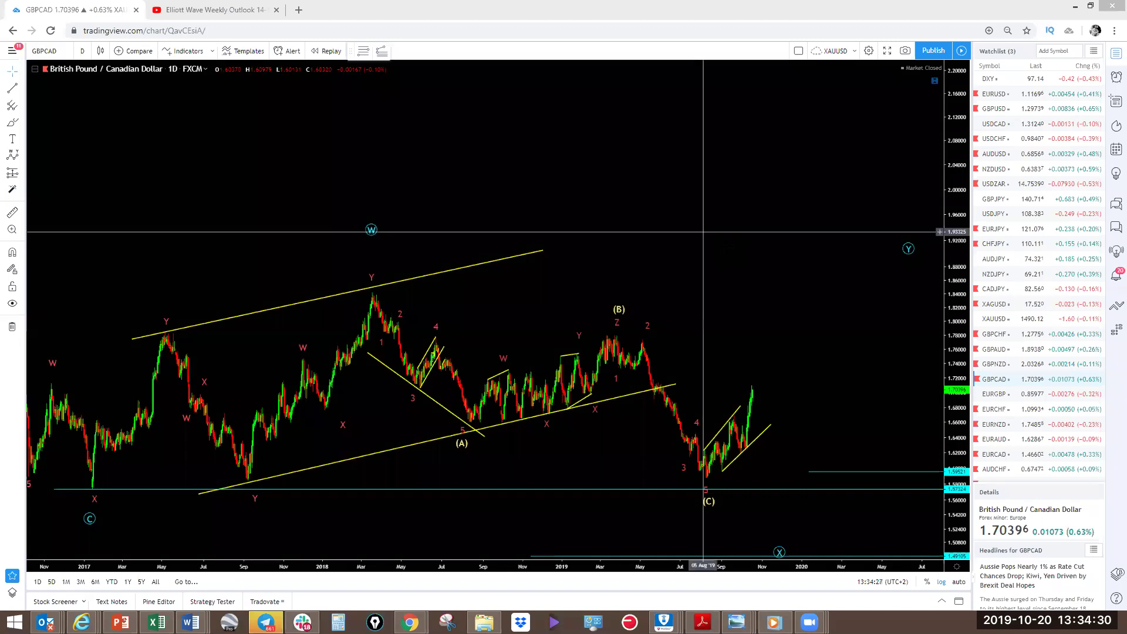
Move the circled cyan X label directly beneath the (C) label at the August 2019 low
{"action": "scroll", "coordinate": [703, 232], "scroll_direction": "down", "scroll_amount": 5}
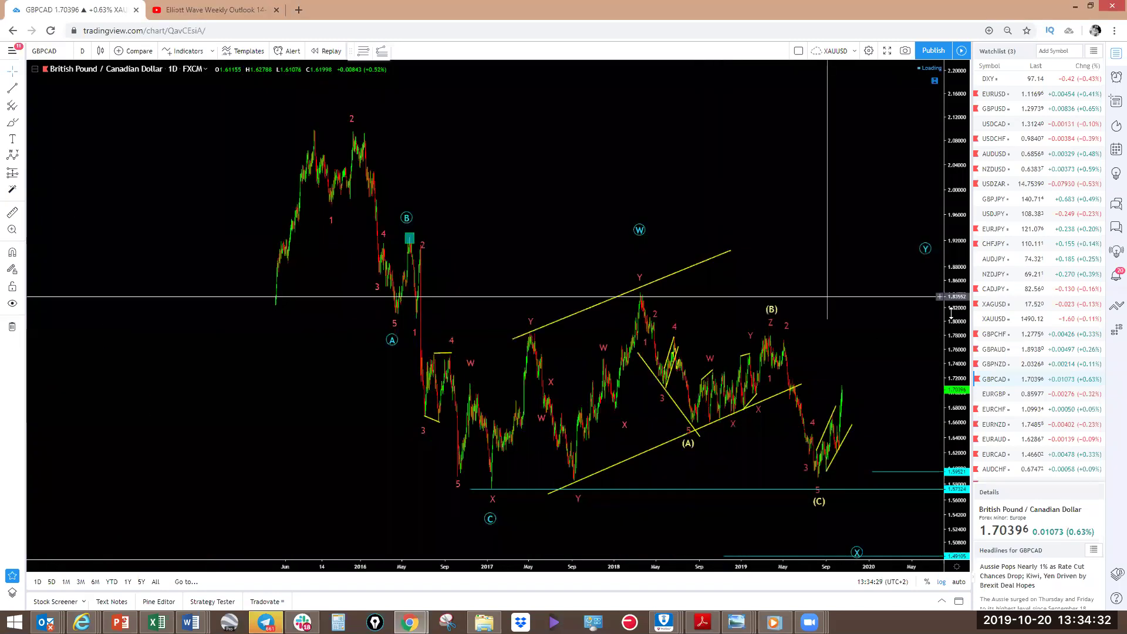
{"action": "left_click_drag", "start_coordinate": [955, 368], "coordinate": [956, 399]}
{"action": "scroll", "coordinate": [887, 351], "scroll_direction": "up", "scroll_amount": 5}
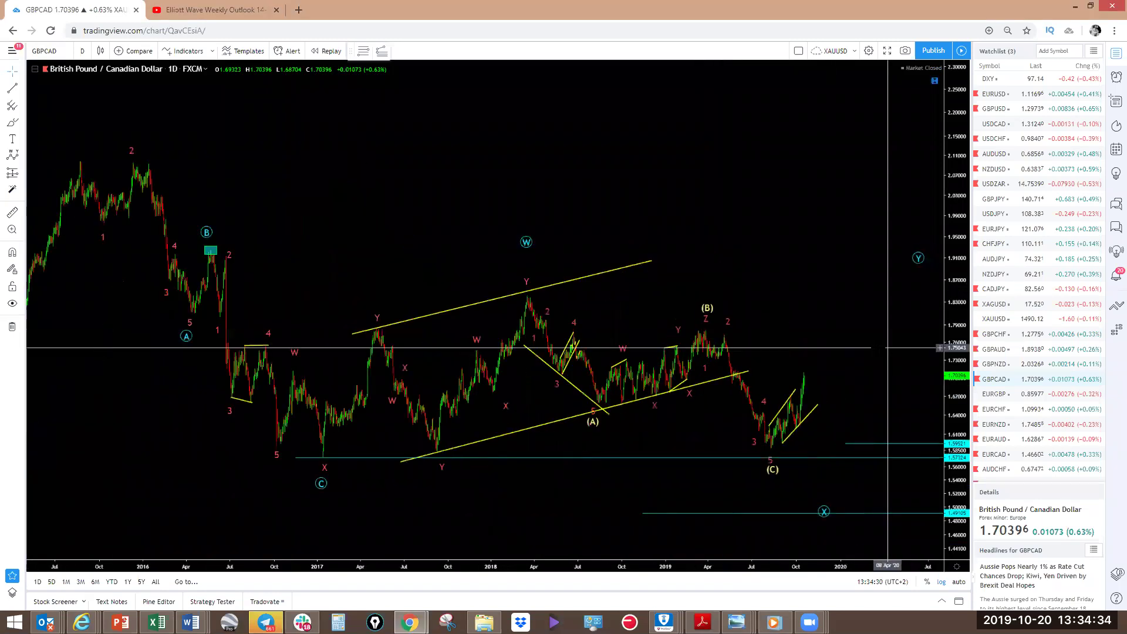
{"action": "scroll", "coordinate": [878, 353], "scroll_direction": "down", "scroll_amount": 3}
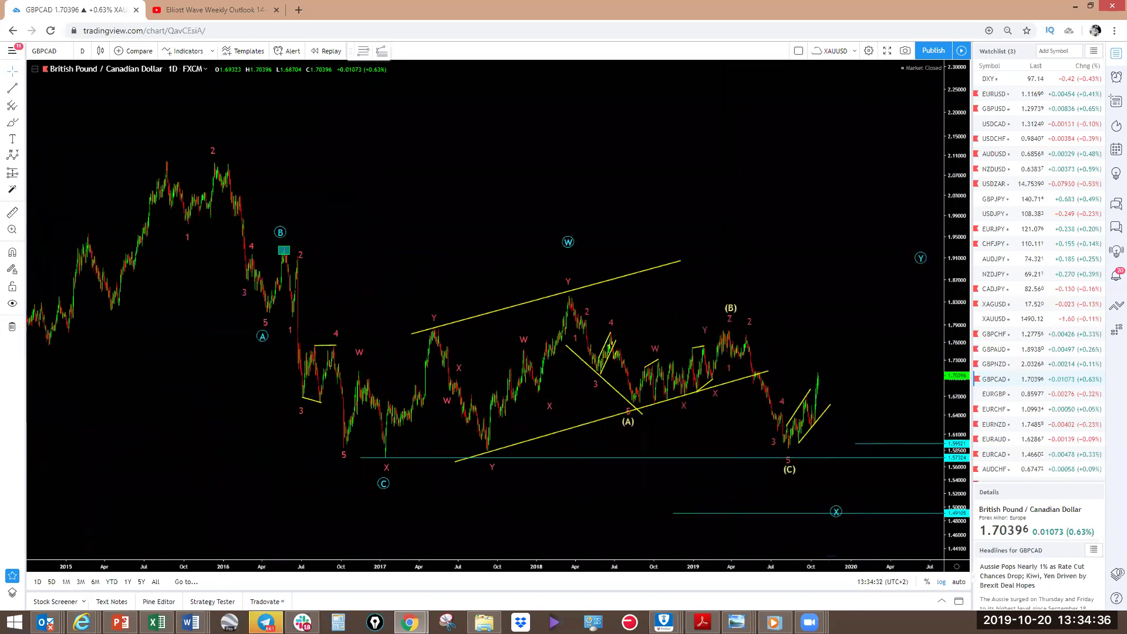
{"action": "left_click_drag", "start_coordinate": [850, 301], "coordinate": [798, 219]}
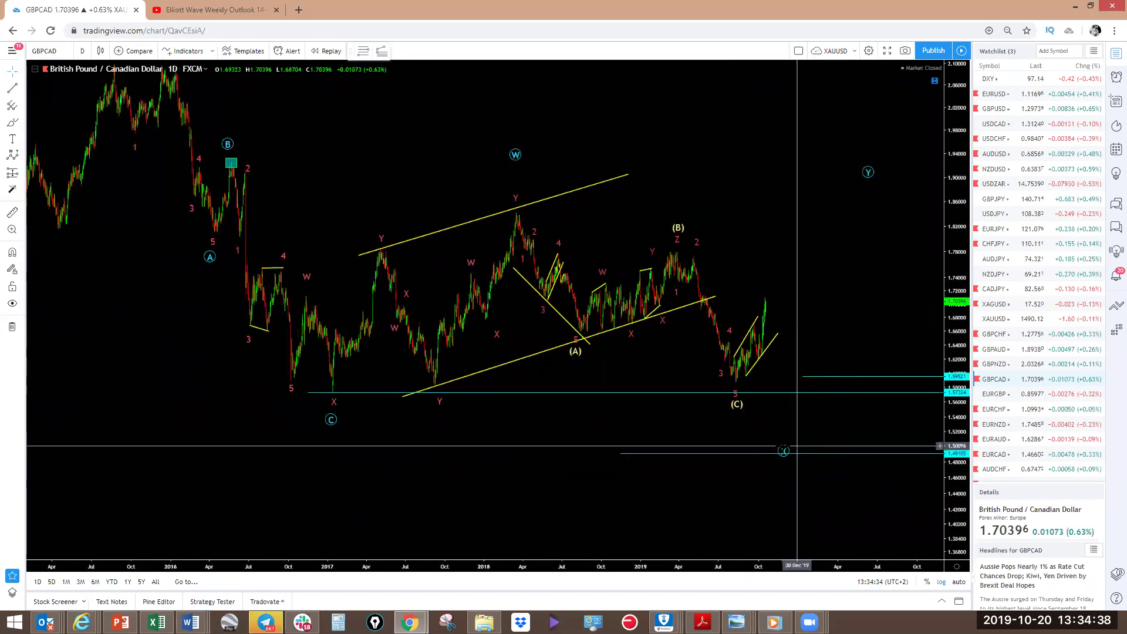
{"action": "mouse_move", "coordinate": [786, 452]}
{"action": "left_mouse_down"}
{"action": "mouse_move", "coordinate": [732, 428]}
{"action": "mouse_move", "coordinate": [741, 426]}
{"action": "left_mouse_up"}
{"action": "left_click", "coordinate": [820, 388]}
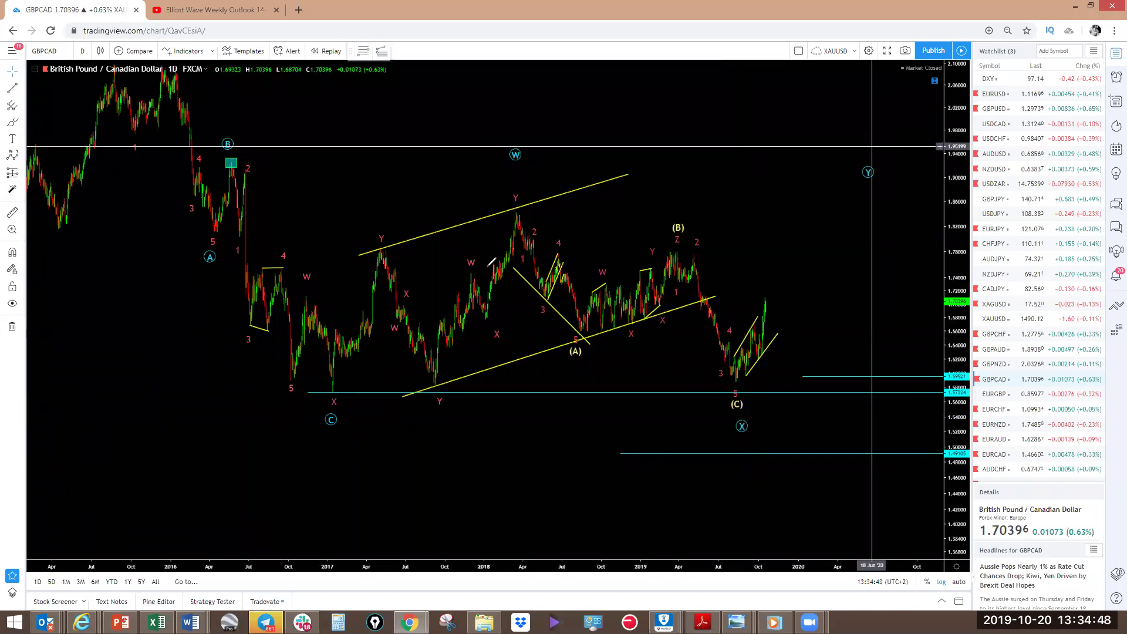
Sketch the W-X-Y swings from the circled C low to about 1.90, plus a consolidation-then-rise path to about 1.87, and clear them
{"action": "mouse_move", "coordinate": [316, 397]}
{"action": "left_mouse_down"}
{"action": "mouse_move", "coordinate": [514, 204]}
{"action": "mouse_move", "coordinate": [741, 378]}
{"action": "mouse_move", "coordinate": [815, 176]}
{"action": "left_mouse_up"}
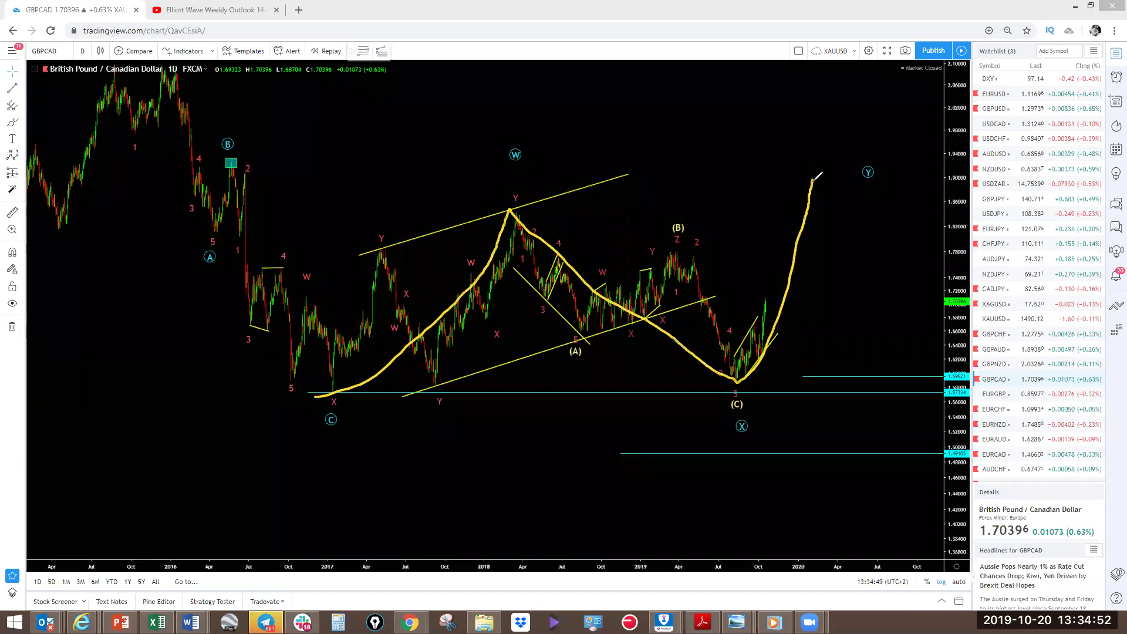
{"action": "mouse_move", "coordinate": [763, 293]}
{"action": "left_mouse_down"}
{"action": "mouse_move", "coordinate": [778, 283]}
{"action": "mouse_move", "coordinate": [791, 195]}
{"action": "left_mouse_up"}
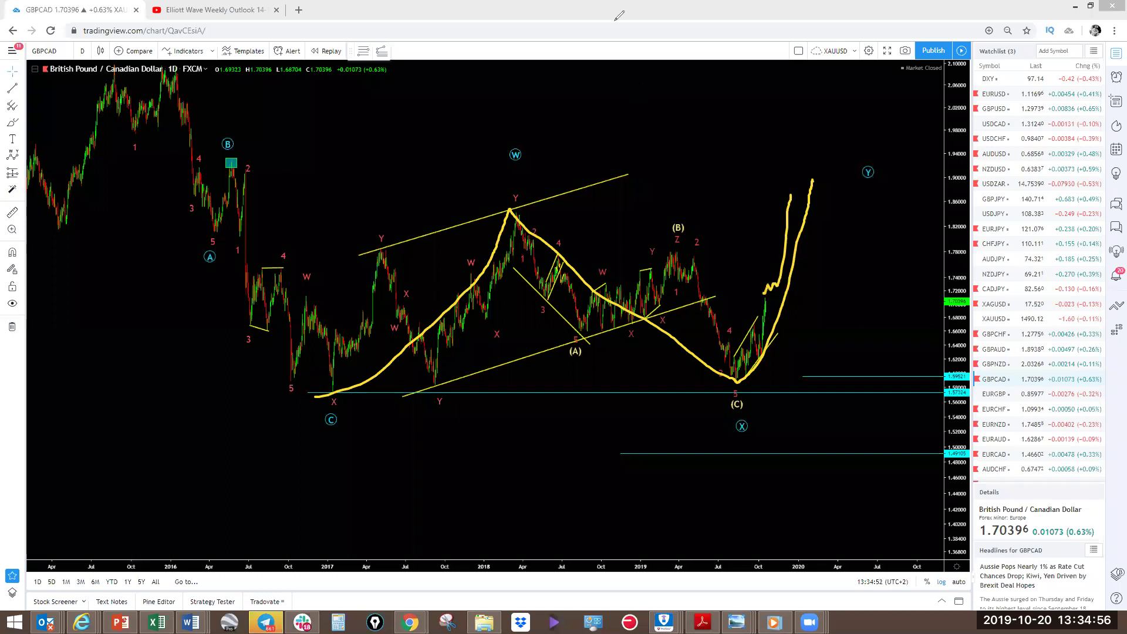
{"action": "key", "text": "Escape"}
Switch to EURGBP, trace the zigzag from the September W low to the X high, and mark its upper boundary and the breakdown
{"action": "left_click", "coordinate": [1006, 408]}
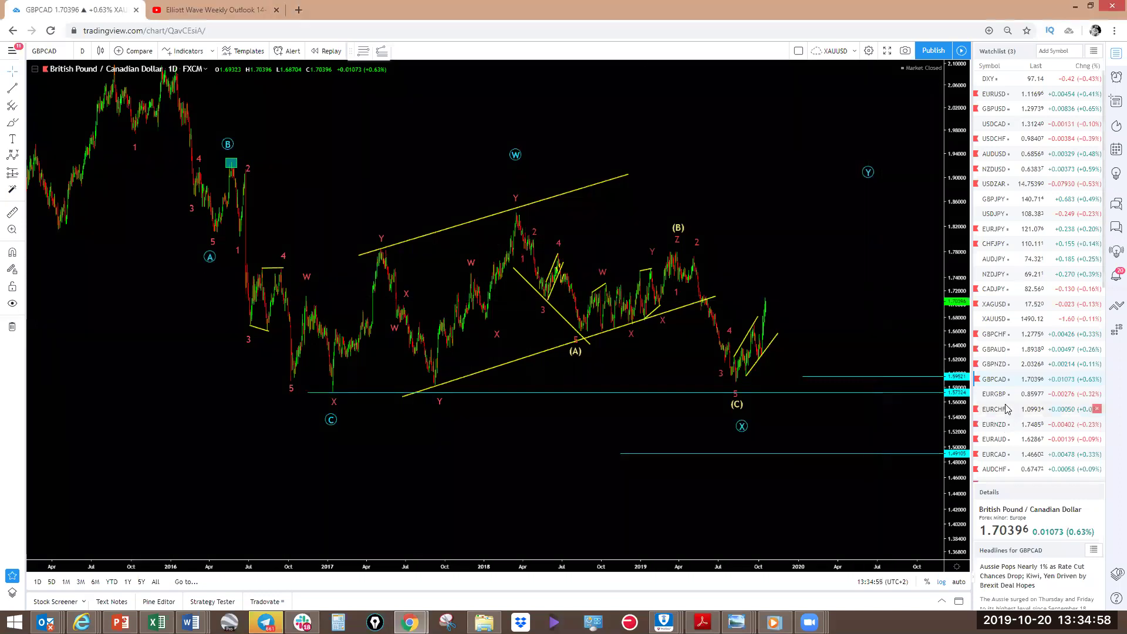
{"action": "left_click", "coordinate": [1003, 399]}
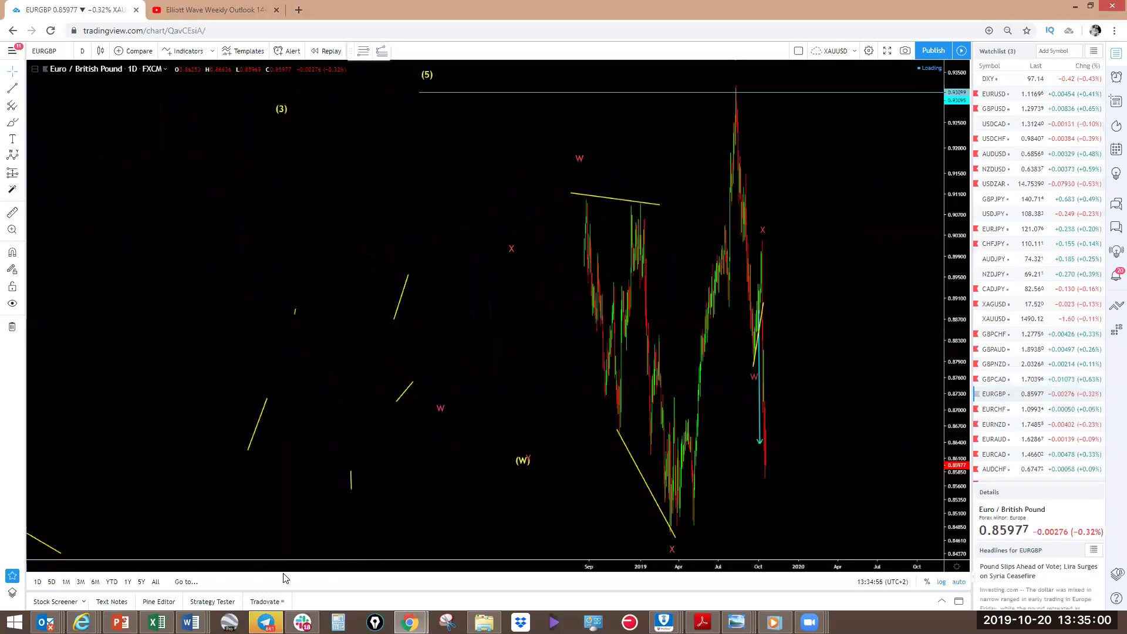
{"action": "scroll", "coordinate": [752, 364], "scroll_direction": "up", "scroll_amount": 9}
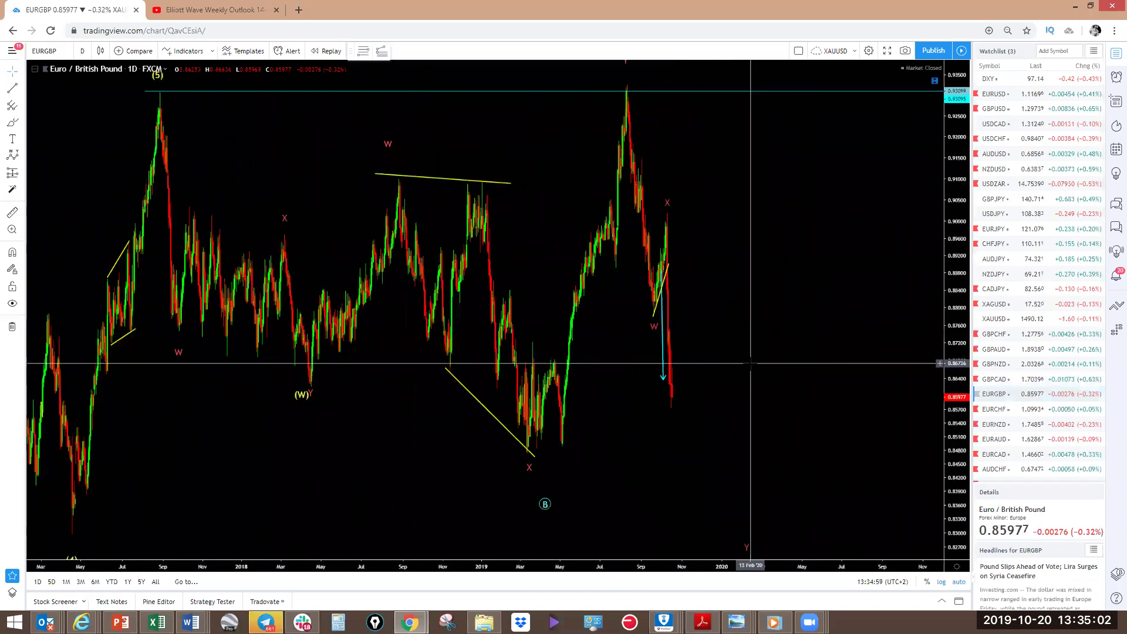
{"action": "left_click_drag", "start_coordinate": [962, 230], "coordinate": [961, 413]}
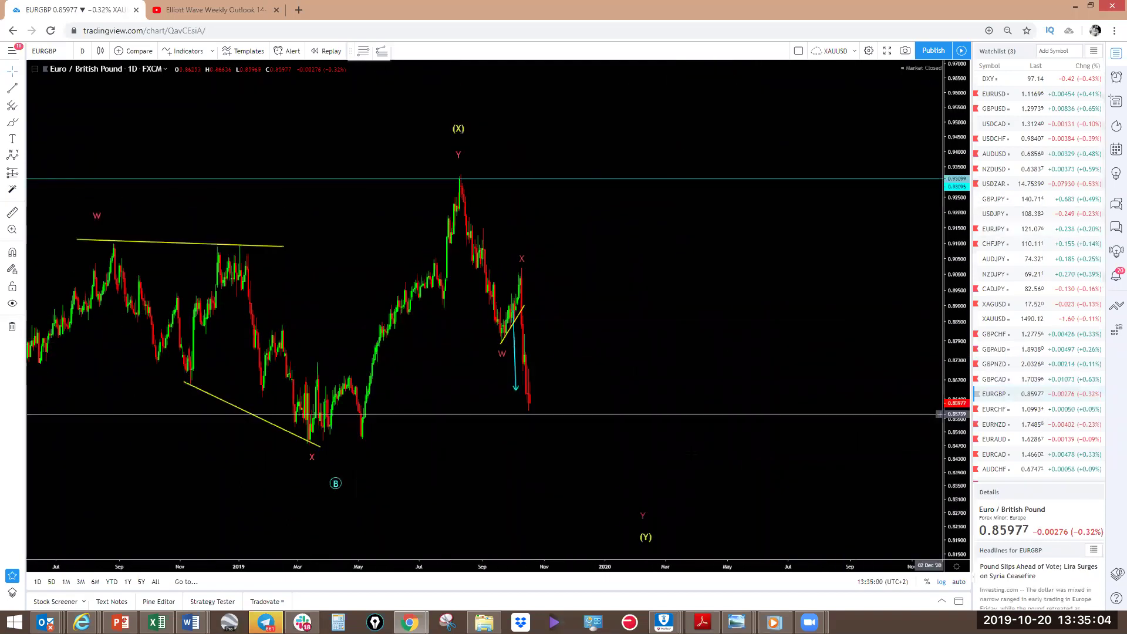
{"action": "scroll", "coordinate": [650, 444], "scroll_direction": "up", "scroll_amount": 3}
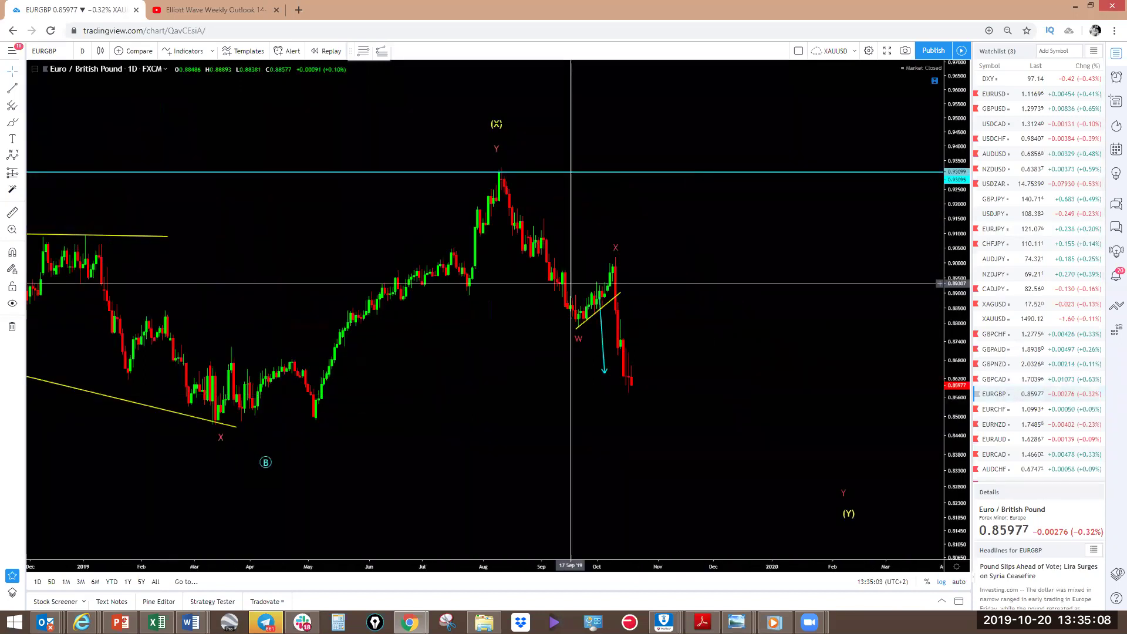
{"action": "mouse_move", "coordinate": [575, 329]}
{"action": "left_mouse_down"}
{"action": "mouse_move", "coordinate": [605, 303]}
{"action": "mouse_move", "coordinate": [615, 260]}
{"action": "left_mouse_up"}
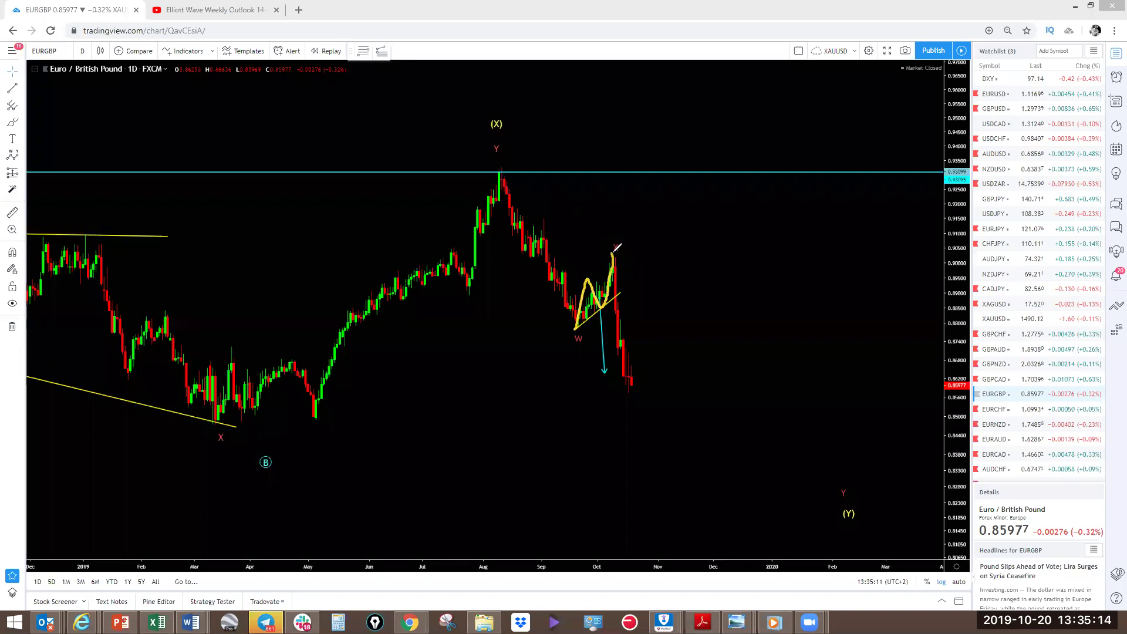
{"action": "left_click_drag", "start_coordinate": [618, 312], "coordinate": [626, 309]}
{"action": "left_click_drag", "start_coordinate": [587, 278], "coordinate": [612, 255]}
Sketch a small bounce at the latest EURGBP price and a projected drop to about 0.85, and clear the sketches
{"action": "mouse_move", "coordinate": [630, 378]}
{"action": "left_mouse_down"}
{"action": "mouse_move", "coordinate": [635, 367]}
{"action": "mouse_move", "coordinate": [648, 418]}
{"action": "left_mouse_up"}
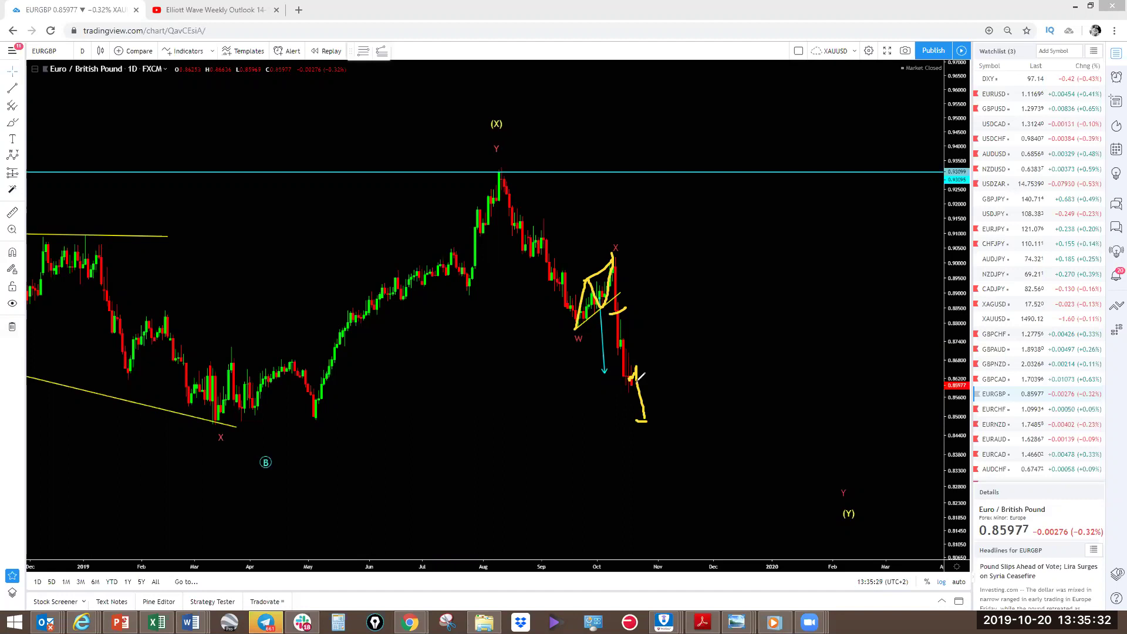
{"action": "left_click_drag", "start_coordinate": [624, 392], "coordinate": [650, 369]}
{"action": "key", "text": "Escape"}
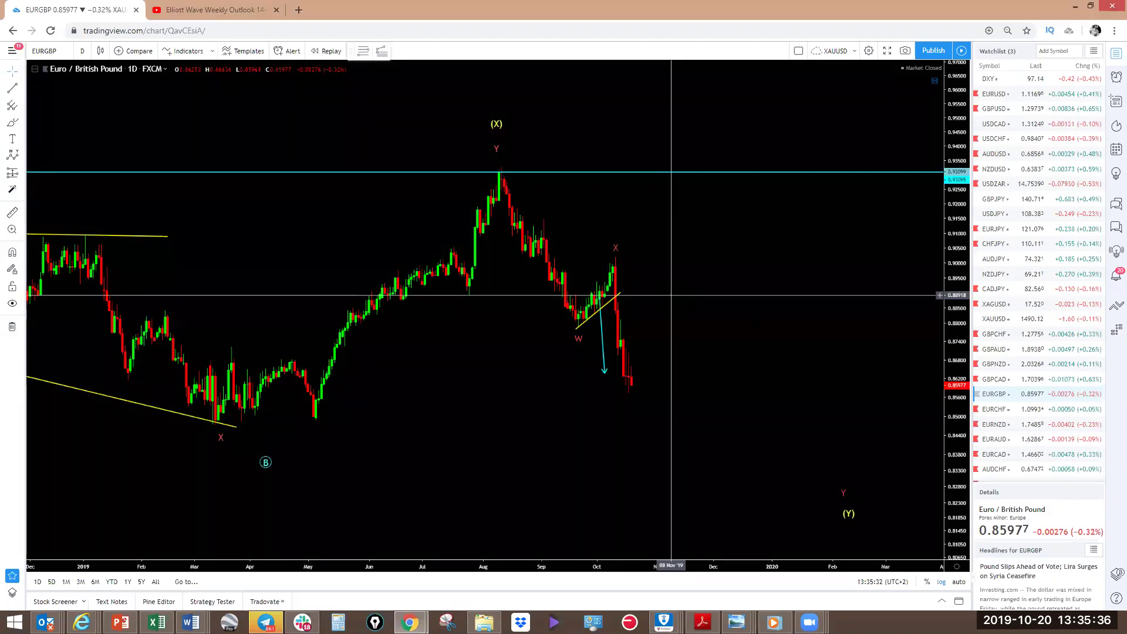
Switch to EURCHF, trace the rally from the September low, sketch a flag pullback and a rise to about 1.118, and clear the sketches
{"action": "left_click", "coordinate": [1002, 414]}
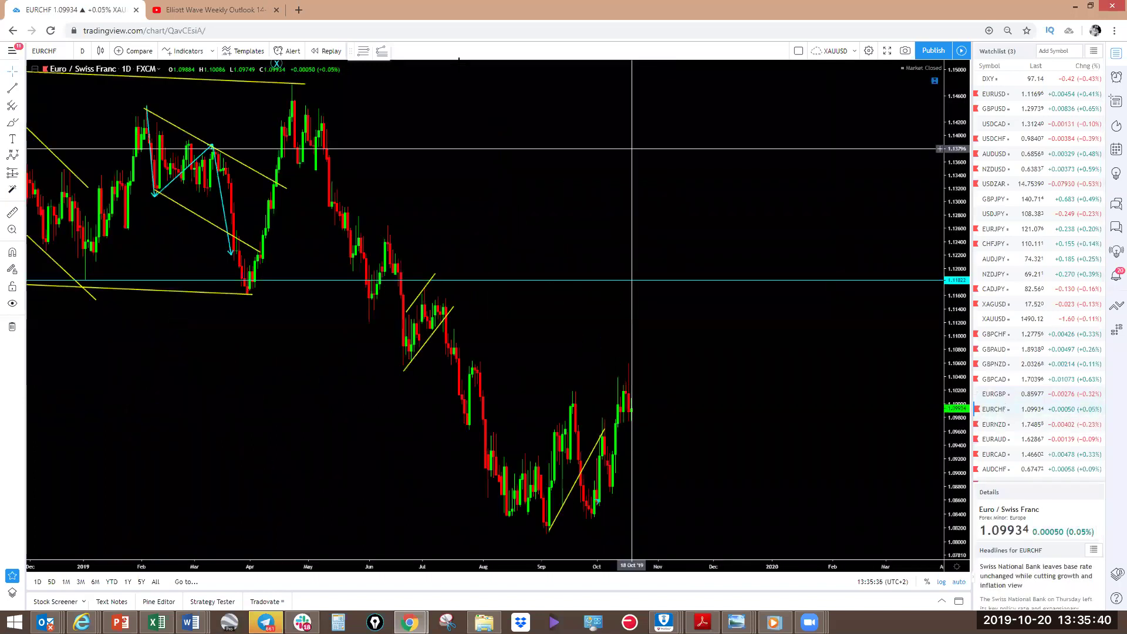
{"action": "left_click_drag", "start_coordinate": [549, 523], "coordinate": [561, 452]}
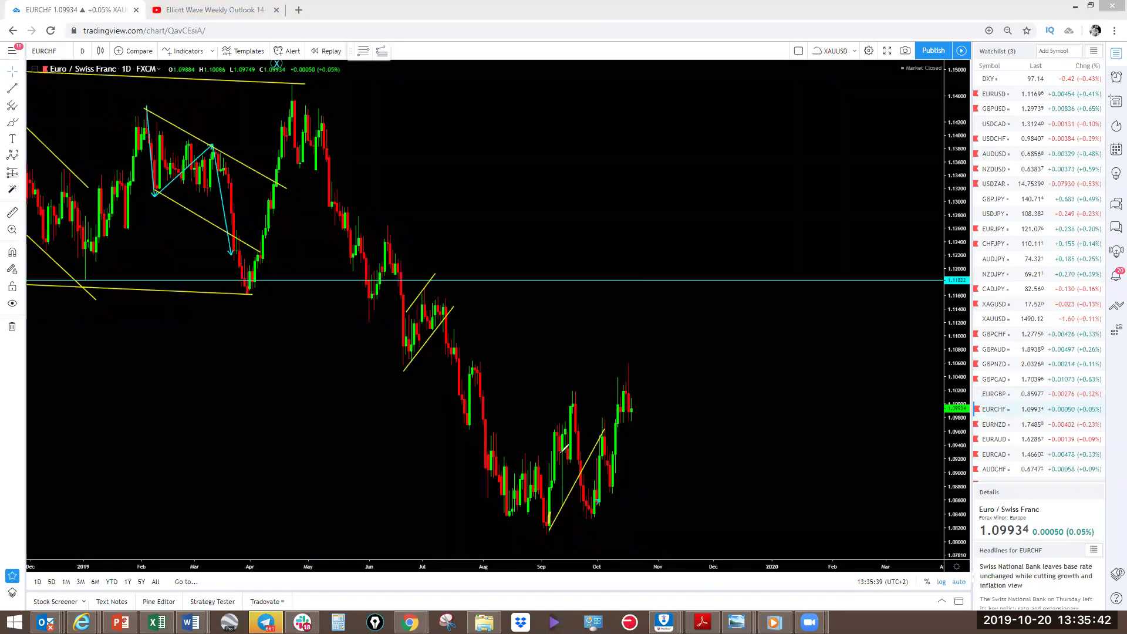
{"action": "mouse_move", "coordinate": [574, 394]}
{"action": "left_mouse_down"}
{"action": "mouse_move", "coordinate": [590, 505]}
{"action": "mouse_move", "coordinate": [614, 458]}
{"action": "mouse_move", "coordinate": [627, 359]}
{"action": "mouse_move", "coordinate": [630, 413]}
{"action": "mouse_move", "coordinate": [654, 439]}
{"action": "left_mouse_up"}
{"action": "left_click_drag", "start_coordinate": [626, 374], "coordinate": [652, 438]}
{"action": "mouse_move", "coordinate": [627, 360]}
{"action": "left_mouse_down"}
{"action": "mouse_move", "coordinate": [653, 405]}
{"action": "mouse_move", "coordinate": [669, 286]}
{"action": "left_mouse_up"}
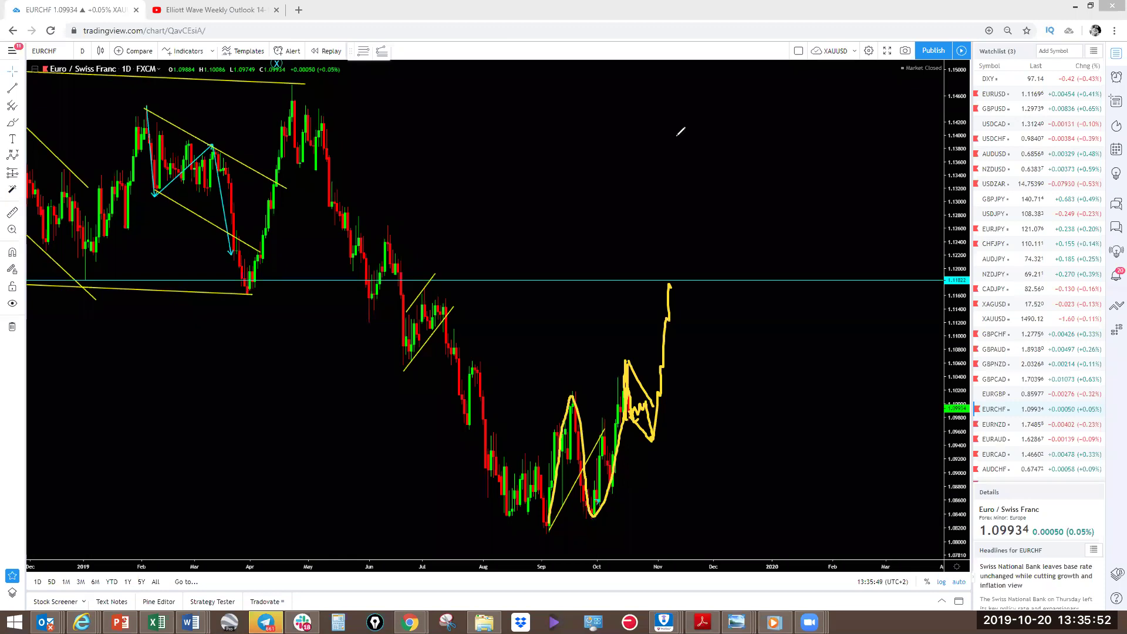
{"action": "key", "text": "Escape"}
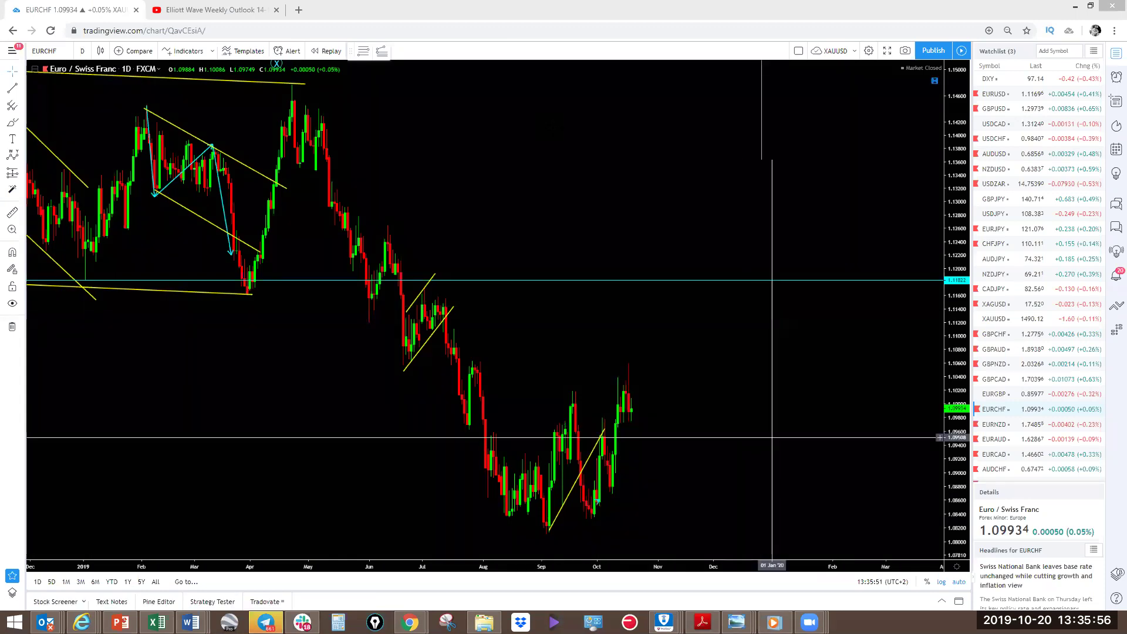
Sketch a EURCHF flag pullback to about 1.095 and a rise to about 1.11, clear them, and switch to EURNZD
{"action": "mouse_move", "coordinate": [627, 365]}
{"action": "left_mouse_down"}
{"action": "mouse_move", "coordinate": [661, 437]}
{"action": "mouse_move", "coordinate": [657, 408]}
{"action": "left_mouse_up"}
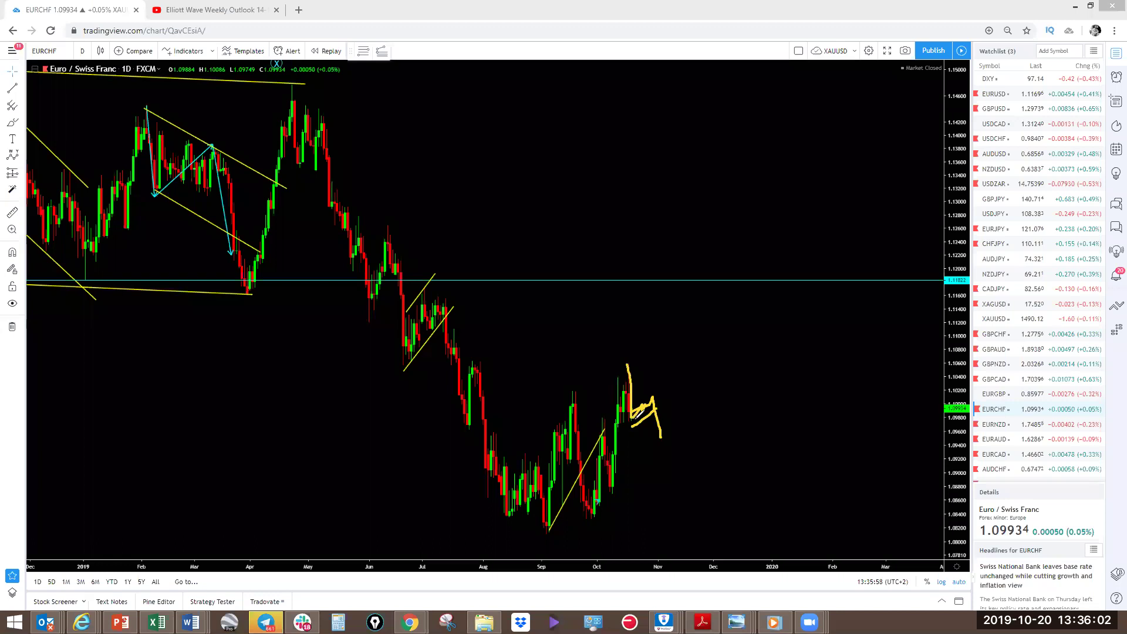
{"action": "left_click_drag", "start_coordinate": [636, 420], "coordinate": [662, 438]}
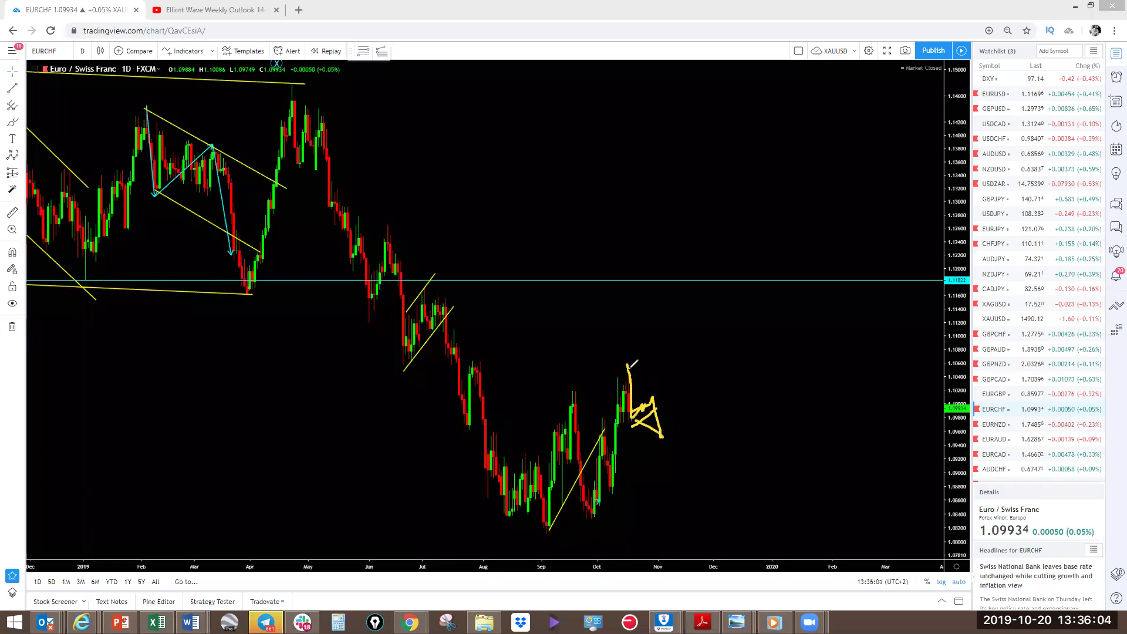
{"action": "mouse_move", "coordinate": [630, 365]}
{"action": "left_mouse_down"}
{"action": "mouse_move", "coordinate": [662, 434]}
{"action": "mouse_move", "coordinate": [681, 332]}
{"action": "left_mouse_up"}
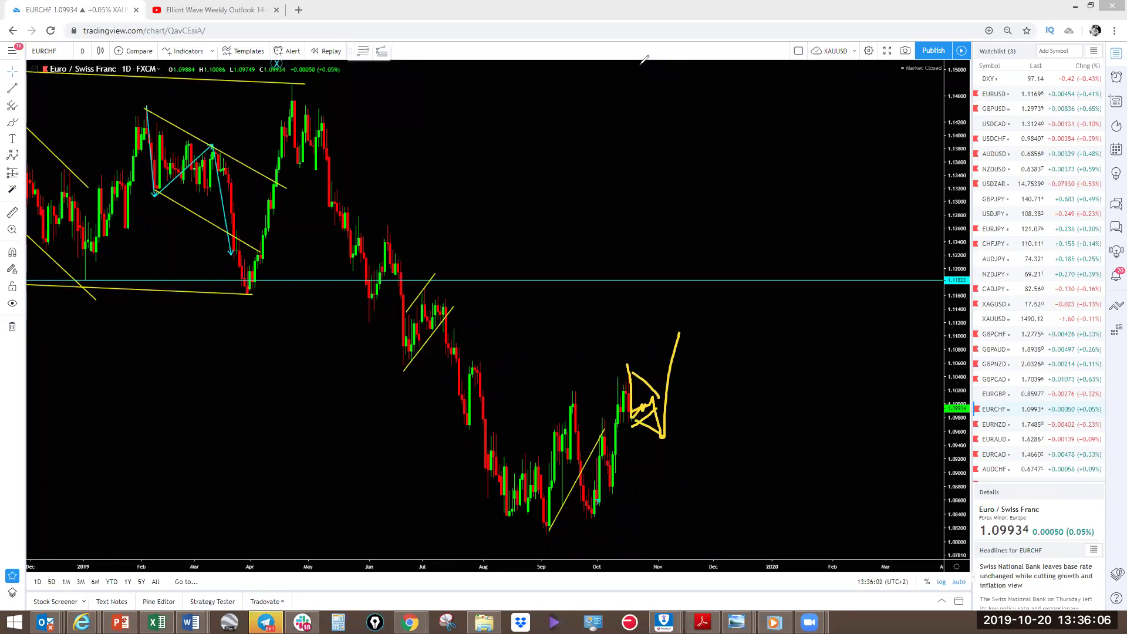
{"action": "key", "text": "Escape"}
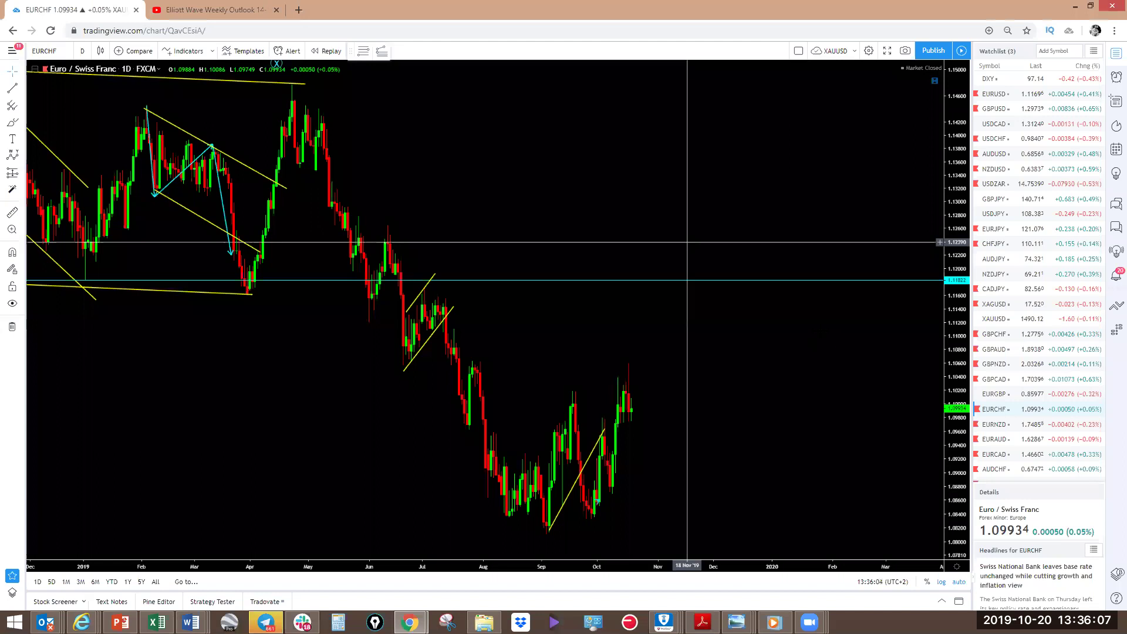
{"action": "left_click", "coordinate": [1002, 425]}
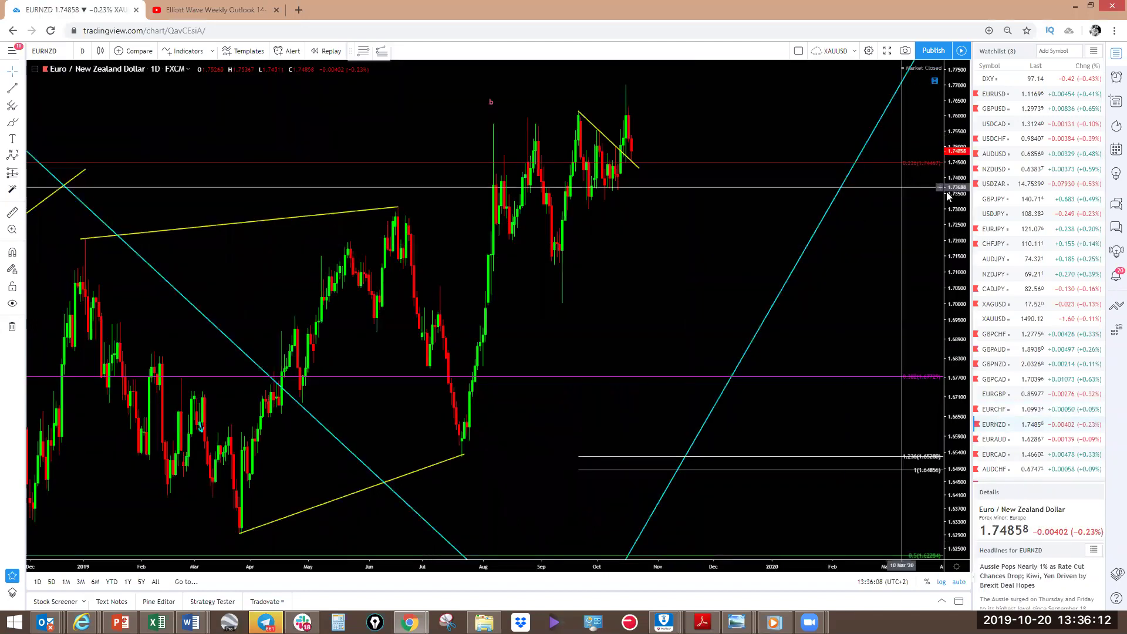
Sketch an EURNZD pullback to about 1.73 along the October lows and a rise to about 1.78, and clear the sketches
{"action": "left_click_drag", "start_coordinate": [961, 233], "coordinate": [939, 238]}
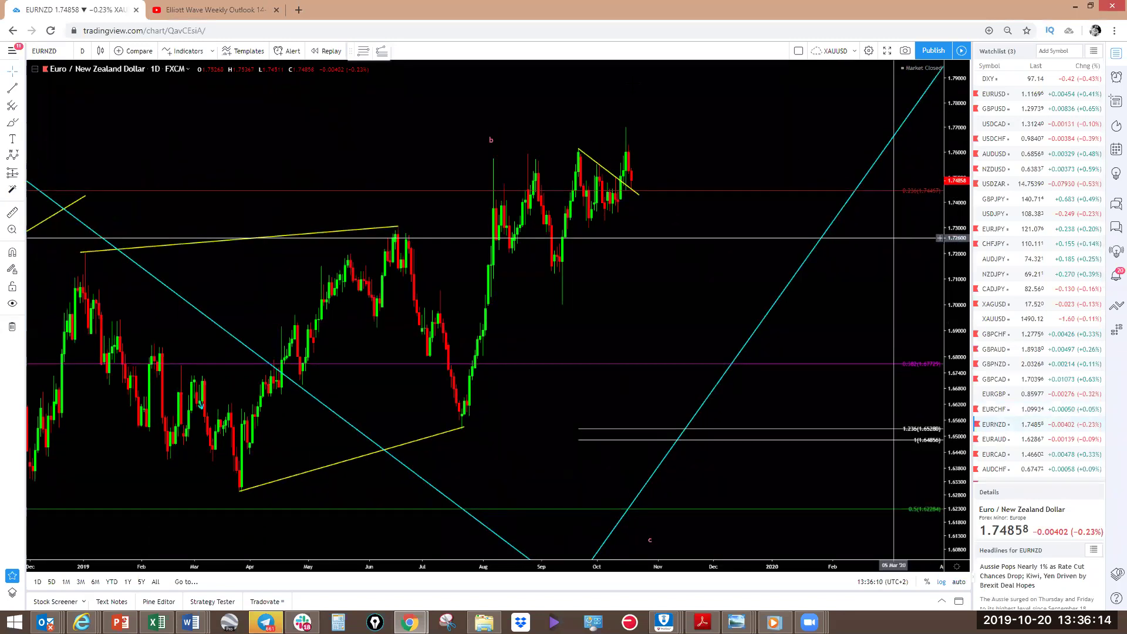
{"action": "mouse_move", "coordinate": [631, 176]}
{"action": "left_mouse_down"}
{"action": "mouse_move", "coordinate": [633, 229]}
{"action": "mouse_move", "coordinate": [646, 227]}
{"action": "mouse_move", "coordinate": [681, 102]}
{"action": "left_mouse_up"}
{"action": "left_click_drag", "start_coordinate": [626, 185], "coordinate": [642, 183]}
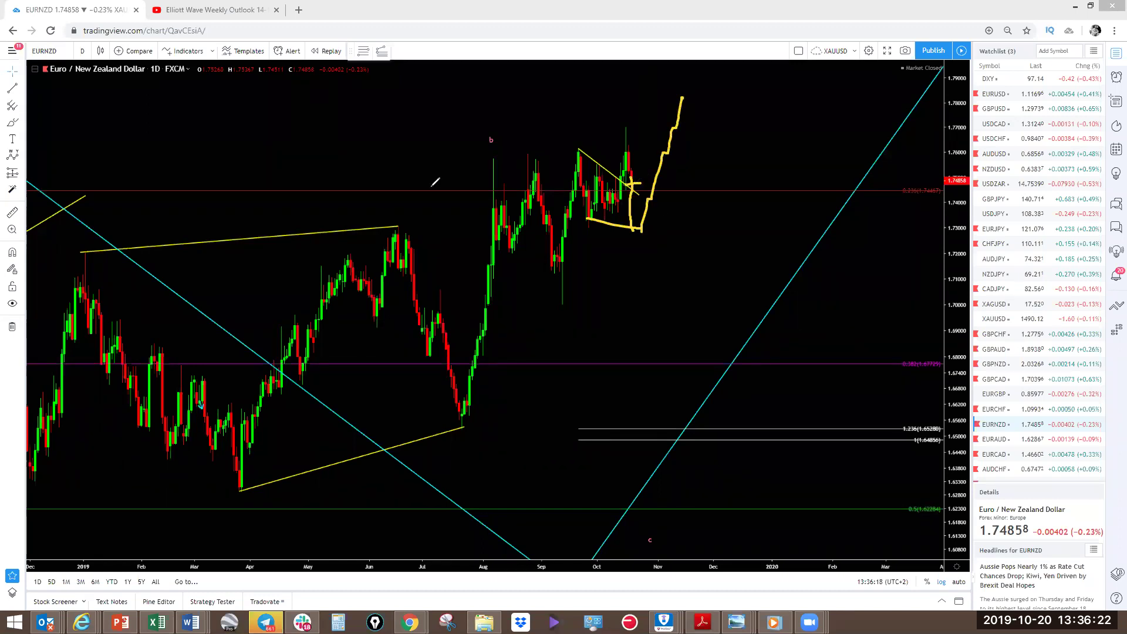
{"action": "key", "text": "Escape"}
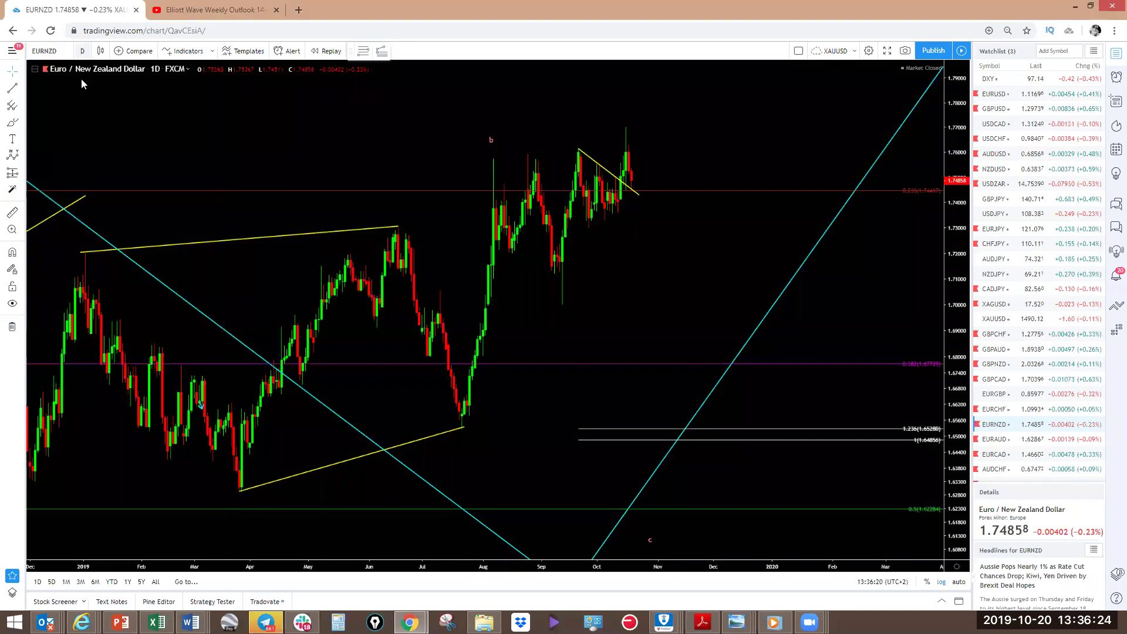
Set EURNZD to the 4-hour timeframe, sketch a three-leg drop to about 1.728 and a rise to about 1.794, and clear the sketches
{"action": "left_click", "coordinate": [83, 52]}
{"action": "left_click", "coordinate": [104, 337]}
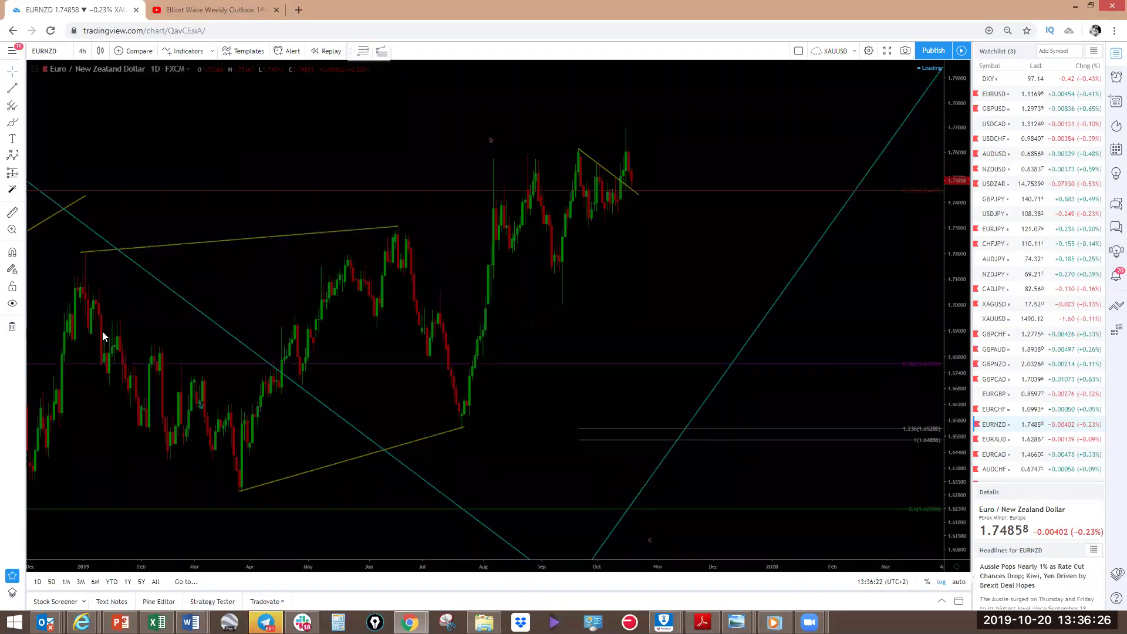
{"action": "scroll", "coordinate": [219, 355], "scroll_direction": "down", "scroll_amount": 7}
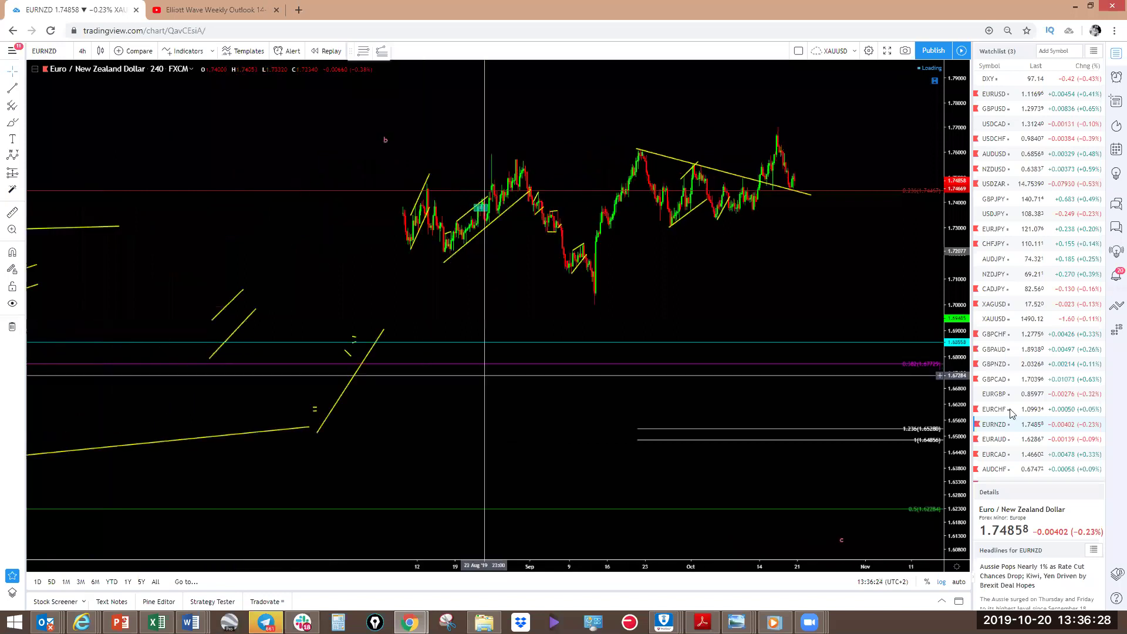
{"action": "left_click_drag", "start_coordinate": [964, 365], "coordinate": [959, 262]}
{"action": "left_click_drag", "start_coordinate": [818, 348], "coordinate": [633, 494]}
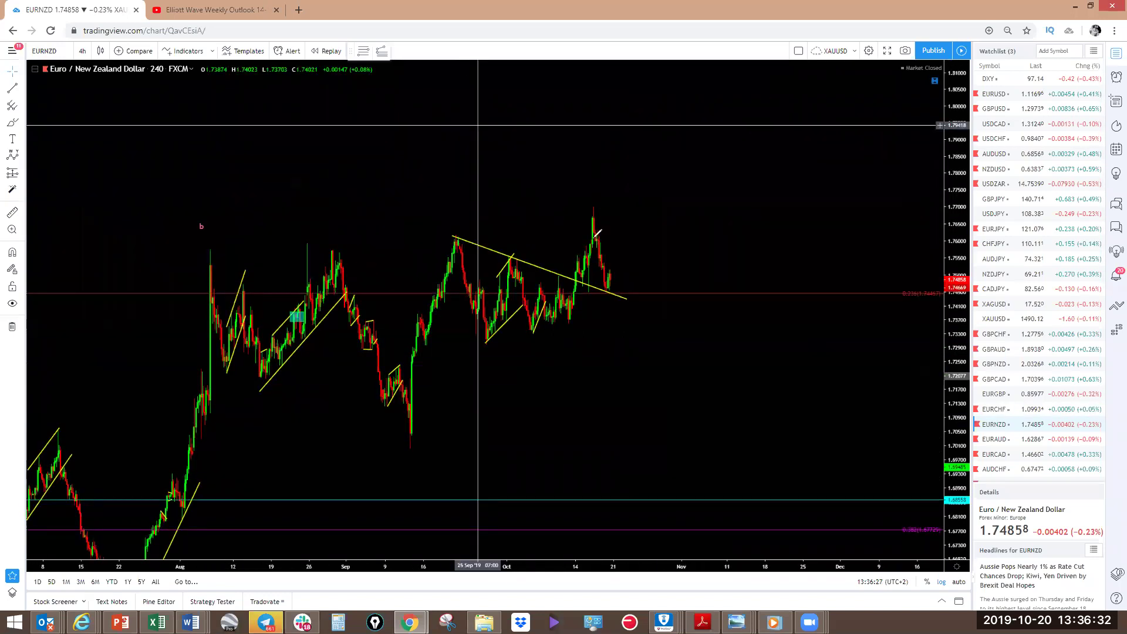
{"action": "mouse_move", "coordinate": [588, 206]}
{"action": "left_mouse_down"}
{"action": "mouse_move", "coordinate": [609, 273]}
{"action": "mouse_move", "coordinate": [621, 273]}
{"action": "mouse_move", "coordinate": [627, 342]}
{"action": "left_mouse_up"}
{"action": "mouse_move", "coordinate": [484, 340]}
{"action": "left_mouse_down"}
{"action": "mouse_move", "coordinate": [653, 351]}
{"action": "mouse_move", "coordinate": [681, 124]}
{"action": "left_mouse_up"}
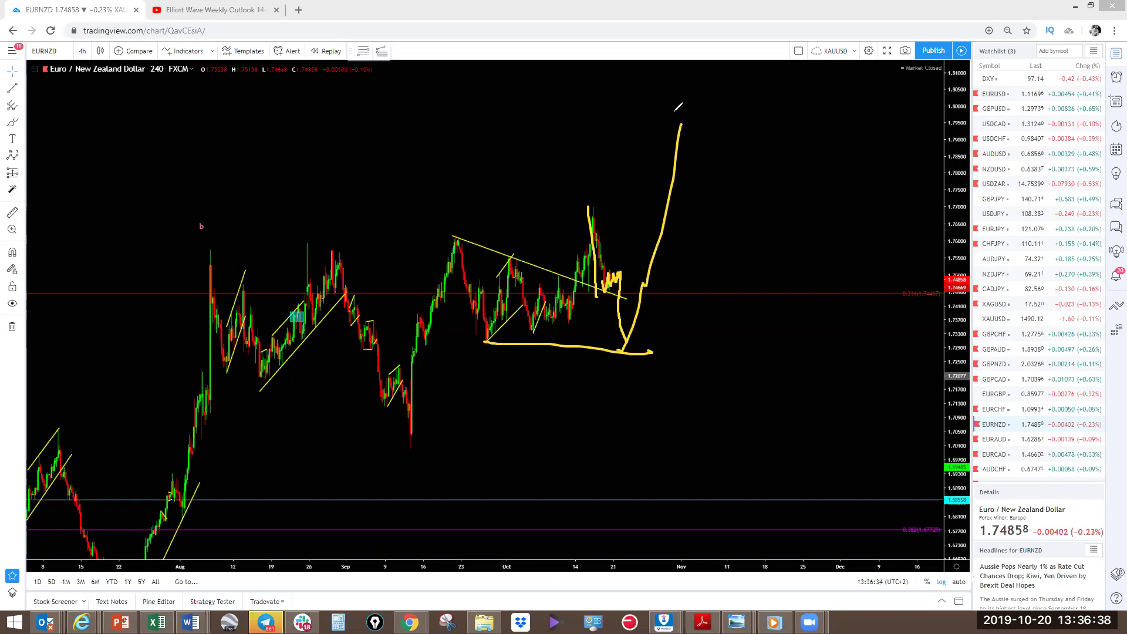
{"action": "key", "text": "Escape"}
{"action": "left_click", "coordinate": [844, 358]}
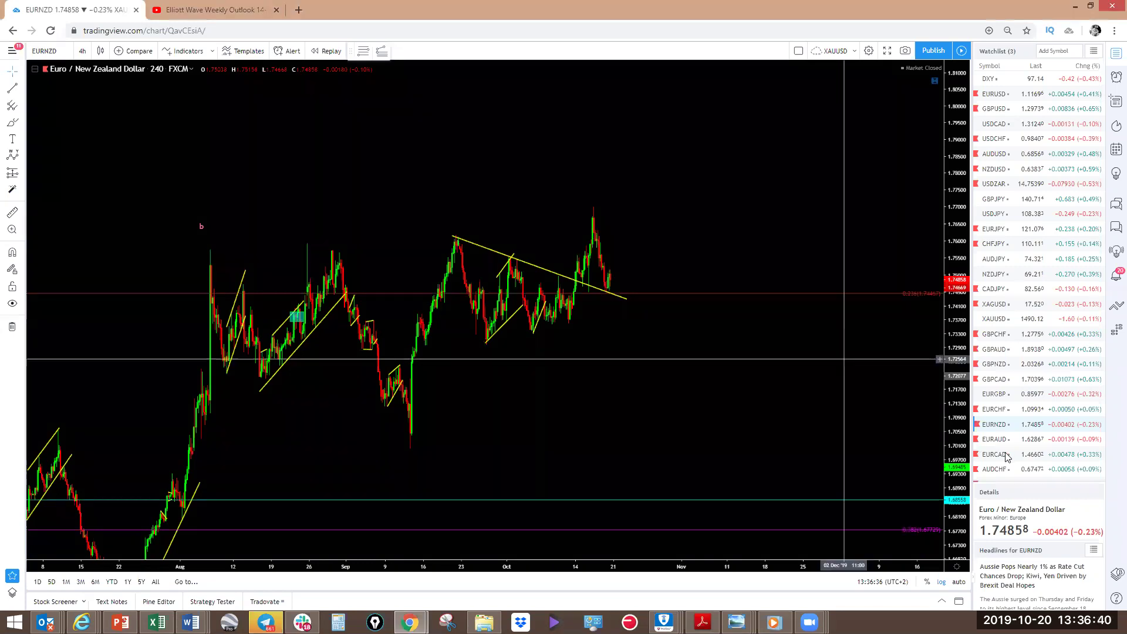
Switch to EURAUD, sketch a projected rise from the latest price toward the 1.236 extension, and clear the sketch
{"action": "left_click", "coordinate": [1002, 442]}
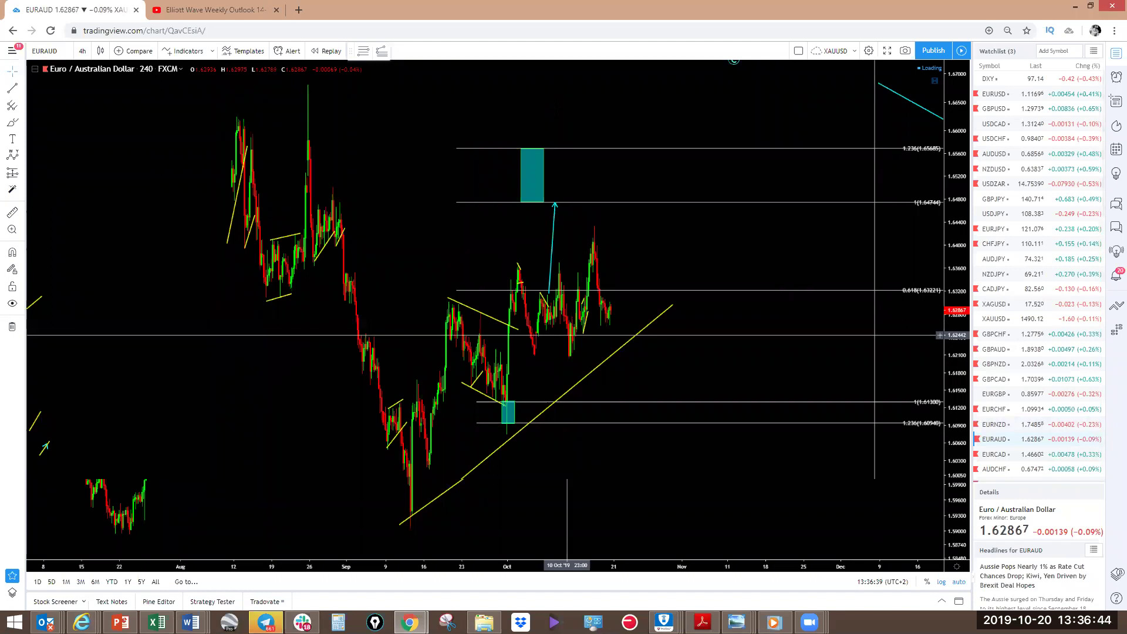
{"action": "mouse_move", "coordinate": [602, 336]}
{"action": "left_mouse_down"}
{"action": "mouse_move", "coordinate": [611, 320]}
{"action": "mouse_move", "coordinate": [628, 383]}
{"action": "mouse_move", "coordinate": [687, 186]}
{"action": "left_mouse_up"}
{"action": "left_click", "coordinate": [904, 461]}
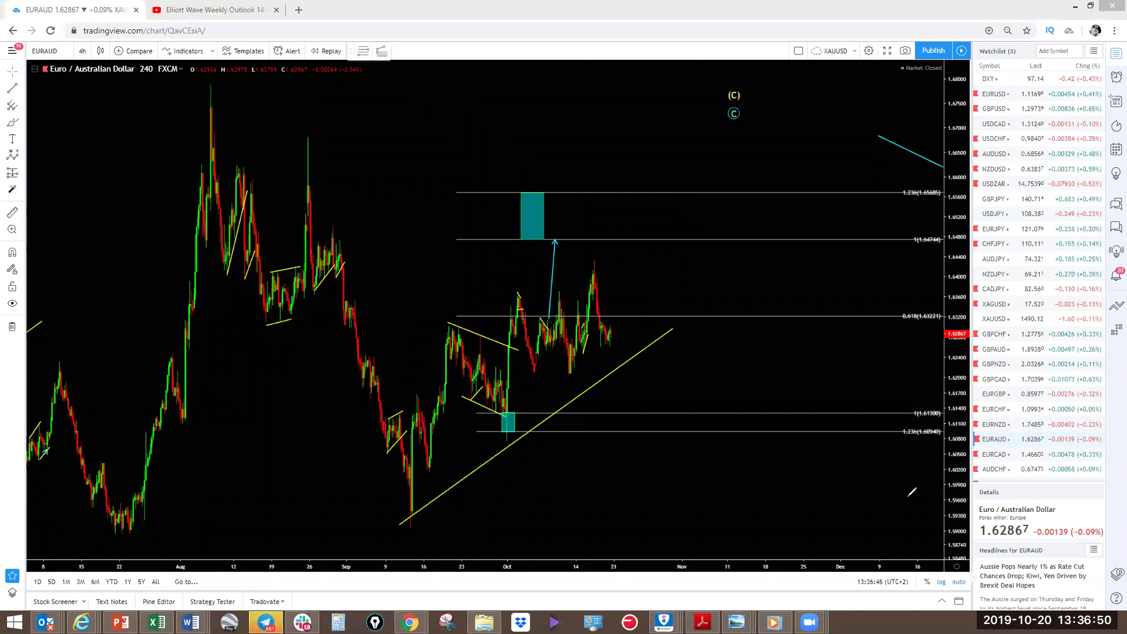
{"action": "left_click", "coordinate": [909, 496]}
Switch to EURCAD, trace the October correction with its upper and lower boundaries, and sketch a small dip and rise to about 1.476
{"action": "left_click", "coordinate": [1005, 458]}
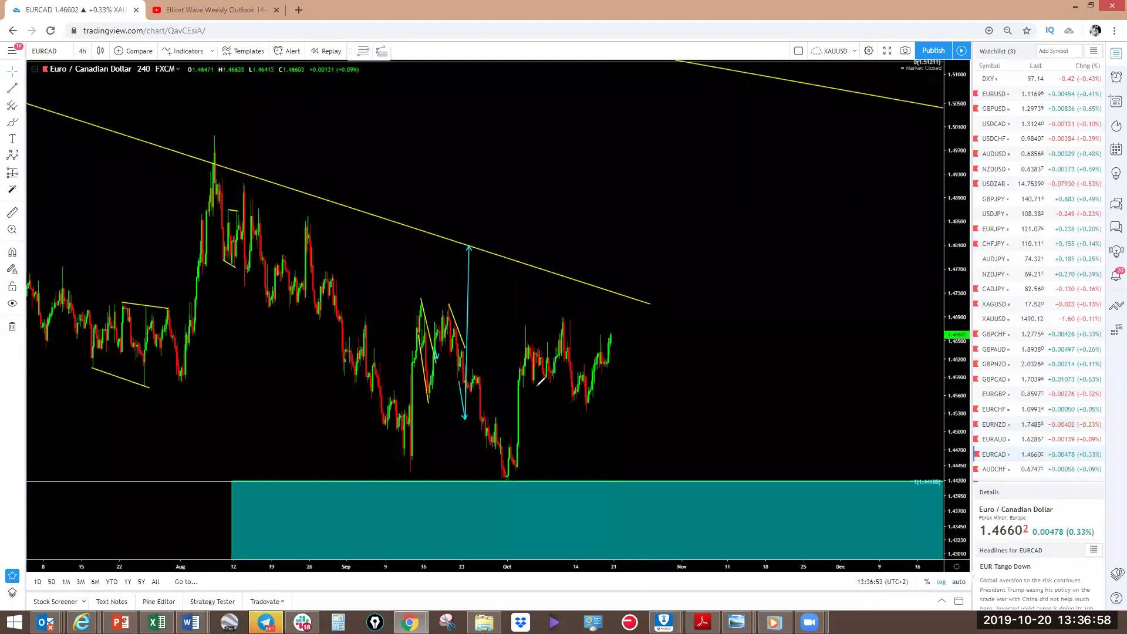
{"action": "mouse_move", "coordinate": [521, 322]}
{"action": "left_mouse_down"}
{"action": "mouse_move", "coordinate": [527, 354]}
{"action": "mouse_move", "coordinate": [587, 409]}
{"action": "left_mouse_up"}
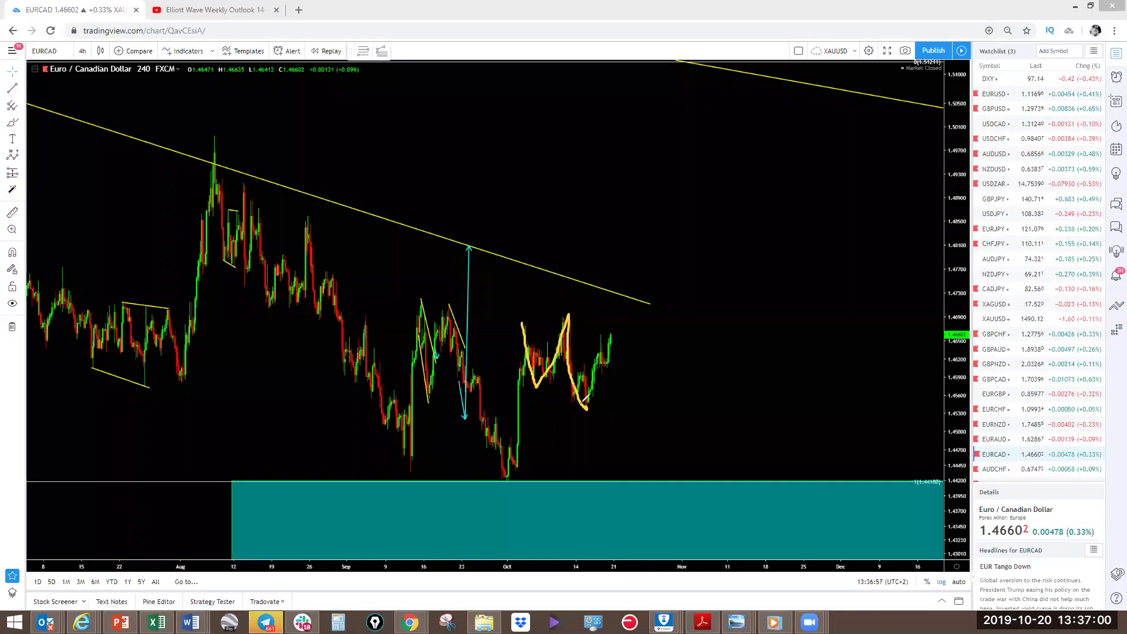
{"action": "left_click_drag", "start_coordinate": [525, 379], "coordinate": [586, 406]}
{"action": "left_click_drag", "start_coordinate": [531, 322], "coordinate": [565, 316]}
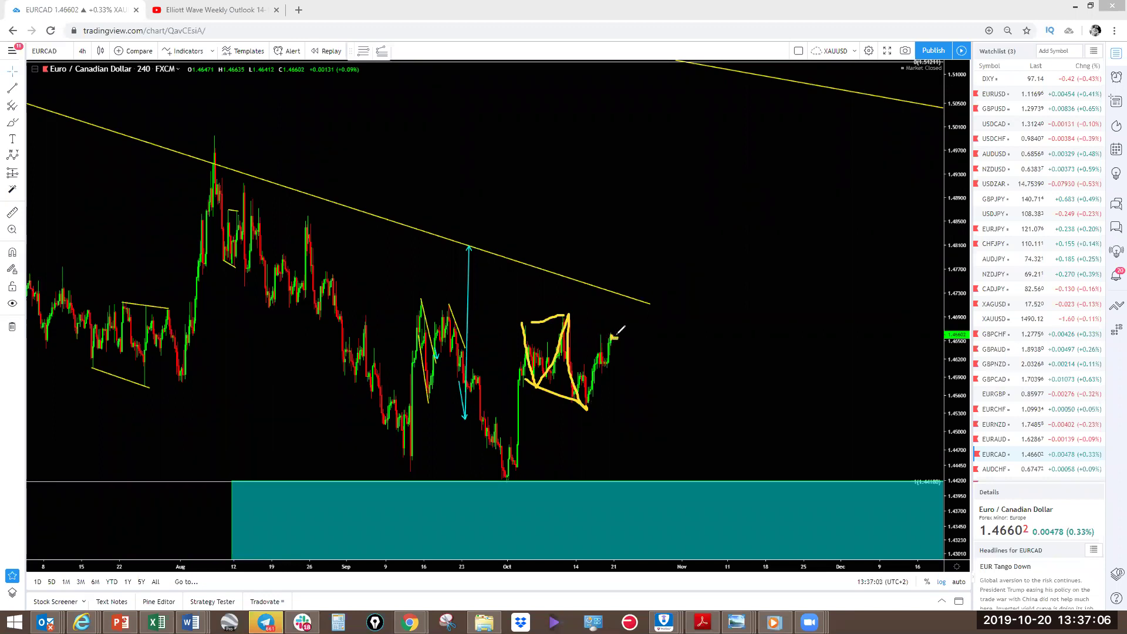
{"action": "left_click_drag", "start_coordinate": [612, 338], "coordinate": [625, 274]}
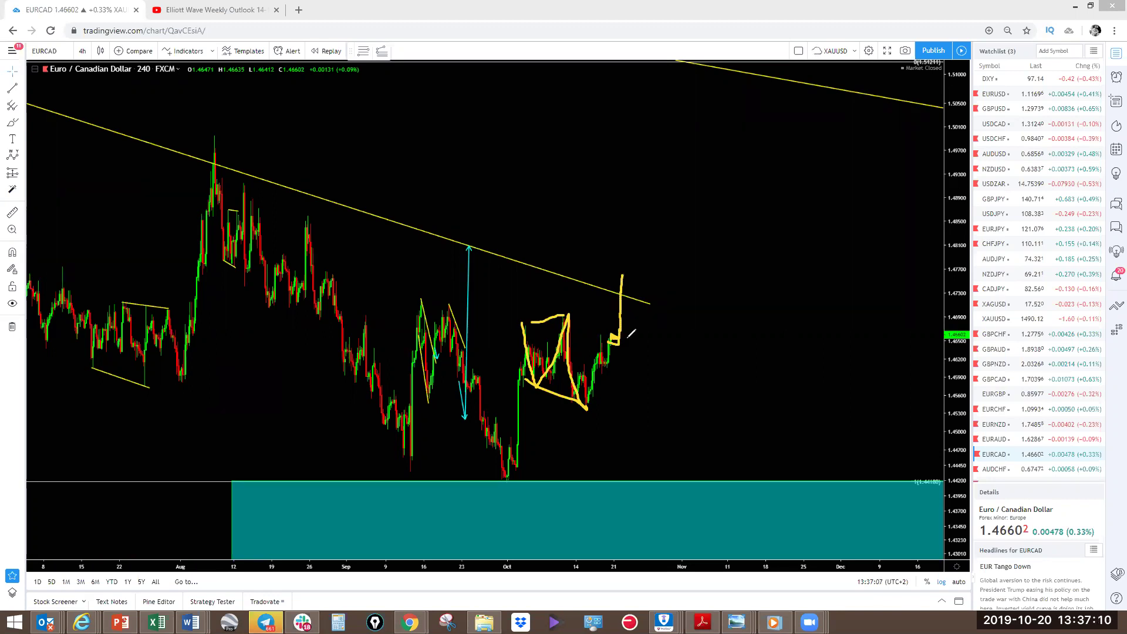
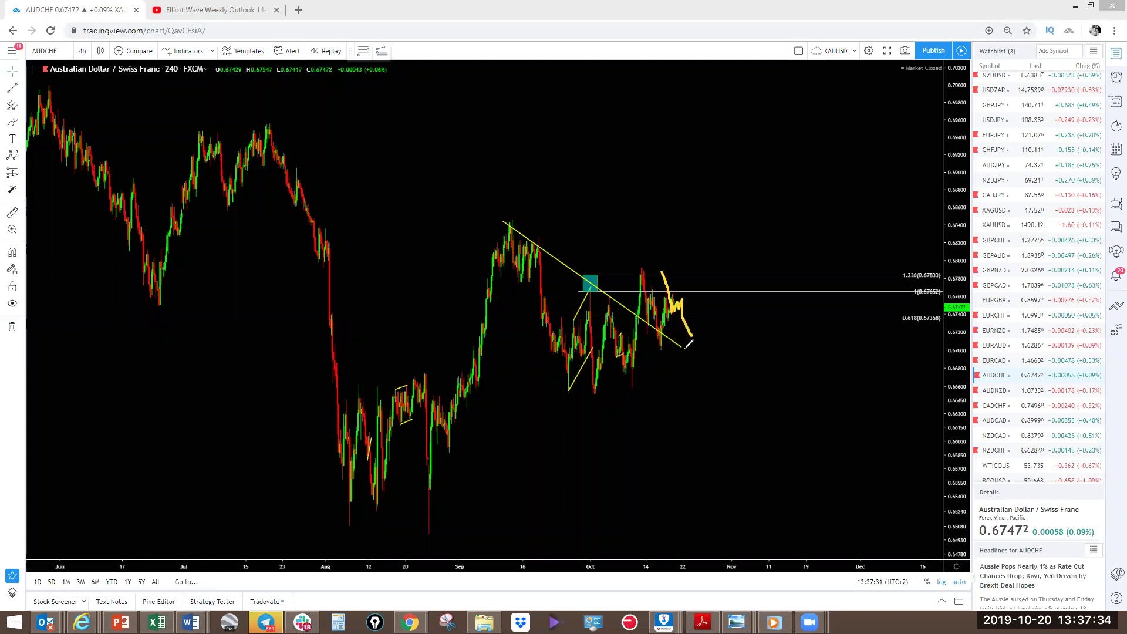
Finish the AUDCHF sketch of a small bounce and a drop to about 0.6715, and clear it
{"action": "left_click_drag", "start_coordinate": [675, 318], "coordinate": [684, 311]}
{"action": "key", "text": "Escape"}
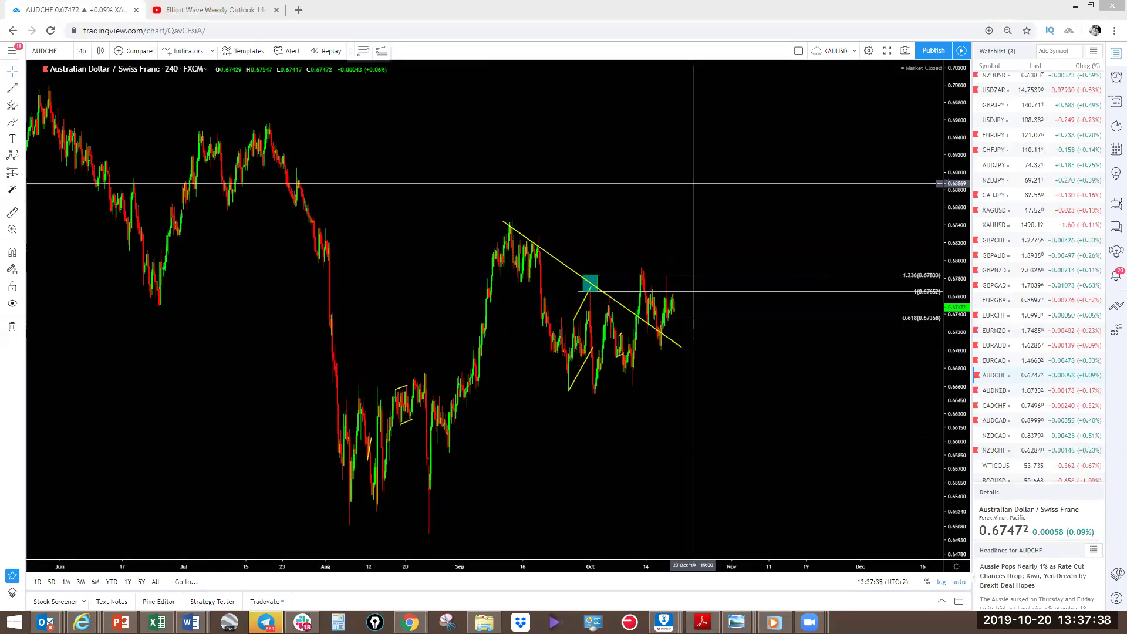
Switch to AUDNZD, sketch a three-leg dip to about 1.07 and a rise to about 1.08, and clear the sketch
{"action": "left_click", "coordinate": [1001, 406]}
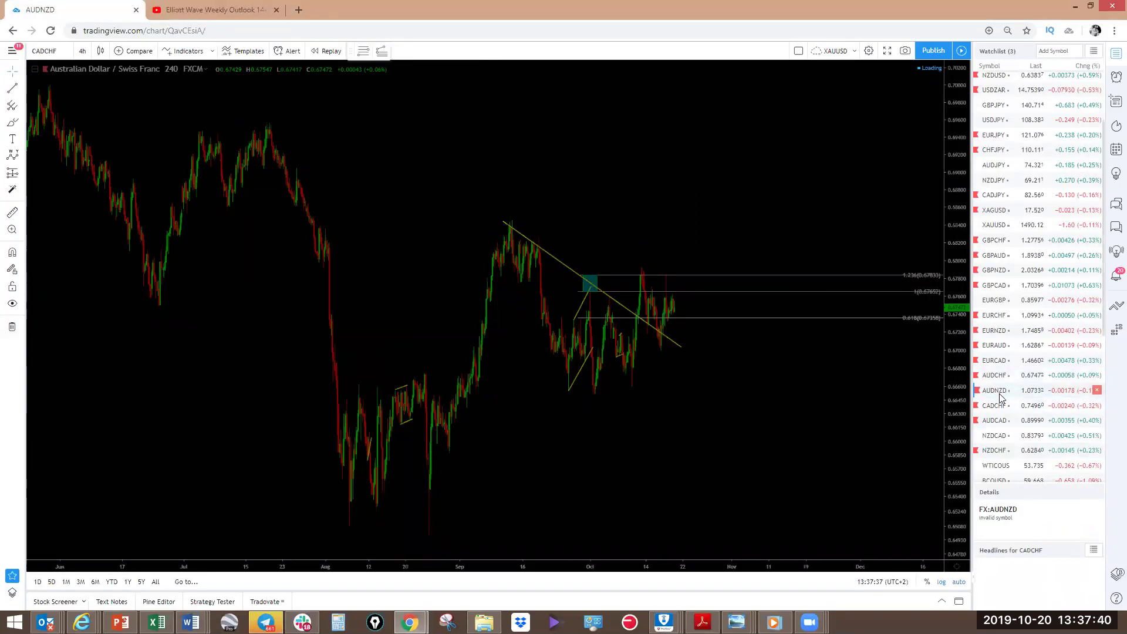
{"action": "left_click", "coordinate": [1001, 392]}
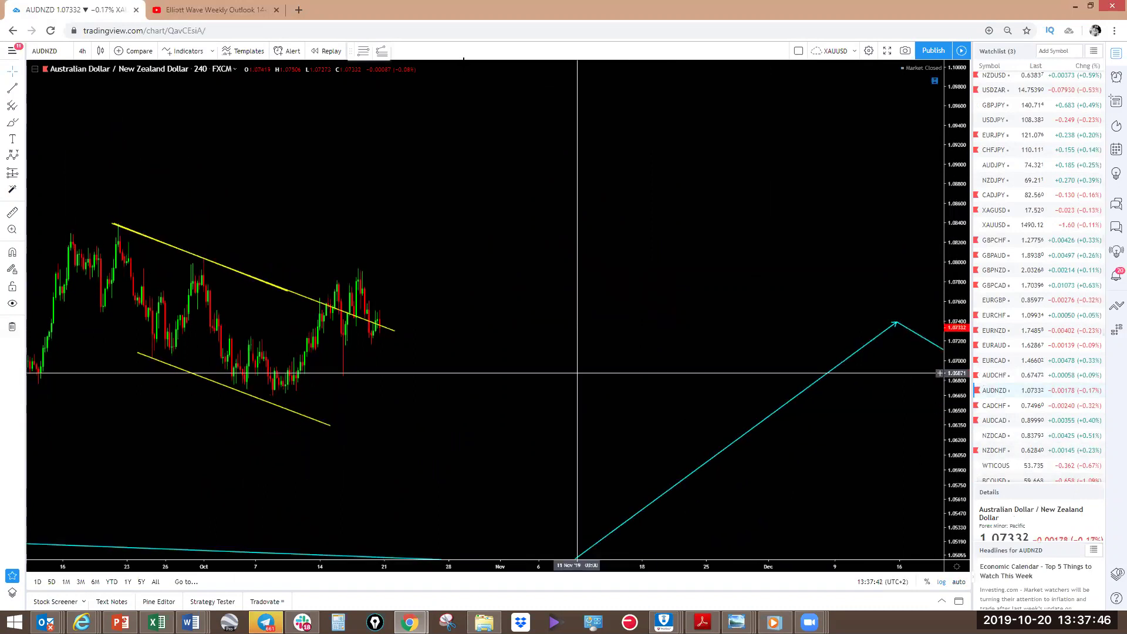
{"action": "mouse_move", "coordinate": [363, 272]}
{"action": "left_mouse_down"}
{"action": "mouse_move", "coordinate": [380, 336]}
{"action": "mouse_move", "coordinate": [395, 306]}
{"action": "mouse_move", "coordinate": [400, 360]}
{"action": "mouse_move", "coordinate": [427, 268]}
{"action": "left_mouse_up"}
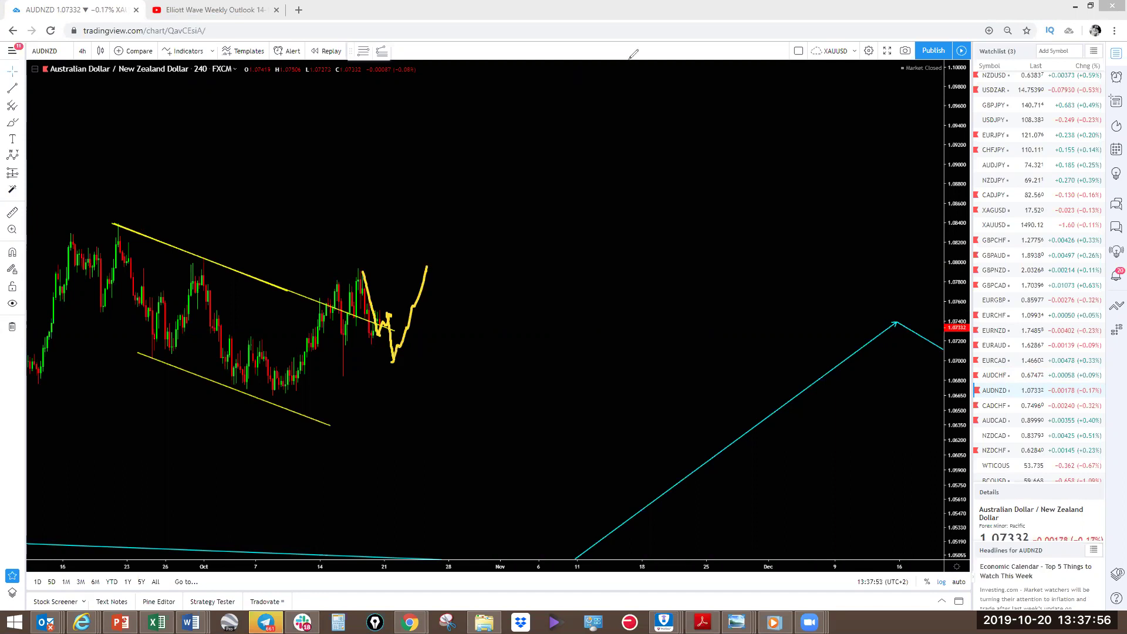
{"action": "key", "text": "ctrl+z"}
{"action": "key", "text": "ctrl+z"}
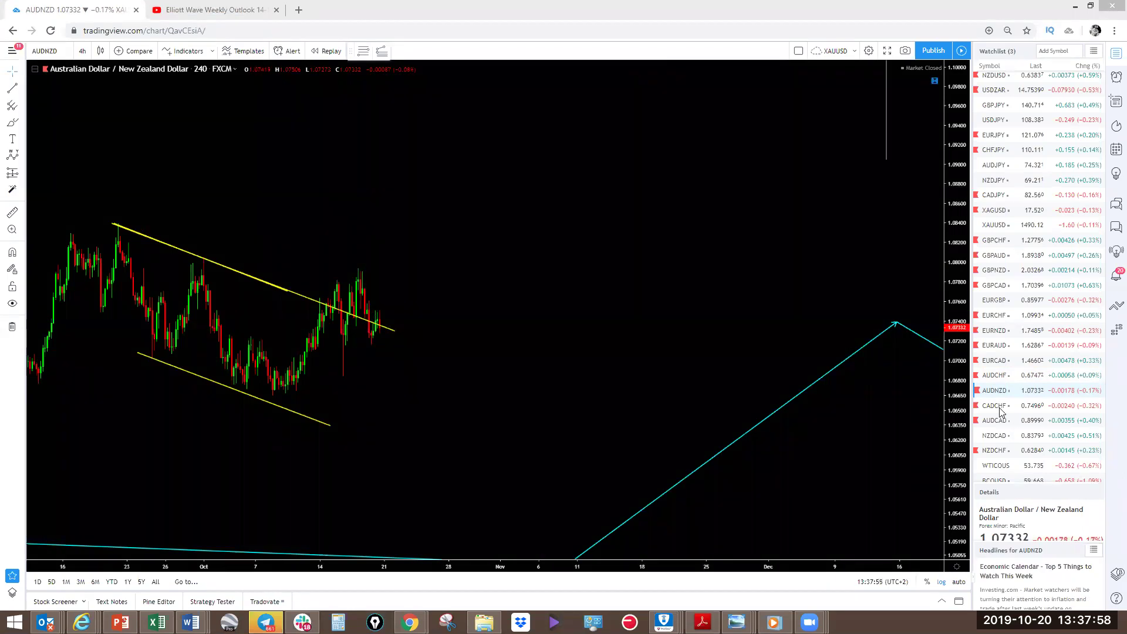
Switch to CADCHF, show the price history back to April, and hide the saved drawings
{"action": "left_click", "coordinate": [1002, 409]}
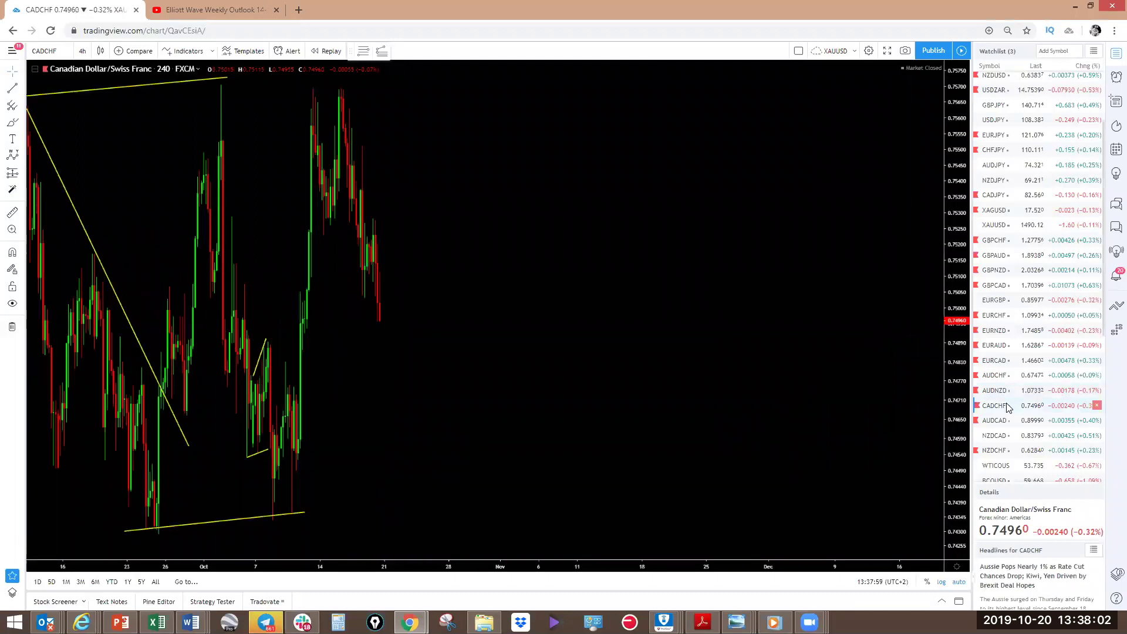
{"action": "scroll", "coordinate": [891, 324], "scroll_direction": "down", "scroll_amount": 5}
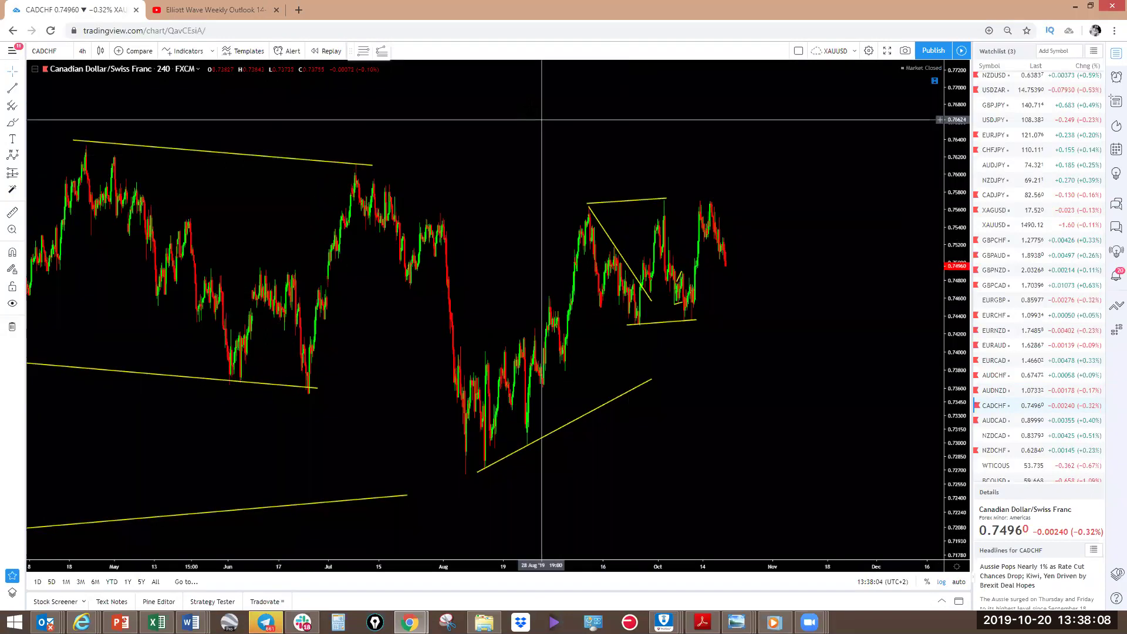
{"action": "left_click", "coordinate": [11, 303]}
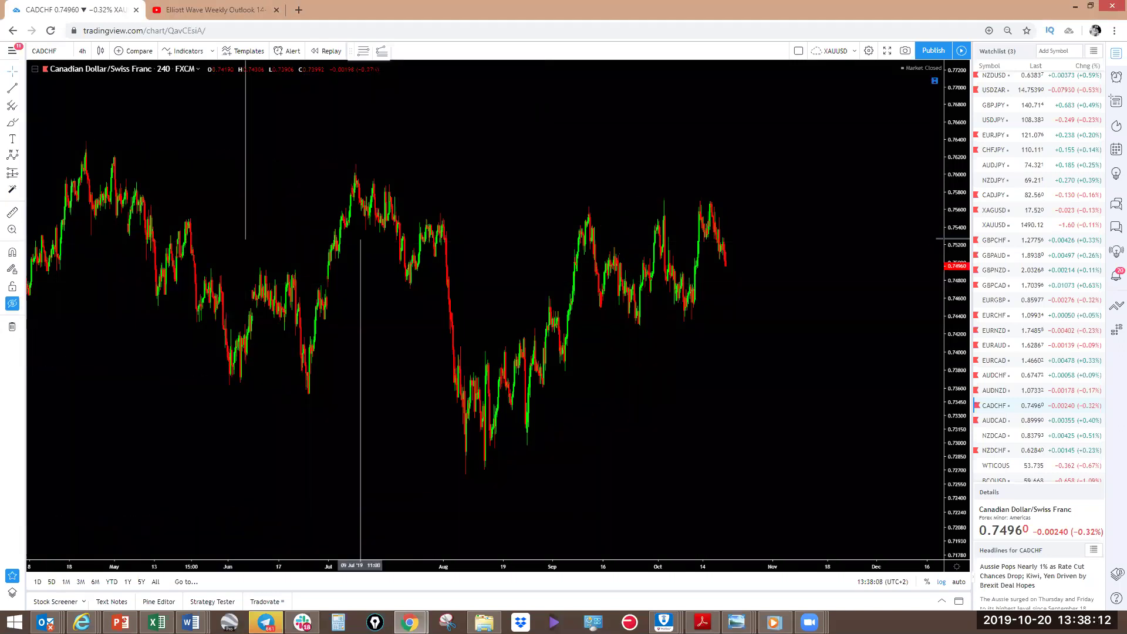
Sketch a W-X-Y correction on CADCHF from the September high down to about 0.739, add a rise to about 0.771, and clear the sketches
{"action": "mouse_move", "coordinate": [578, 209]}
{"action": "left_mouse_down"}
{"action": "mouse_move", "coordinate": [633, 323]}
{"action": "mouse_move", "coordinate": [648, 215]}
{"action": "mouse_move", "coordinate": [662, 215]}
{"action": "mouse_move", "coordinate": [696, 294]}
{"action": "mouse_move", "coordinate": [699, 206]}
{"action": "mouse_move", "coordinate": [657, 204]}
{"action": "mouse_move", "coordinate": [697, 271]}
{"action": "mouse_move", "coordinate": [636, 322]}
{"action": "mouse_move", "coordinate": [689, 327]}
{"action": "left_mouse_up"}
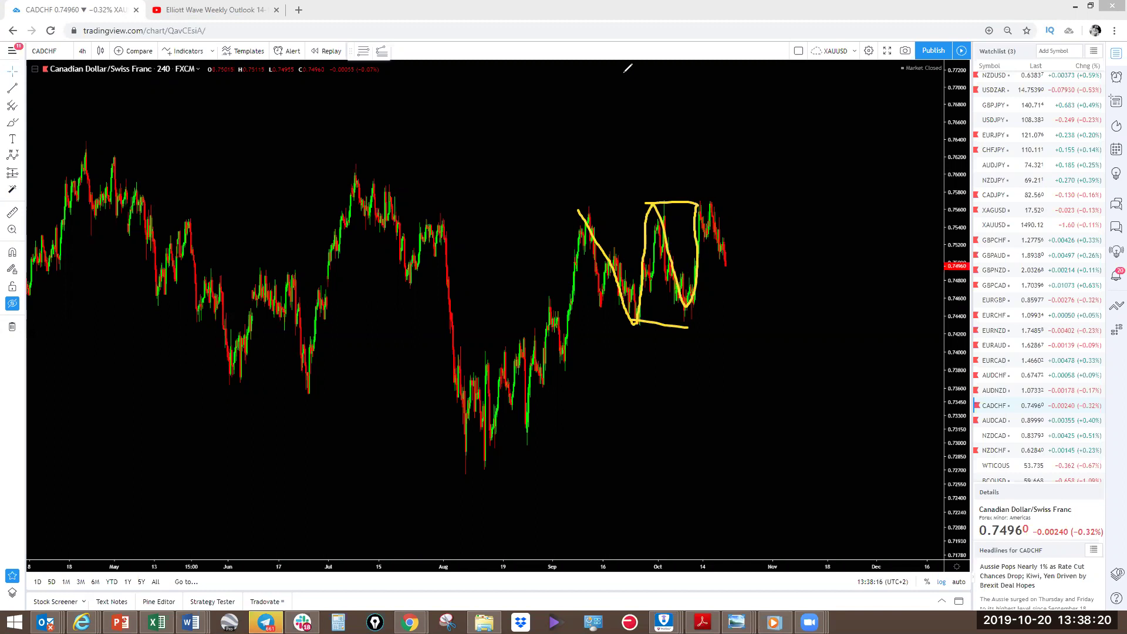
{"action": "mouse_move", "coordinate": [705, 206]}
{"action": "left_mouse_down"}
{"action": "mouse_move", "coordinate": [760, 327]}
{"action": "mouse_move", "coordinate": [820, 78]}
{"action": "left_mouse_up"}
{"action": "left_click_drag", "start_coordinate": [618, 336], "coordinate": [632, 343]}
{"action": "mouse_move", "coordinate": [714, 159]}
{"action": "left_mouse_down"}
{"action": "mouse_move", "coordinate": [699, 198]}
{"action": "mouse_move", "coordinate": [695, 185]}
{"action": "left_mouse_up"}
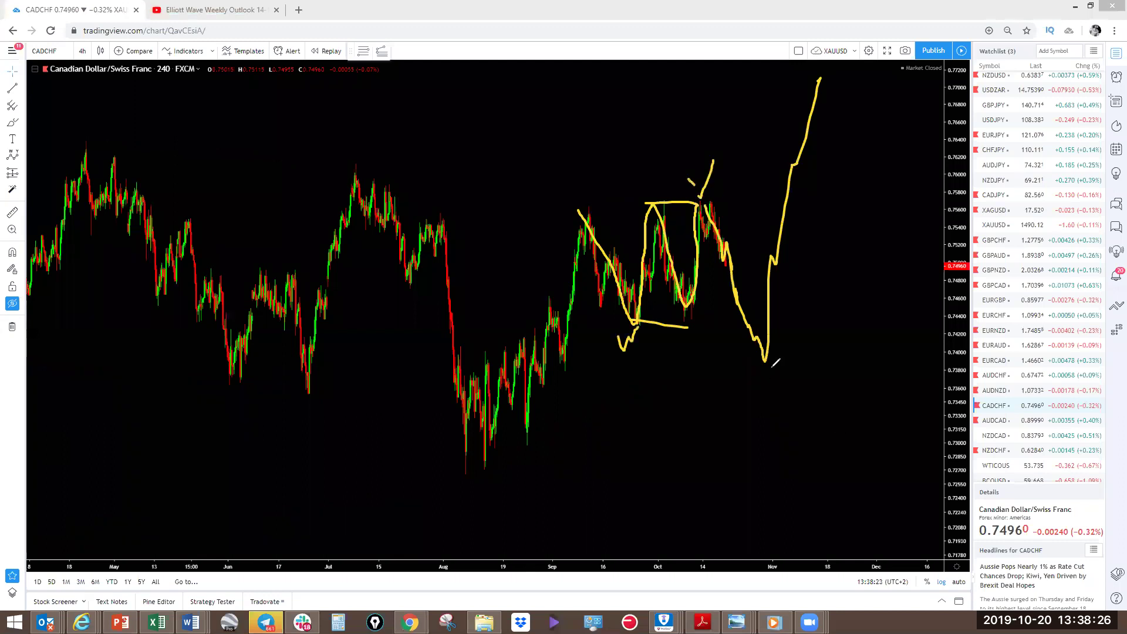
{"action": "left_click_drag", "start_coordinate": [761, 371], "coordinate": [763, 400]}
{"action": "mouse_move", "coordinate": [723, 253]}
{"action": "left_mouse_down"}
{"action": "mouse_move", "coordinate": [727, 264]}
{"action": "mouse_move", "coordinate": [734, 252]}
{"action": "mouse_move", "coordinate": [721, 270]}
{"action": "mouse_move", "coordinate": [732, 258]}
{"action": "mouse_move", "coordinate": [721, 253]}
{"action": "left_mouse_up"}
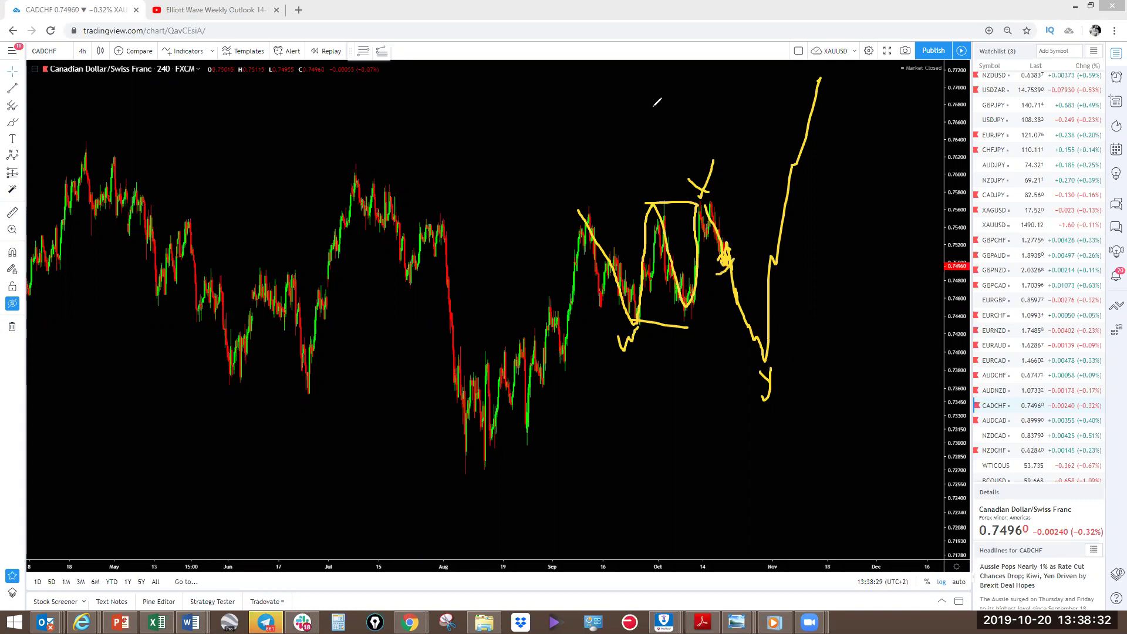
{"action": "key", "text": "Escape"}
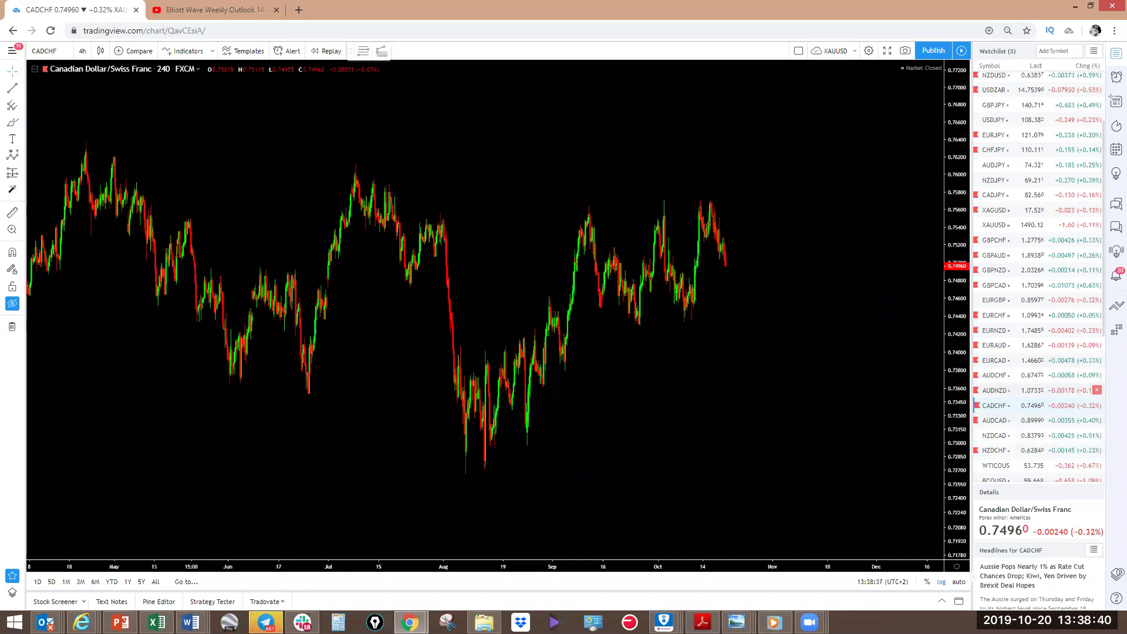
Switch to AUDCAD, sketch a zigzag rise from the October low to about 0.908, and clear the sketch
{"action": "left_click", "coordinate": [997, 421]}
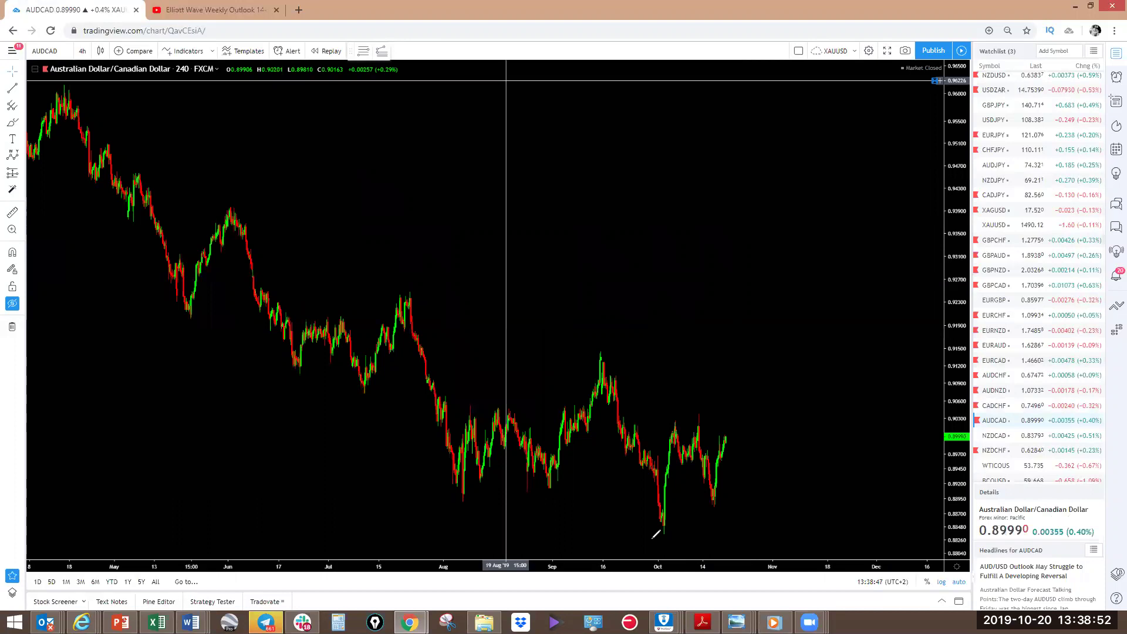
{"action": "mouse_move", "coordinate": [659, 534]}
{"action": "left_mouse_down"}
{"action": "mouse_move", "coordinate": [668, 469]}
{"action": "mouse_move", "coordinate": [690, 465]}
{"action": "mouse_move", "coordinate": [712, 503]}
{"action": "mouse_move", "coordinate": [744, 387]}
{"action": "left_mouse_up"}
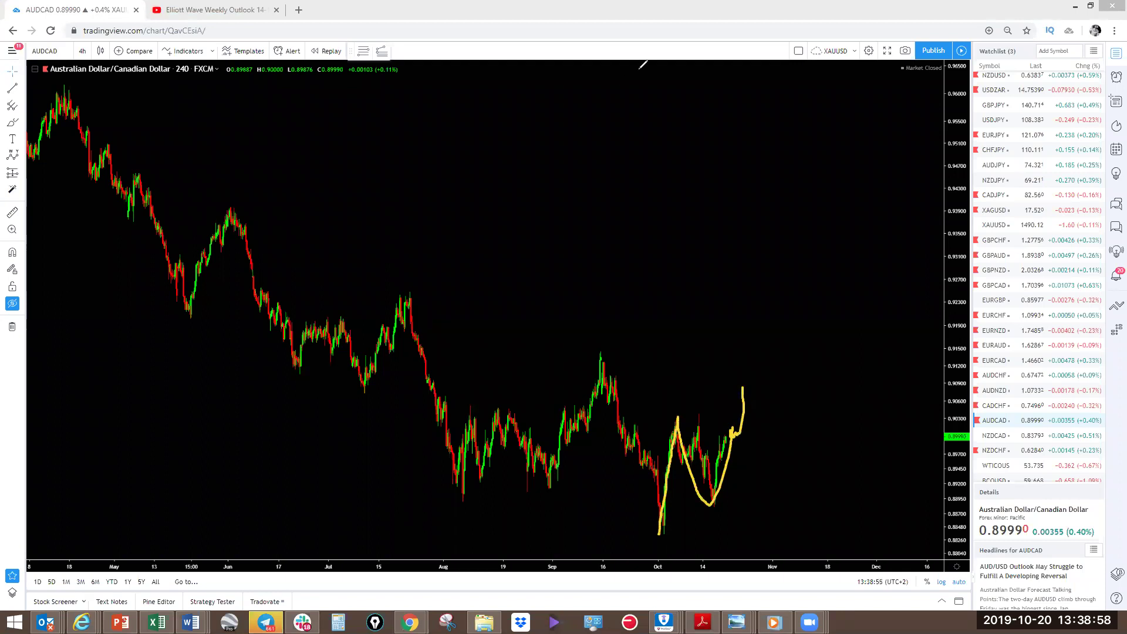
{"action": "key", "text": "ctrl+z"}
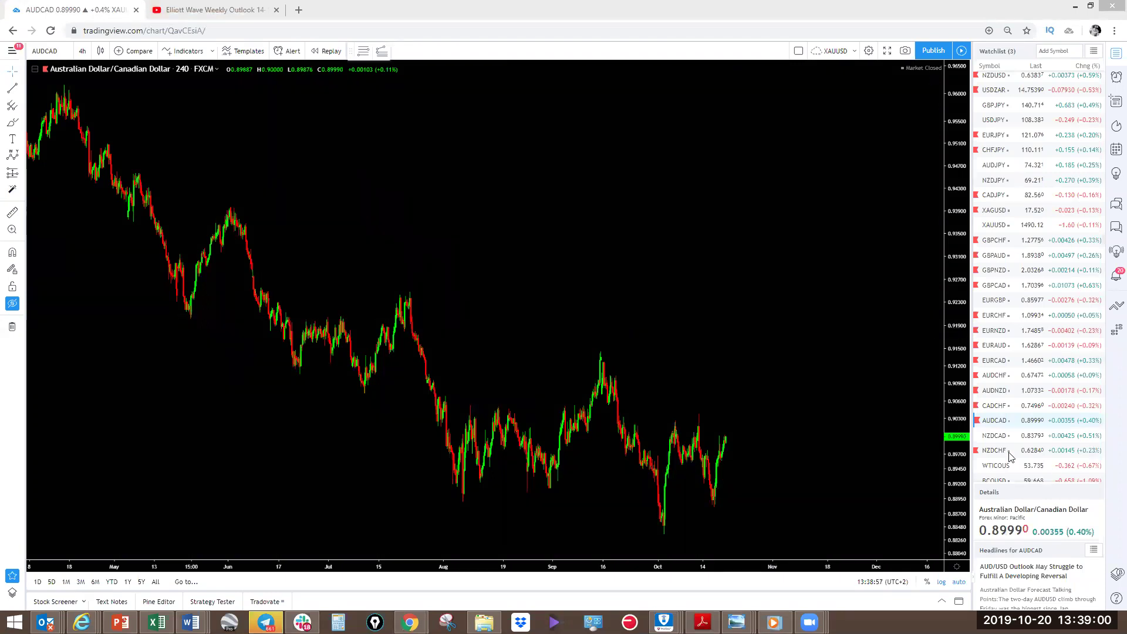
Switch to NZDCAD and sketch a dip from the October high followed by a rise to about 0.86
{"action": "left_click", "coordinate": [997, 436]}
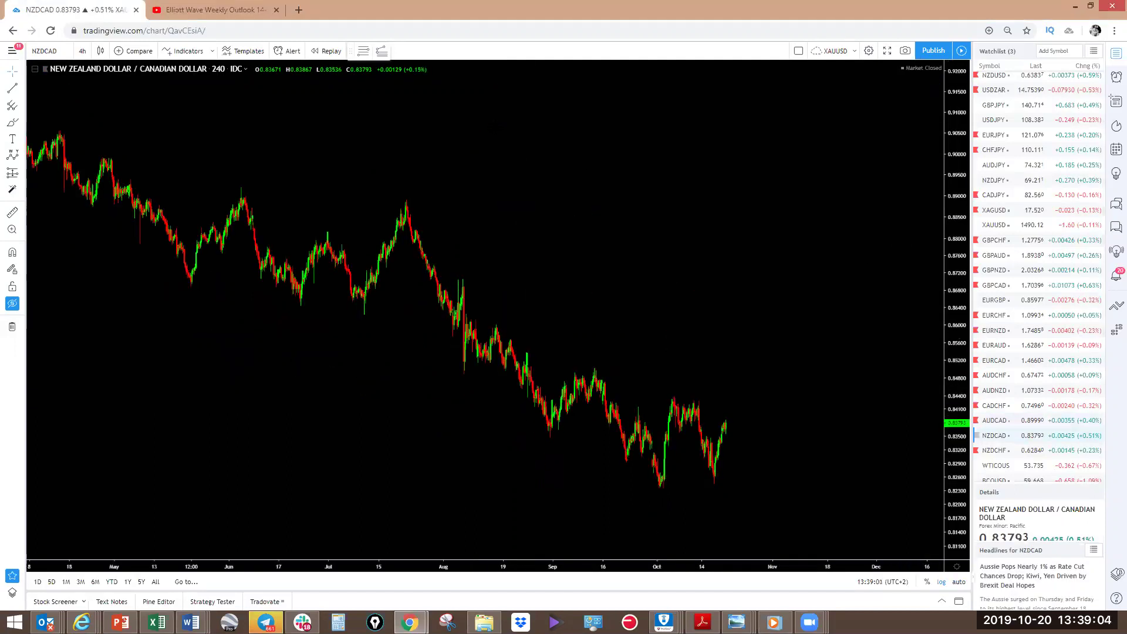
{"action": "mouse_move", "coordinate": [674, 392]}
{"action": "left_mouse_down"}
{"action": "mouse_move", "coordinate": [682, 427]}
{"action": "mouse_move", "coordinate": [702, 400]}
{"action": "mouse_move", "coordinate": [698, 444]}
{"action": "left_mouse_up"}
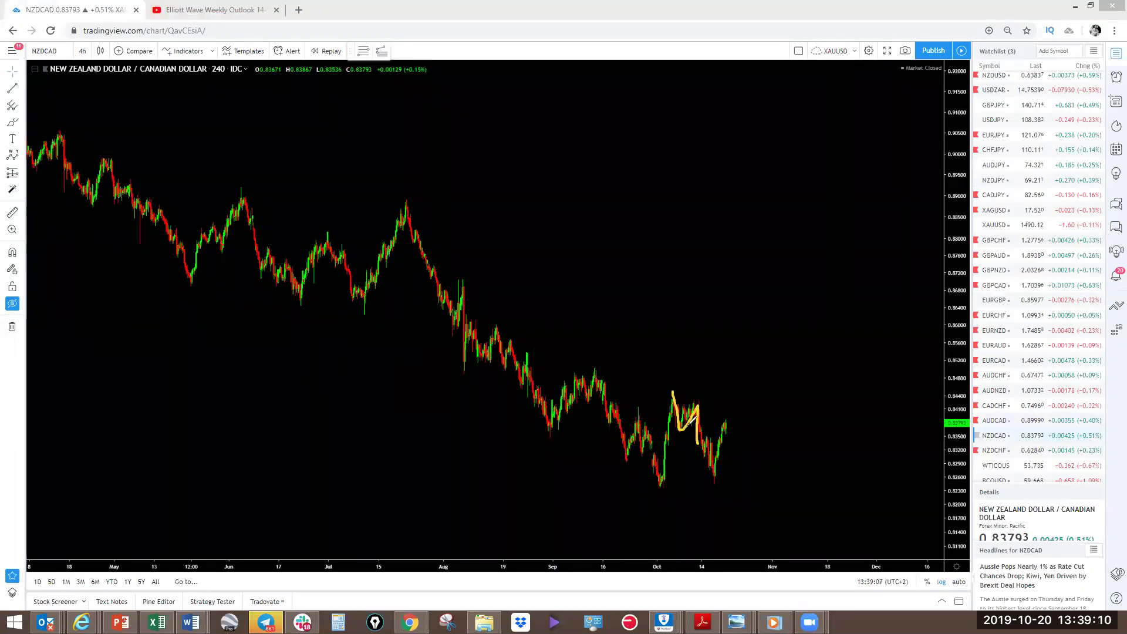
{"action": "left_click_drag", "start_coordinate": [701, 445], "coordinate": [731, 324]}
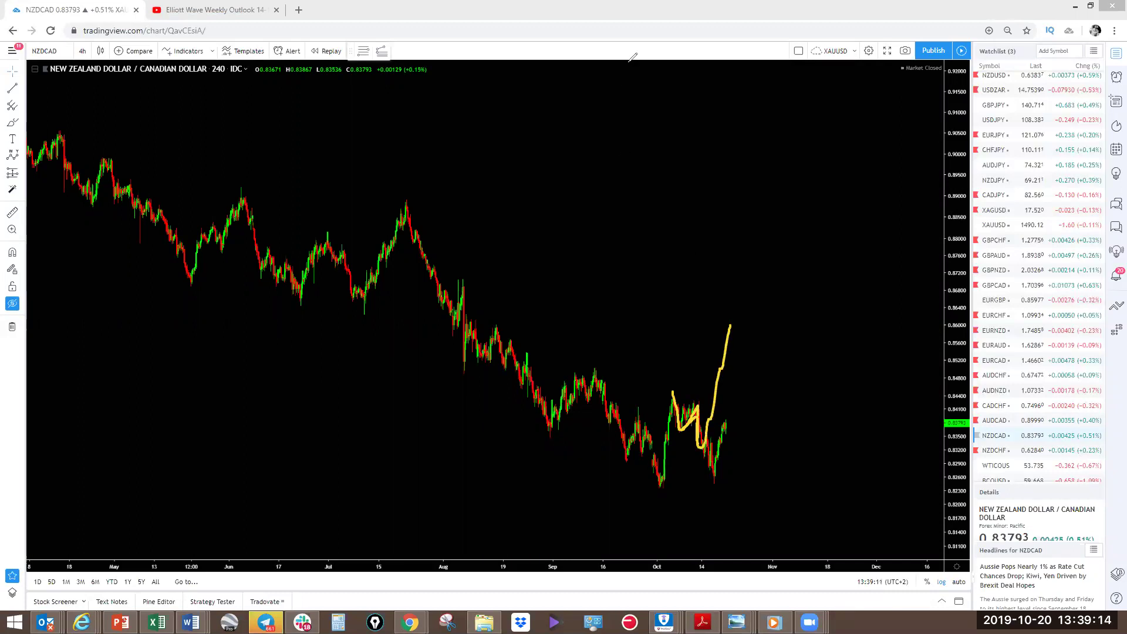
Replace the sketch with a zigzag rise from the October low to about 0.848, a drop to about 0.814 and a rise to about 0.868
{"action": "mouse_move", "coordinate": [657, 490]}
{"action": "left_mouse_down"}
{"action": "mouse_move", "coordinate": [687, 406]}
{"action": "mouse_move", "coordinate": [720, 471]}
{"action": "mouse_move", "coordinate": [748, 376]}
{"action": "left_mouse_up"}
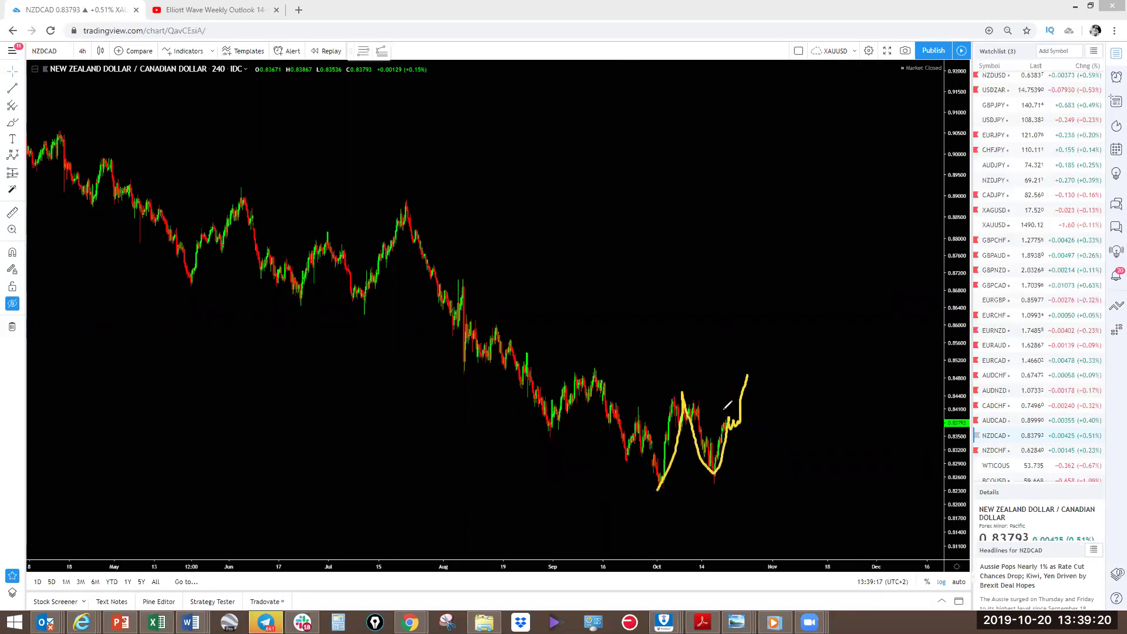
{"action": "left_click_drag", "start_coordinate": [734, 430], "coordinate": [728, 431]}
{"action": "mouse_move", "coordinate": [747, 374]}
{"action": "left_mouse_down"}
{"action": "mouse_move", "coordinate": [793, 526]}
{"action": "mouse_move", "coordinate": [840, 286]}
{"action": "left_mouse_up"}
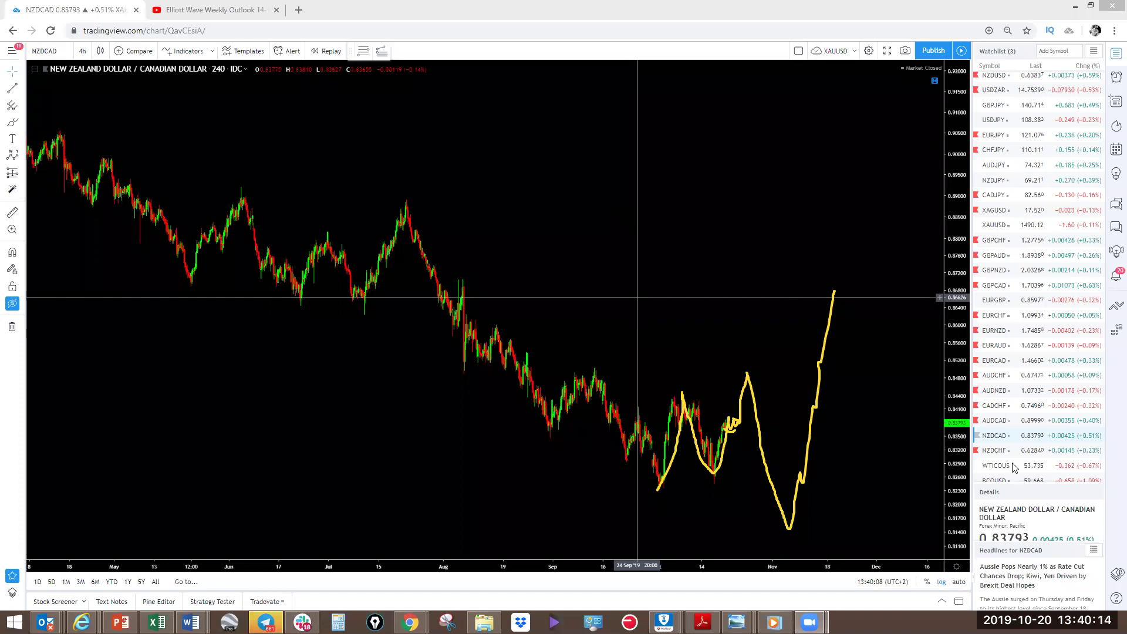
Switch to NZDCHF, sketch a zigzag rise from the October low to about 0.637 with a target mark, and clear the sketches
{"action": "left_click", "coordinate": [1007, 452]}
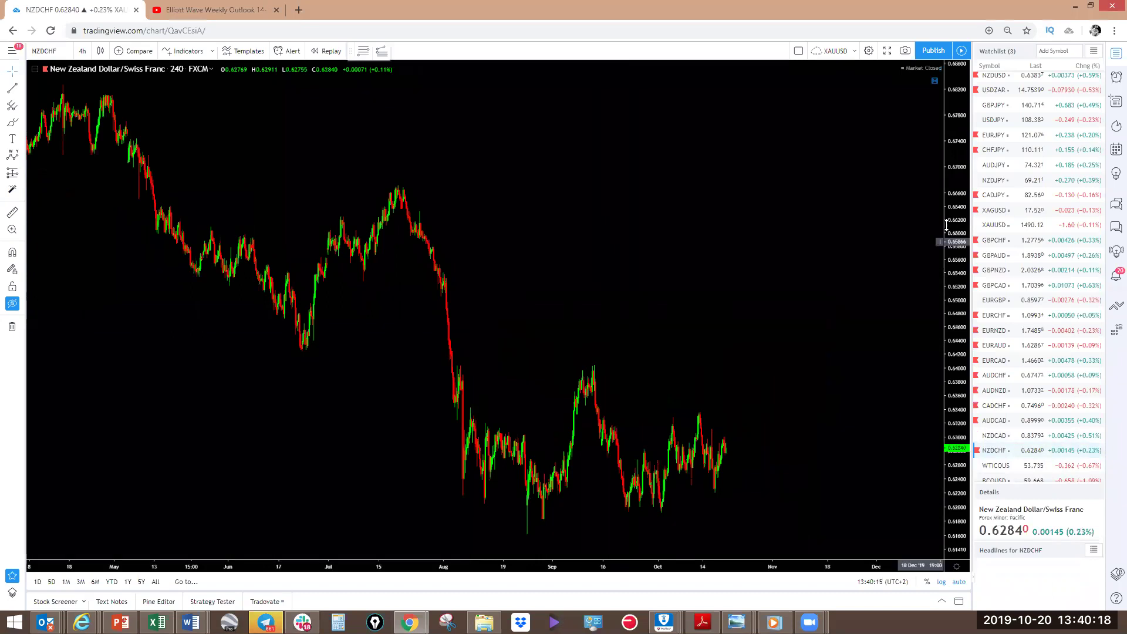
{"action": "left_click_drag", "start_coordinate": [957, 329], "coordinate": [924, 395]}
{"action": "scroll", "coordinate": [814, 492], "scroll_direction": "up", "scroll_amount": 3}
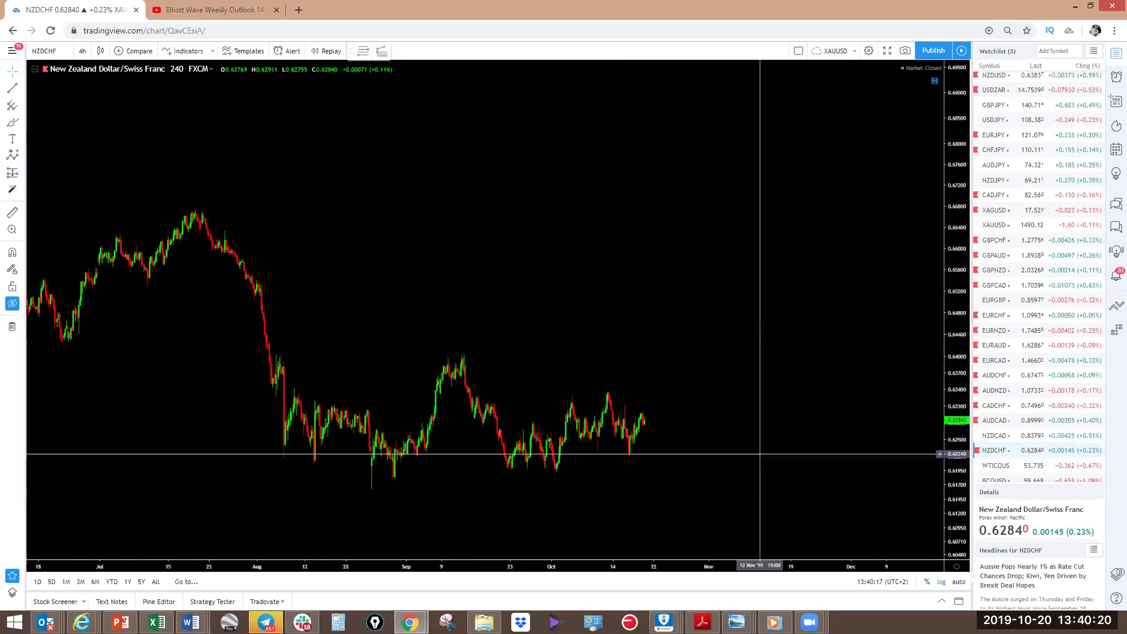
{"action": "key", "text": "ctrl+shift+3"}
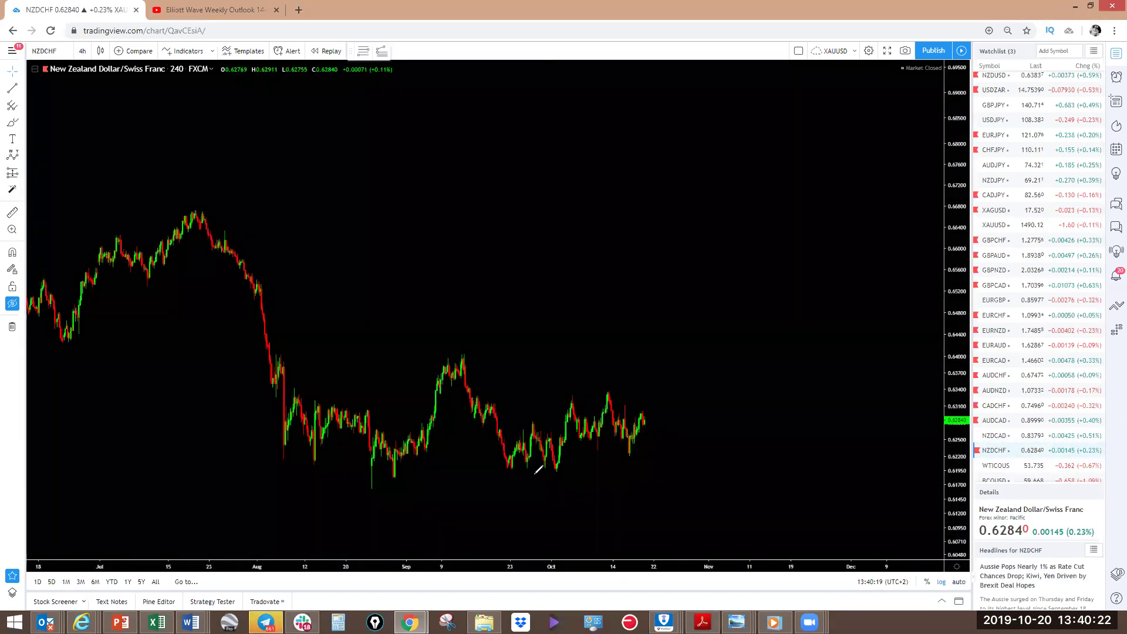
{"action": "mouse_move", "coordinate": [538, 475]}
{"action": "left_mouse_down"}
{"action": "mouse_move", "coordinate": [648, 416]}
{"action": "mouse_move", "coordinate": [661, 374]}
{"action": "mouse_move", "coordinate": [681, 370]}
{"action": "left_mouse_up"}
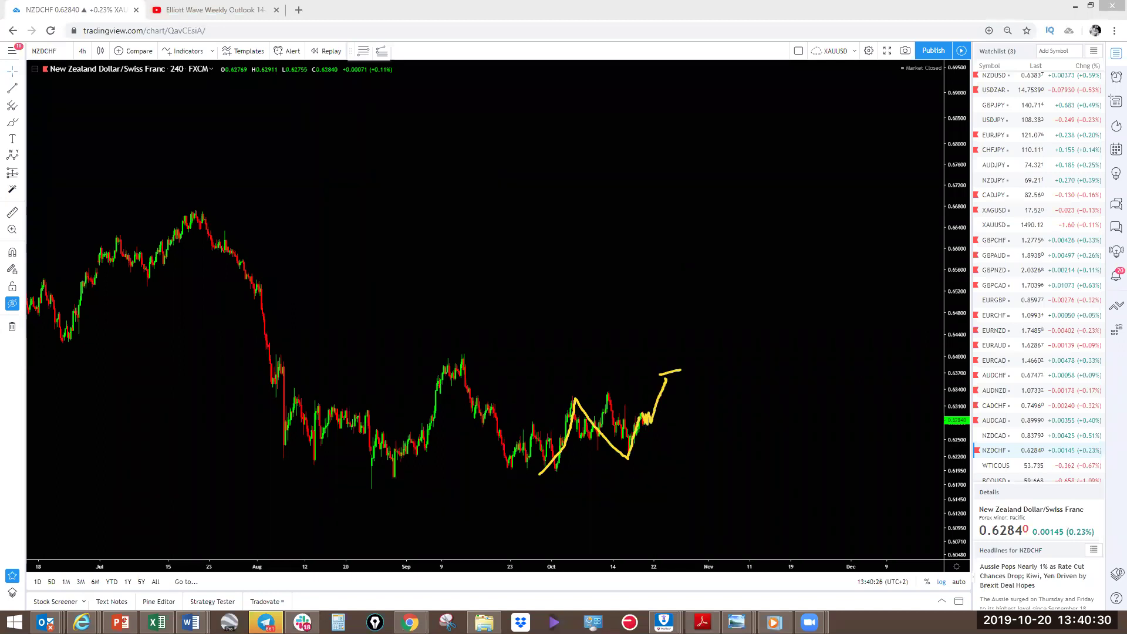
{"action": "key", "text": "Escape"}
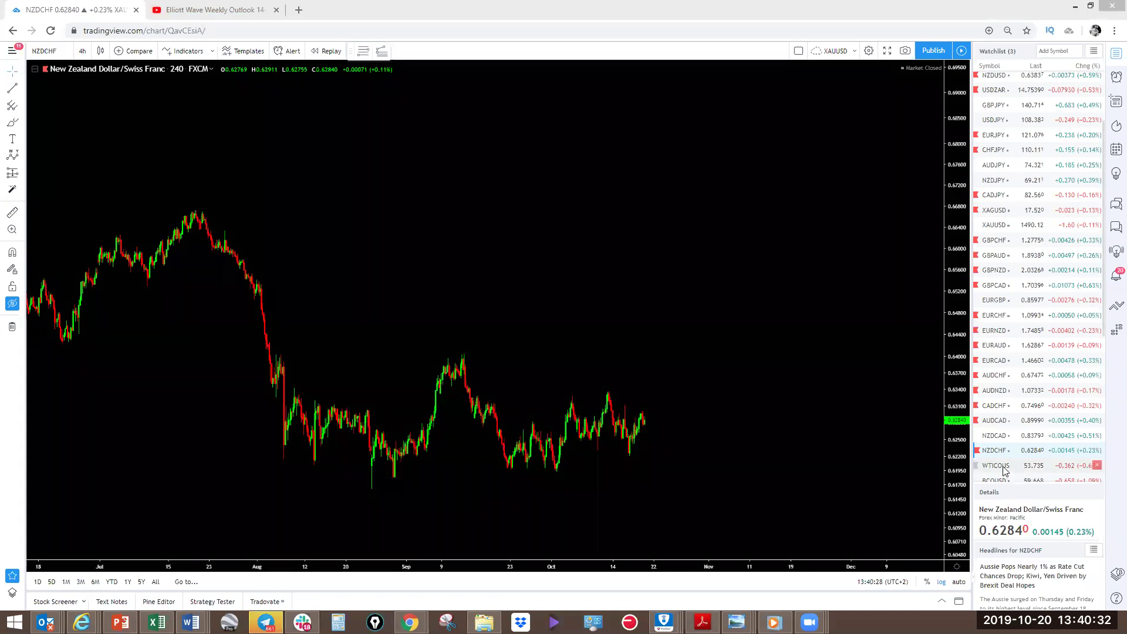
Switch to West Texas Oil, trace the October swings, project a rise to about 55.3 and a drop to about 48, and clear the sketches
{"action": "left_click", "coordinate": [1002, 468]}
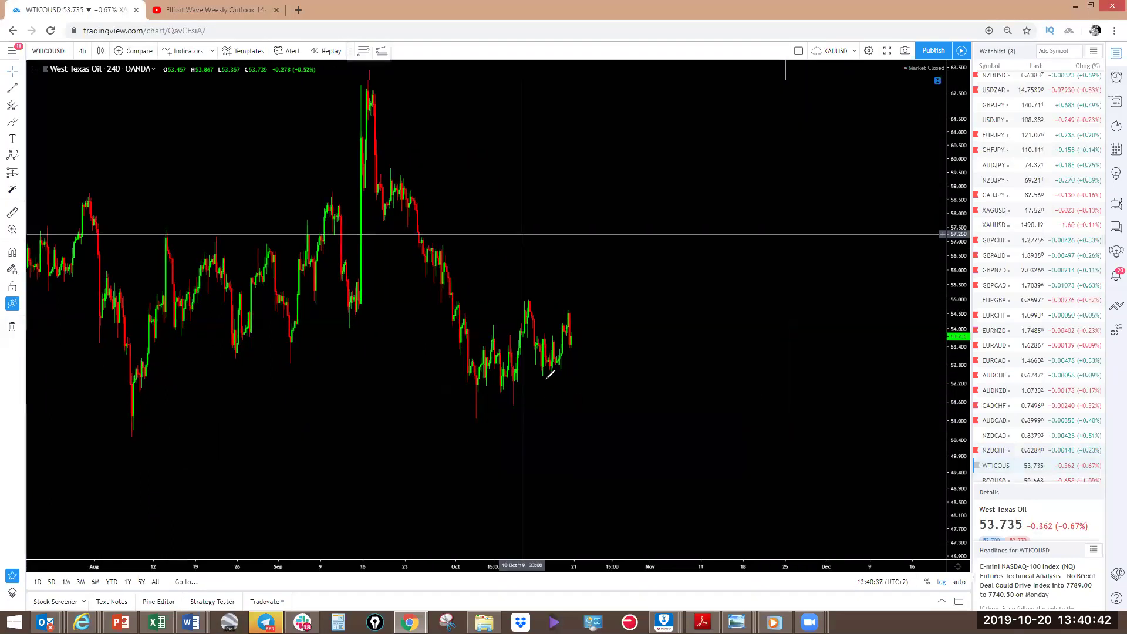
{"action": "mouse_move", "coordinate": [547, 378]}
{"action": "left_mouse_down"}
{"action": "mouse_move", "coordinate": [580, 354]}
{"action": "mouse_move", "coordinate": [565, 322]}
{"action": "mouse_move", "coordinate": [569, 345]}
{"action": "mouse_move", "coordinate": [579, 332]}
{"action": "mouse_move", "coordinate": [582, 389]}
{"action": "left_mouse_up"}
{"action": "mouse_move", "coordinate": [475, 413]}
{"action": "left_mouse_down"}
{"action": "mouse_move", "coordinate": [489, 327]}
{"action": "mouse_move", "coordinate": [505, 389]}
{"action": "mouse_move", "coordinate": [530, 301]}
{"action": "left_mouse_up"}
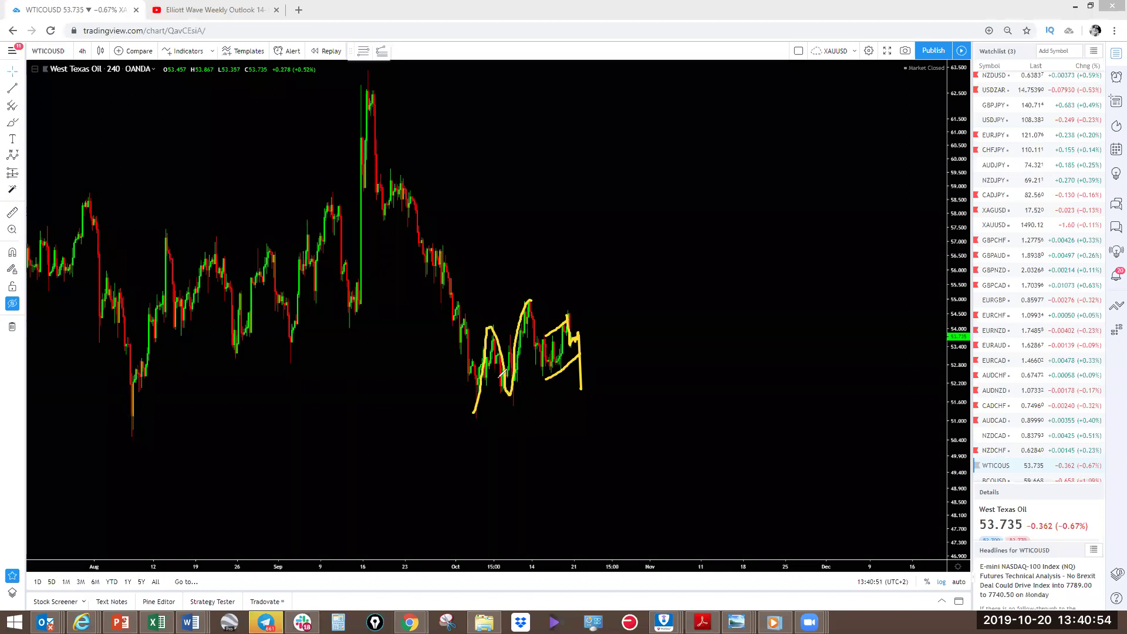
{"action": "mouse_move", "coordinate": [530, 303]}
{"action": "left_mouse_down"}
{"action": "mouse_move", "coordinate": [545, 376]}
{"action": "mouse_move", "coordinate": [578, 357]}
{"action": "mouse_move", "coordinate": [584, 402]}
{"action": "mouse_move", "coordinate": [652, 289]}
{"action": "mouse_move", "coordinate": [685, 519]}
{"action": "left_mouse_up"}
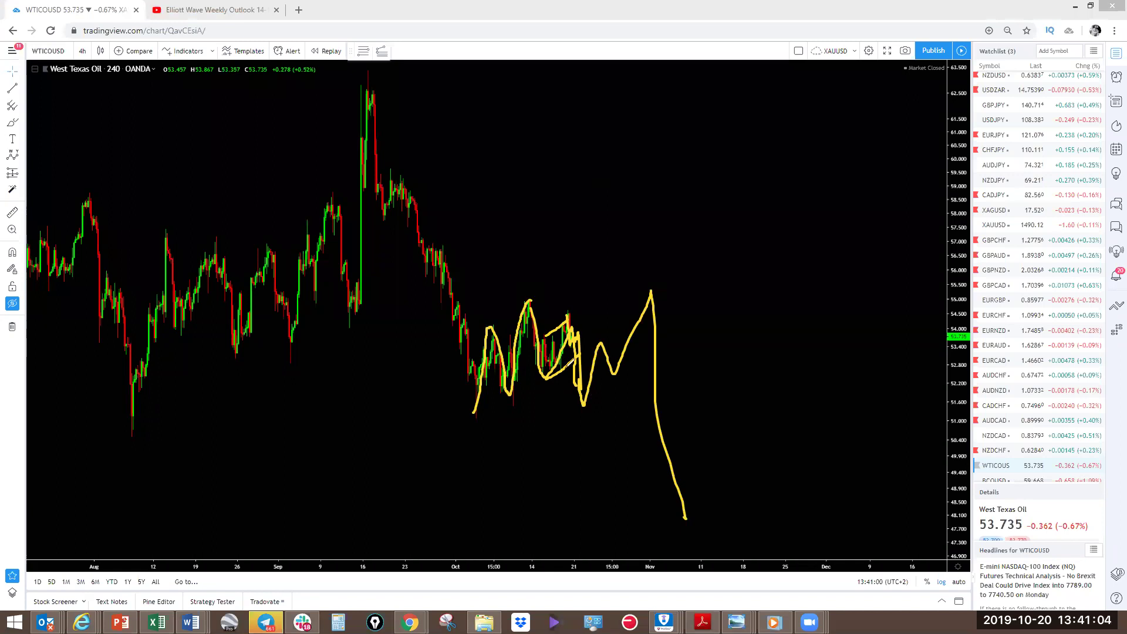
{"action": "key", "text": "Delete"}
Sketch the October rise and flat correction with its boundaries on oil, followed by a rise to about 56.2 and a drop to about 49.3
{"action": "mouse_move", "coordinate": [570, 339]}
{"action": "left_mouse_down"}
{"action": "mouse_move", "coordinate": [586, 386]}
{"action": "mouse_move", "coordinate": [575, 384]}
{"action": "left_mouse_up"}
{"action": "left_click_drag", "start_coordinate": [531, 301], "coordinate": [560, 307]}
{"action": "mouse_move", "coordinate": [468, 409]}
{"action": "left_mouse_down"}
{"action": "mouse_move", "coordinate": [497, 327]}
{"action": "mouse_move", "coordinate": [515, 394]}
{"action": "mouse_move", "coordinate": [519, 305]}
{"action": "left_mouse_up"}
{"action": "key", "text": "ctrl+z"}
{"action": "mouse_move", "coordinate": [476, 414]}
{"action": "left_mouse_down"}
{"action": "mouse_move", "coordinate": [496, 324]}
{"action": "mouse_move", "coordinate": [512, 385]}
{"action": "mouse_move", "coordinate": [528, 316]}
{"action": "left_mouse_up"}
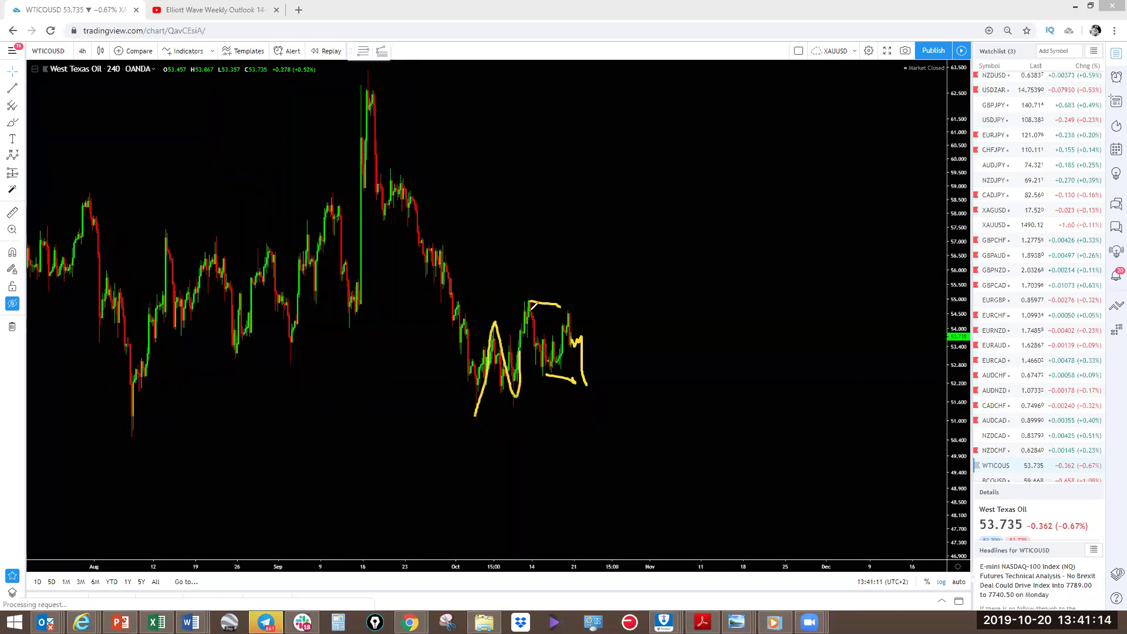
{"action": "mouse_move", "coordinate": [584, 392]}
{"action": "left_mouse_down"}
{"action": "mouse_move", "coordinate": [653, 261]}
{"action": "mouse_move", "coordinate": [711, 474]}
{"action": "left_mouse_up"}
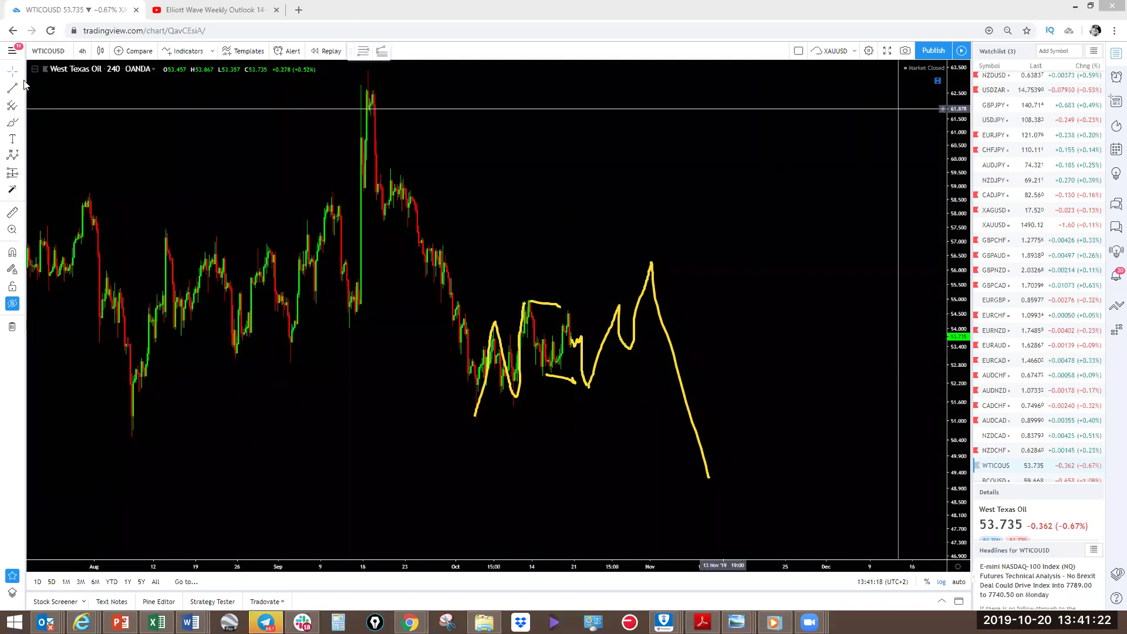
Clear the oil sketches, set the daily timeframe, and show the price history back to late 2017
{"action": "left_click", "coordinate": [82, 51]}
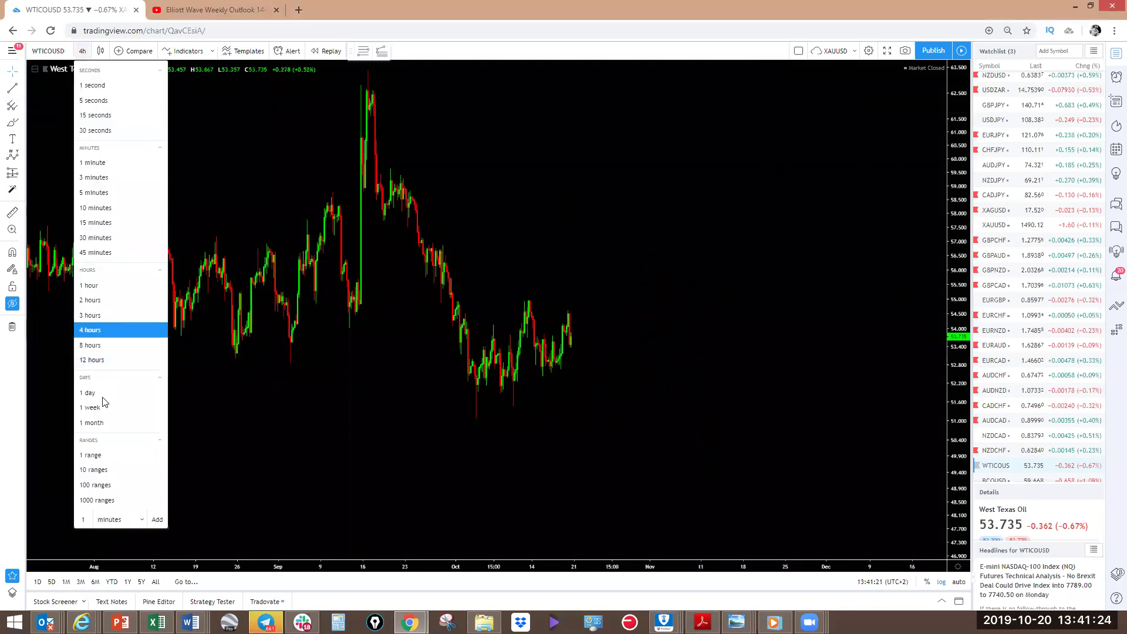
{"action": "left_click", "coordinate": [100, 393]}
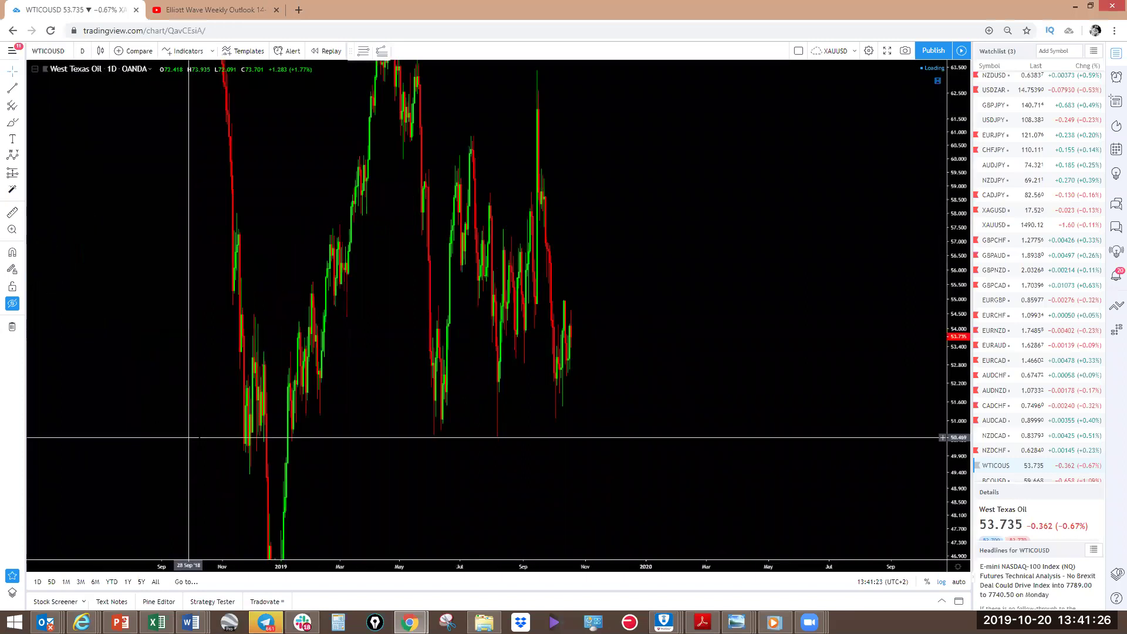
{"action": "scroll", "coordinate": [739, 356], "scroll_direction": "down", "scroll_amount": 2}
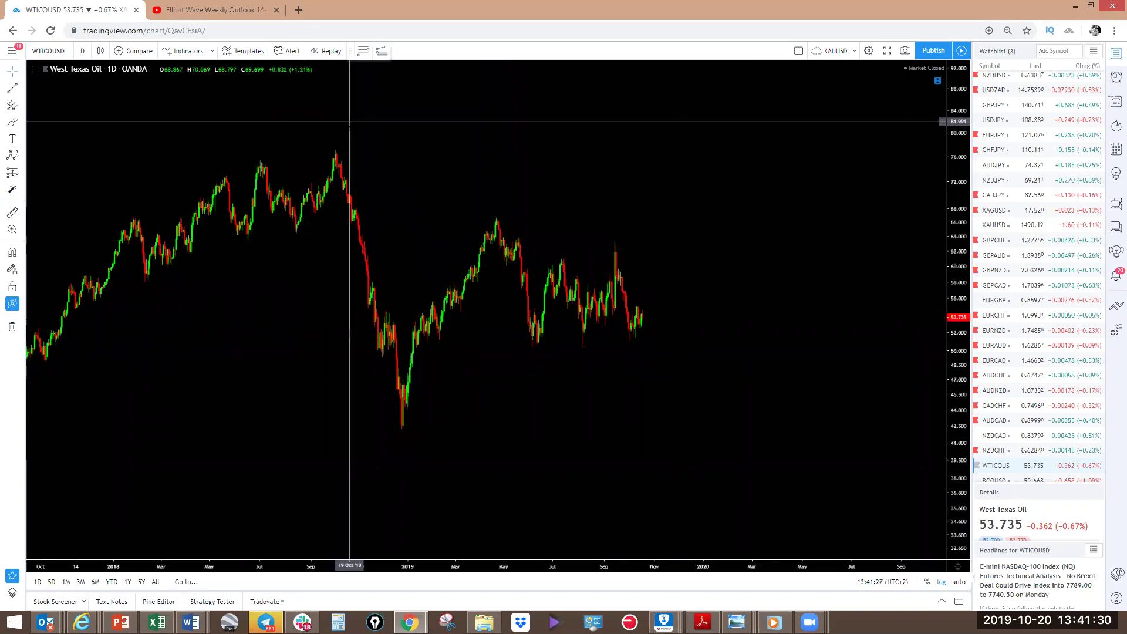
{"action": "key", "text": "ctrl+shift+d"}
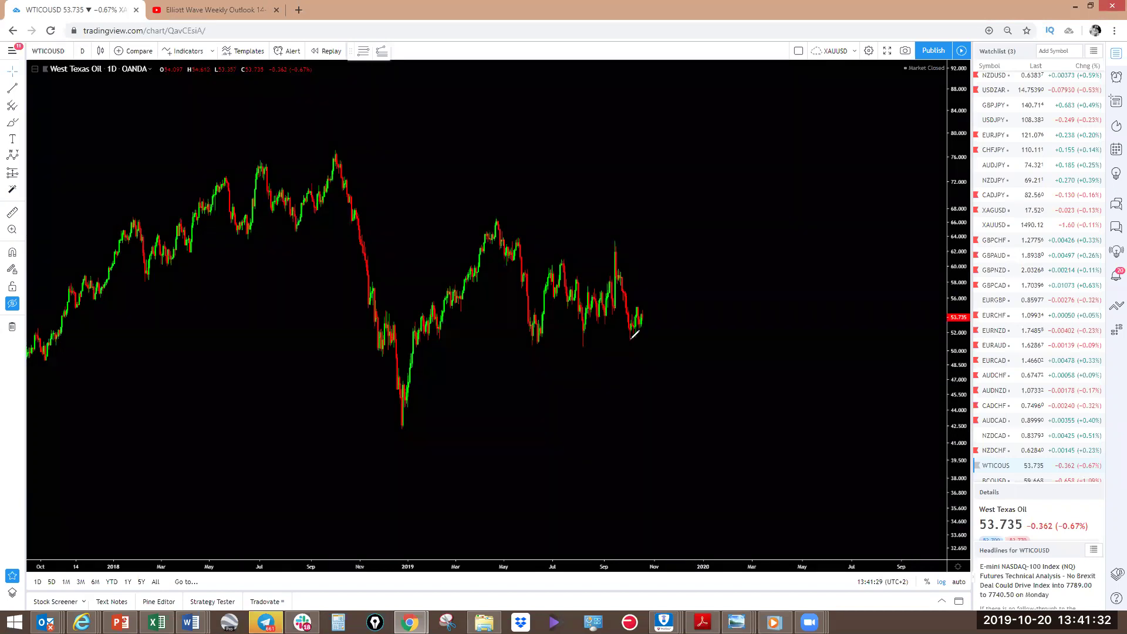
Sketch in yellow the oil decline from the April 2019 high, with the October pause and a projected drop to about 48.7
{"action": "mouse_move", "coordinate": [629, 343]}
{"action": "left_mouse_down"}
{"action": "mouse_move", "coordinate": [637, 312]}
{"action": "mouse_move", "coordinate": [644, 322]}
{"action": "mouse_move", "coordinate": [657, 304]}
{"action": "left_mouse_up"}
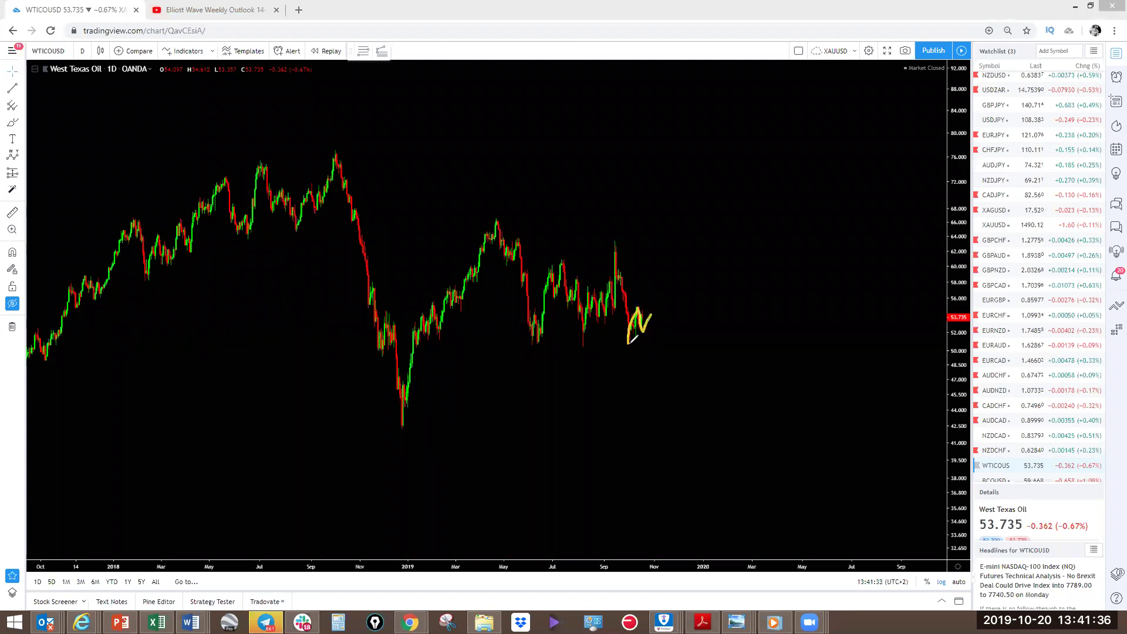
{"action": "mouse_move", "coordinate": [629, 345]}
{"action": "left_mouse_down"}
{"action": "mouse_move", "coordinate": [648, 334]}
{"action": "mouse_move", "coordinate": [667, 351]}
{"action": "mouse_move", "coordinate": [664, 370]}
{"action": "left_mouse_up"}
{"action": "left_click_drag", "start_coordinate": [503, 223], "coordinate": [528, 272]}
{"action": "mouse_move", "coordinate": [551, 332]}
{"action": "left_mouse_down"}
{"action": "mouse_move", "coordinate": [676, 350]}
{"action": "mouse_move", "coordinate": [672, 362]}
{"action": "left_mouse_up"}
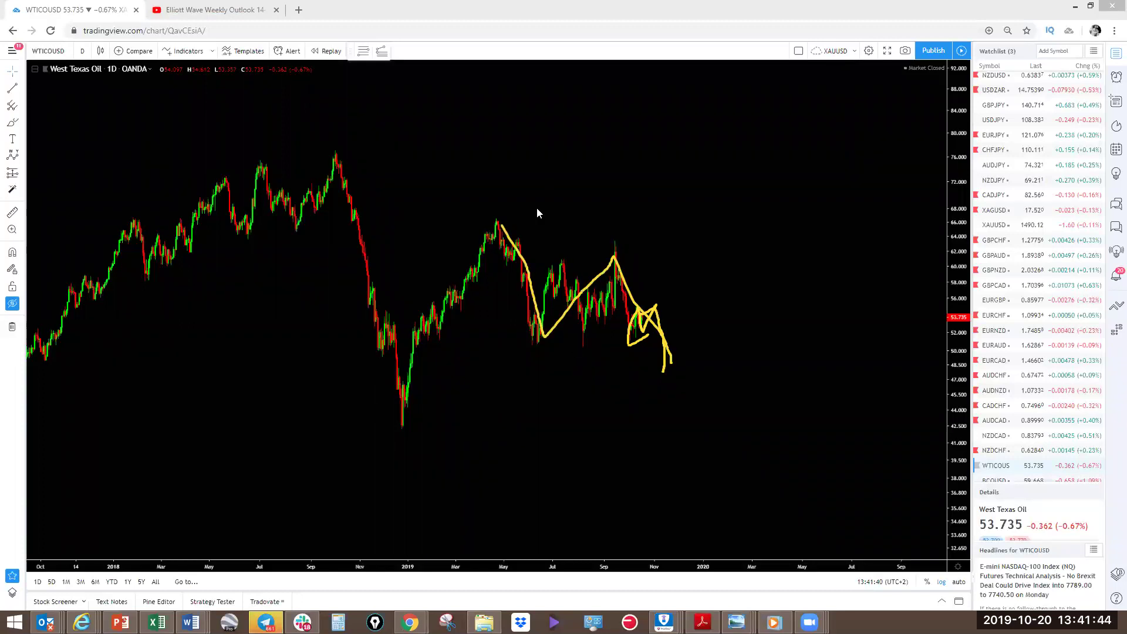
Mark in red the 2019 rally and a projected rise to about 67, and in magenta the late-2018 decline and a projected drop to about 36
{"action": "left_click_drag", "start_coordinate": [509, 222], "coordinate": [505, 225]}
{"action": "mouse_move", "coordinate": [672, 365]}
{"action": "left_mouse_down"}
{"action": "mouse_move", "coordinate": [728, 291]}
{"action": "mouse_move", "coordinate": [763, 213]}
{"action": "left_mouse_up"}
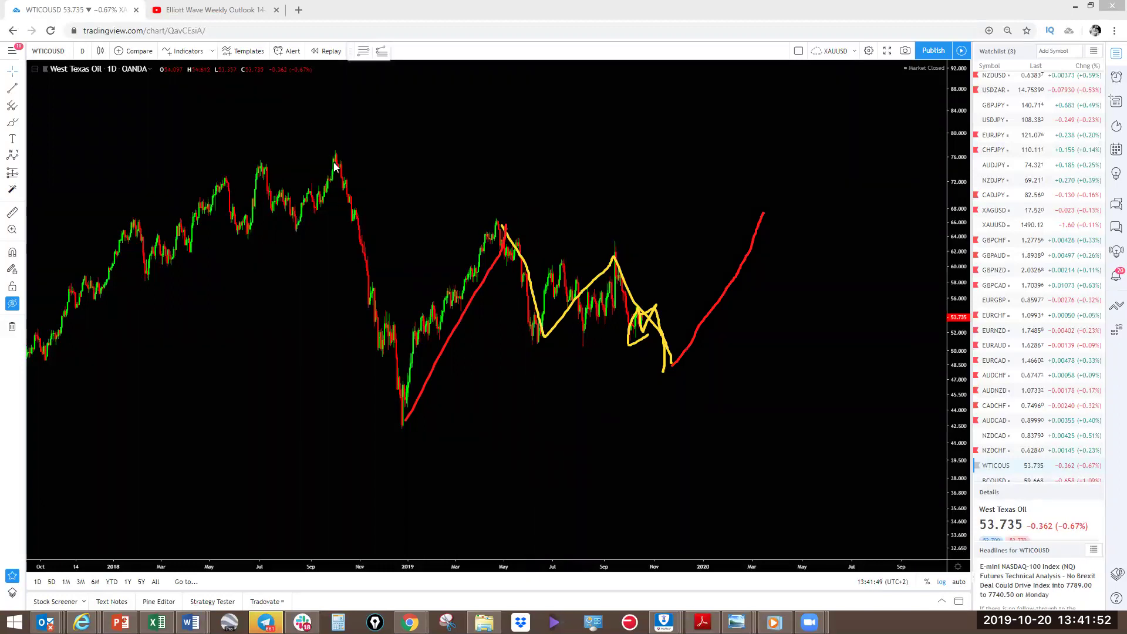
{"action": "left_click_drag", "start_coordinate": [333, 148], "coordinate": [393, 418]}
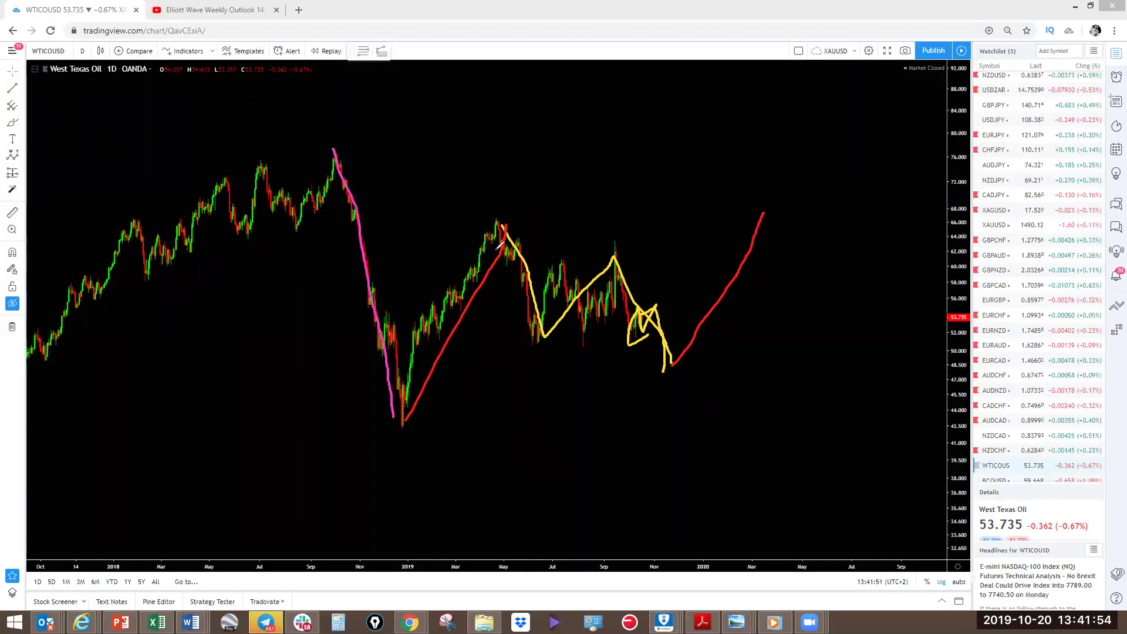
{"action": "mouse_move", "coordinate": [767, 210]}
{"action": "left_mouse_down"}
{"action": "mouse_move", "coordinate": [778, 200]}
{"action": "mouse_move", "coordinate": [800, 297]}
{"action": "mouse_move", "coordinate": [810, 501]}
{"action": "left_mouse_up"}
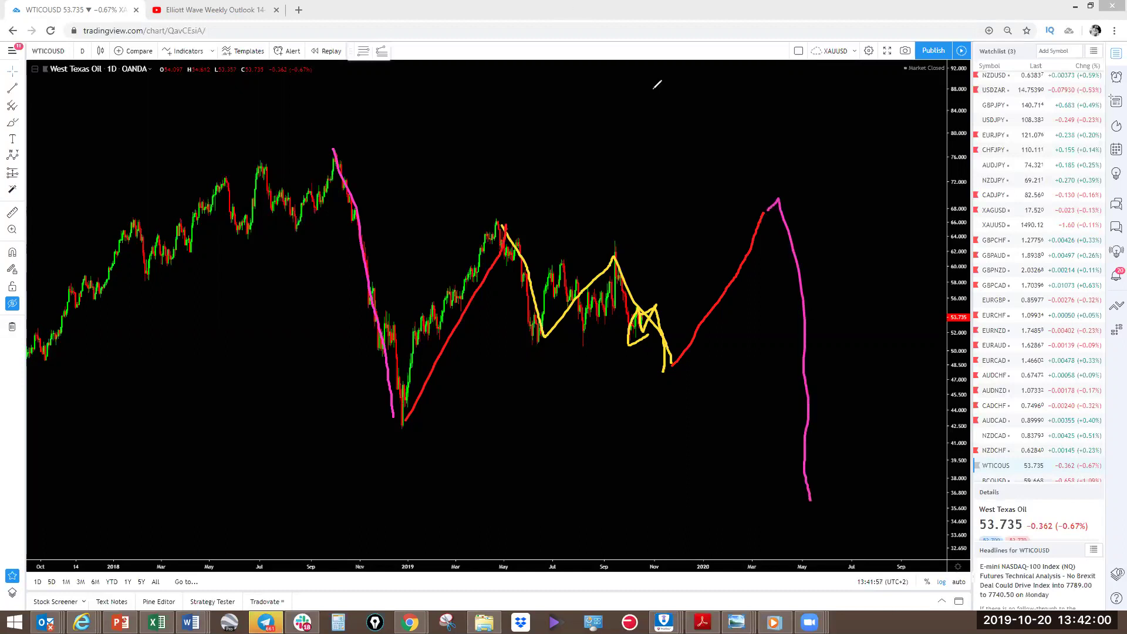
Clear the sketches, mark the October range boundaries in magenta, and sketch a drop out of the range to about 47.3
{"action": "key", "text": "e"}
{"action": "mouse_move", "coordinate": [628, 341]}
{"action": "left_mouse_down"}
{"action": "mouse_move", "coordinate": [658, 326]}
{"action": "mouse_move", "coordinate": [650, 305]}
{"action": "mouse_move", "coordinate": [650, 377]}
{"action": "left_mouse_up"}
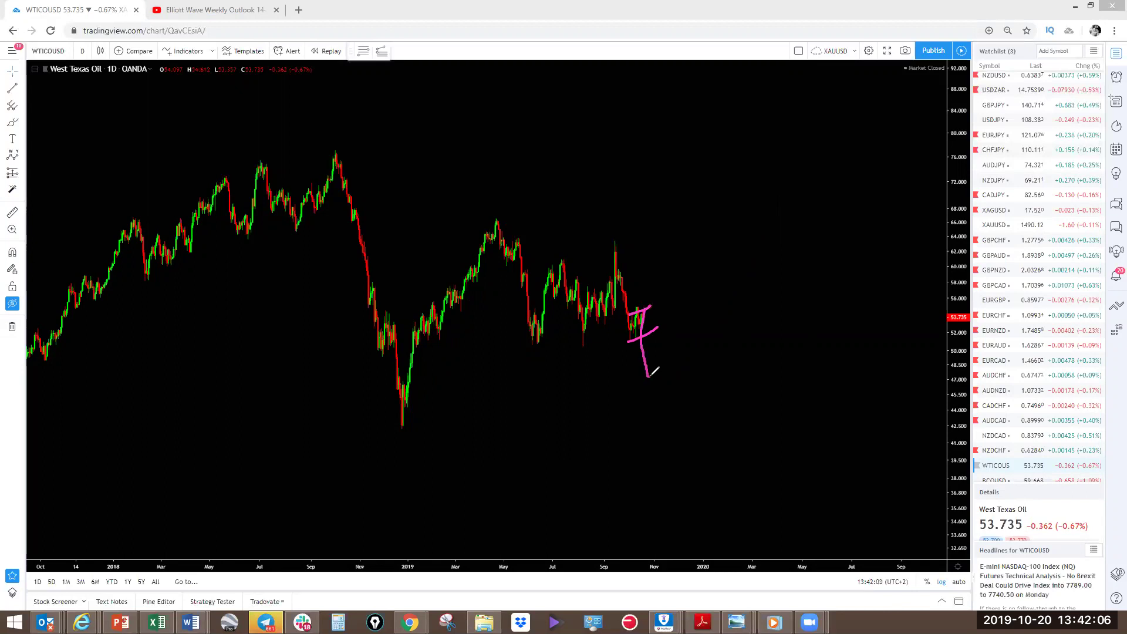